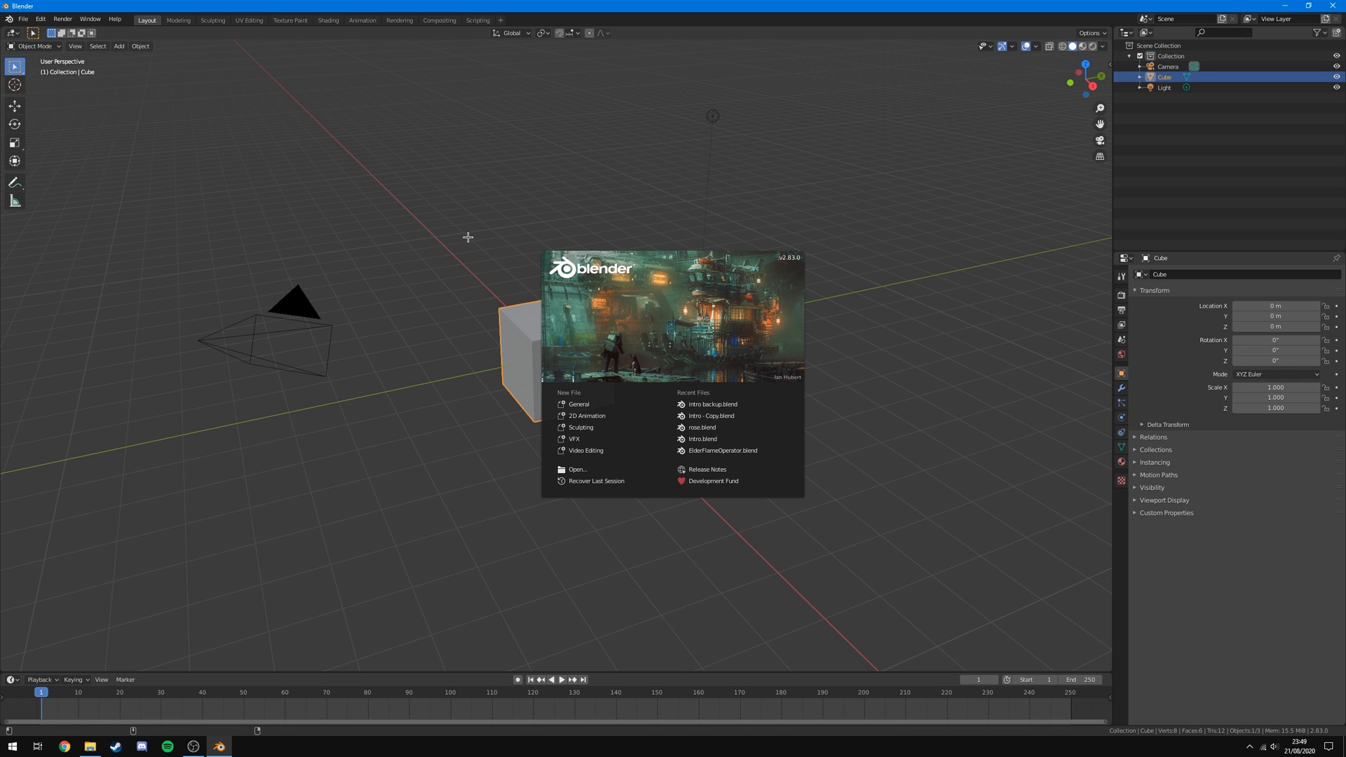
Dismiss the splash screen and delete the default camera, cube and light from the scene.
left_click(567, 137)
middle_click_drag(394, 345, 322, 237)
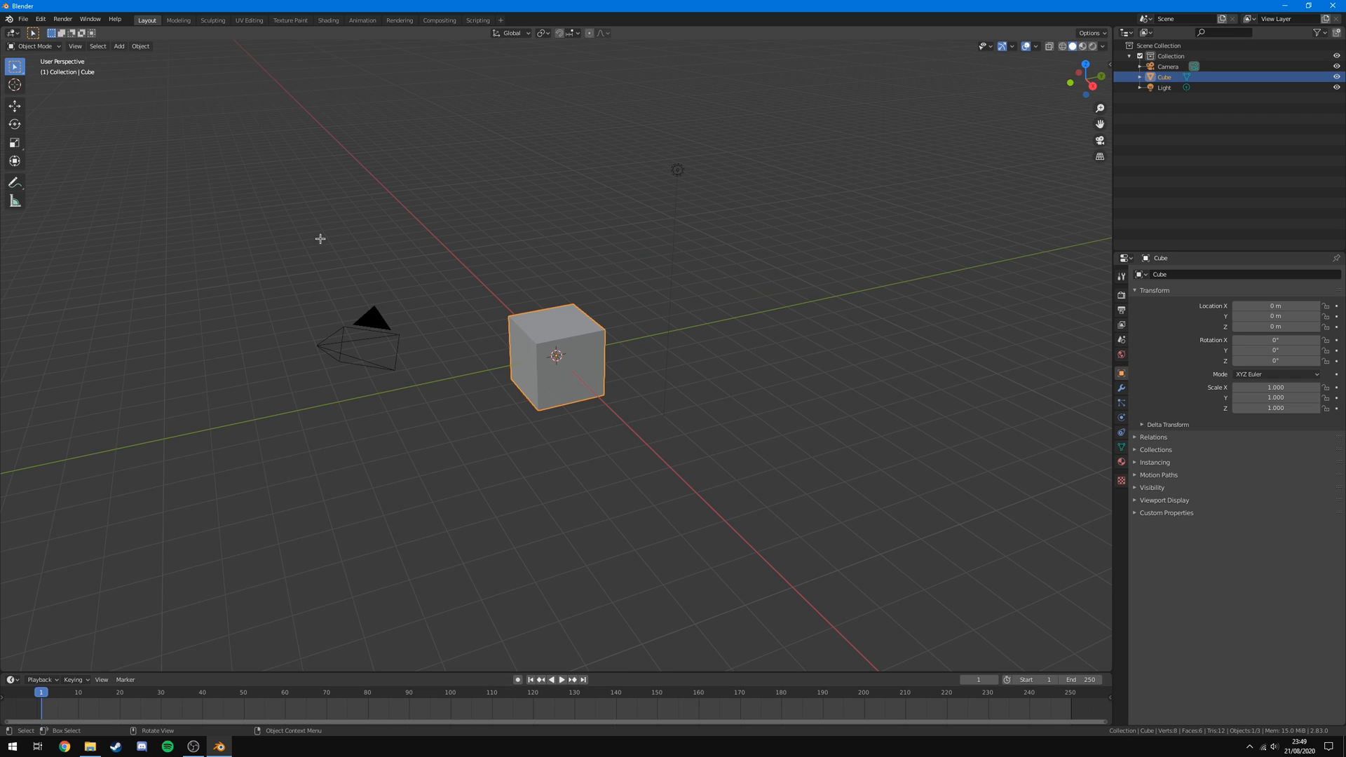
mouse_move(708, 87)
left_mouse_down()
mouse_move(247, 535)
mouse_move(748, 165)
left_mouse_up()
key("Delete")
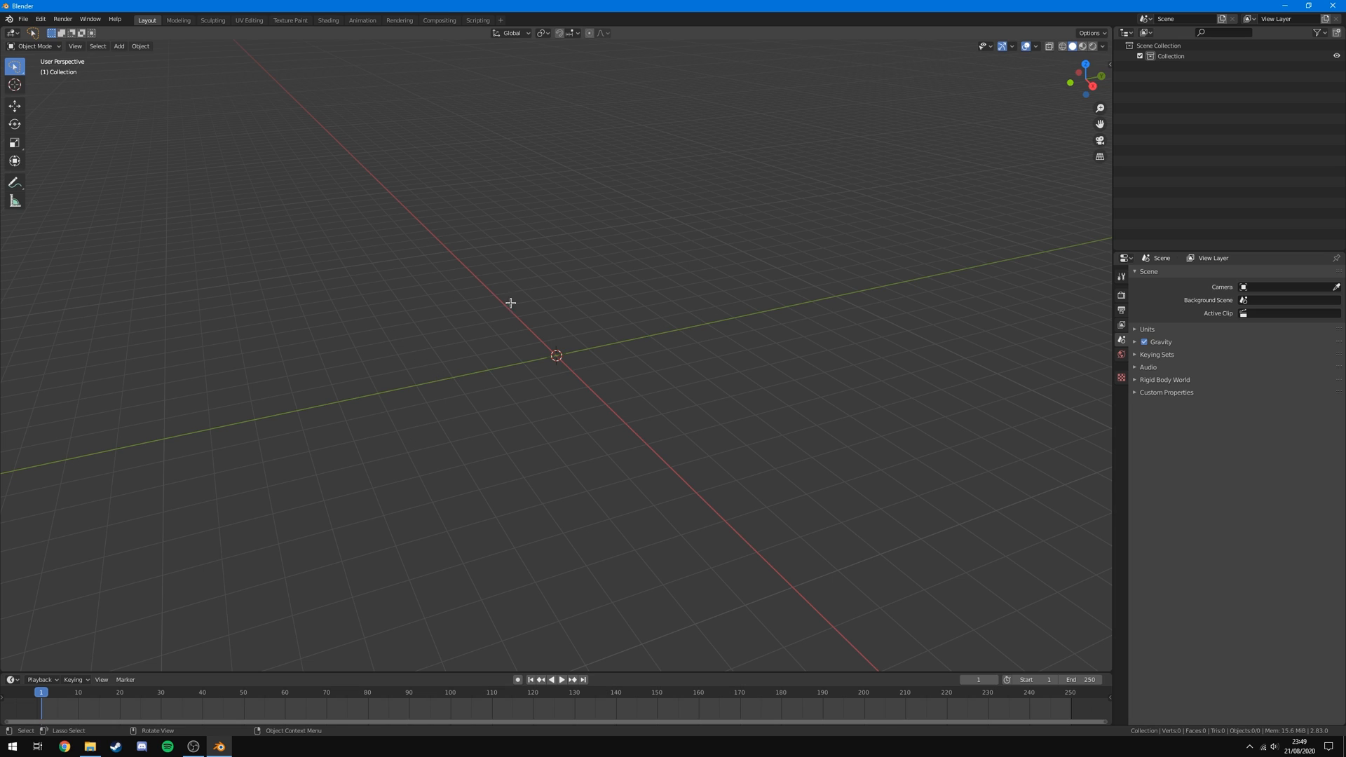
middle_click_drag(559, 323, 544, 276)
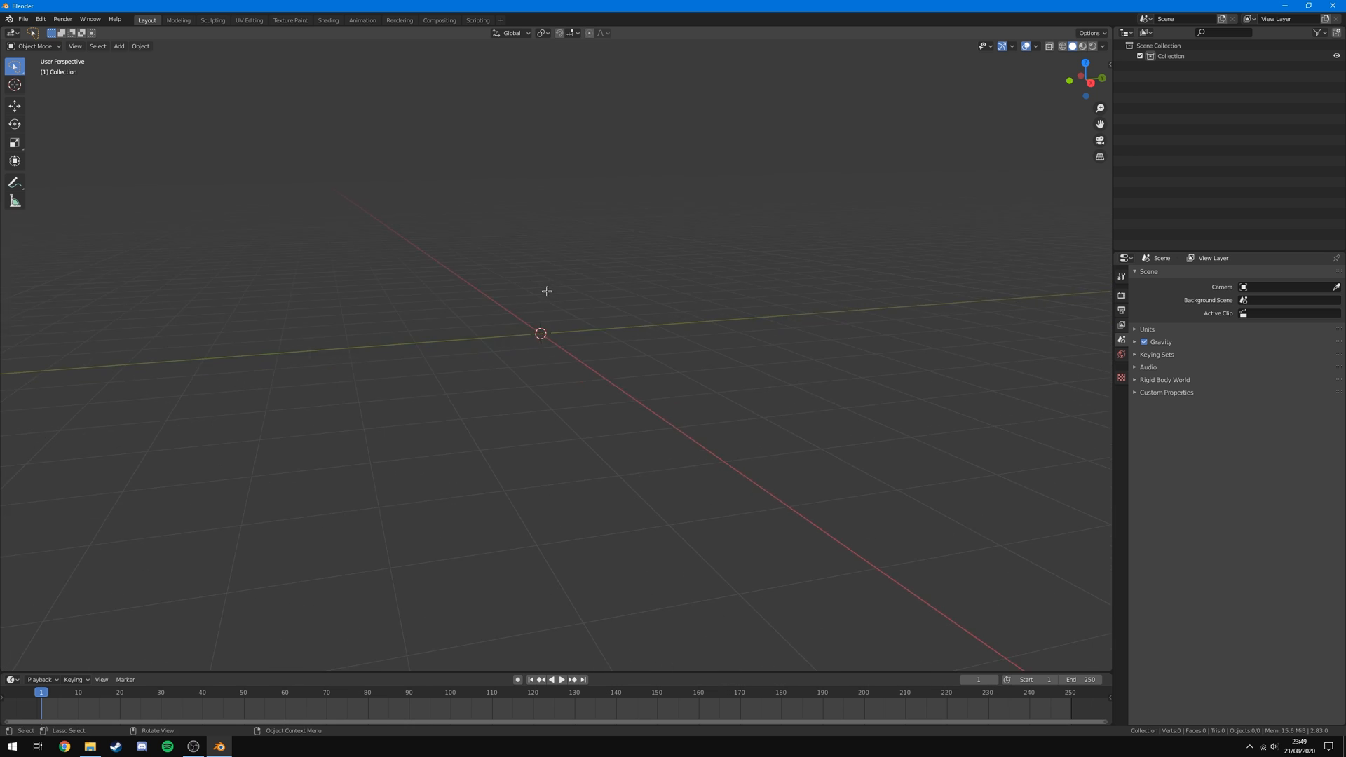
scroll(547, 294, "up", 1)
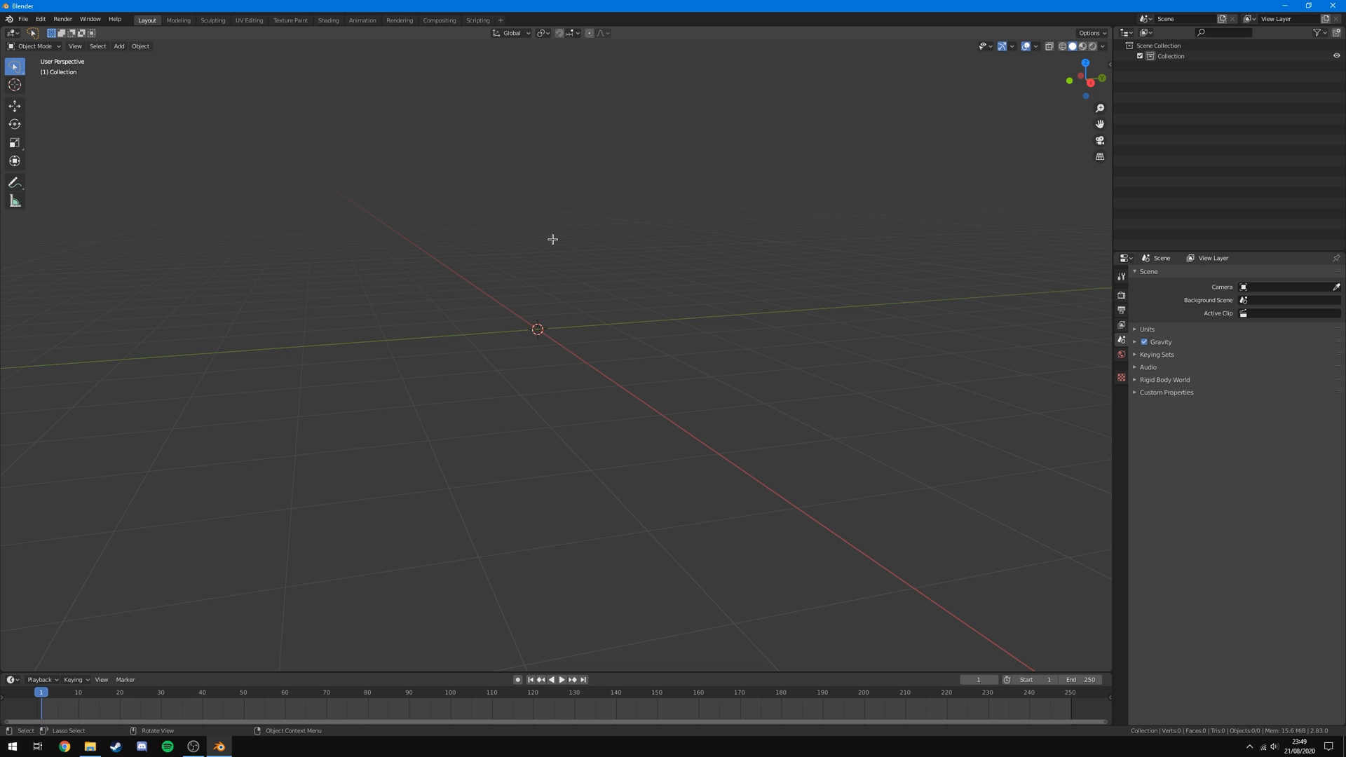
Look up the View Navigation (Walk/Fly) shortcut by searching the keymap preferences for "walk", and close the preferences.
left_click(40, 18)
left_click(88, 167)
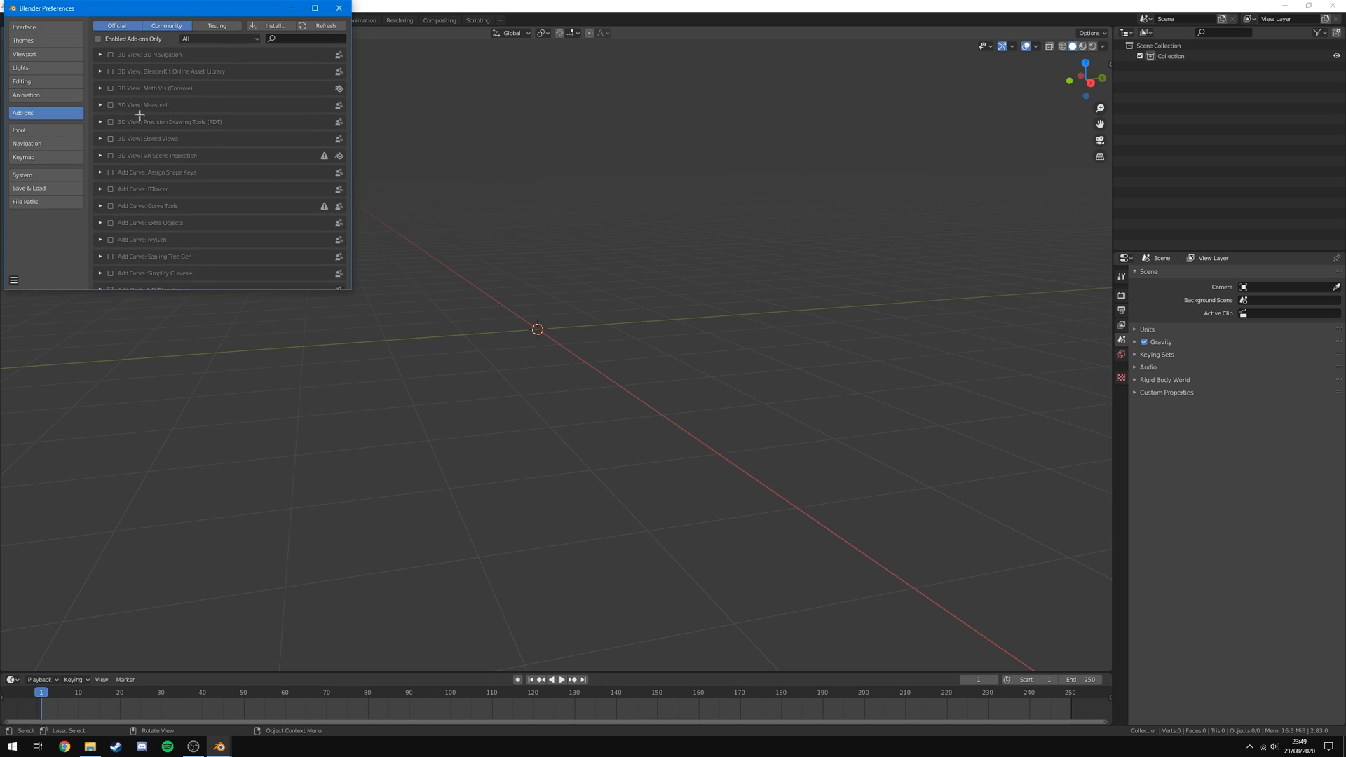
left_click(42, 156)
left_click(222, 40)
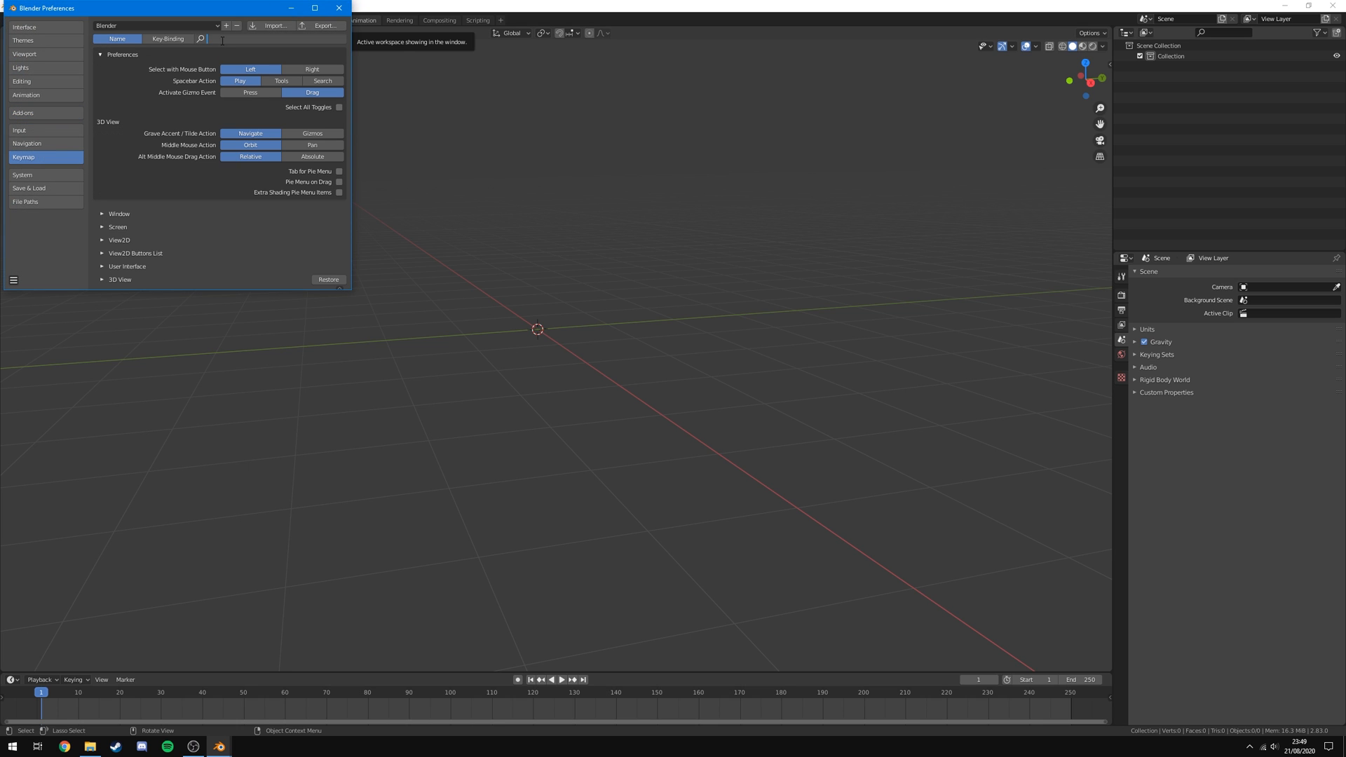
type("wal")
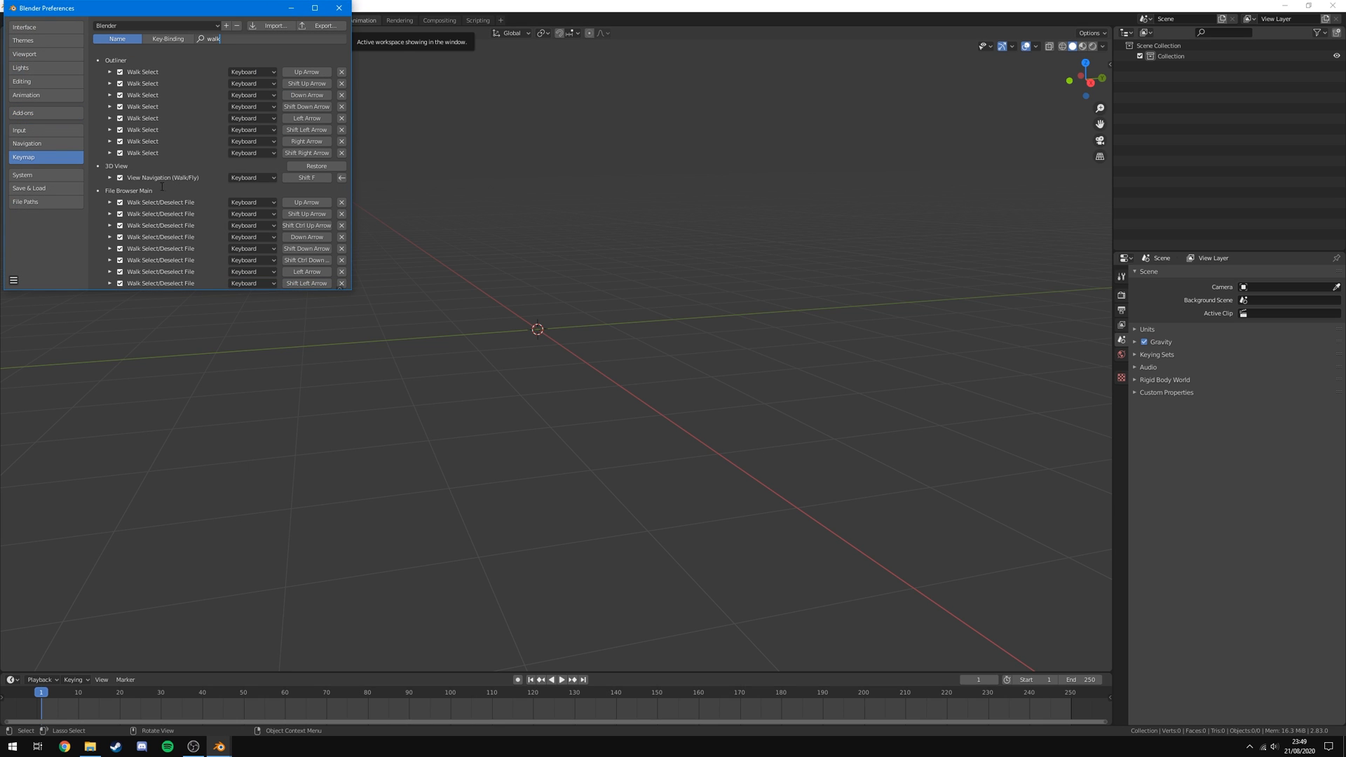
type("k")
key("Return")
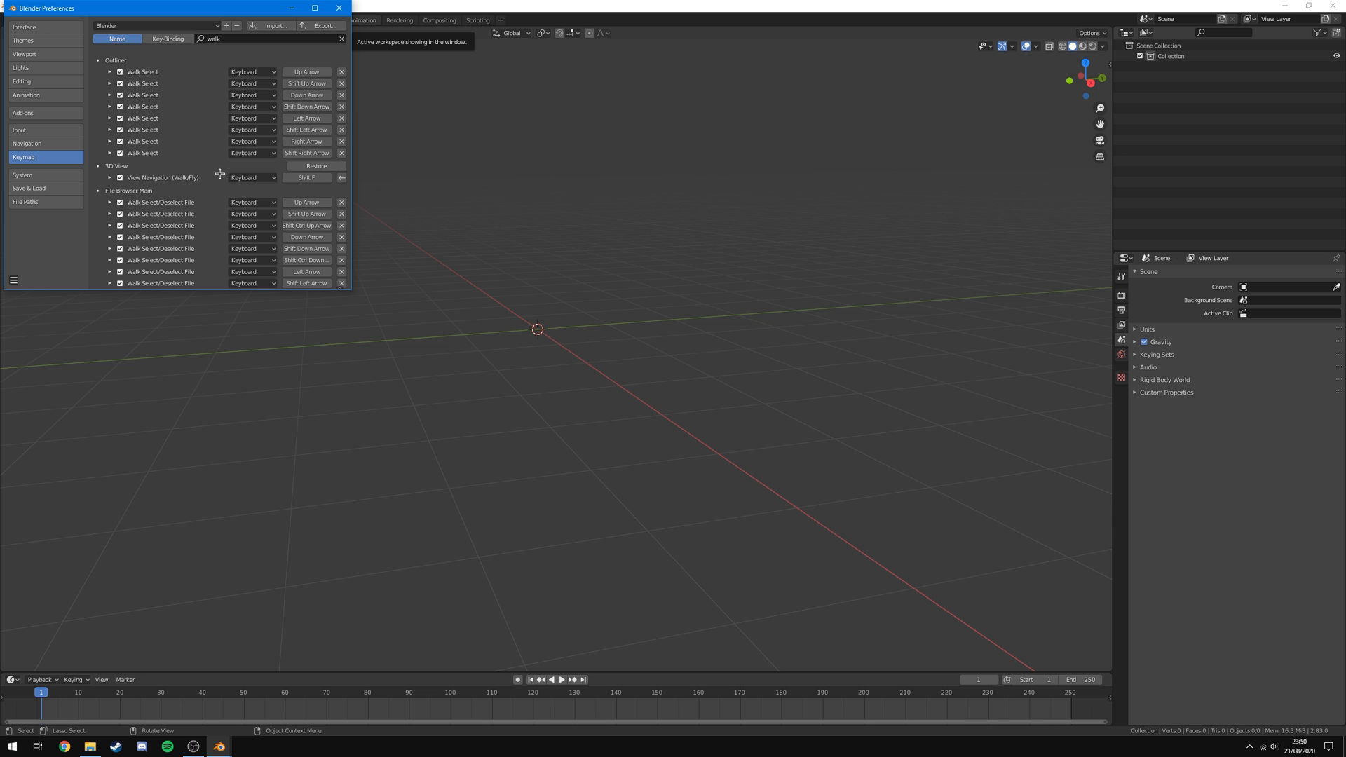
left_click(340, 8)
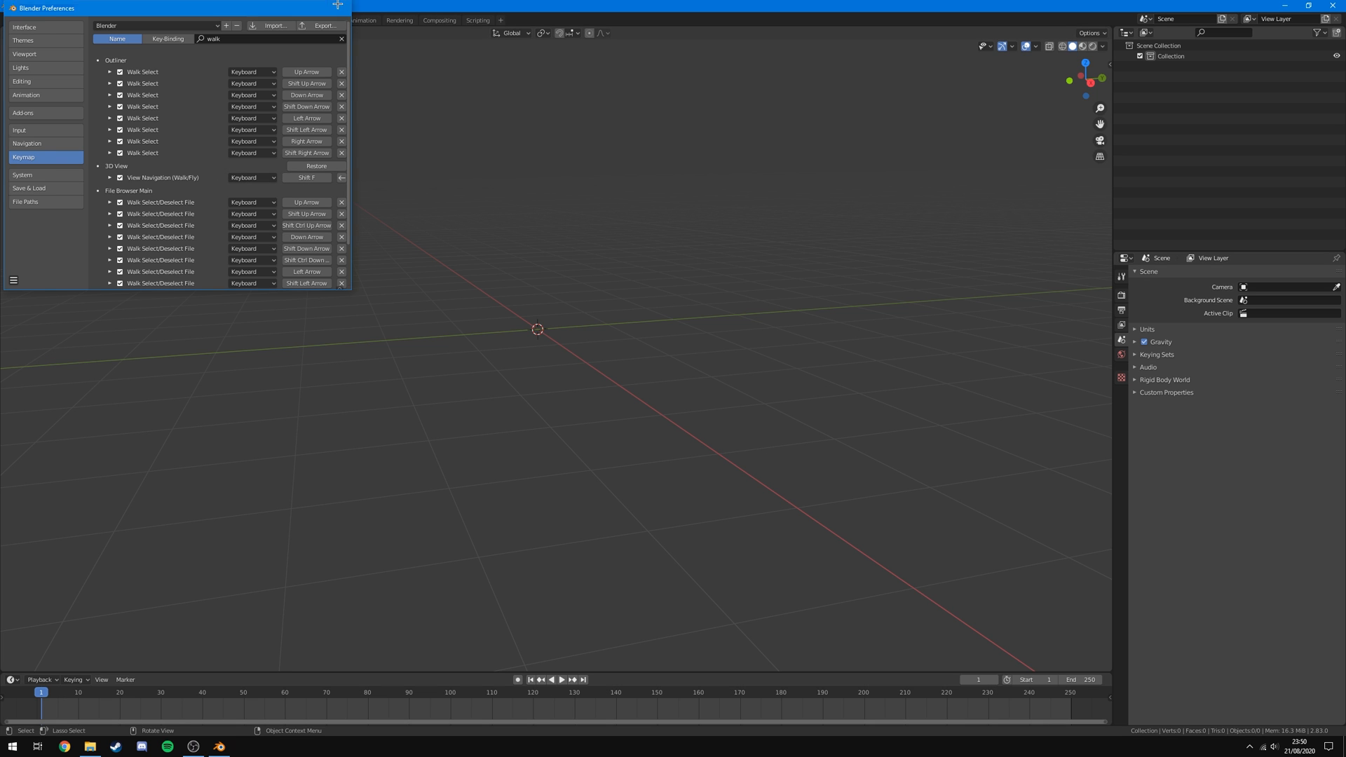
Try out walk navigation in the 3D viewport, moving forward, backward and sideways, and exit it.
scroll(637, 280, "up", 6)
scroll(549, 208, "down", 6)
middle_click_drag(548, 211, 616, 229)
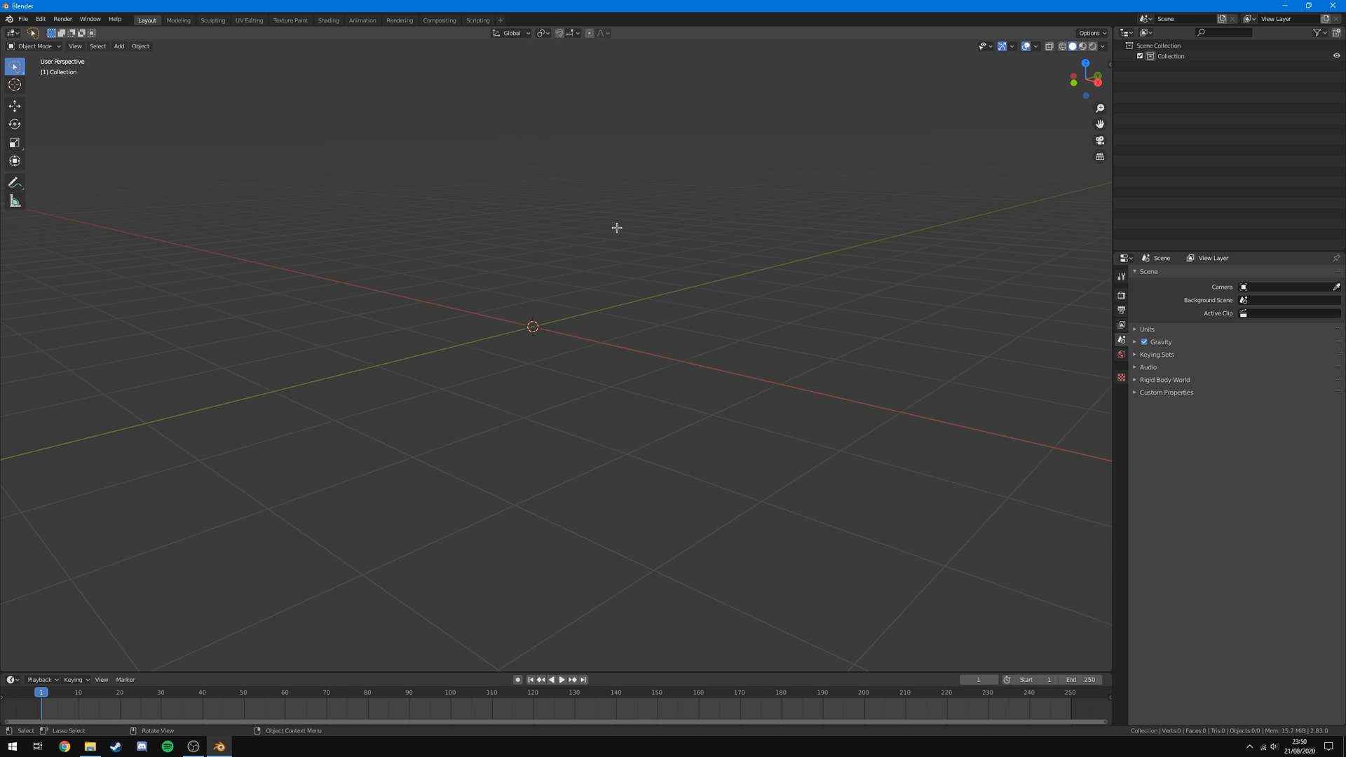
key("shift+f")
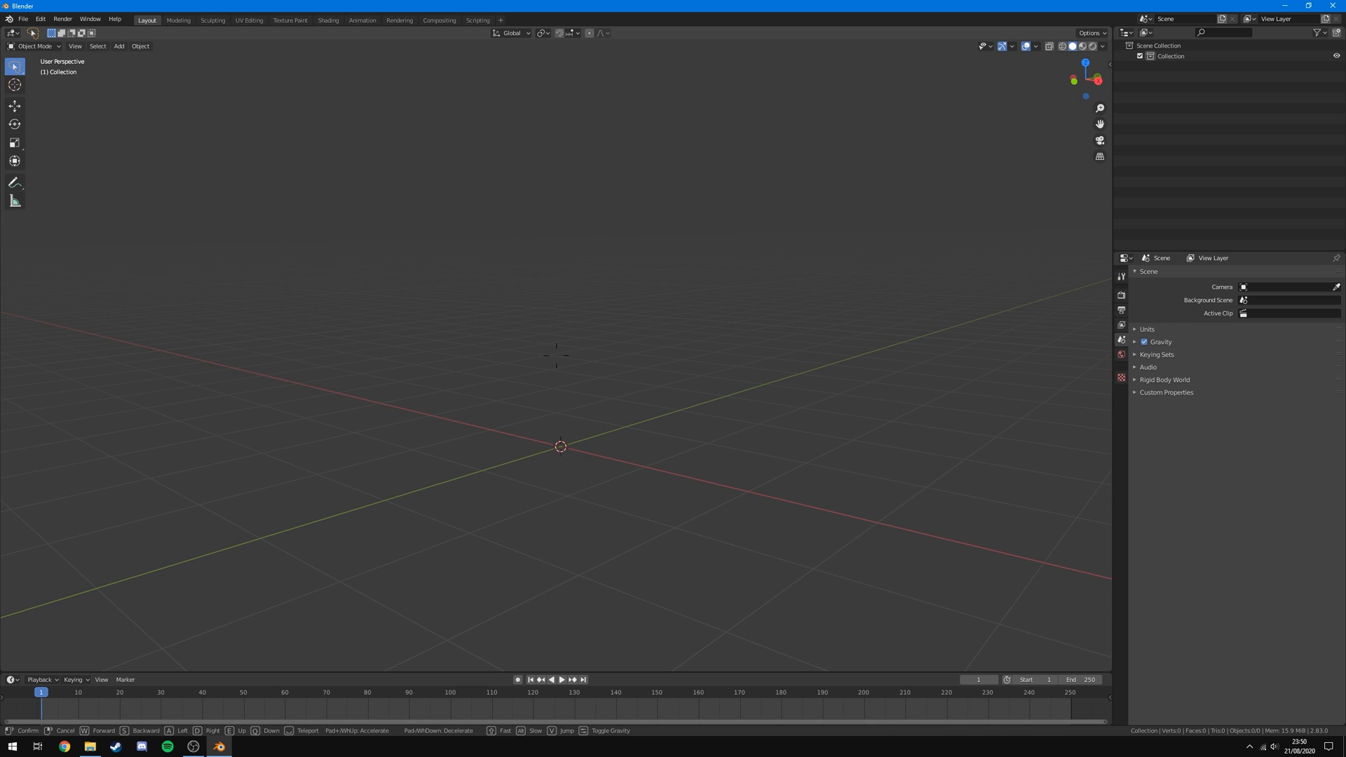
key("w")
key("a")
key("s")
key("d")
key("w")
key("s")
key("a")
key("Escape")
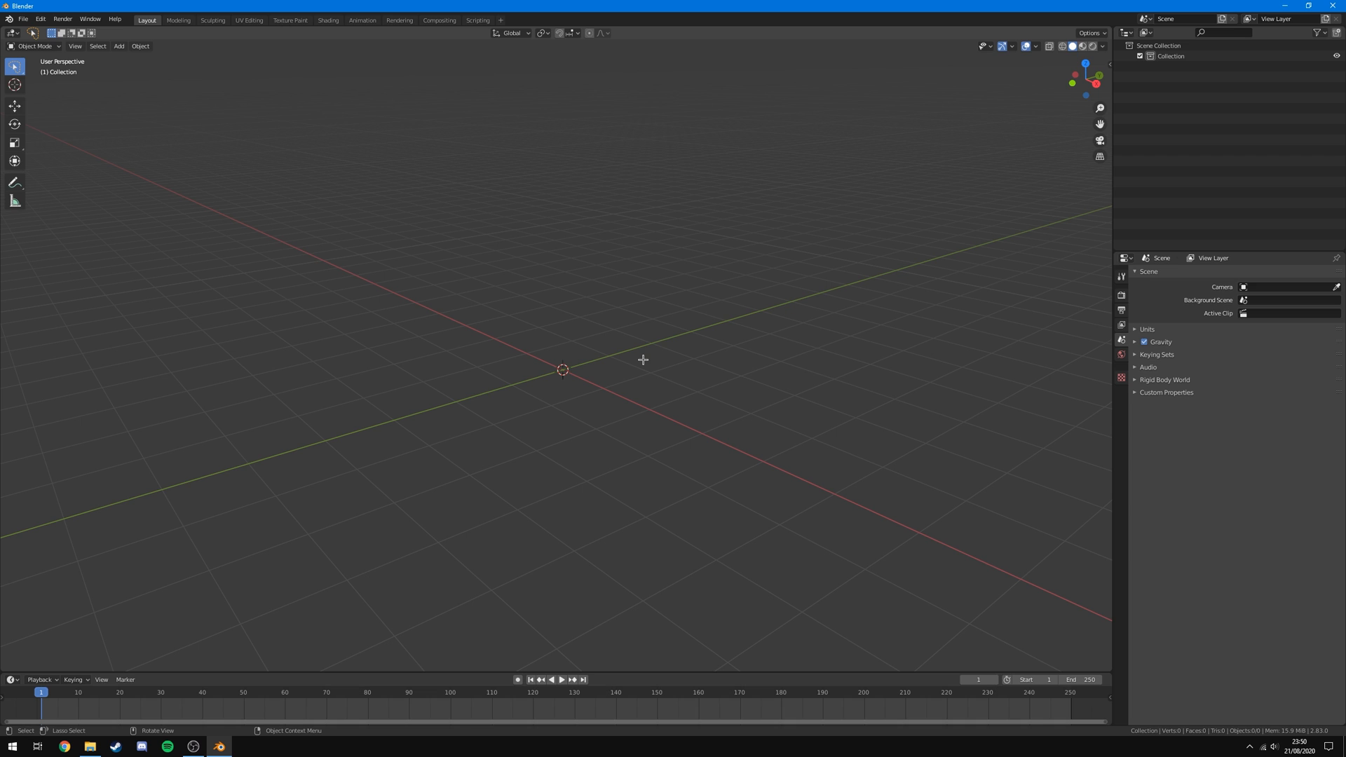
Append the Collection from Jett.blend in the Agents folder of the Valorant Blender Model Pack.
left_click(23, 19)
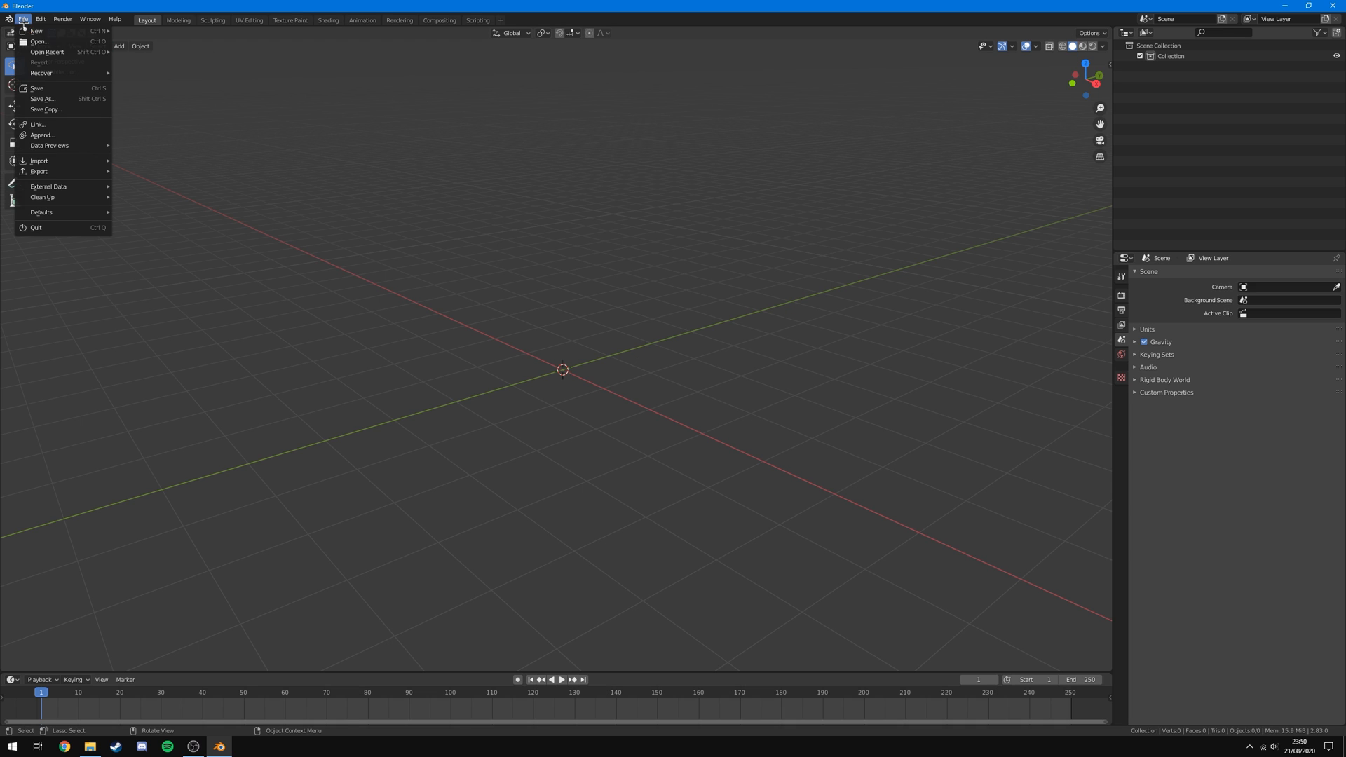
left_click(60, 136)
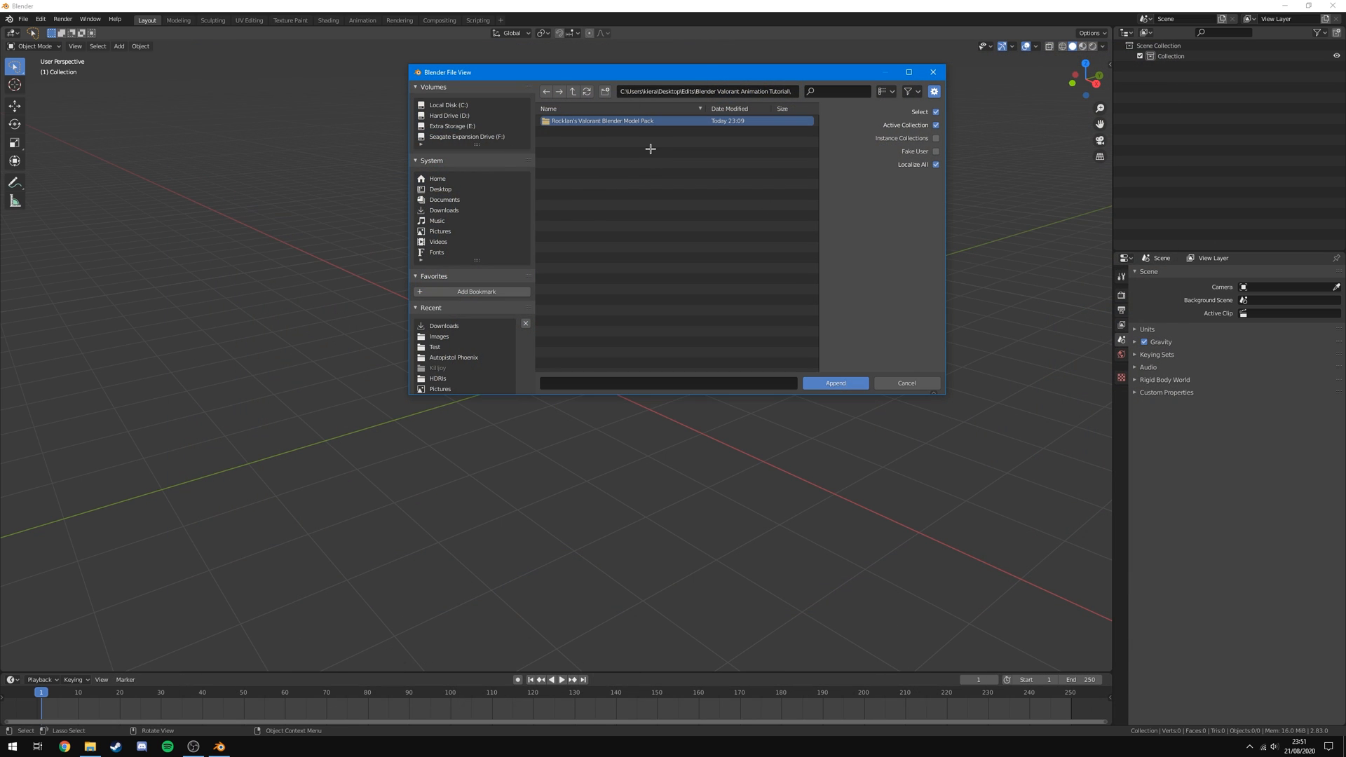
double_click(605, 121)
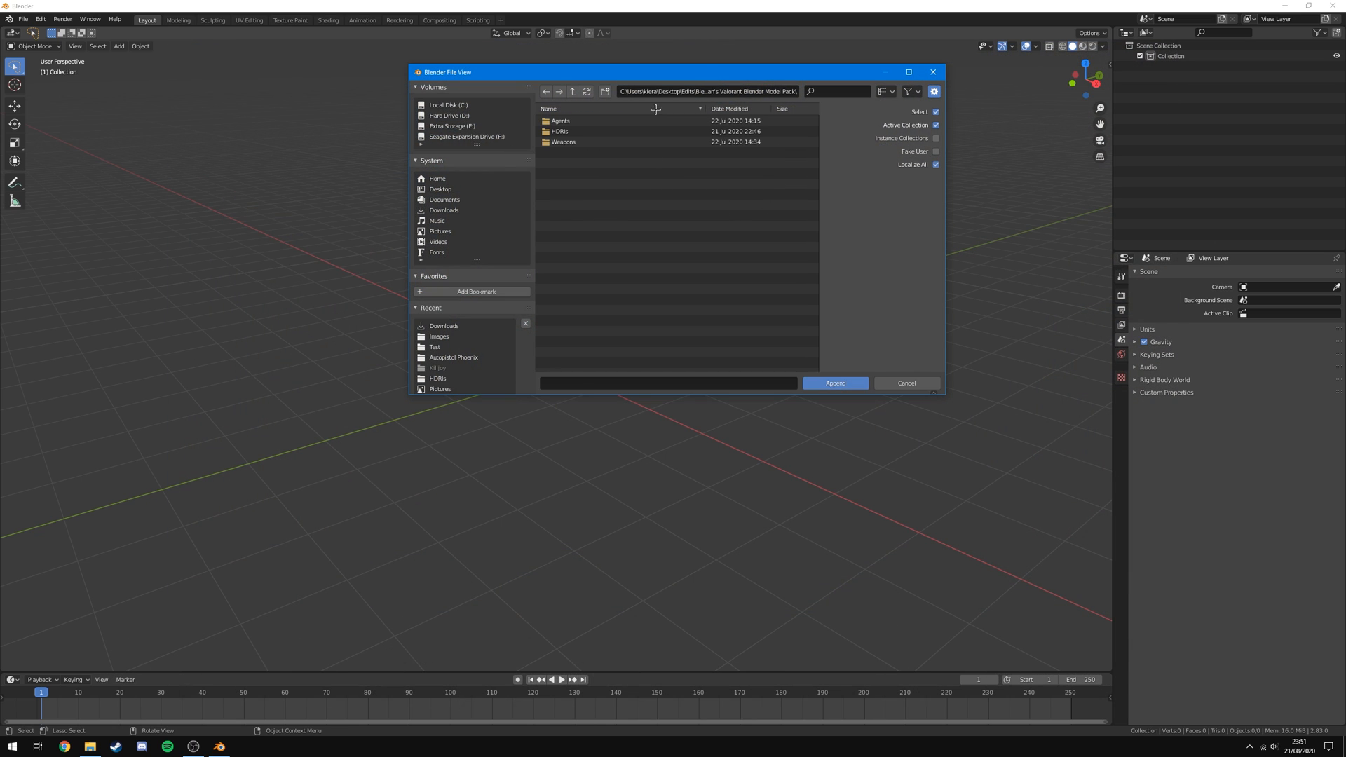
double_click(561, 121)
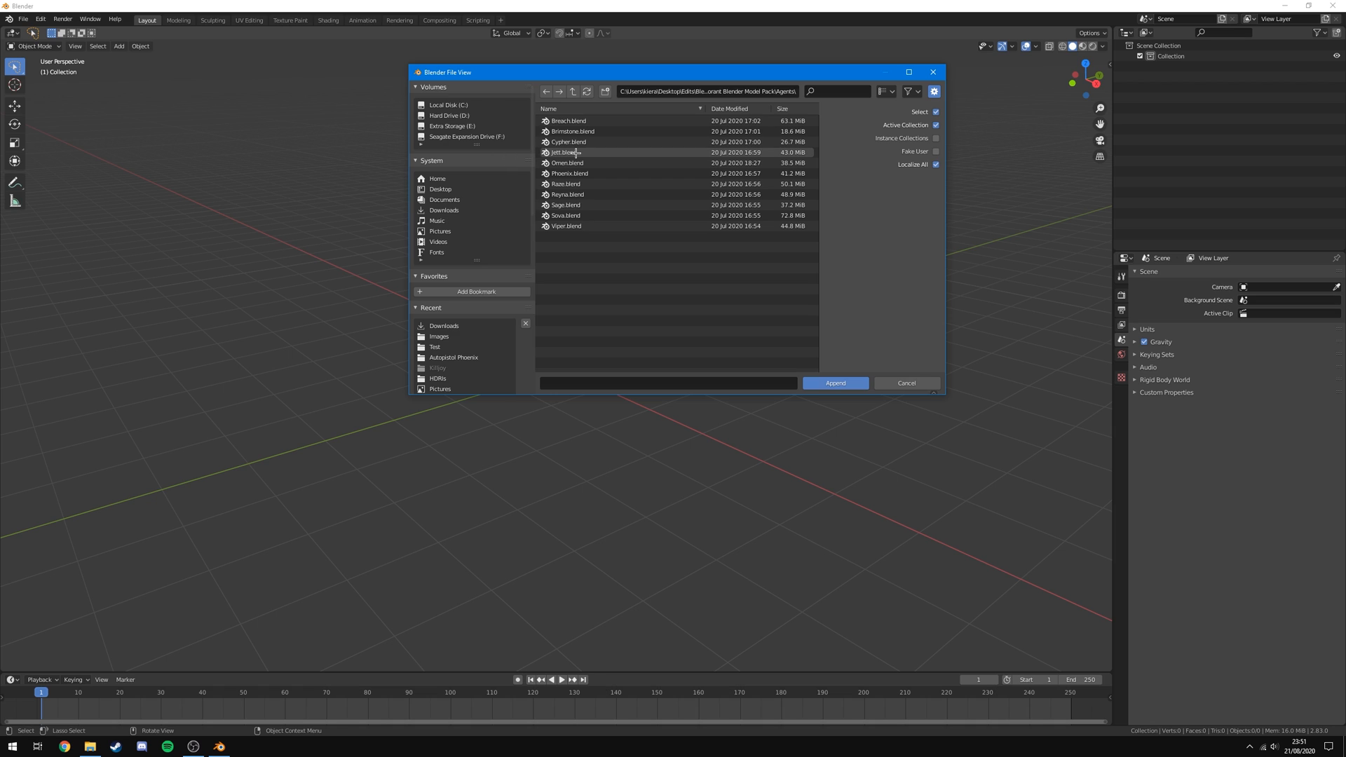
left_click_drag(597, 245, 618, 117)
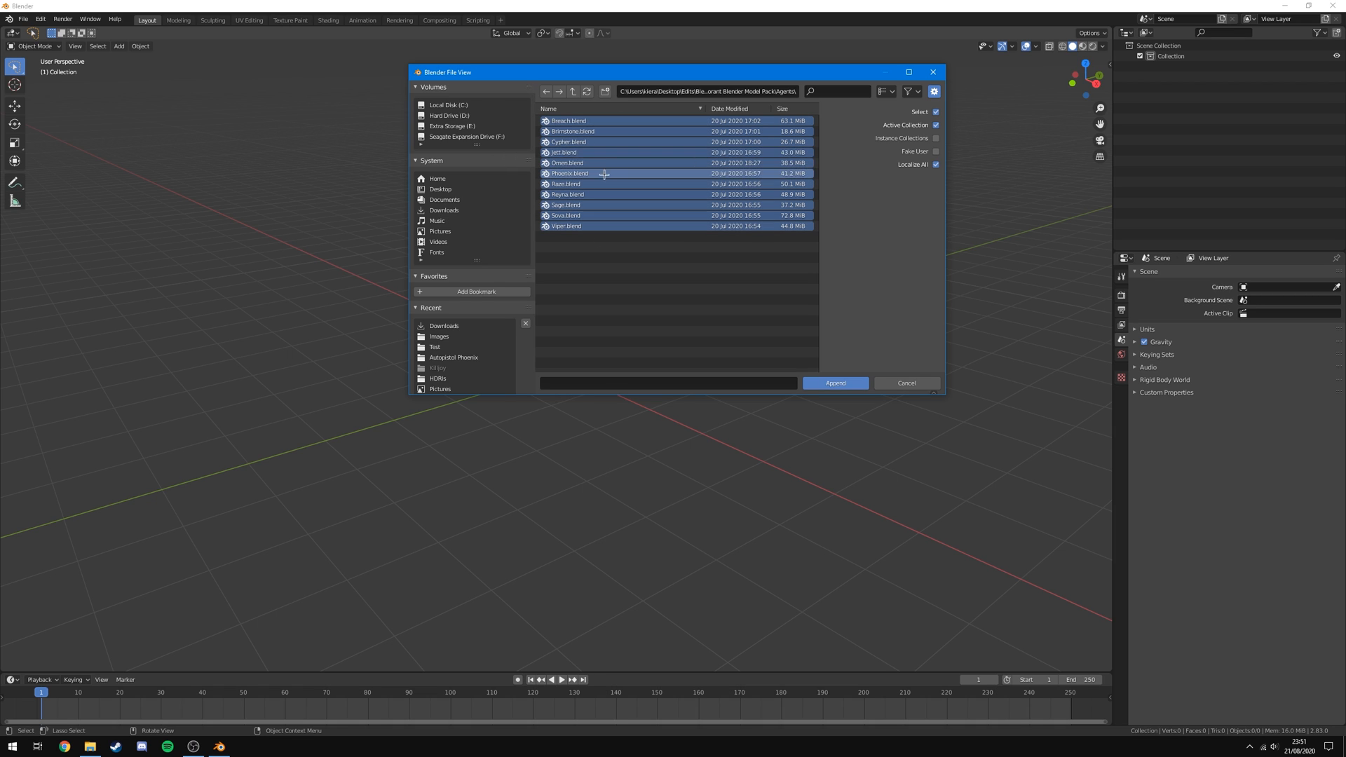
left_click(583, 255)
double_click(583, 152)
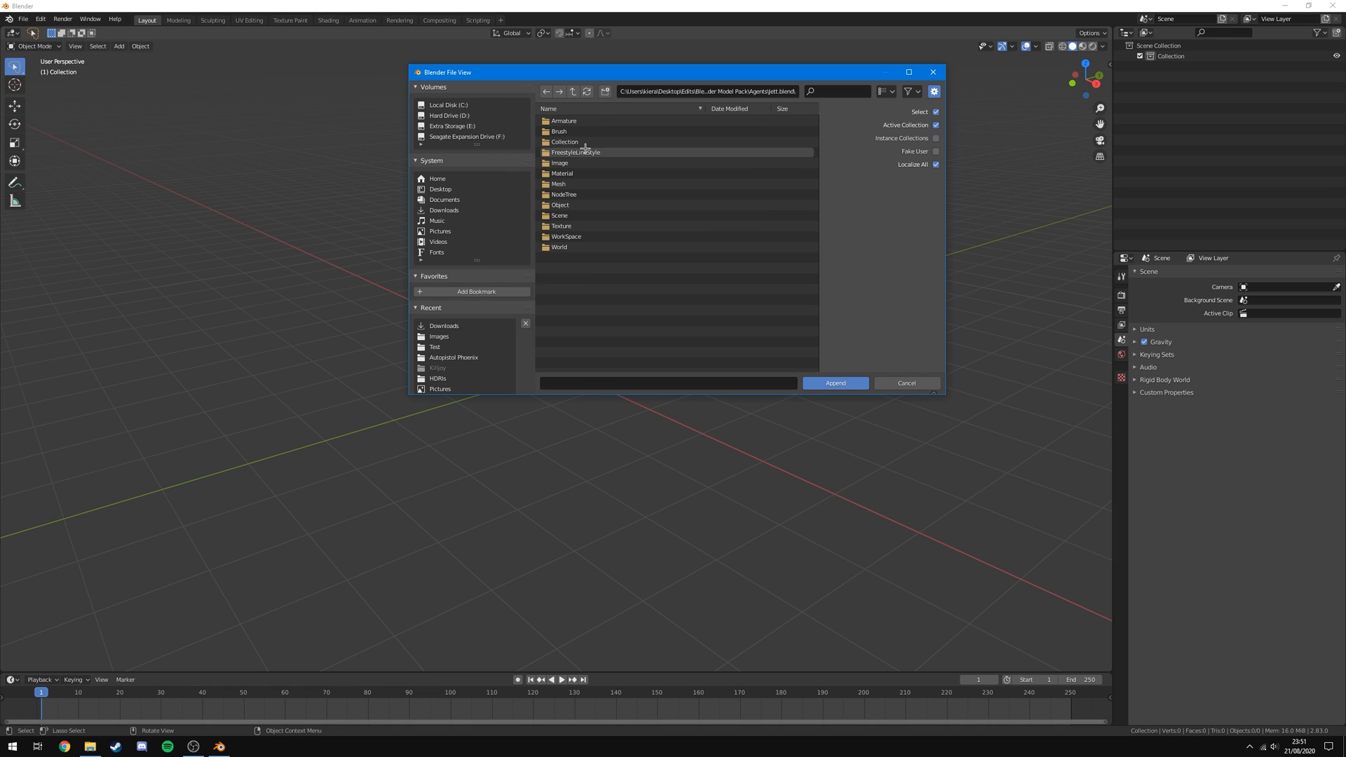
double_click(580, 141)
left_click(645, 123)
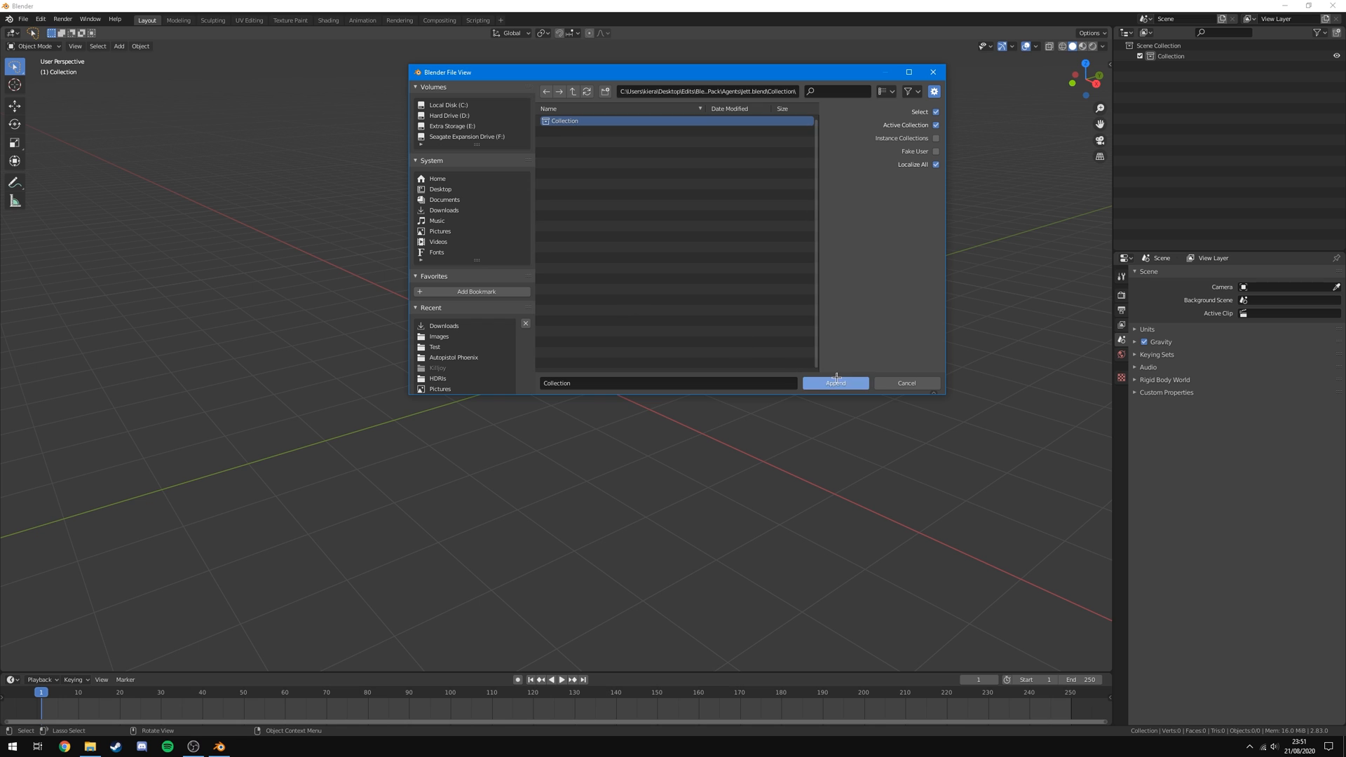
left_click(836, 383)
scroll(472, 531, "up", 2)
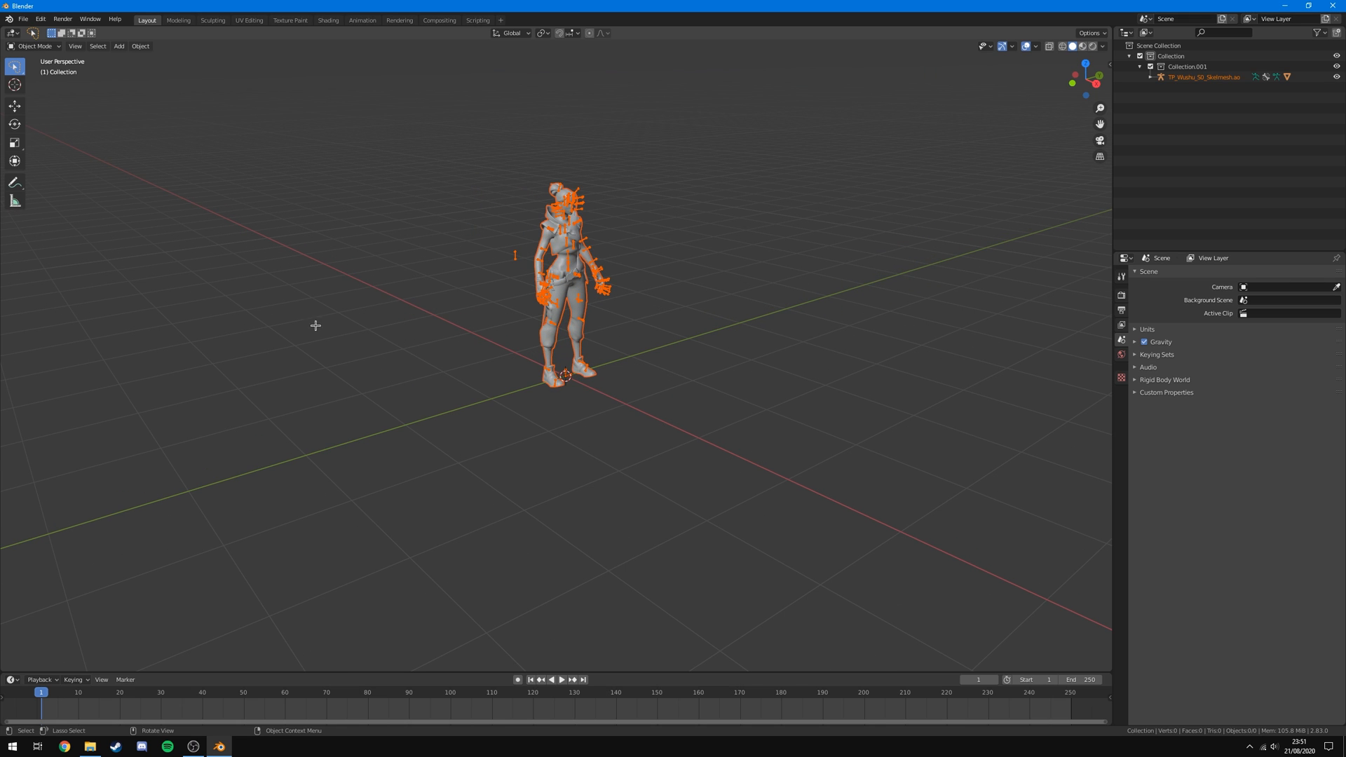
Deselect the appended character and switch the viewport to Material Preview shading.
left_click(756, 221)
scroll(756, 221, "down", 2)
scroll(589, 268, "up", 5)
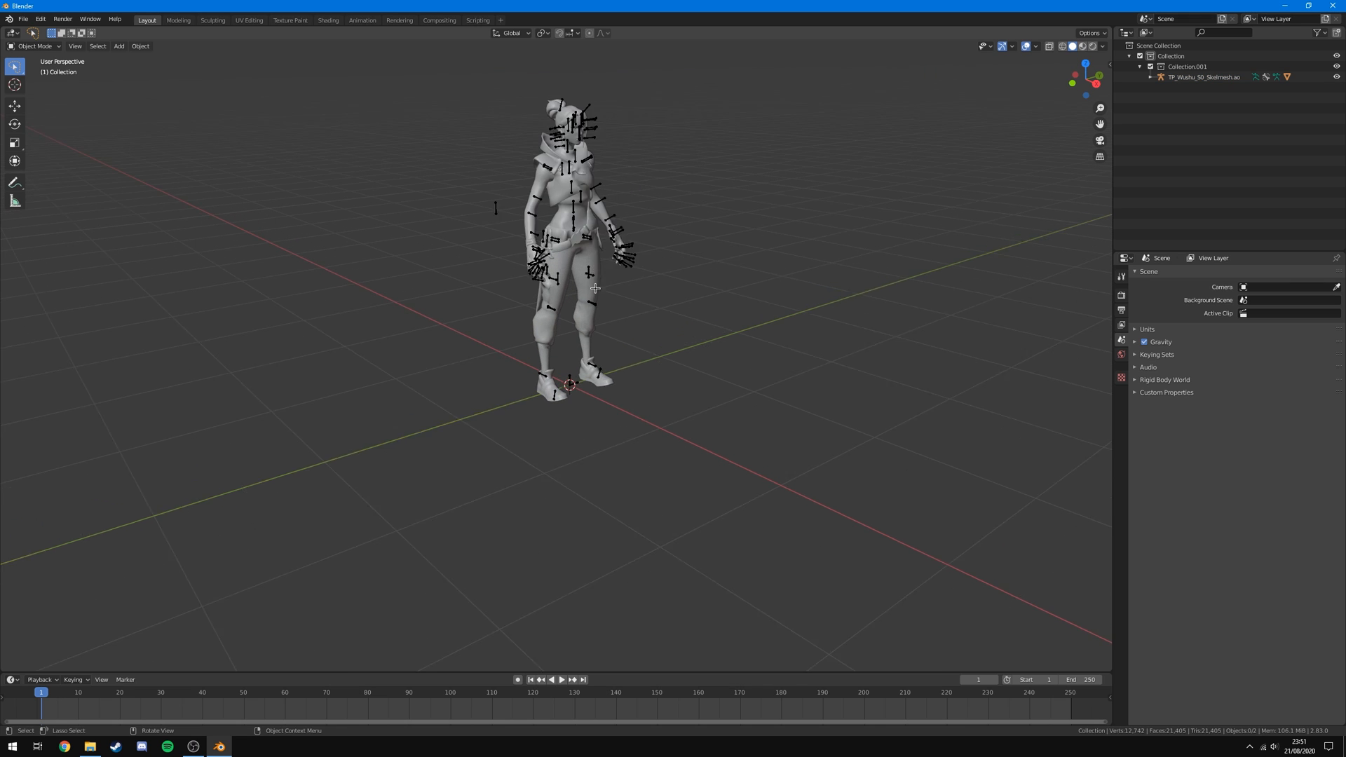
middle_click_drag(676, 256, 759, 333)
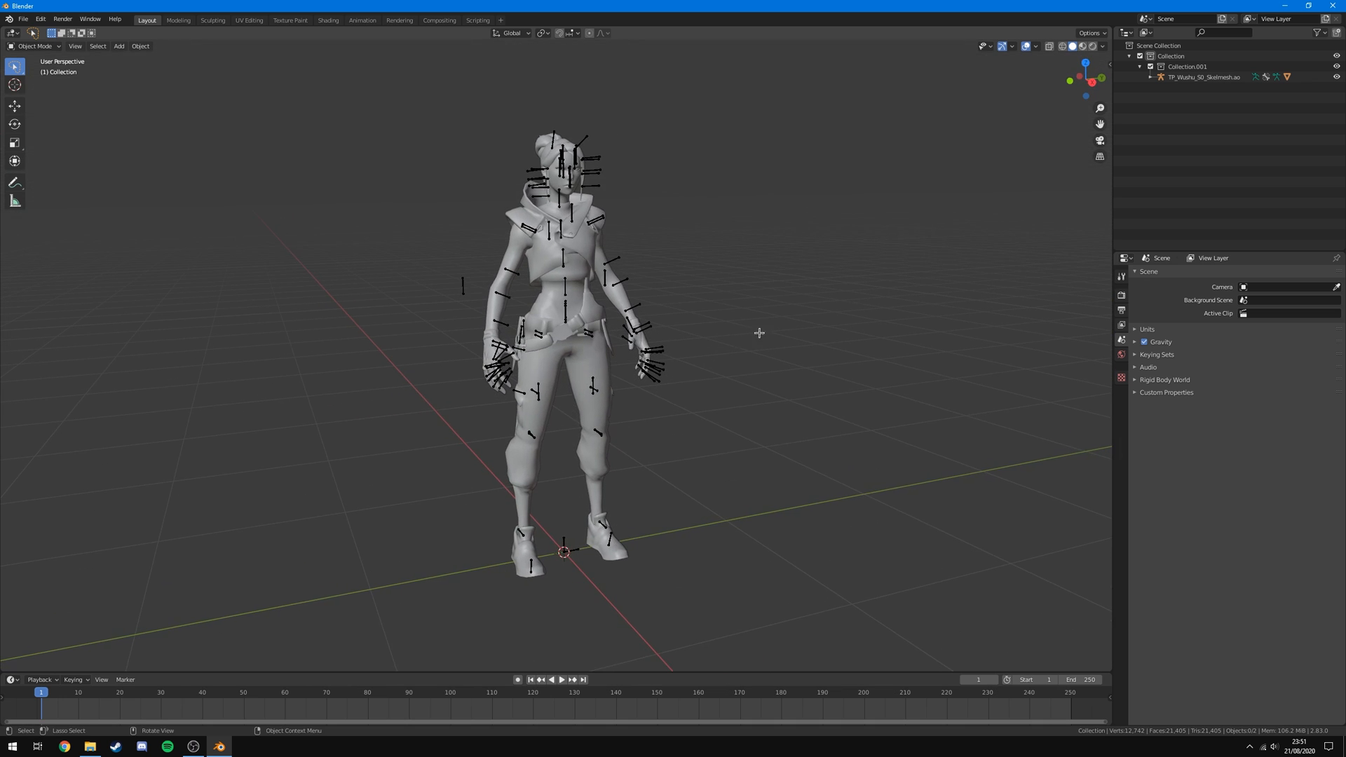
left_click(1082, 46)
scroll(506, 319, "up", 1)
scroll(507, 320, "down", 1)
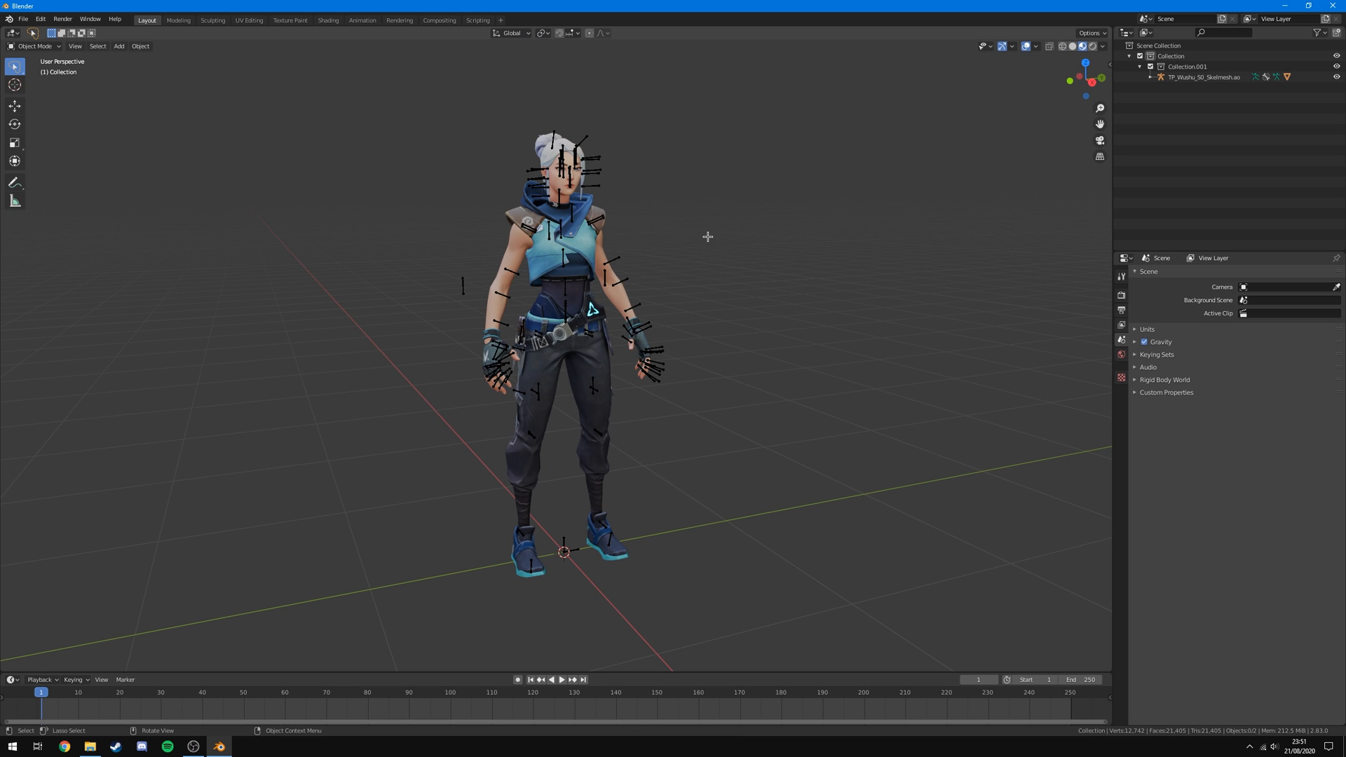
middle_click_drag(708, 237, 663, 276)
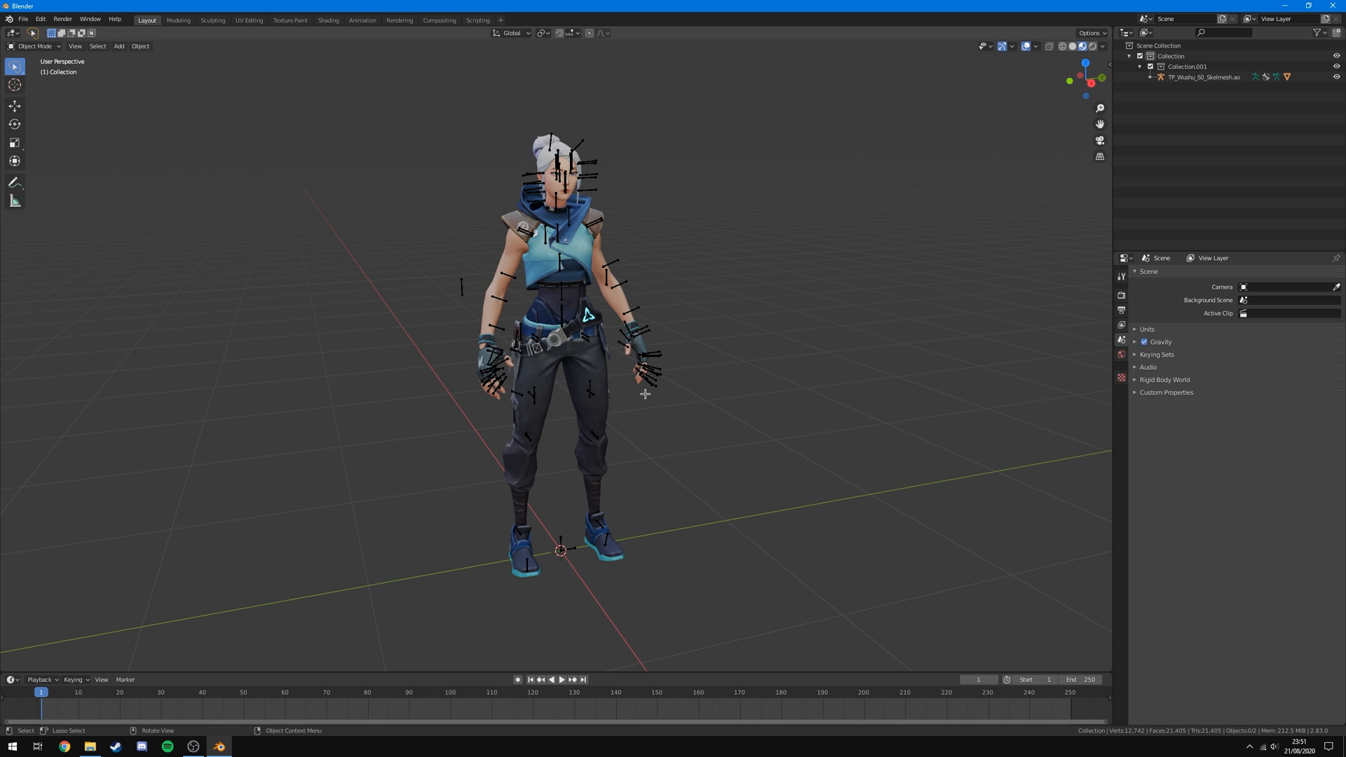
Review the available render engines in the scene's render settings.
left_click(1122, 295)
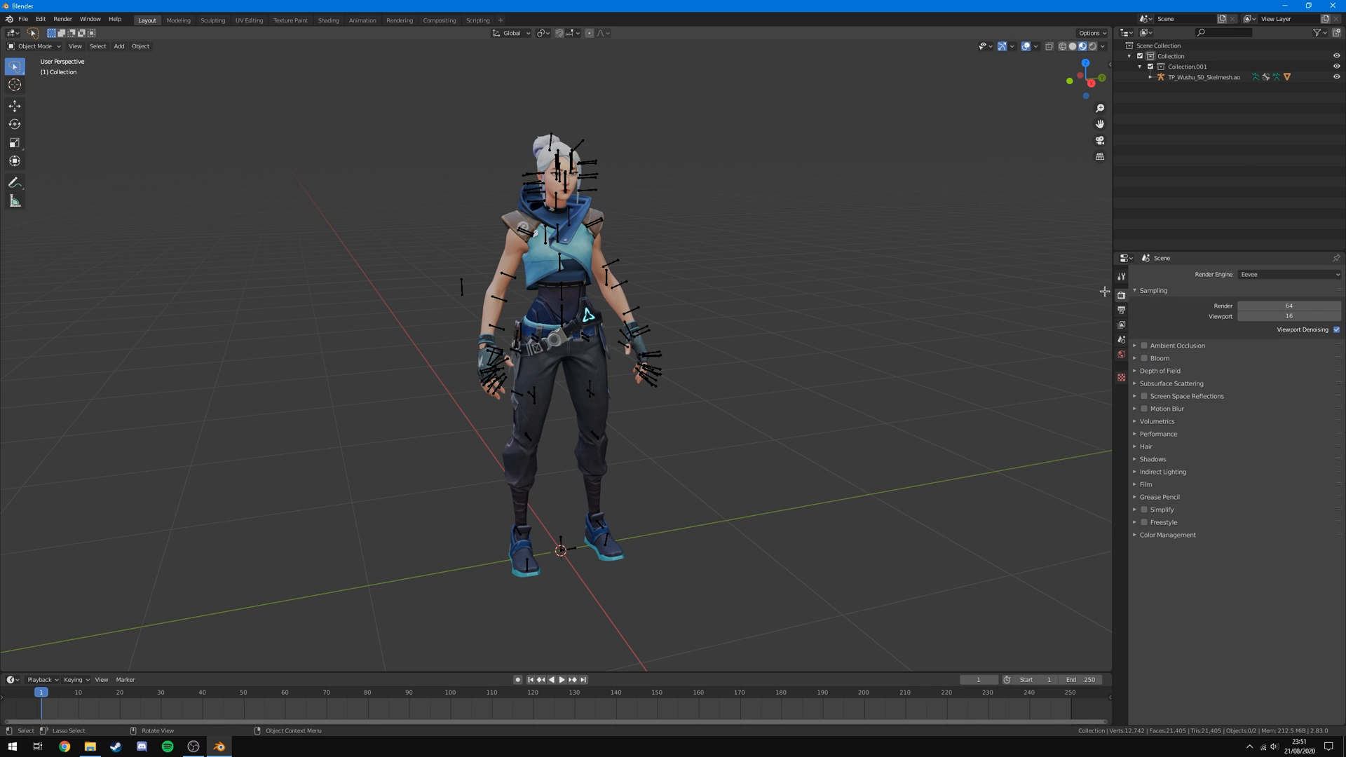
left_click(1262, 275)
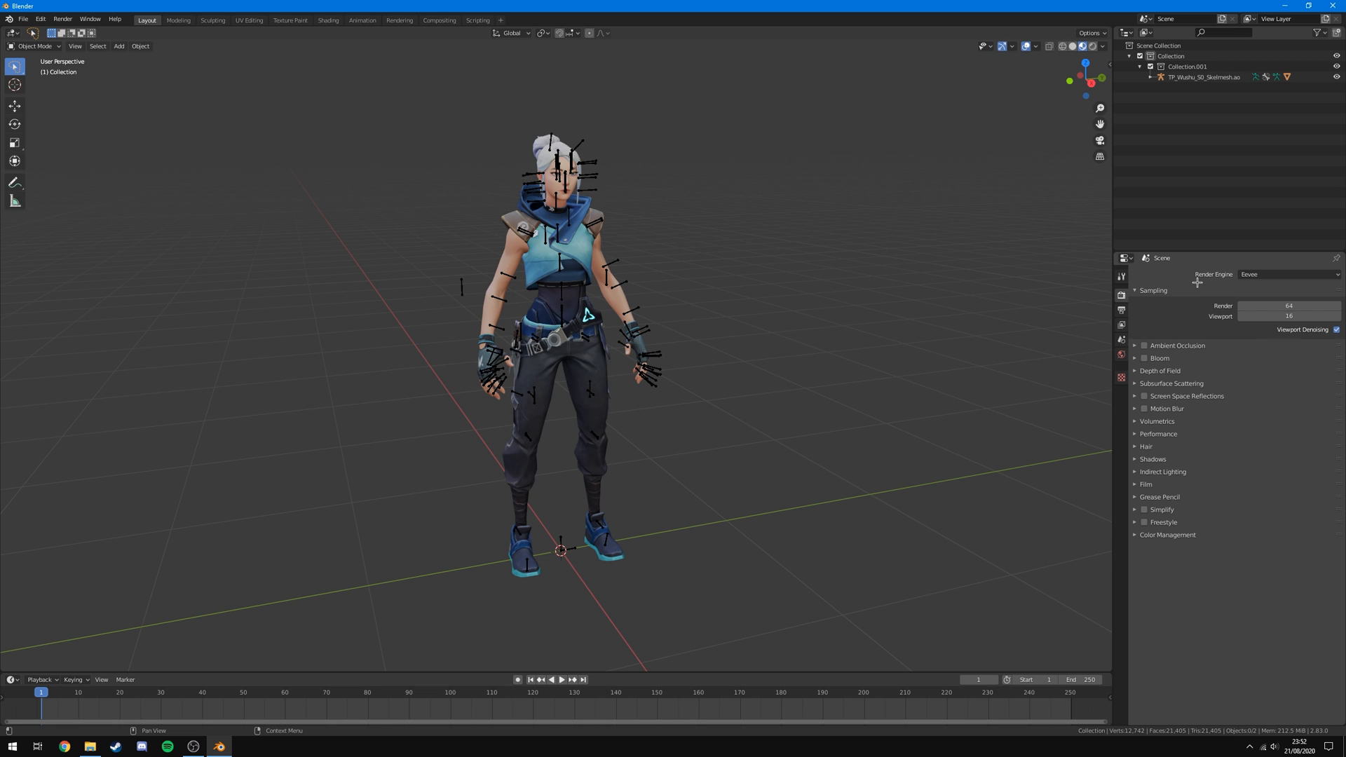
left_click(1261, 275)
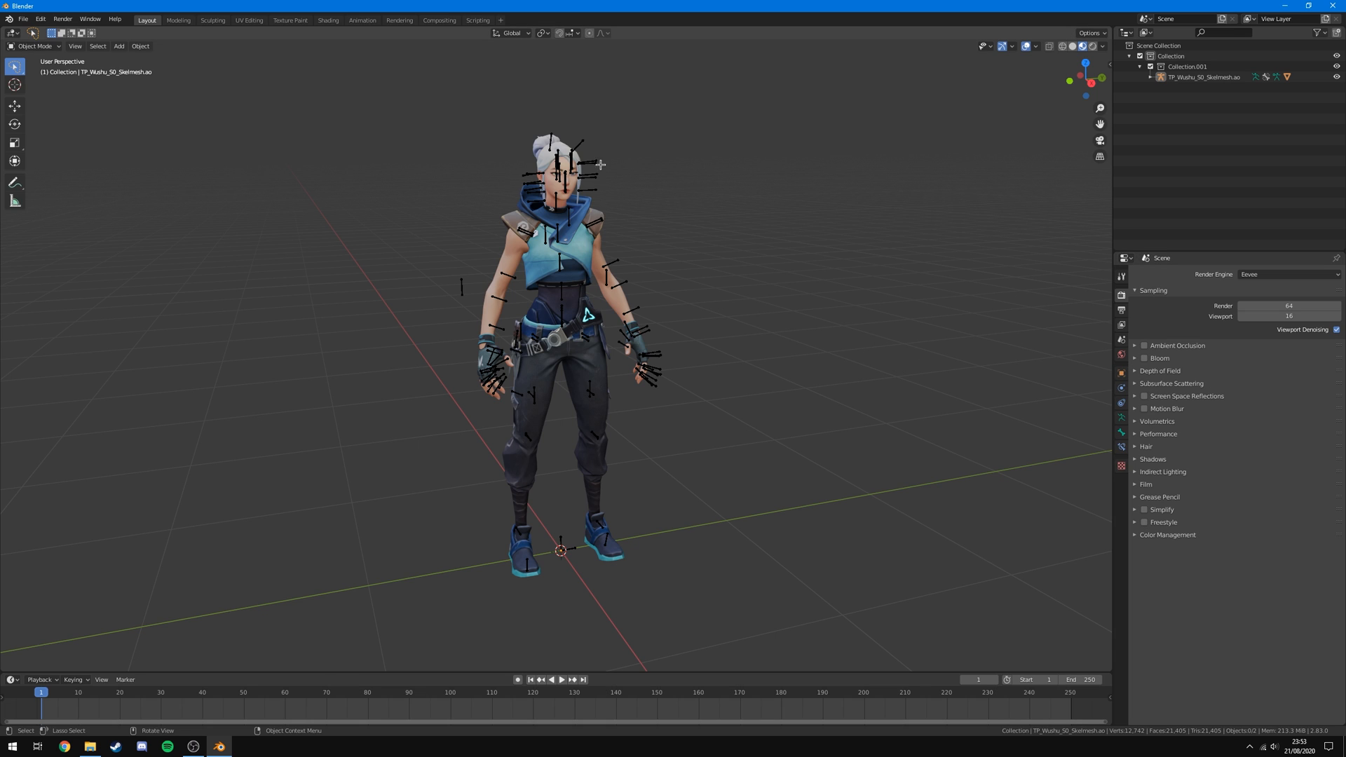
Set the viewport display of the character's armature bones to Octahedral and deselect the armature.
left_click(590, 162)
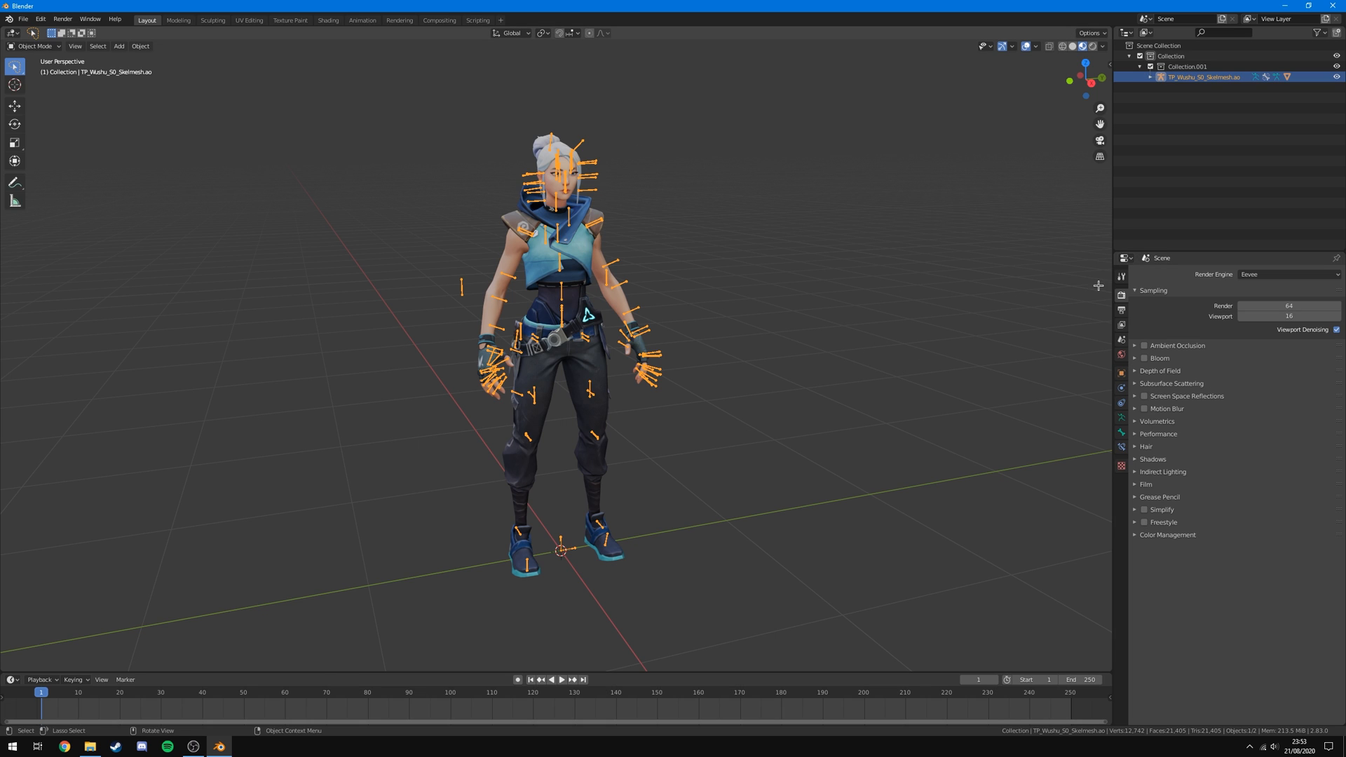
left_click(1122, 417)
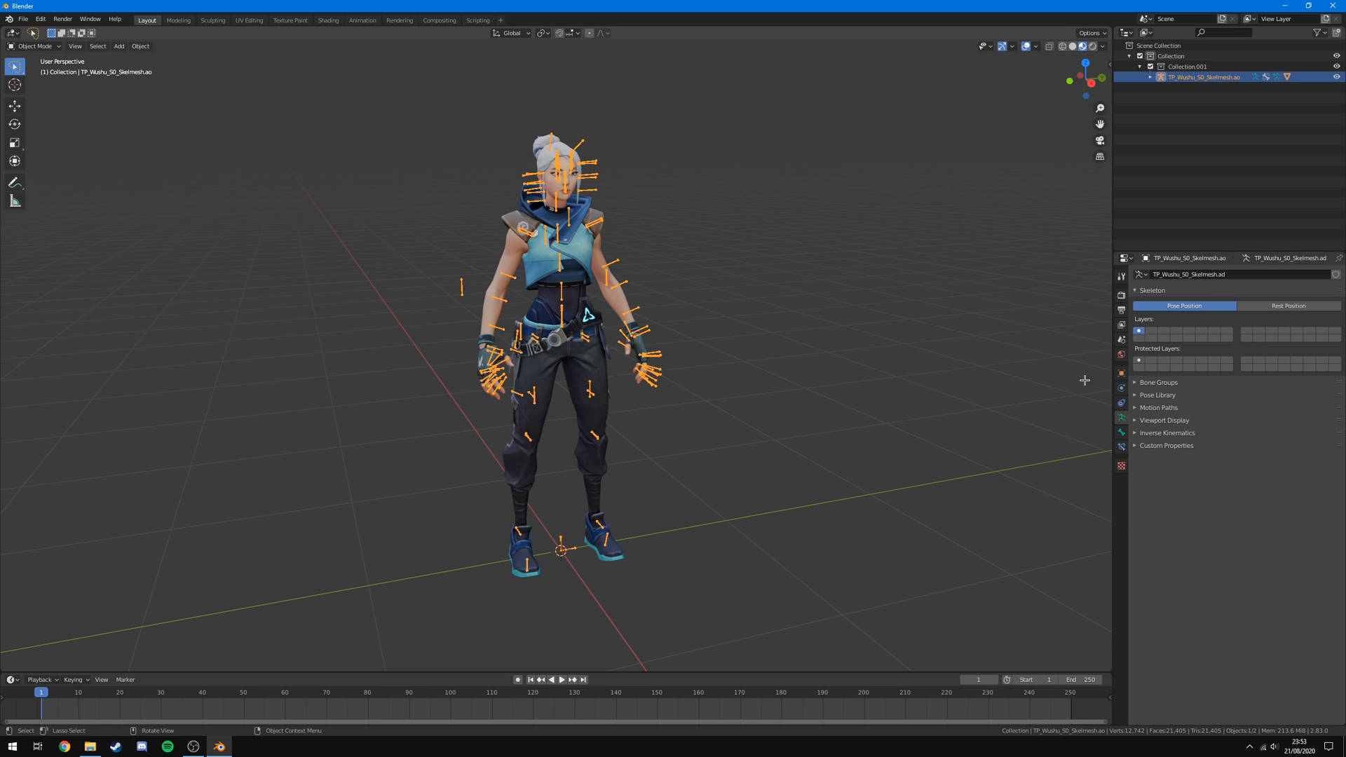
left_click(1137, 420)
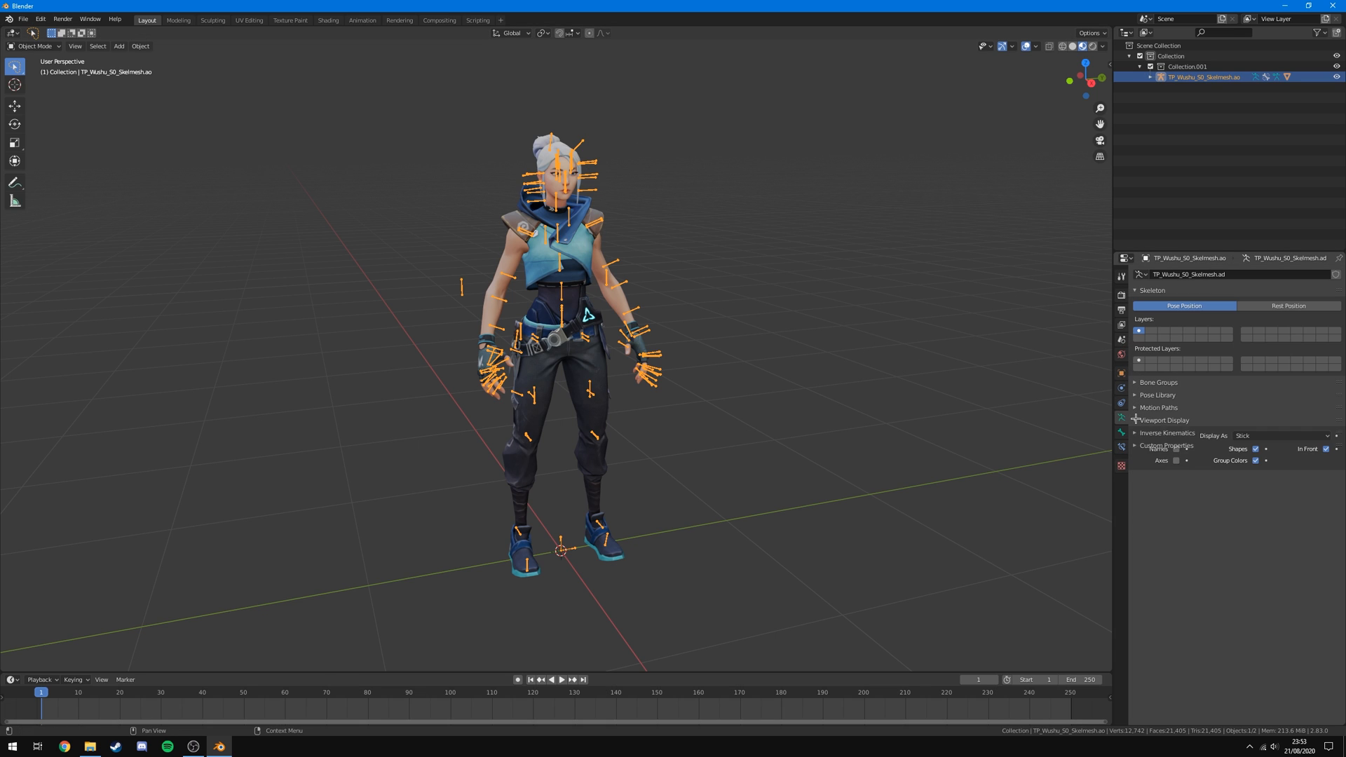
left_click(1248, 436)
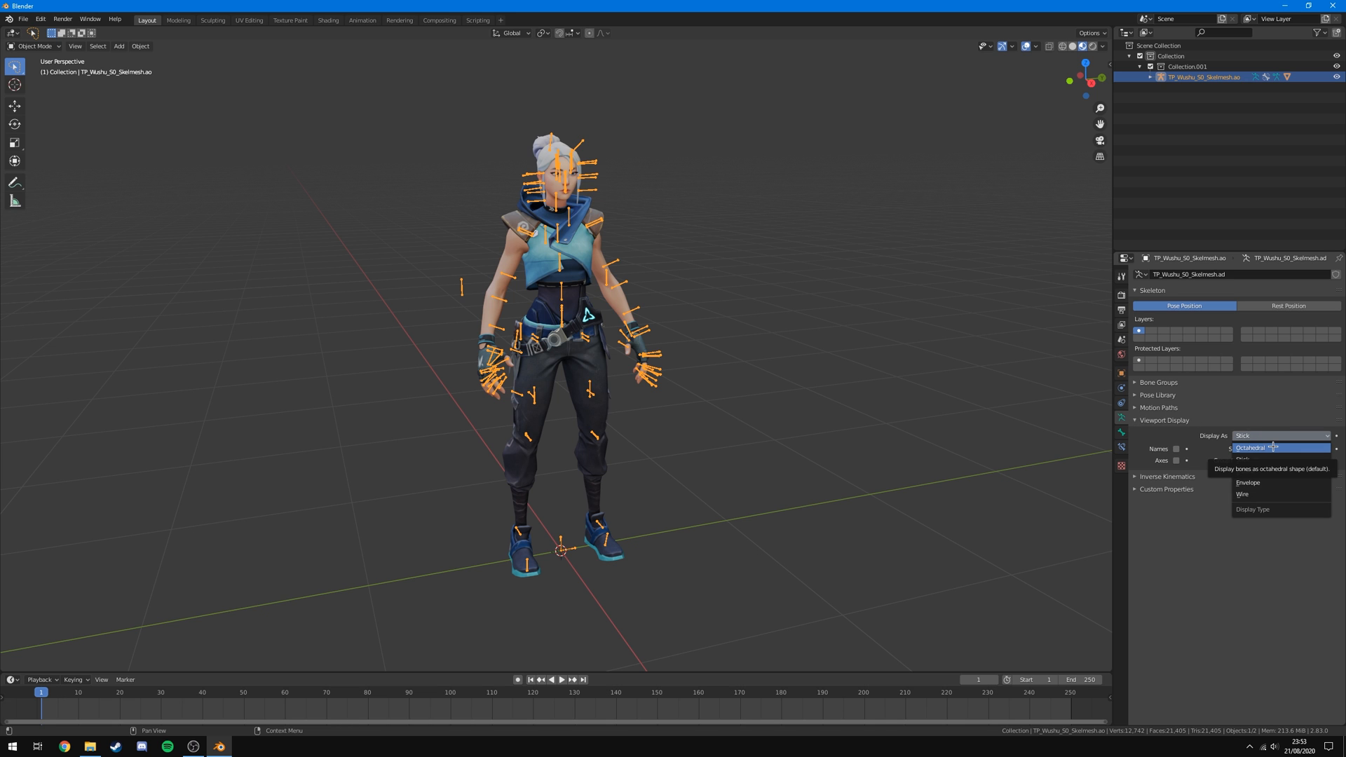
left_click(1251, 448)
left_click(720, 250)
scroll(755, 264, "up", 2)
middle_click_drag(756, 264, 705, 261)
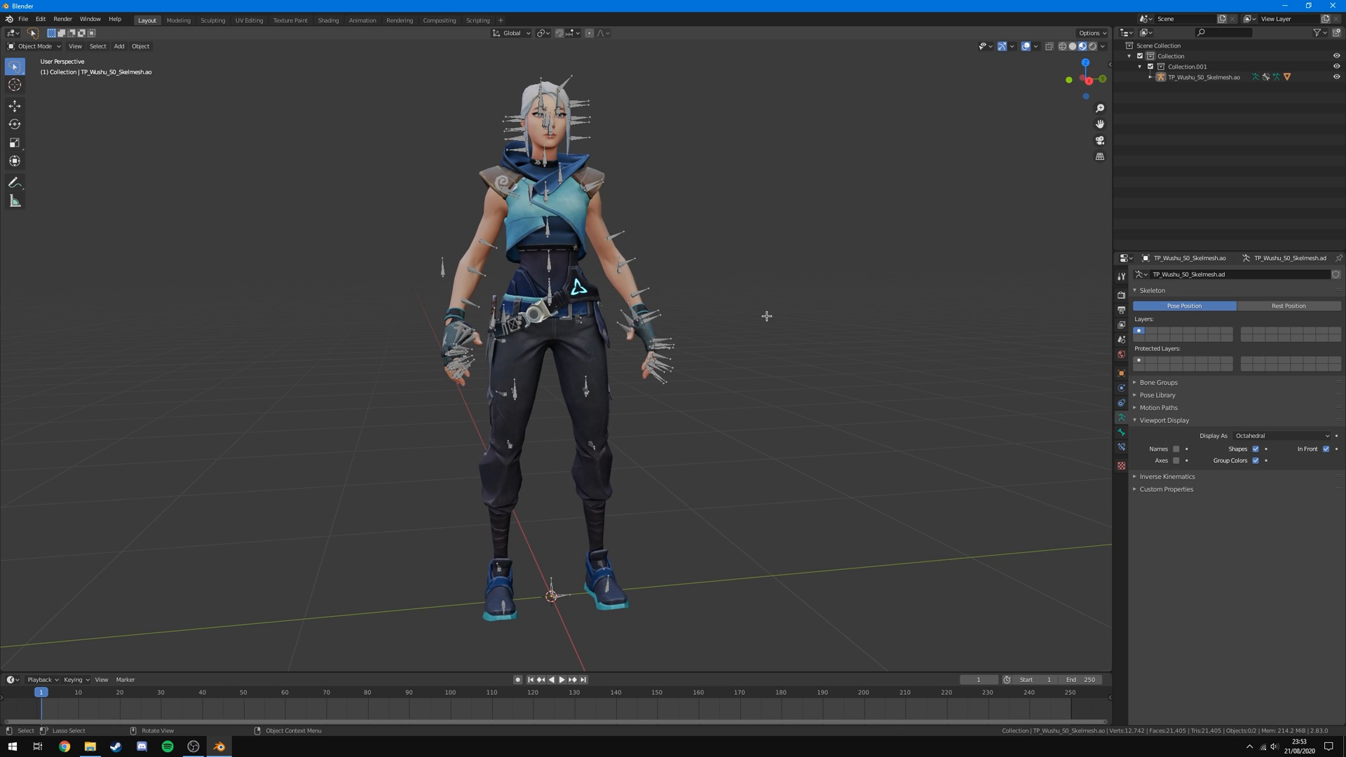
middle_click_drag(767, 316, 765, 405)
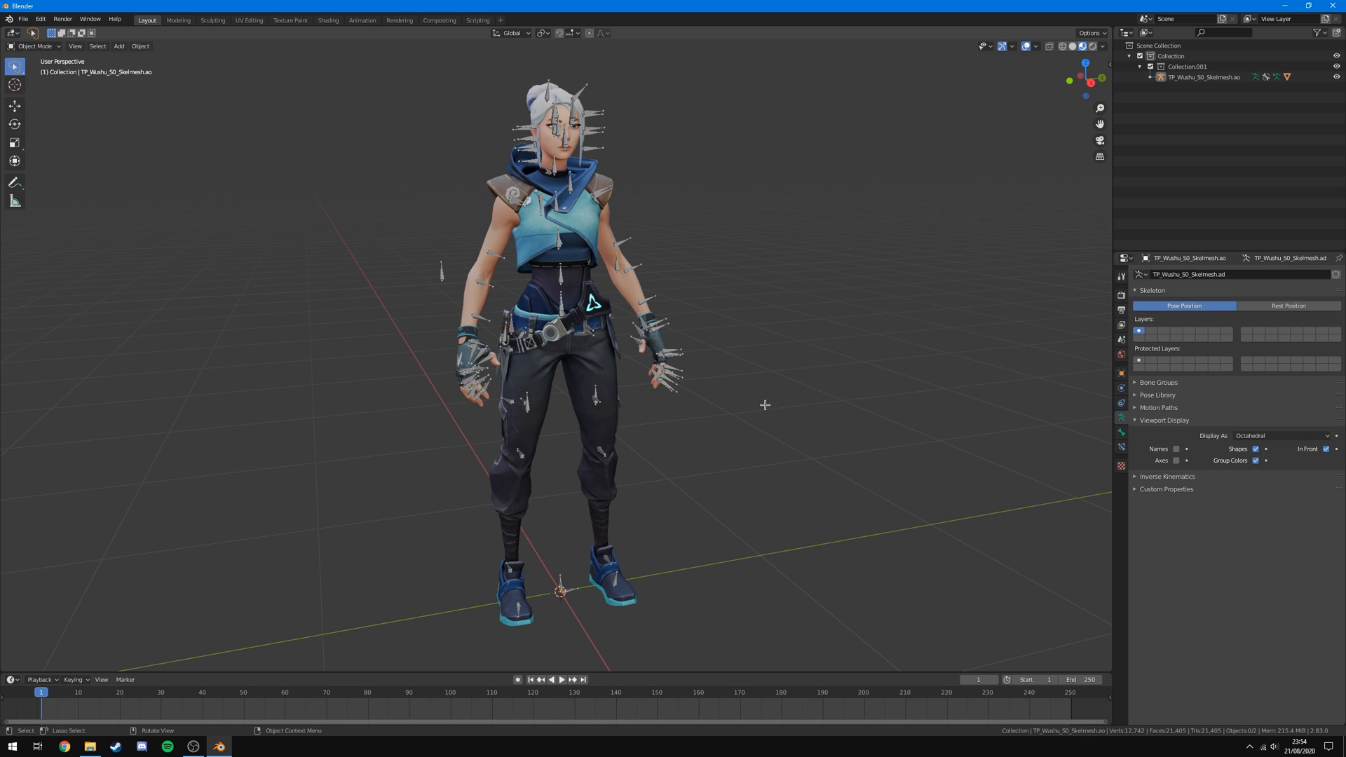
Append the Revolver S0 collection from Sheriff.blend in the model pack's Weapons folder and deselect it.
left_click(23, 19)
left_click(43, 134)
left_click(573, 92)
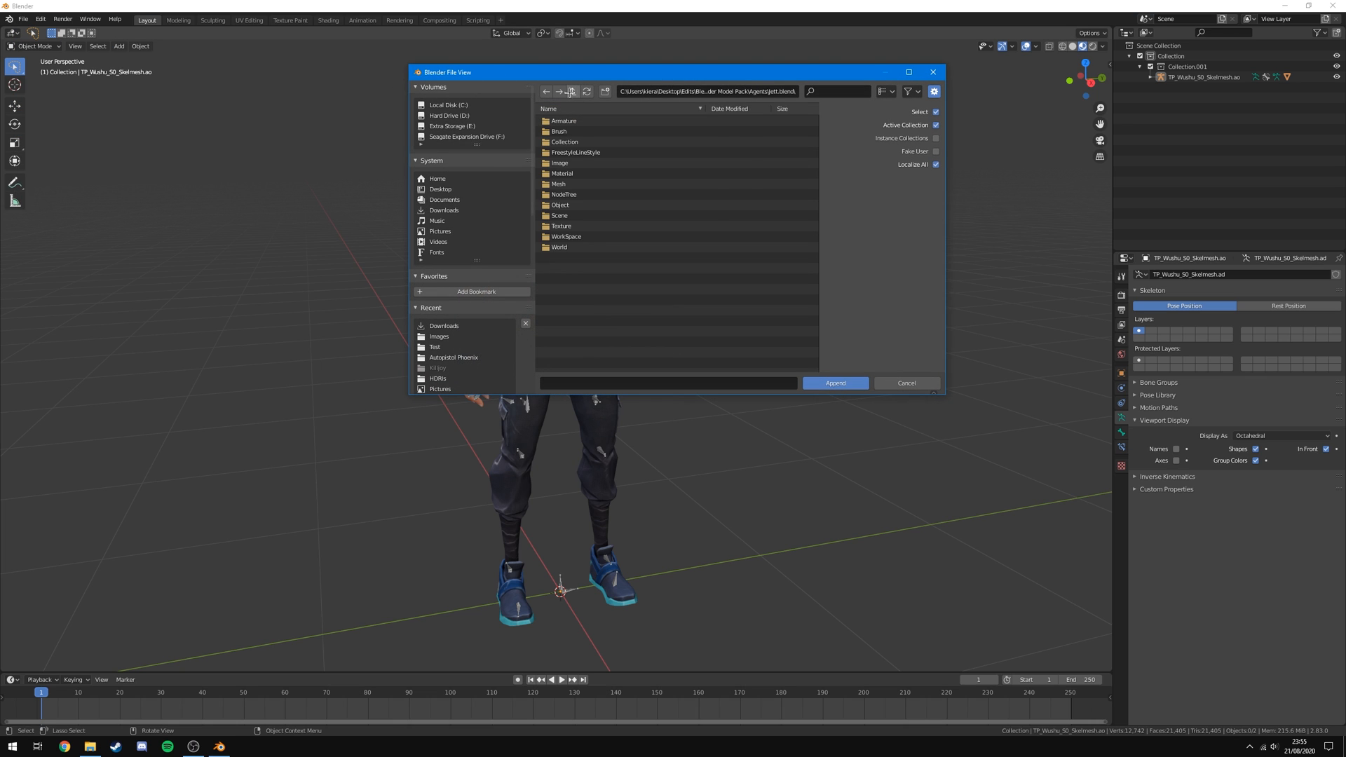
left_click(573, 91)
left_click(573, 92)
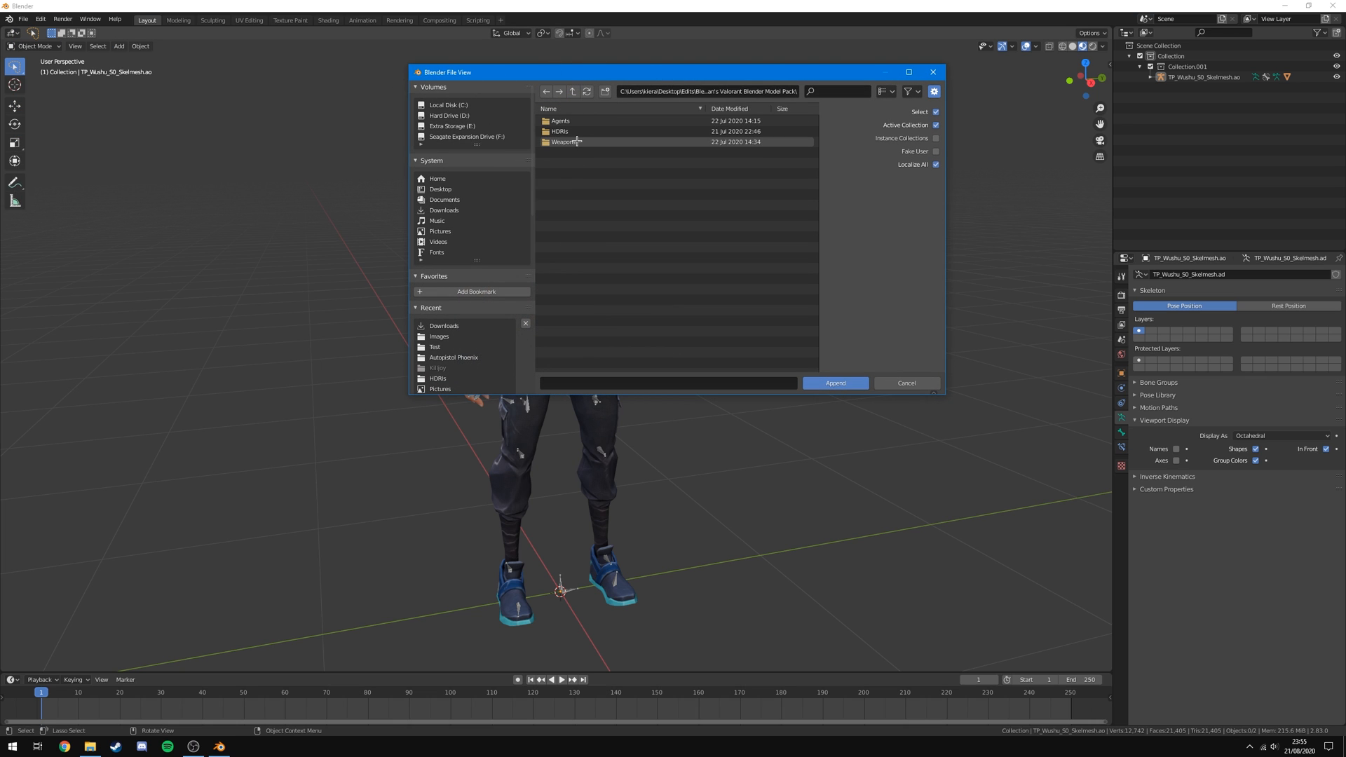
double_click(577, 142)
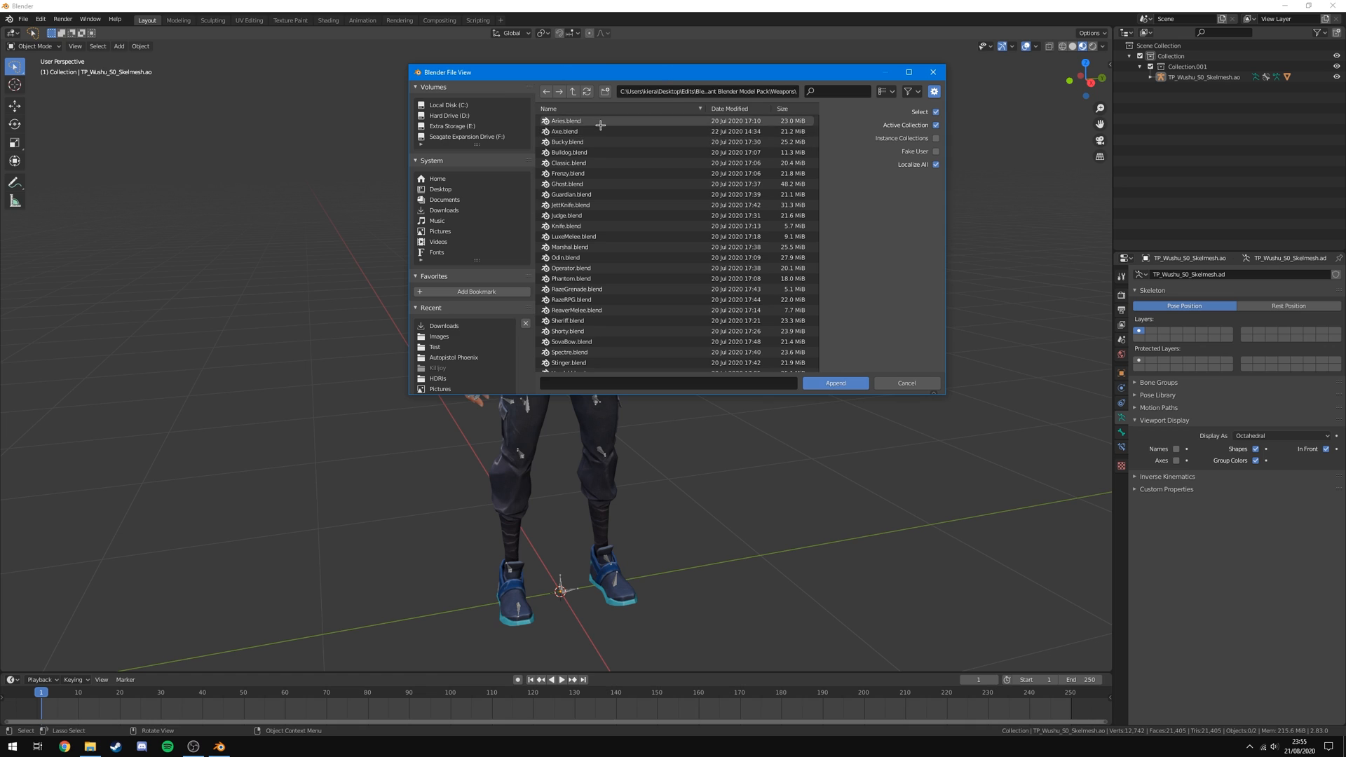
double_click(587, 322)
double_click(592, 152)
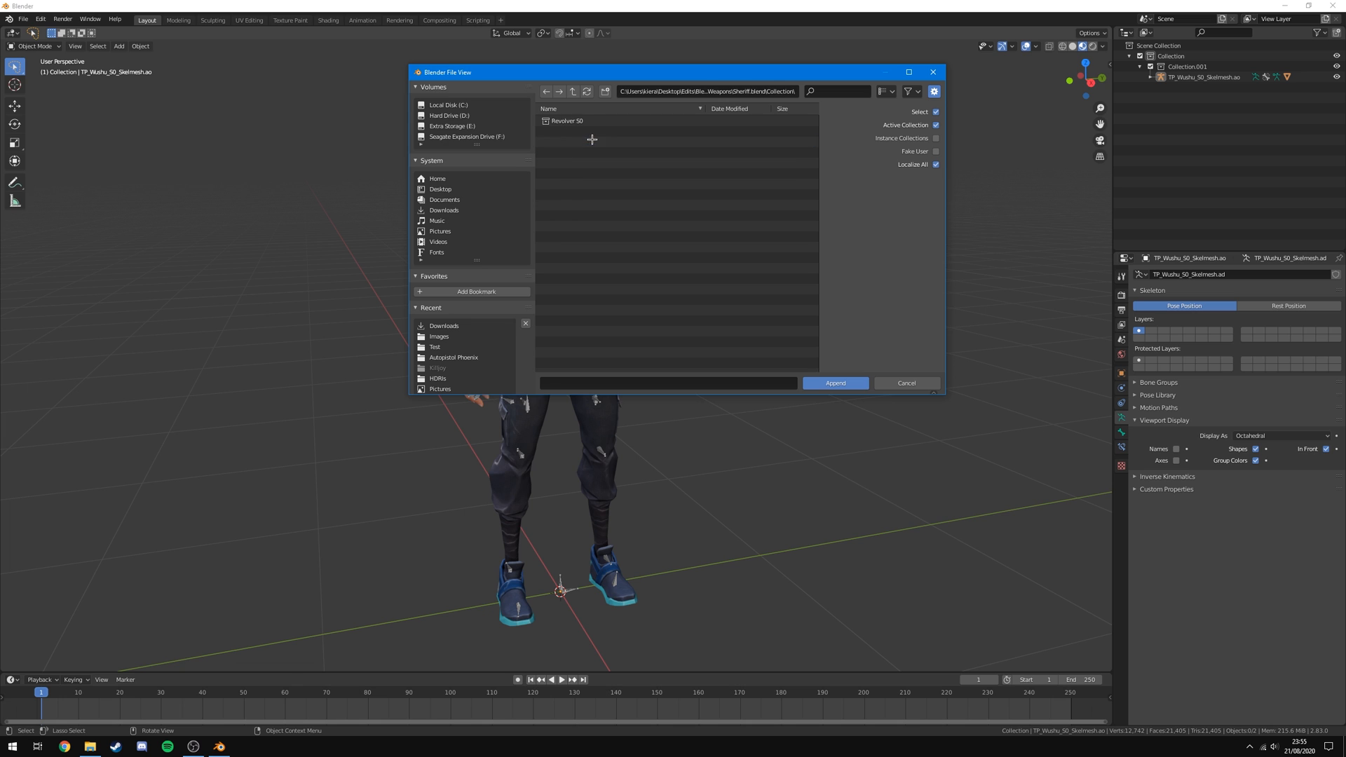
left_click(586, 122)
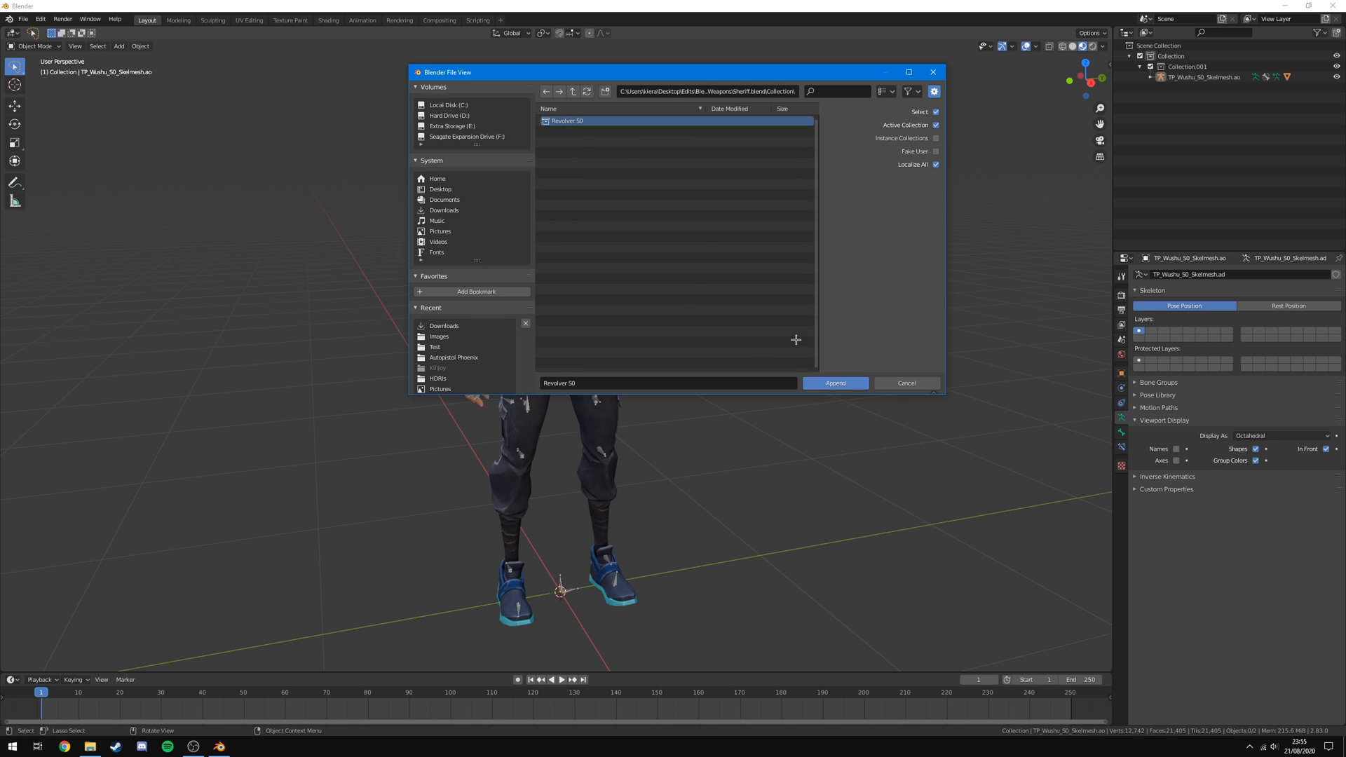
left_click(834, 382)
left_click(732, 519)
middle_click_drag(703, 572, 742, 517)
scroll(813, 604, "up", 4)
middle_click_drag(813, 604, 758, 642)
scroll(758, 642, "down", 4)
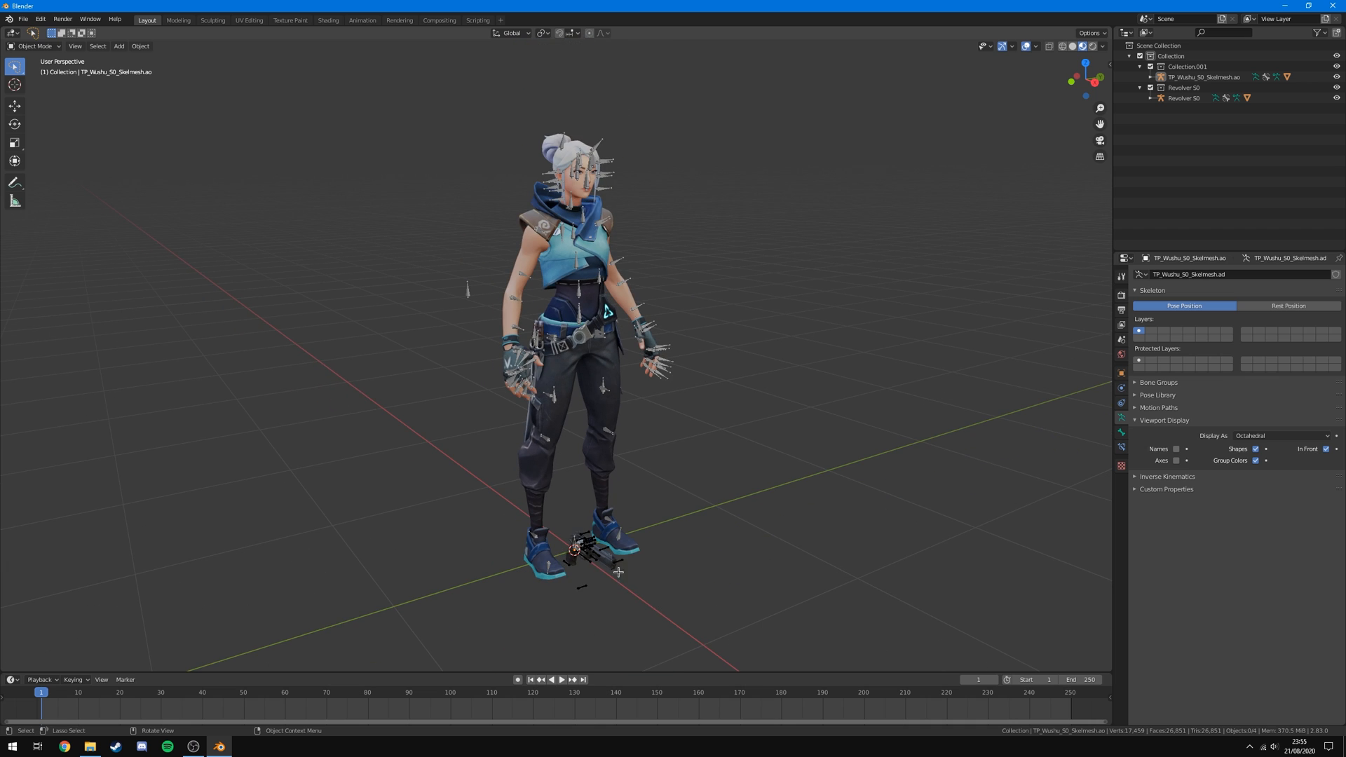
middle_click_drag(755, 560, 560, 561)
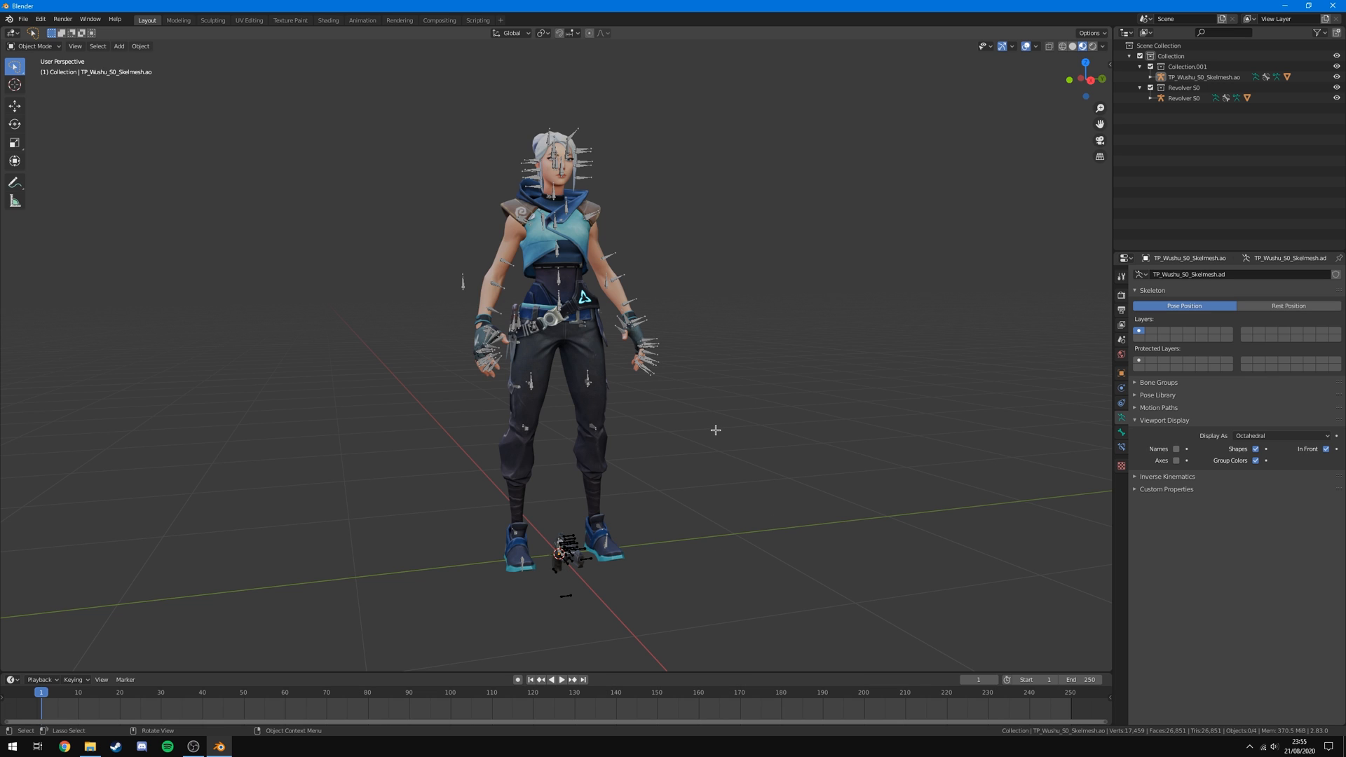
middle_click_drag(716, 430, 668, 481)
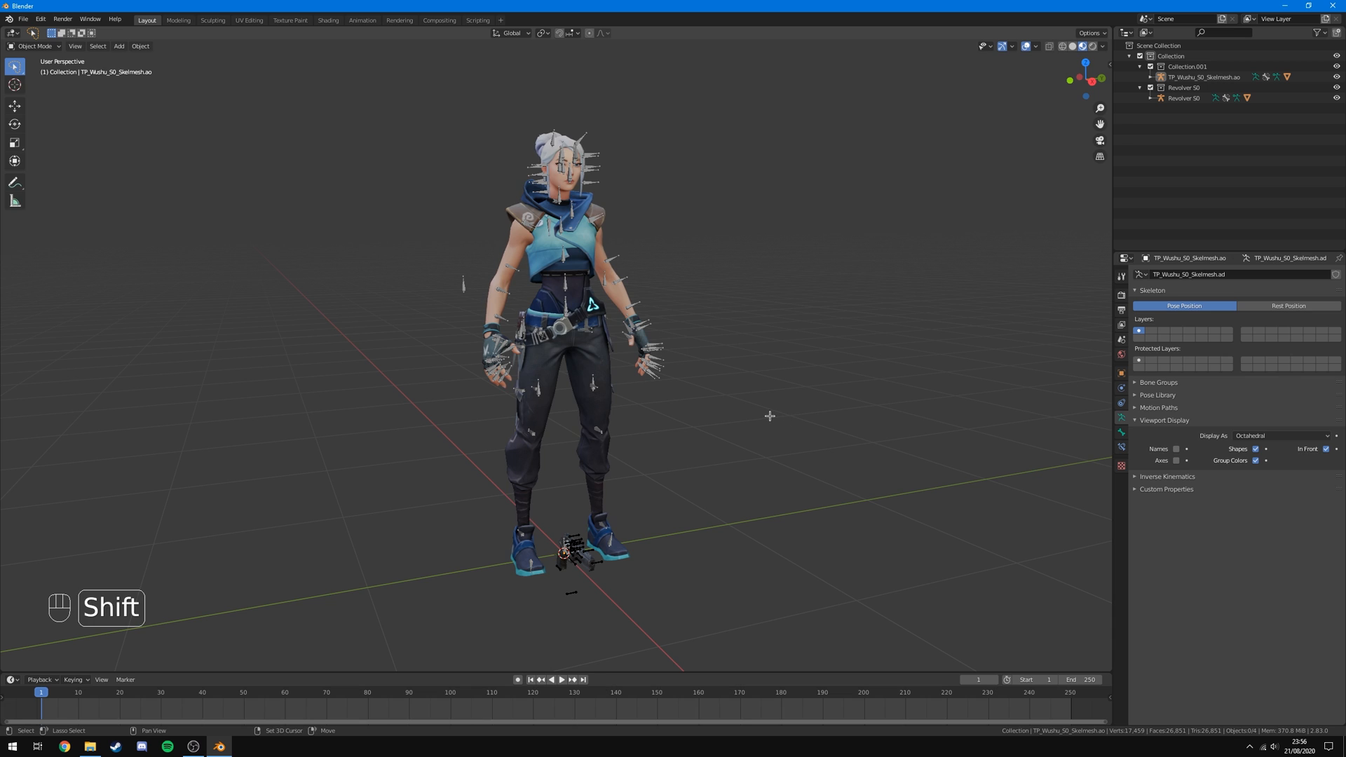
Add a Plain Axes empty at the scene origin and scale it down to about the size of the revolver.
key("shift+a")
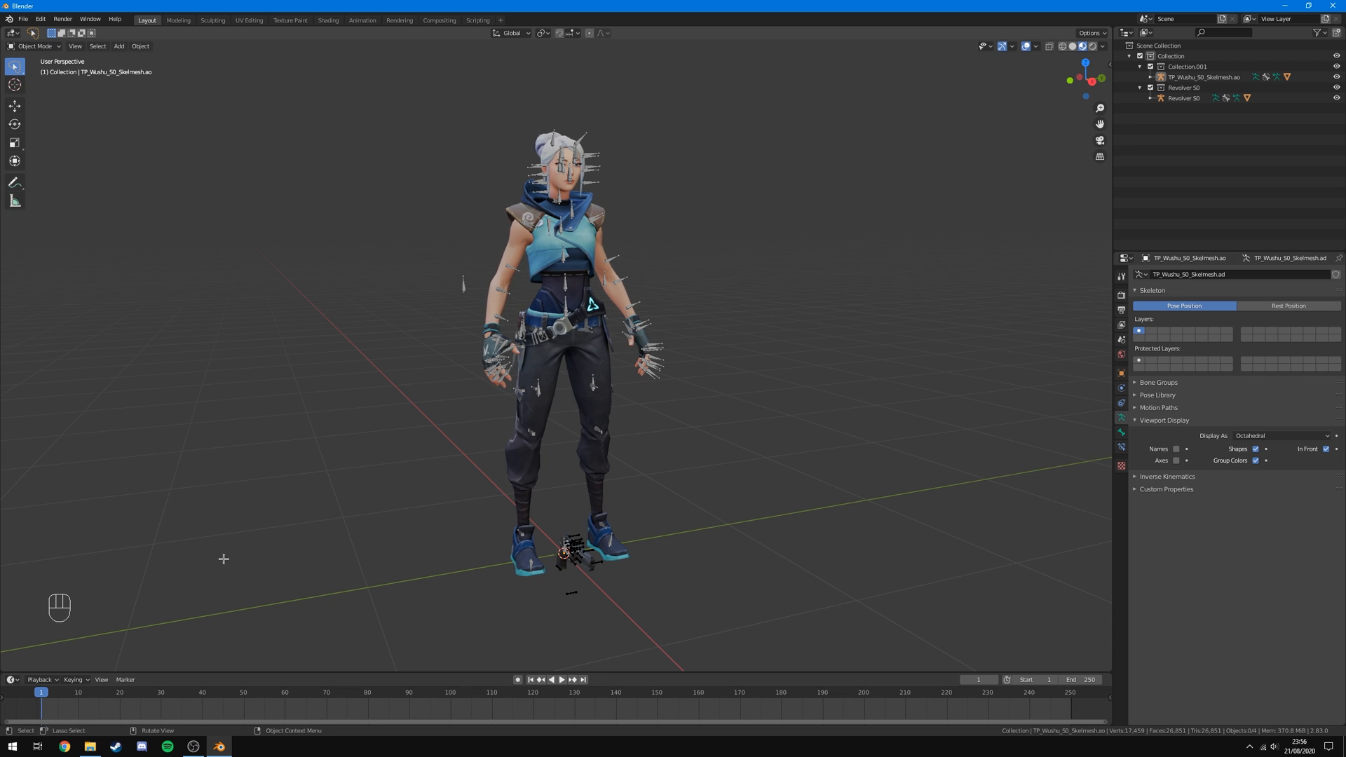
key("shift+a")
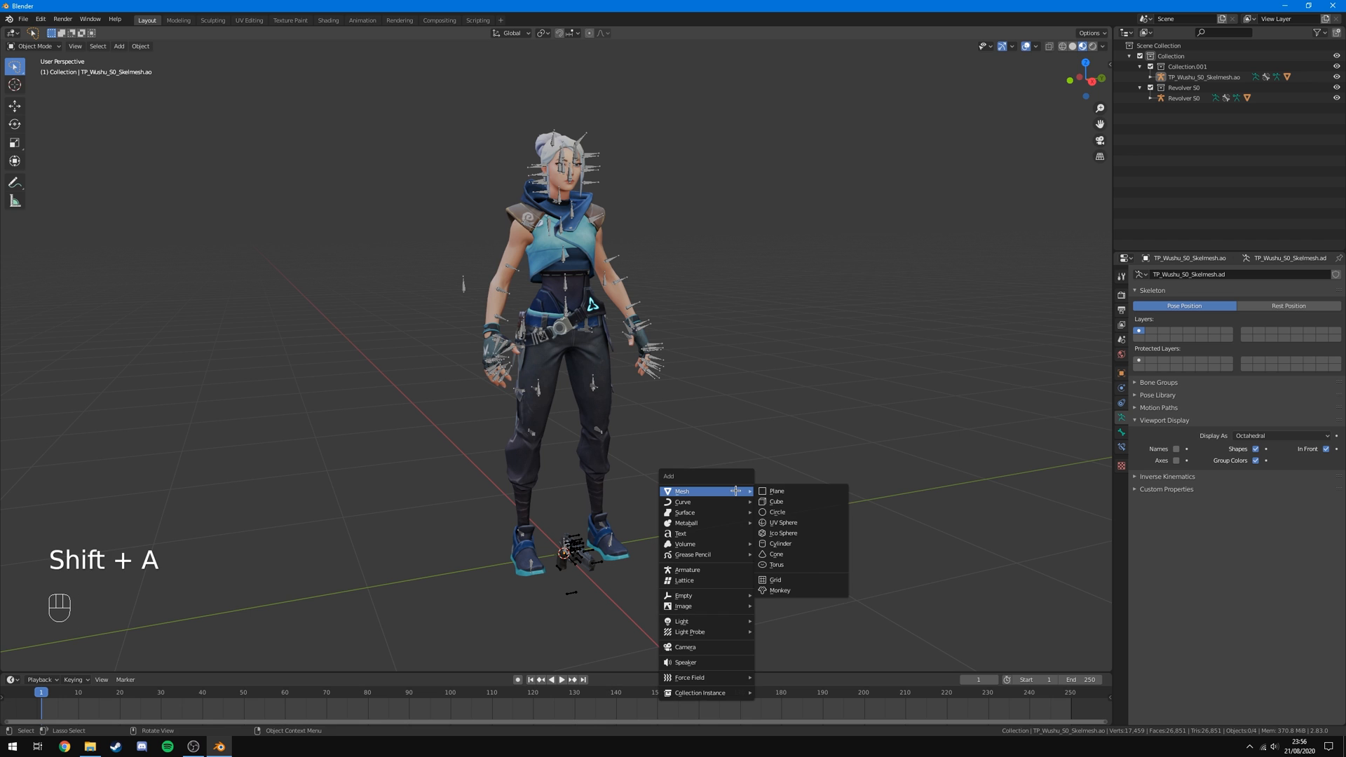
mouse_move(686, 595)
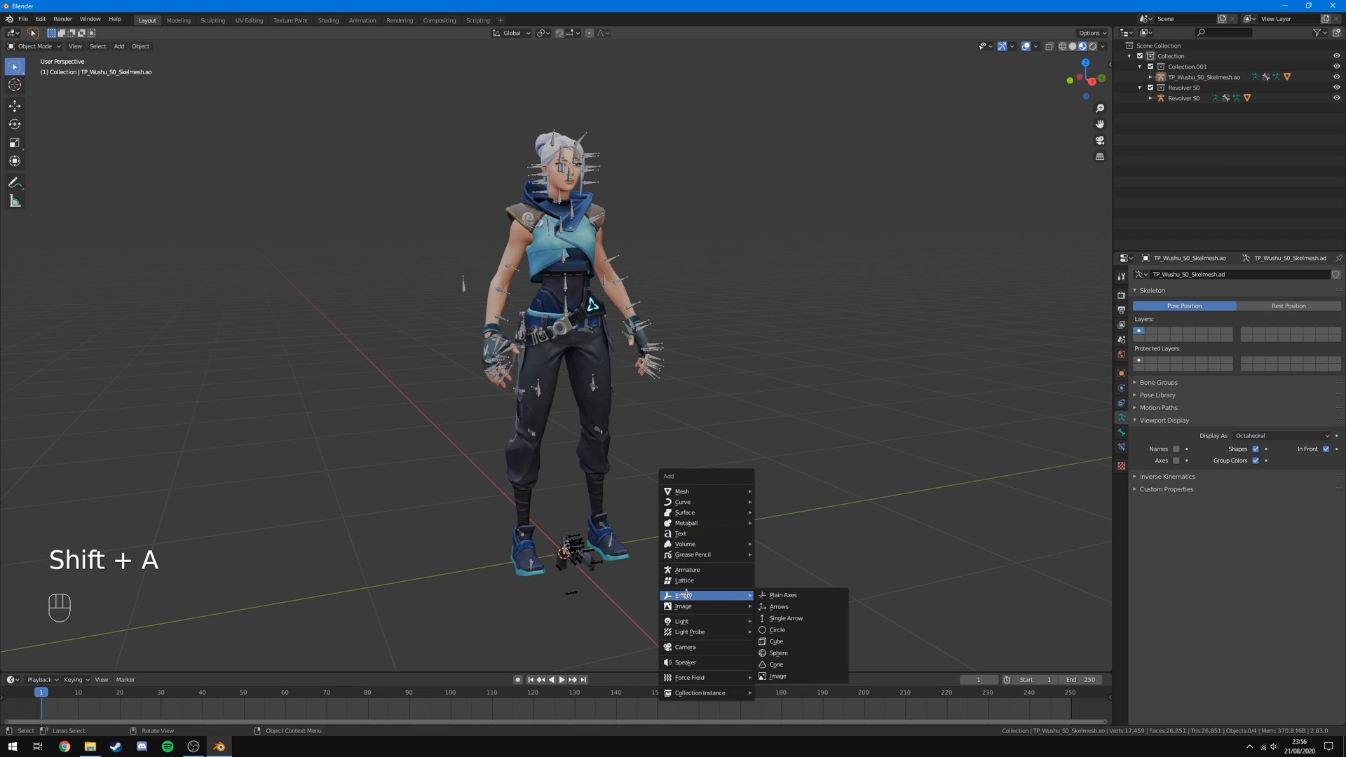
left_click(788, 595)
middle_click_drag(789, 597, 688, 598)
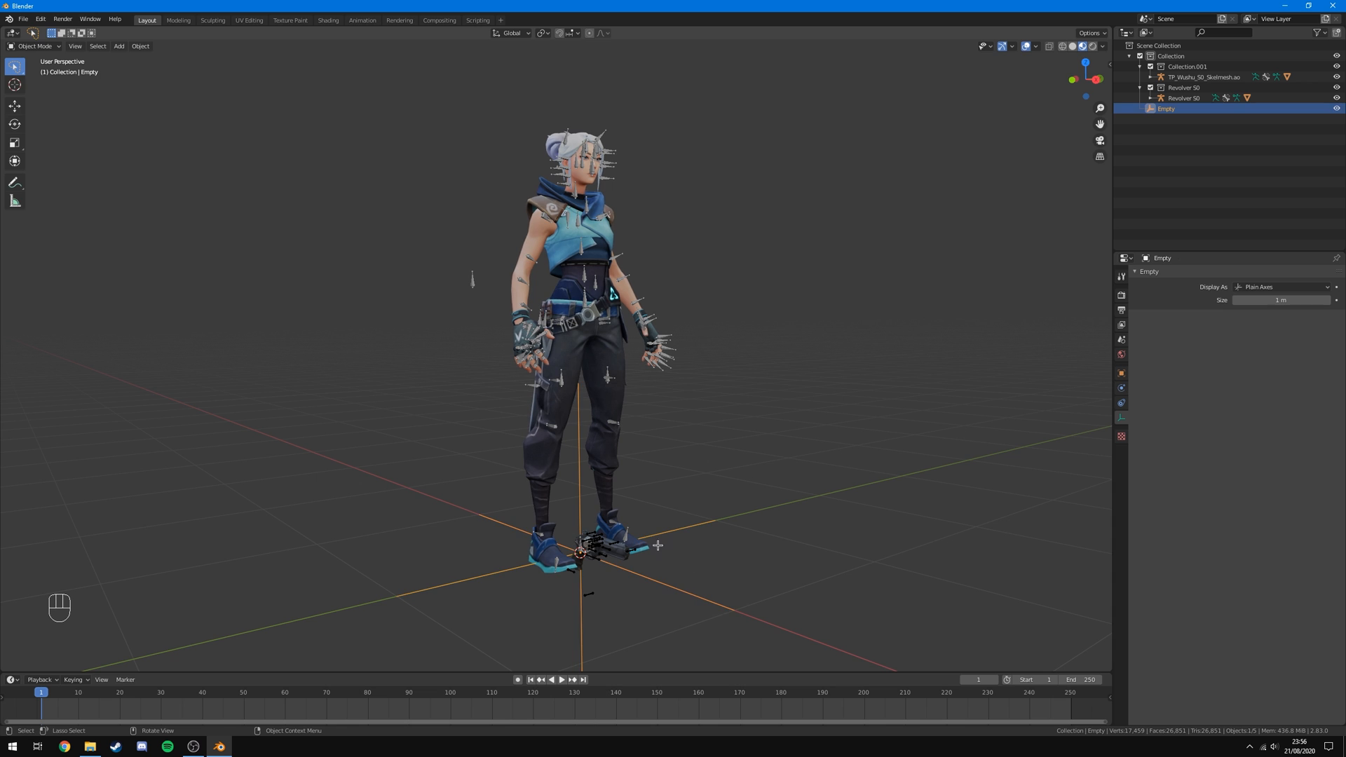
key("s")
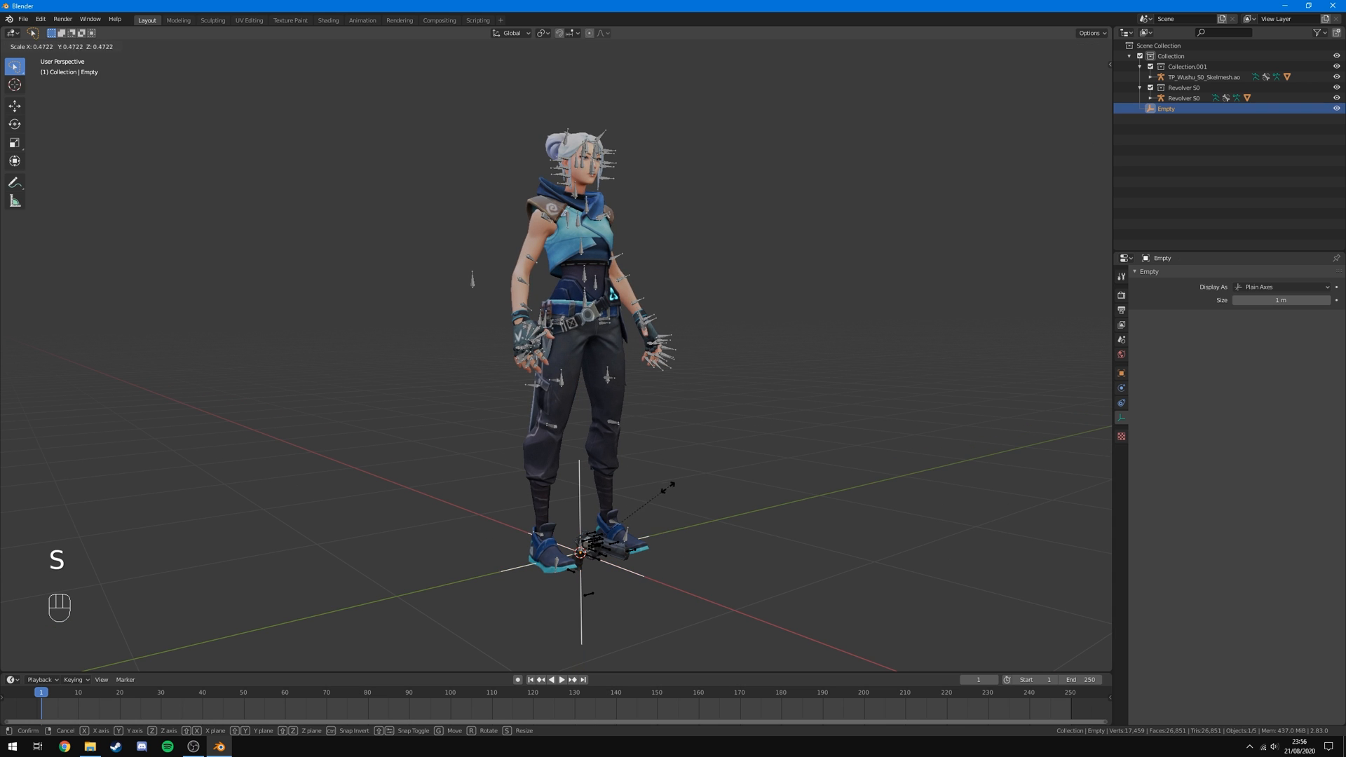
left_click(598, 547)
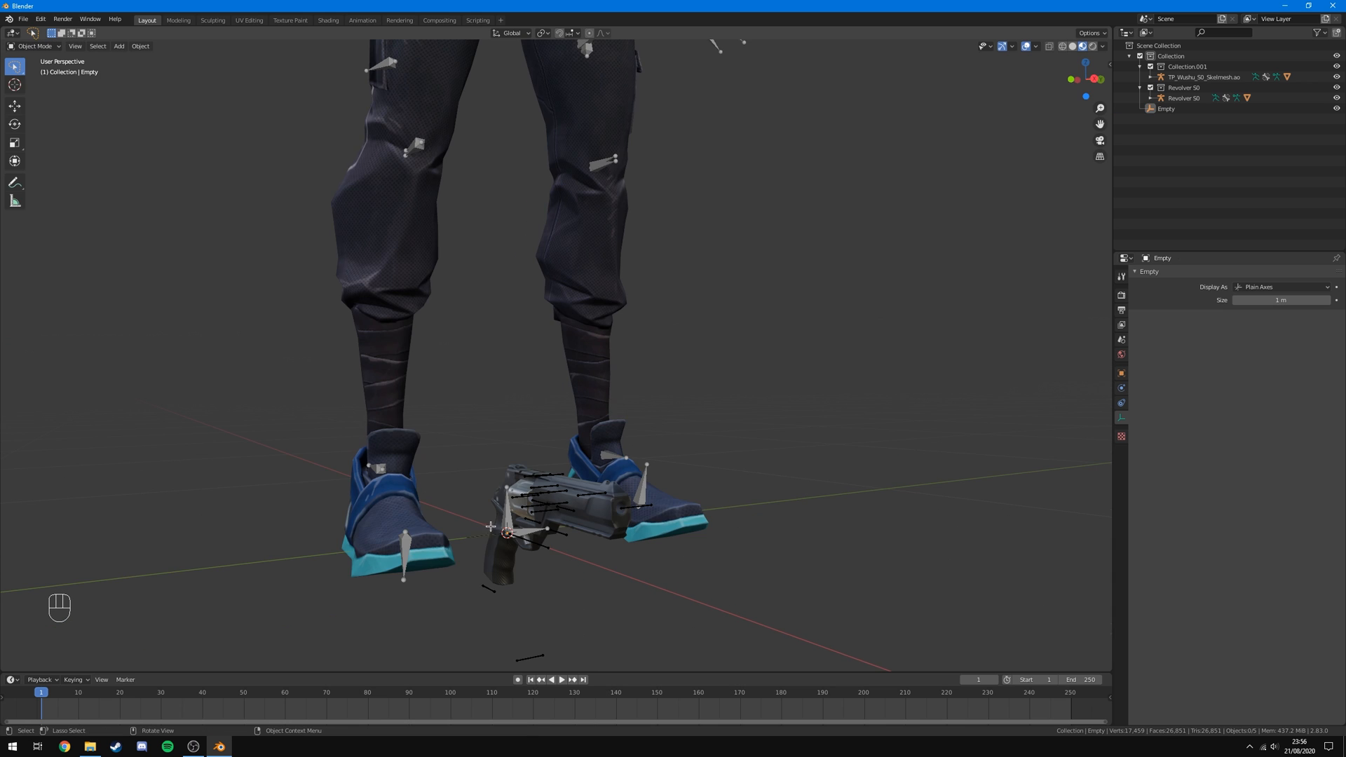
Try moving the empty along the X axis and rotating it, and undo both changes.
left_click(484, 537)
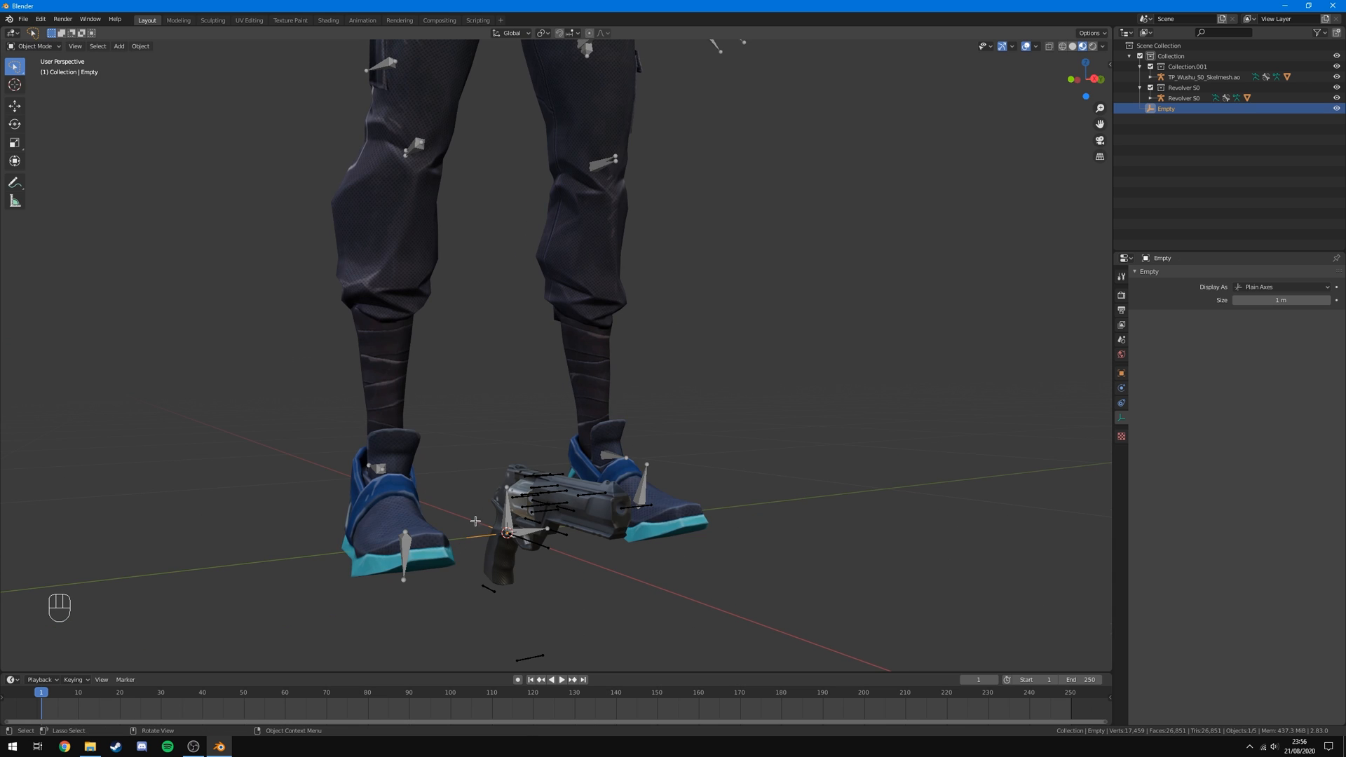
middle_click_drag(490, 538, 568, 524)
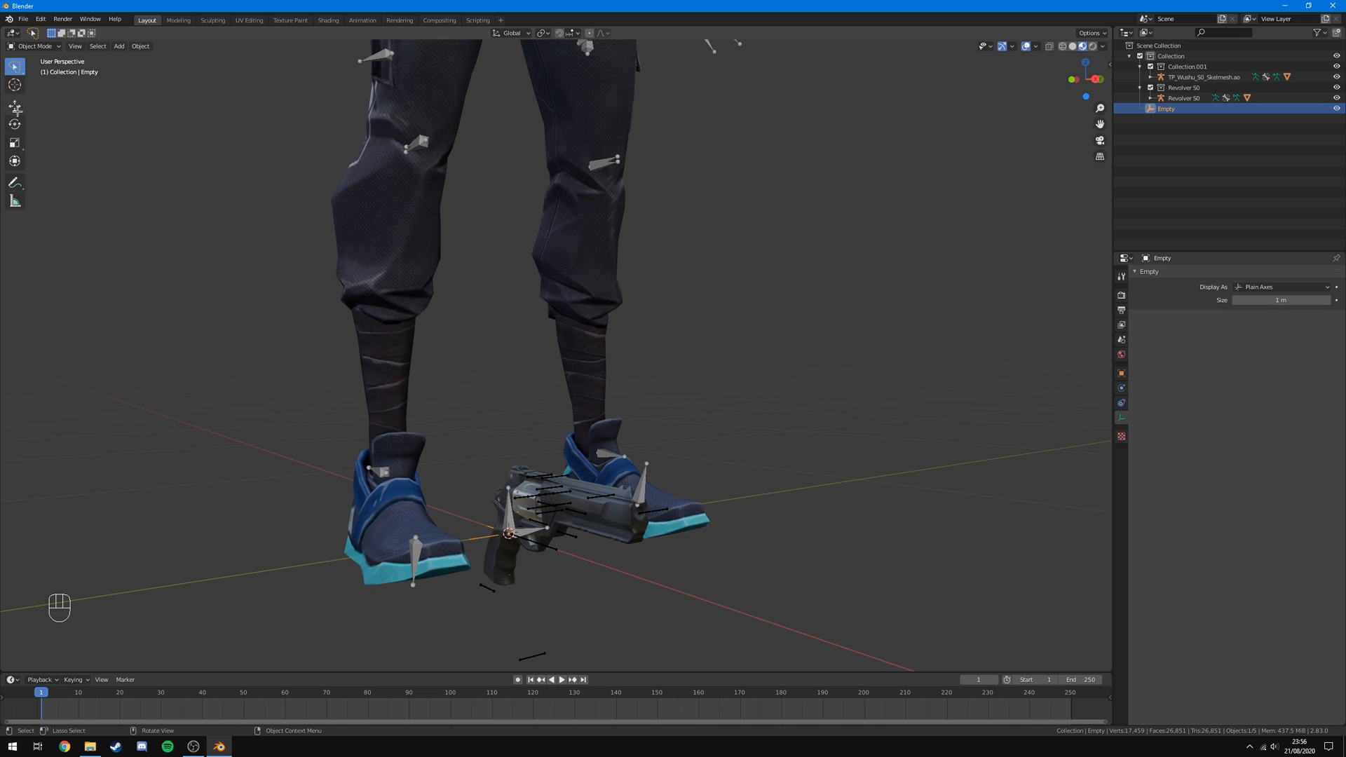
left_click(15, 106)
middle_click_drag(271, 520, 642, 613)
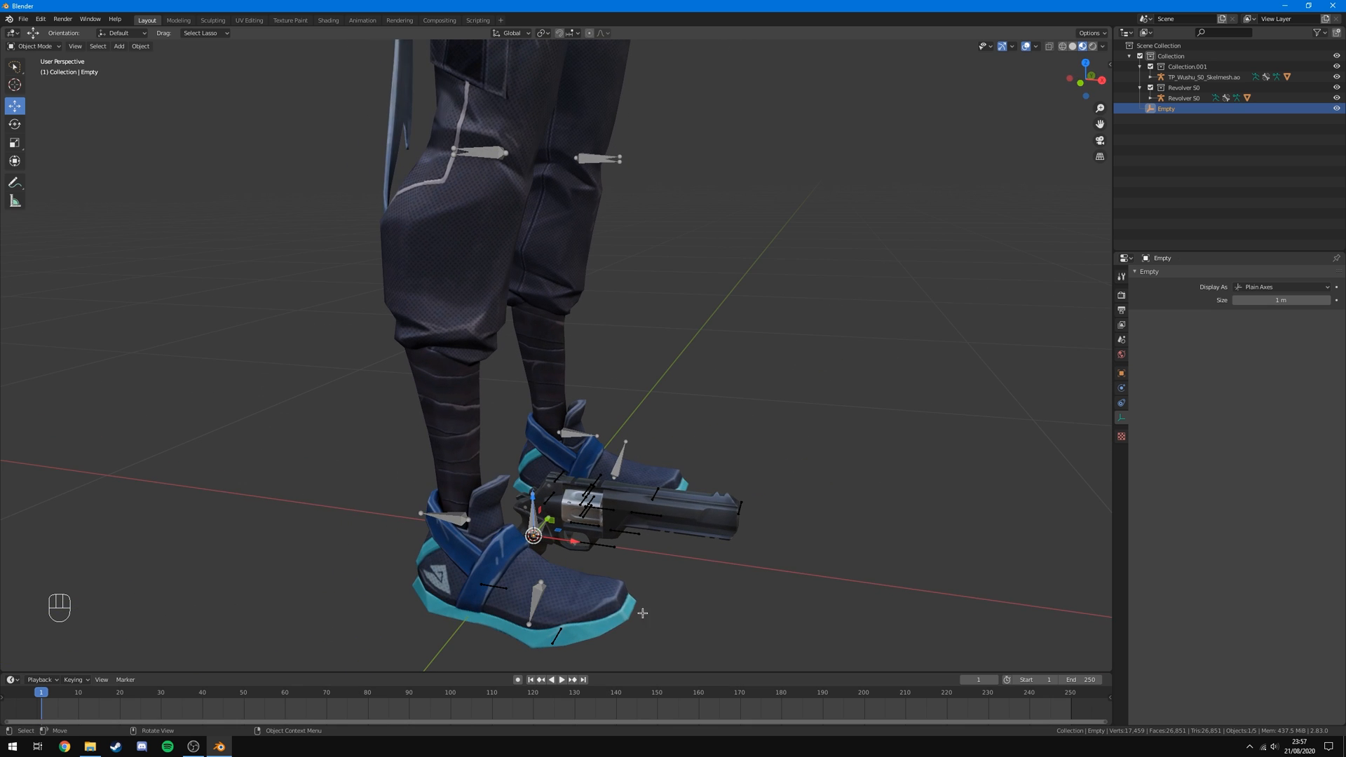
left_click_drag(577, 541, 794, 443)
key("ctrl+z")
key("ctrl+z")
key("ctrl+z")
left_click(15, 124)
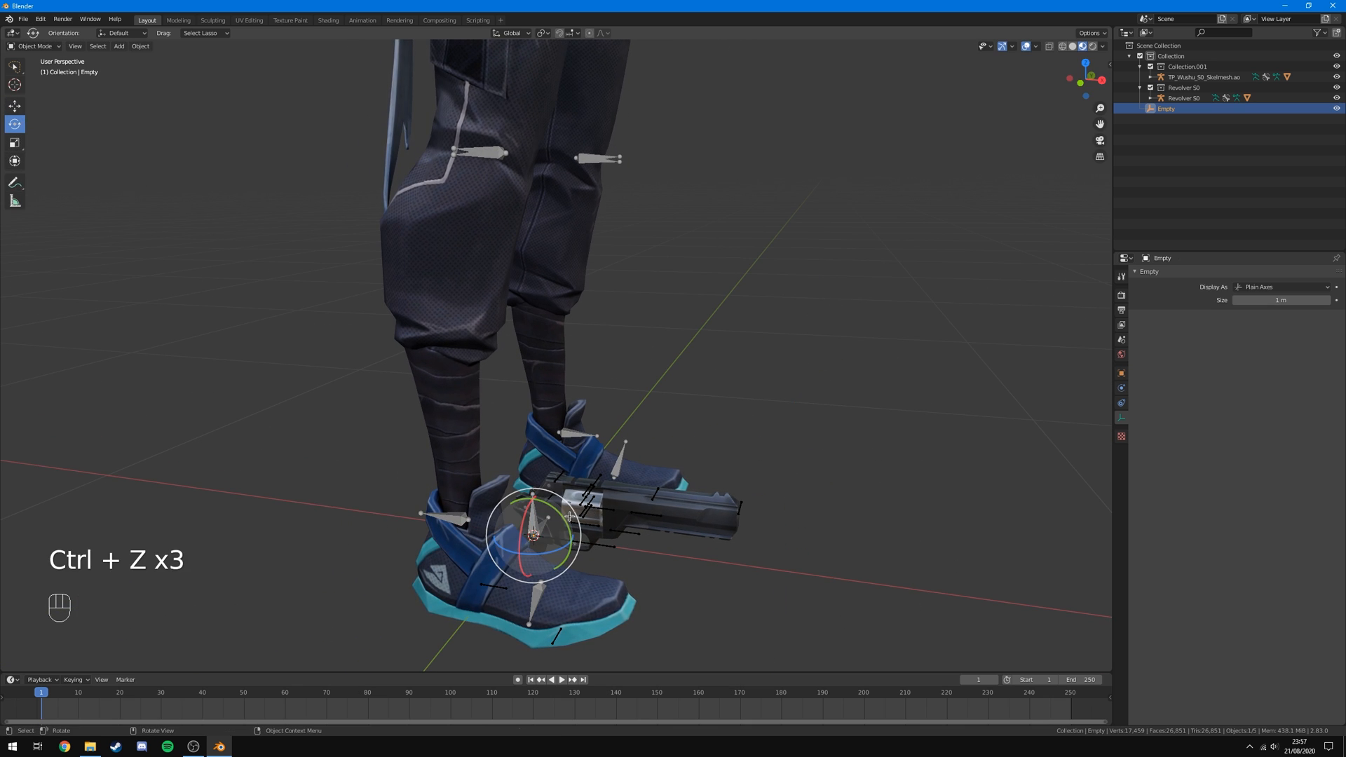
left_click_drag(566, 519, 588, 544)
key("ctrl+z")
middle_click_drag(596, 565, 472, 537)
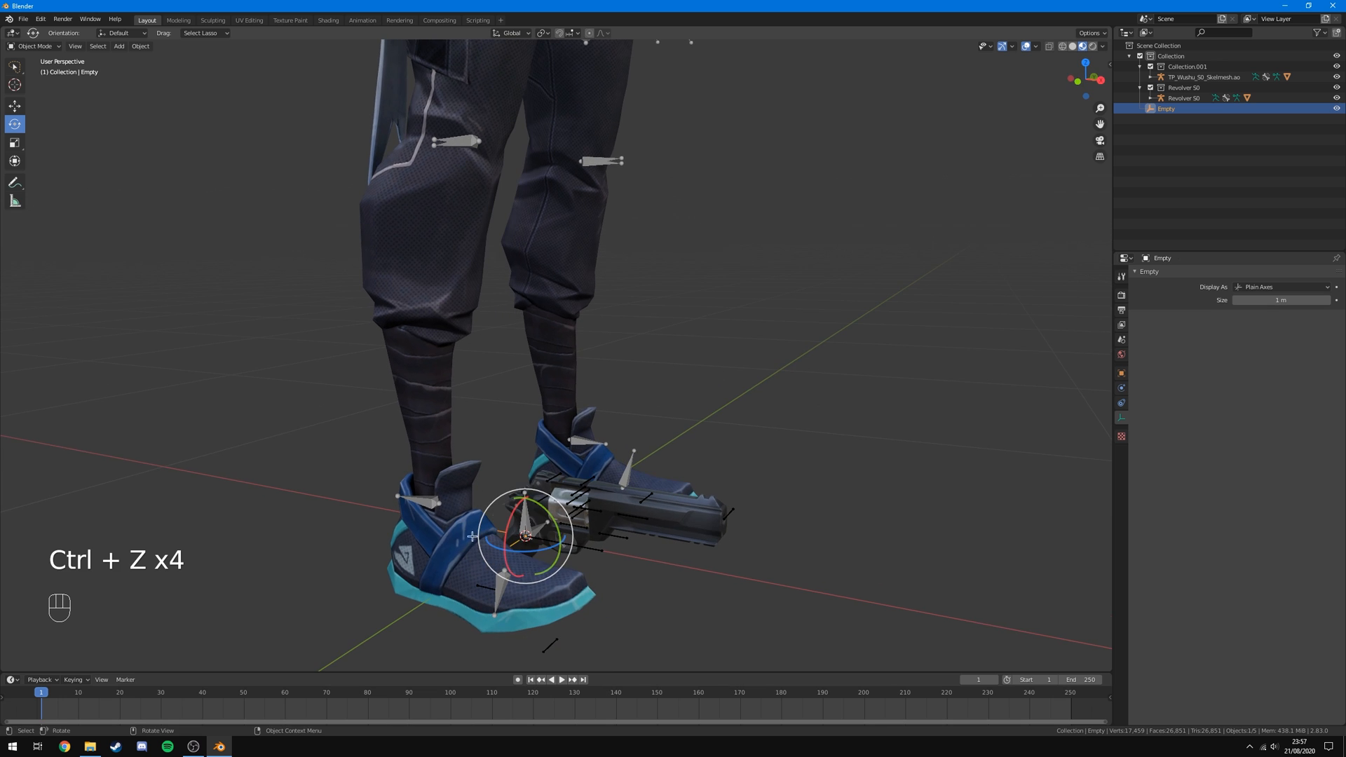
middle_click_drag(698, 594, 414, 498)
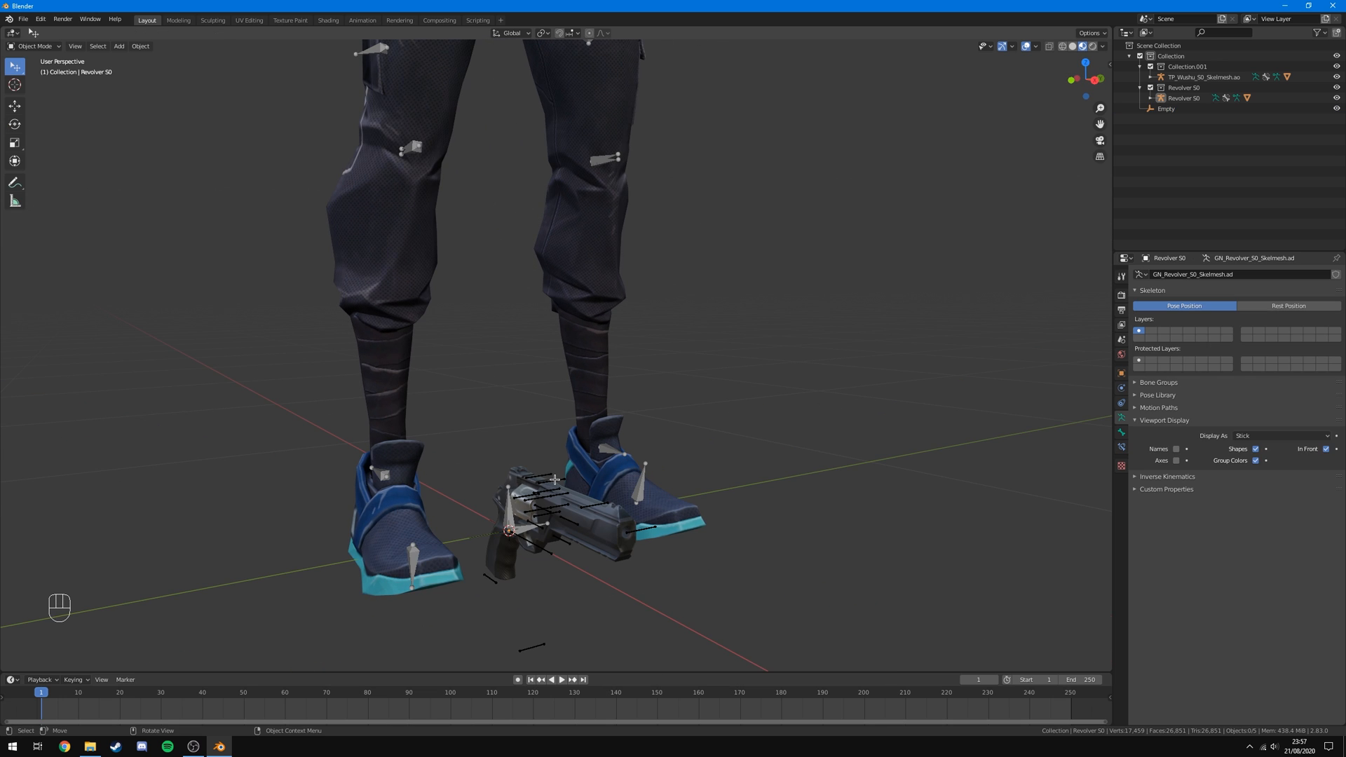
Parent the revolver's armature to the empty.
left_click(555, 480)
middle_click_drag(573, 505, 487, 534)
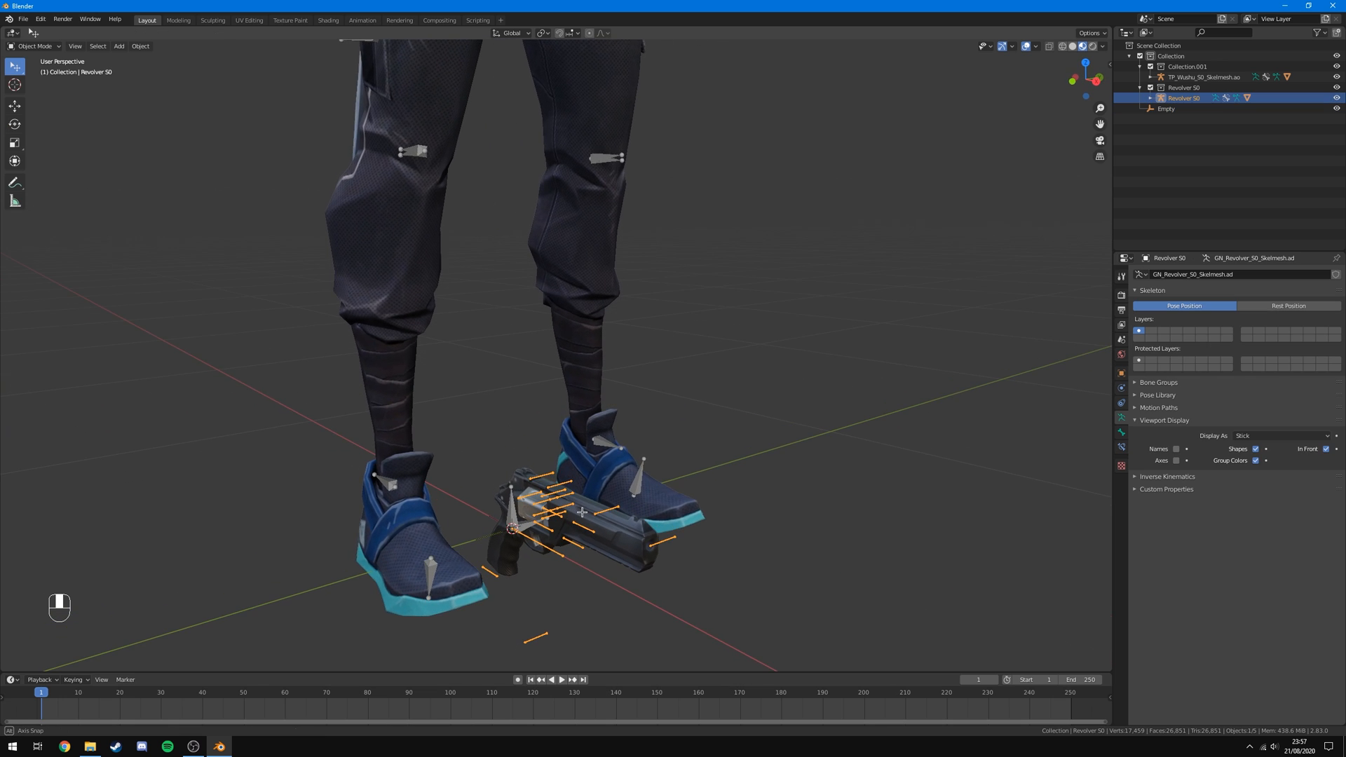
left_click(484, 536, "shift")
scroll(502, 512, "up", 2)
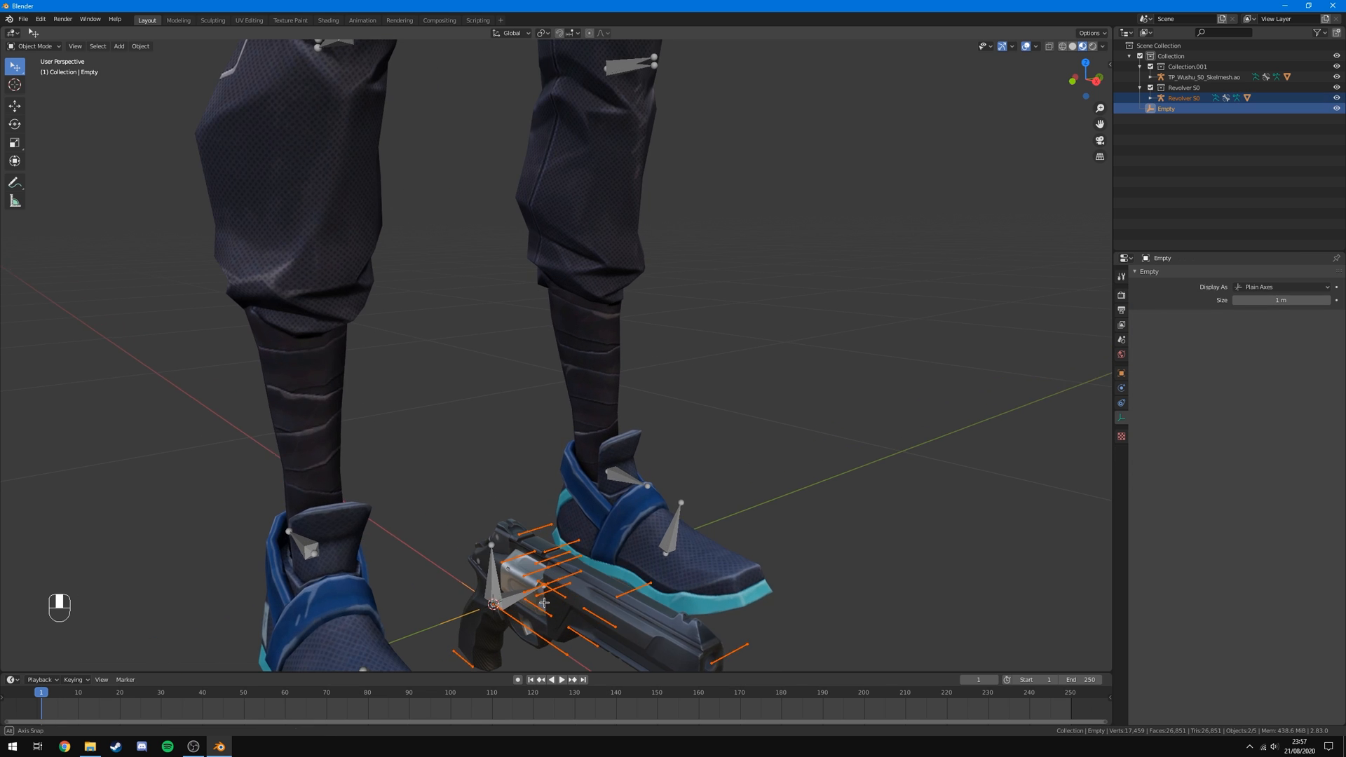
mouse_move(546, 598)
middle_mouse_down()
mouse_move(510, 614)
mouse_move(527, 612)
middle_mouse_up()
scroll(526, 612, "down", 1)
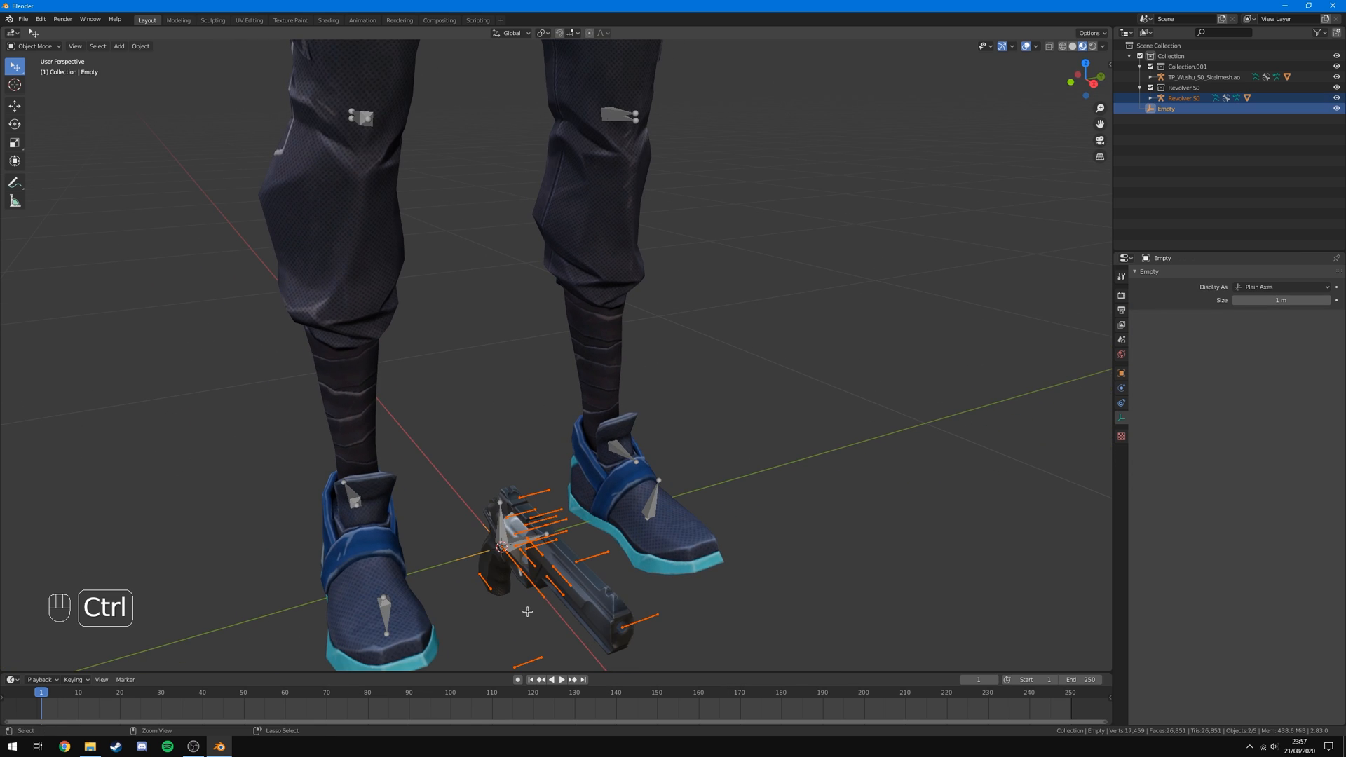
key("ctrl+p")
left_click(529, 612)
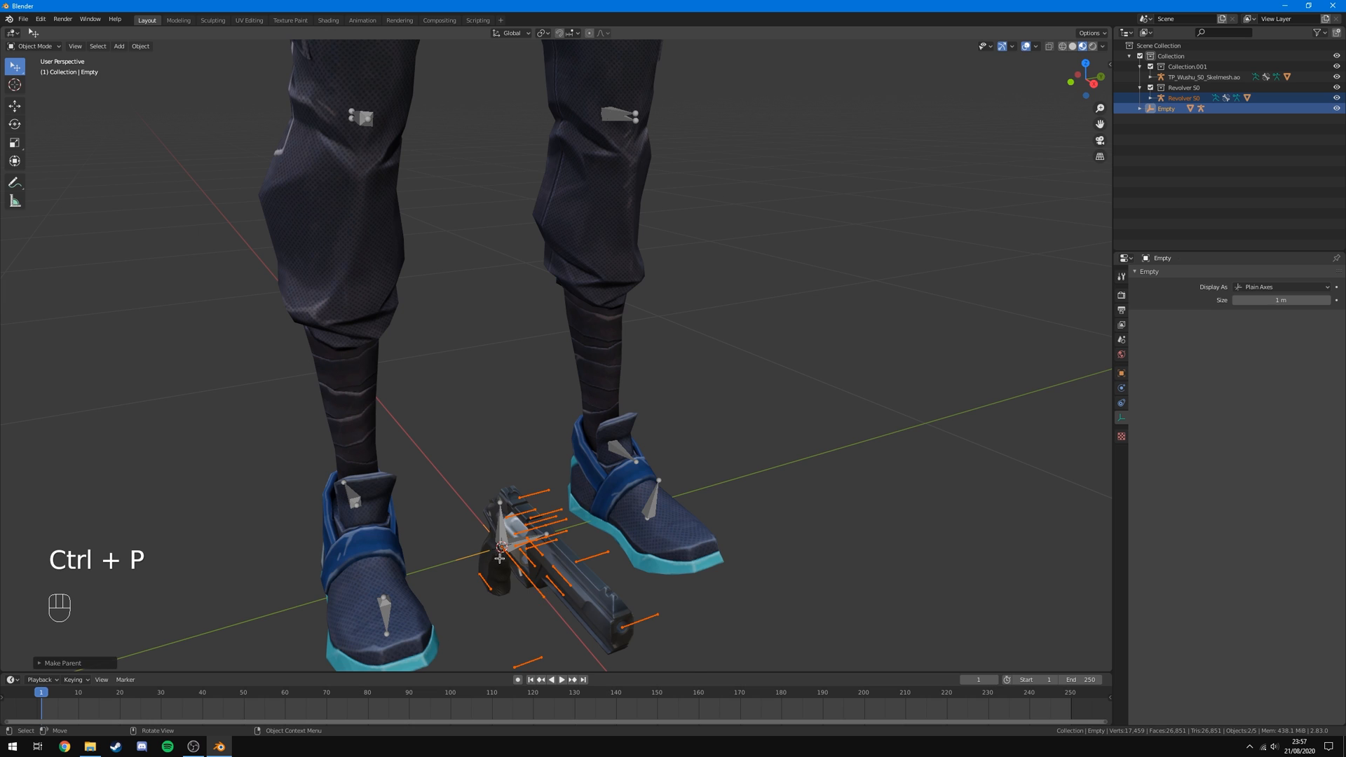
Try moving the empty on its own to test the revolver's parenting, and cancel the move.
scroll(531, 603, "down", 2)
left_click(581, 458)
left_click(499, 494)
scroll(516, 474, "down", 2)
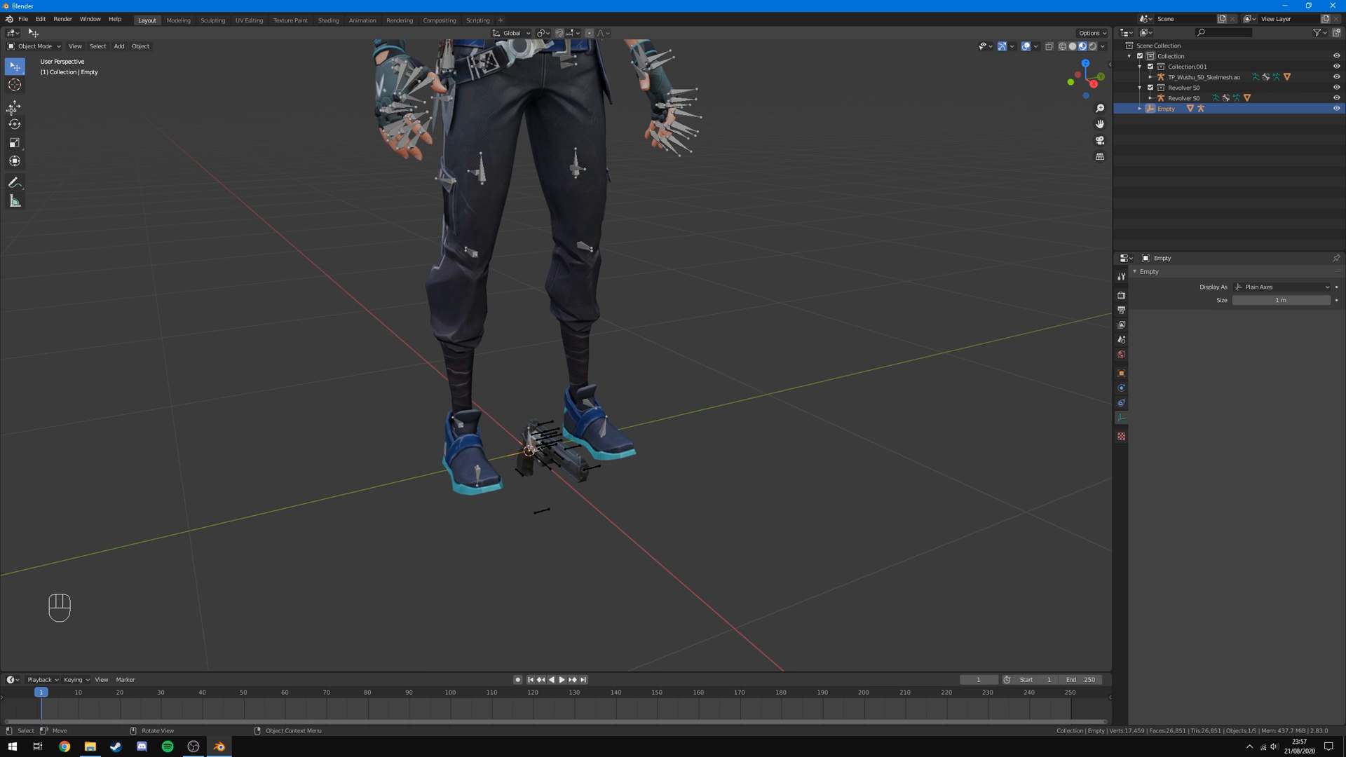
key("g")
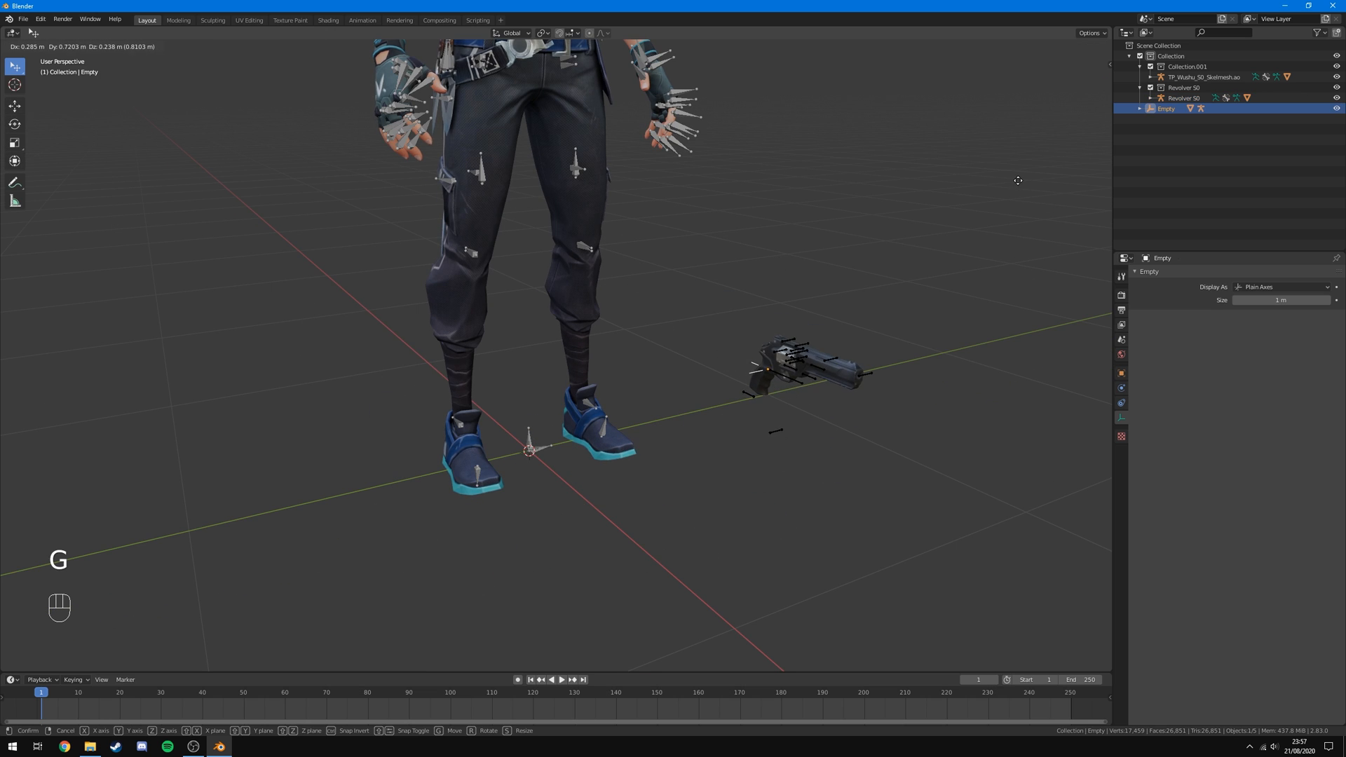
right_click(1017, 181)
middle_click_drag(967, 199, 954, 199)
Add a Child Of constraint to the empty with TP_Wushu_S0_Skelmesh.ao as its target.
left_click(742, 255)
left_click(511, 457)
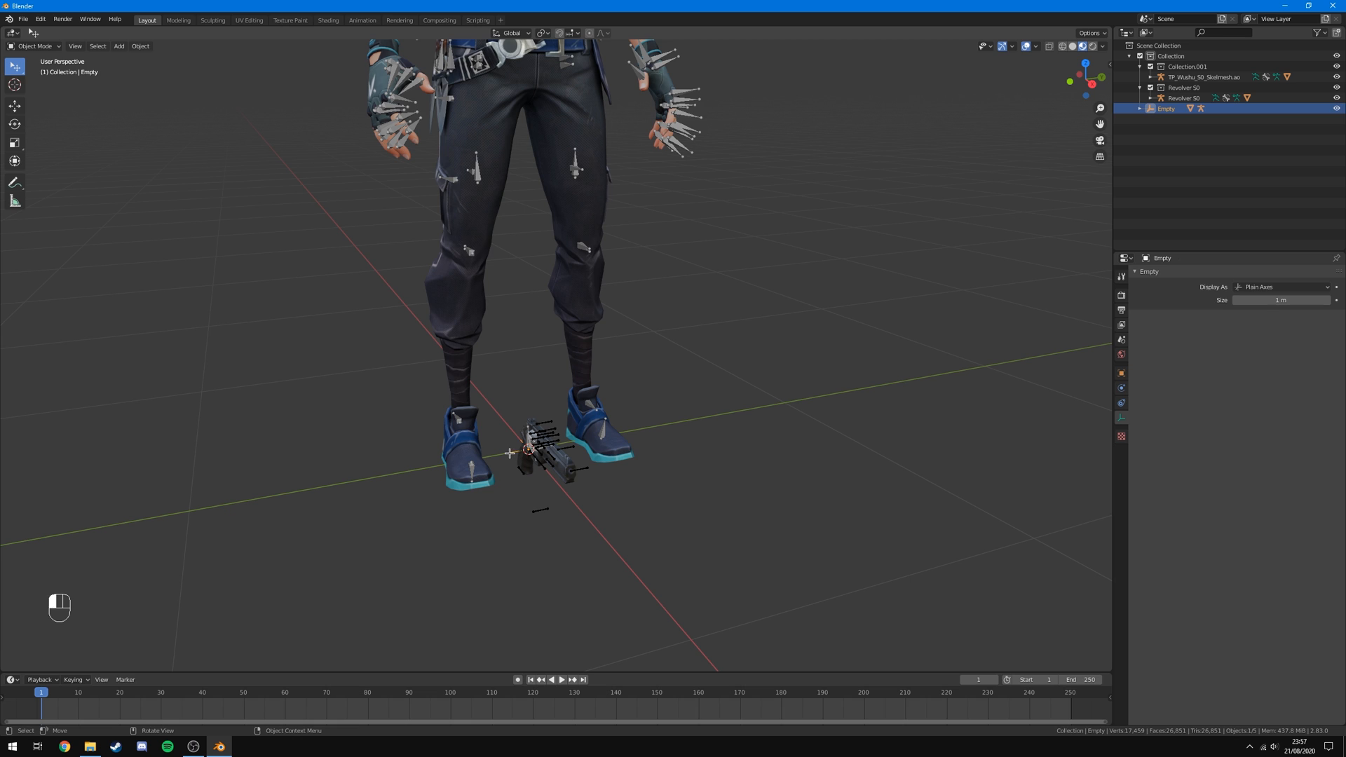
left_click(1121, 404)
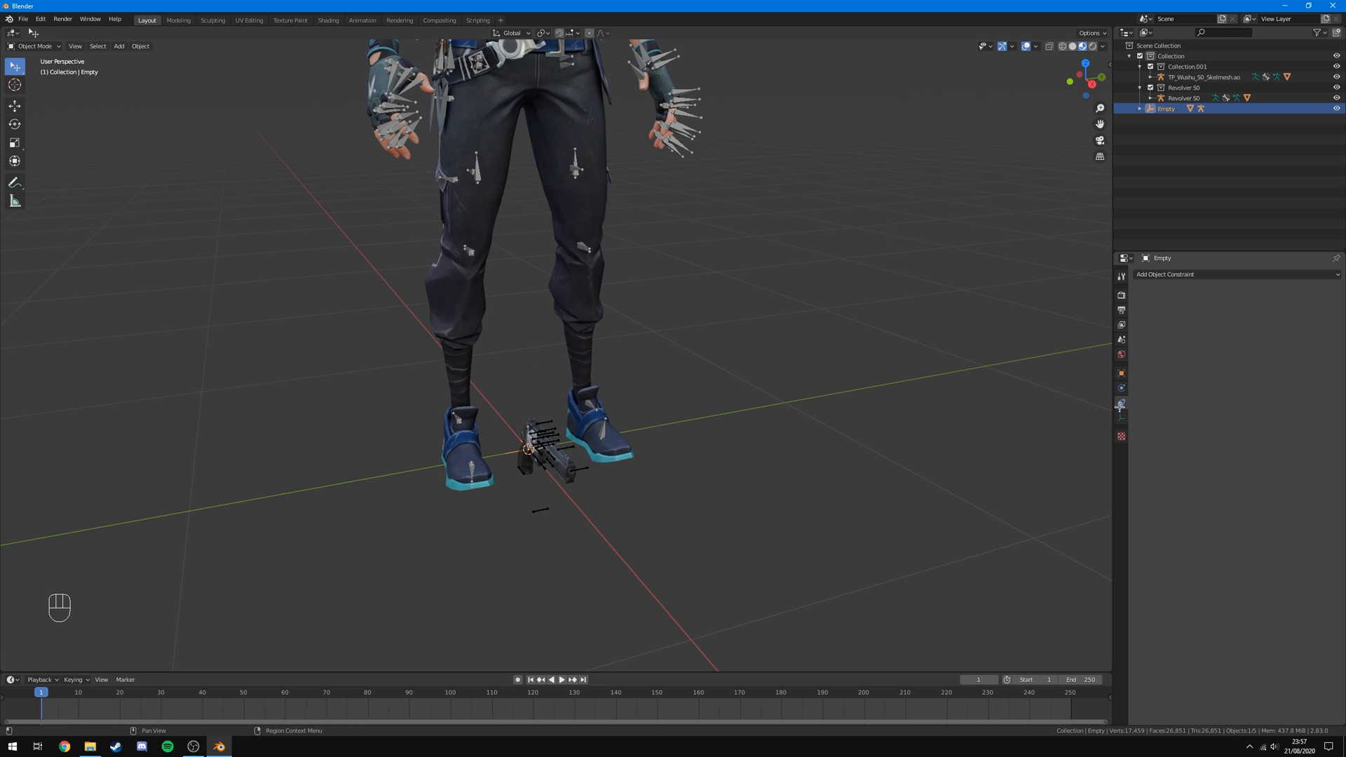
left_click(1174, 275)
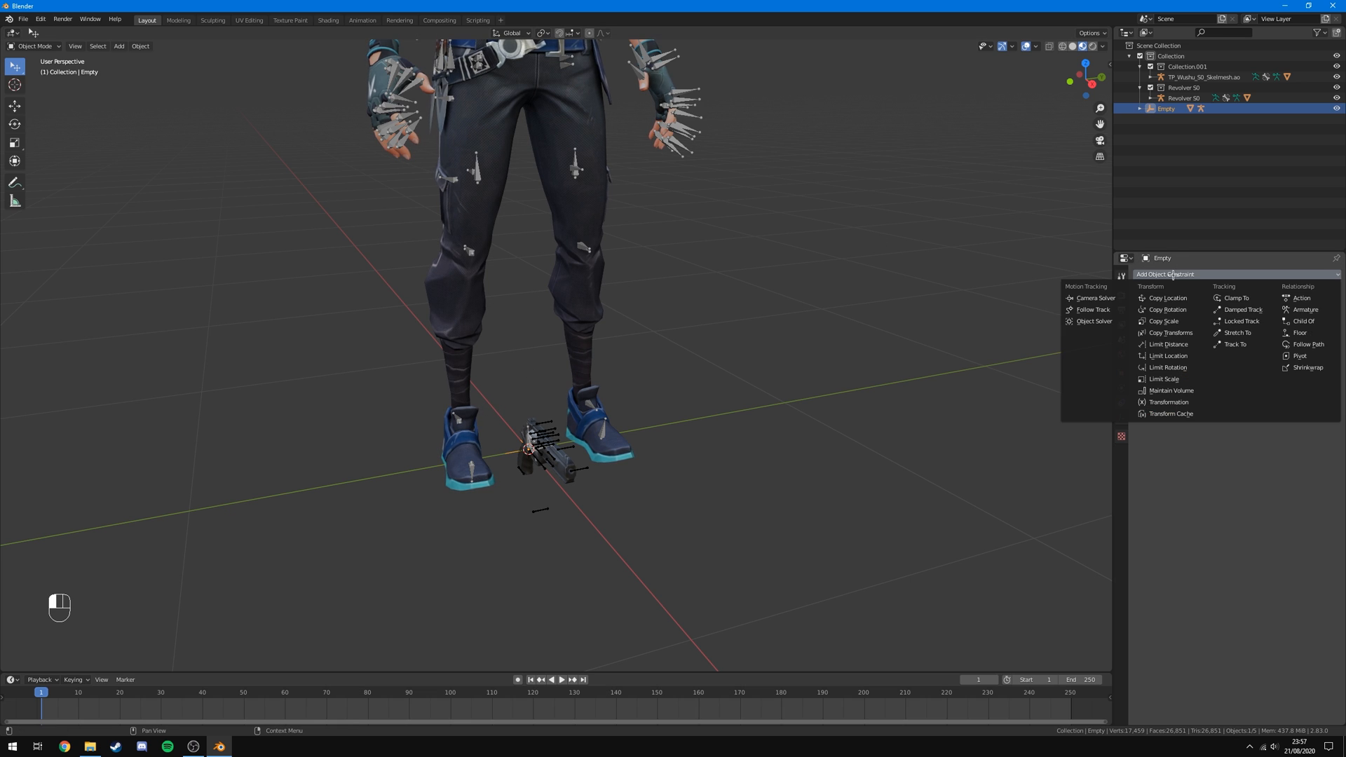
left_click(1303, 321)
left_click(1260, 309)
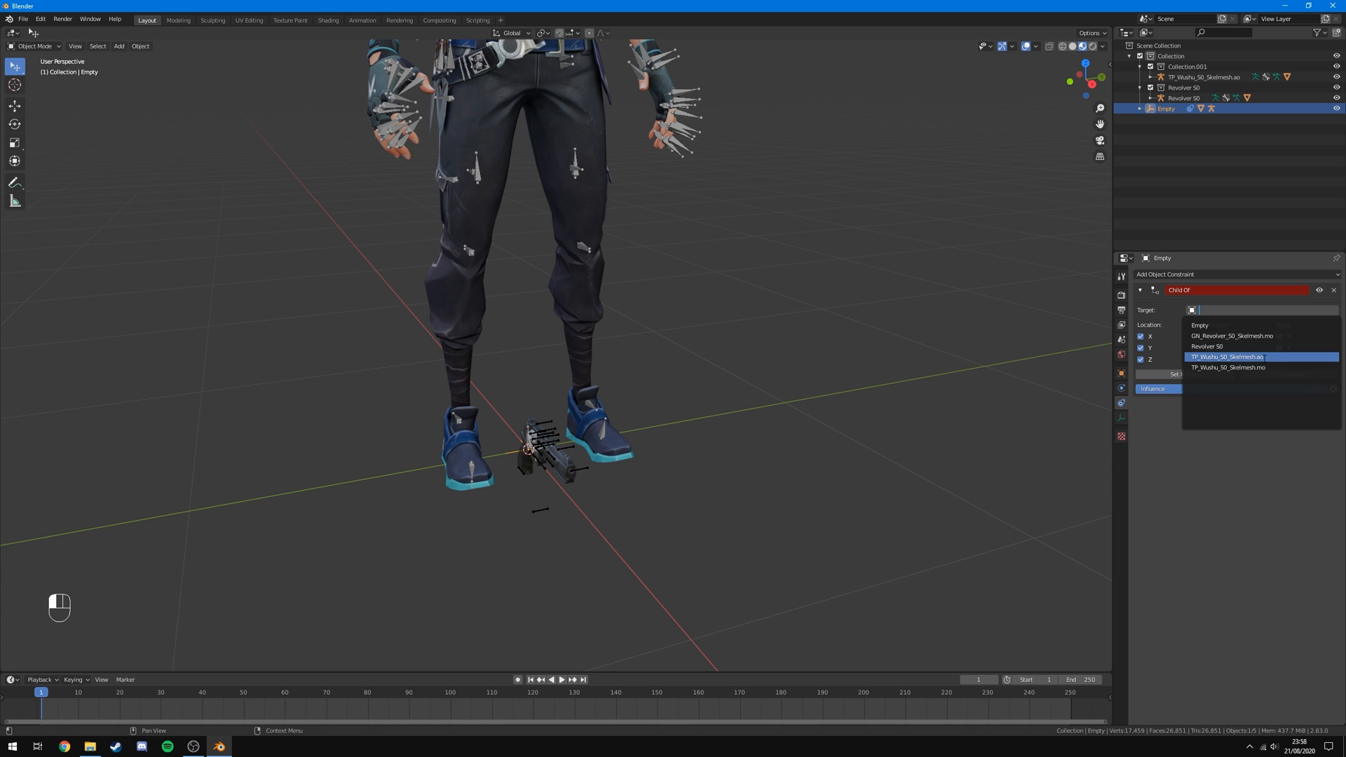
left_click(1270, 358)
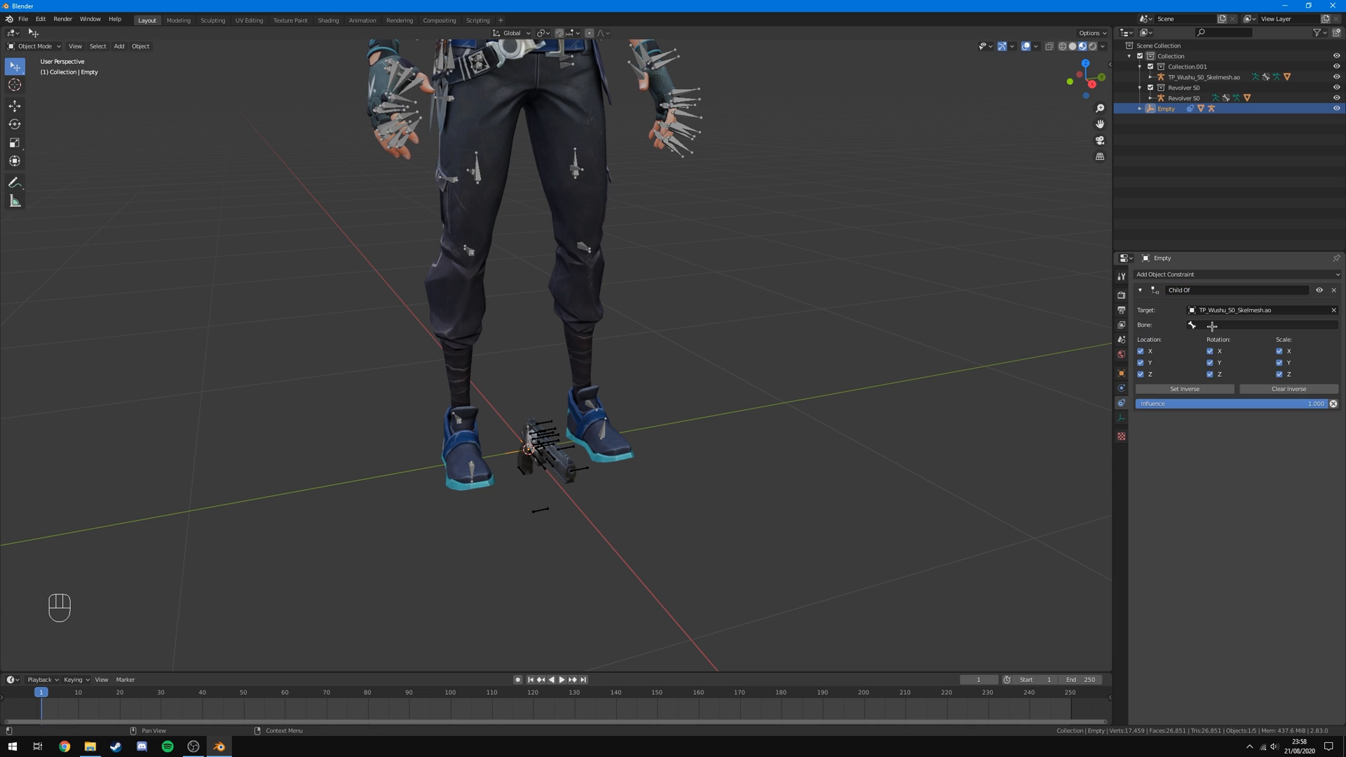
left_click(1248, 325)
scroll(1230, 401, "down", 15)
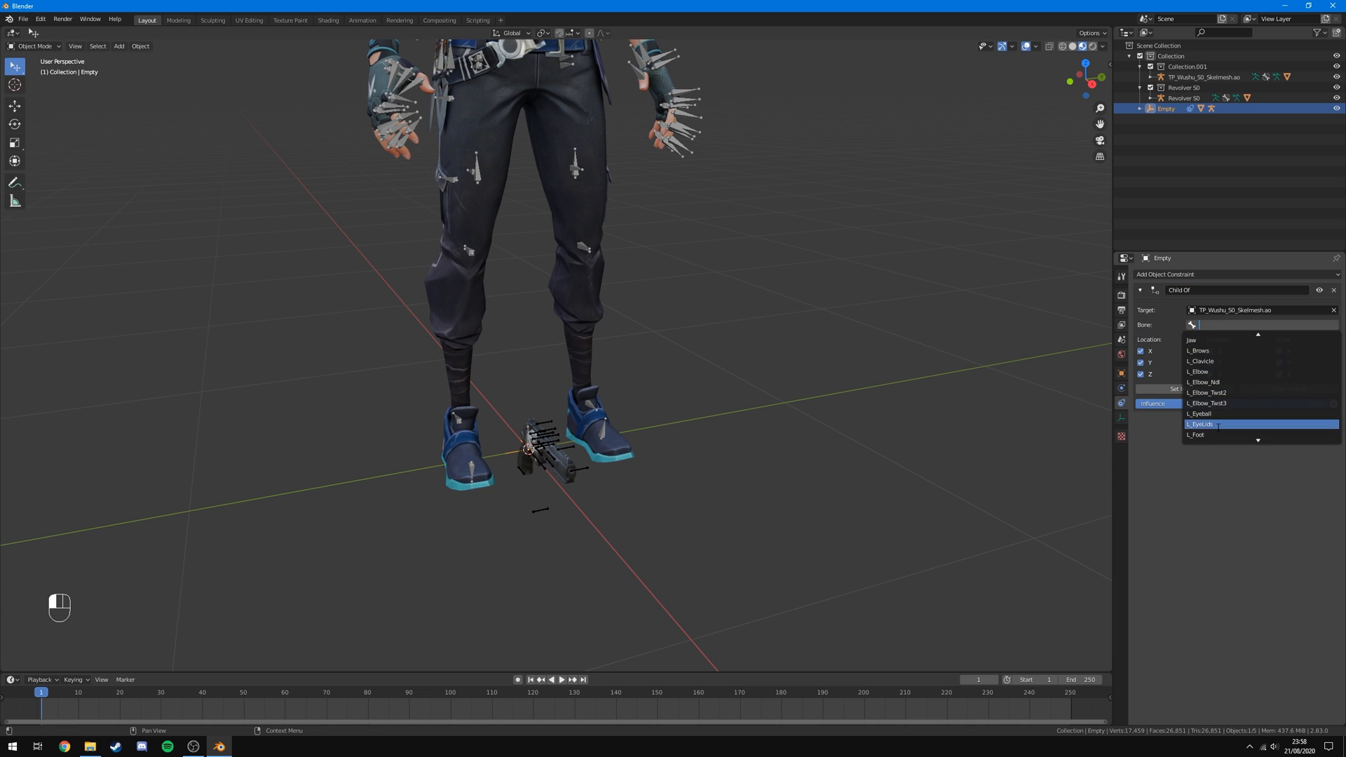
scroll(1221, 430, "down", 4)
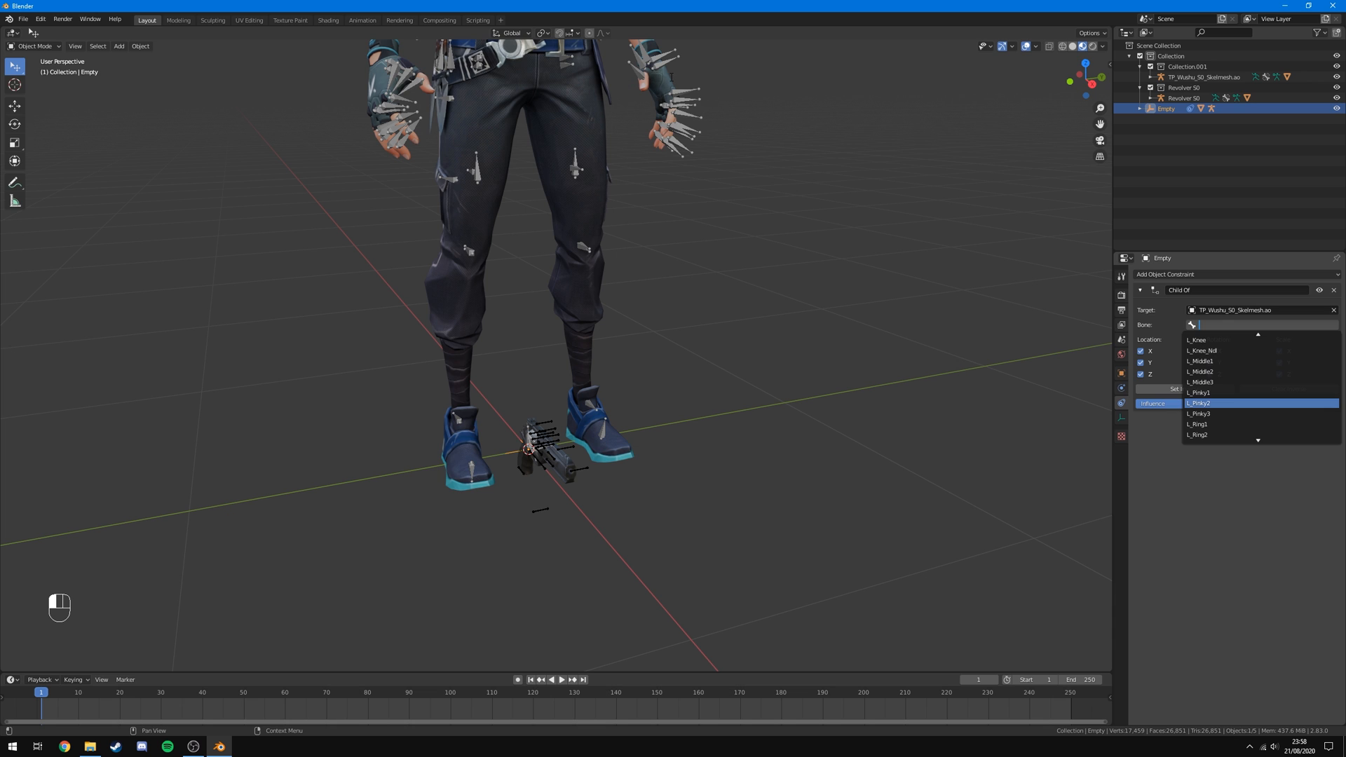
left_click(790, 186)
Select the TP_Wushu_S0_Skelmesh.ao armature and switch it to Pose Mode.
left_click(795, 195)
middle_click_drag(798, 211, 653, 386, "shift")
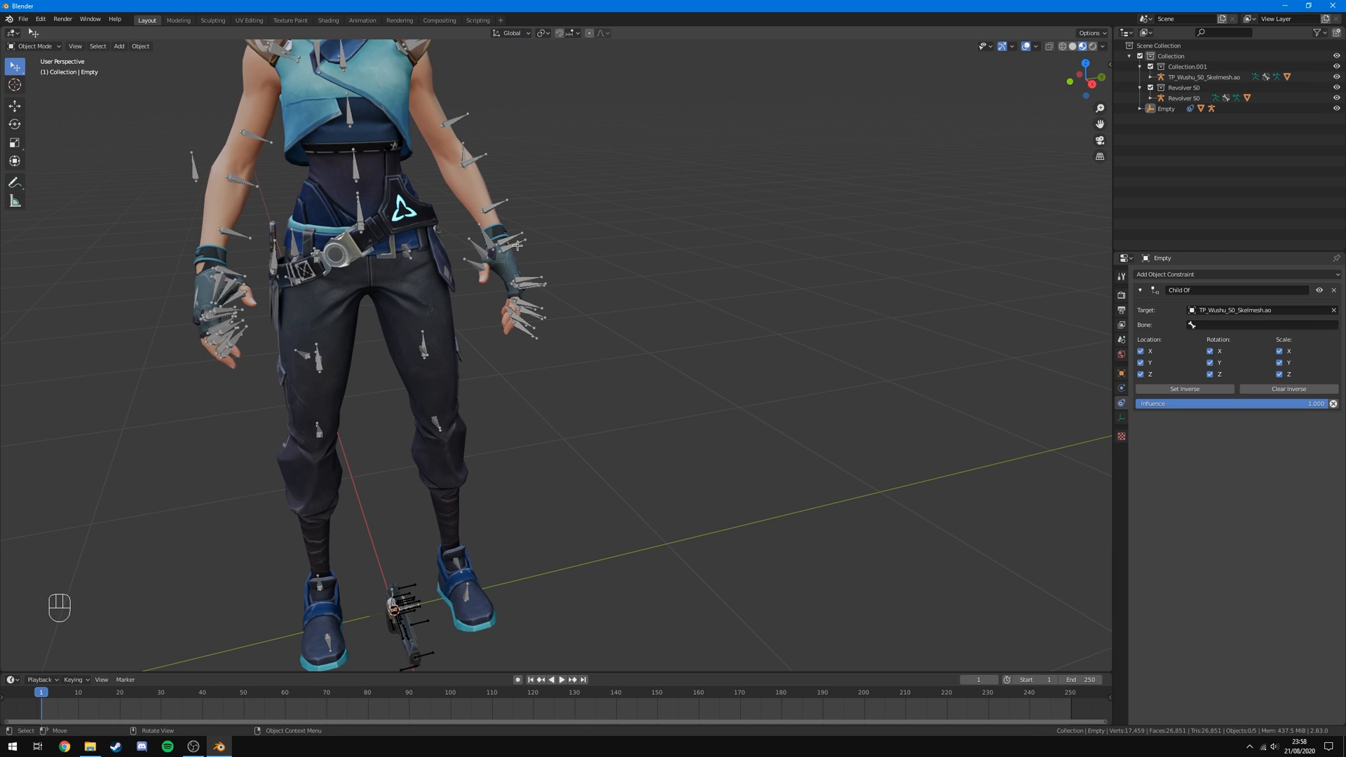
left_click(515, 245)
scroll(634, 358, "up", 2)
middle_click_drag(646, 265, 723, 395, "shift")
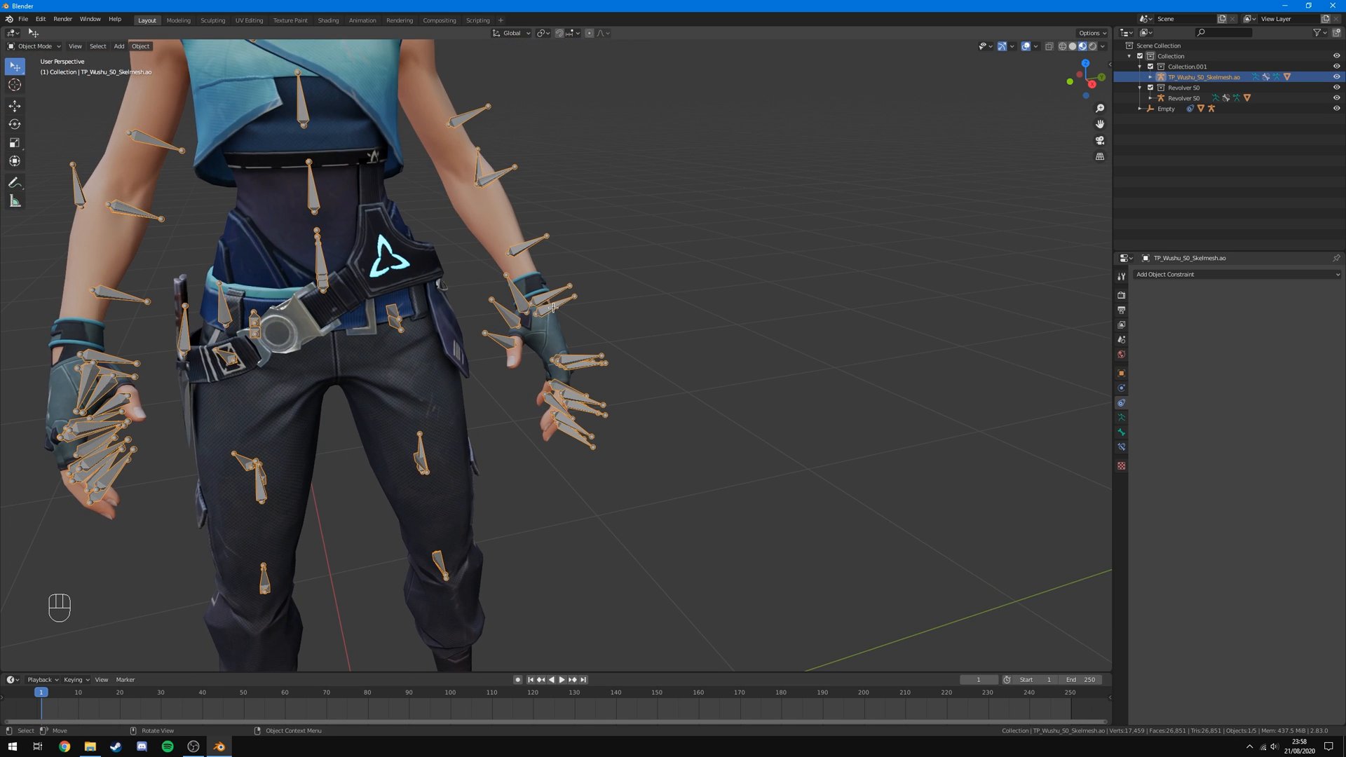
left_click(553, 302)
left_click(370, 114)
left_click(33, 46)
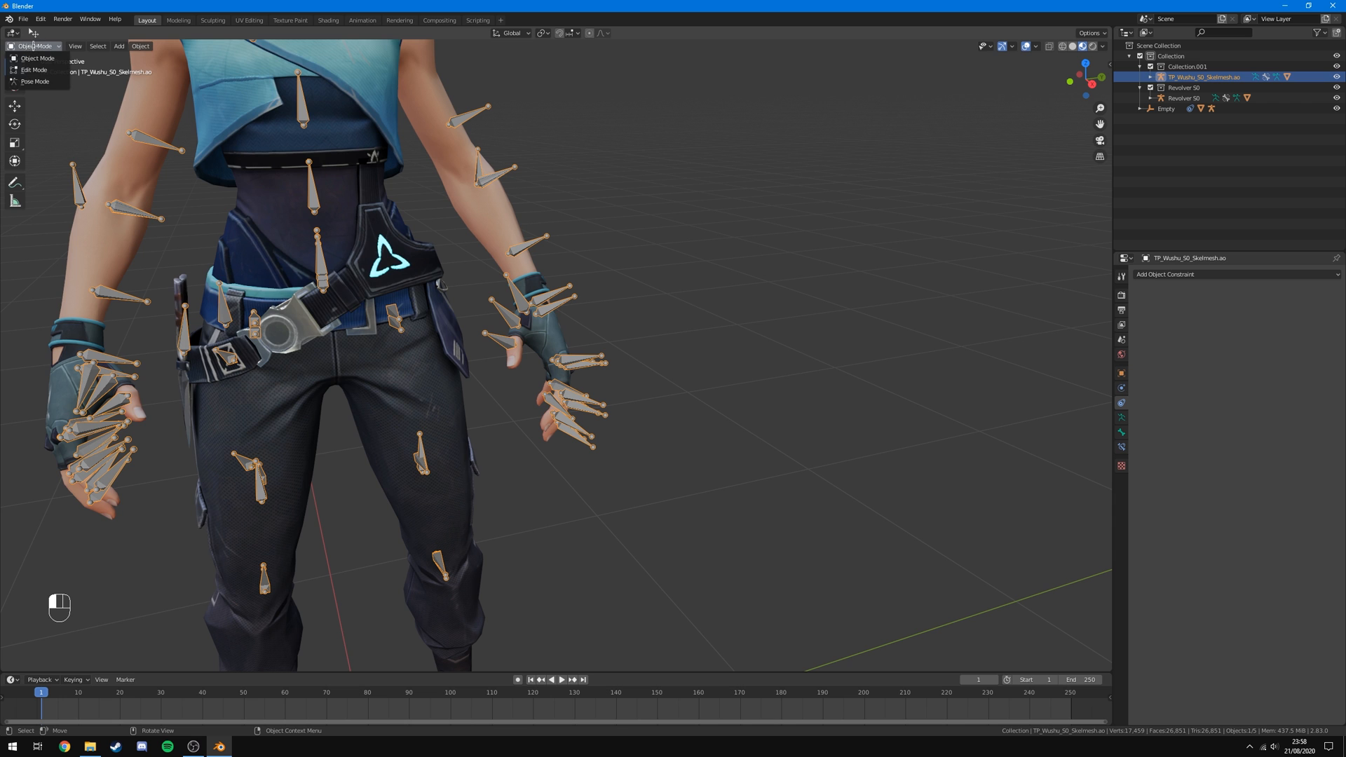
left_click(35, 81)
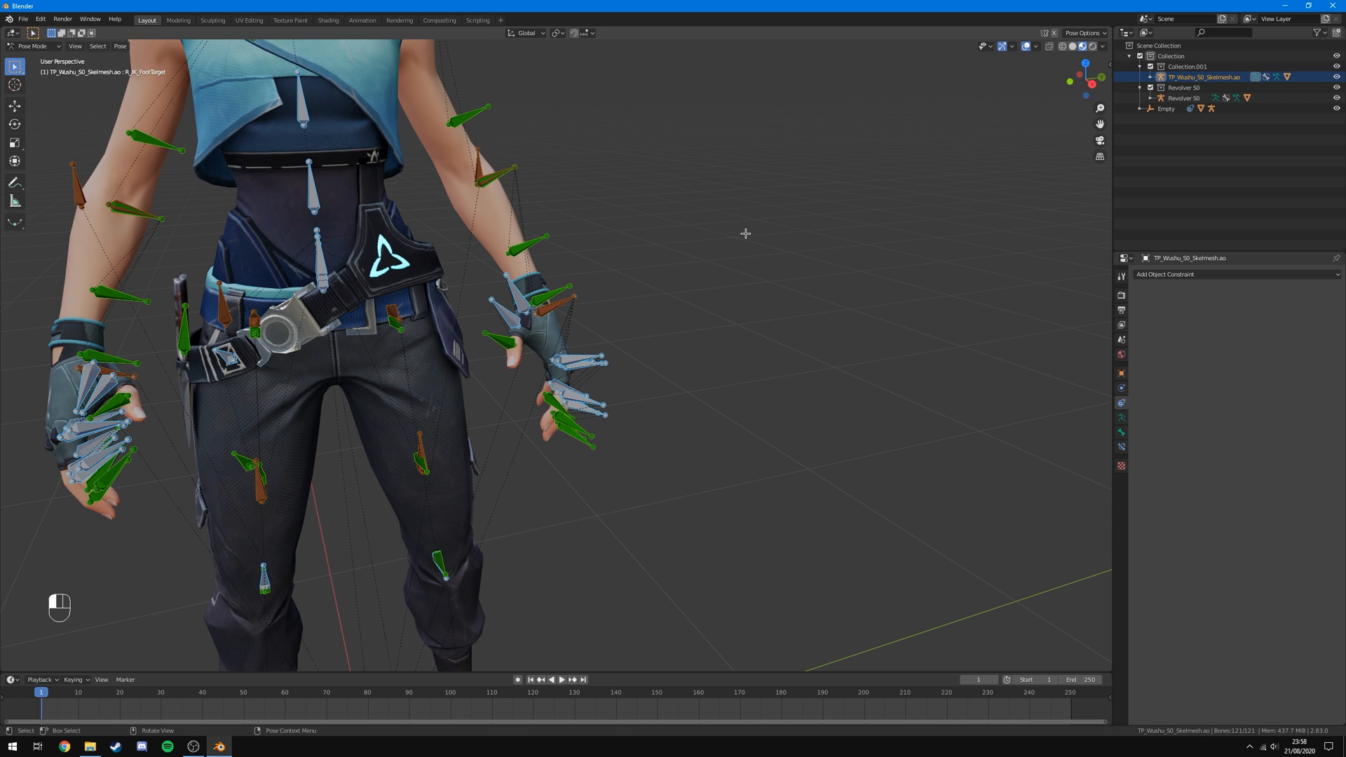
Select the twist bone at the character's left wrist and open its bone properties to read the bone's name.
middle_click_drag(736, 251, 676, 253)
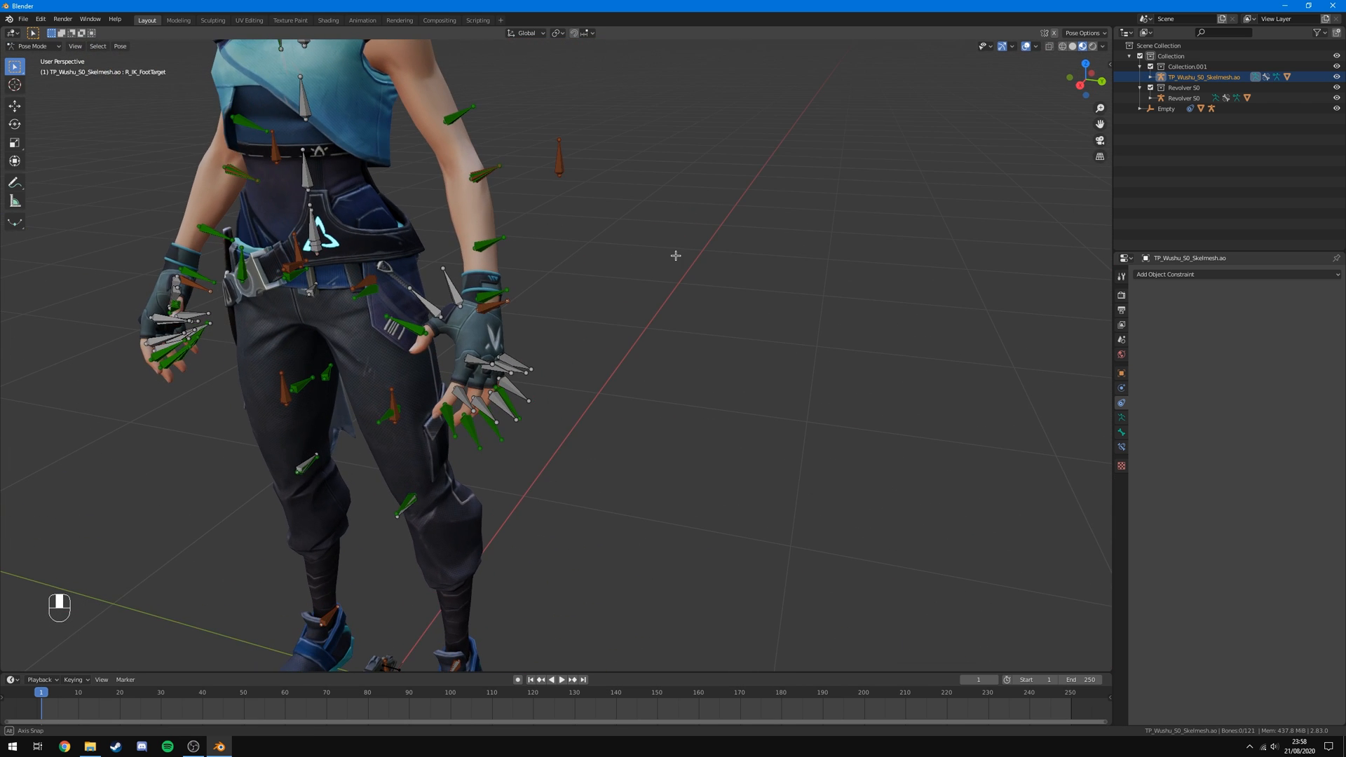
left_click(486, 296)
scroll(529, 305, "up", 4)
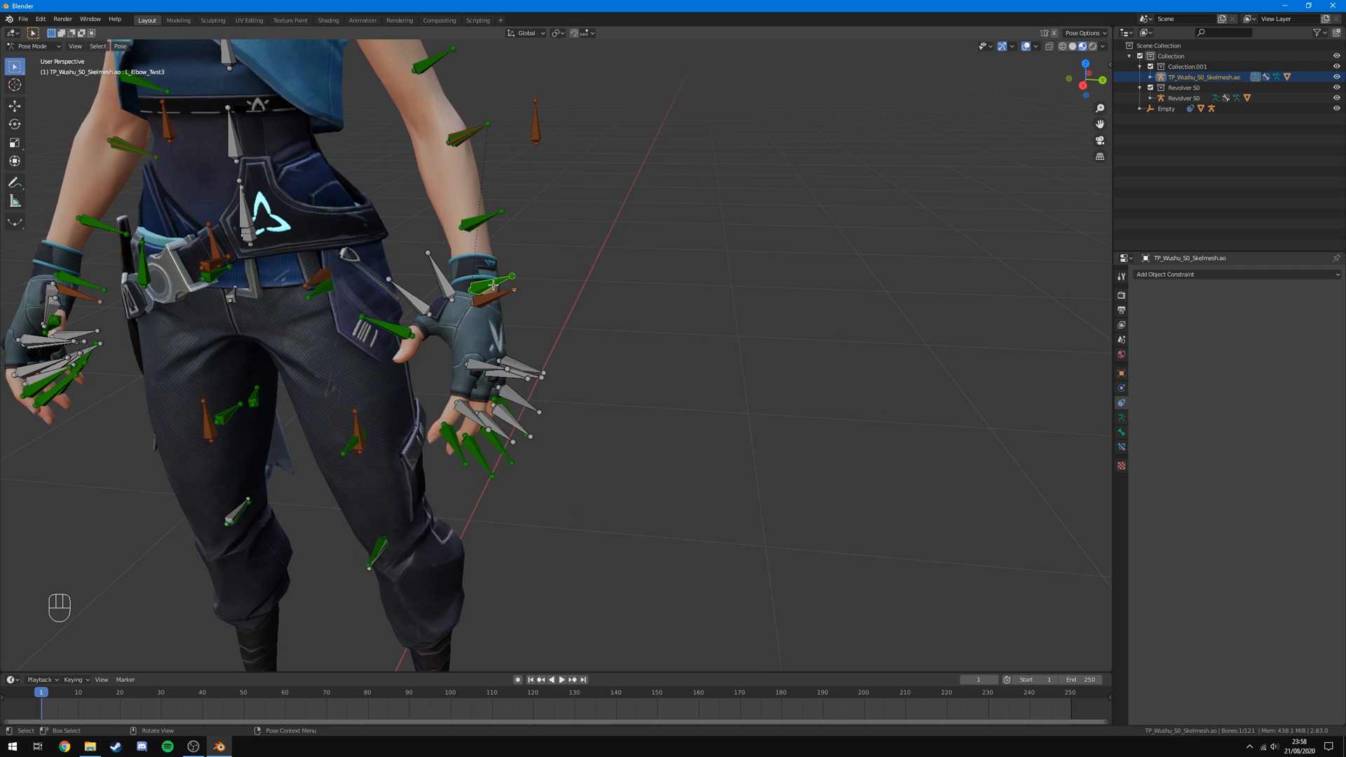
middle_click_drag(572, 262, 561, 291)
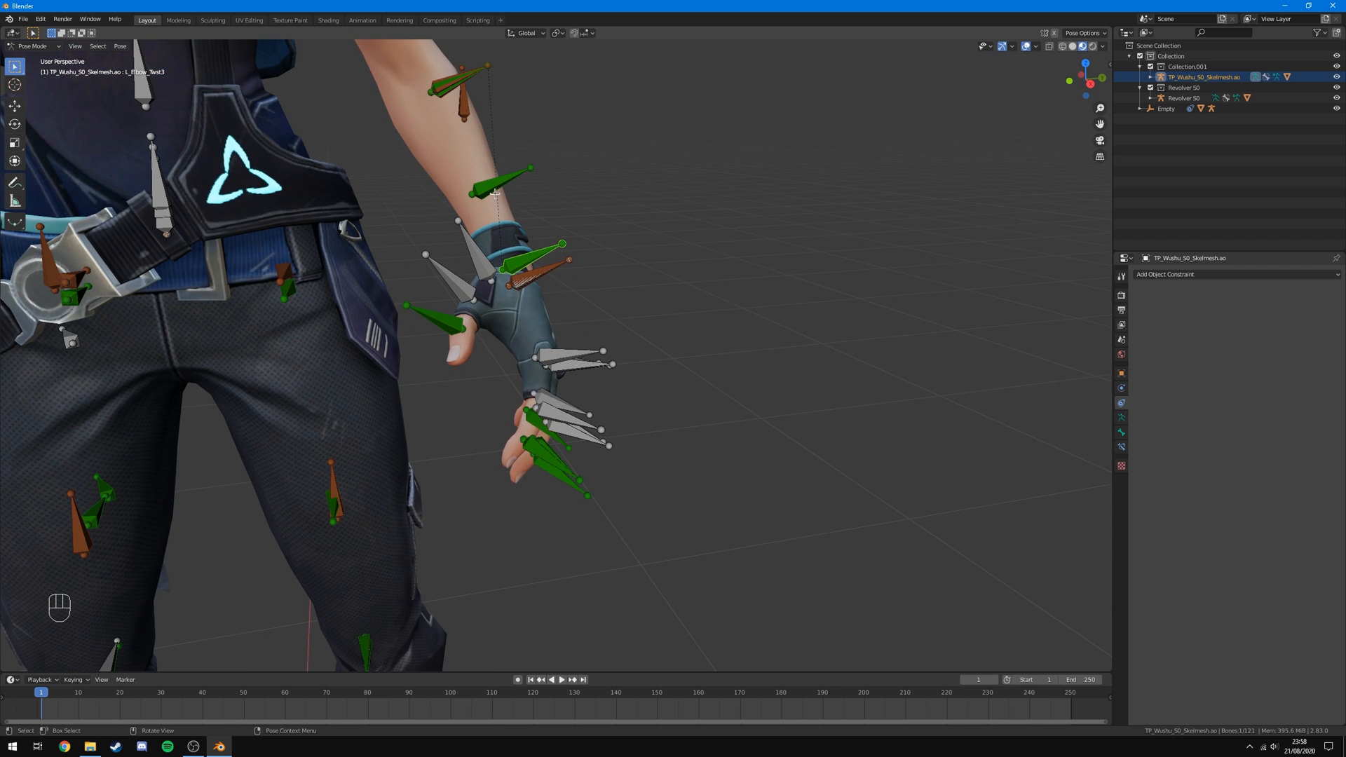
left_click(1124, 433)
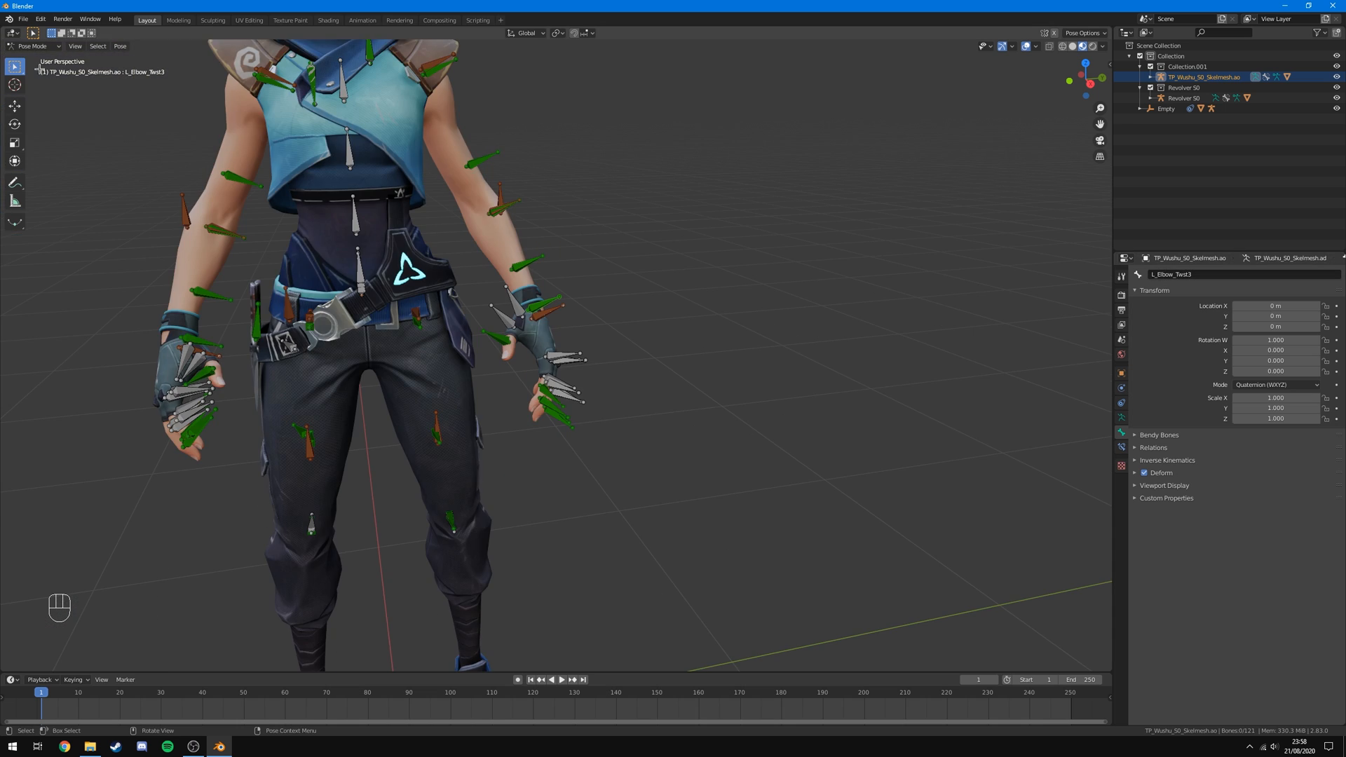
Return to Object Mode and set the bone of the empty's Child Of constraint to L_Elbow_Twist3.
left_click(32, 46)
left_click(31, 56)
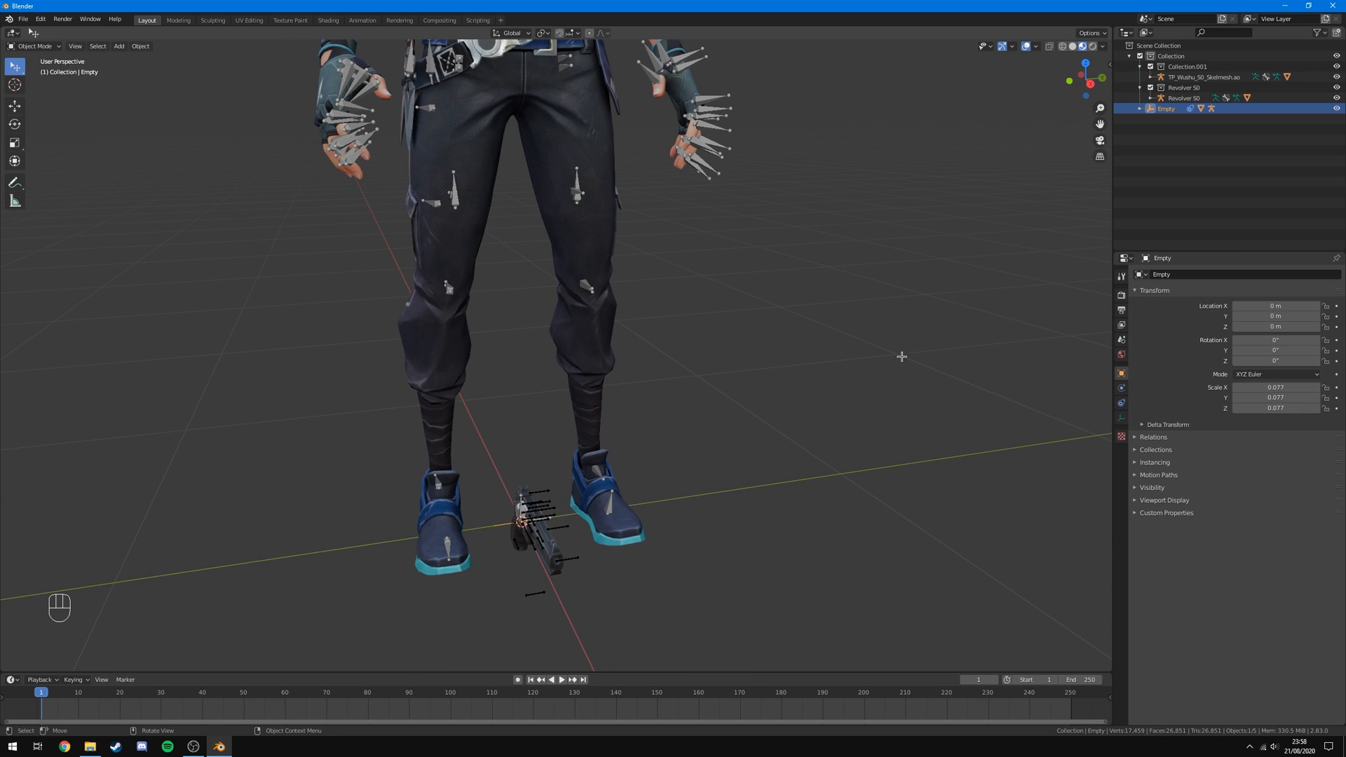
left_click(1122, 402)
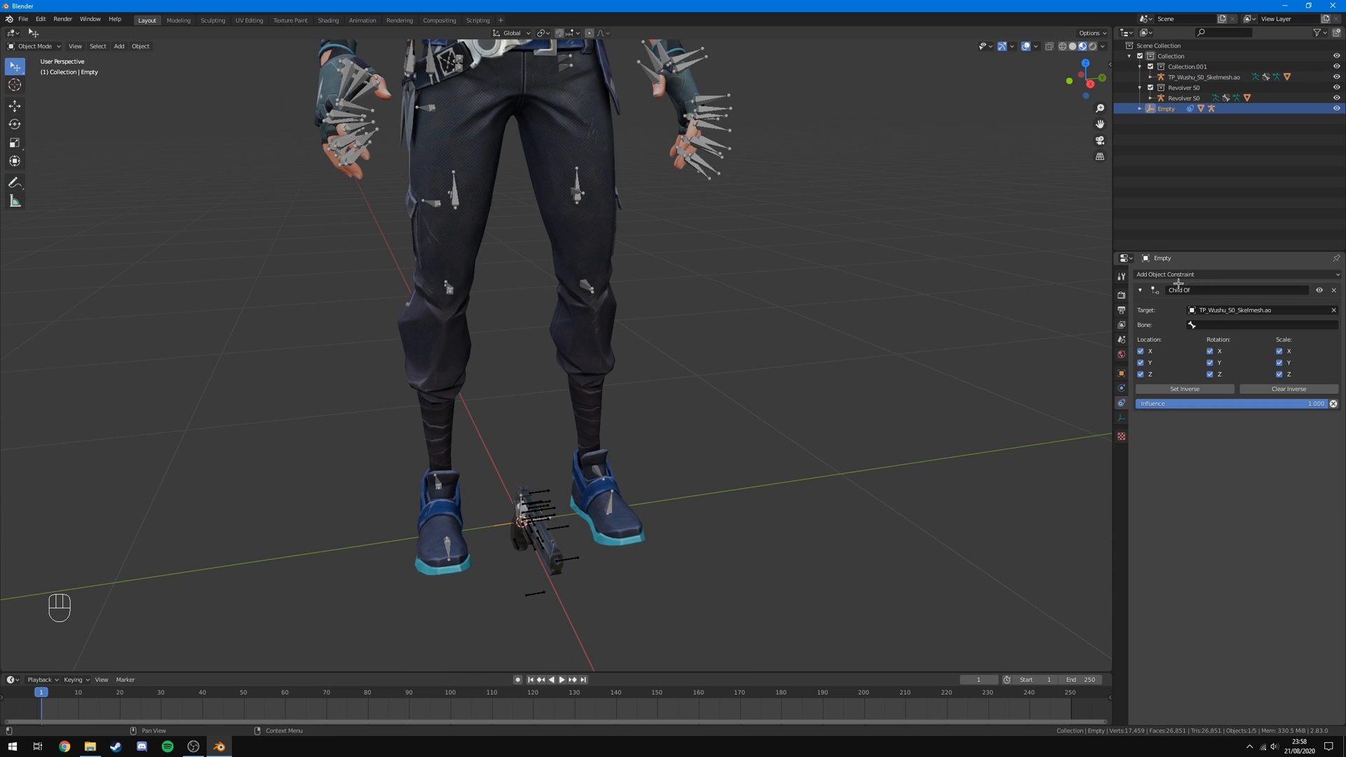
left_click(1225, 325)
scroll(1226, 434, "down", 2)
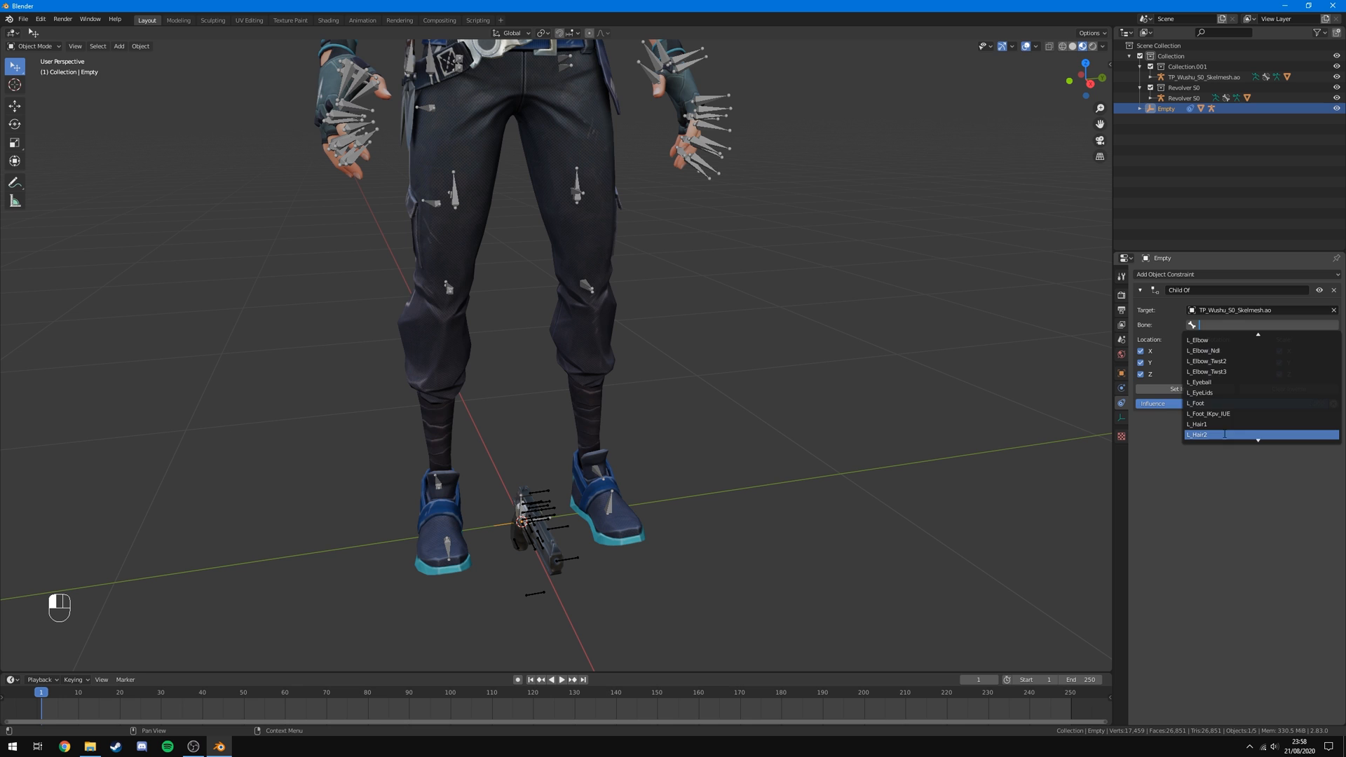
left_click(1224, 372)
Hide the character's armature and the revolver's armature so only the meshes and the empty remain in view.
middle_click_drag(803, 158, 646, 352, "shift")
scroll(647, 352, "up", 3)
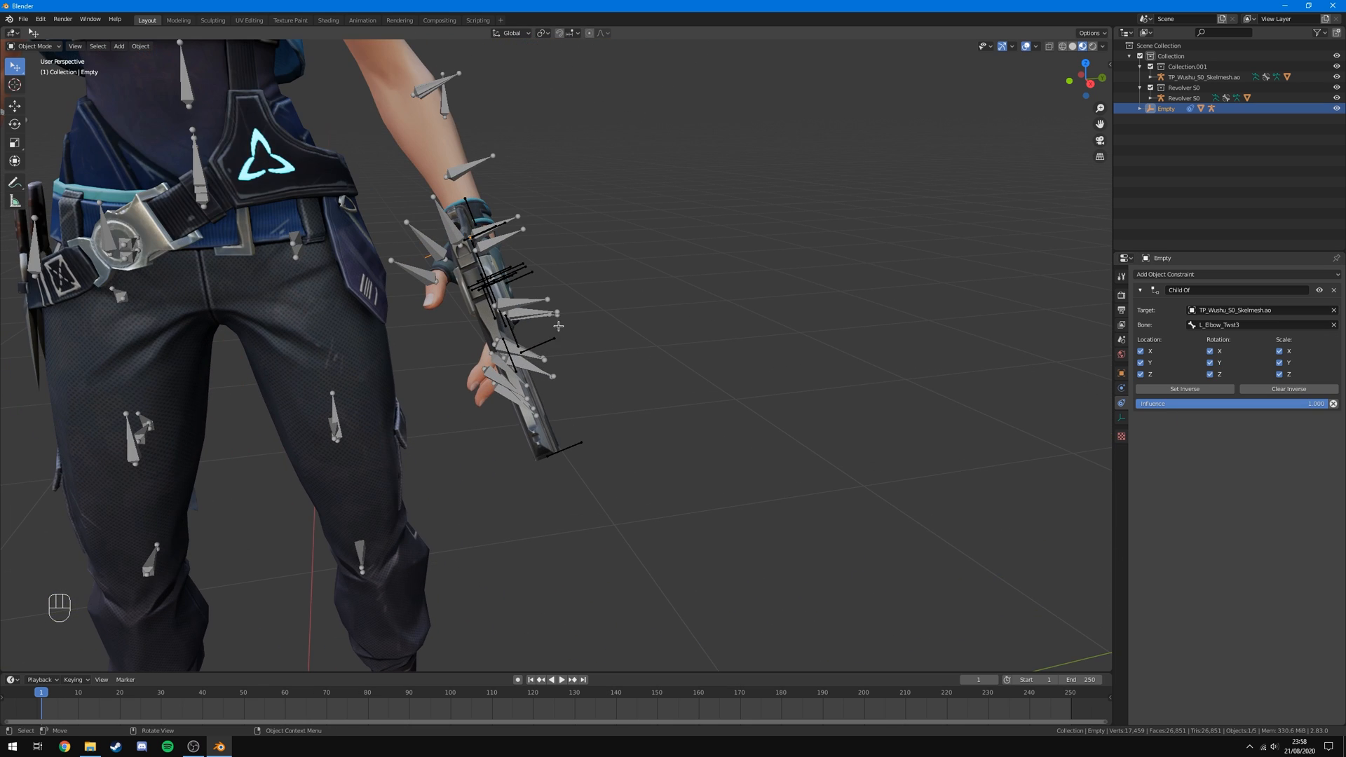
middle_click_drag(596, 182, 671, 251, "shift")
left_click(549, 217)
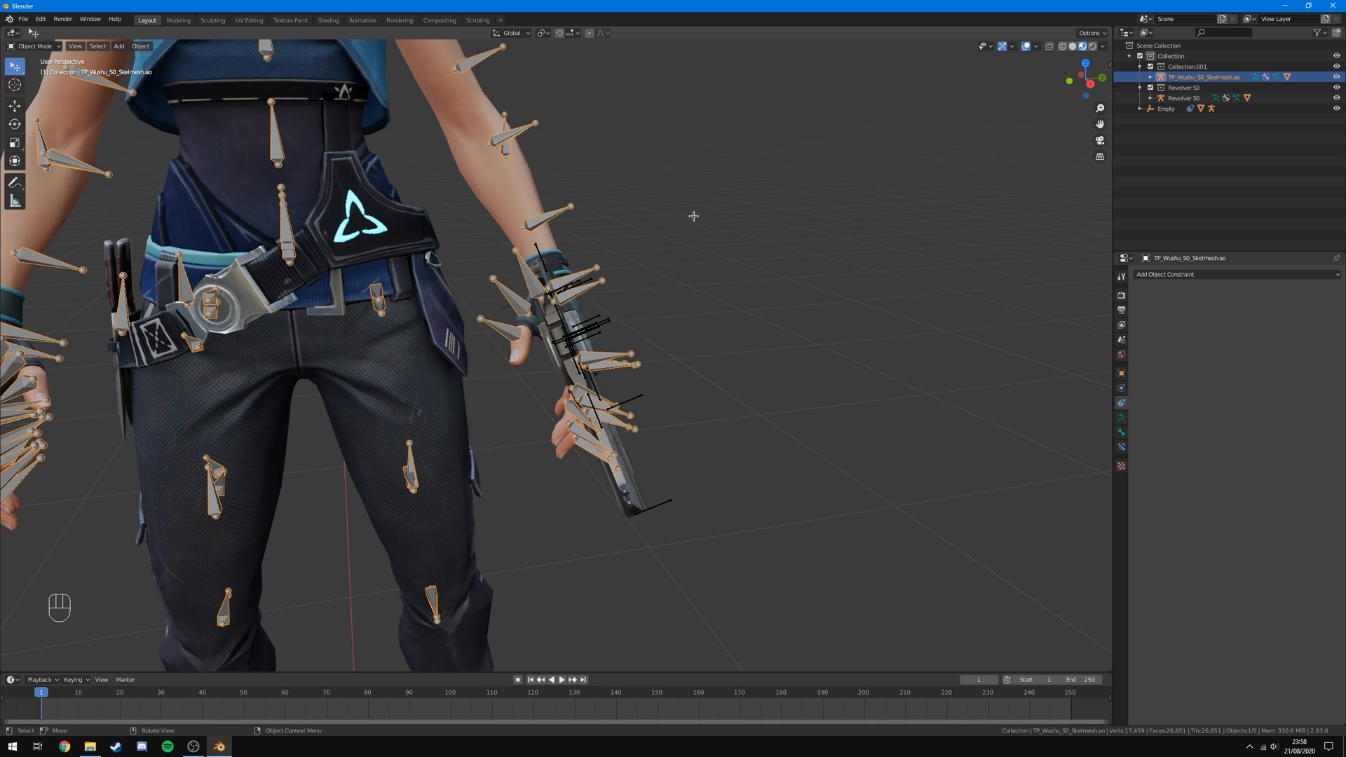
key("h")
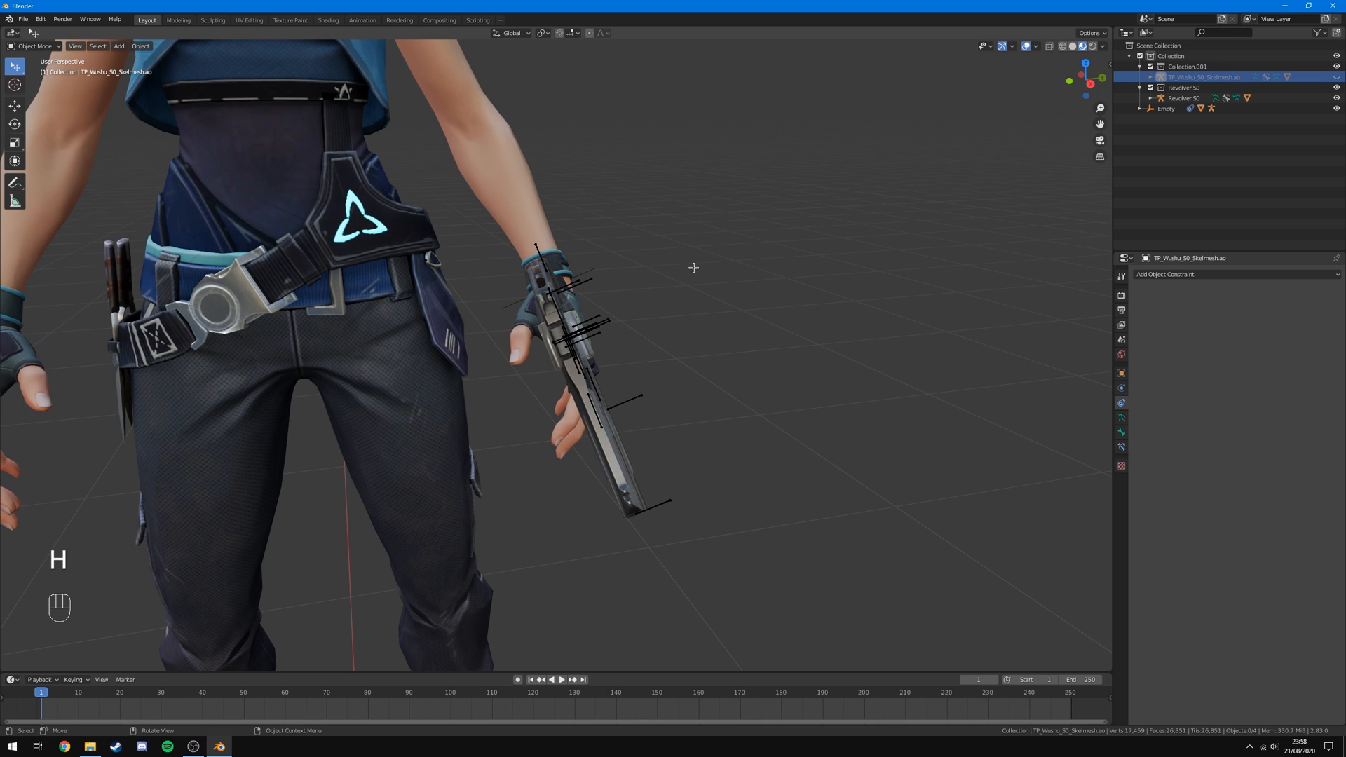
key("alt+h")
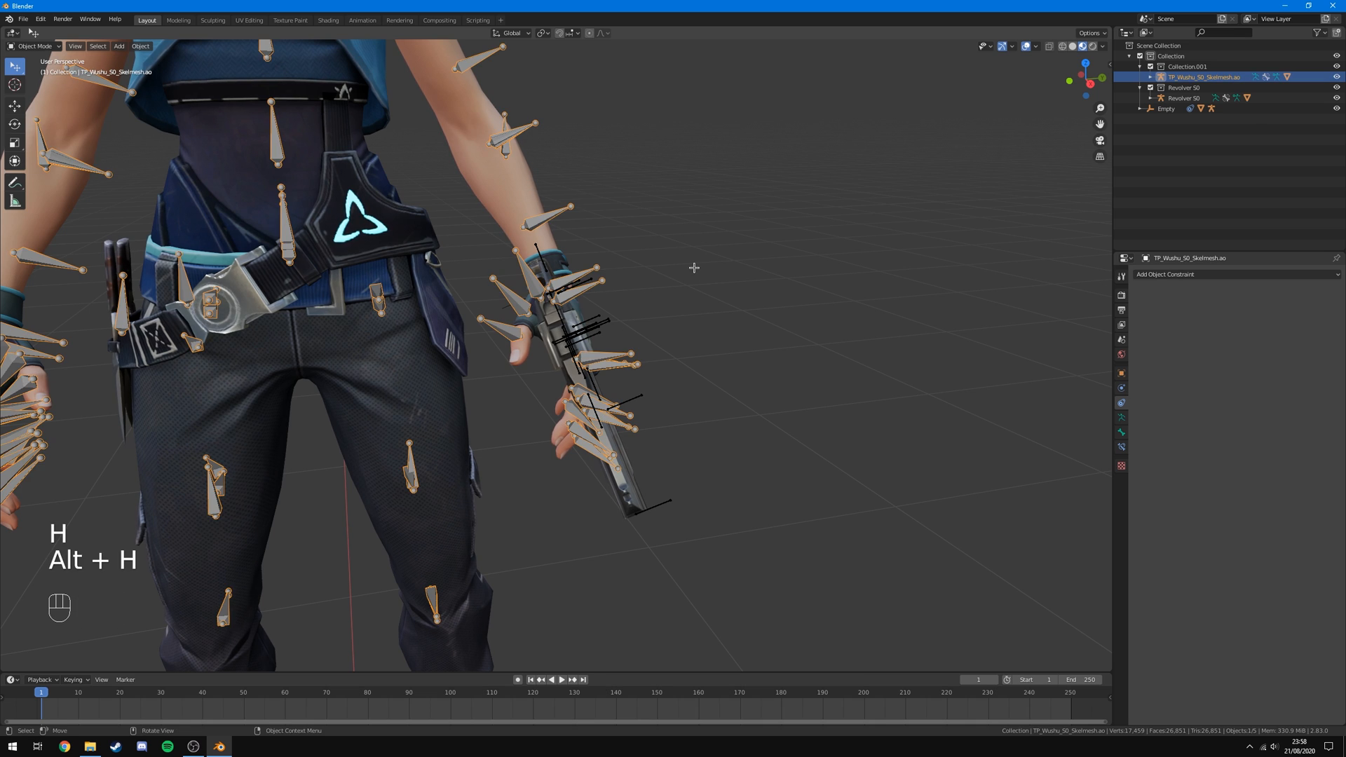
key("h")
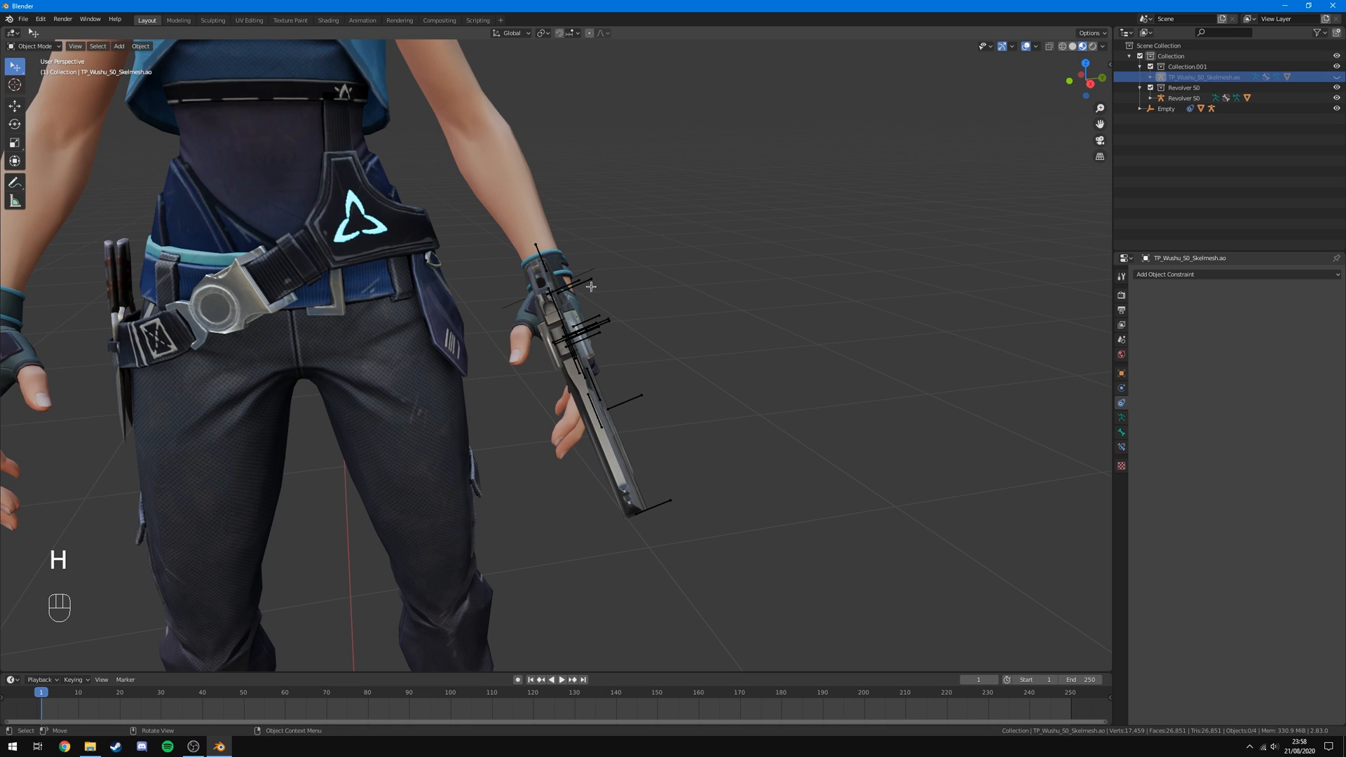
left_click(583, 286)
key("h")
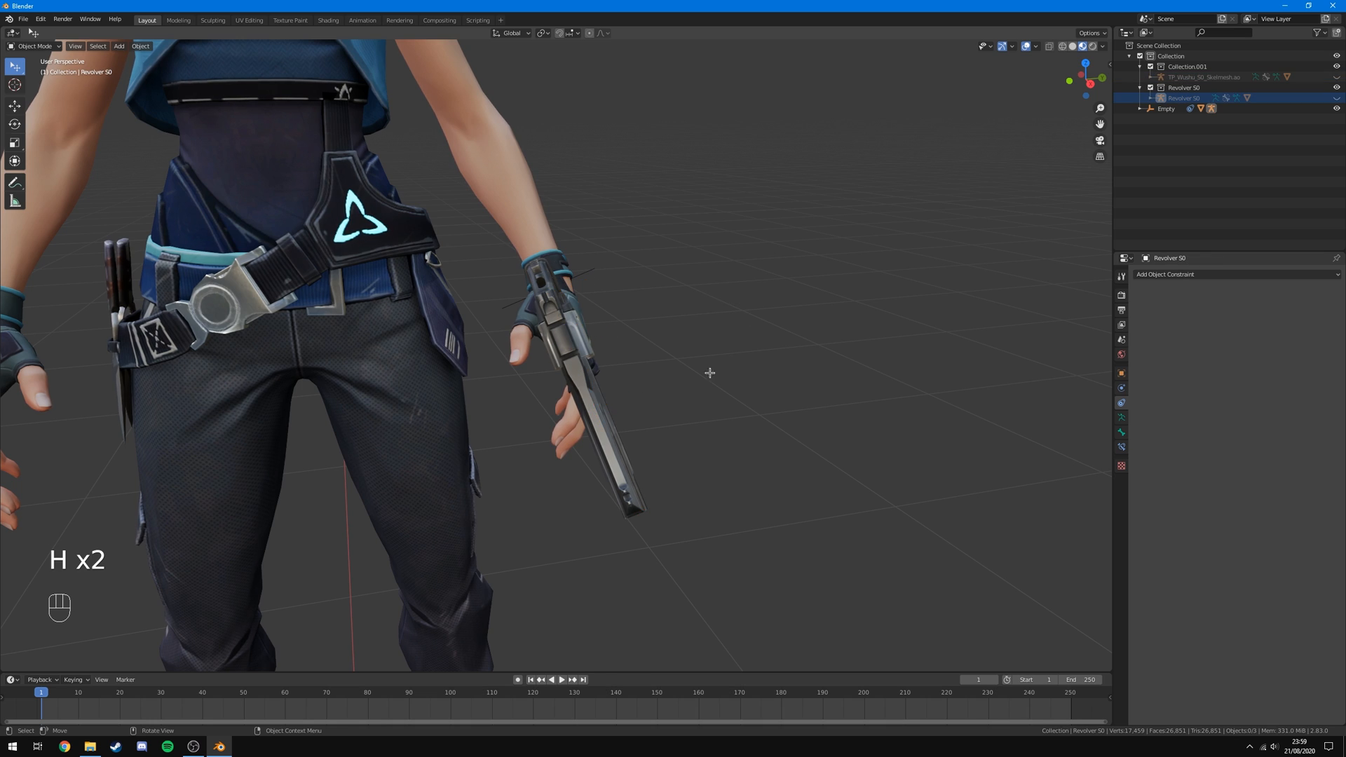
Select the empty at the left wrist and activate the Move tool.
scroll(711, 373, "up", 2)
middle_click_drag(710, 373, 676, 243)
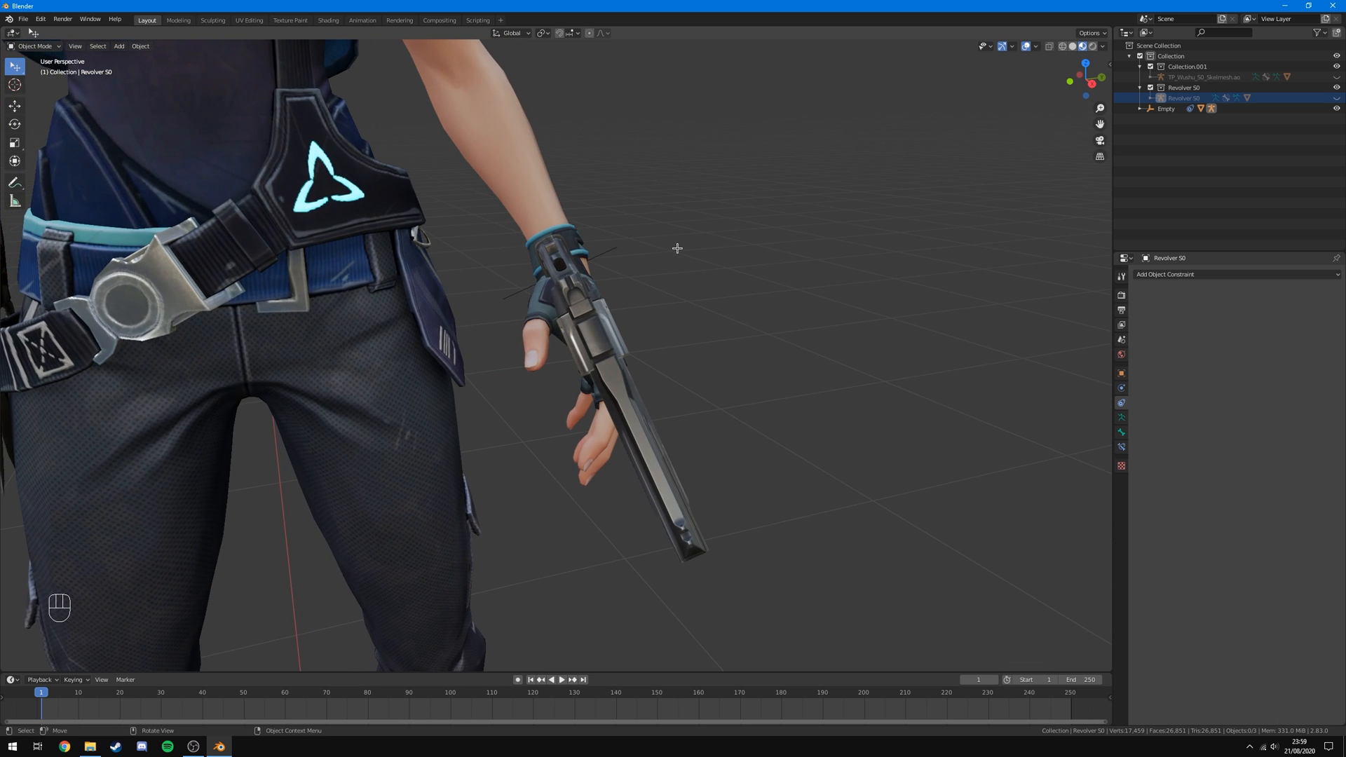
left_click(611, 249)
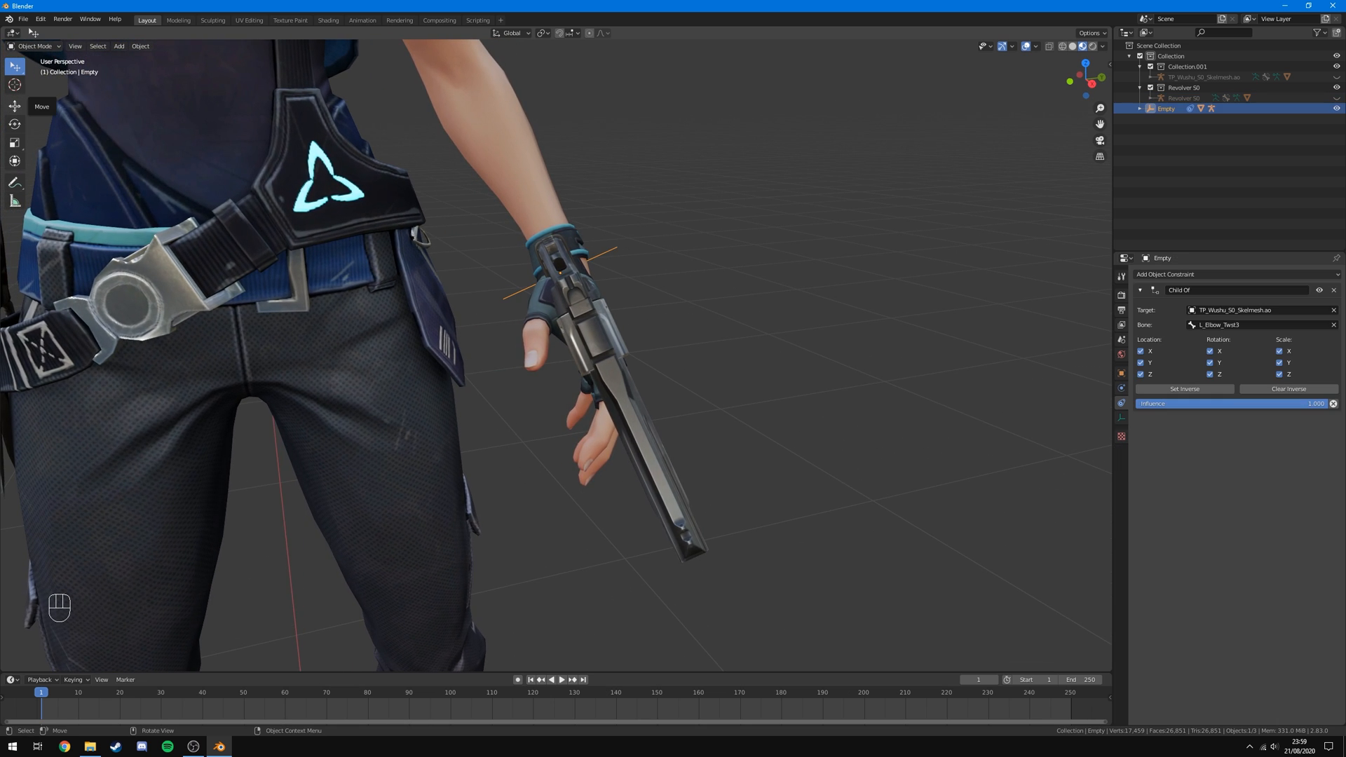
left_click(15, 105)
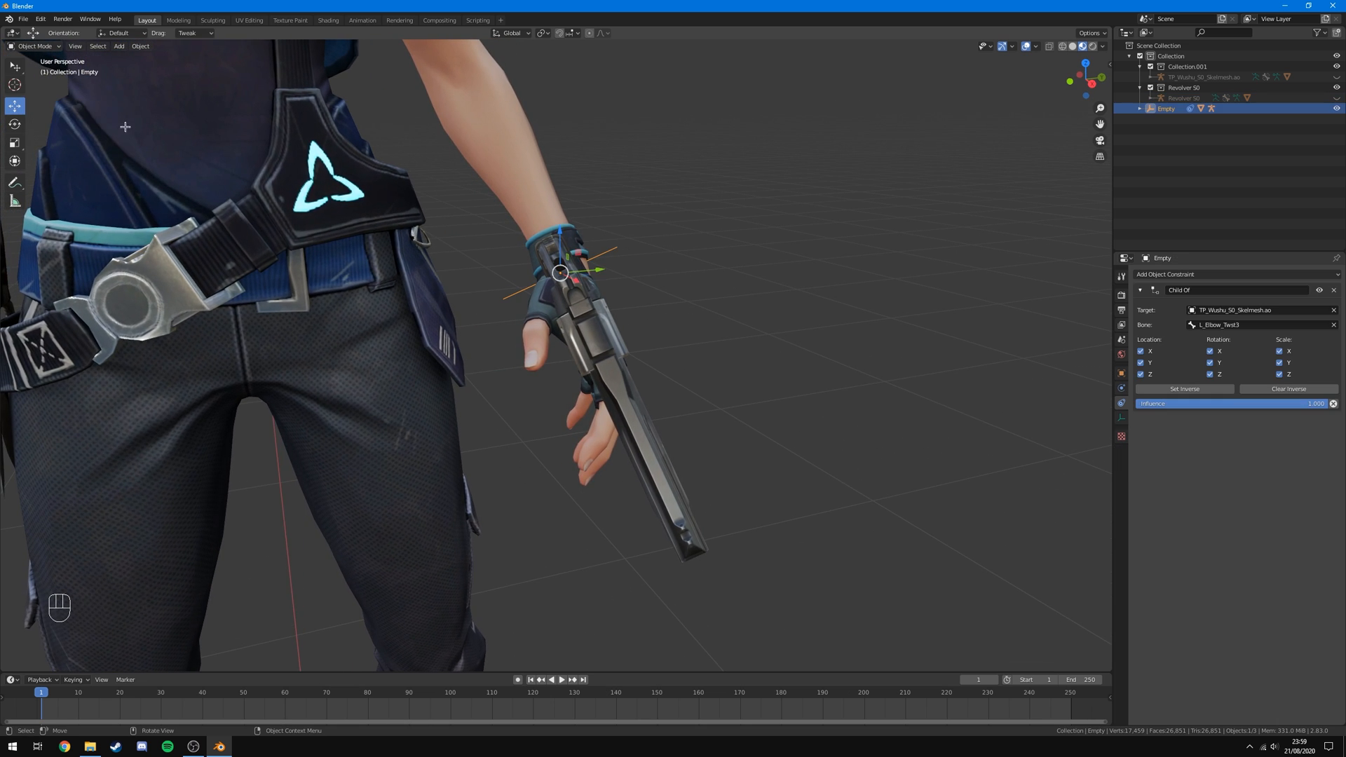
key("g")
right_click(754, 187)
key("ctrl+z")
Move the empty down along the global Z axis to bring the revolver's grip to the left palm.
key("g")
key("z")
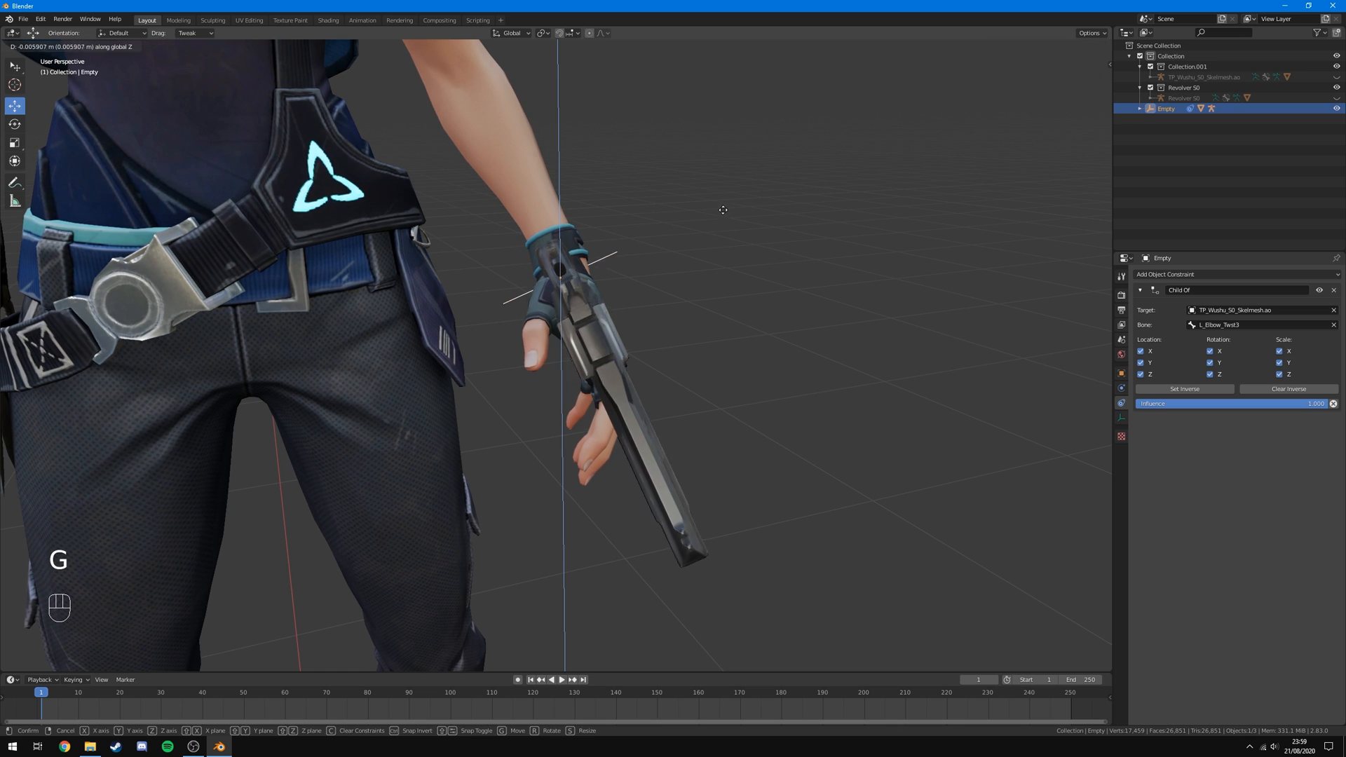
left_click(711, 289)
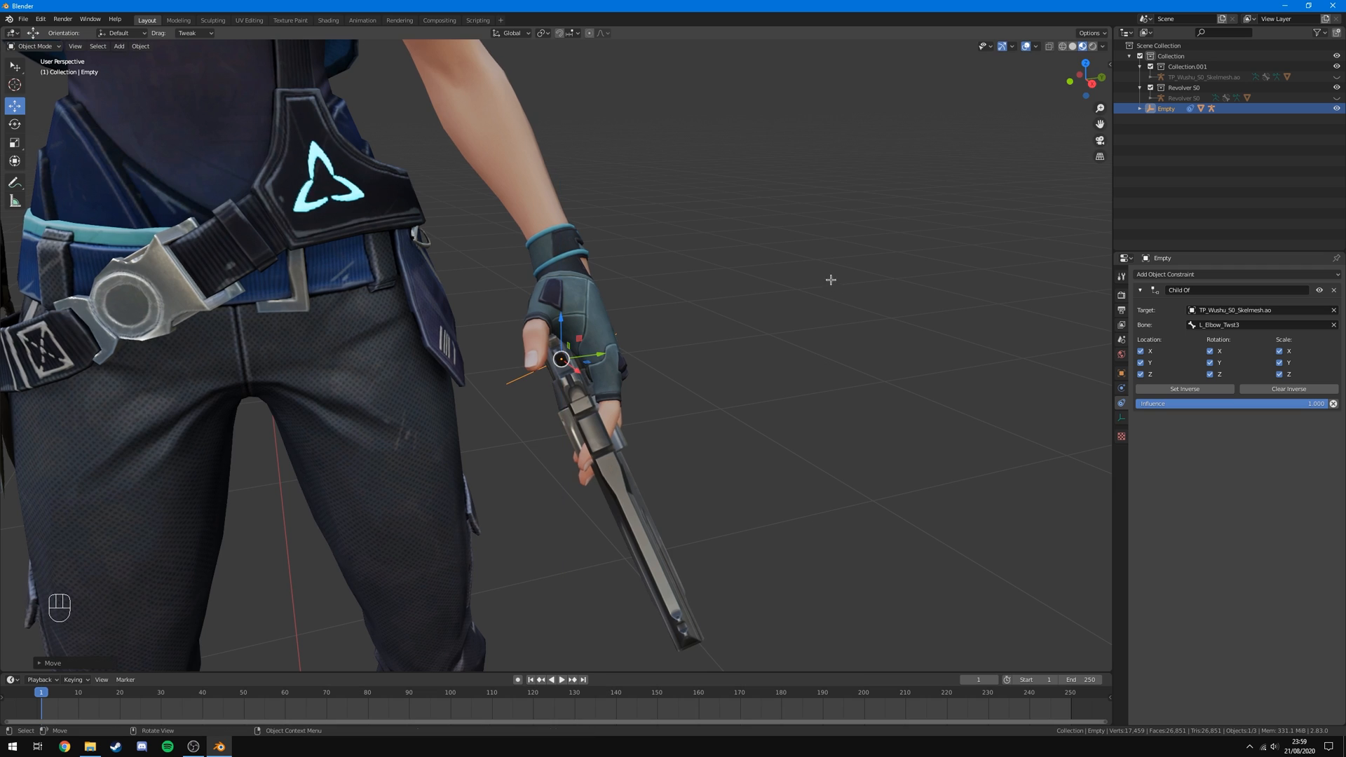
Unhide both armatures and put the character's armature in Pose Mode.
middle_click_drag(831, 279, 401, 348)
middle_click_drag(483, 331, 560, 330)
middle_click_drag(439, 339, 511, 338)
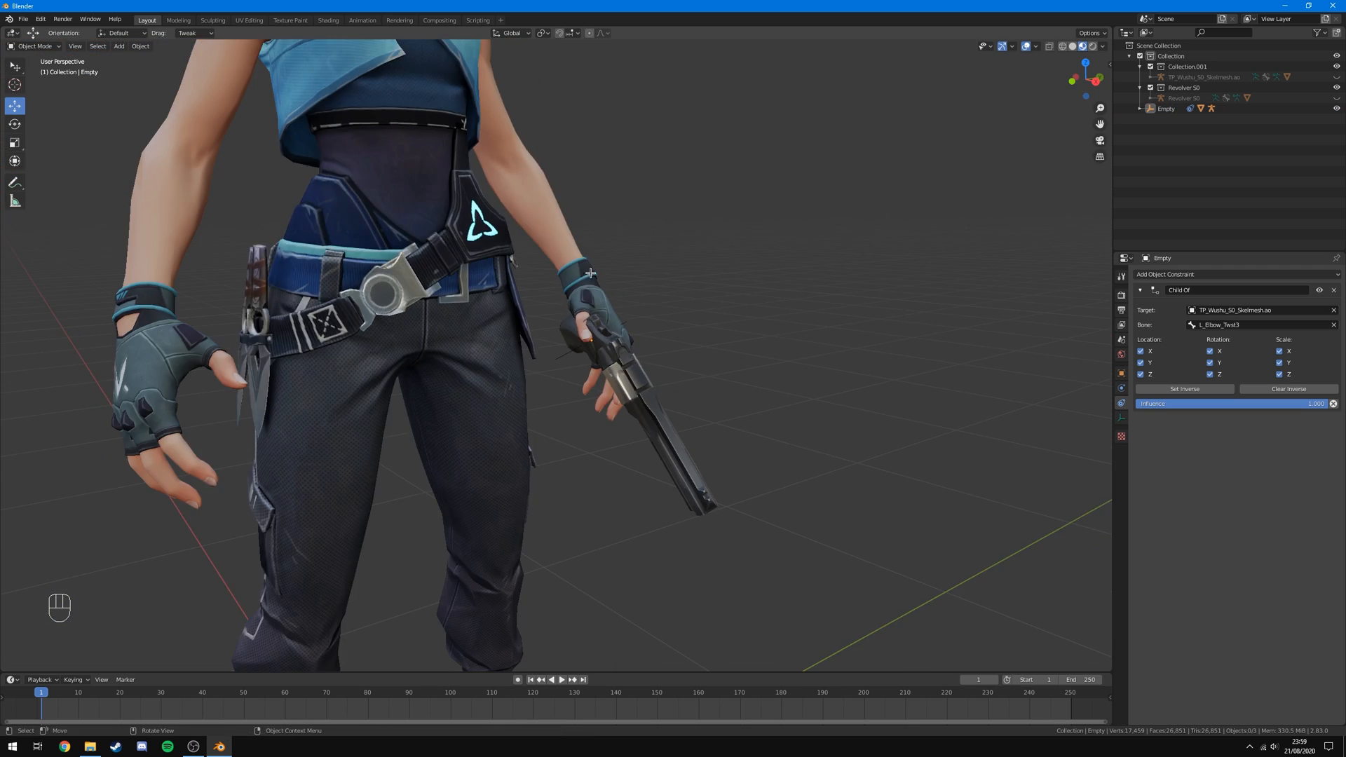
middle_click_drag(622, 317, 781, 301)
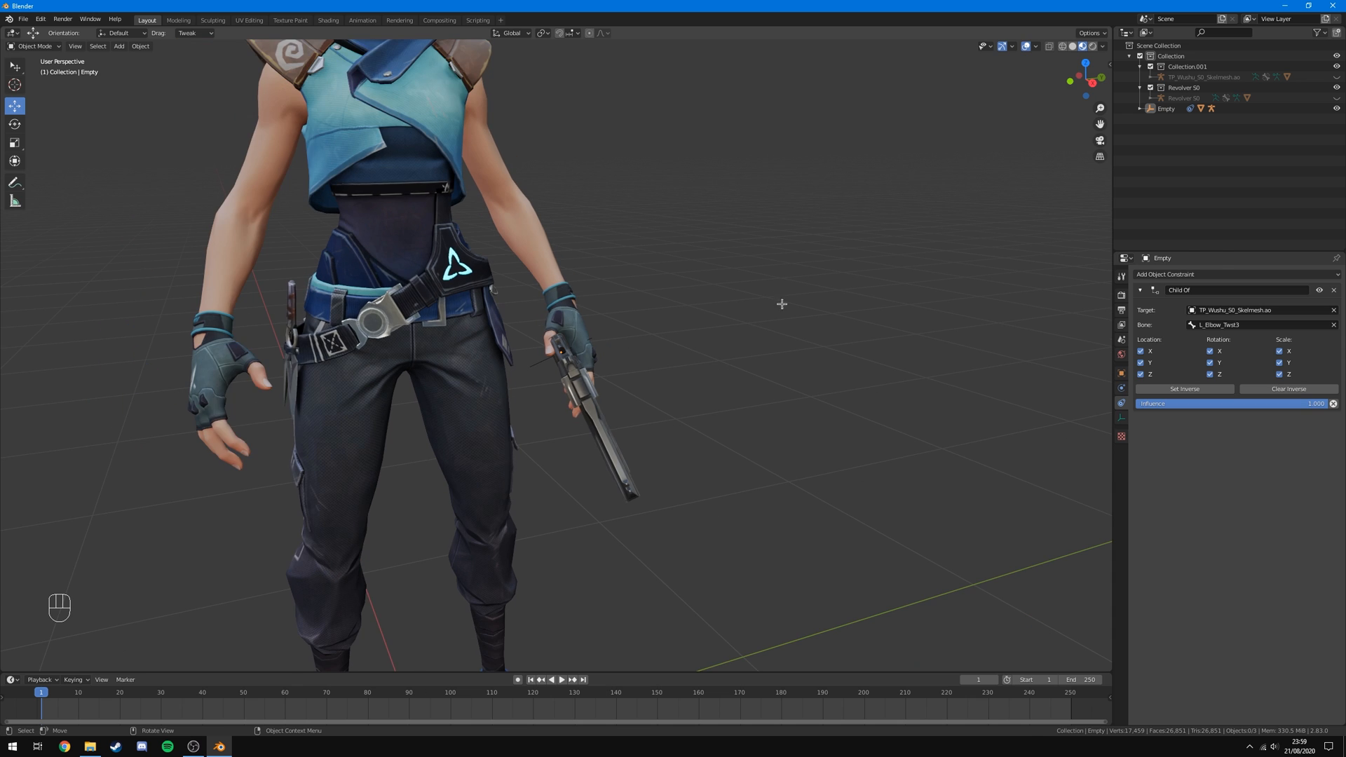
key("alt+h")
left_click(42, 46)
left_click(49, 85)
left_click(763, 255)
scroll(715, 433, "up", 2)
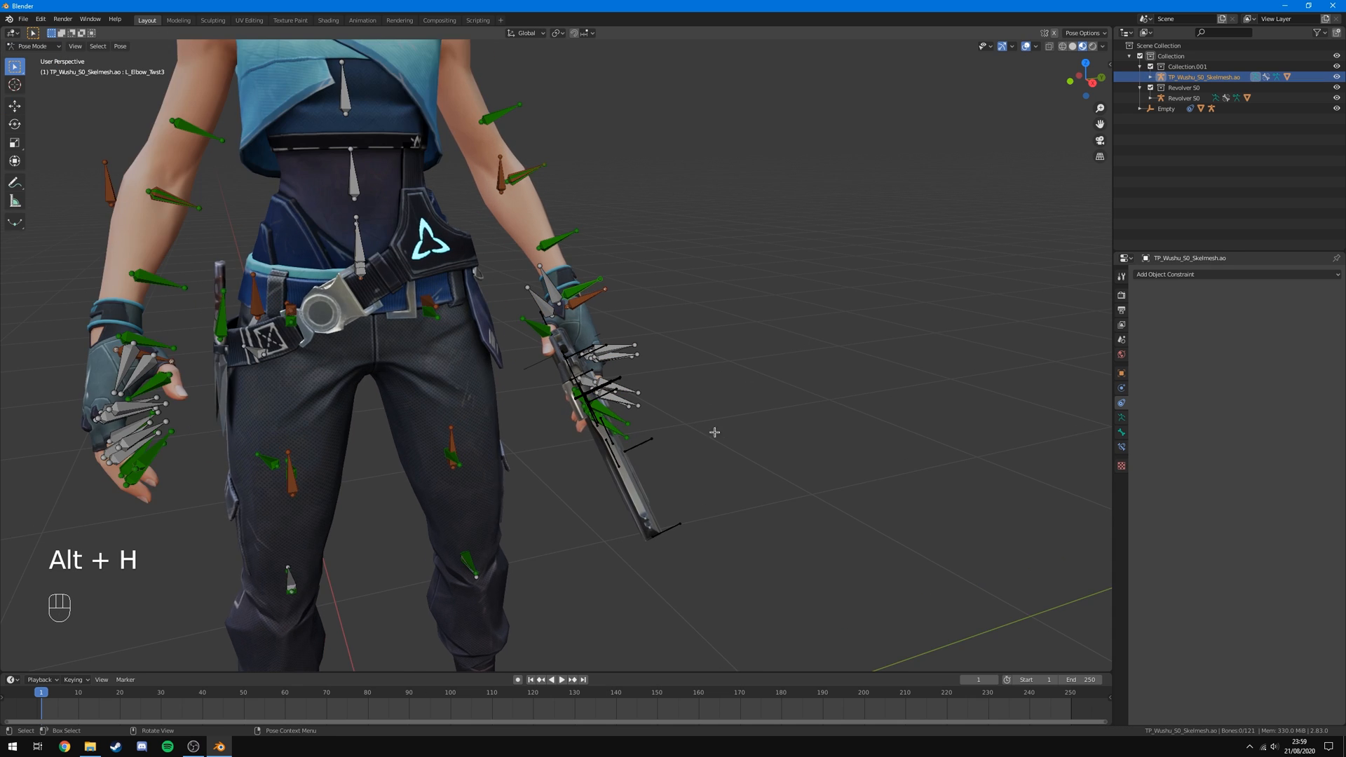
middle_click_drag(762, 428, 674, 416)
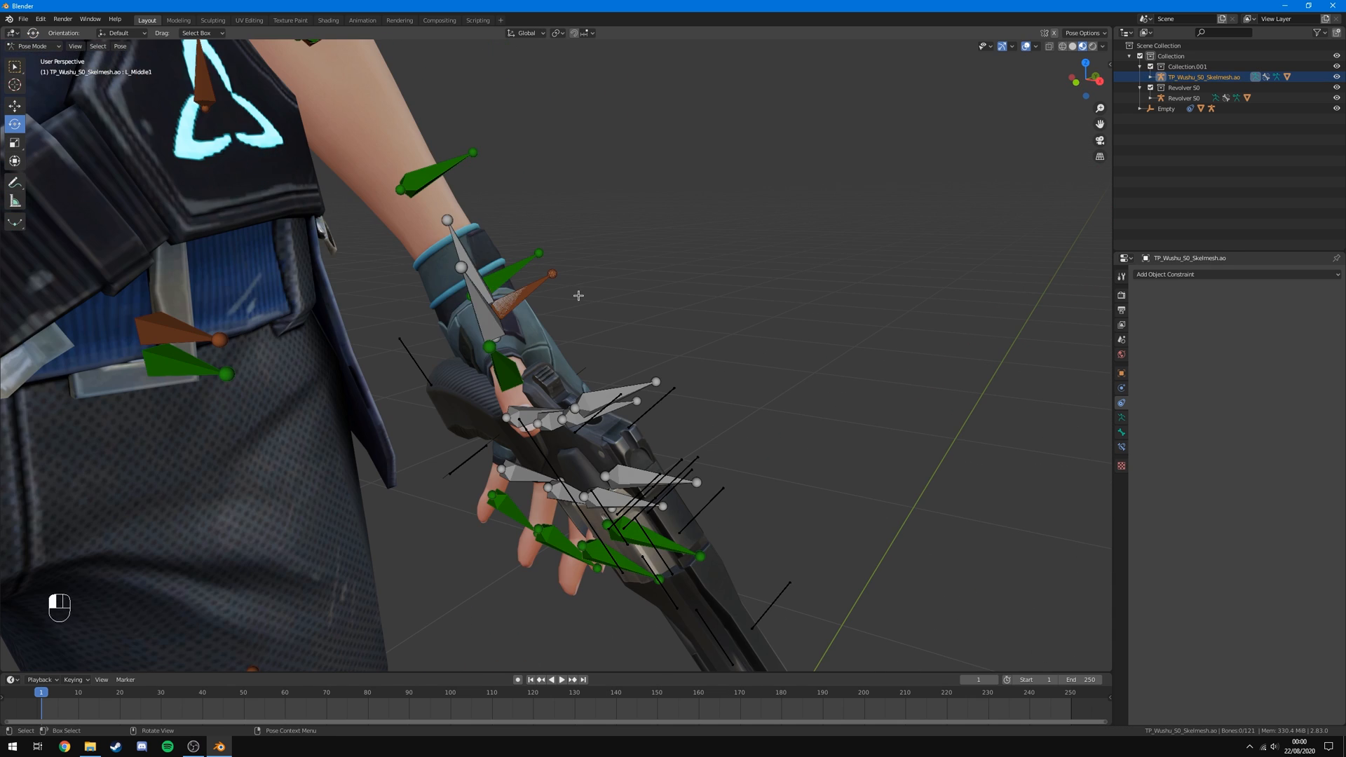
Rotate the L_Thumb1 and L_Thumb3 bones to pose the left thumb beside the revolver's grip.
left_click(469, 302)
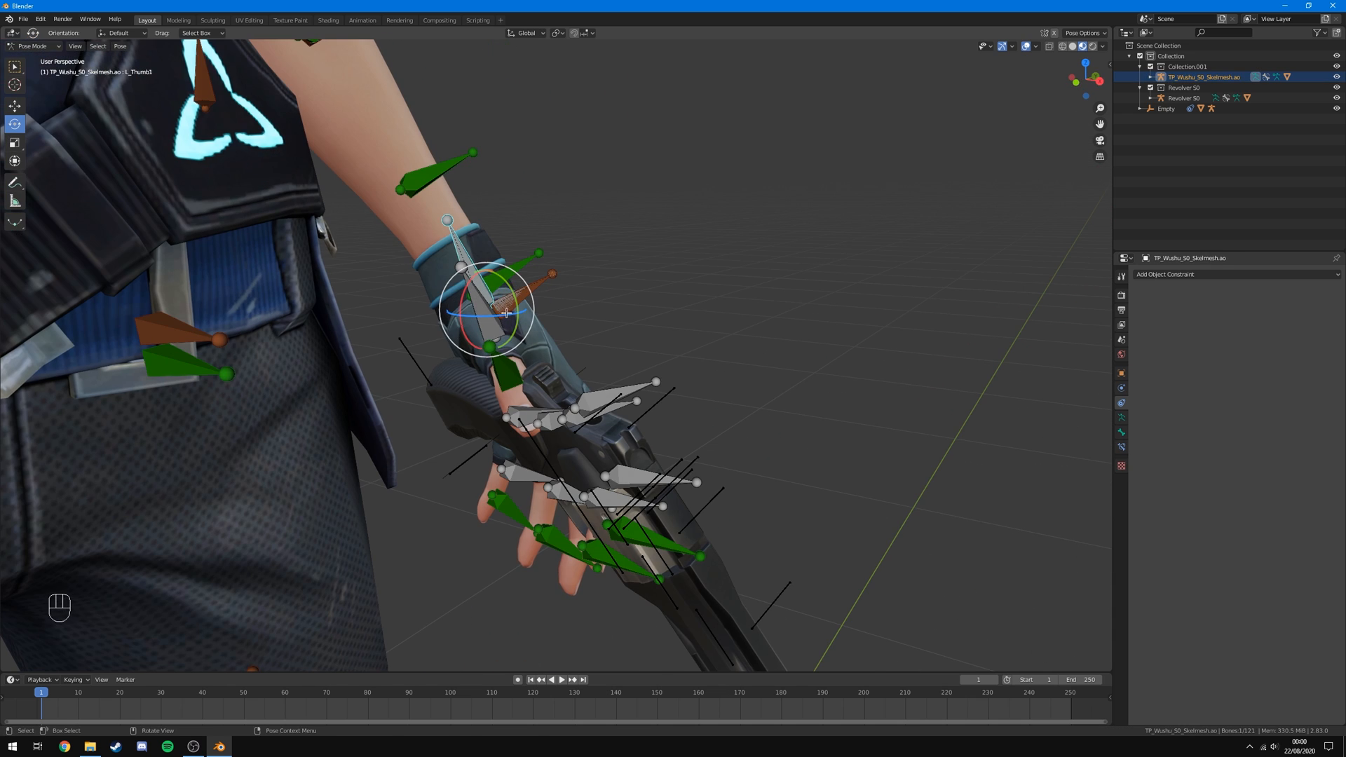
mouse_move(471, 305)
left_mouse_down()
mouse_move(449, 295)
mouse_move(471, 305)
left_mouse_up()
key("ctrl+z")
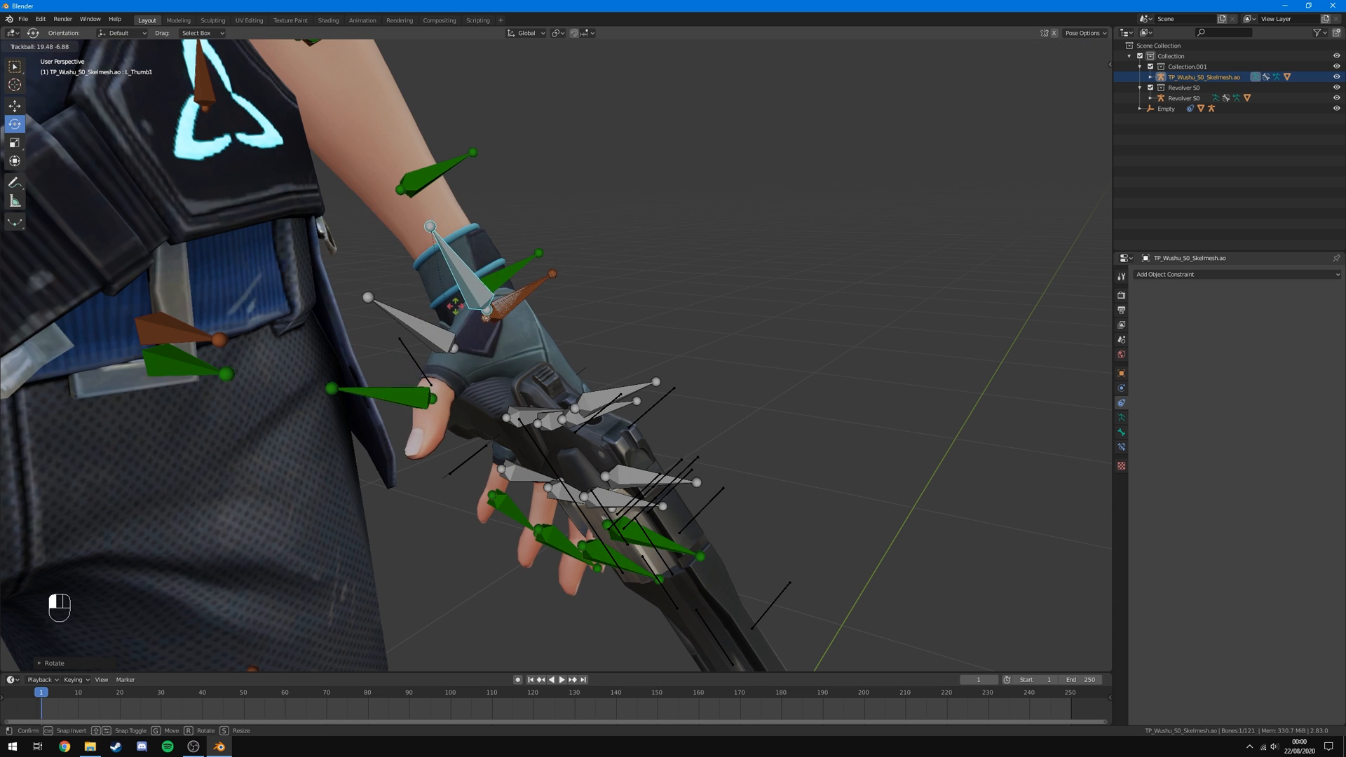
left_click(424, 377)
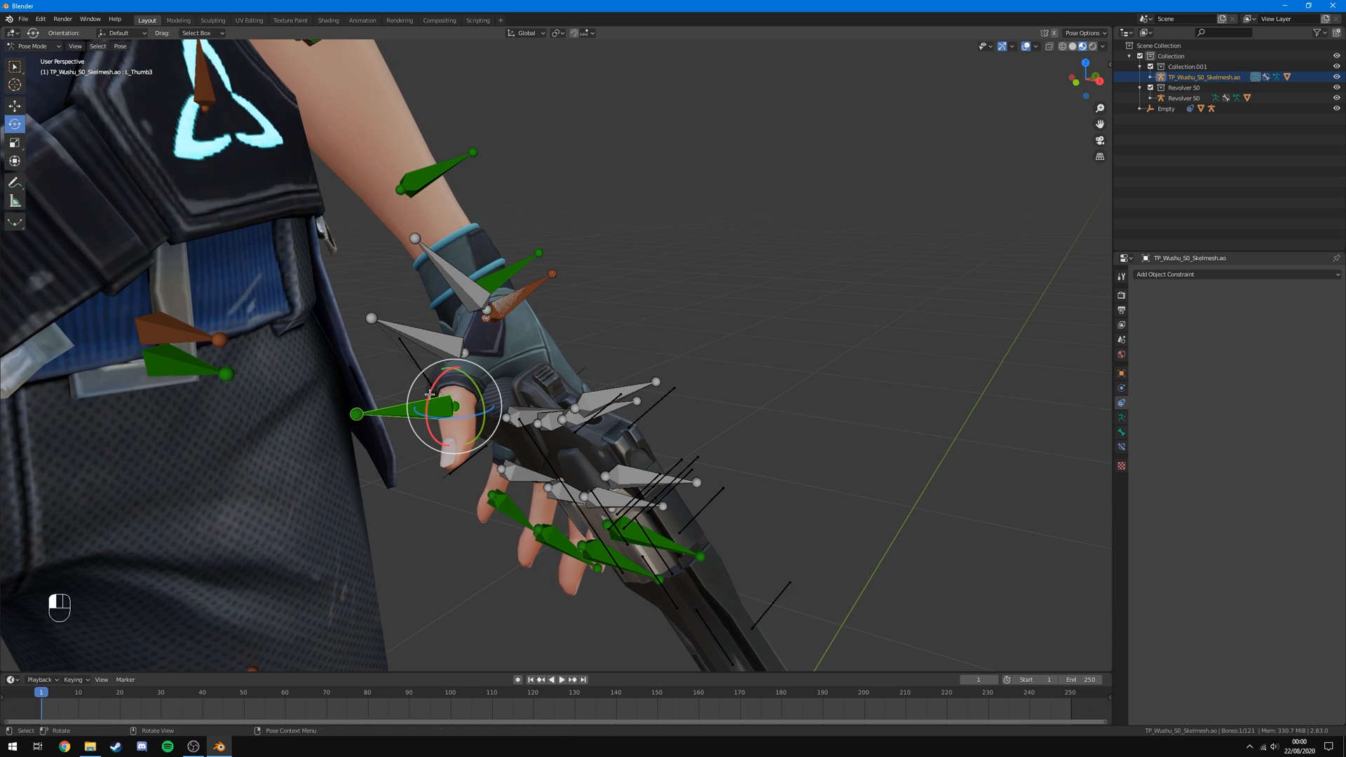
left_click_drag(427, 403, 446, 442)
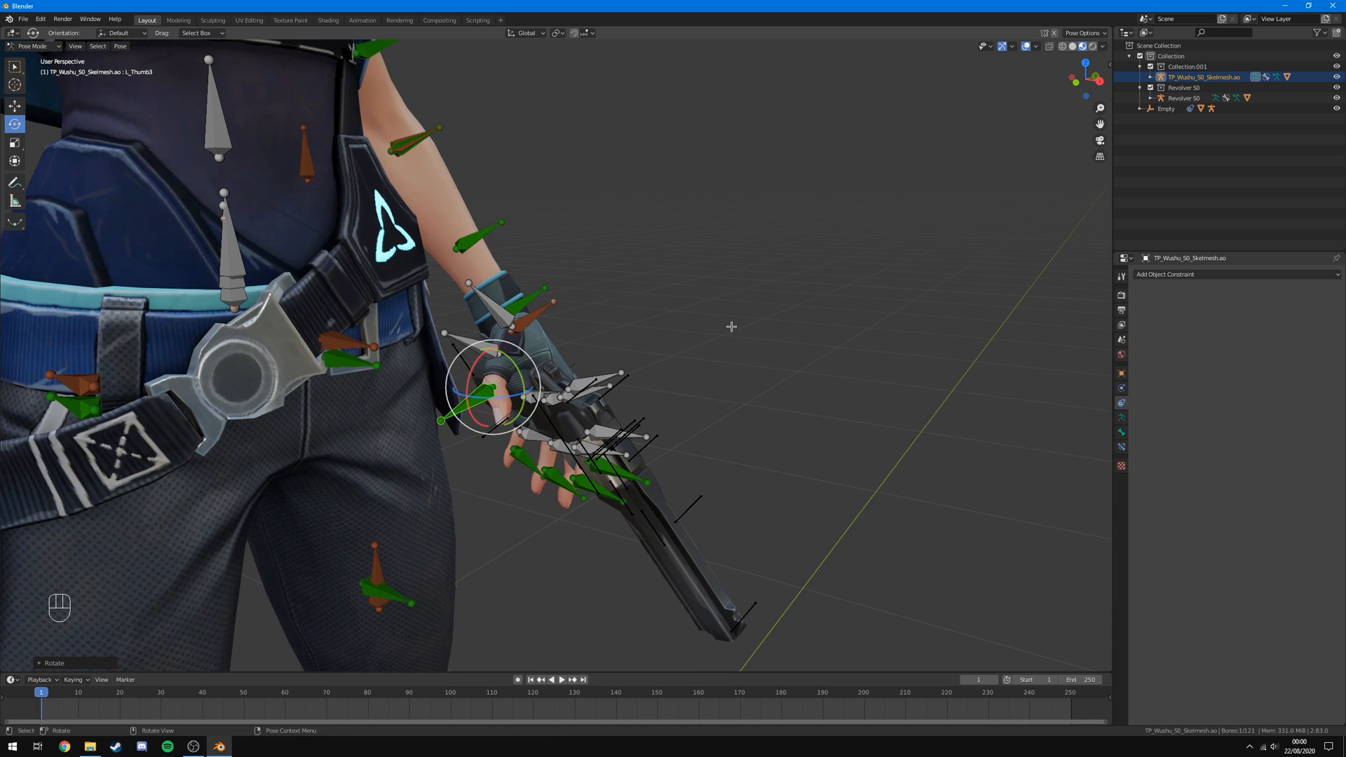
Examine the left hand's pose and the revolver's placement from several angles.
left_click(732, 327)
middle_click_drag(728, 417, 634, 375)
scroll(634, 375, "down", 2)
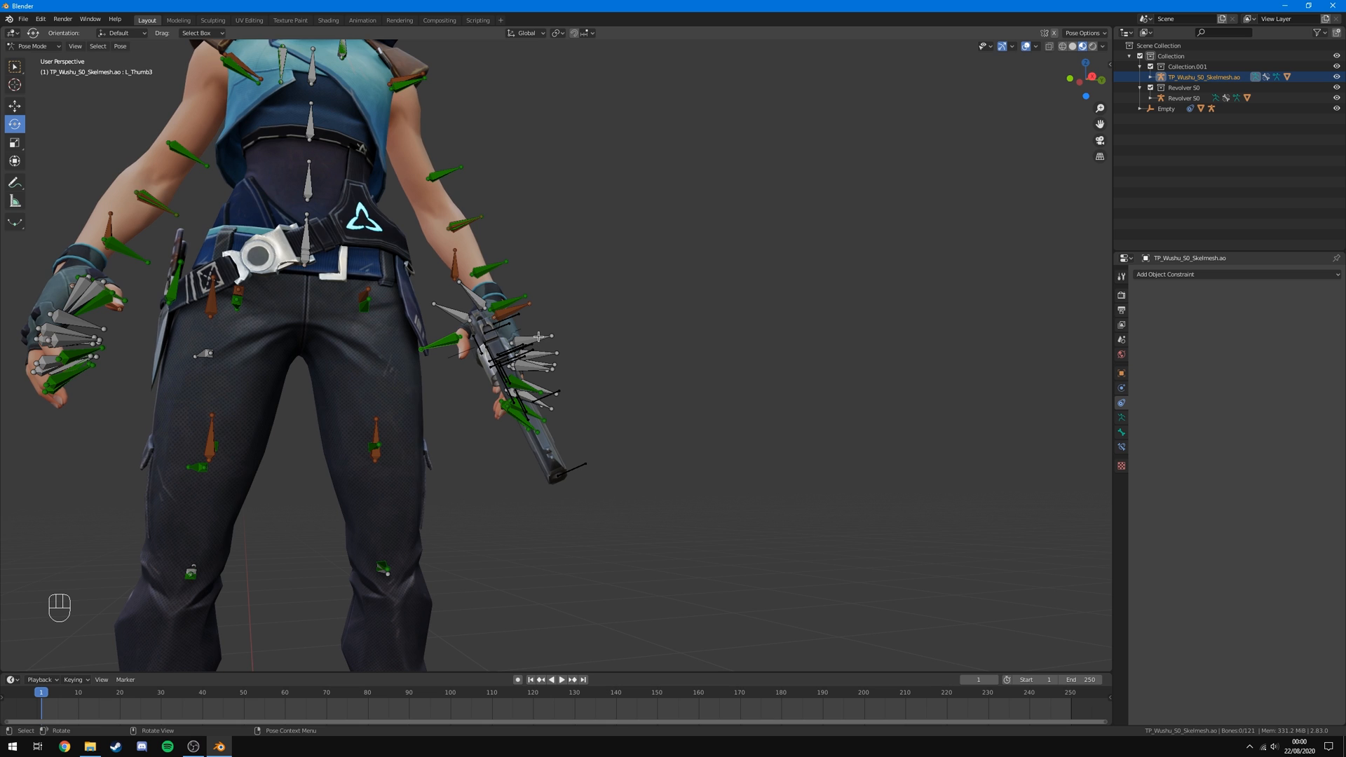
middle_click_drag(633, 316, 610, 355)
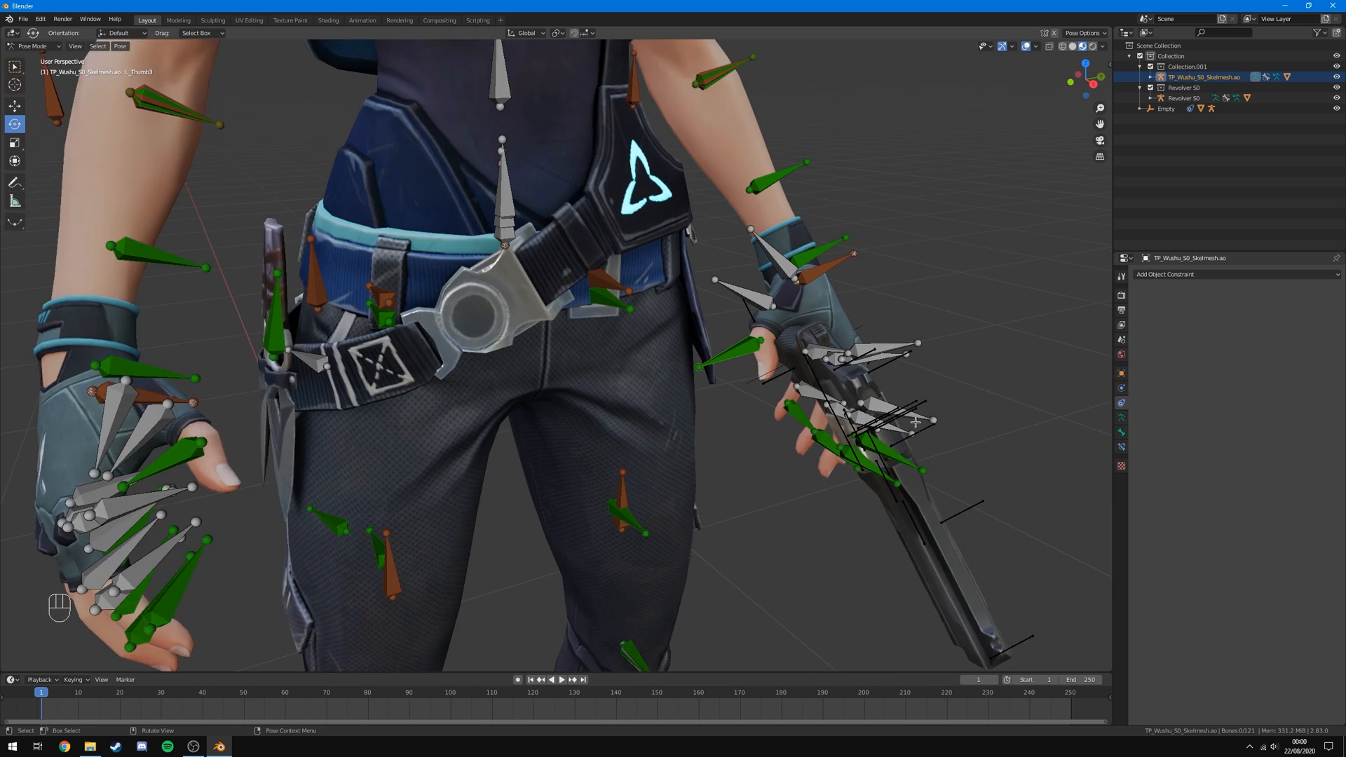
middle_click_drag(916, 422, 690, 306, "shift")
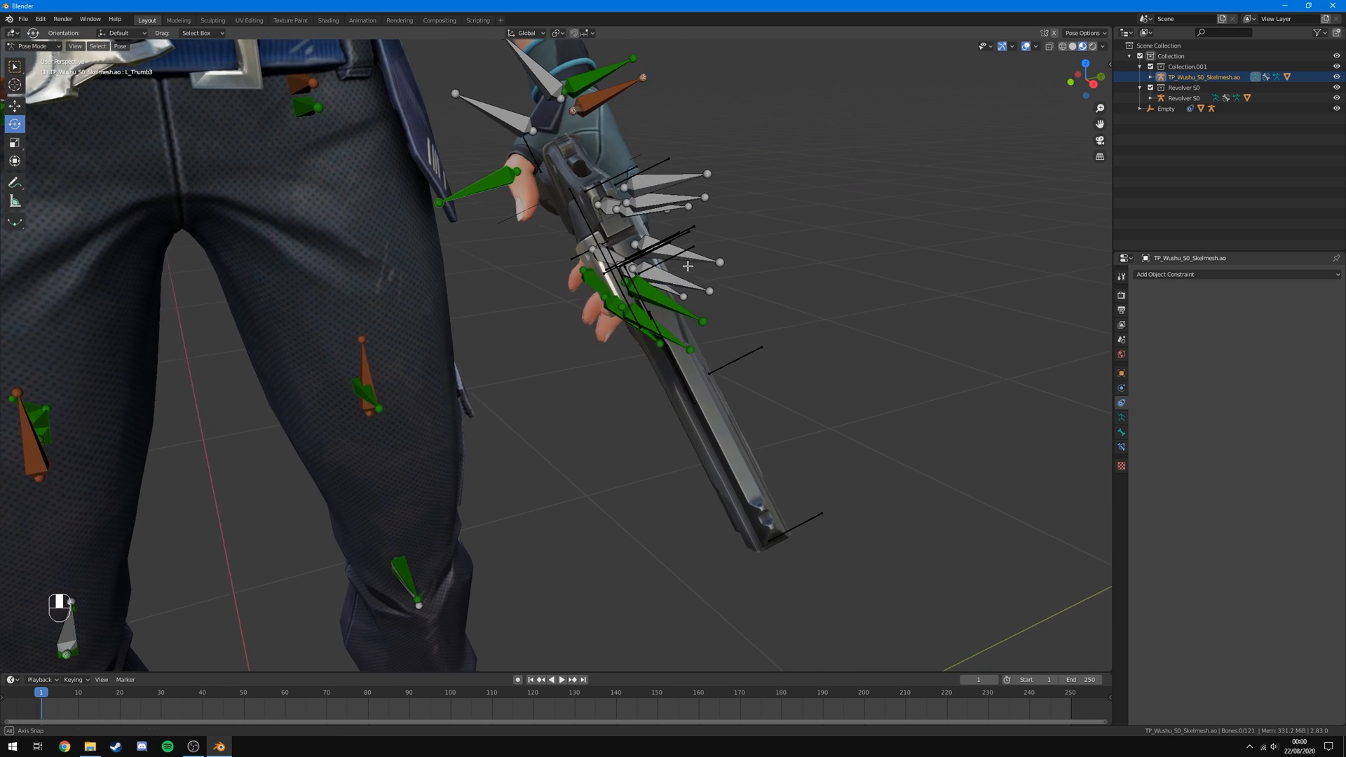
scroll(626, 252, "up", 3)
scroll(604, 283, "down", 3)
middle_click_drag(839, 237, 807, 237)
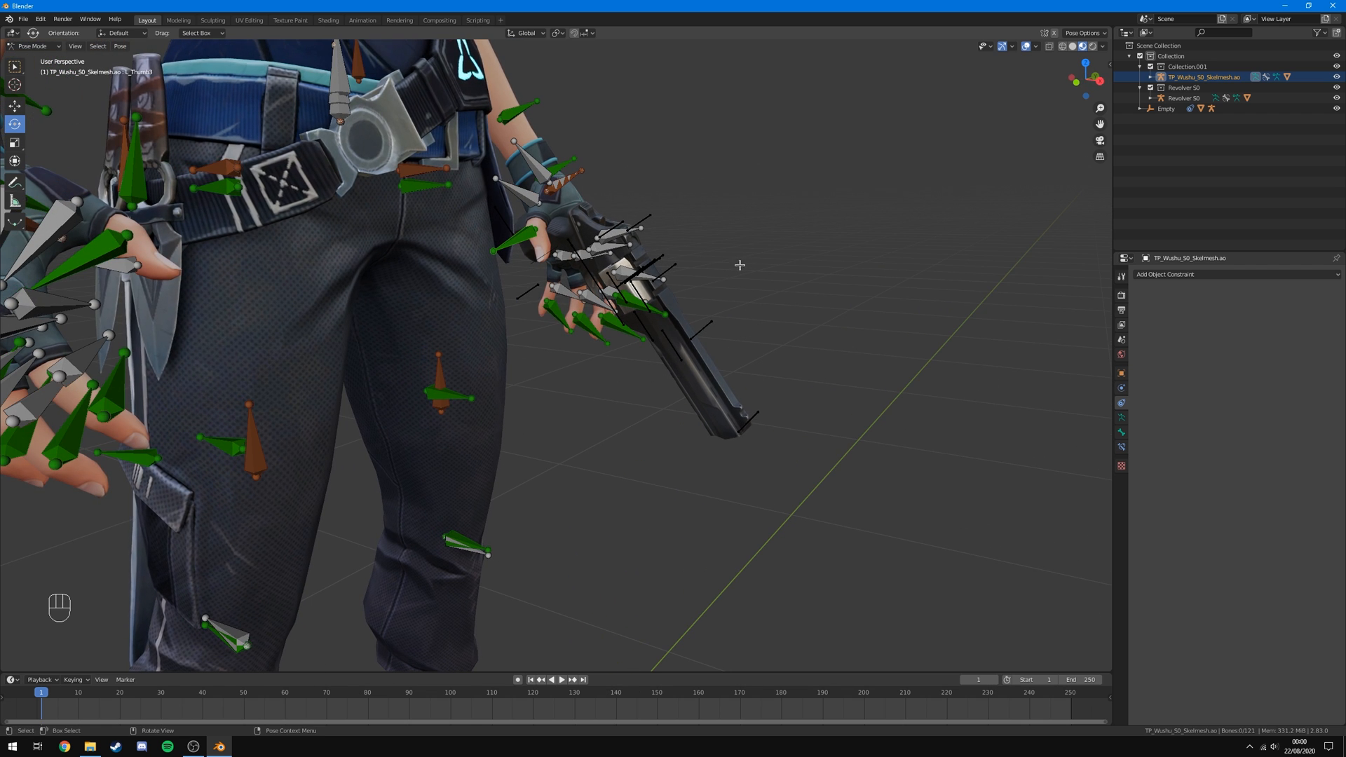
scroll(694, 339, "down", 6)
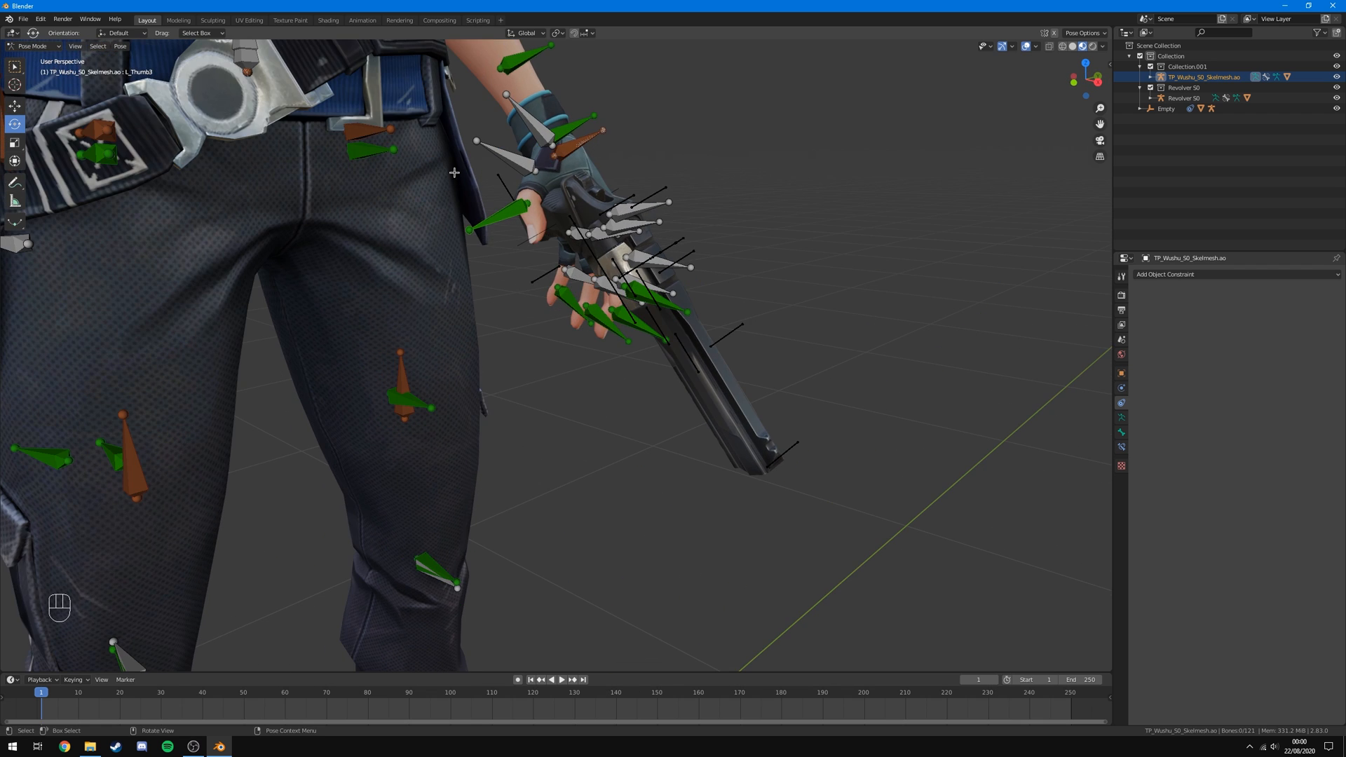
Return to Object Mode and hide the revolver's armature and the empty.
key("ctrl+Tab")
middle_click_drag(722, 390, 636, 321)
left_click(636, 321)
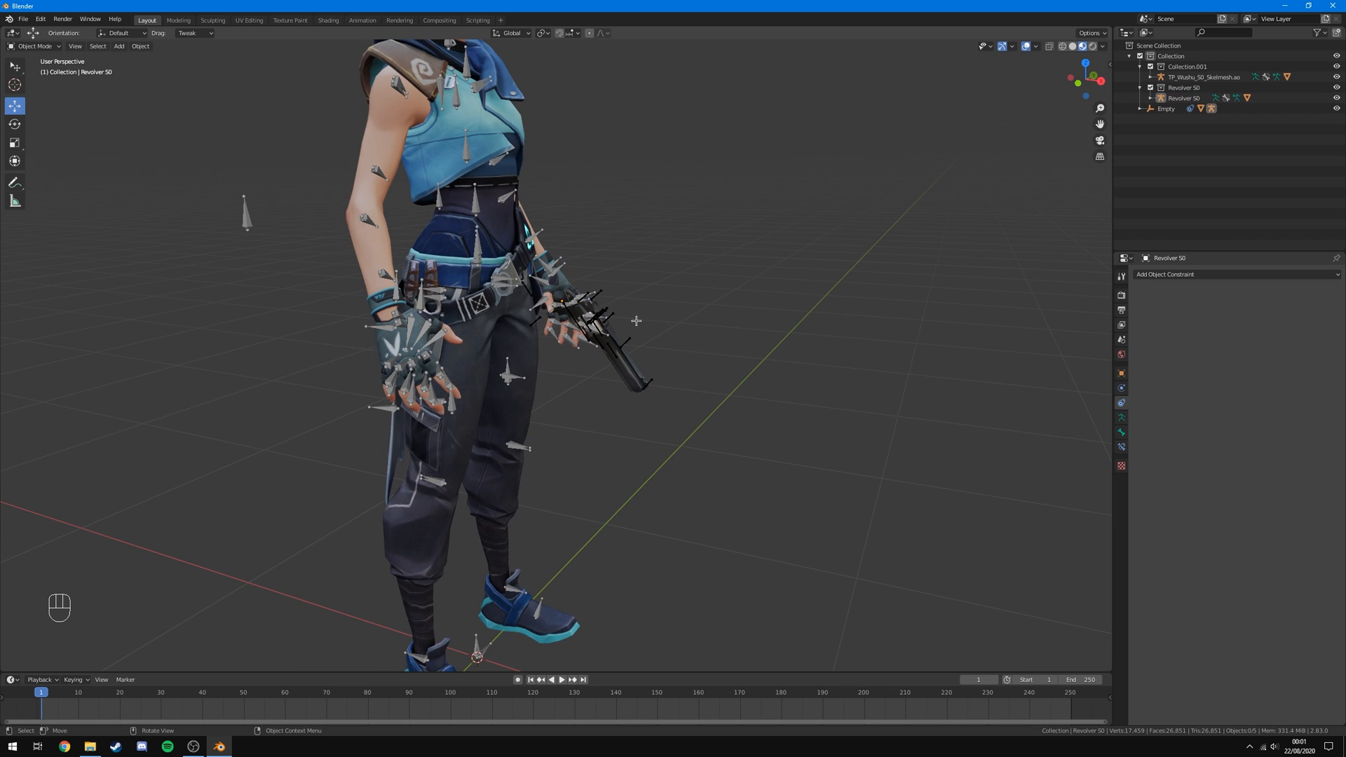
middle_click_drag(716, 330, 660, 324)
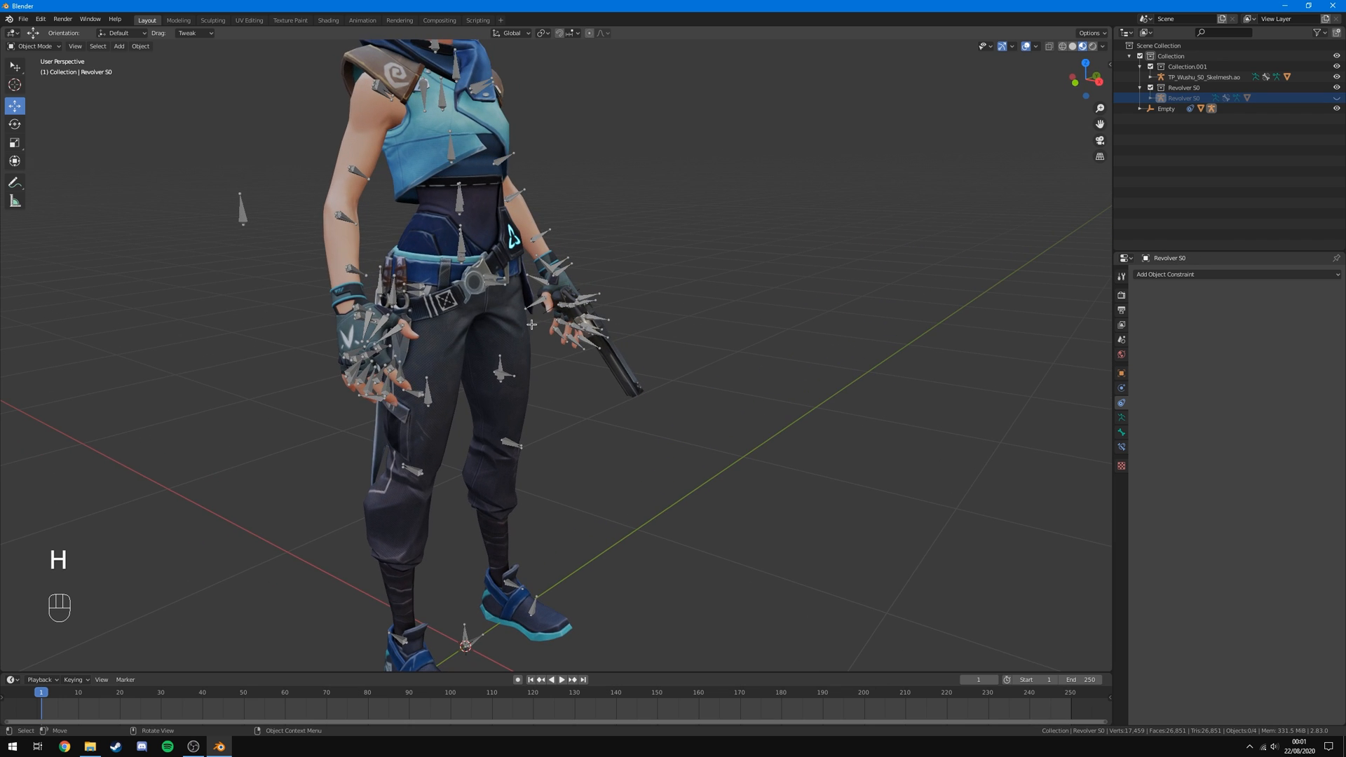
left_click(548, 310)
middle_click_drag(802, 269, 637, 241)
scroll(670, 251, "down", 4)
scroll(694, 294, "up", 3)
Put the character's armature in Pose Mode and try rotating the L_Elbow bone.
left_click(588, 241)
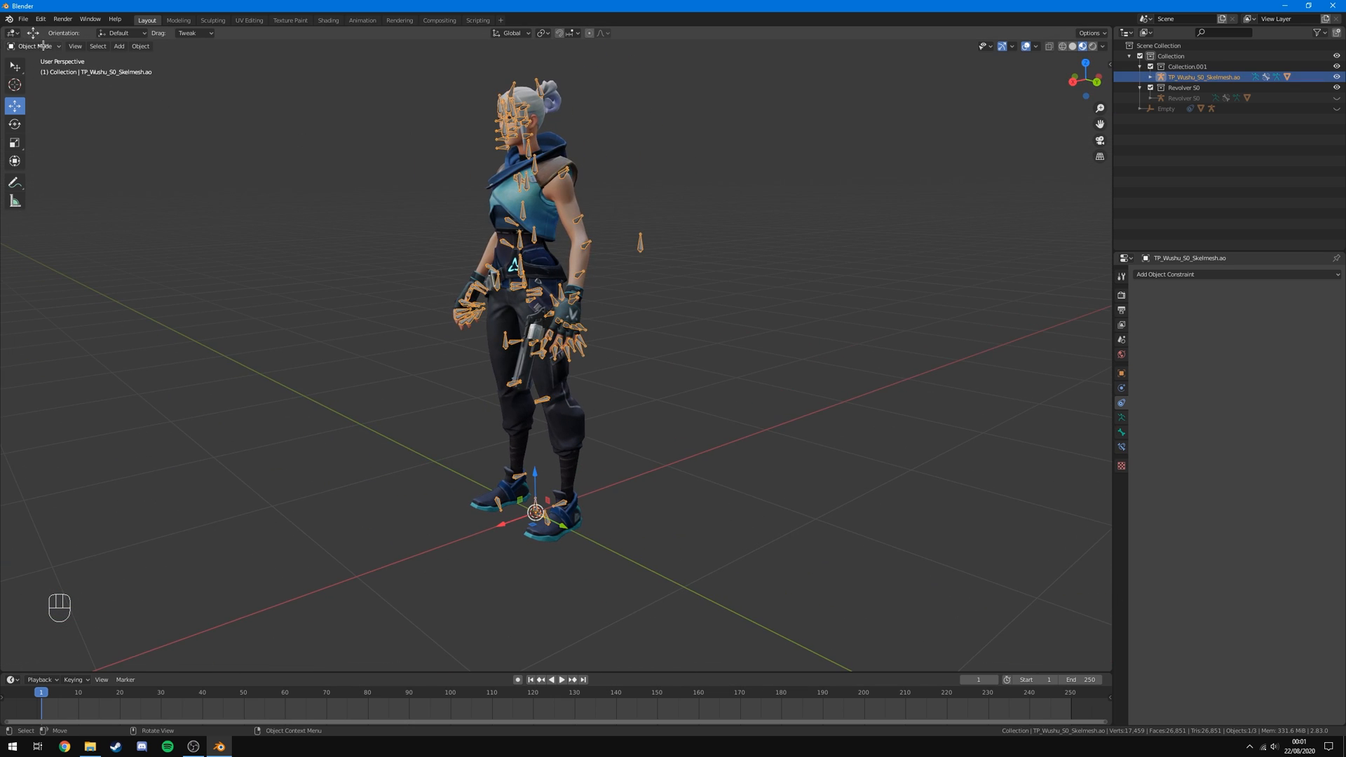
left_click(44, 45)
left_click(32, 83)
left_click(586, 244)
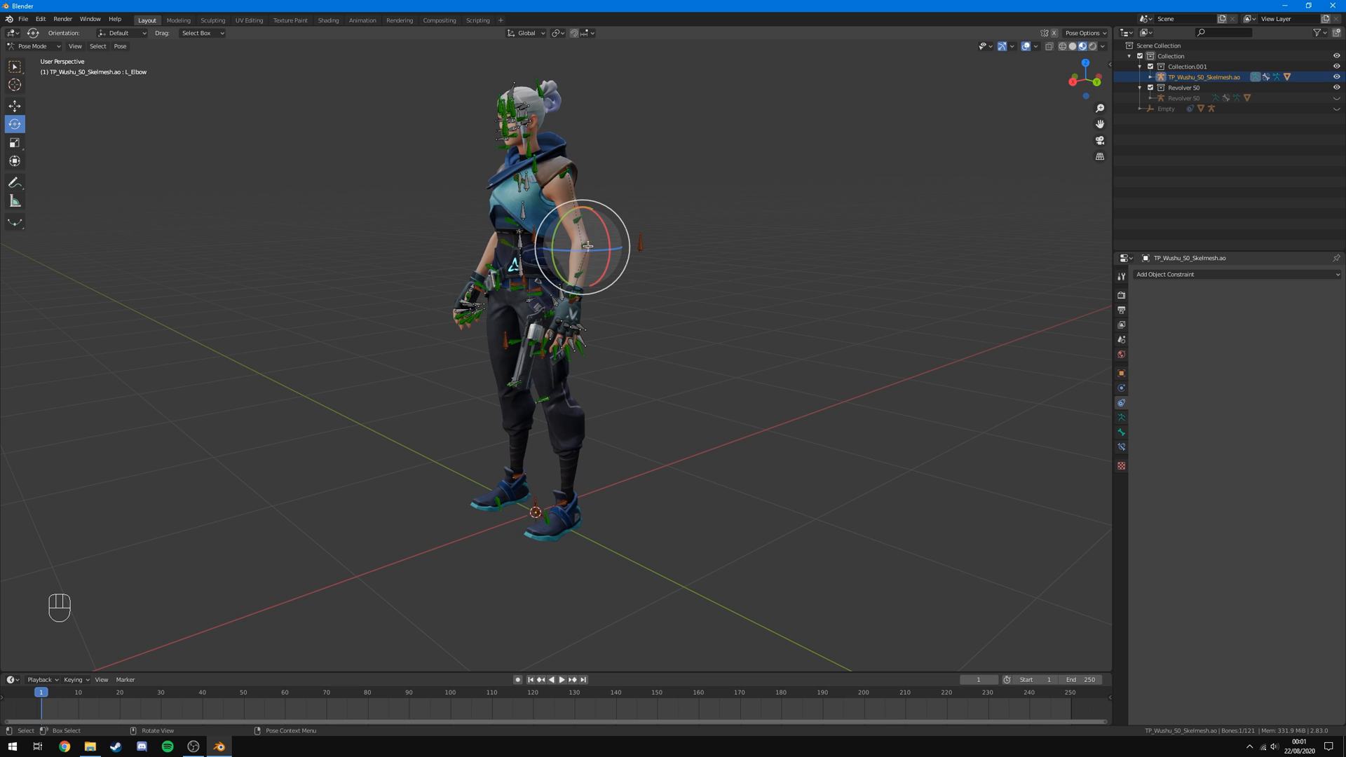
left_click_drag(566, 212, 602, 185)
middle_click_drag(601, 185, 673, 245)
key("ctrl+z")
key("ctrl+z")
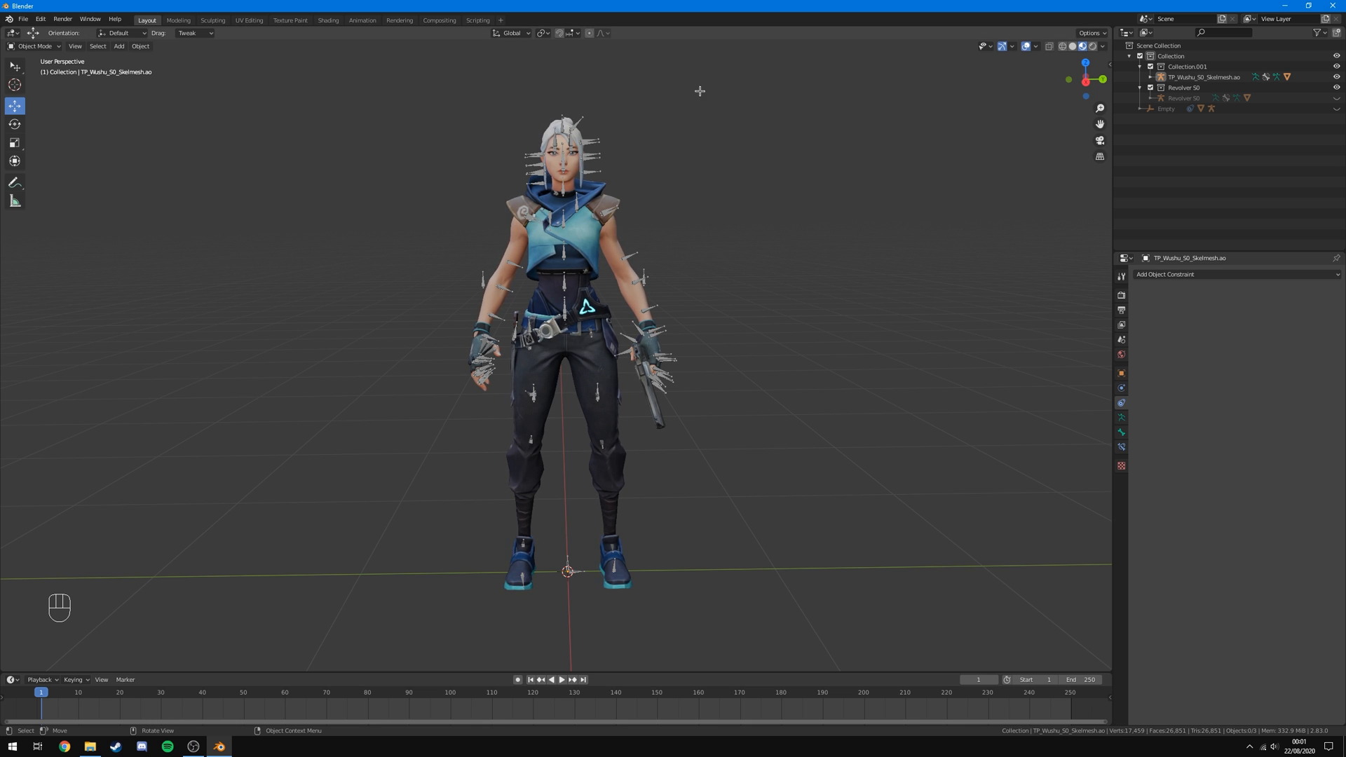
Select the character's armature and switch it to Pose Mode.
middle_click_drag(631, 232, 670, 107, "shift")
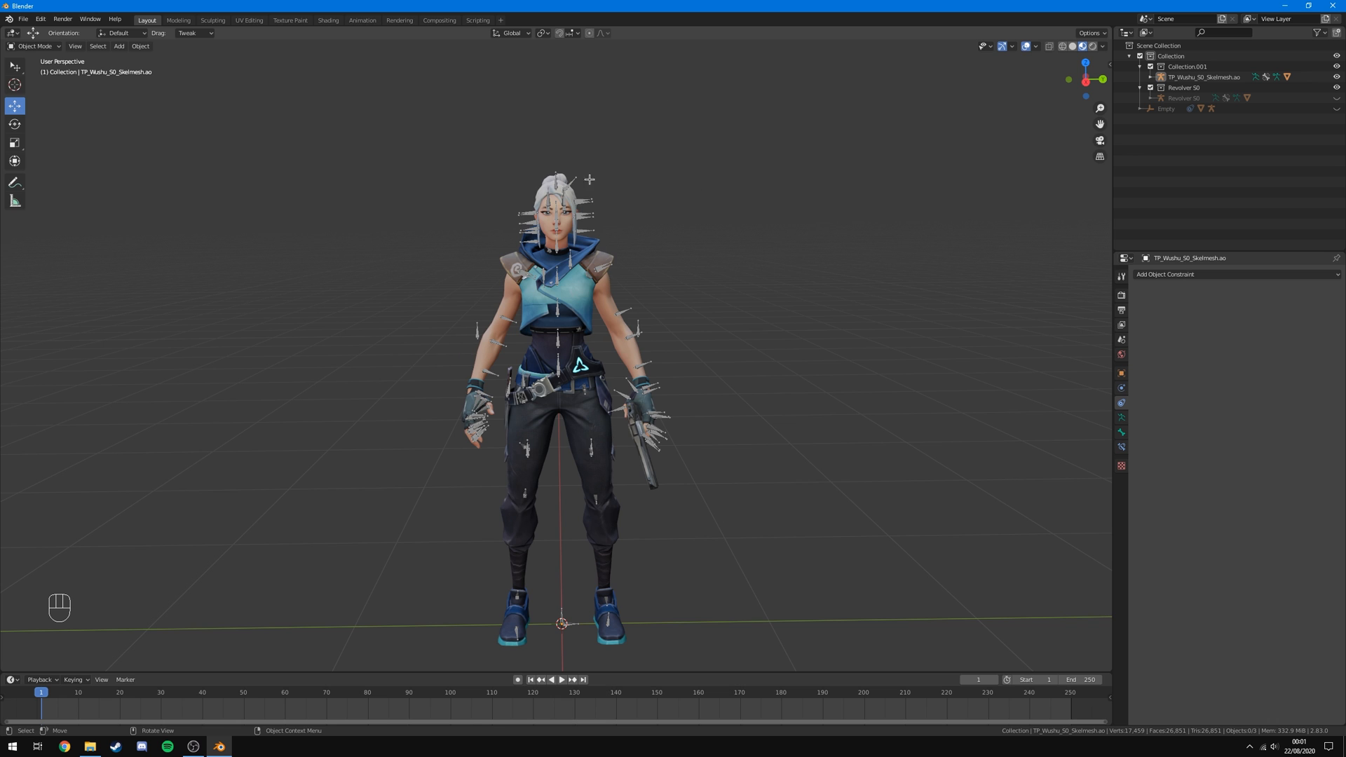
left_click(583, 200)
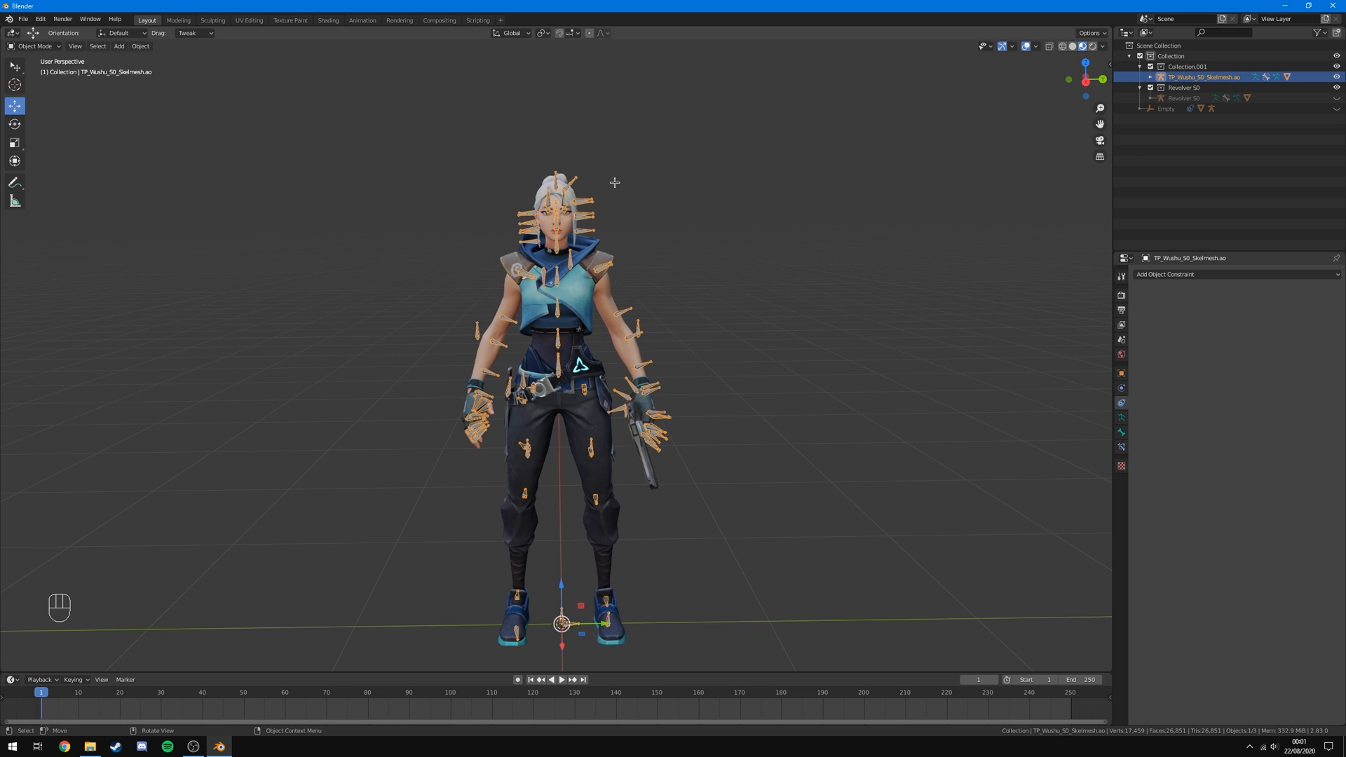
left_click(44, 46)
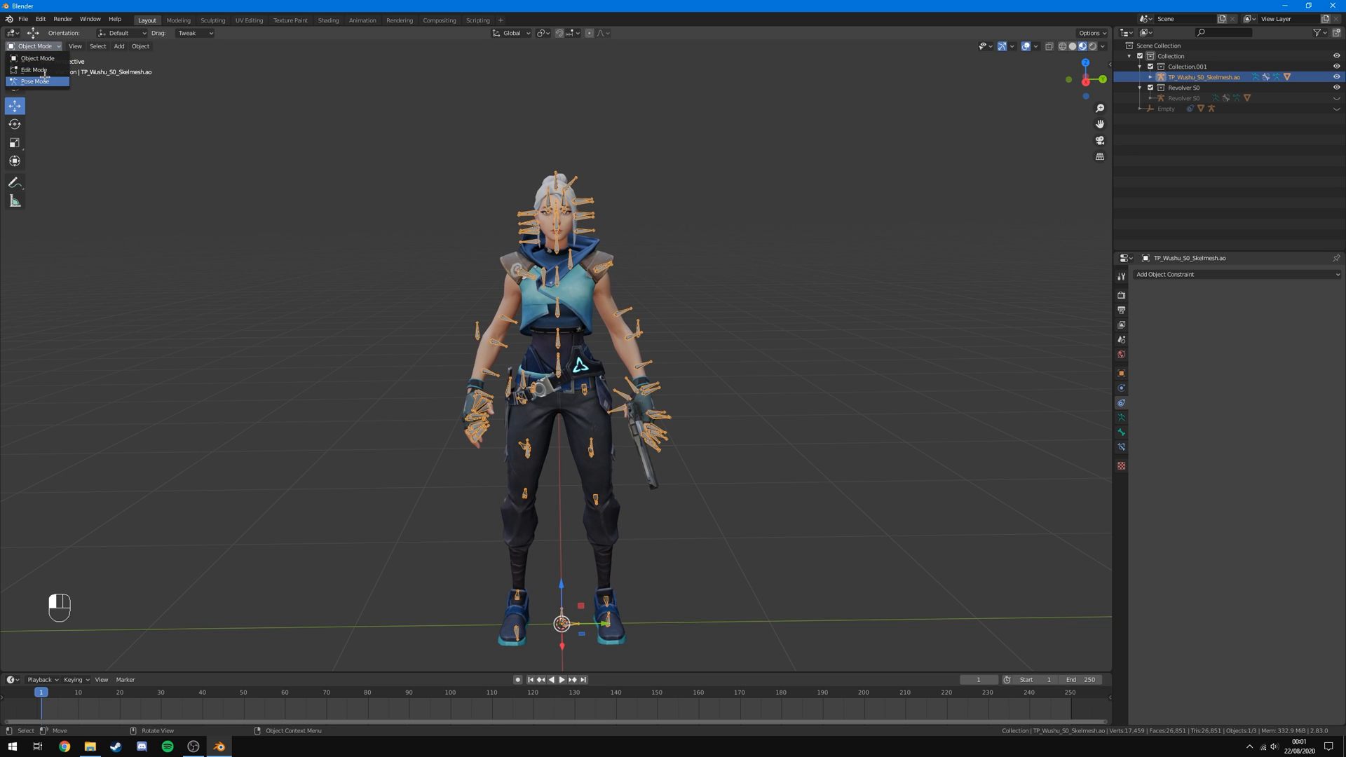
left_click(39, 79)
middle_click_drag(690, 412, 850, 412)
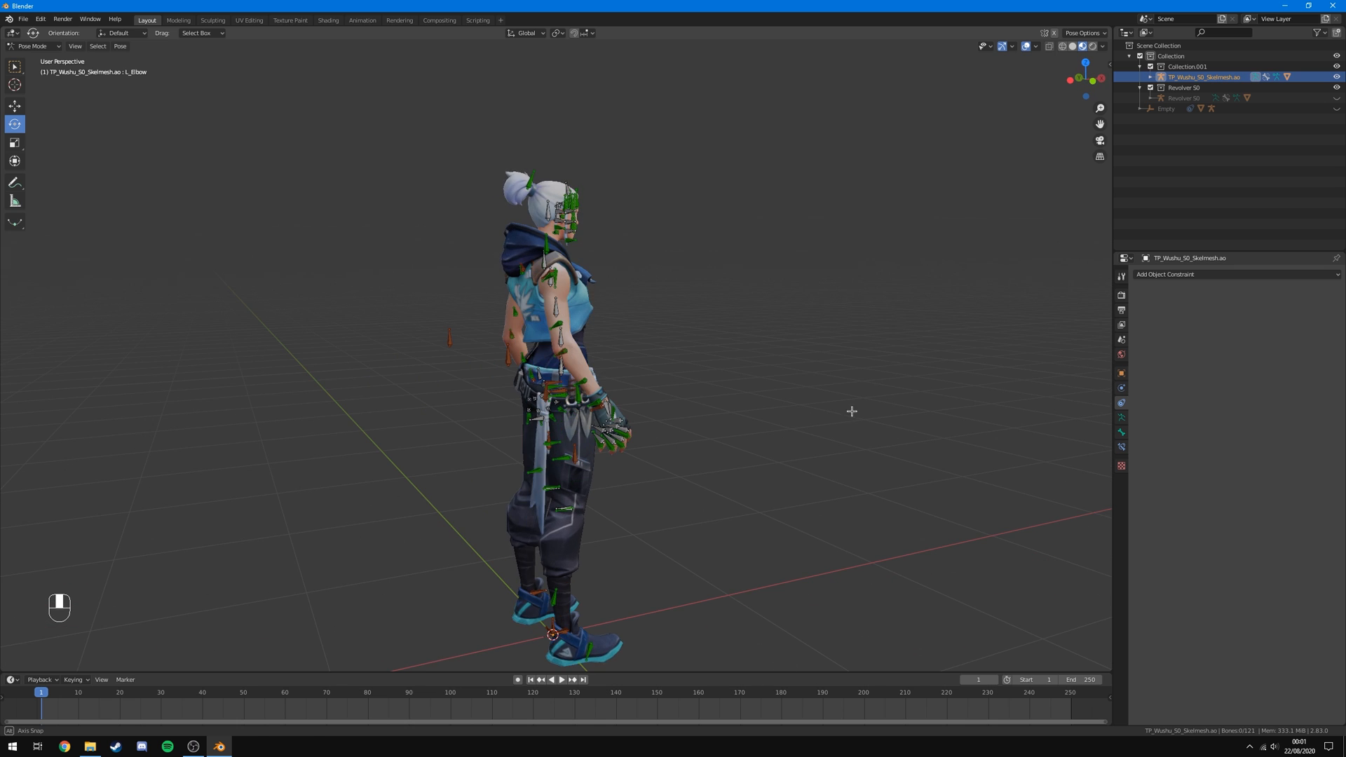
Try rotating the L_Elbow and L_Elbow_Ndl bones at the left elbow to compare their effect.
left_click(560, 324)
middle_click_drag(739, 313, 586, 320)
left_click(701, 316)
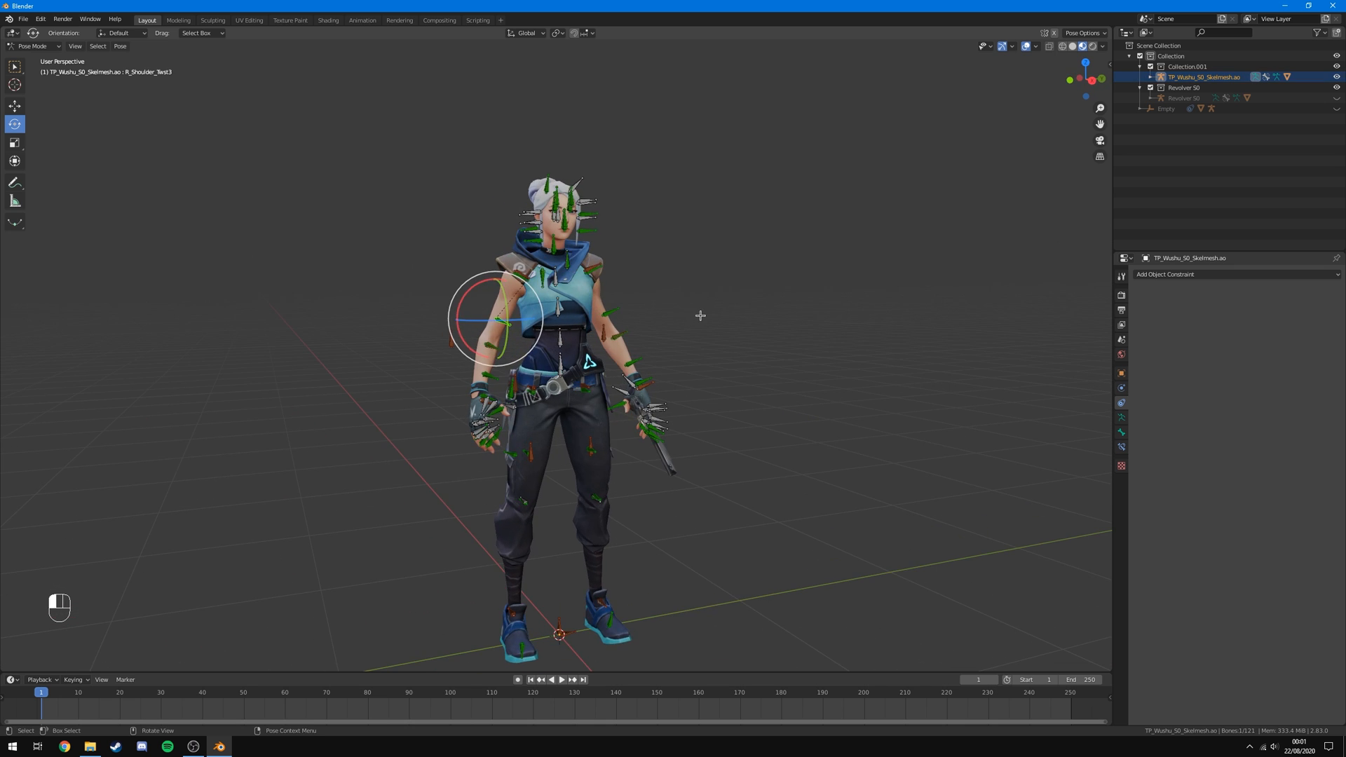
middle_click_drag(804, 314, 647, 329)
scroll(796, 398, "up", 5)
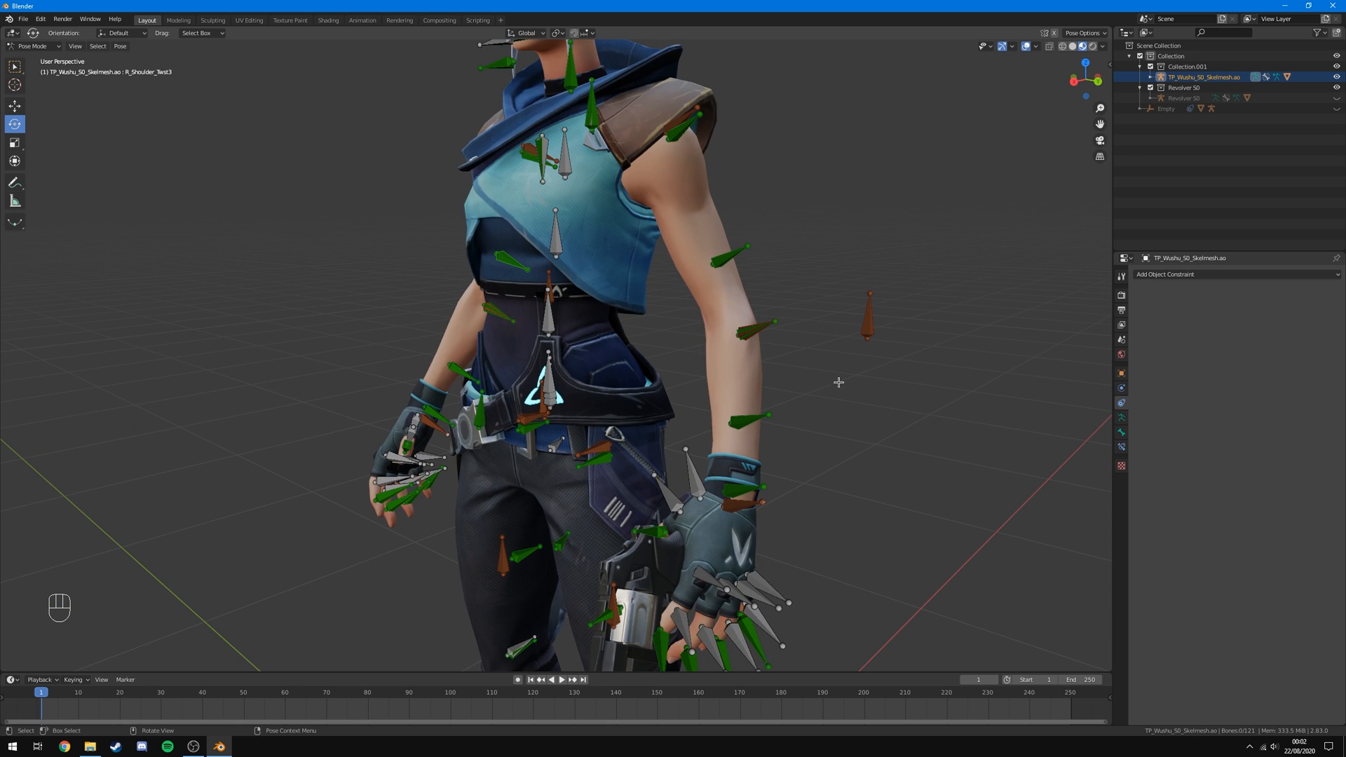
scroll(671, 385, "up", 6)
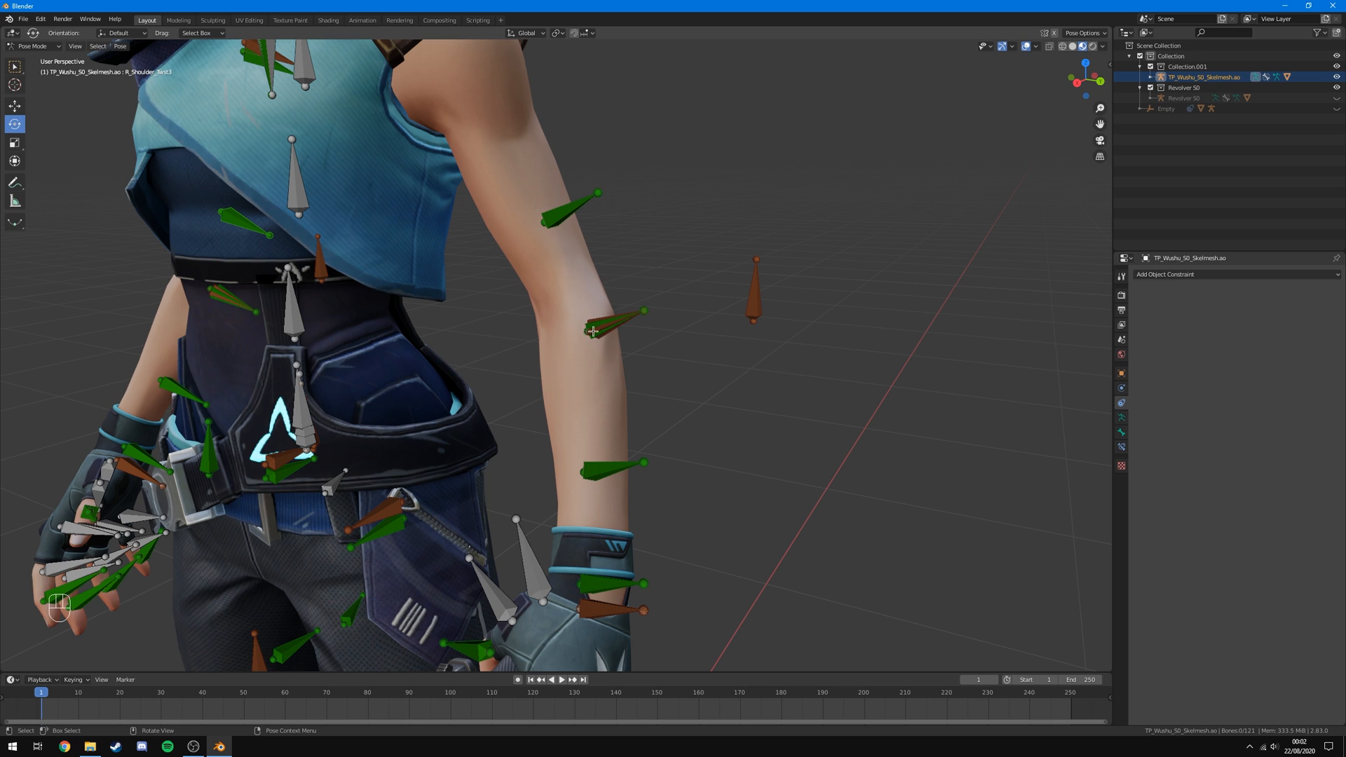
scroll(692, 322, "down", 1)
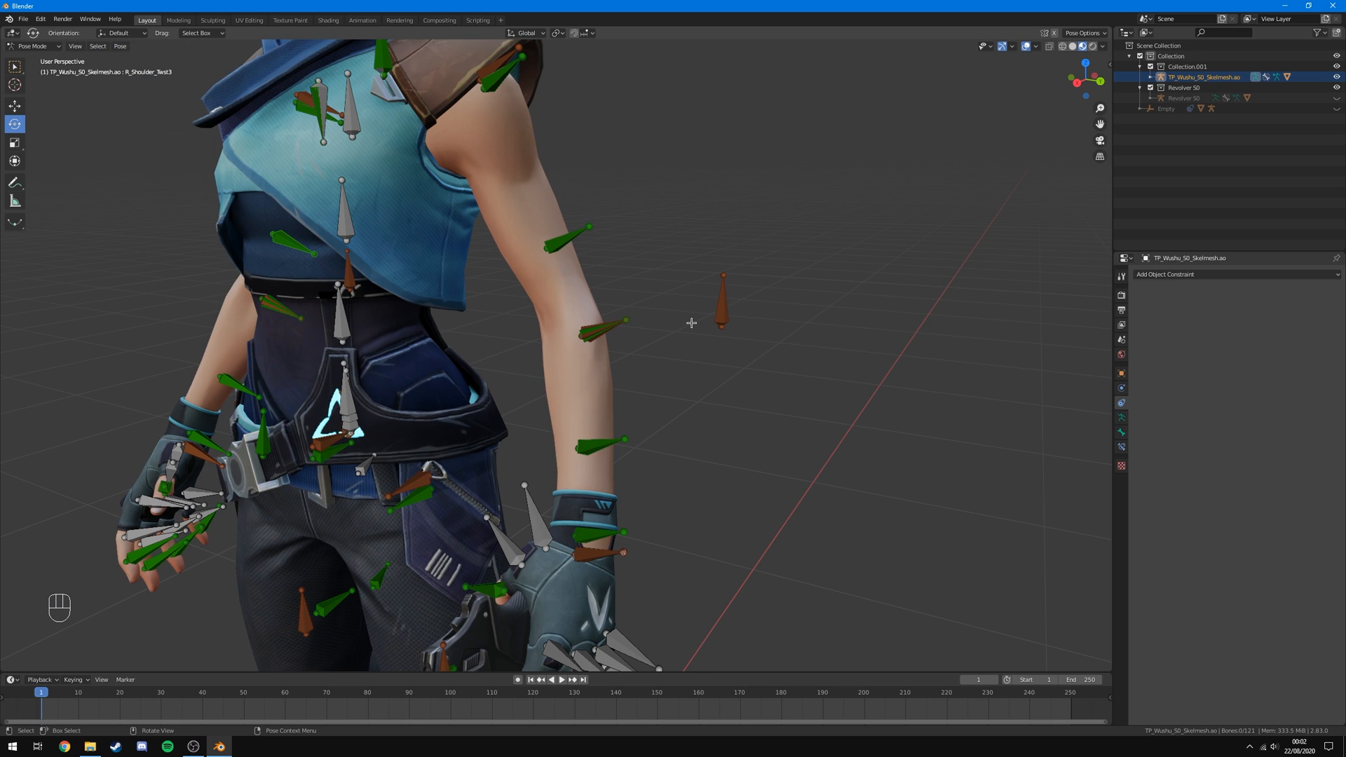
left_click(594, 331)
middle_click_drag(594, 331, 560, 325)
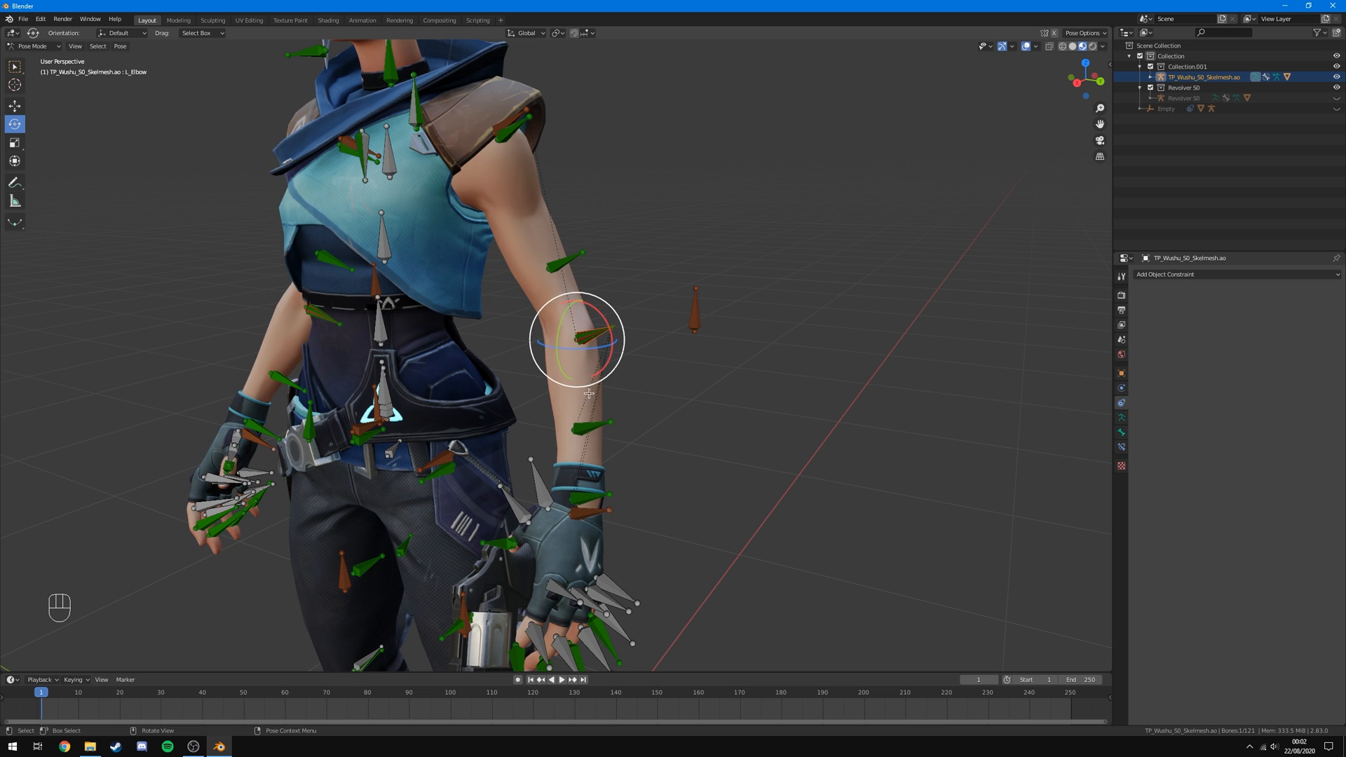
left_click_drag(560, 382, 593, 273)
key("ctrl+z")
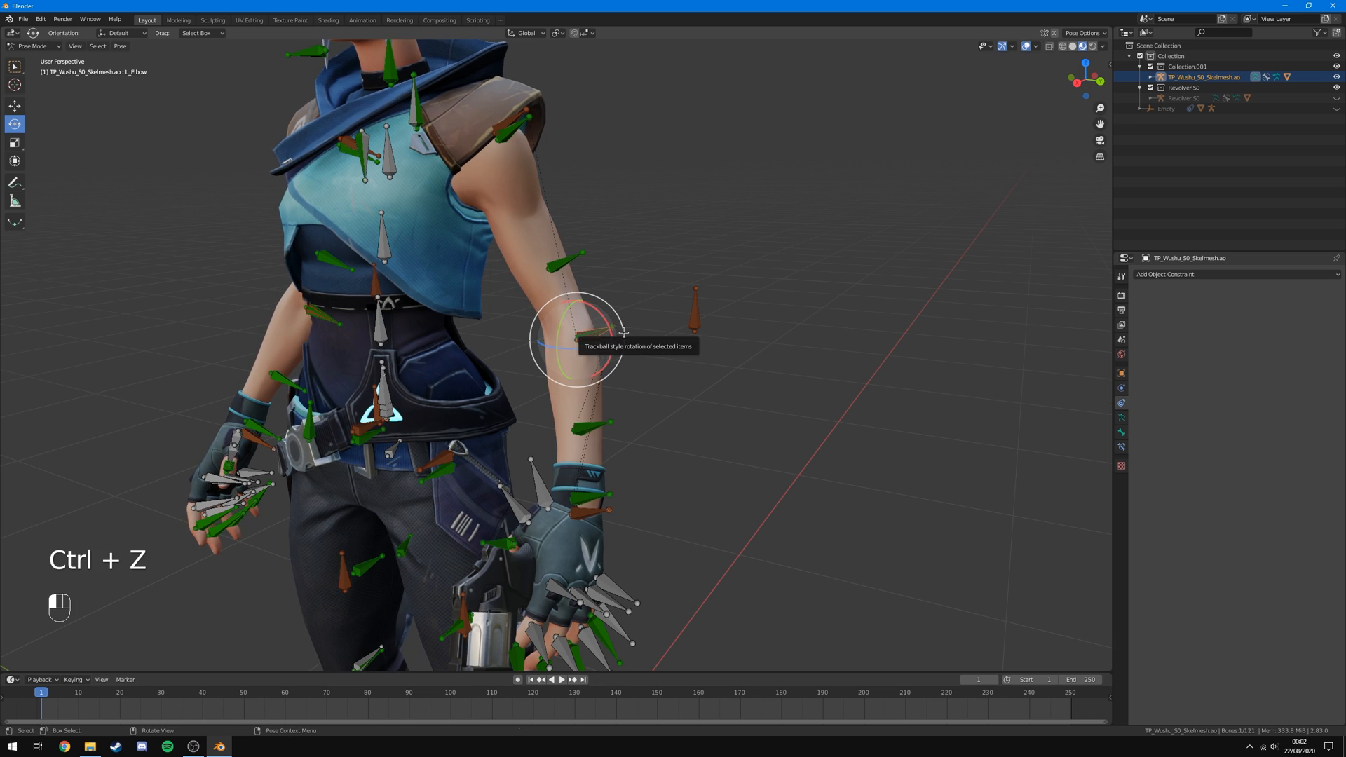
left_click_drag(604, 313, 581, 269)
key("ctrl+z")
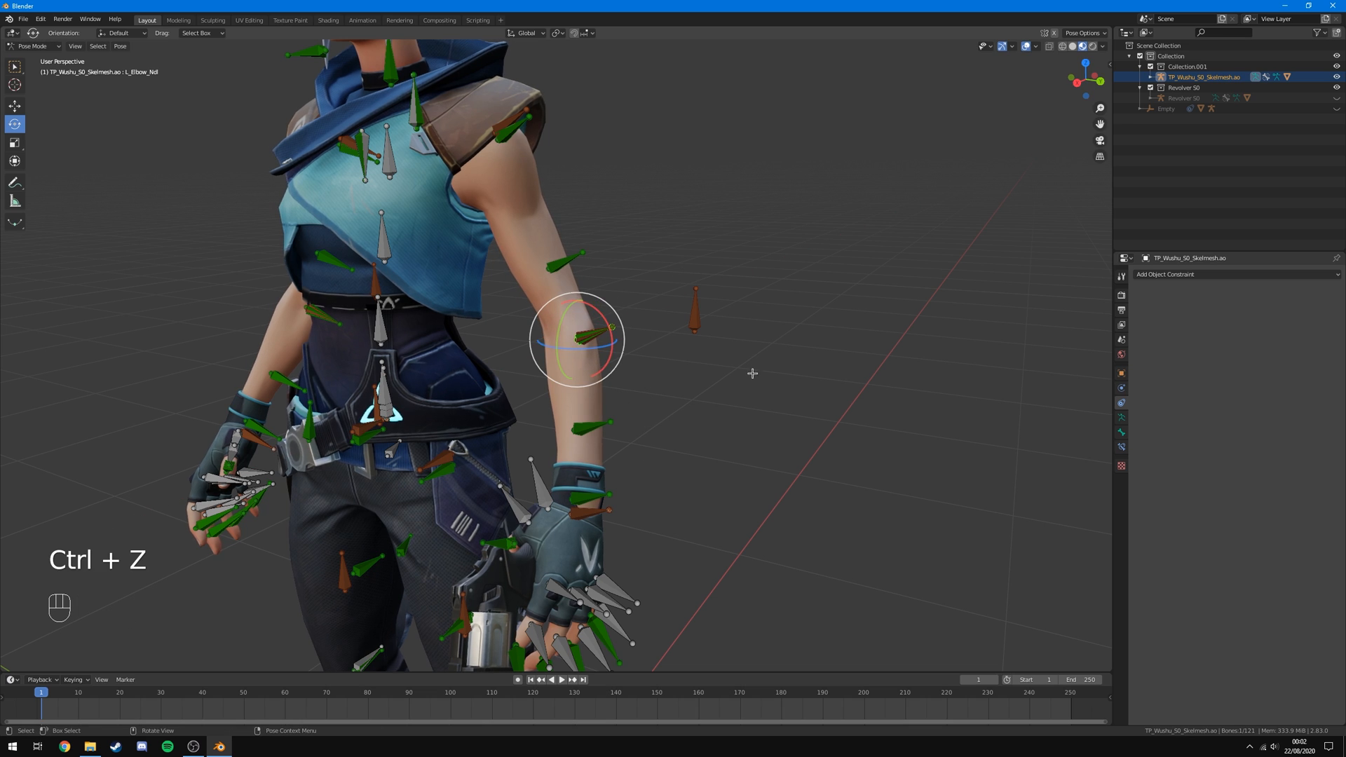
Hide the L_Elbow_Ndl and R_Elbow_Ndl helper bones.
left_click(672, 340)
left_click(595, 334)
key("h")
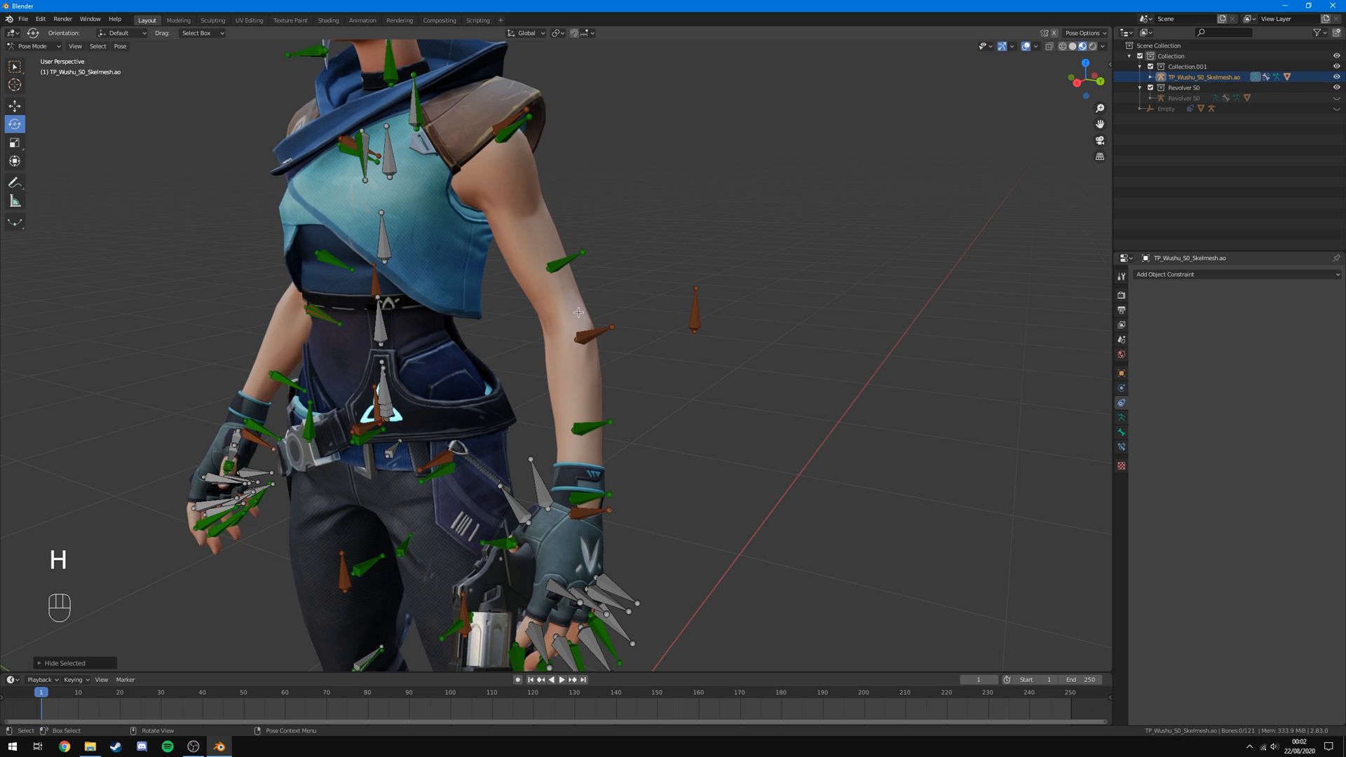
middle_click_drag(579, 312, 491, 317)
left_click(272, 335)
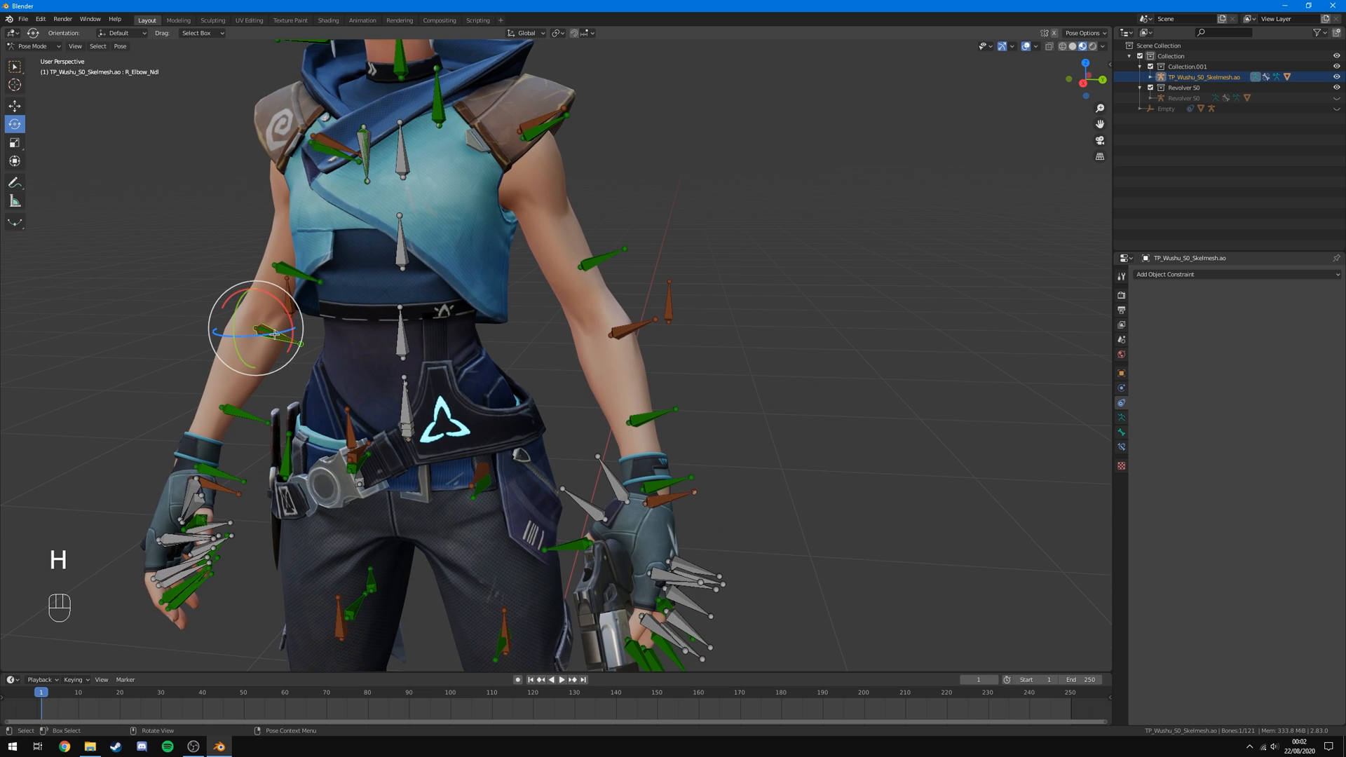
key("h")
Box-select and hide the hand and finger bones of both hands.
scroll(274, 335, "down", 1)
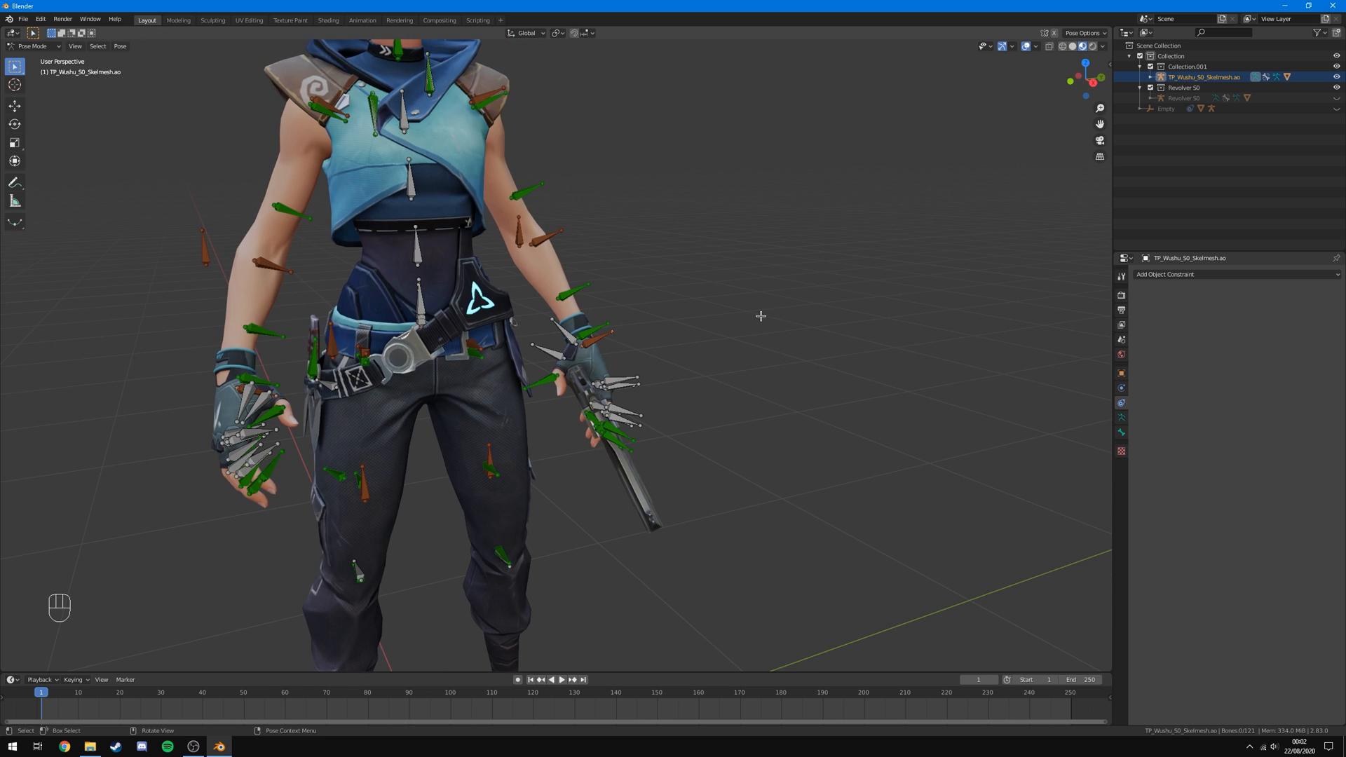
left_click_drag(761, 316, 523, 477)
key("h")
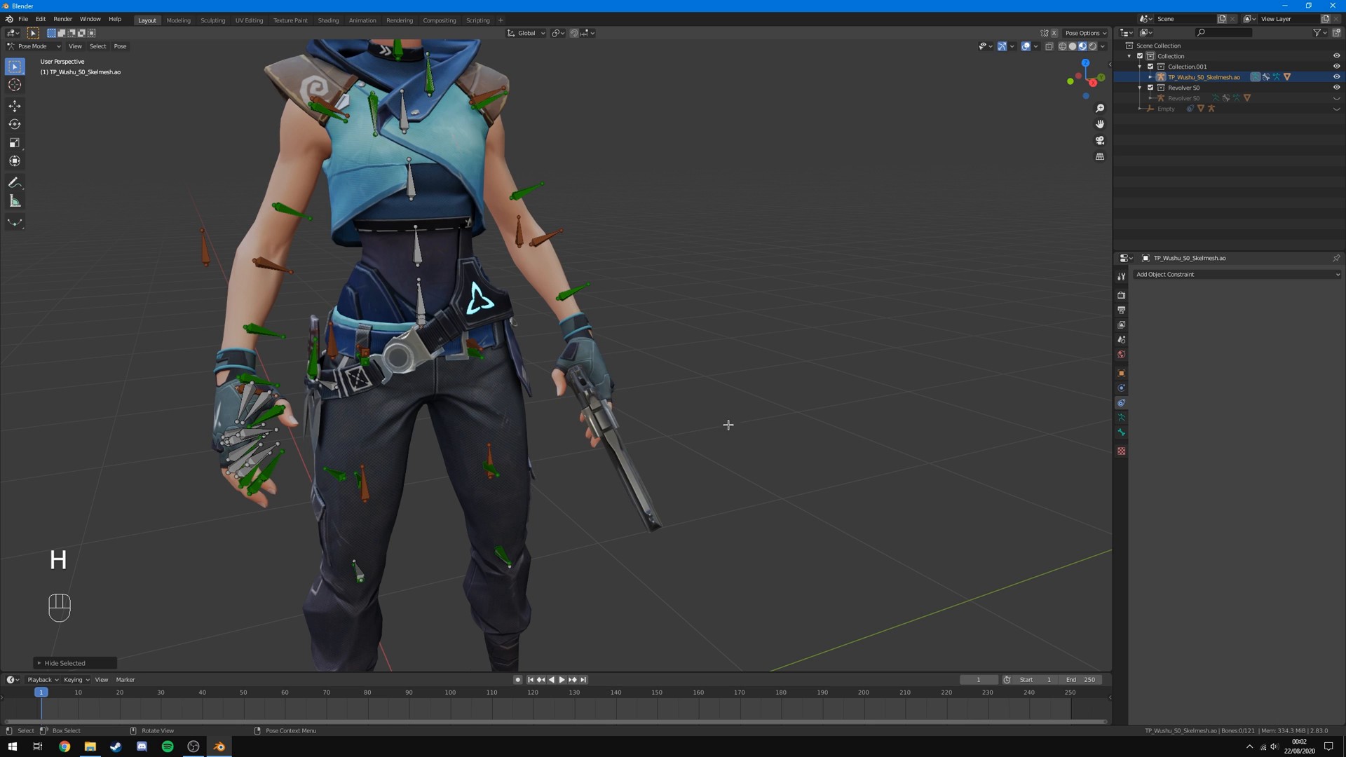
middle_click_drag(728, 425, 714, 425)
left_click_drag(153, 347, 282, 509)
key("h")
Hide the face and hair bones around the head, along with the R_Shoulder_Twist1 bone and its left counterpart.
middle_click_drag(148, 444, 163, 453)
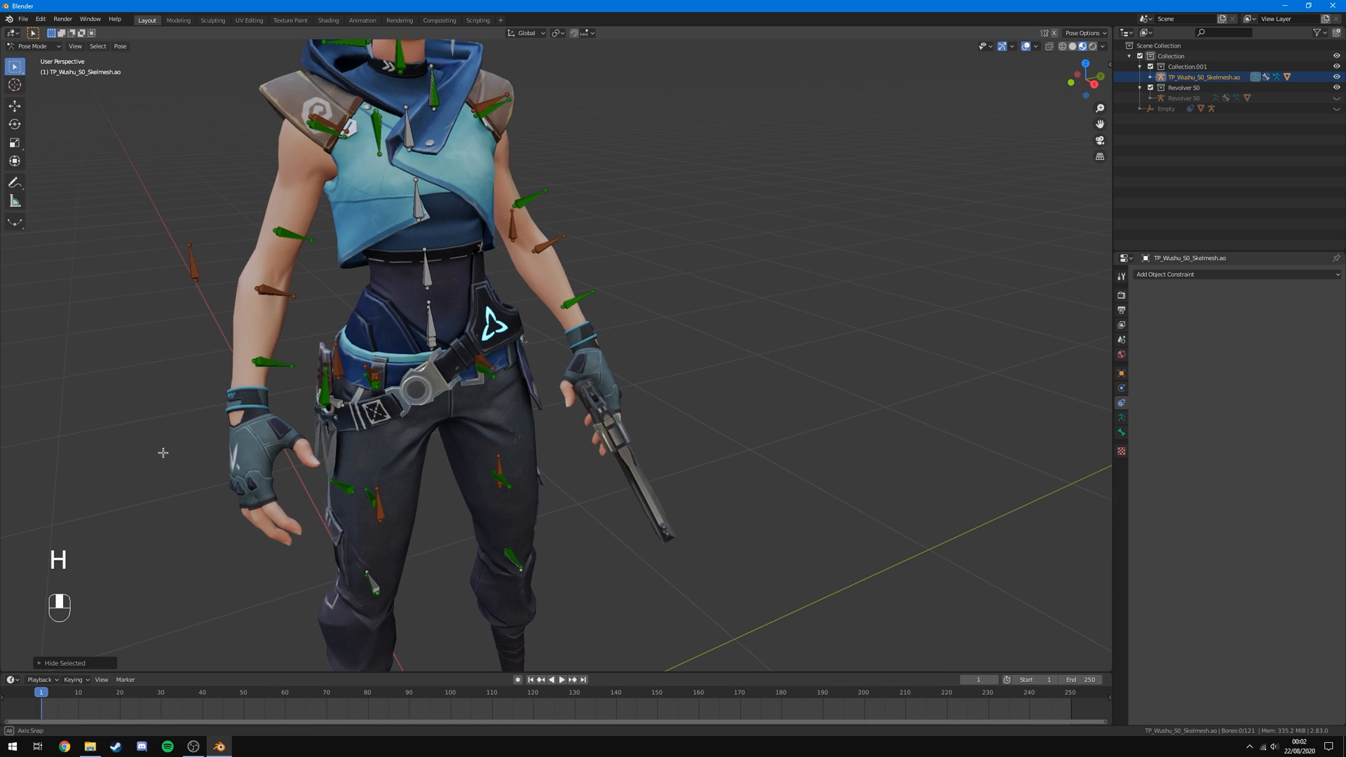
left_click_drag(399, 160, 571, 253)
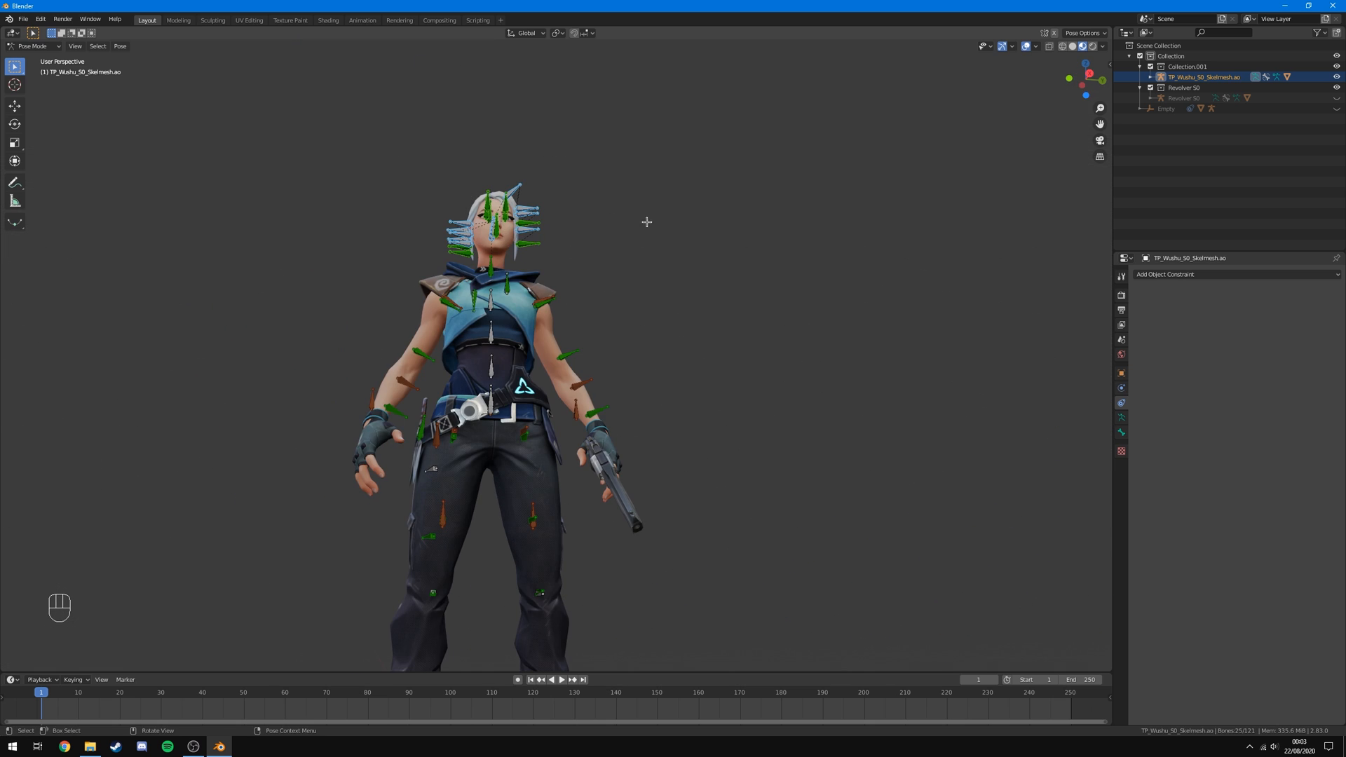
key("h")
middle_click_drag(620, 211, 580, 264)
scroll(580, 264, "up", 2)
left_click(547, 280)
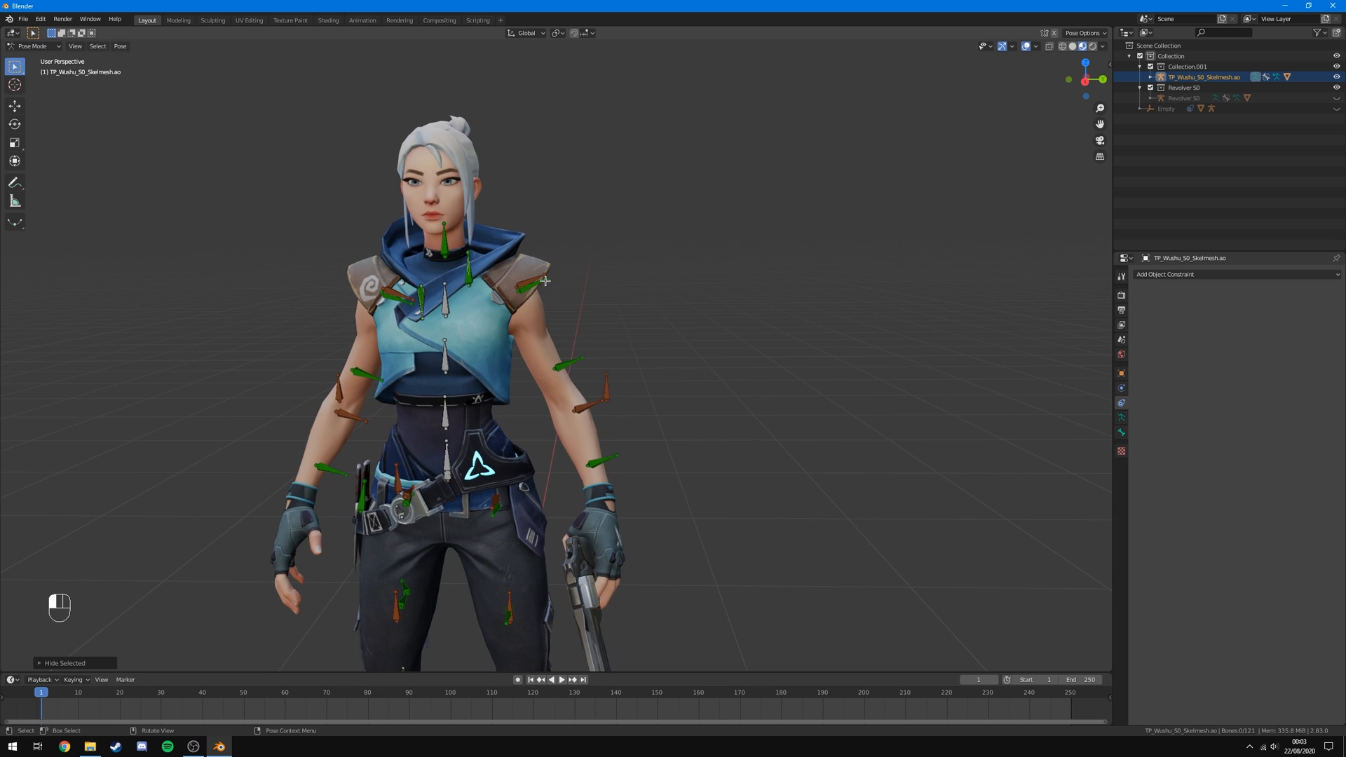
key("h")
left_click(394, 299)
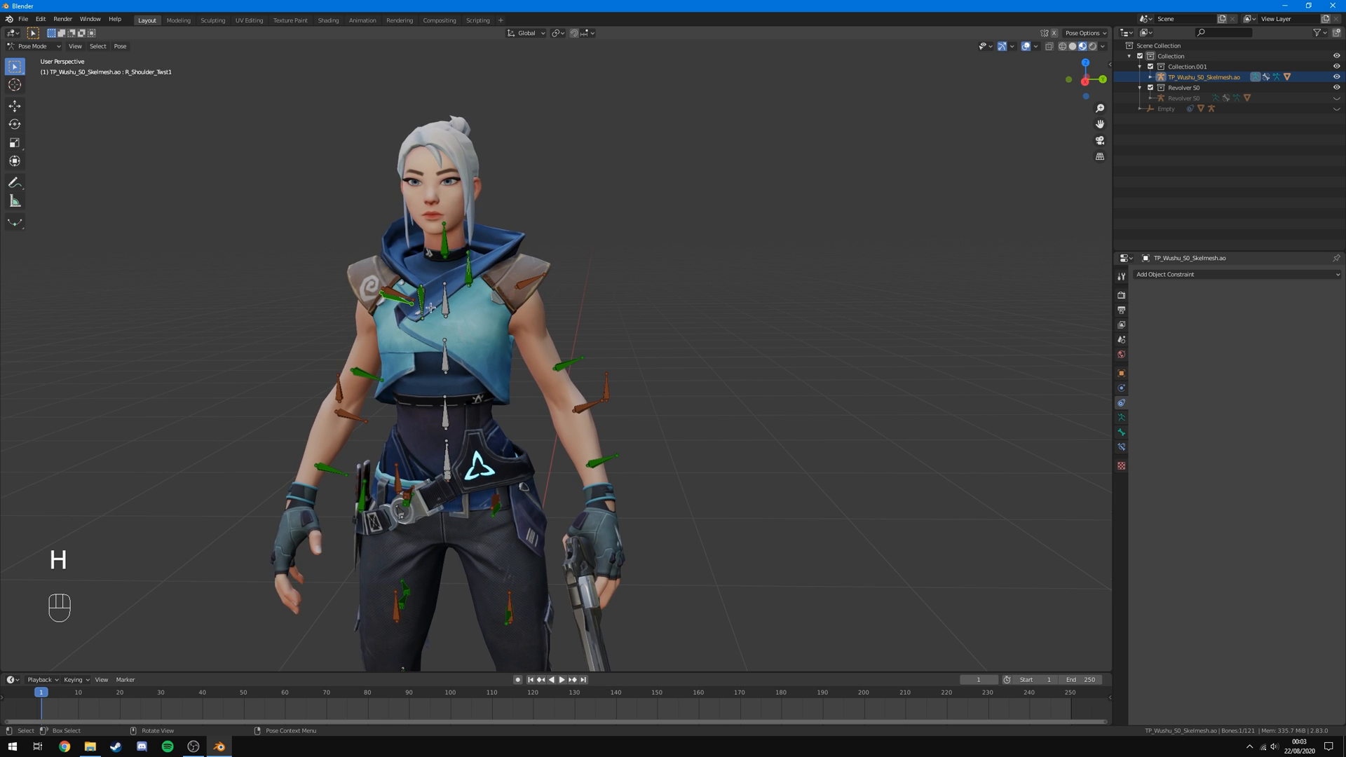
key("h")
Try rotating the Collar bone, undo the rotation, and hide the bone.
scroll(456, 266, "up", 3)
middle_click_drag(421, 241, 470, 241)
left_click(418, 193)
middle_click_drag(418, 193, 435, 187)
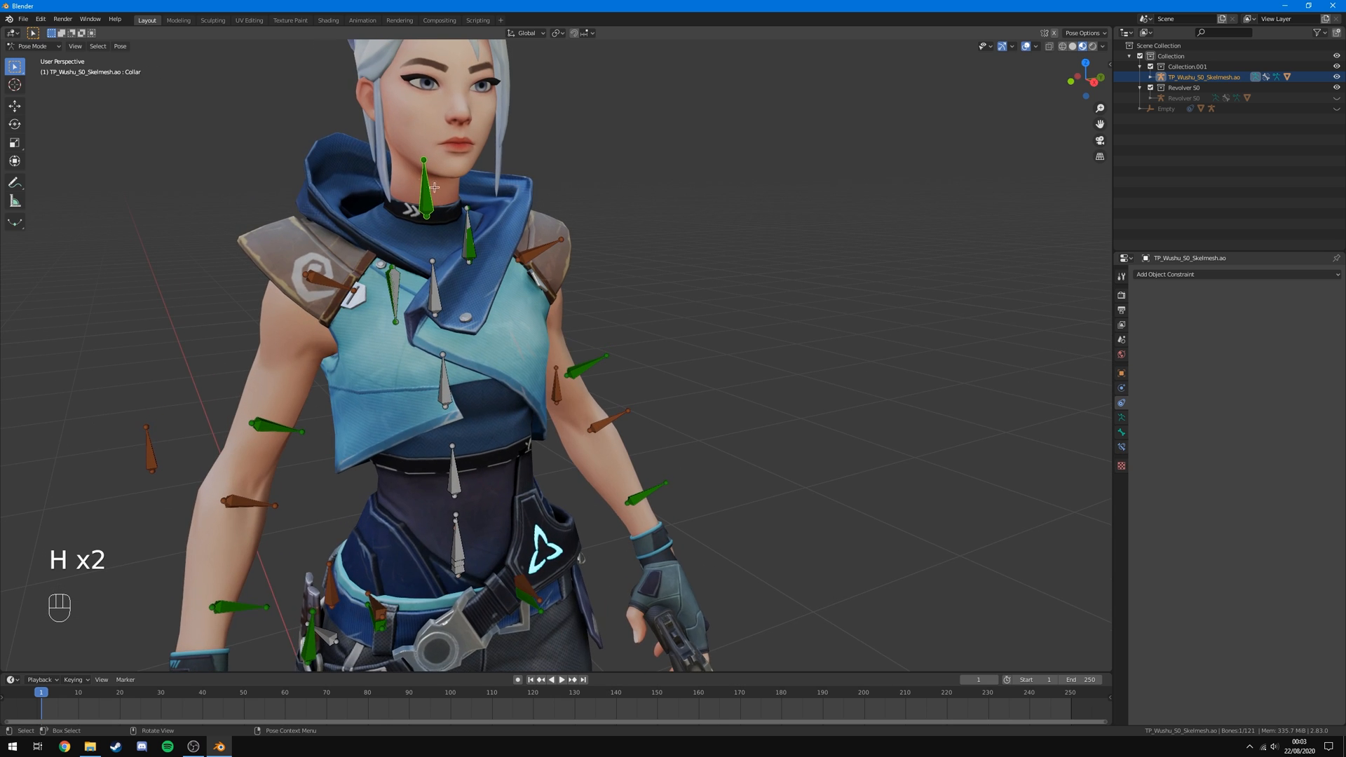
left_click(15, 124)
left_click_drag(437, 187, 421, 200)
key("ctrl+z")
key("h")
Try rotating the Neck bone to test the head's movement, and undo the rotation.
left_click(419, 200)
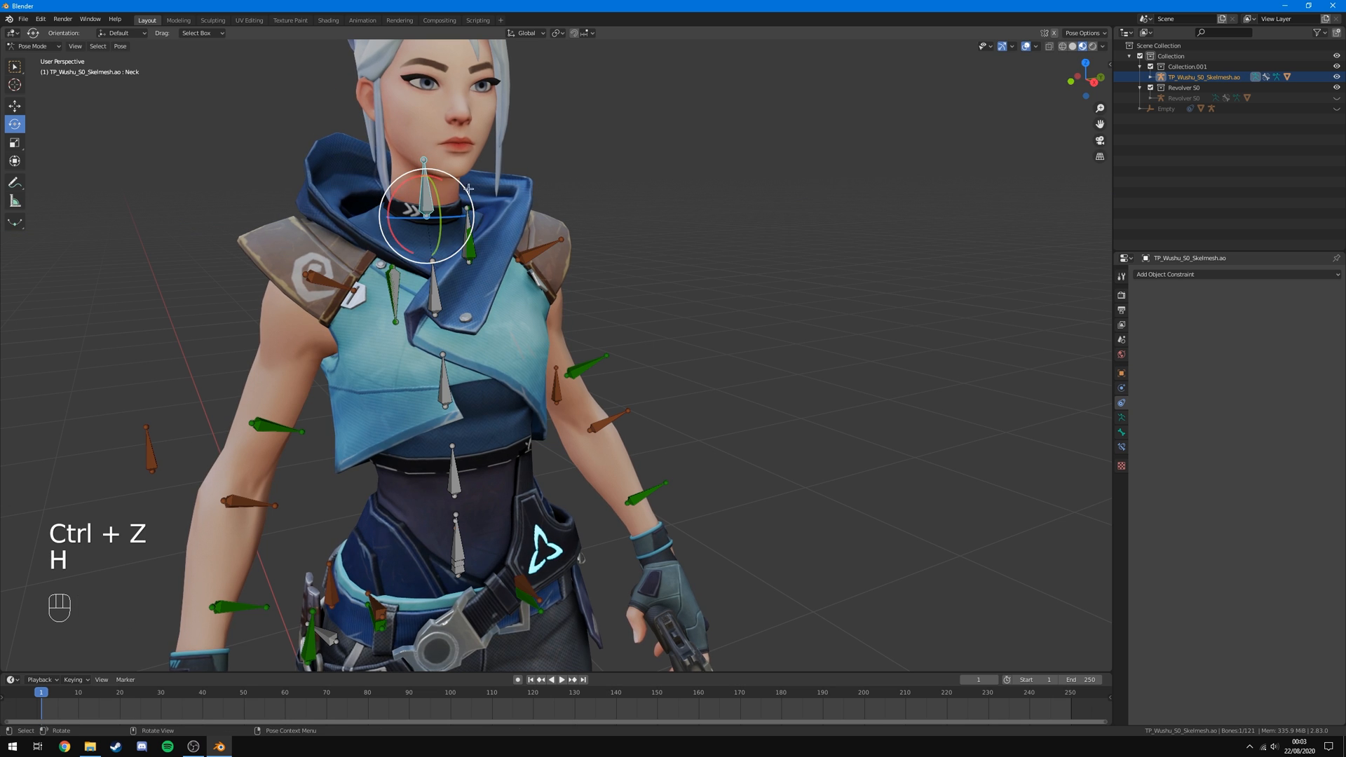
middle_click_drag(621, 194, 498, 198)
left_click_drag(498, 198, 535, 190)
key("ctrl+z")
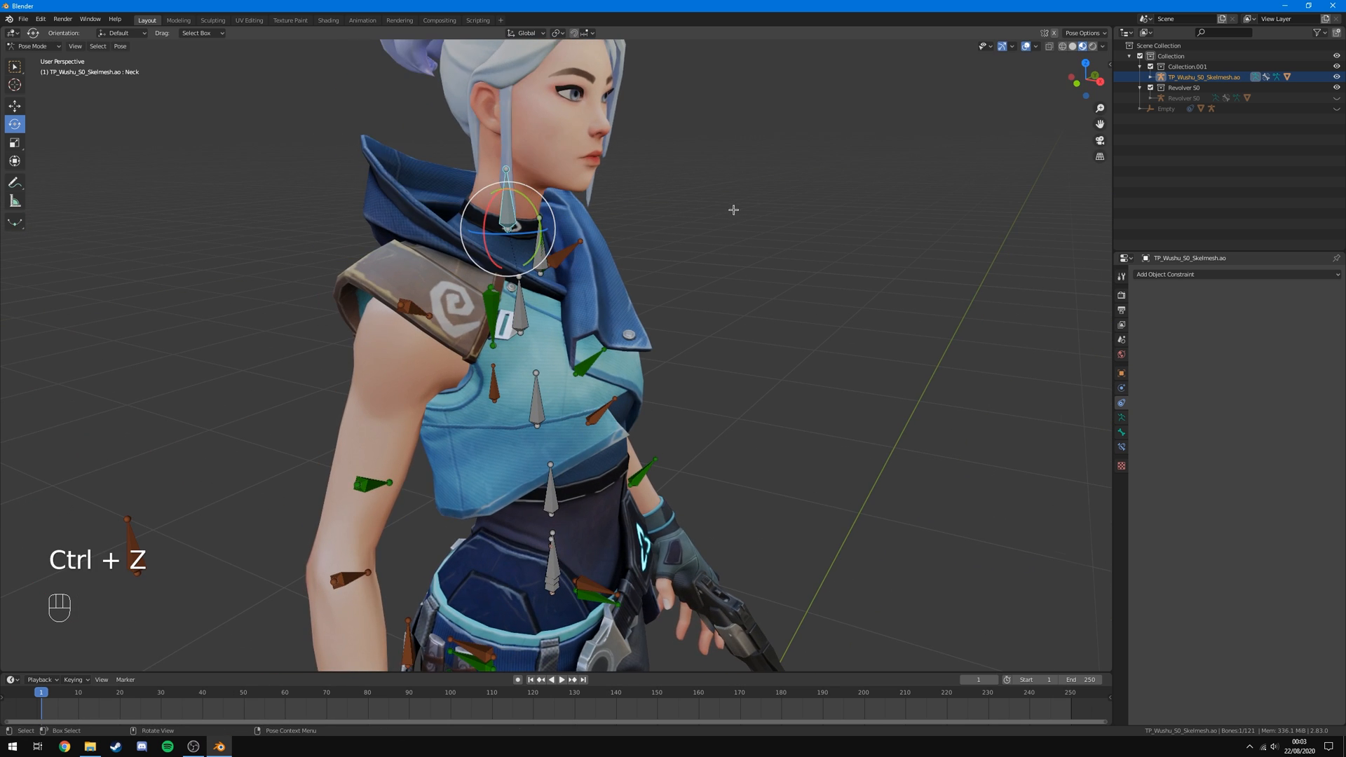
scroll(735, 210, "down", 3)
left_click(793, 270)
Test-rotate the green helper bone at the left hip, undo it, and hide the green hip bones on both sides.
middle_click_drag(793, 270, 552, 283)
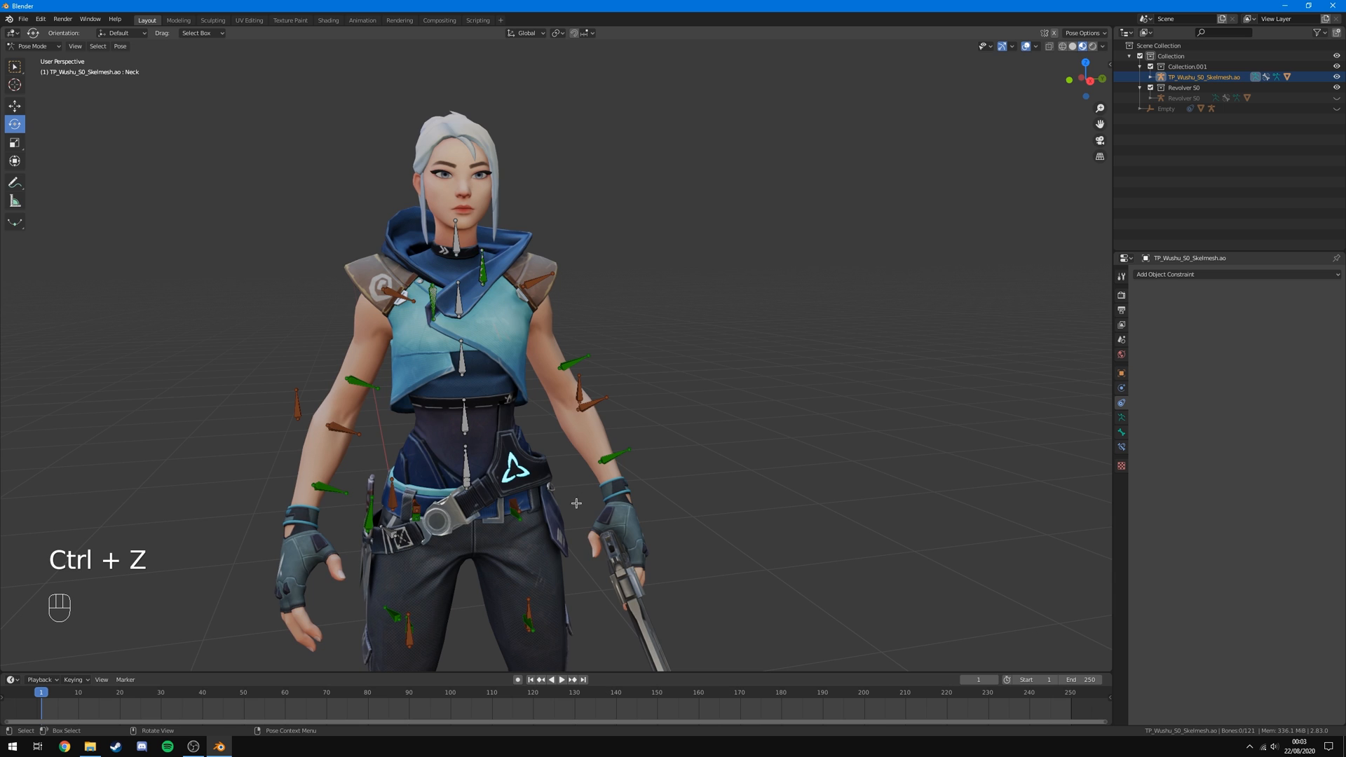
middle_click_drag(552, 544, 505, 337)
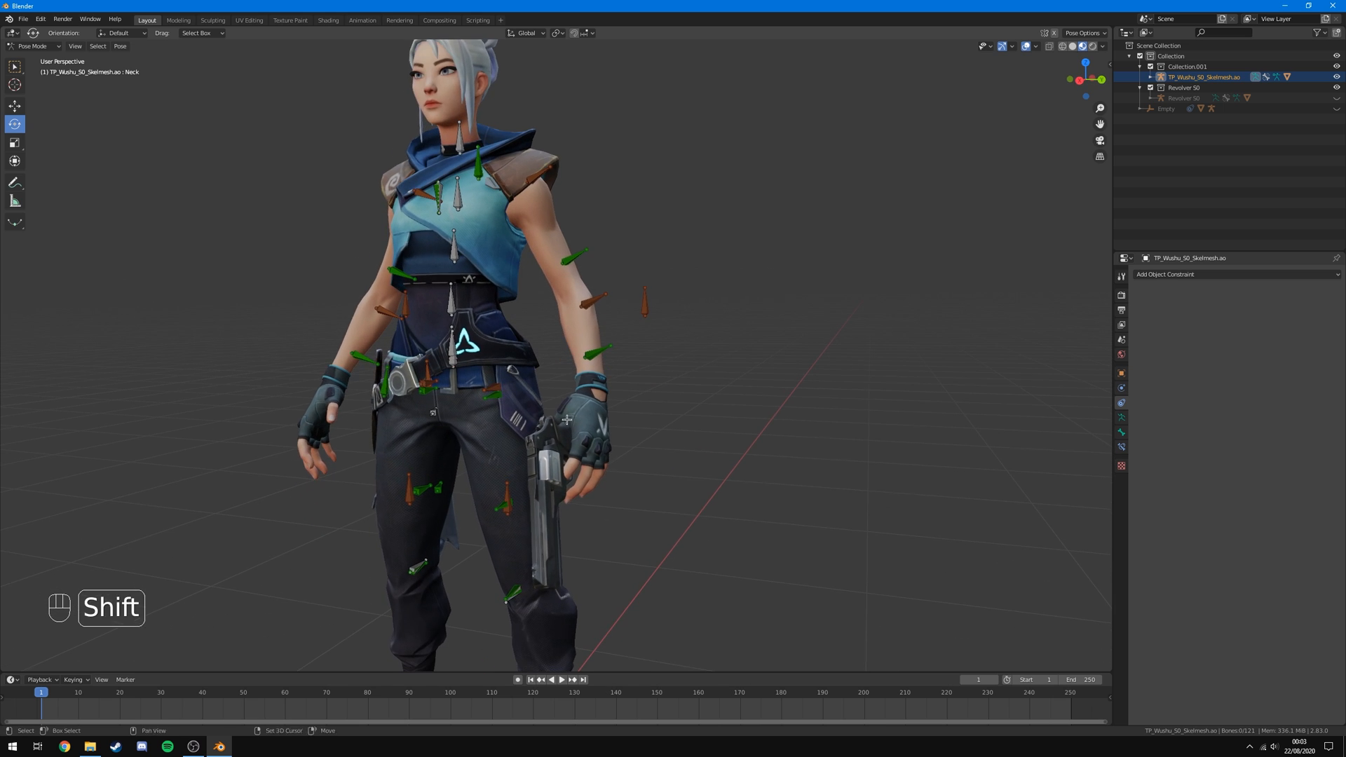
left_click(517, 394)
left_click_drag(535, 394, 579, 407)
key("ctrl+z")
key("h")
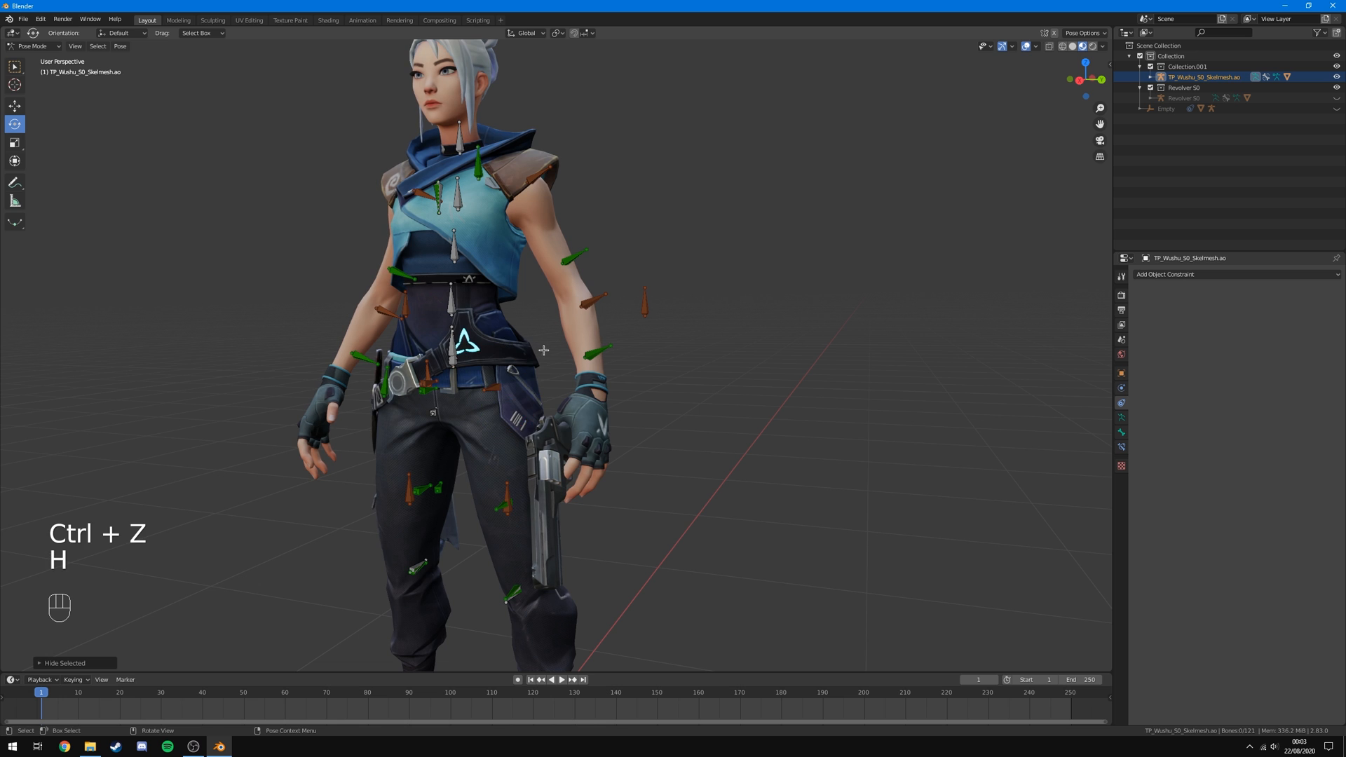
left_click(423, 394)
middle_click_drag(424, 394, 484, 446)
key("h")
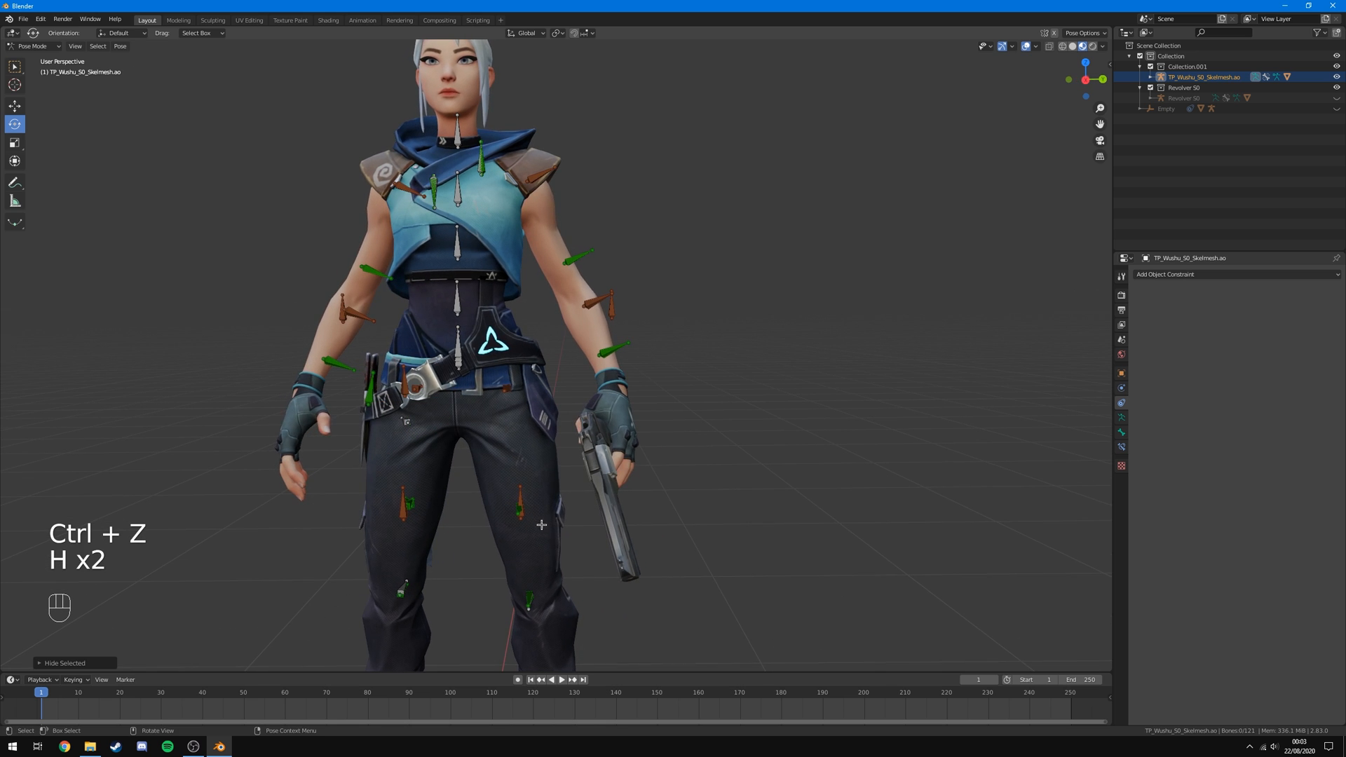
Hide the green helper bones on both thighs.
middle_click_drag(541, 524, 491, 557)
left_click(475, 525)
key("h")
key("h")
Try rotating the R_Sash_01 and R_Sash_Base bones to test the sash's movement.
middle_click_drag(449, 491, 579, 445)
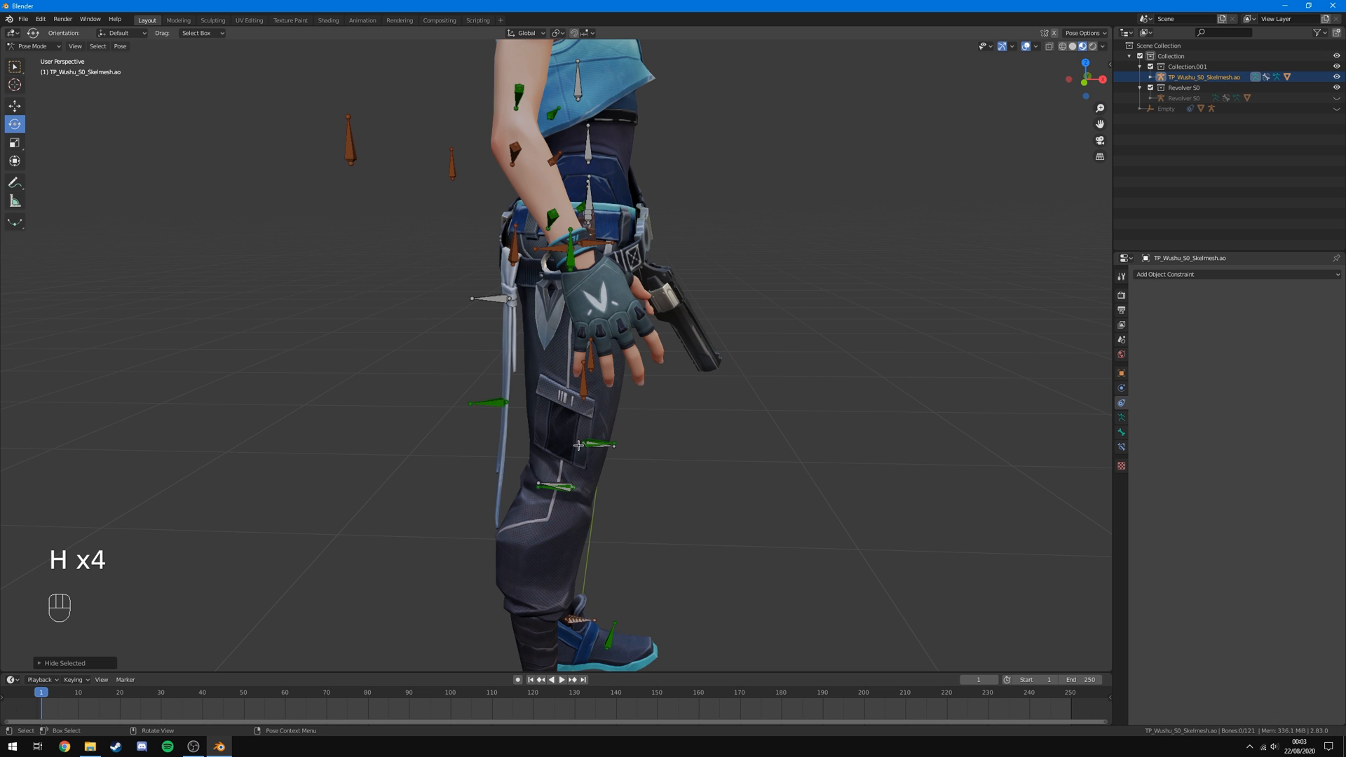
left_click(496, 406)
mouse_move(536, 385)
left_mouse_down()
mouse_move(551, 422)
mouse_move(544, 368)
left_mouse_up()
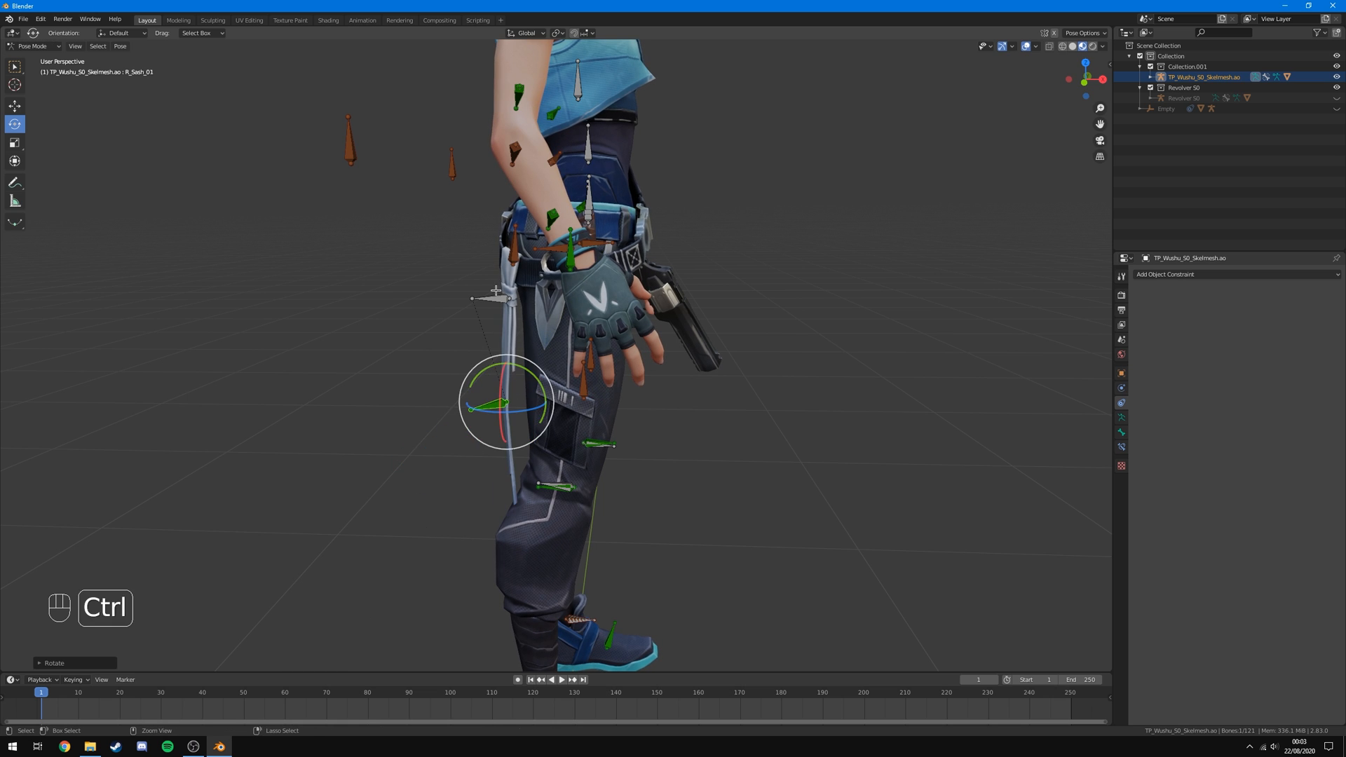
key("ctrl+z")
left_click(494, 297)
left_click_drag(539, 272, 547, 309)
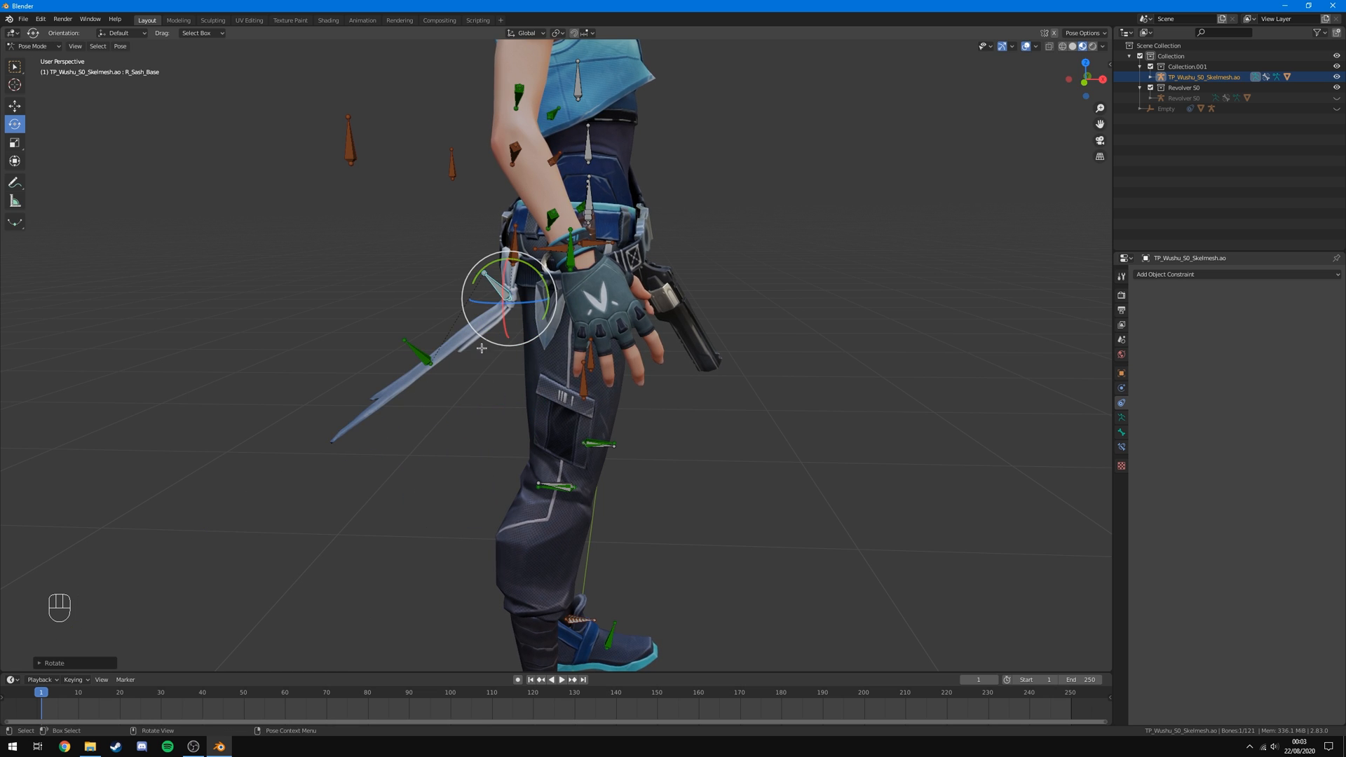
key("ctrl+z")
Hide the green helper bones at both knees, L_Knee_Ndl and R_Knee_Ndl.
middle_click_drag(854, 376, 617, 428)
left_click(574, 449)
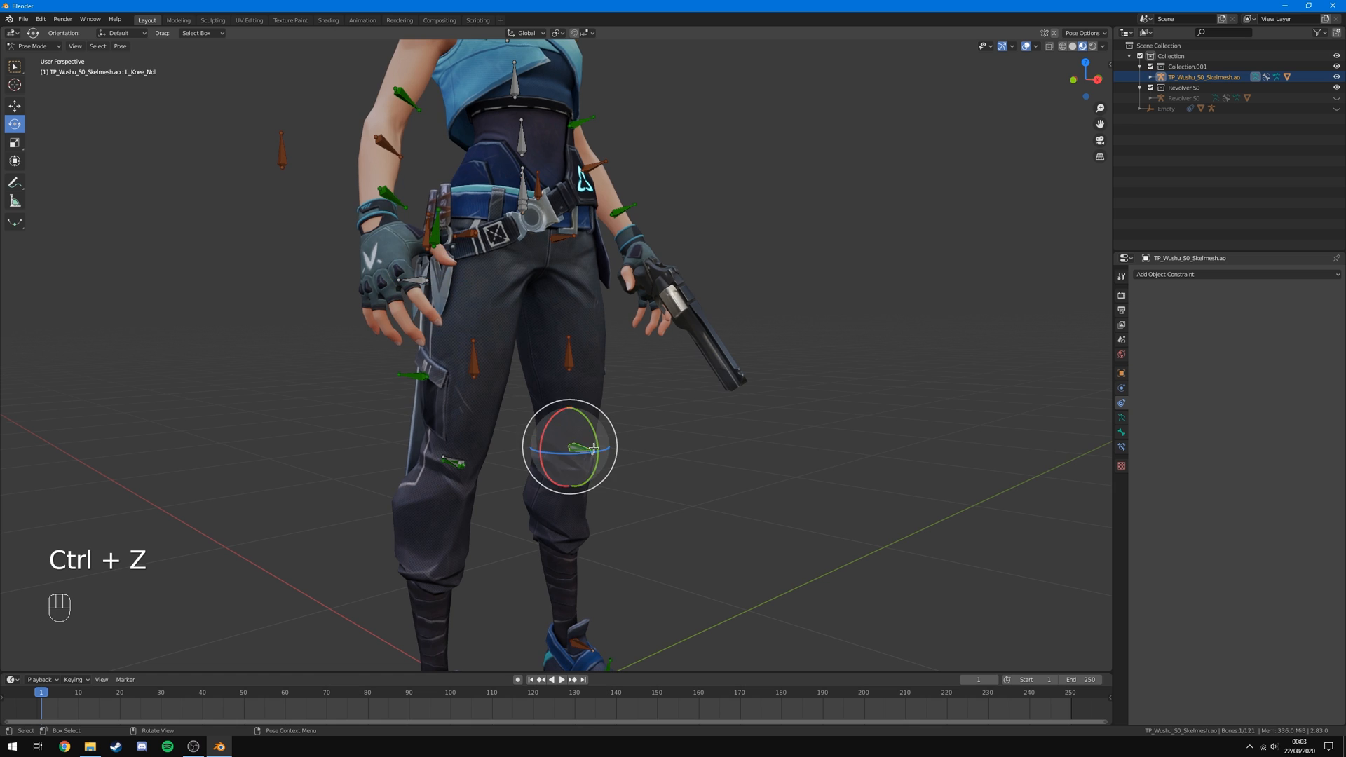
key("h")
left_click(454, 463)
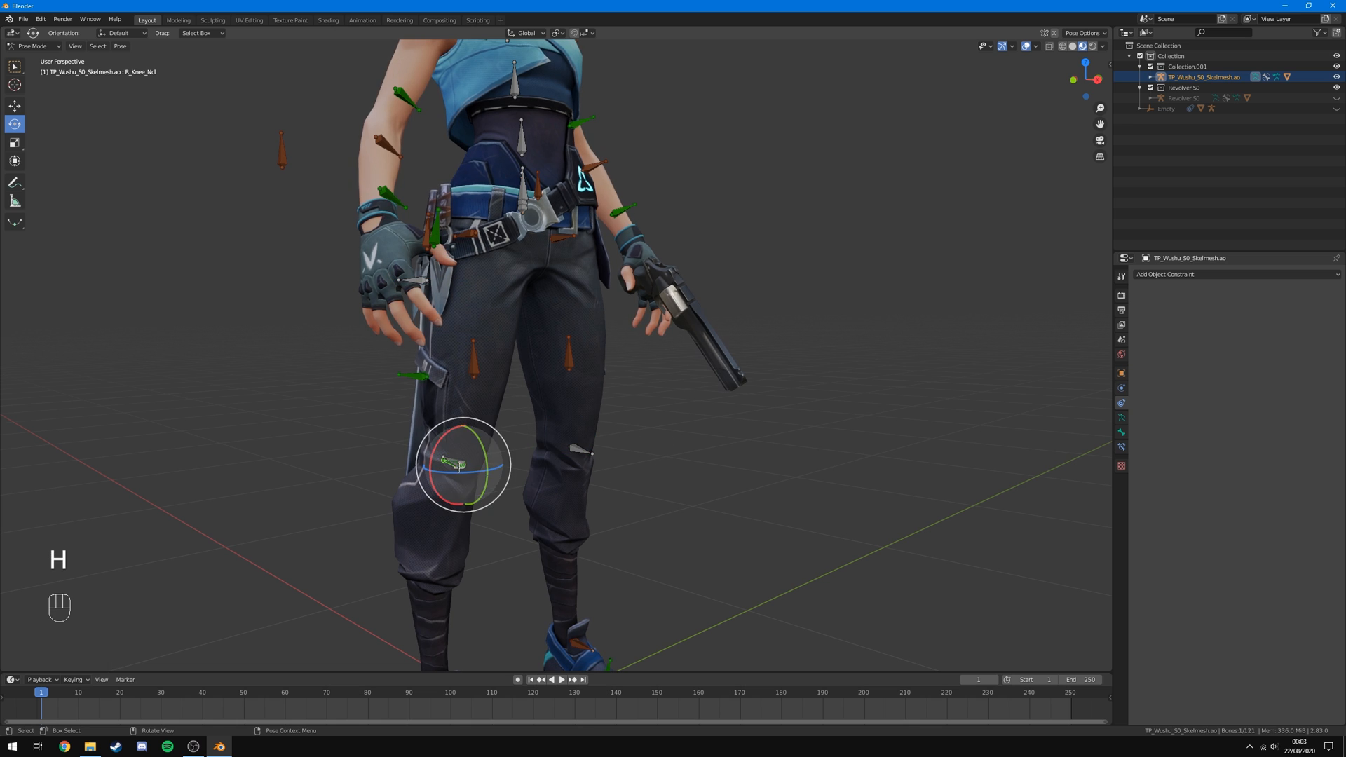
key("h")
Try rotating the left knee bone to test the leg's movement, and undo the rotations.
left_click(595, 452)
left_click_drag(599, 446, 633, 464)
key("ctrl+z")
middle_click_drag(610, 541, 674, 539)
scroll(670, 526, "down", 2)
left_click_drag(607, 425, 676, 449)
key("ctrl+z")
key("ctrl+z")
middle_click_drag(676, 449, 450, 202)
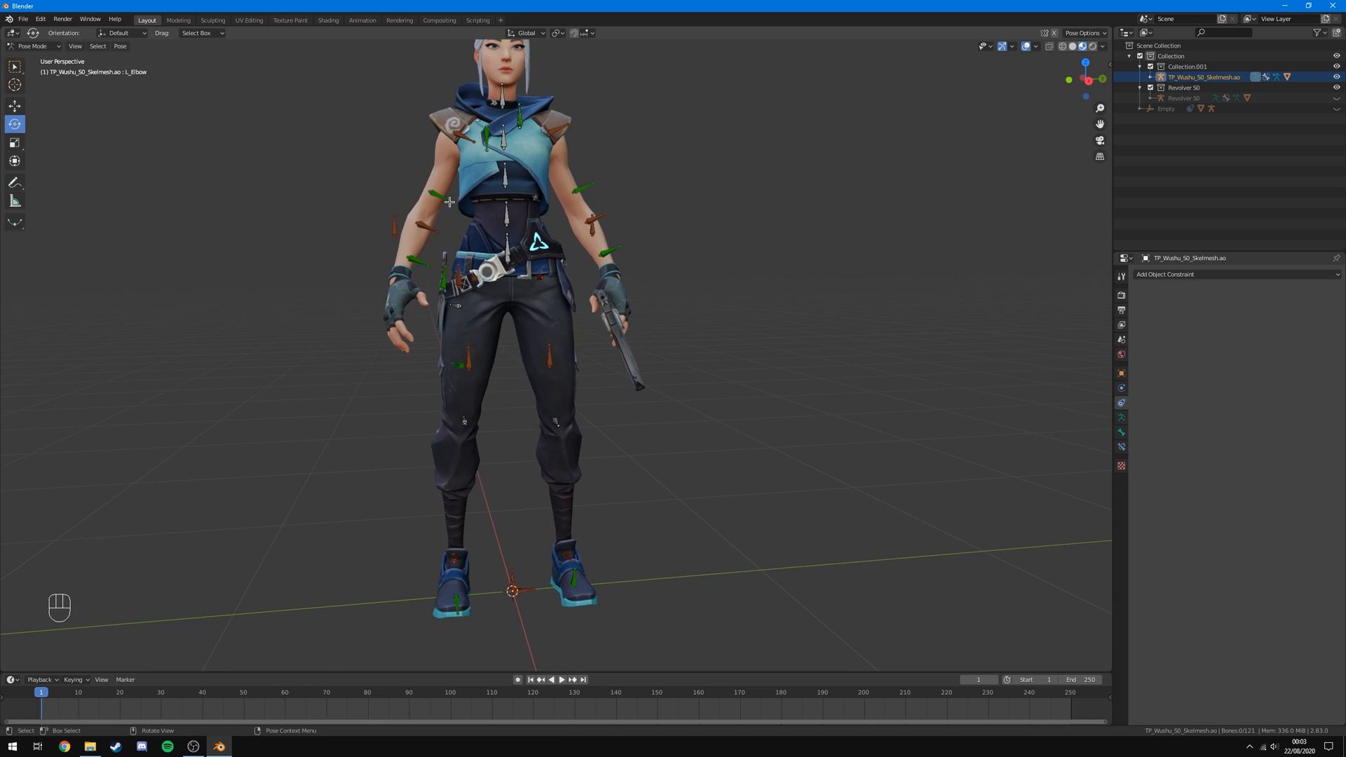
Switch the armature to Object Mode and display its bone names to inspect the labels on the body.
left_click(34, 46)
left_click(31, 58)
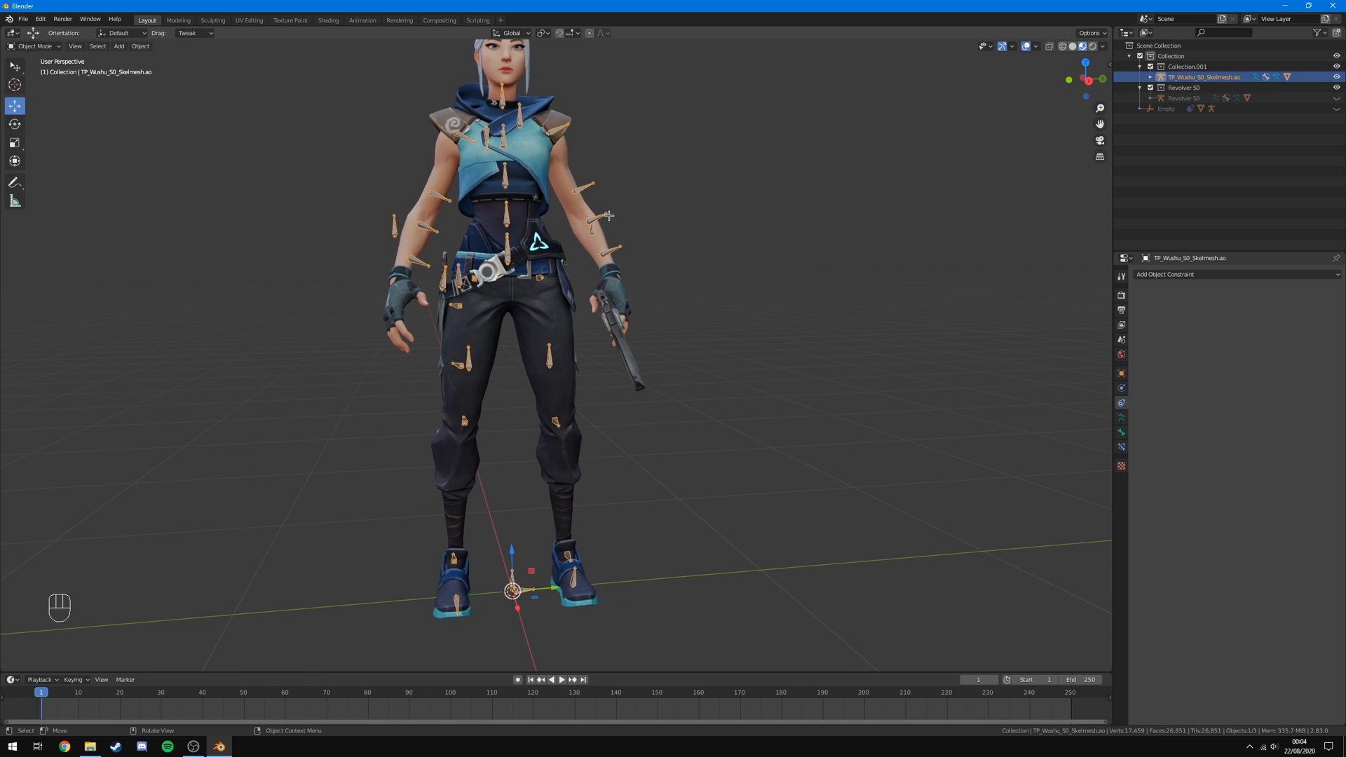
left_click(1121, 420)
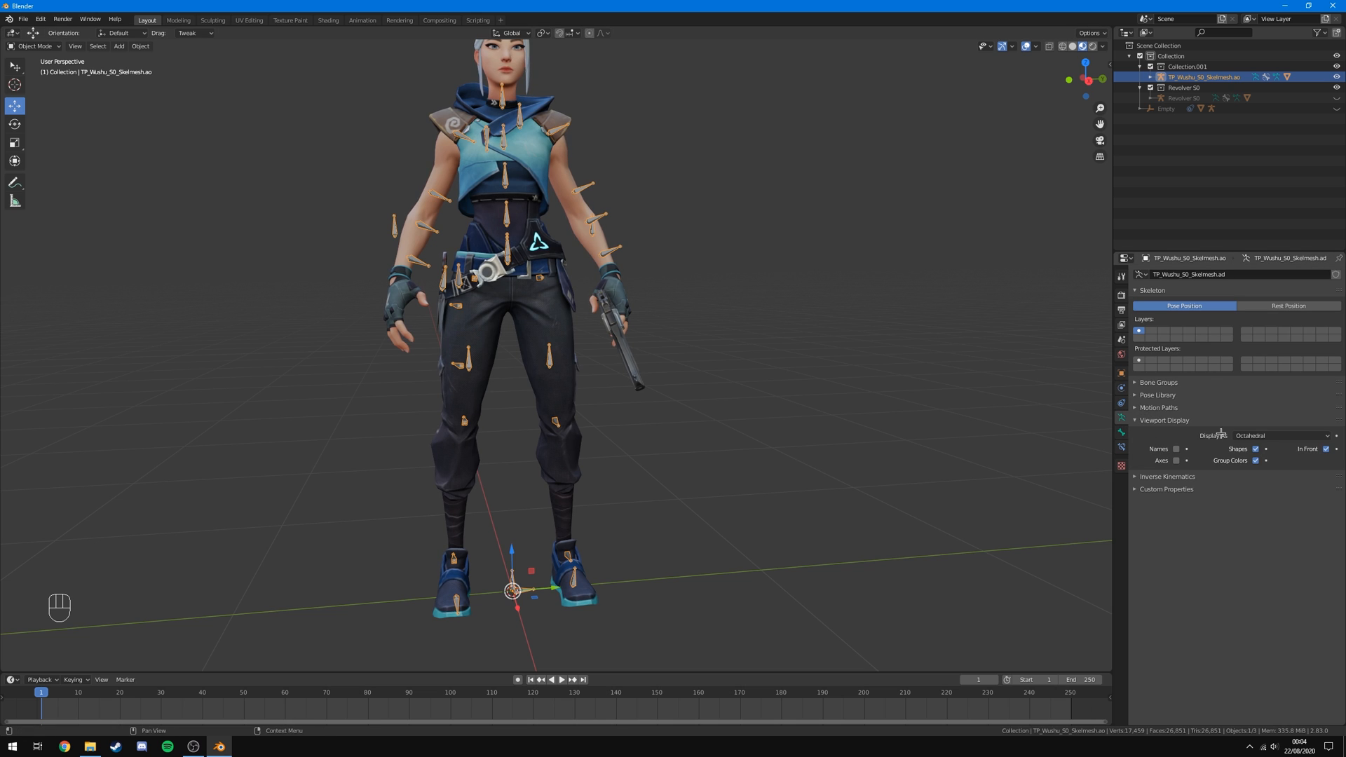
left_click(1178, 450)
scroll(779, 276, "up", 4)
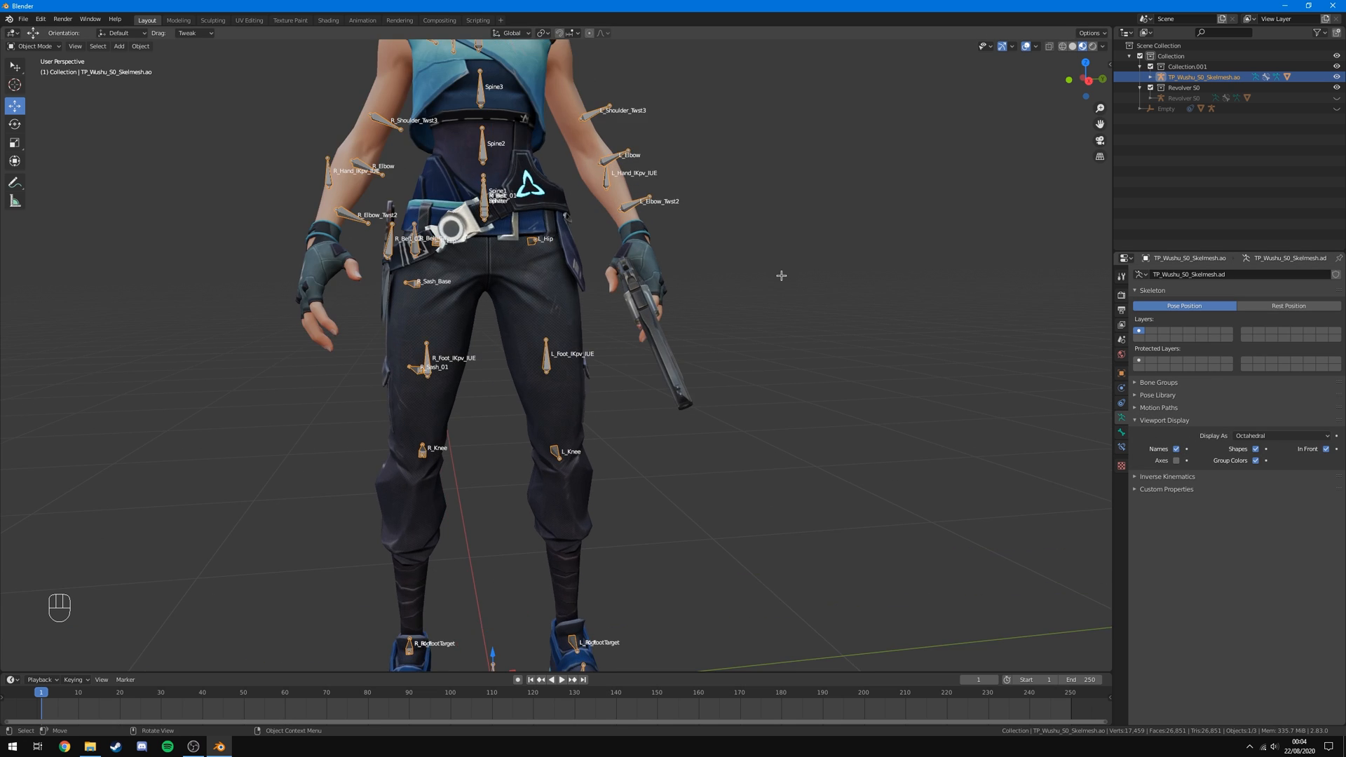
left_click(646, 212)
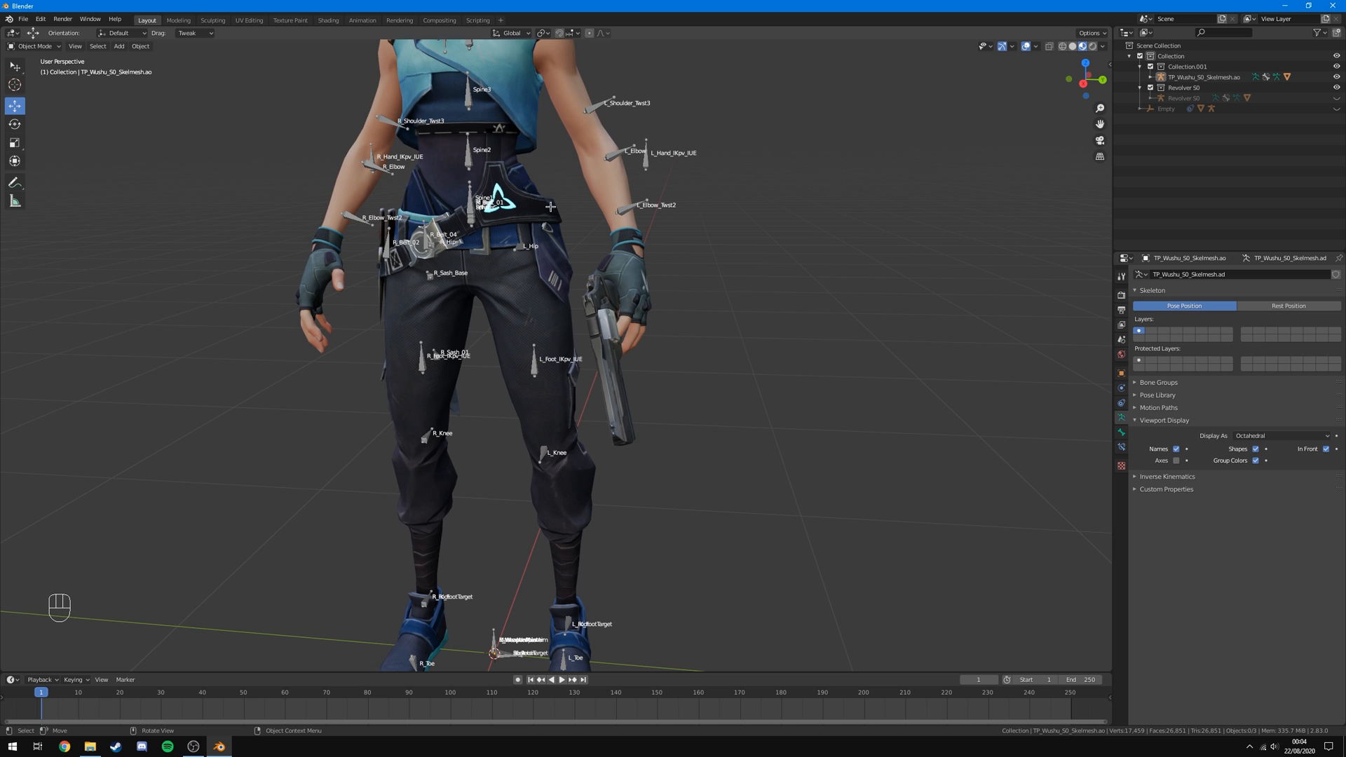
scroll(551, 207, "down", 2)
middle_click_drag(550, 207, 661, 217)
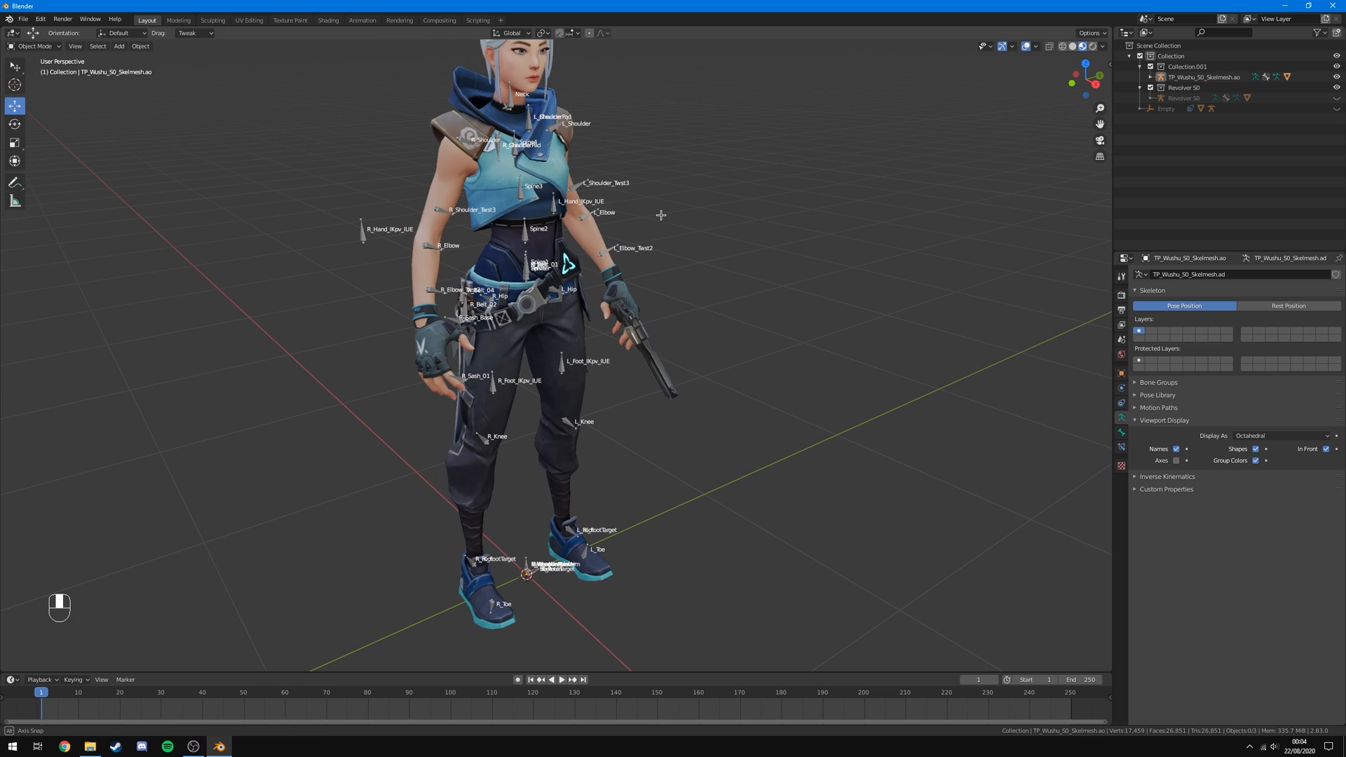
Turn off the bone name display and return the armature to Pose Mode.
left_click(1178, 448)
middle_click_drag(695, 277, 723, 227)
middle_click_drag(722, 227, 782, 317, "shift")
scroll(829, 388, "down", 1)
key("ctrl+Tab")
scroll(829, 387, "up", 1)
middle_click_drag(831, 385, 798, 295, "shift")
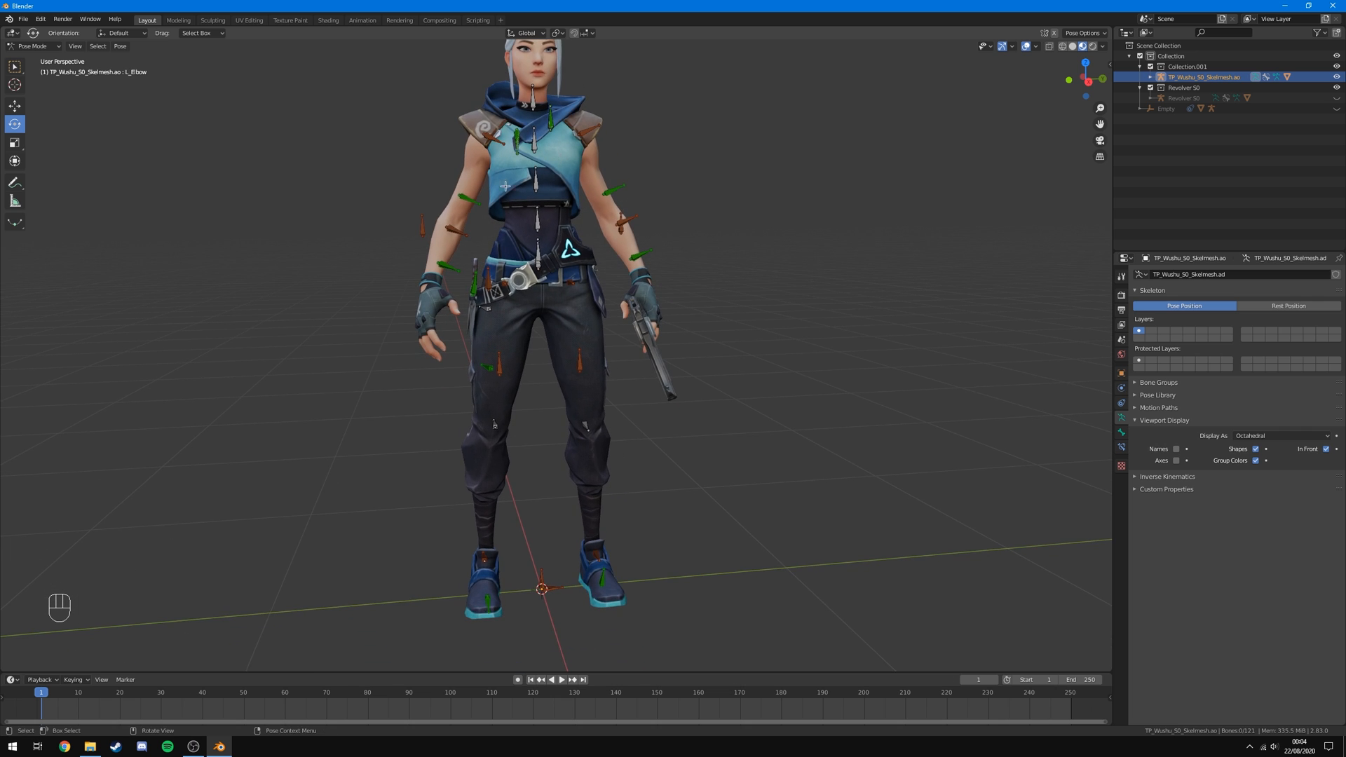
Hide the green twist helper bones on both arms, undoing the extra hide.
mouse_move(459, 295)
middle_mouse_down()
mouse_move(772, 337)
mouse_move(463, 309)
middle_mouse_up()
scroll(634, 211, "down", 1)
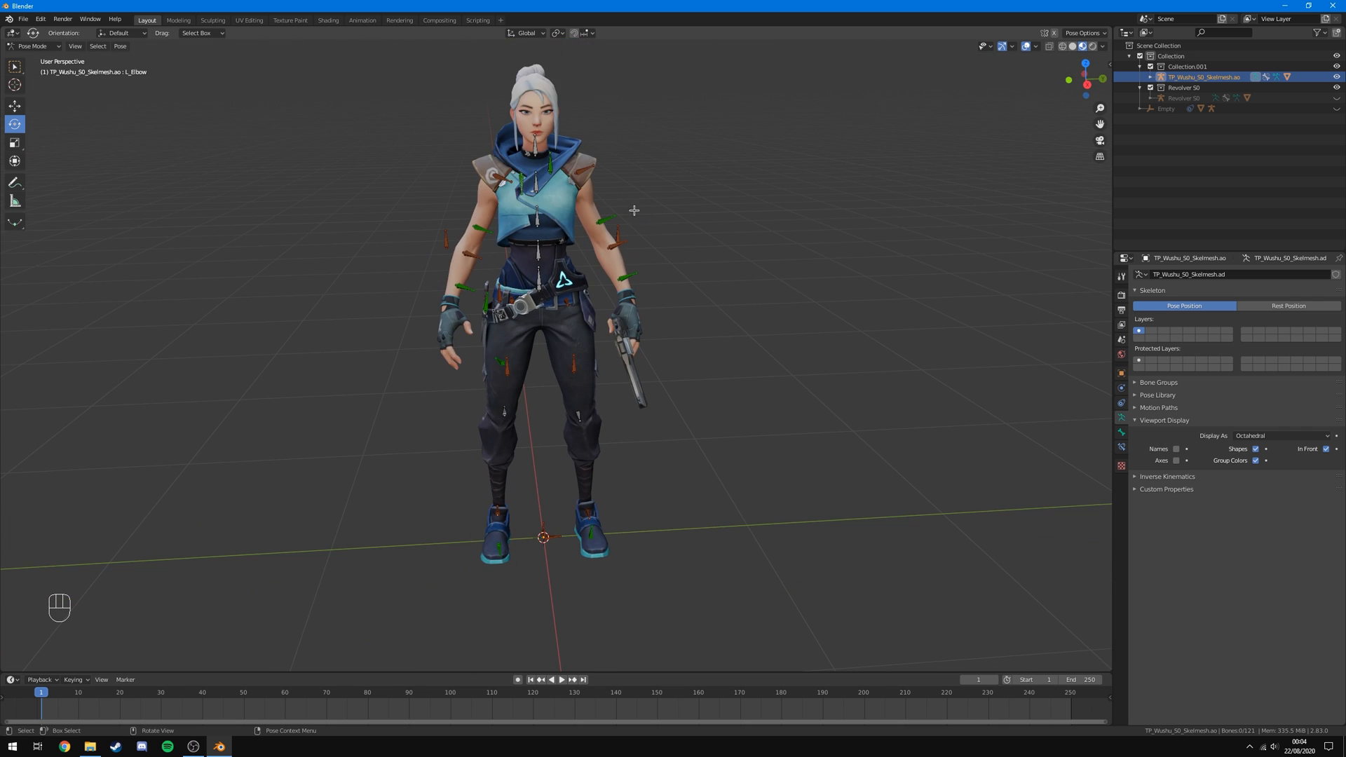
scroll(595, 198, "up", 1)
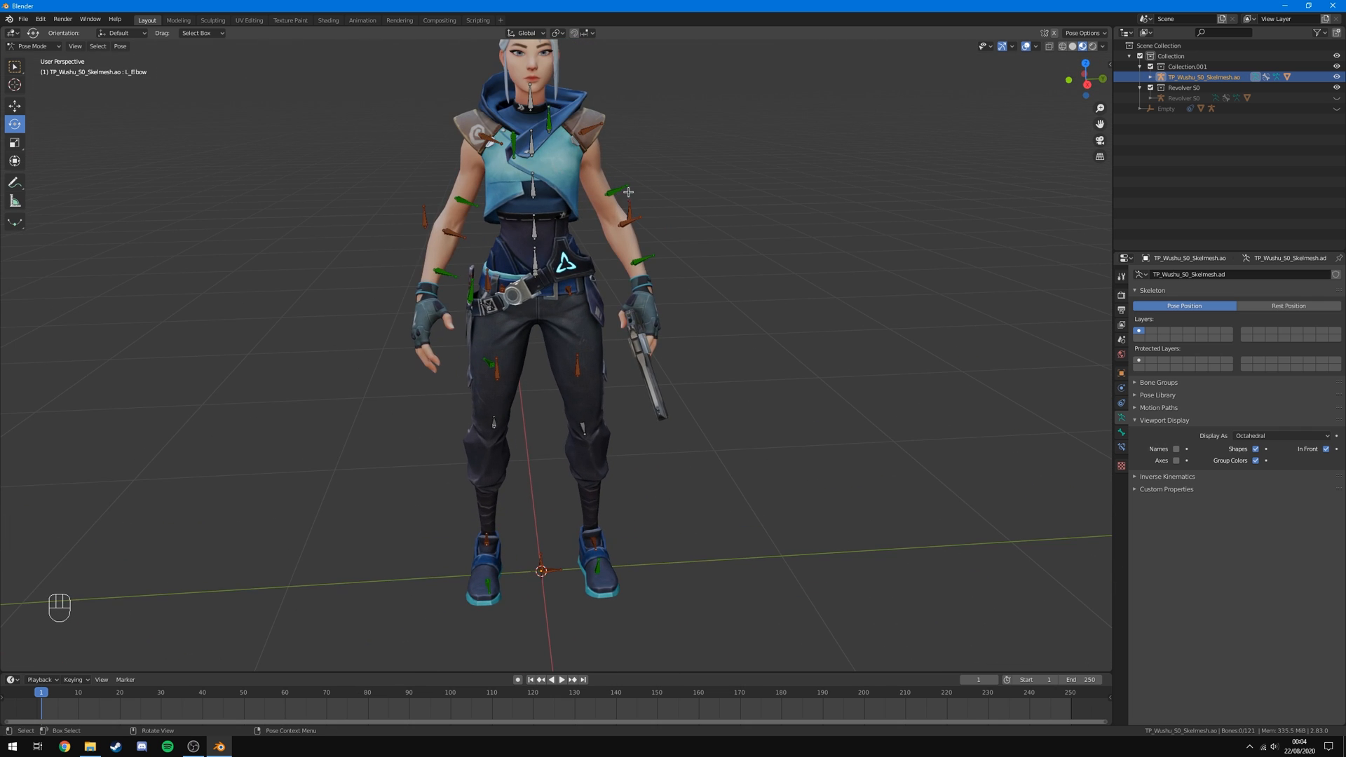
middle_click_drag(629, 191, 605, 196)
key("h")
key("h")
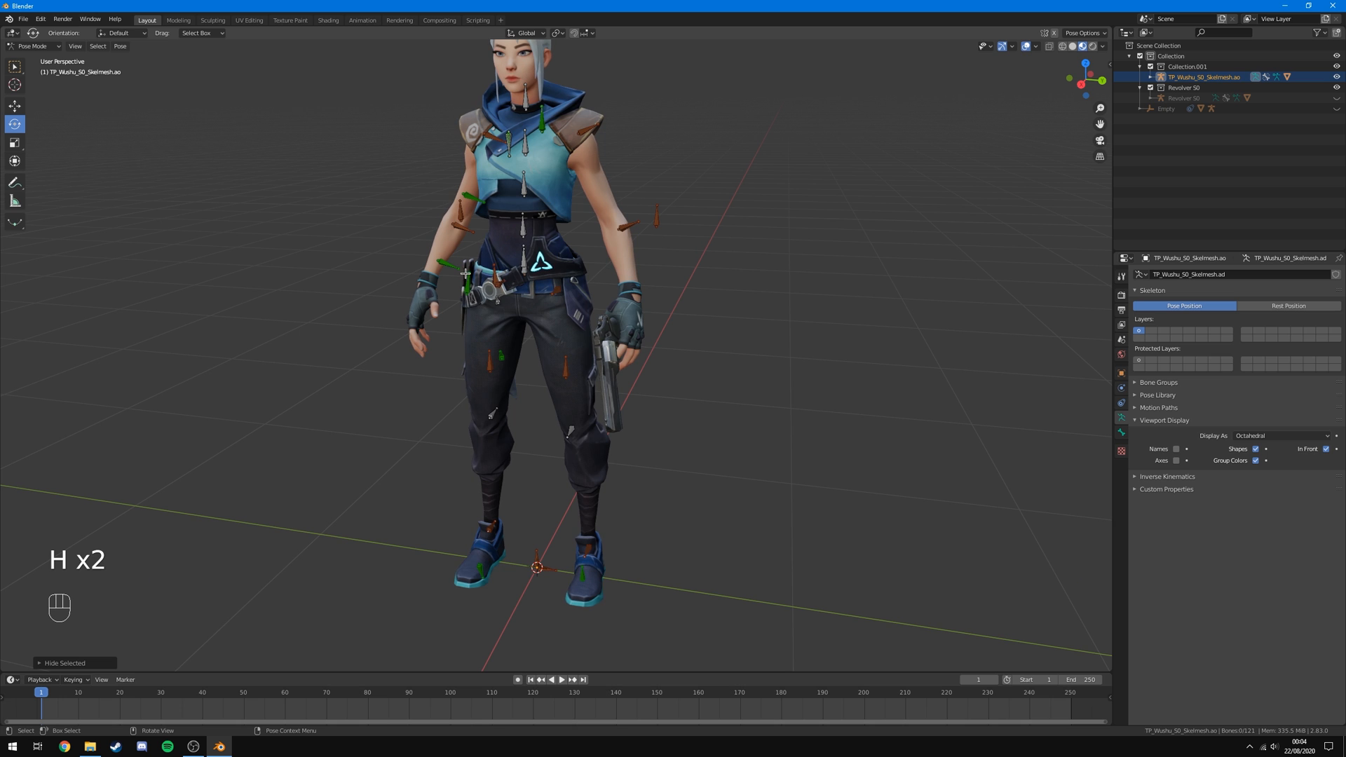
key("ctrl+z")
middle_click_drag(659, 210, 724, 202)
scroll(662, 238, "down", 2)
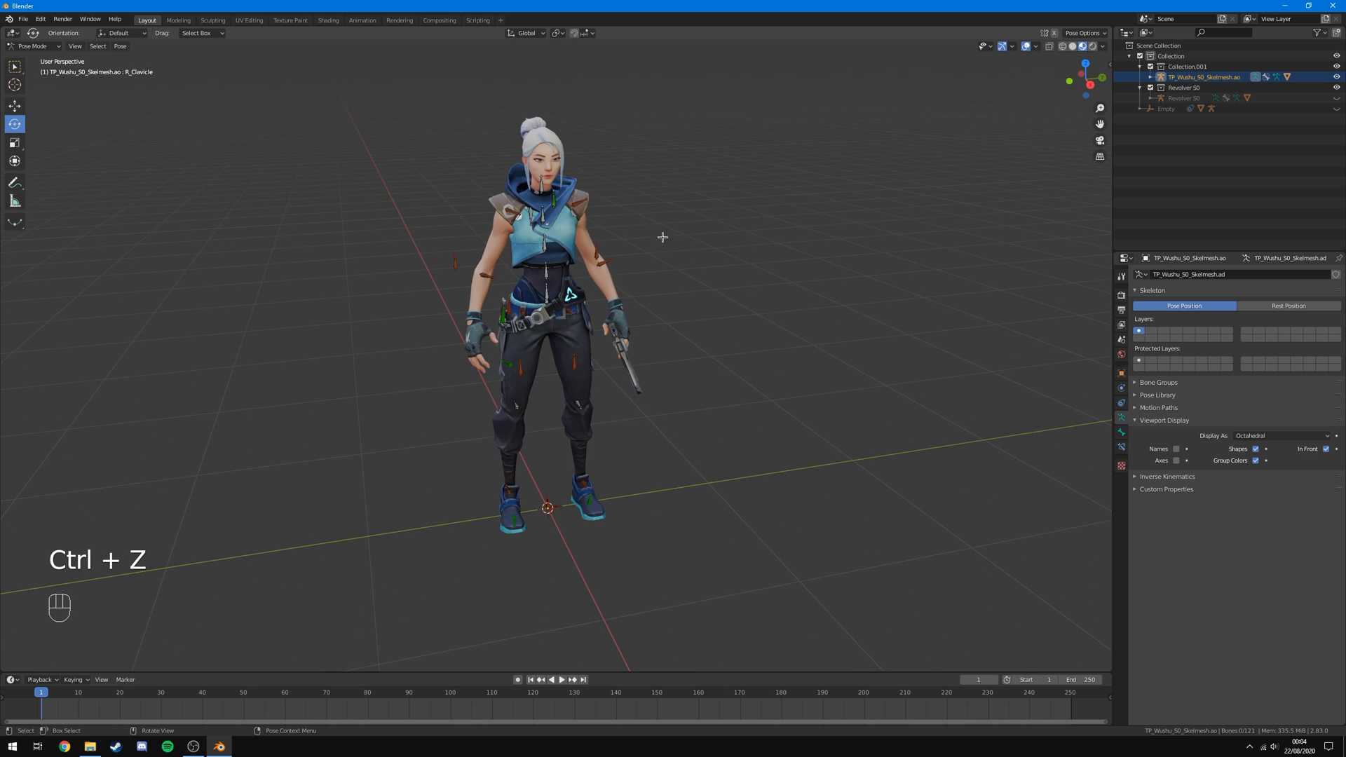
scroll(661, 237, "up", 1)
middle_click_drag(775, 261, 805, 261)
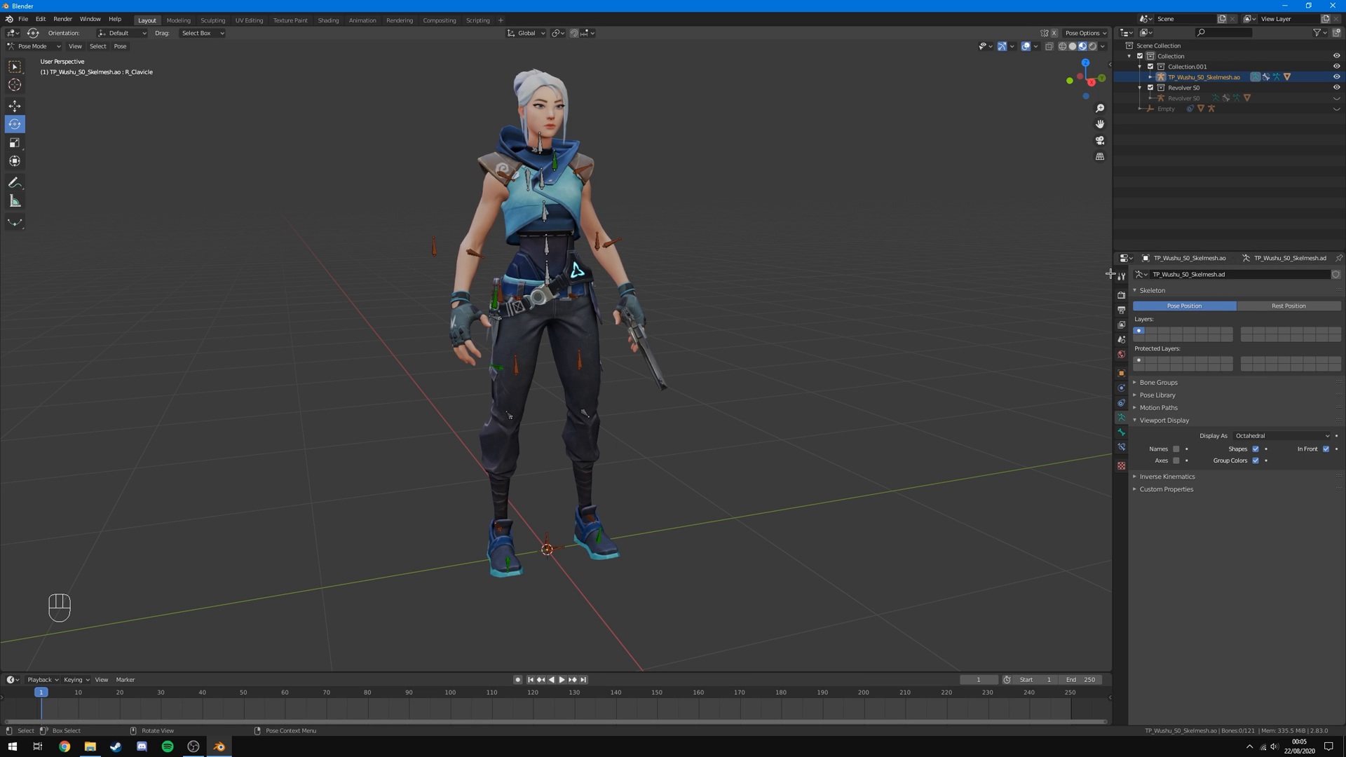
Change the Properties editor to a Dope Sheet, then widen it and make the timeline taller.
left_click(1126, 258)
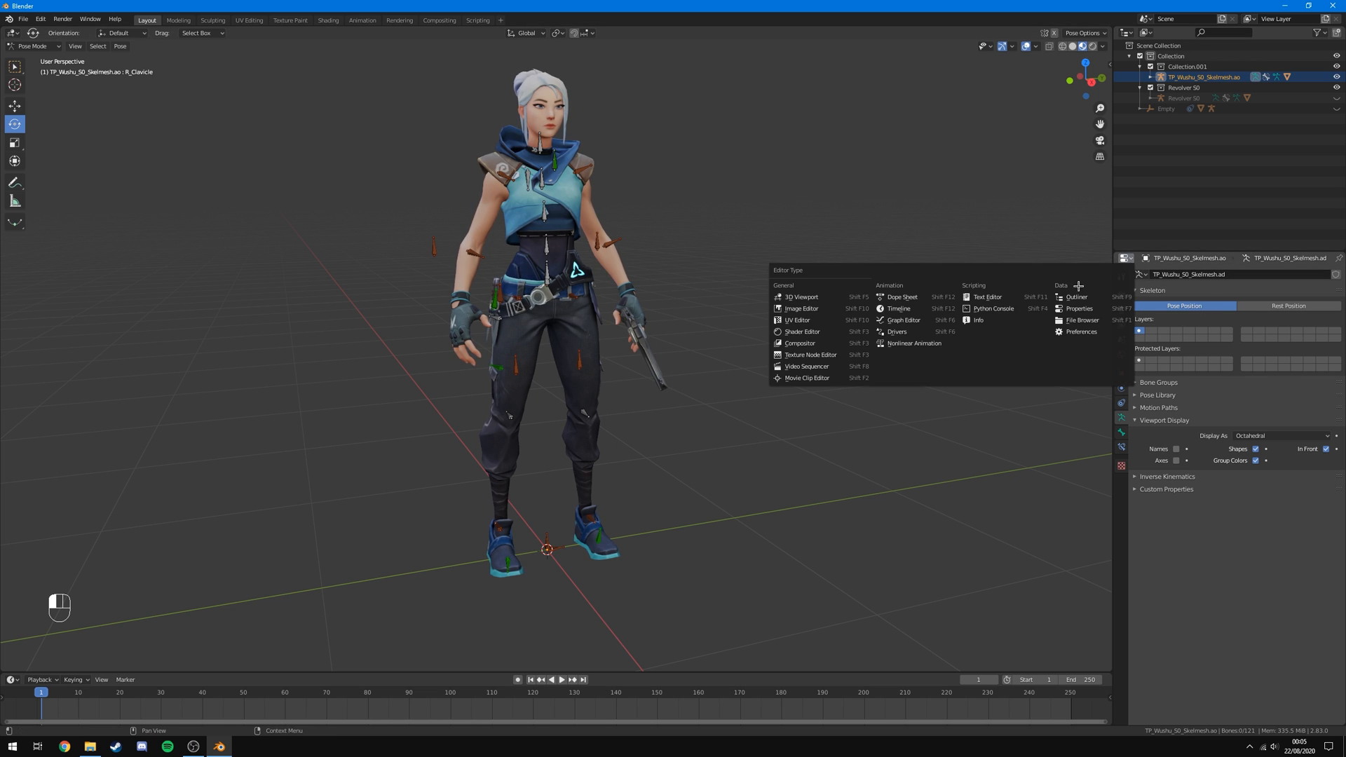
left_click(1126, 258)
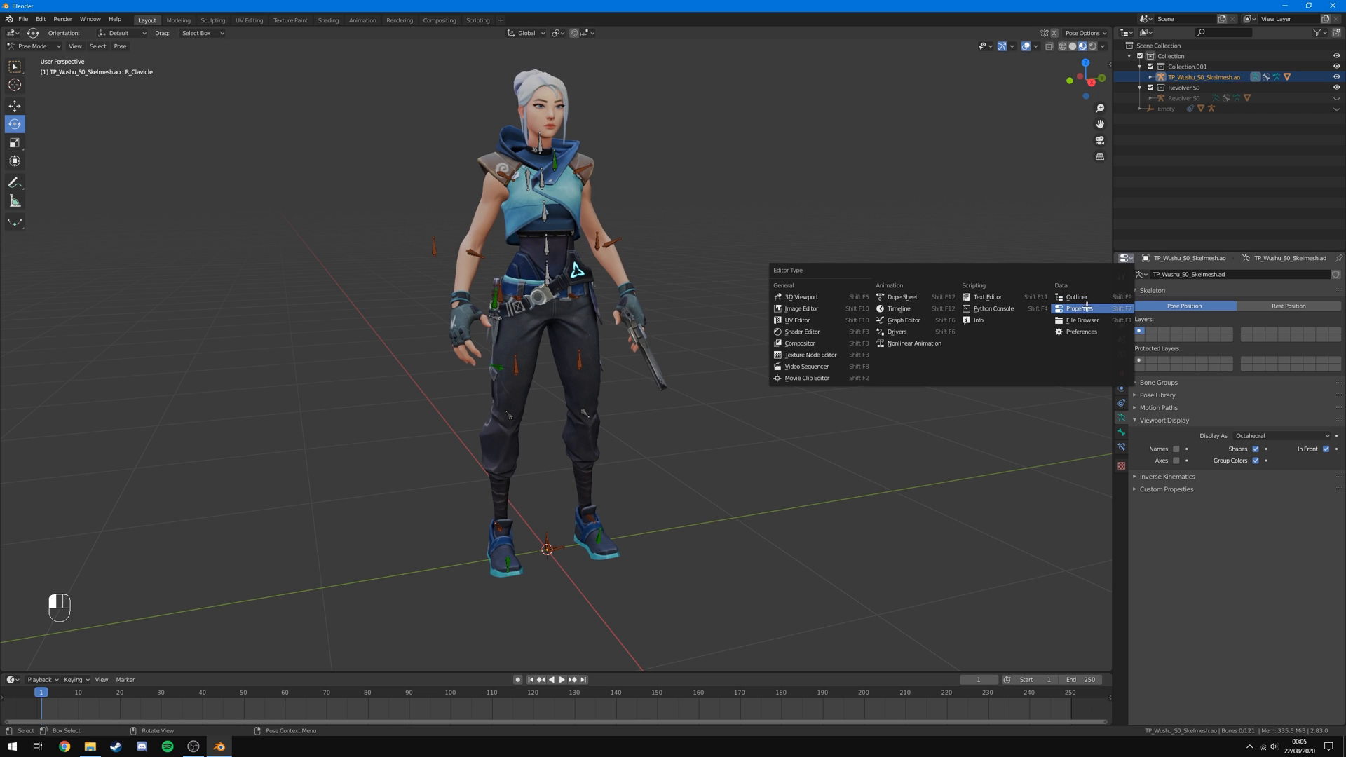
left_click(908, 297)
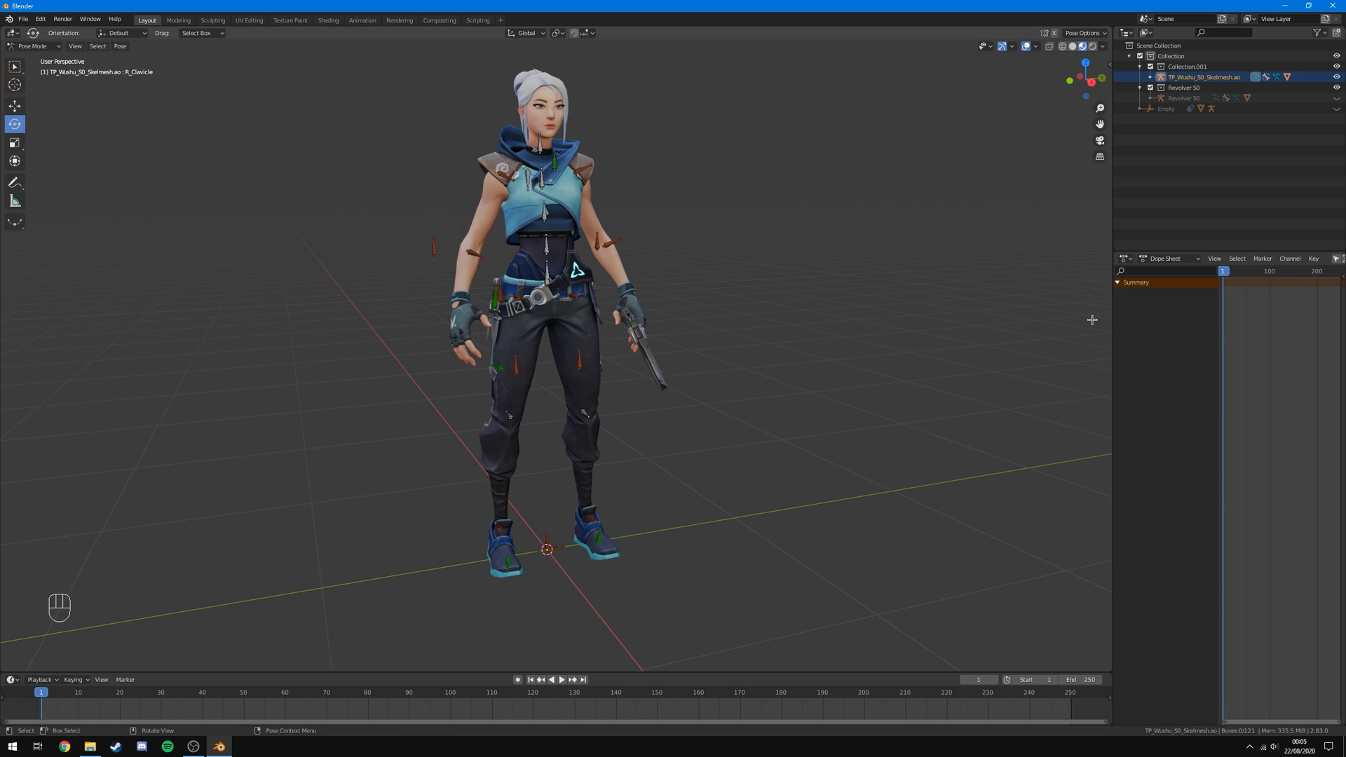
left_click_drag(1117, 355, 923, 361)
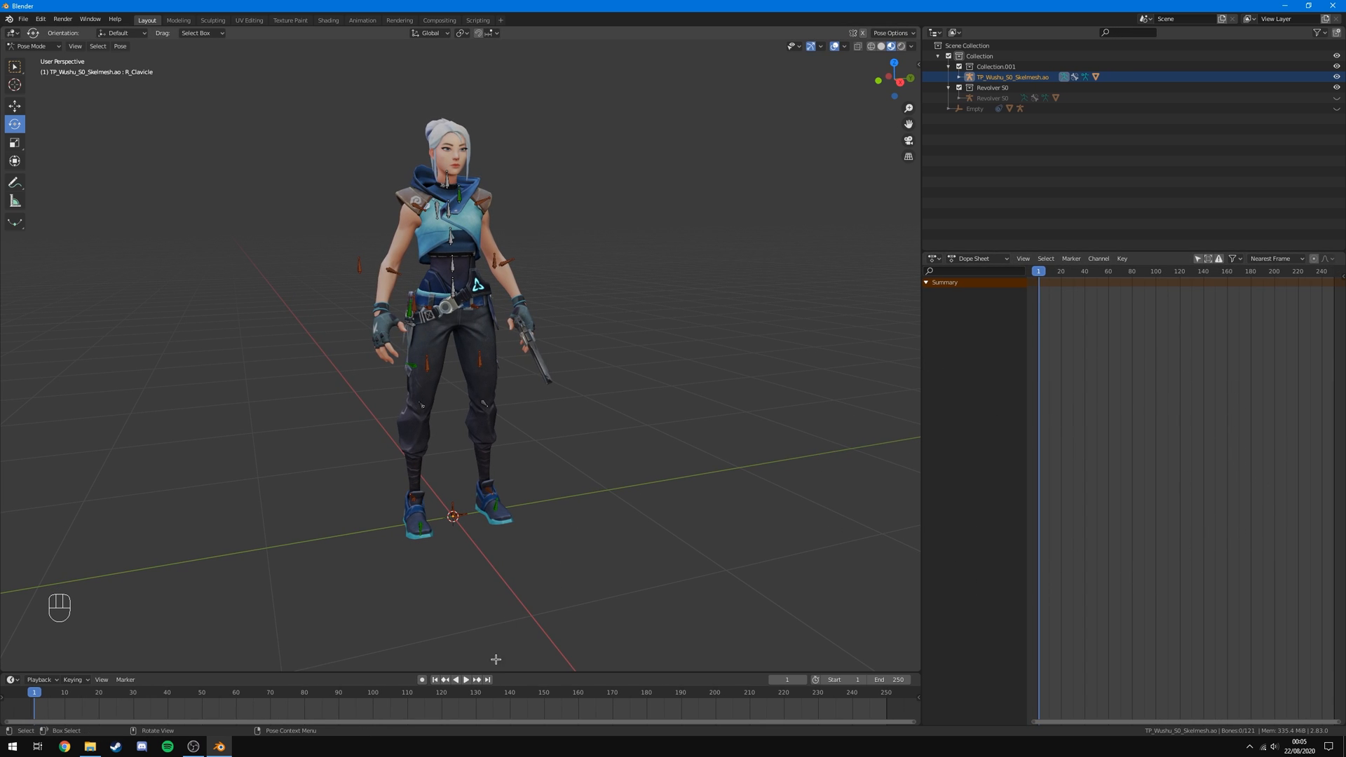
left_click_drag(499, 673, 556, 642)
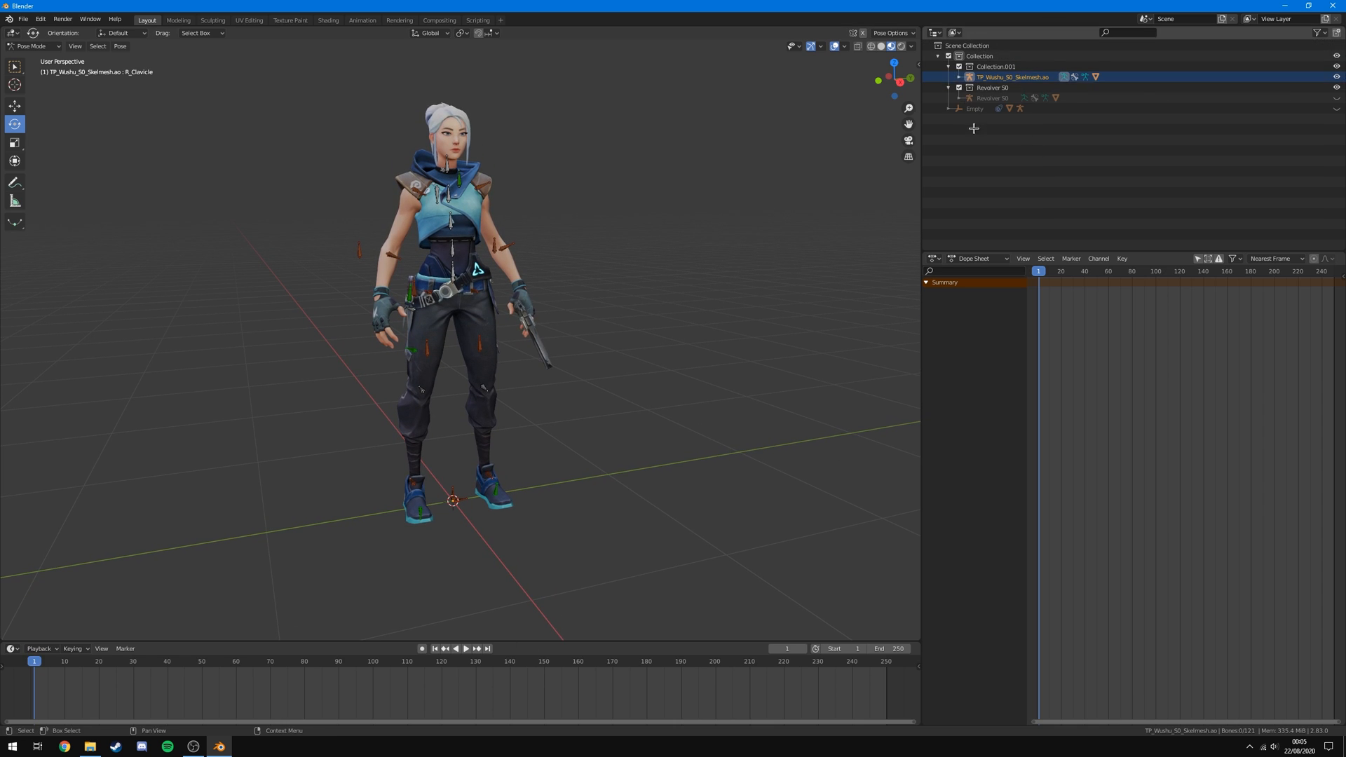
Expand the armature's bone hierarchy down to Splitter, try moving the Splitter bone, and undo the move.
left_click(959, 77)
left_click(981, 98)
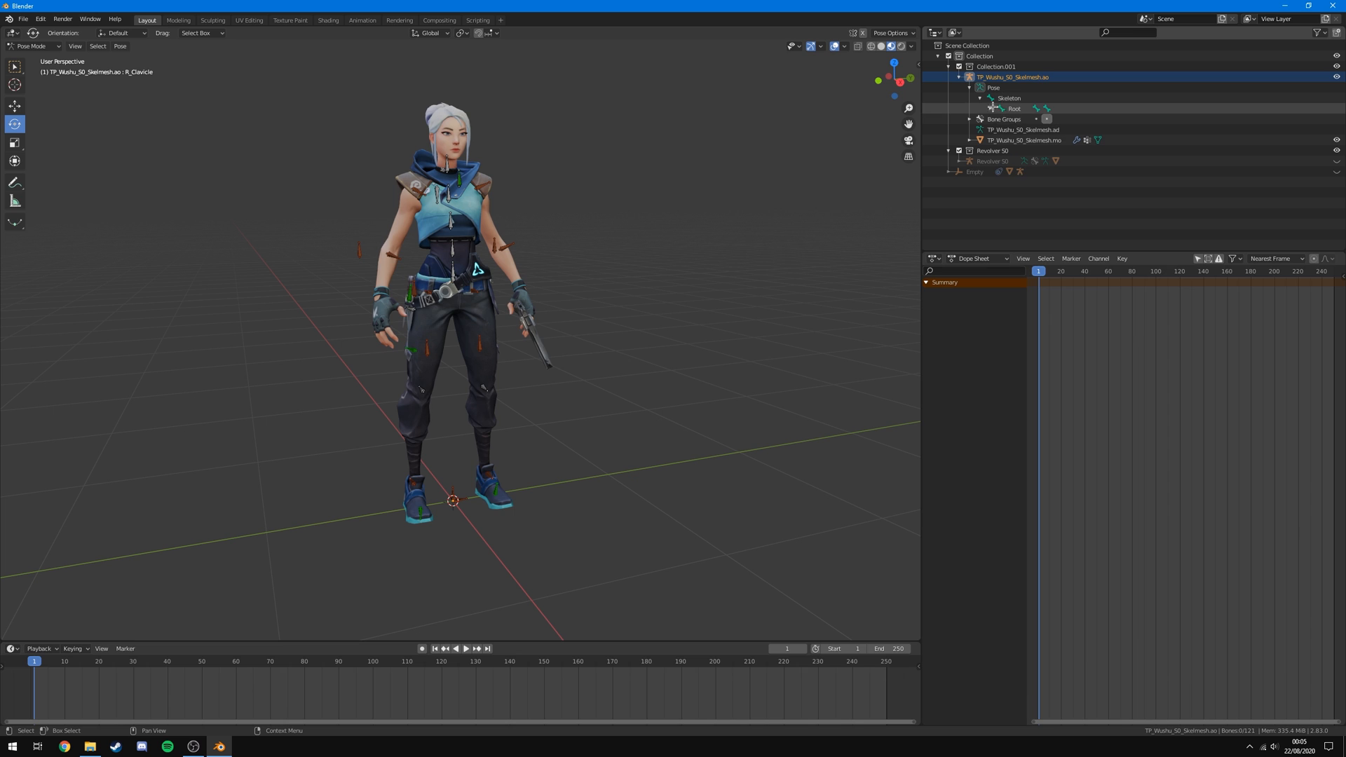
left_click(994, 109)
left_click(1001, 119)
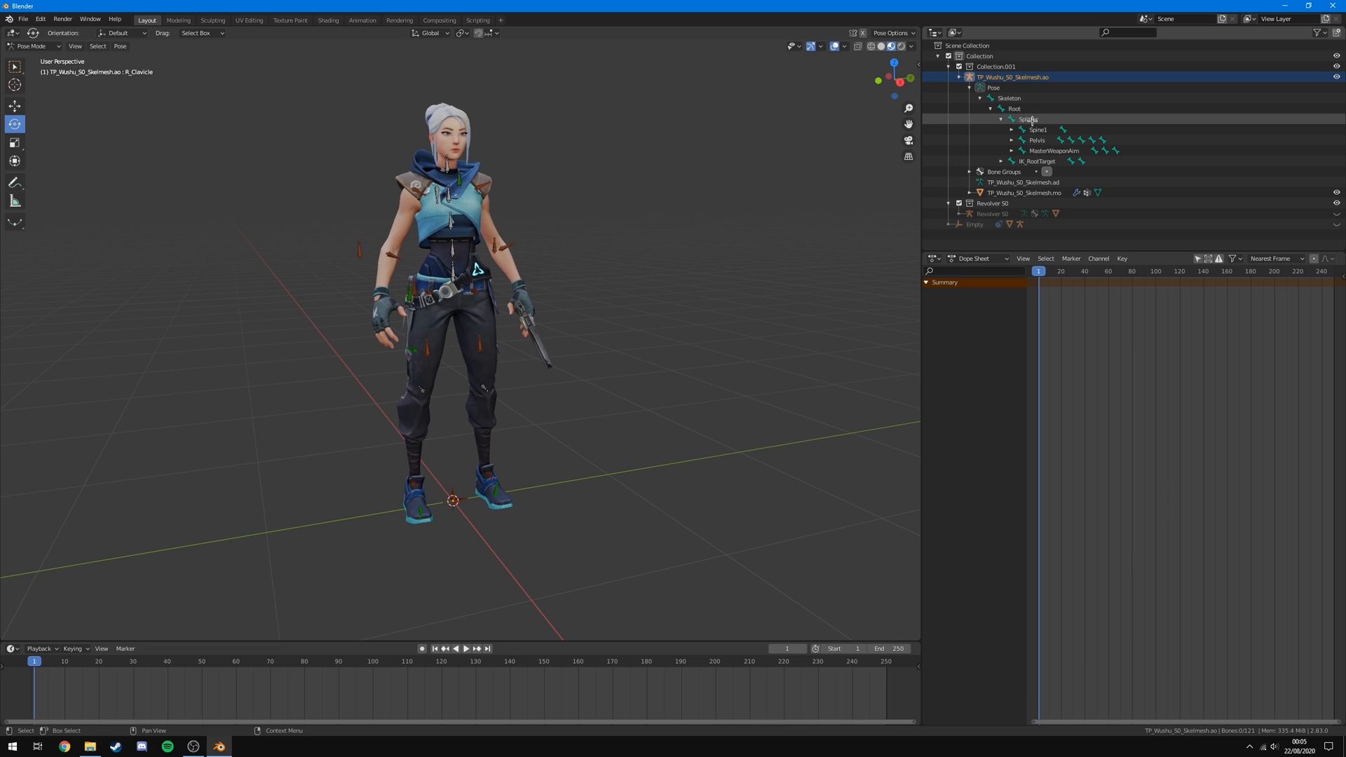
left_click(1032, 121)
scroll(554, 281, "up", 1)
middle_click_drag(283, 226, 317, 225)
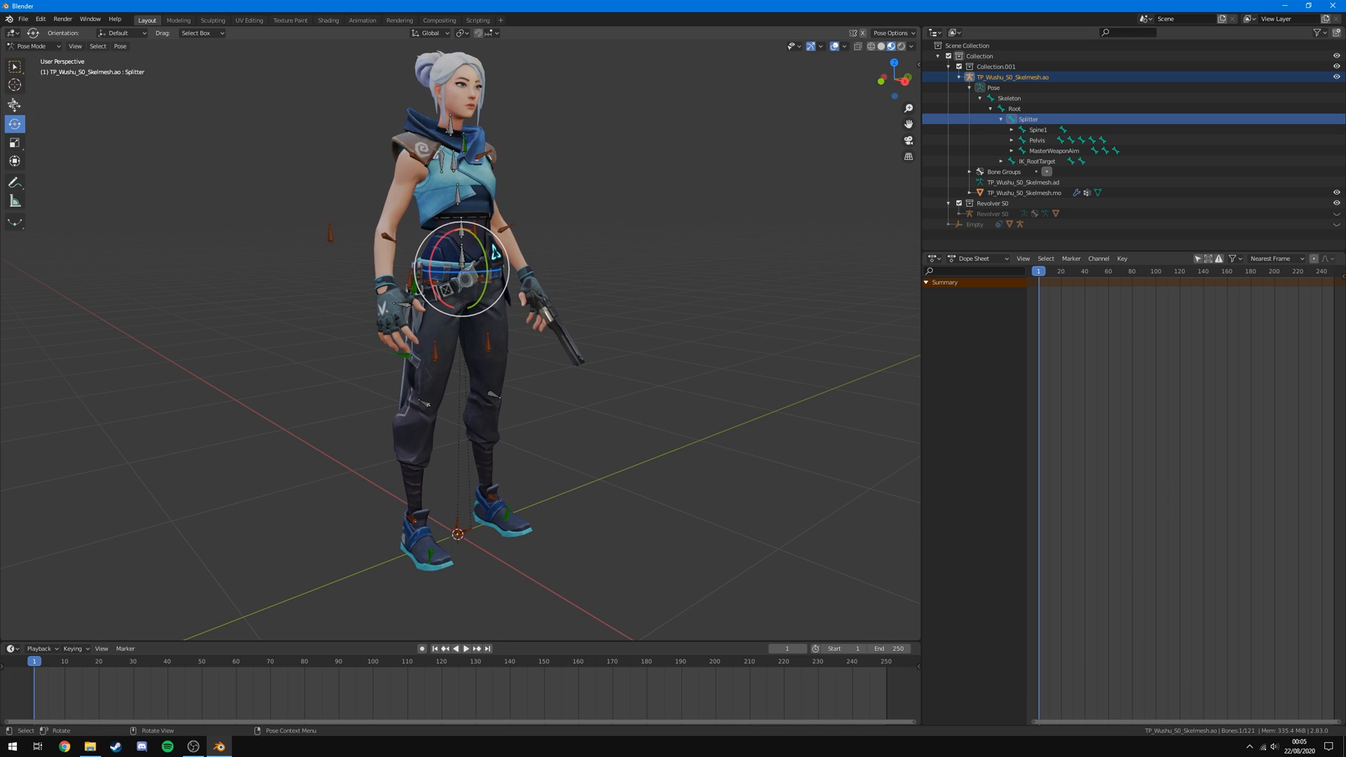
key("shift+space")
key("g")
left_click_drag(491, 272, 659, 445)
key("ctrl+z")
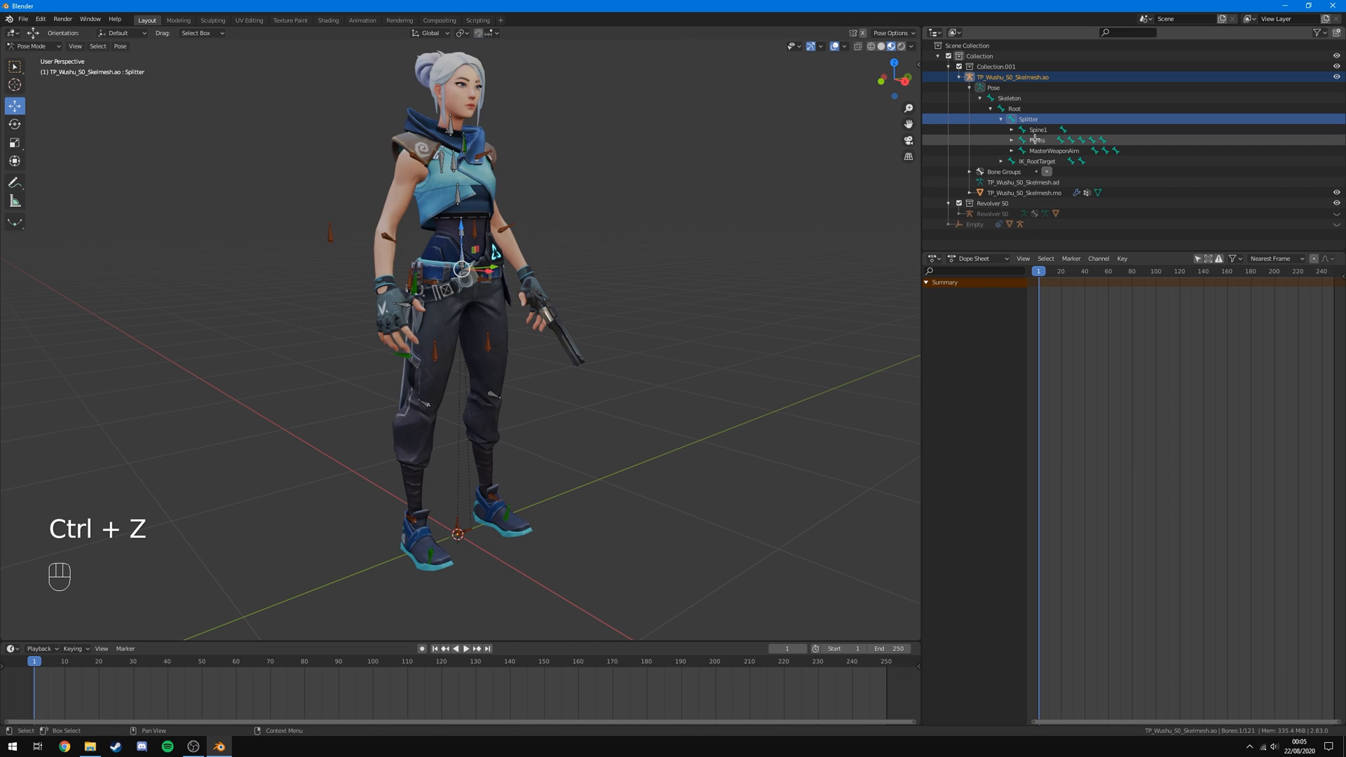
Select the Pelvis bone from the hierarchy, try rotating it, and undo the rotation.
left_click(1038, 130)
left_click(1039, 141)
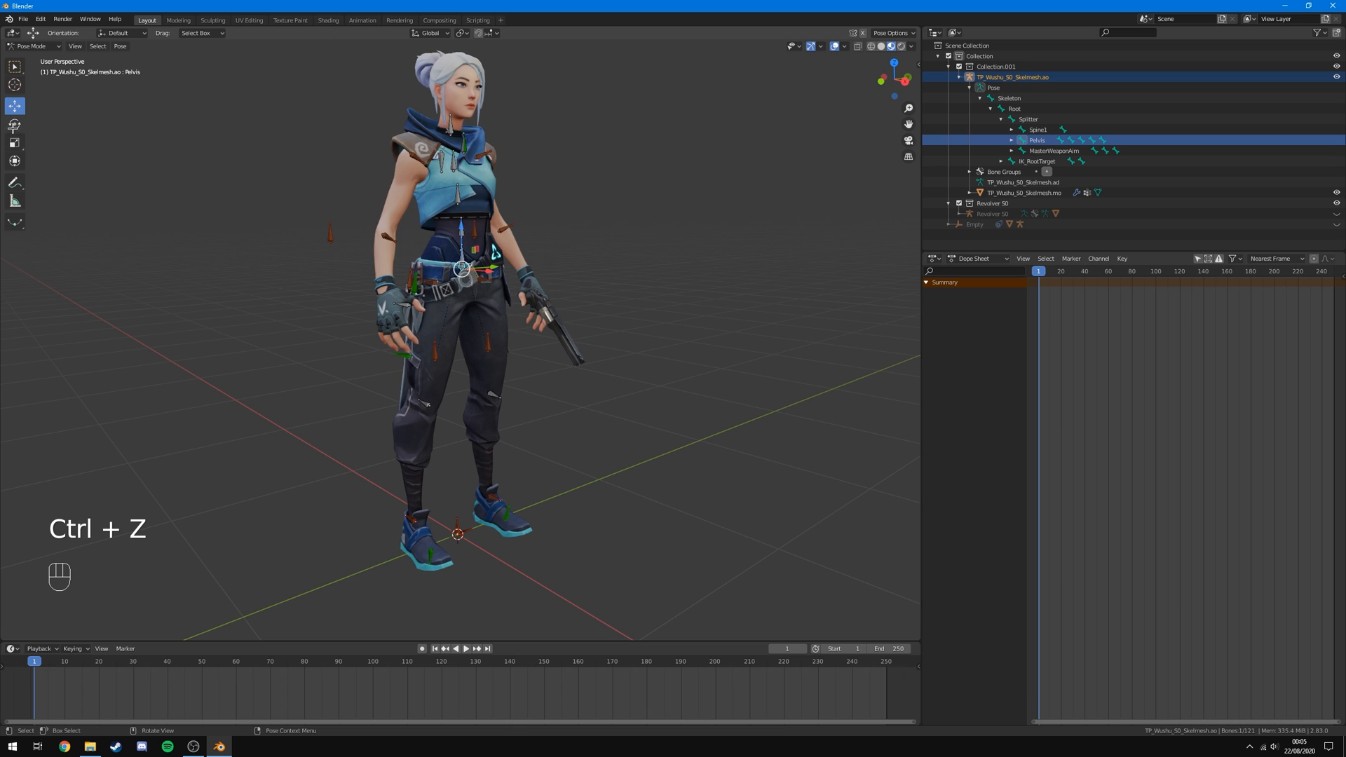
left_click(14, 126)
mouse_move(448, 240)
left_mouse_down()
mouse_move(432, 253)
mouse_move(463, 236)
mouse_move(449, 243)
left_mouse_up()
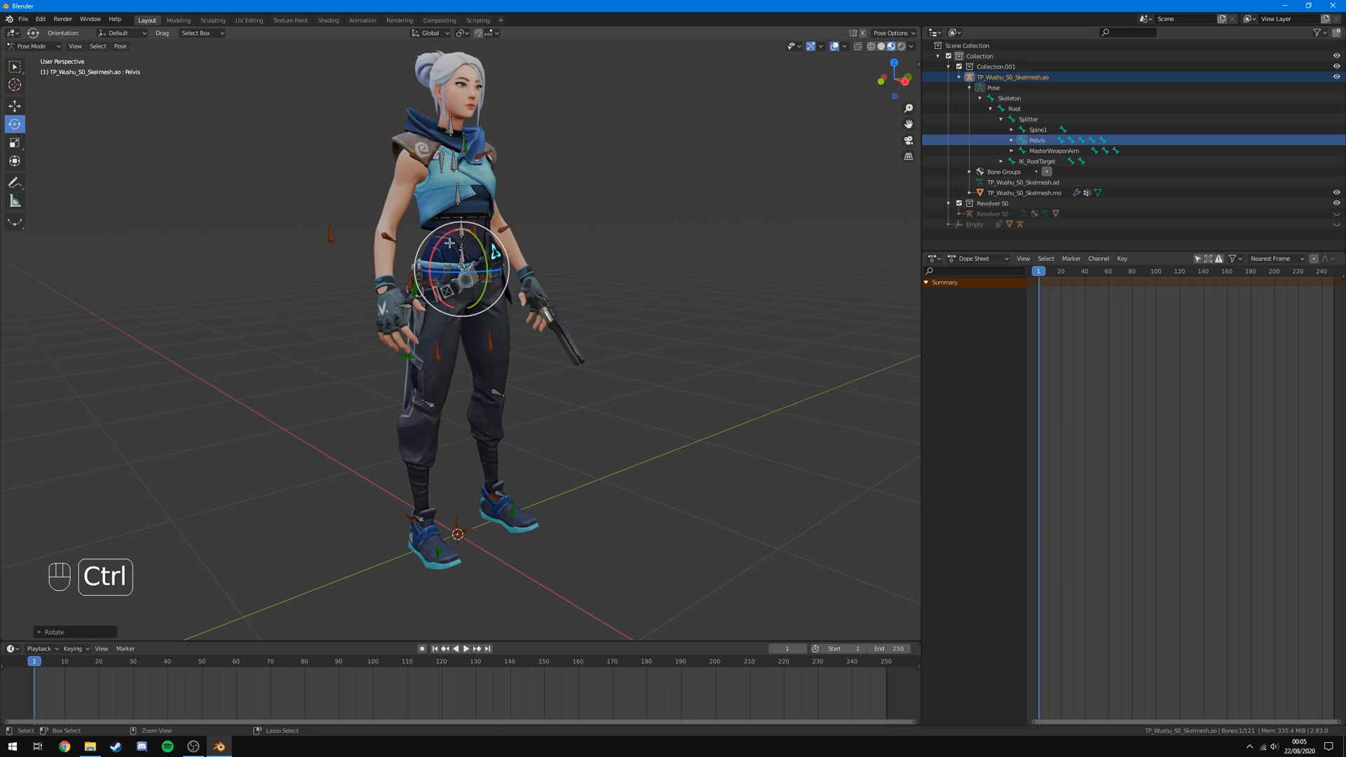
key("ctrl+z")
key("ctrl+z")
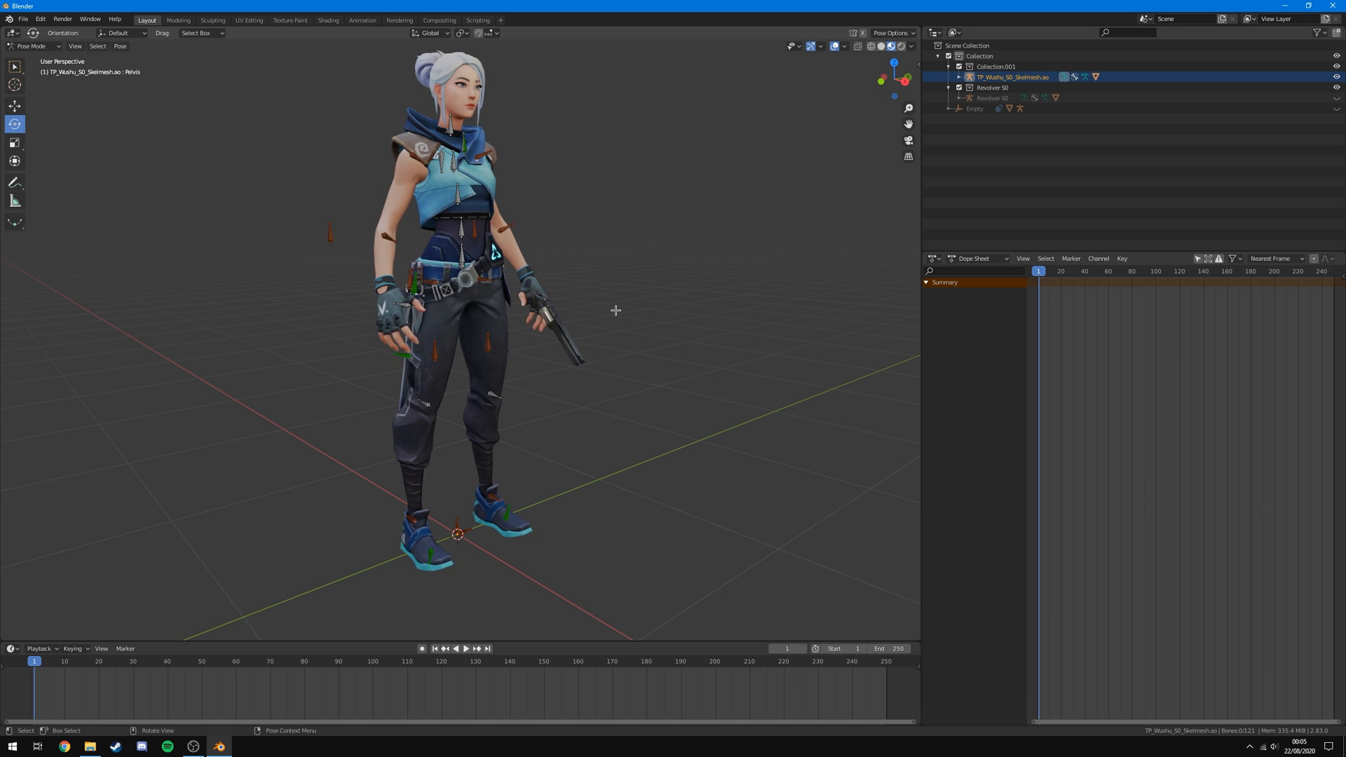
Insert a LocRot keyframe for the L_Elbow bone at frame 1.
middle_click_drag(616, 310, 649, 252)
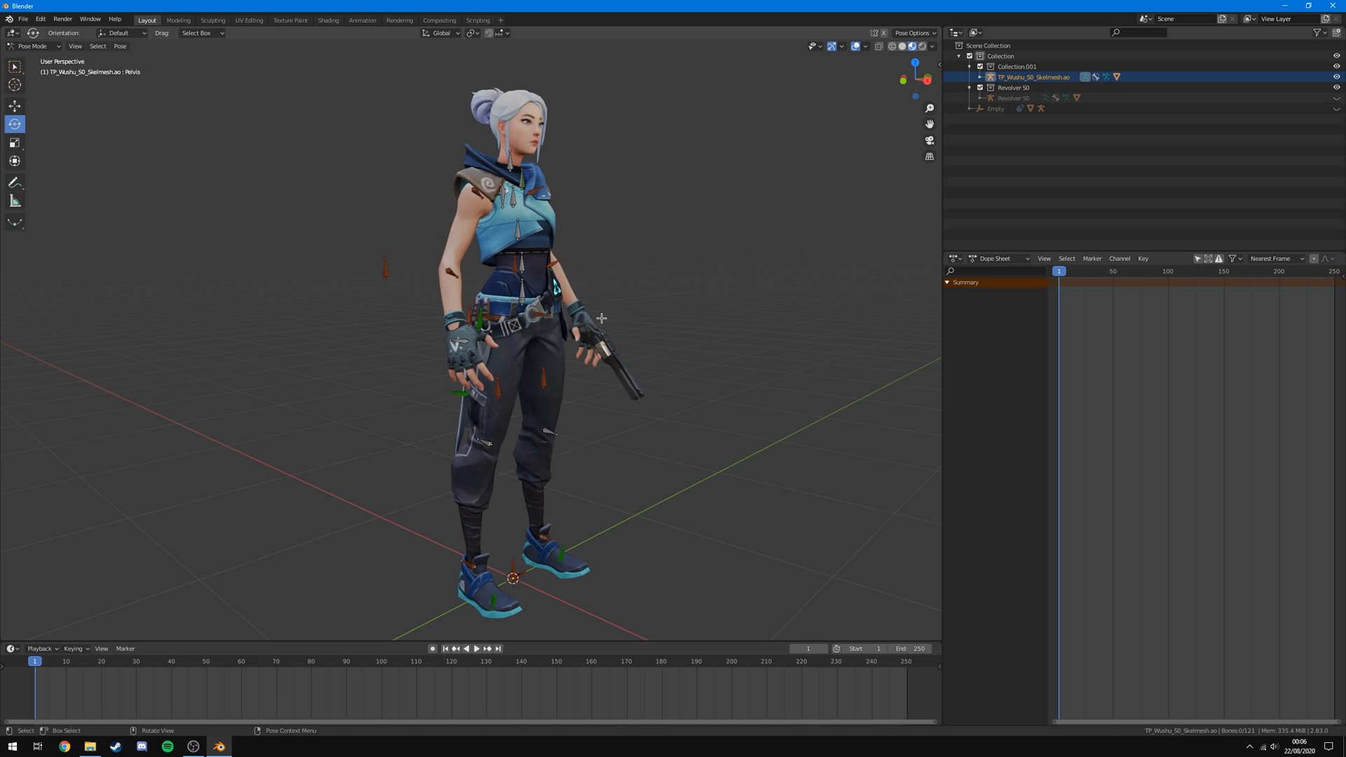
scroll(602, 319, "up", 5)
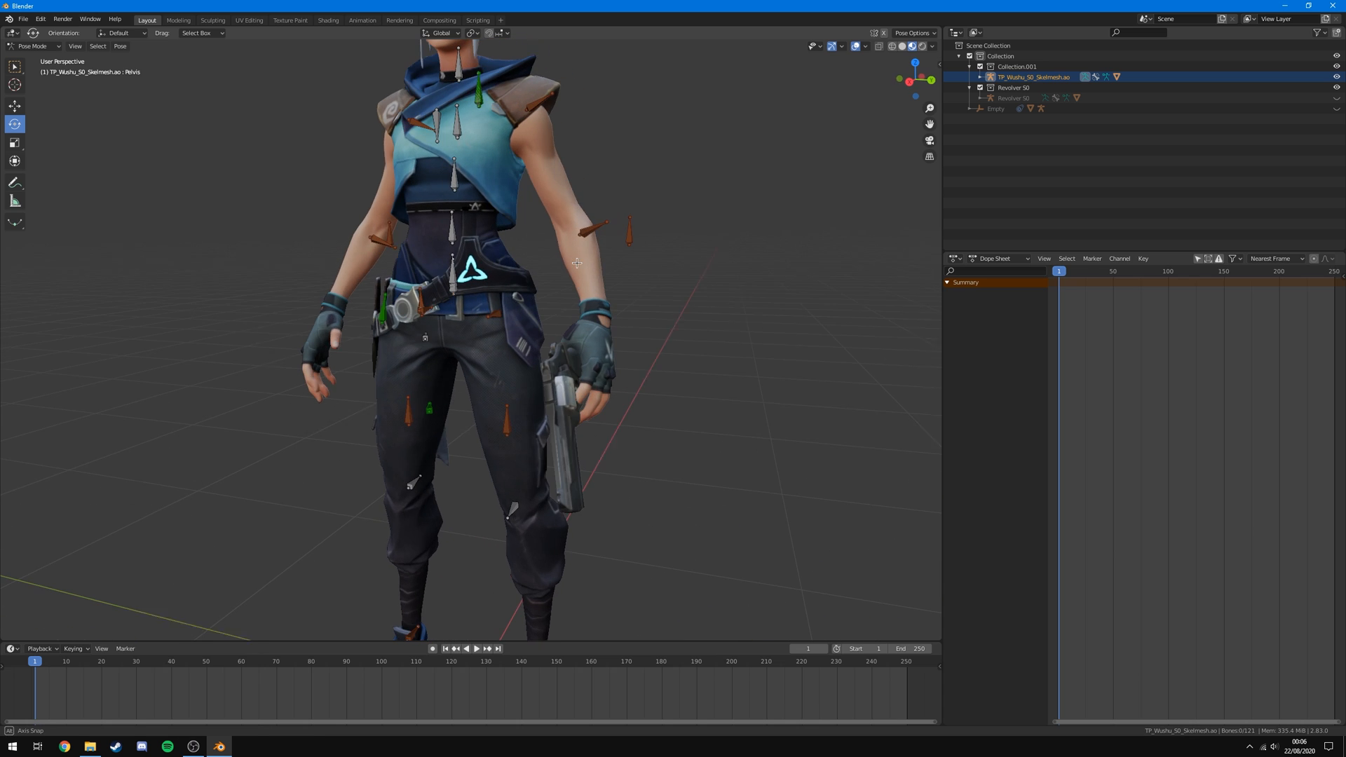
left_click(601, 229)
middle_click_drag(673, 312, 589, 253)
left_click(578, 251)
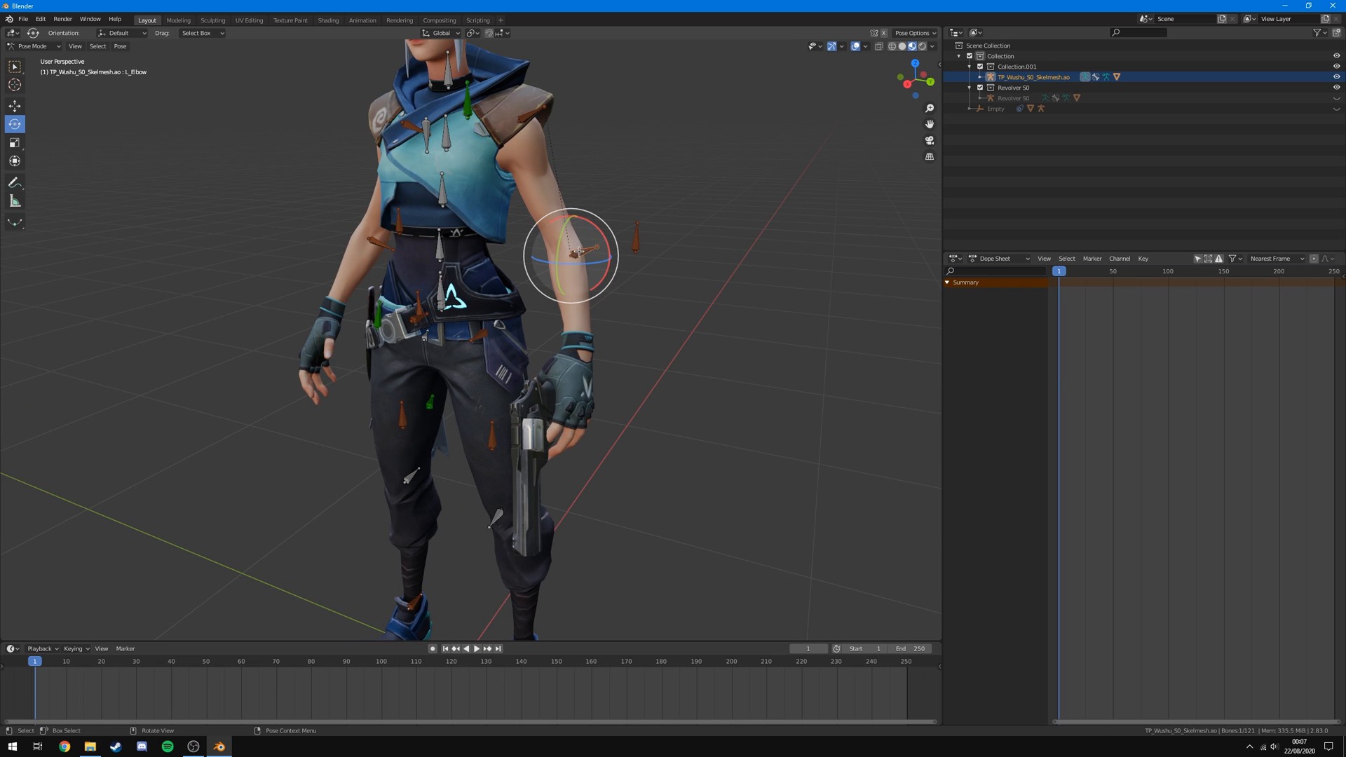
key("i")
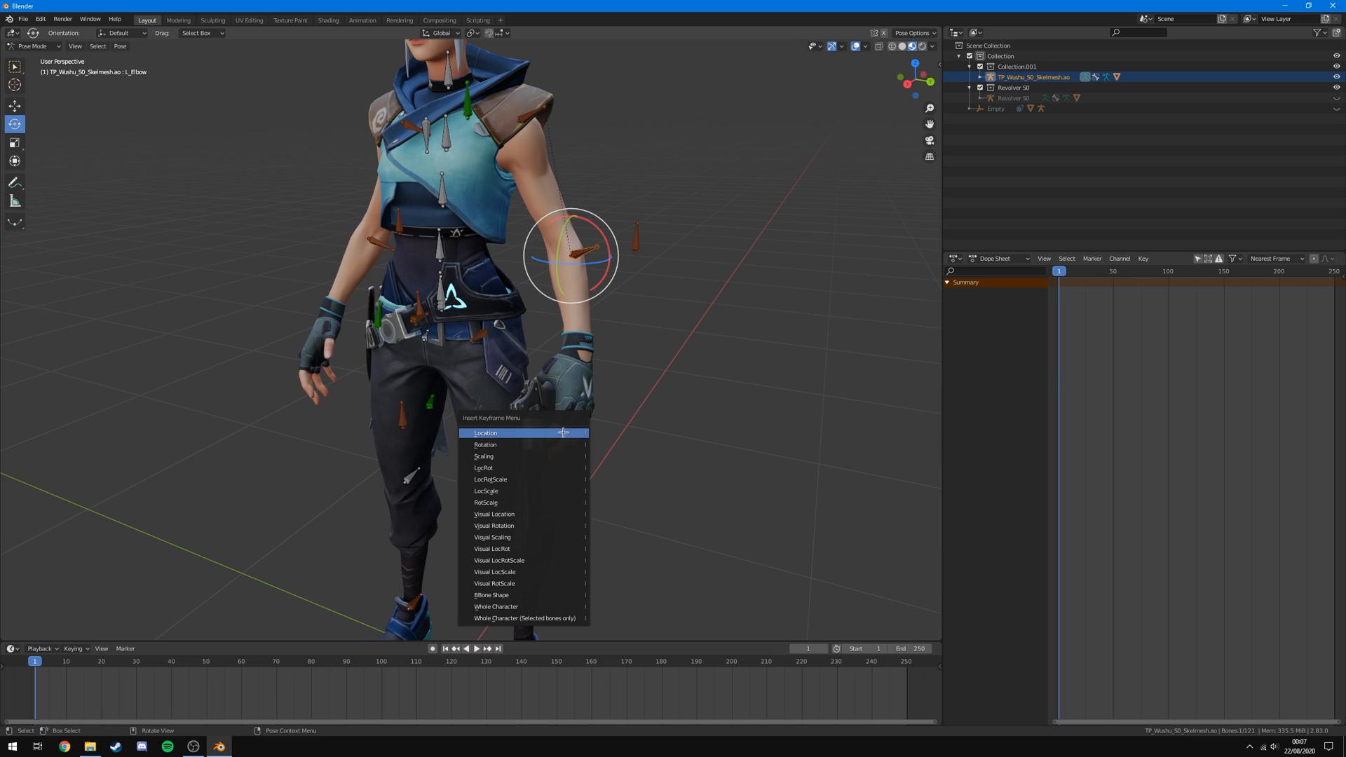
left_click(495, 469)
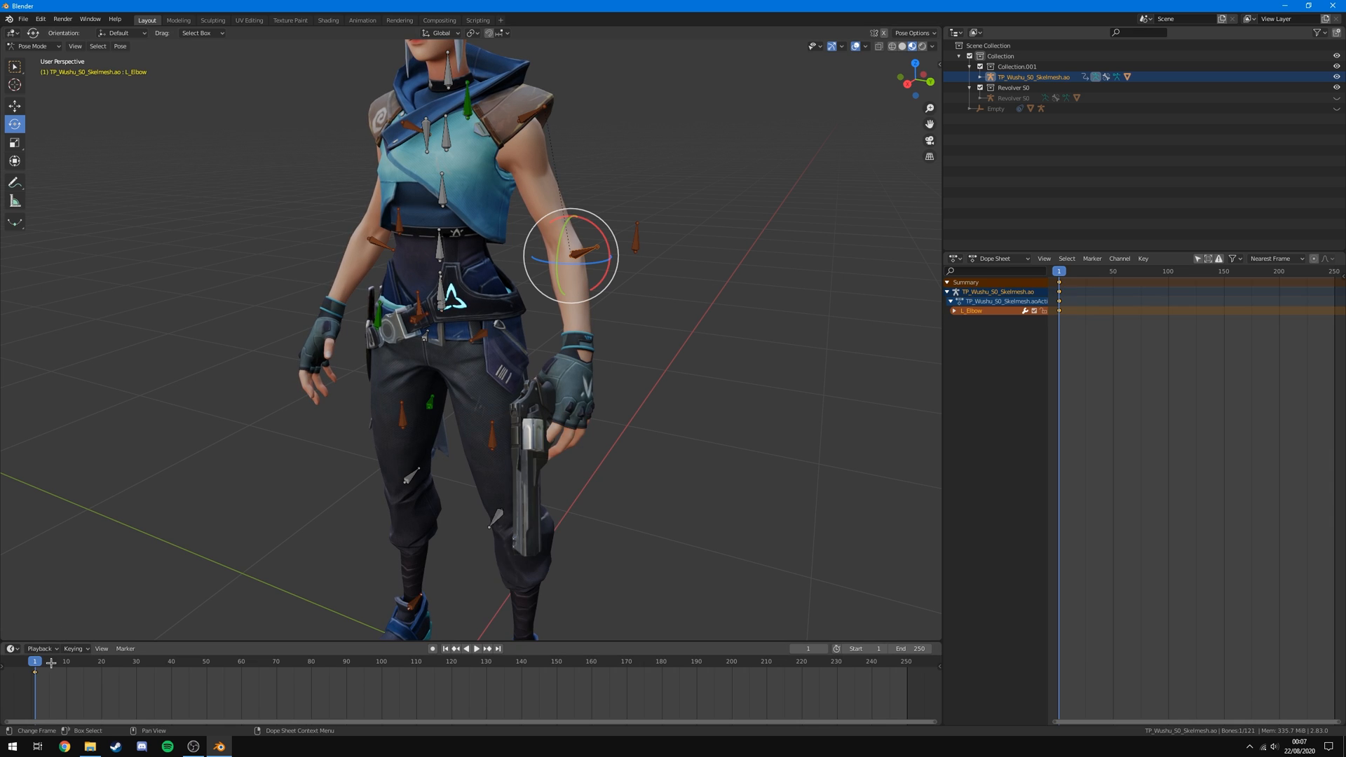
Frame the area around frame 1 more closely in the timeline and Dope Sheet, and select the L_Elbow channel.
scroll(52, 682, "up", 5)
middle_click_drag(103, 691, 574, 680)
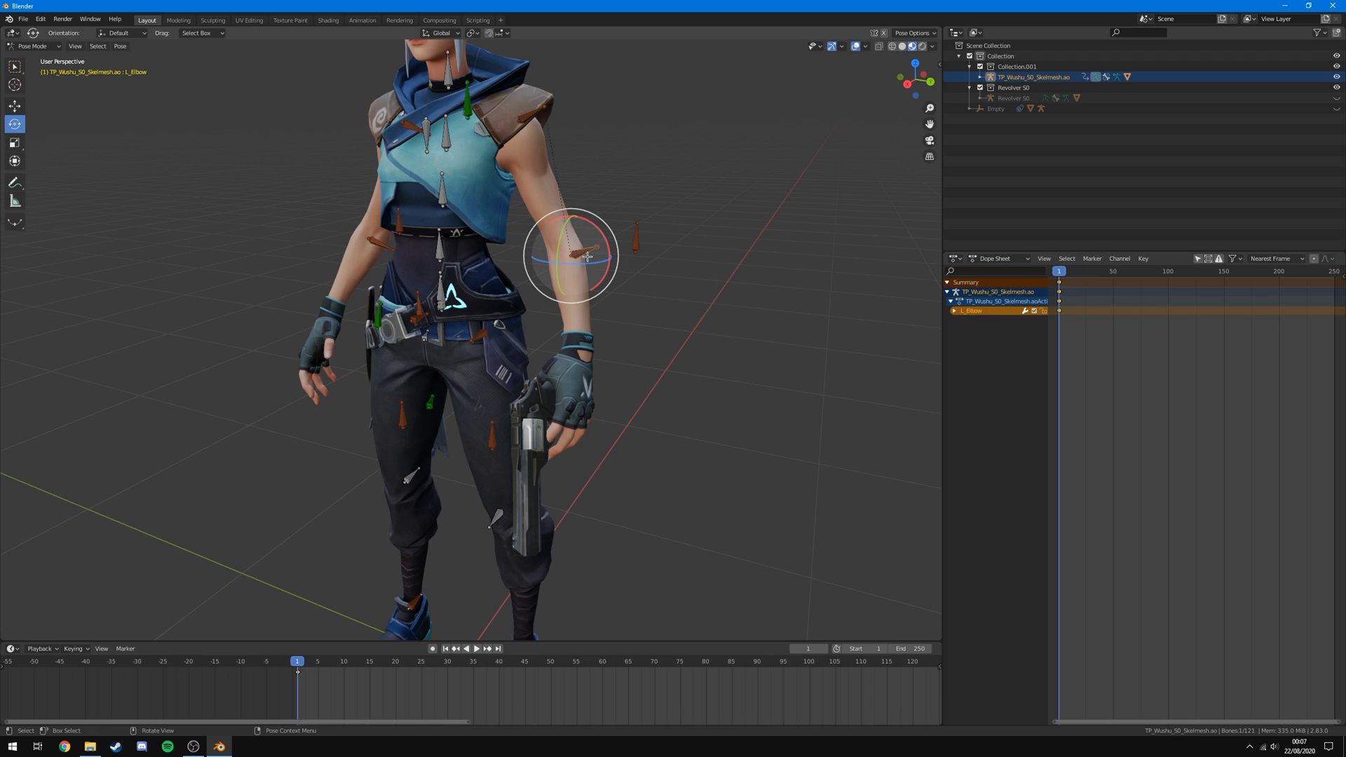
left_click(1084, 312)
left_click_drag(1059, 274, 1058, 272)
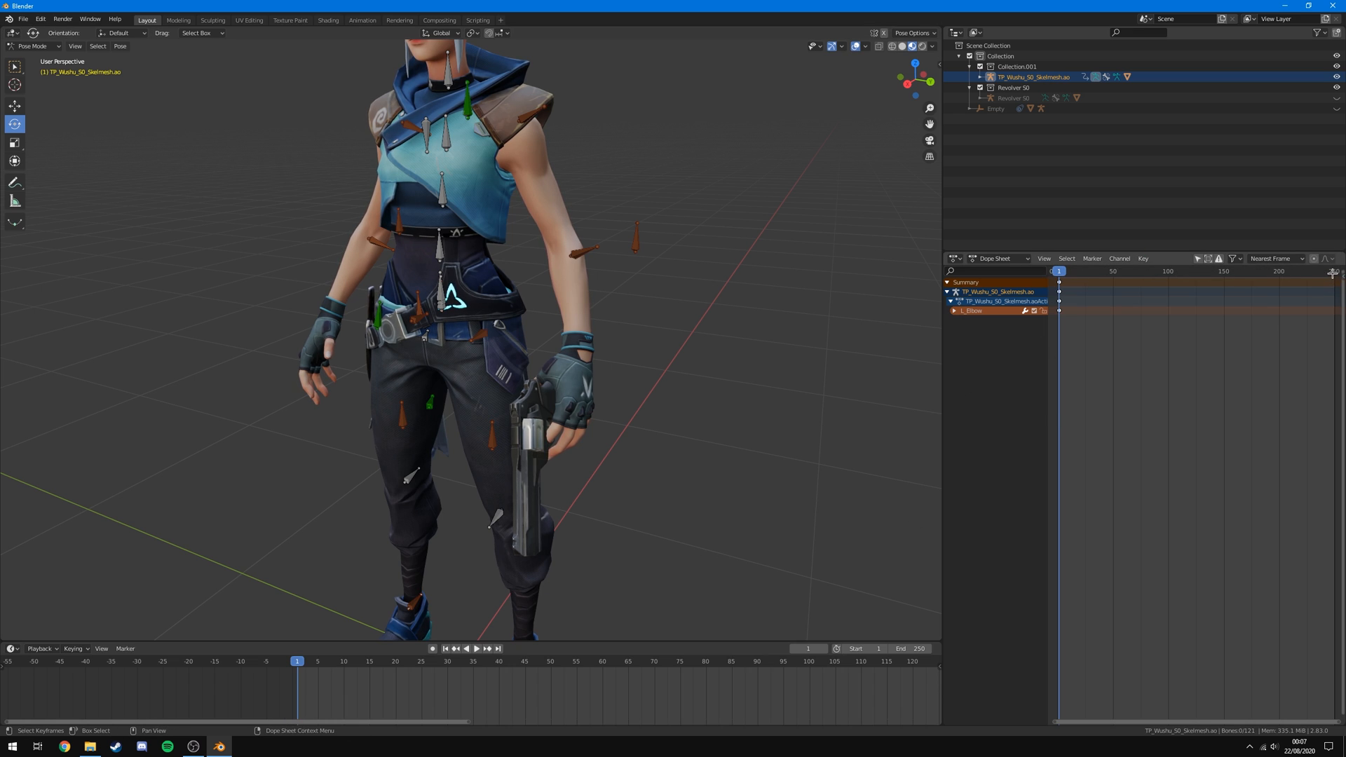
scroll(1173, 316, "up", 4)
middle_click_drag(1073, 310, 1187, 309)
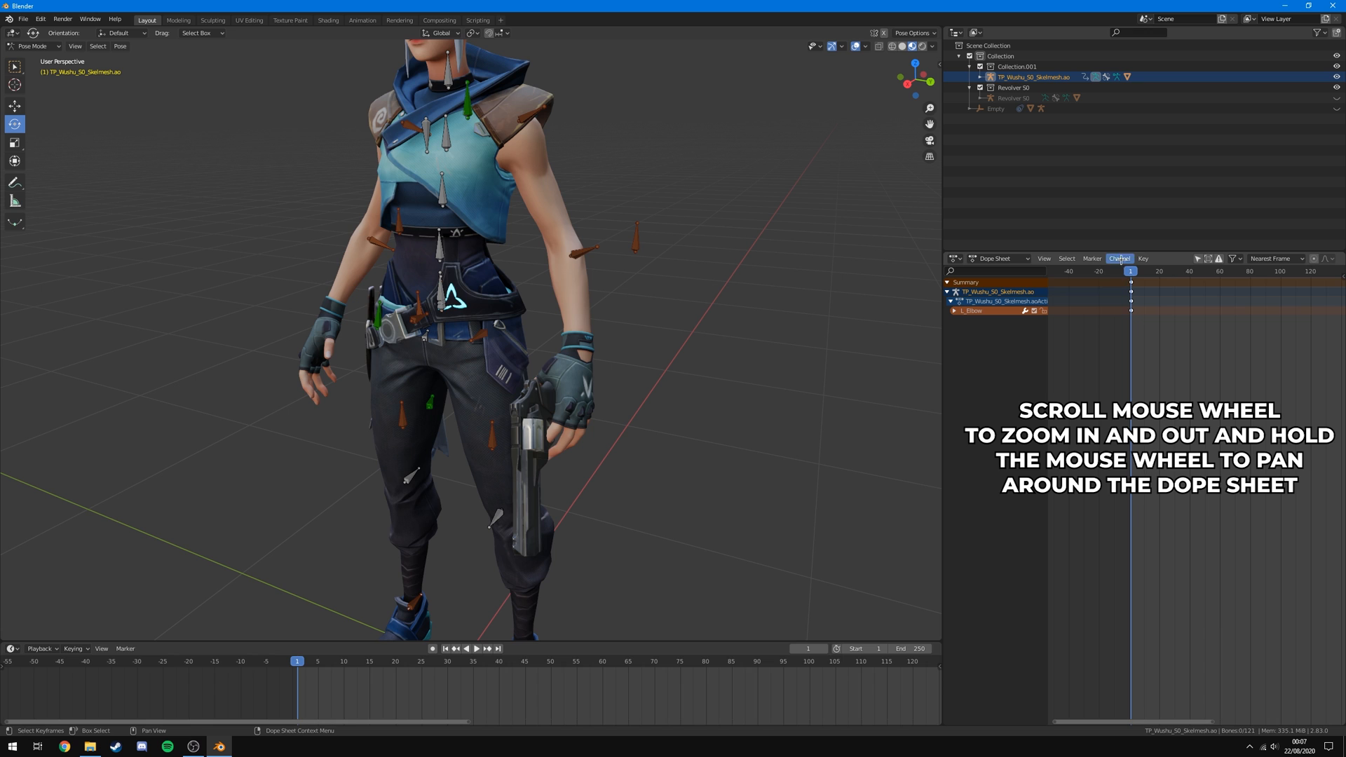
left_click(981, 310)
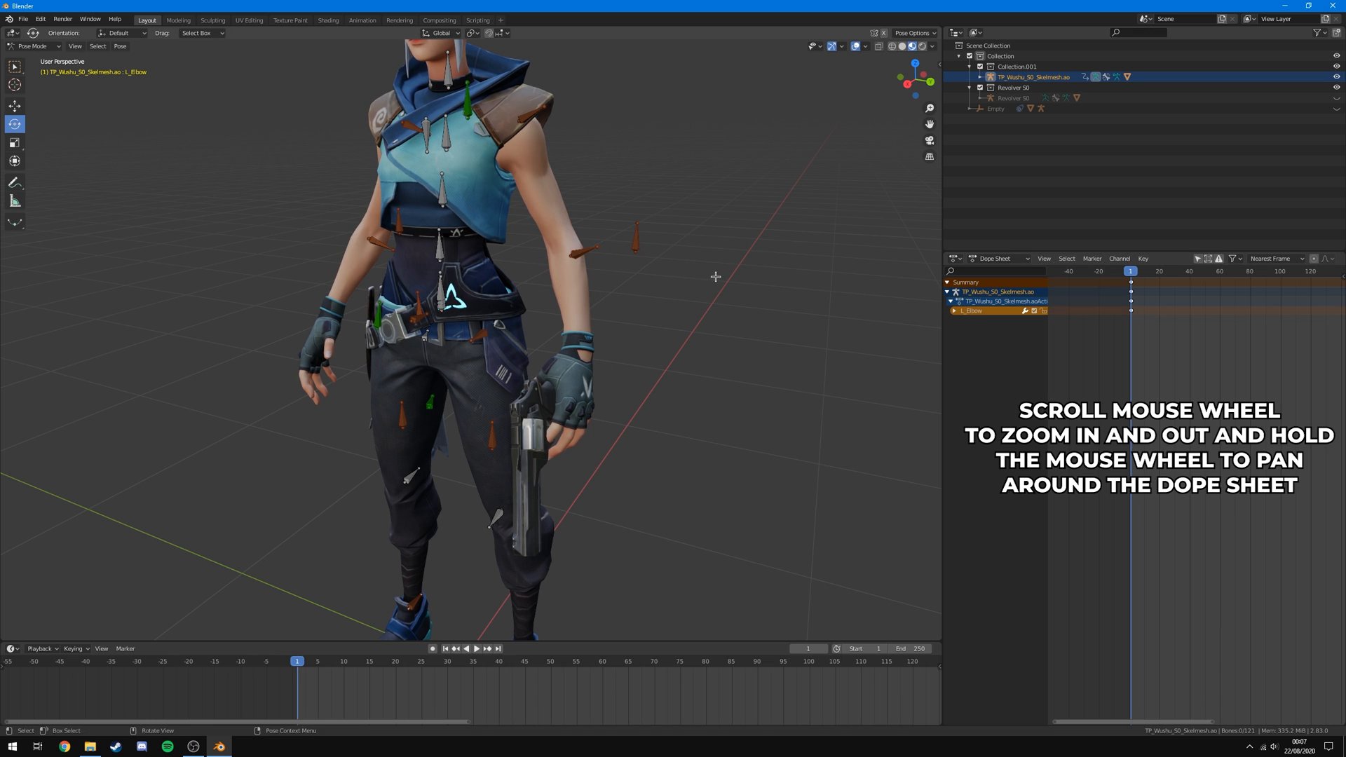
Rotate the L_Elbow bone at frame 10 to raise the forearm and gun, and insert a LocRot keyframe there.
middle_click_drag(713, 276, 688, 276)
middle_click_drag(540, 247, 536, 237)
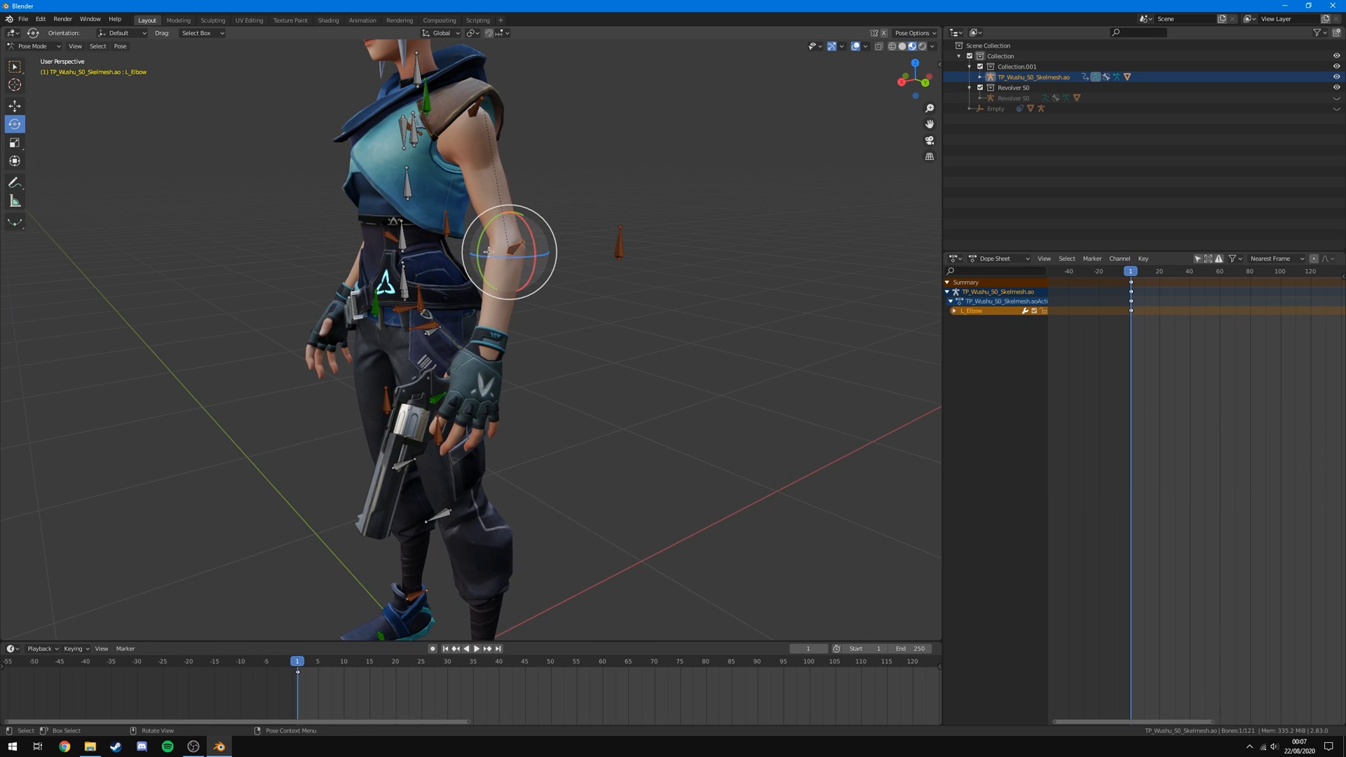
key("space")
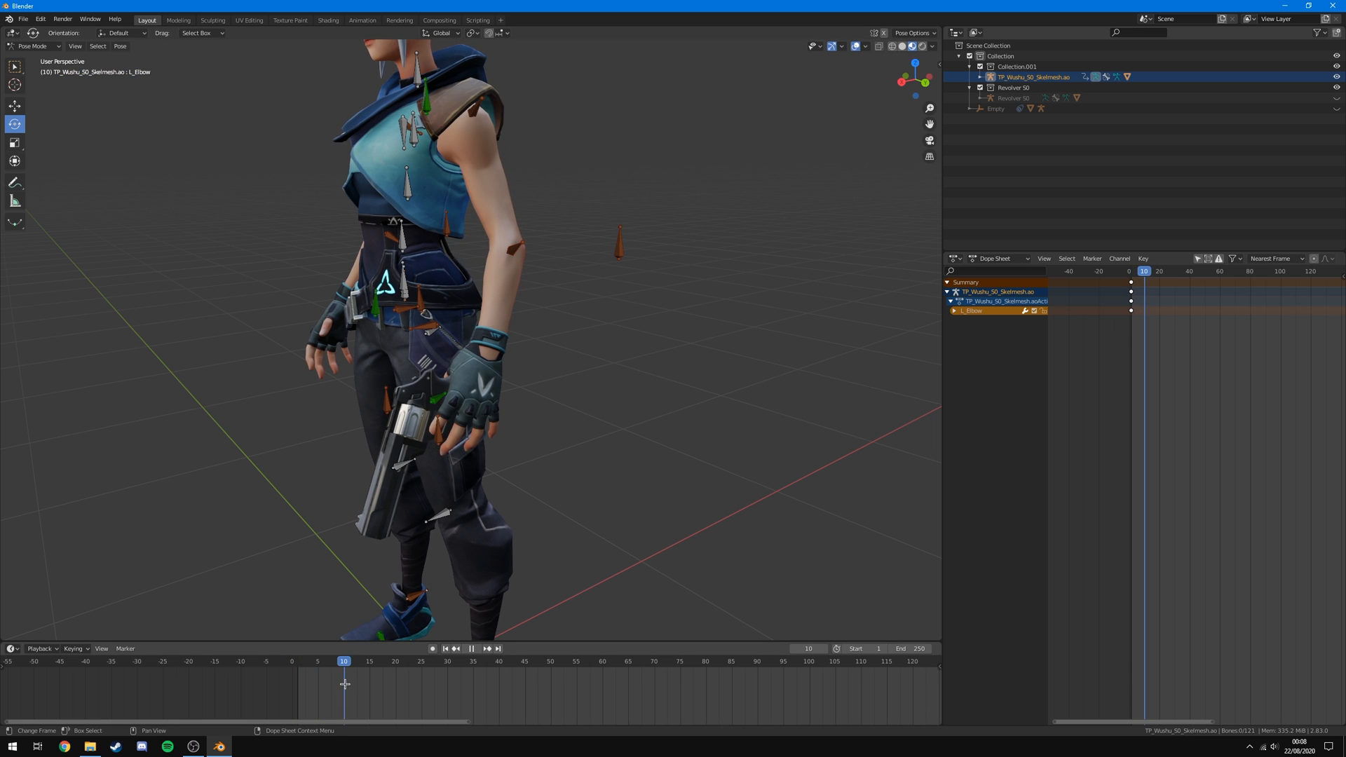
key("space")
left_click_drag(486, 225, 604, 230)
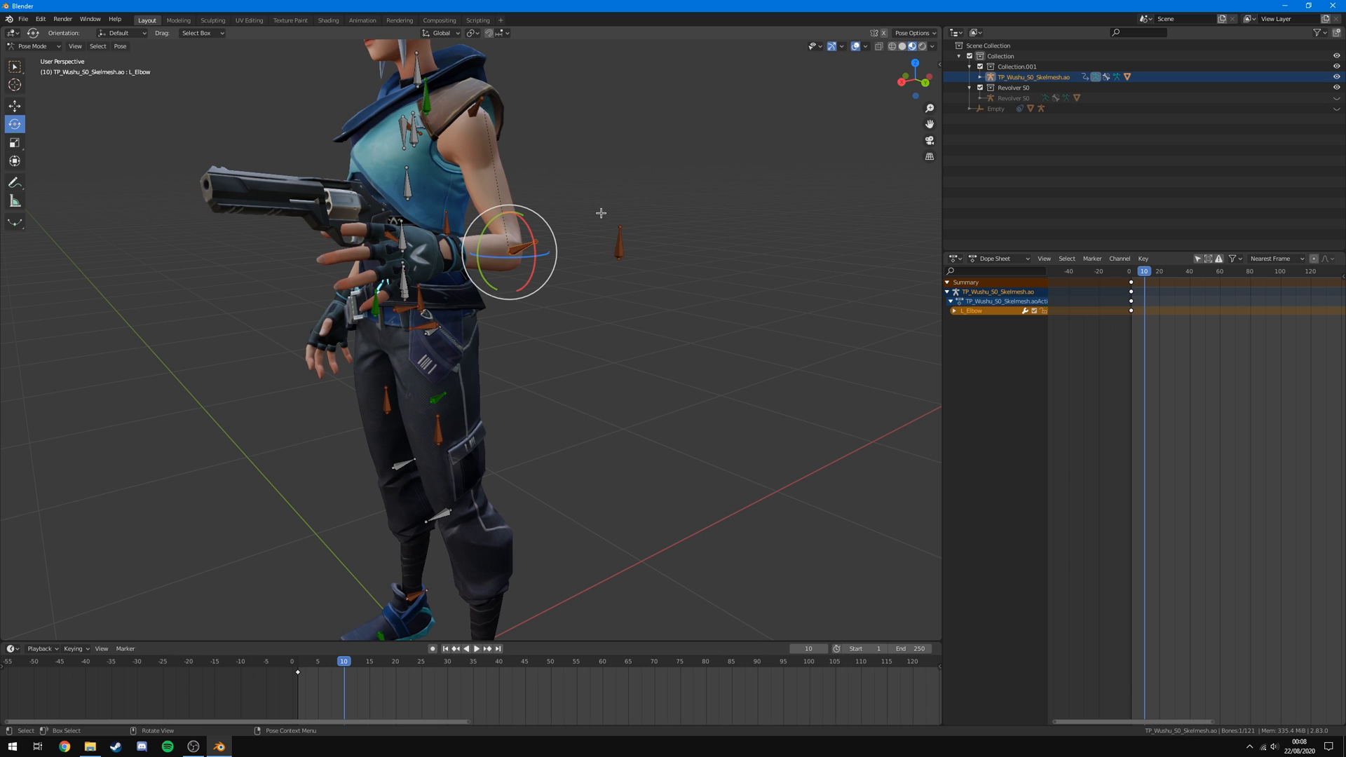
key("i")
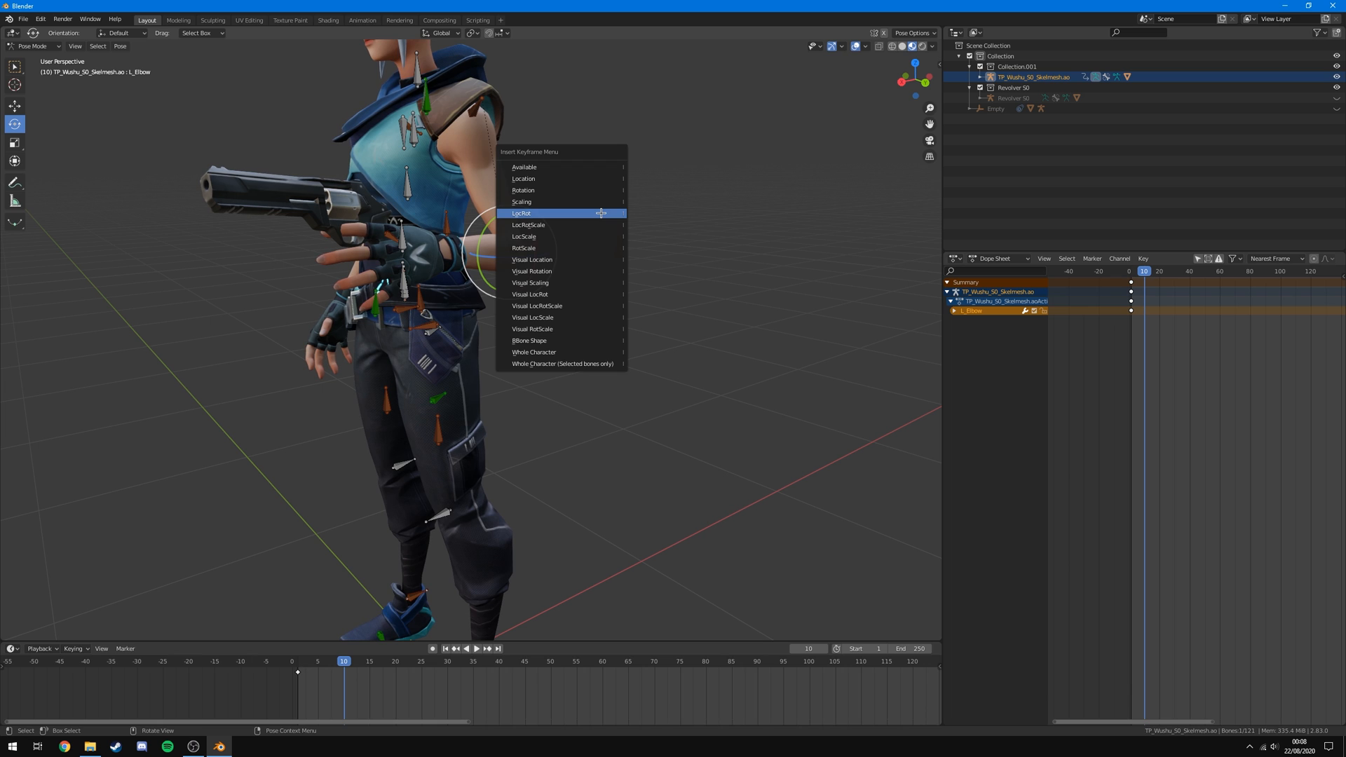
left_click(540, 213)
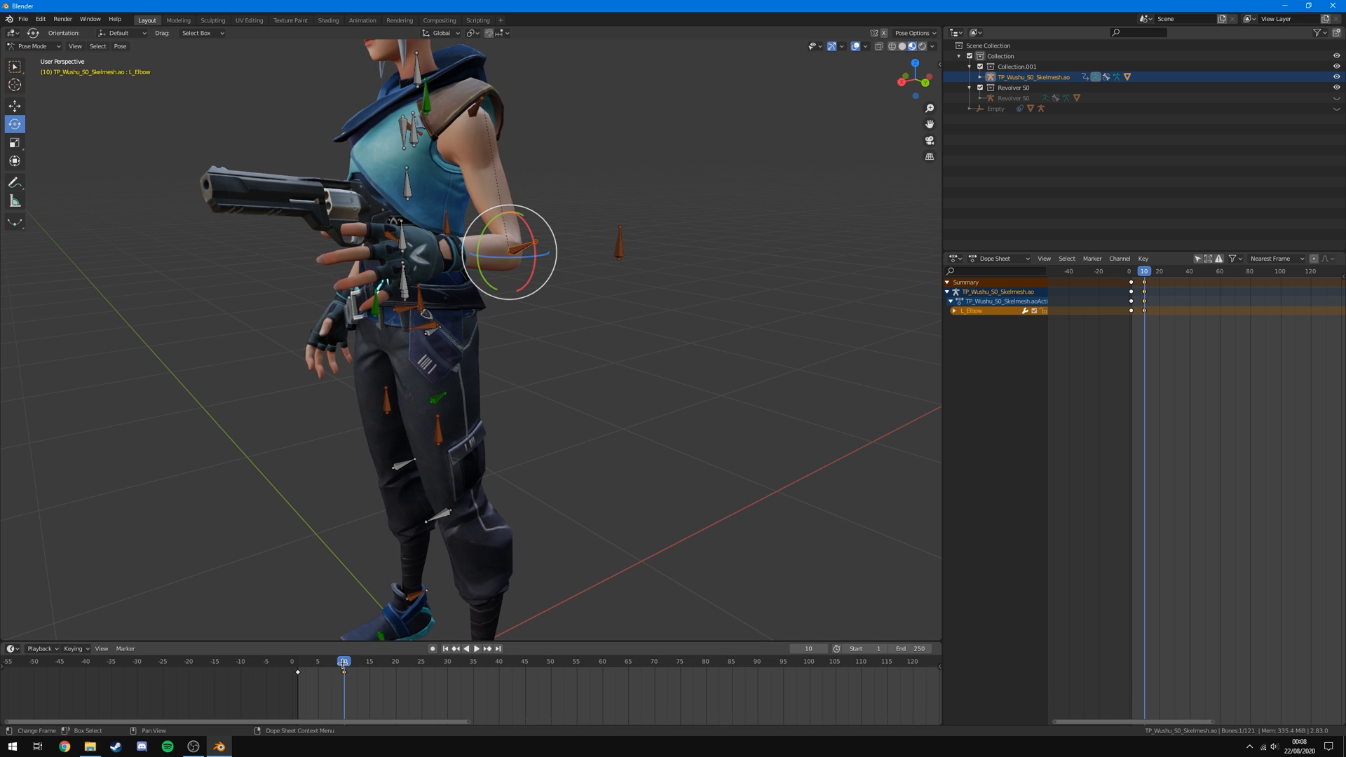
Play the elbow animation from frame 1 to review the arm's movement, and return to frame 1.
left_click_drag(343, 664, 298, 677)
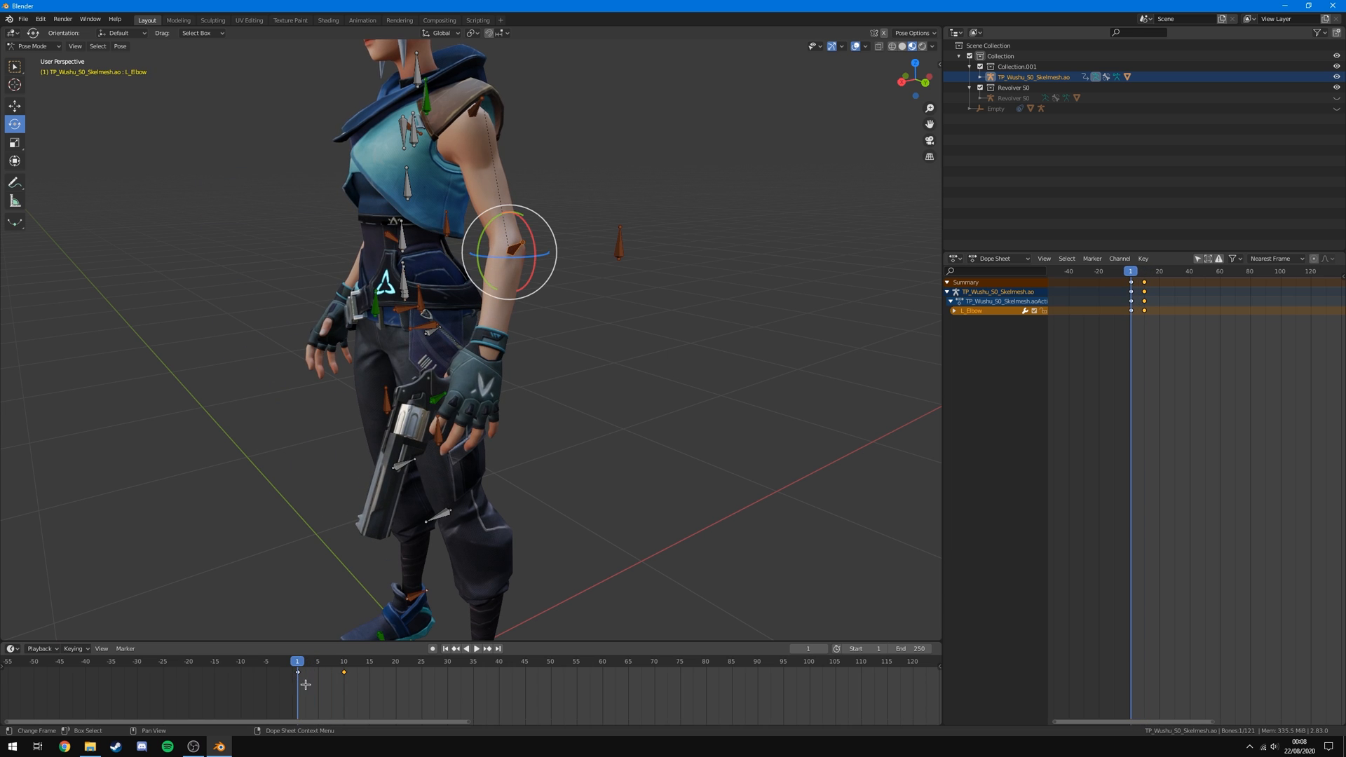
left_click(476, 649)
left_click_drag(299, 671, 299, 671)
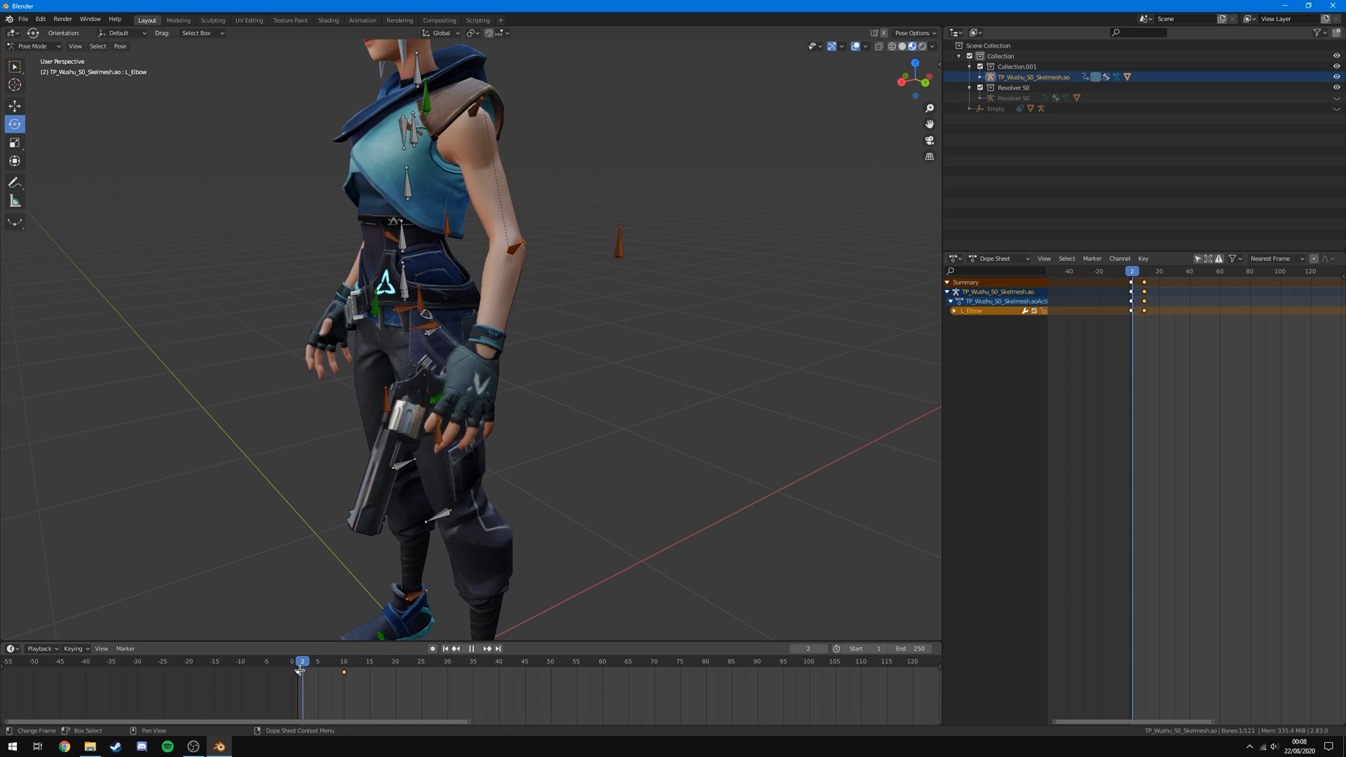
left_click(299, 672)
key("Escape")
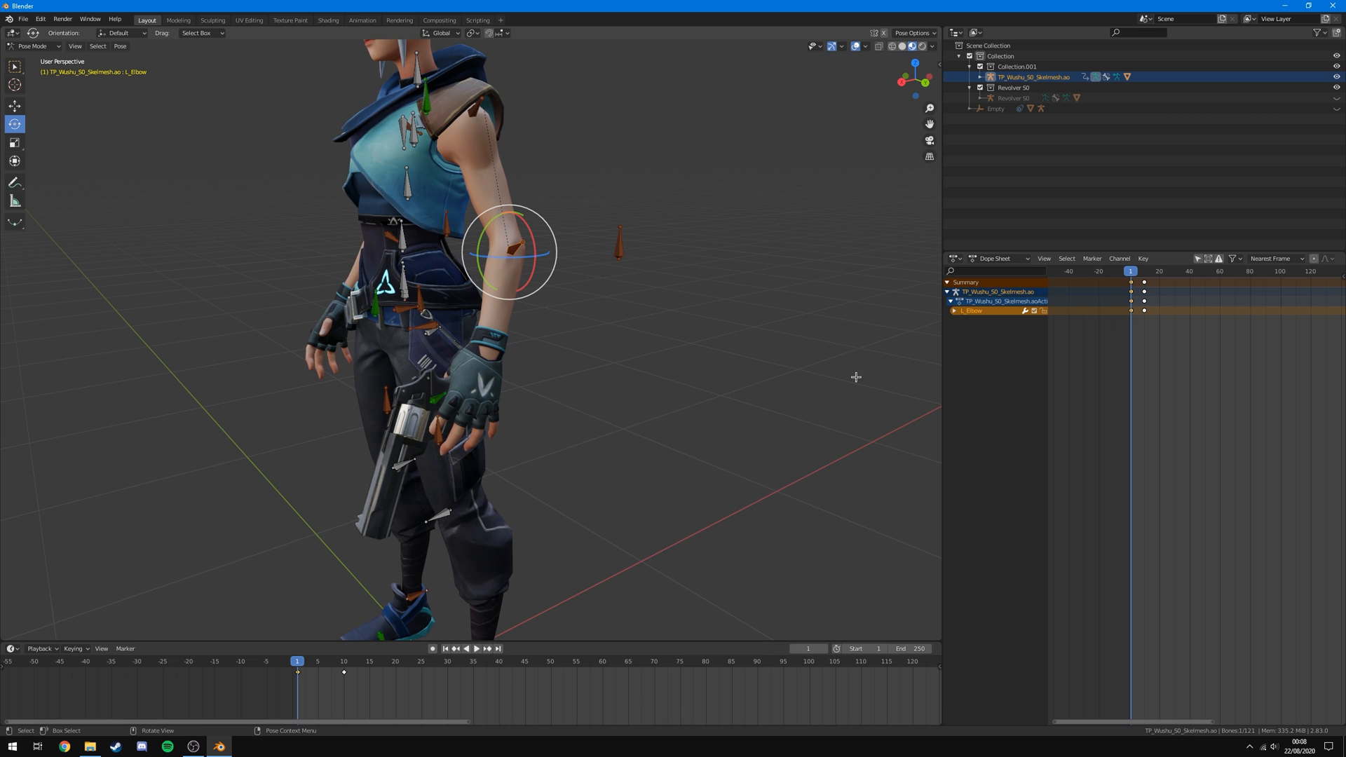
Switch the Dope Sheet to the Graph Editor and examine the L_Elbow curves between frames 1 and 10.
left_click(955, 259)
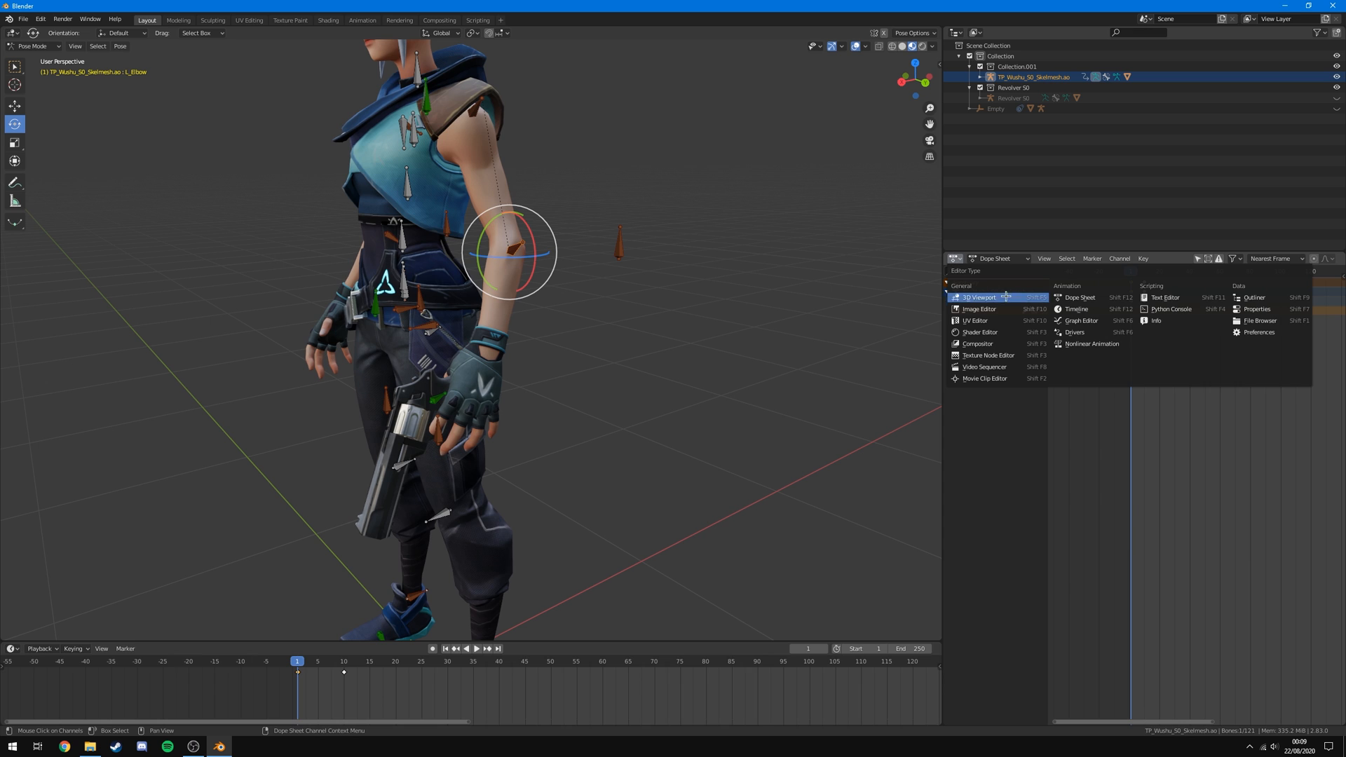
left_click(1082, 320)
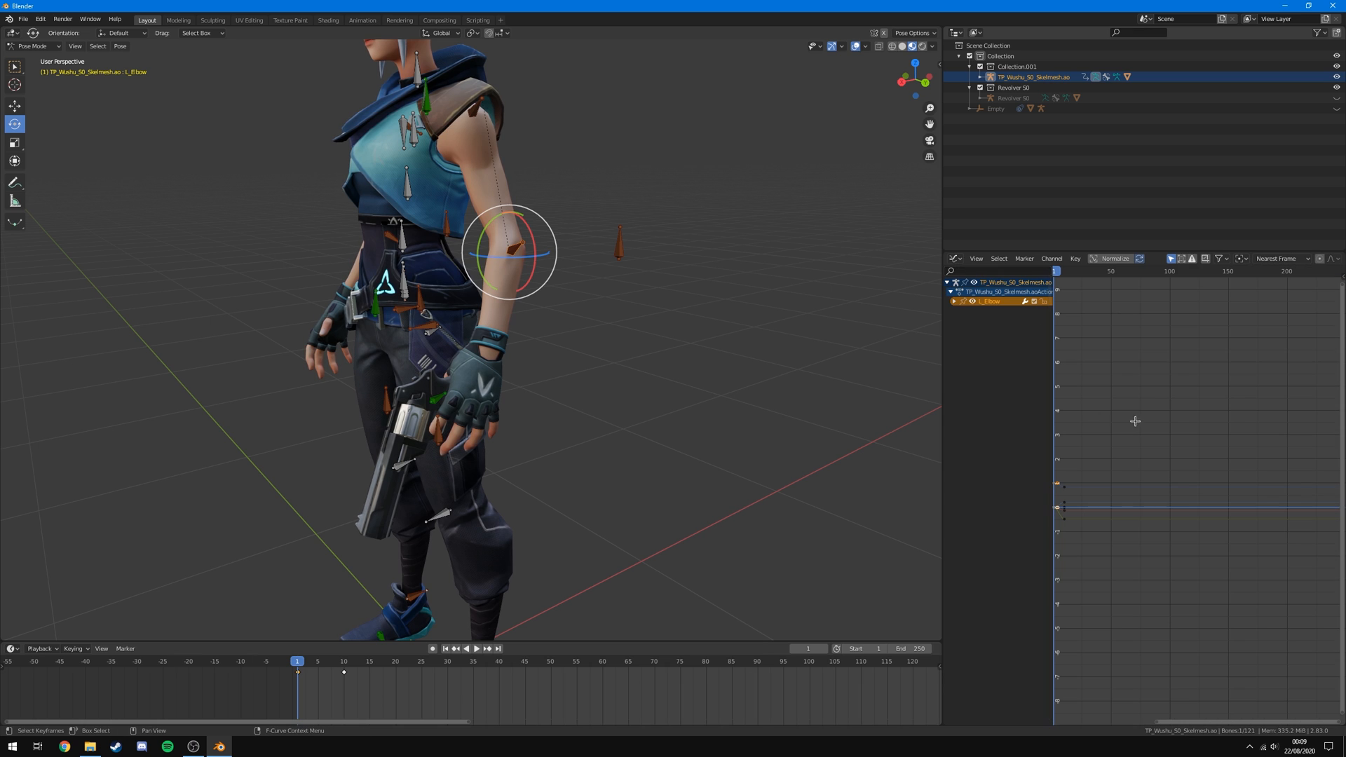
scroll(1116, 500, "down", 6)
scroll(1115, 499, "up", 15)
scroll(1130, 526, "down", 4)
middle_click_drag(1112, 526, 1343, 533)
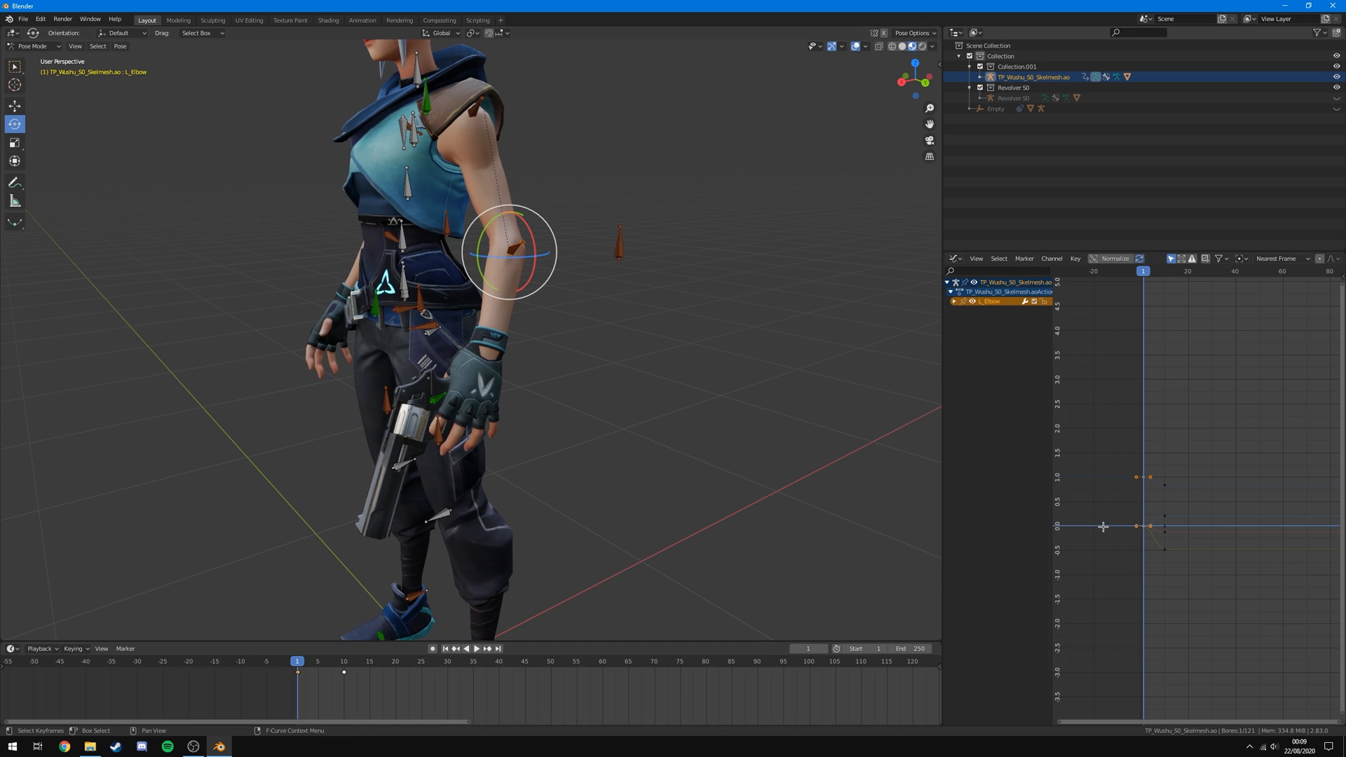
scroll(1138, 591, "up", 13)
middle_click_drag(1143, 610, 1202, 571)
scroll(1215, 516, "up", 4)
scroll(1187, 578, "up", 5)
middle_click_drag(1161, 523, 1161, 482)
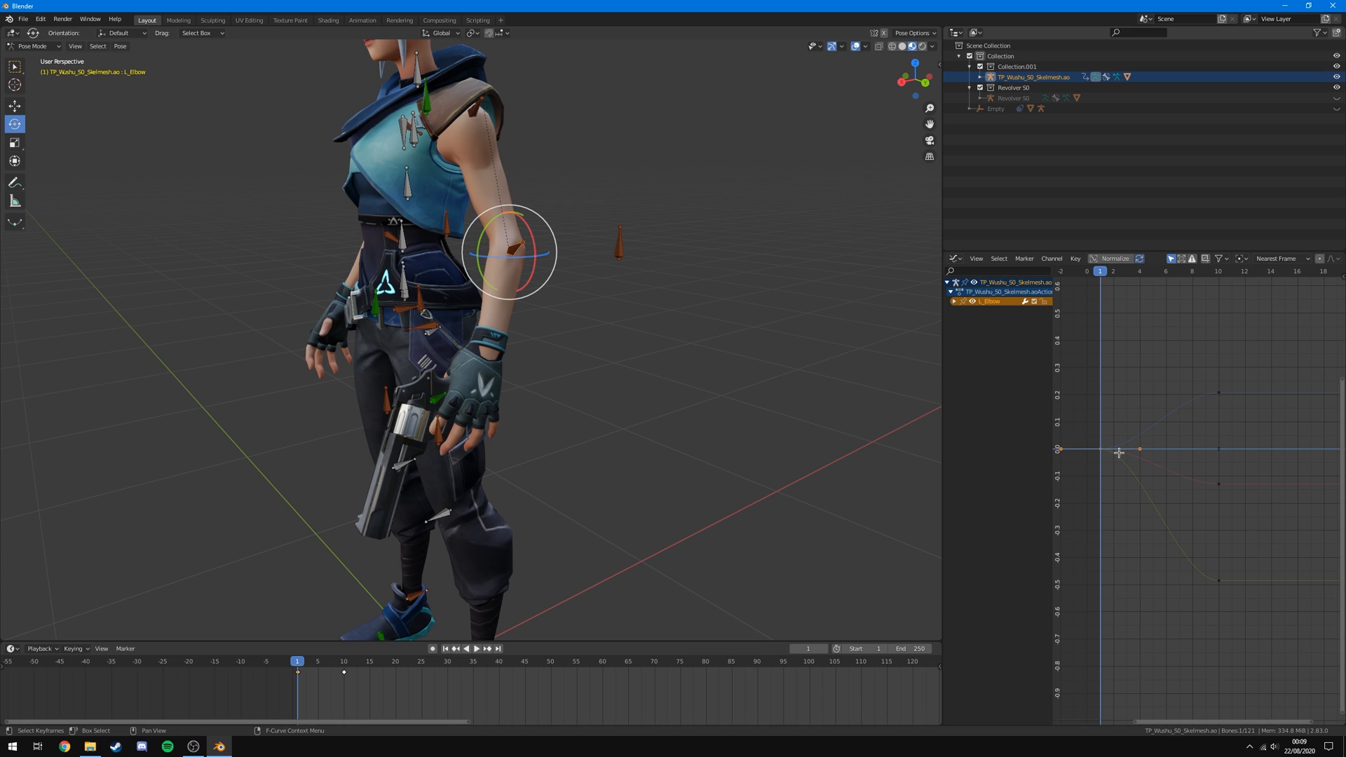
left_click(1247, 417)
scroll(1247, 417, "up", 2)
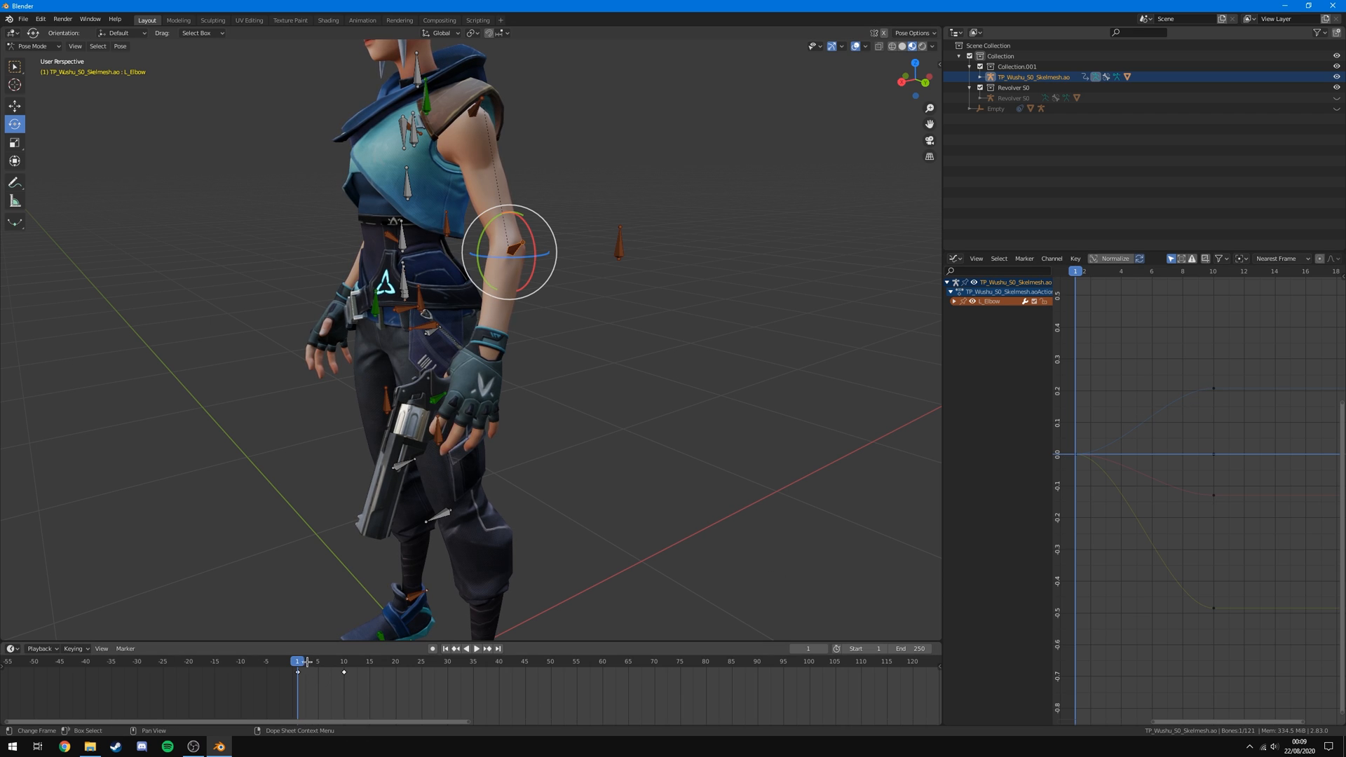
Try the second L_Elbow keyframe at frame 30 during playback, return it to frame 10, and go to frame 6.
key("space")
left_click_drag(298, 661, 448, 679)
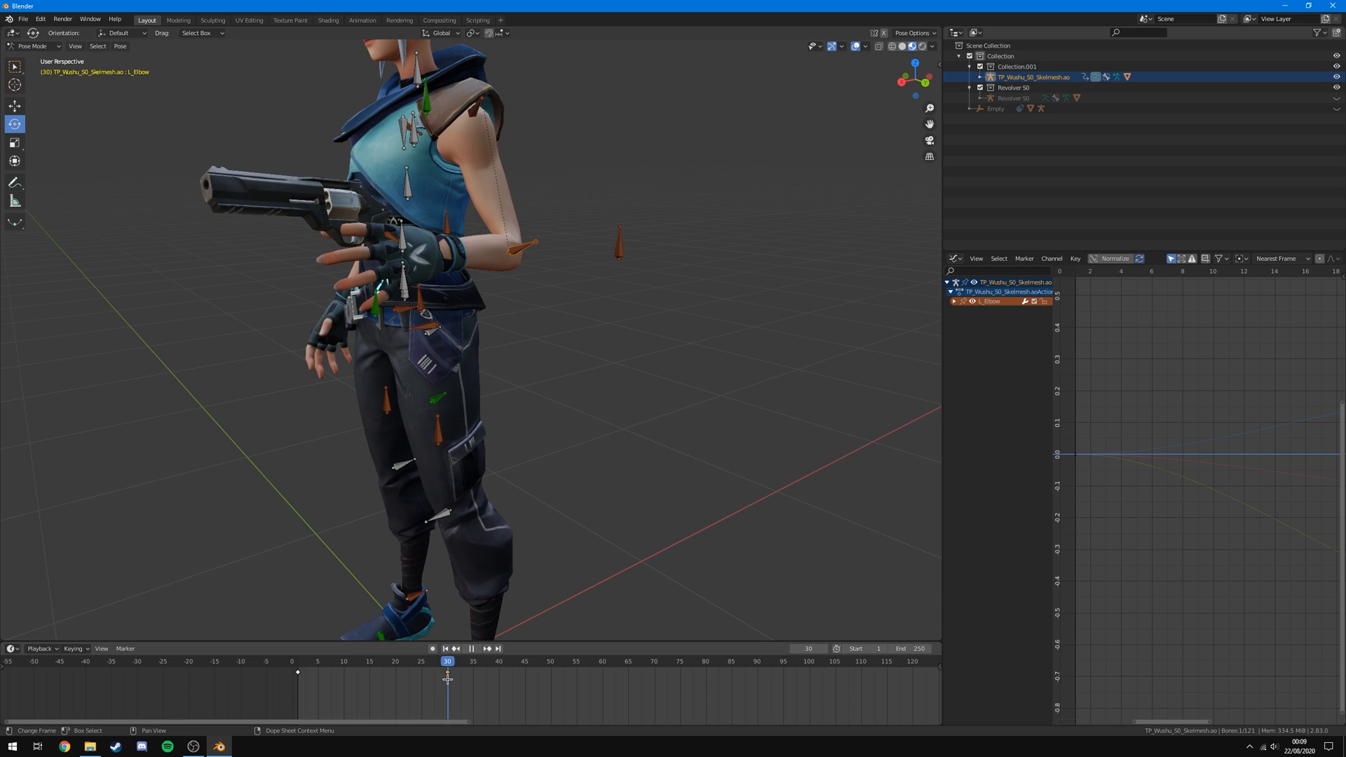
key("g")
left_click(347, 681)
left_click_drag(322, 664, 324, 662)
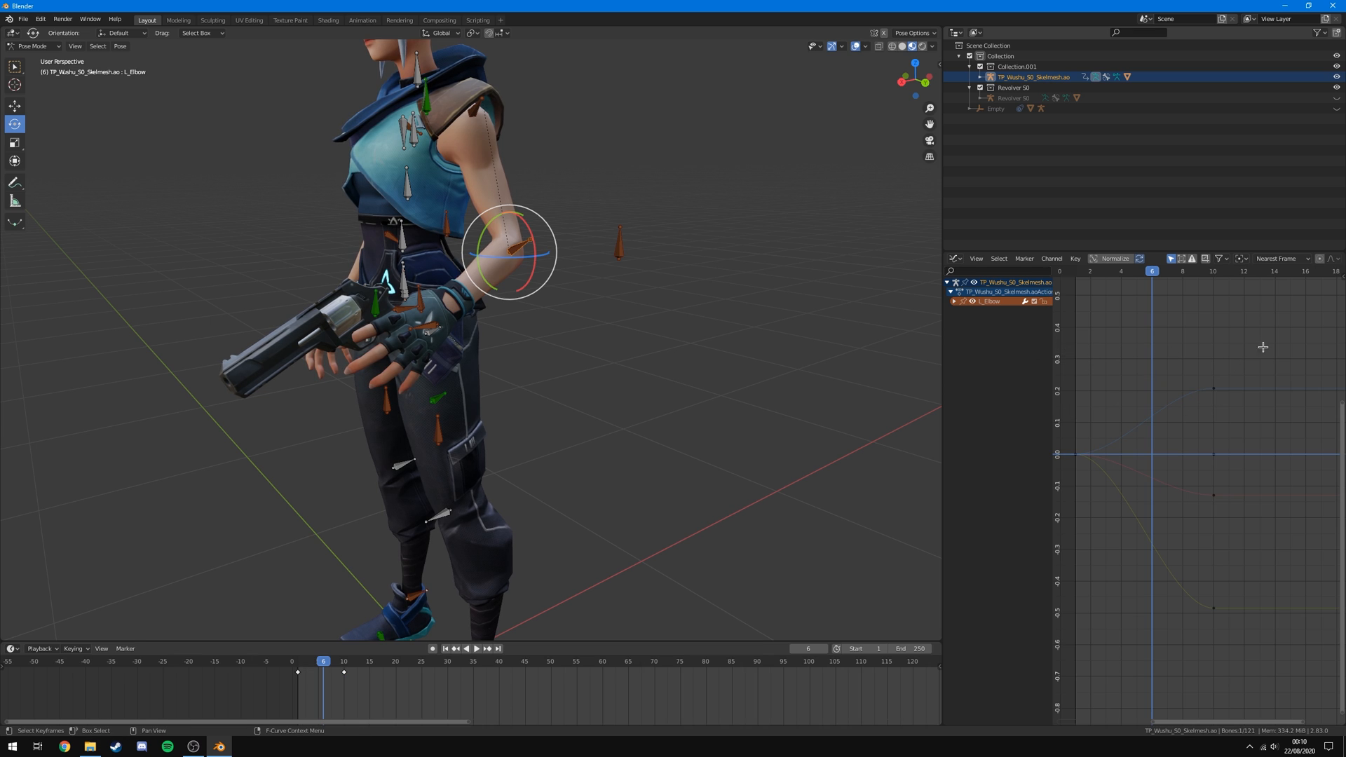
Select all L_Elbow keyframes in the Graph Editor and set their interpolation mode to Linear.
left_click_drag(1285, 341, 989, 702)
right_click(1161, 467)
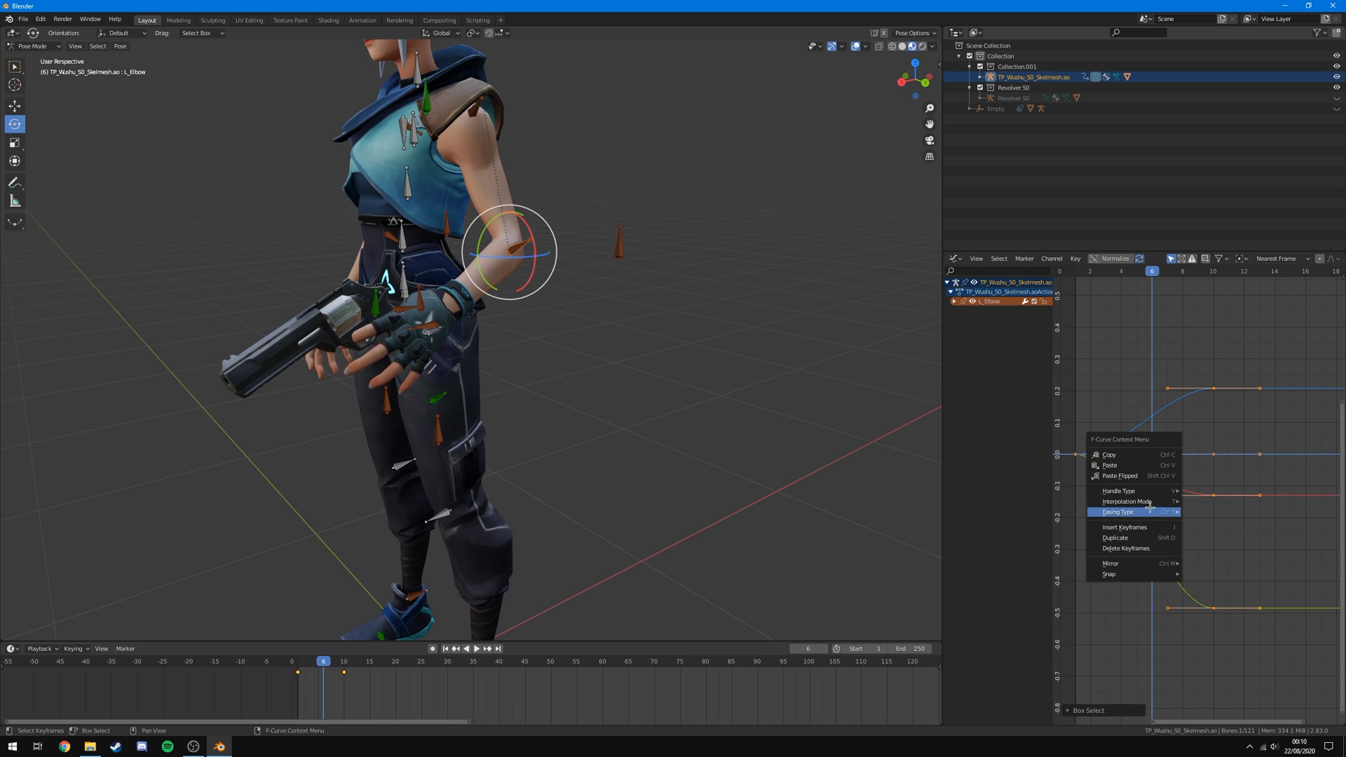
mouse_move(1148, 500)
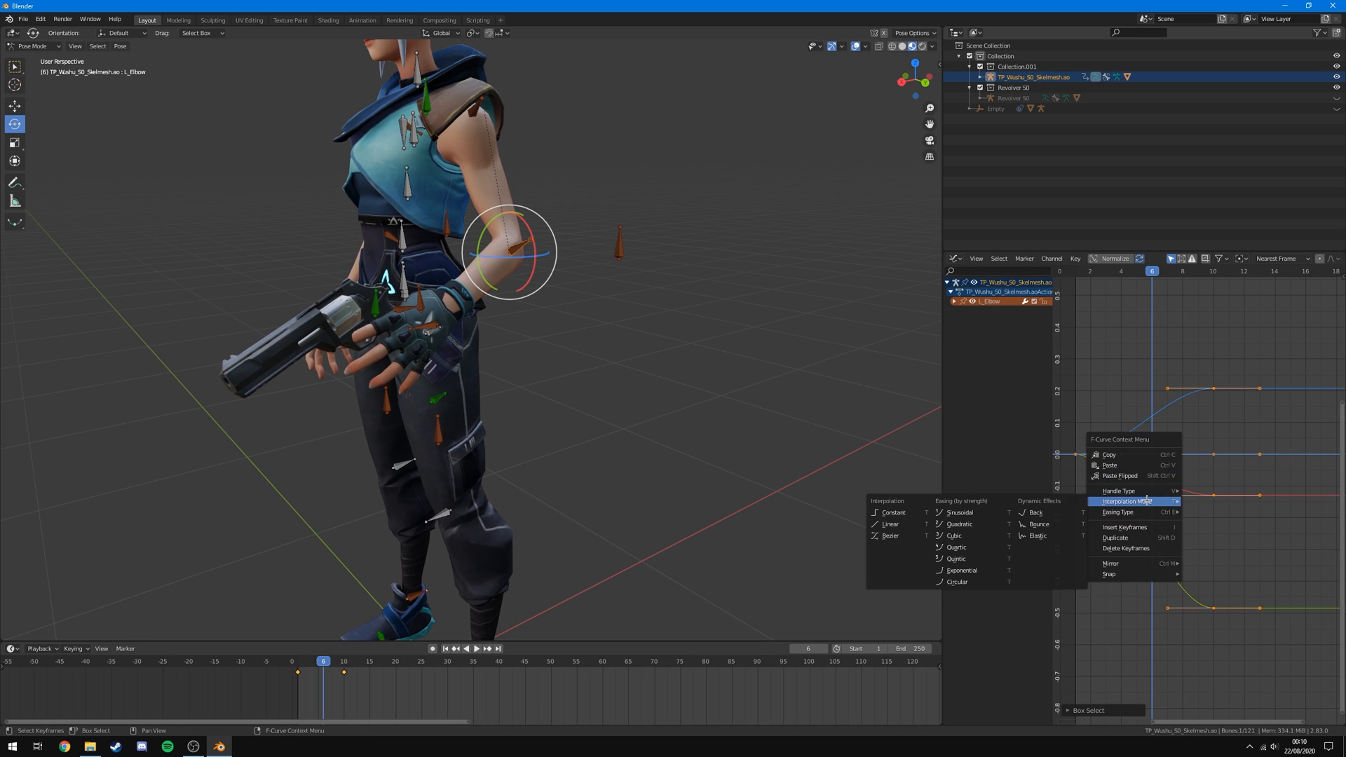
left_click(892, 524)
left_click(1150, 348)
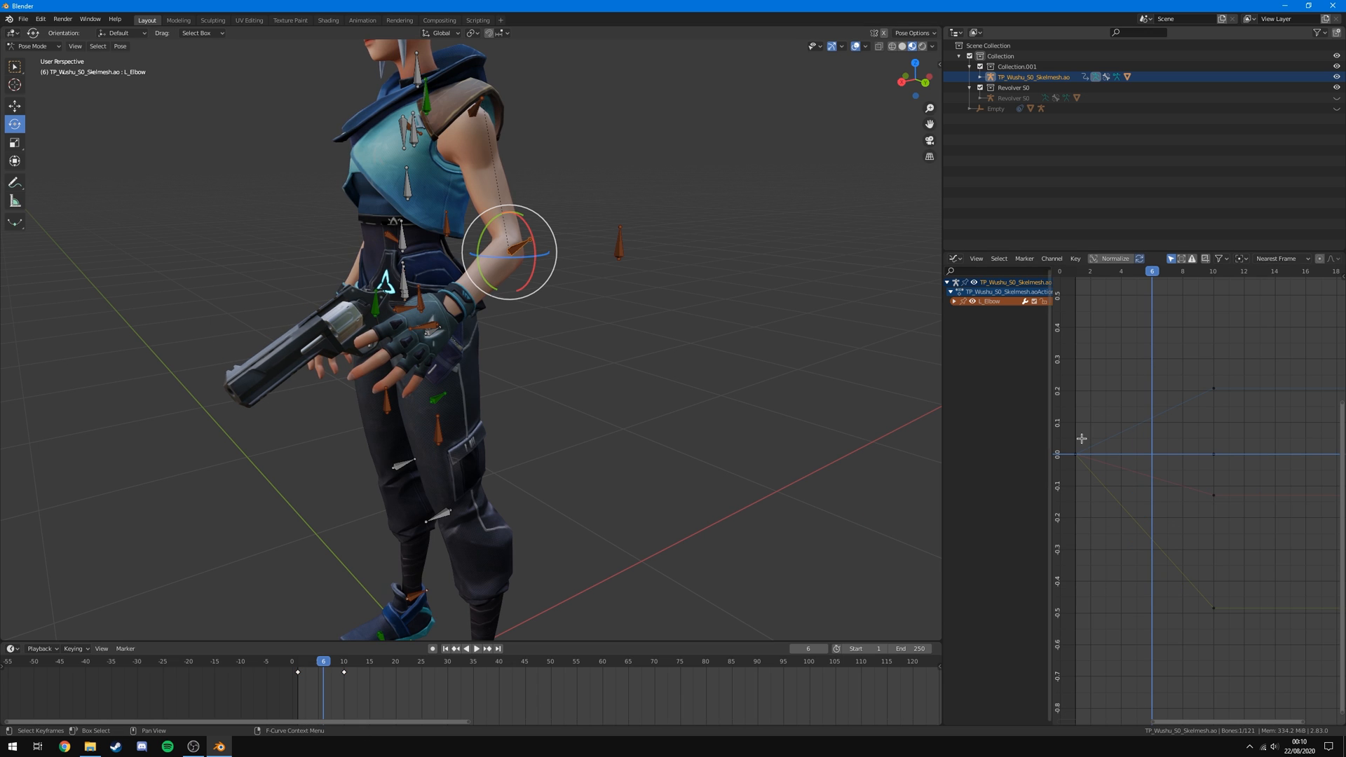
Play the elbow animation with linear interpolation to review the arm's movement.
left_click(306, 666)
key("space")
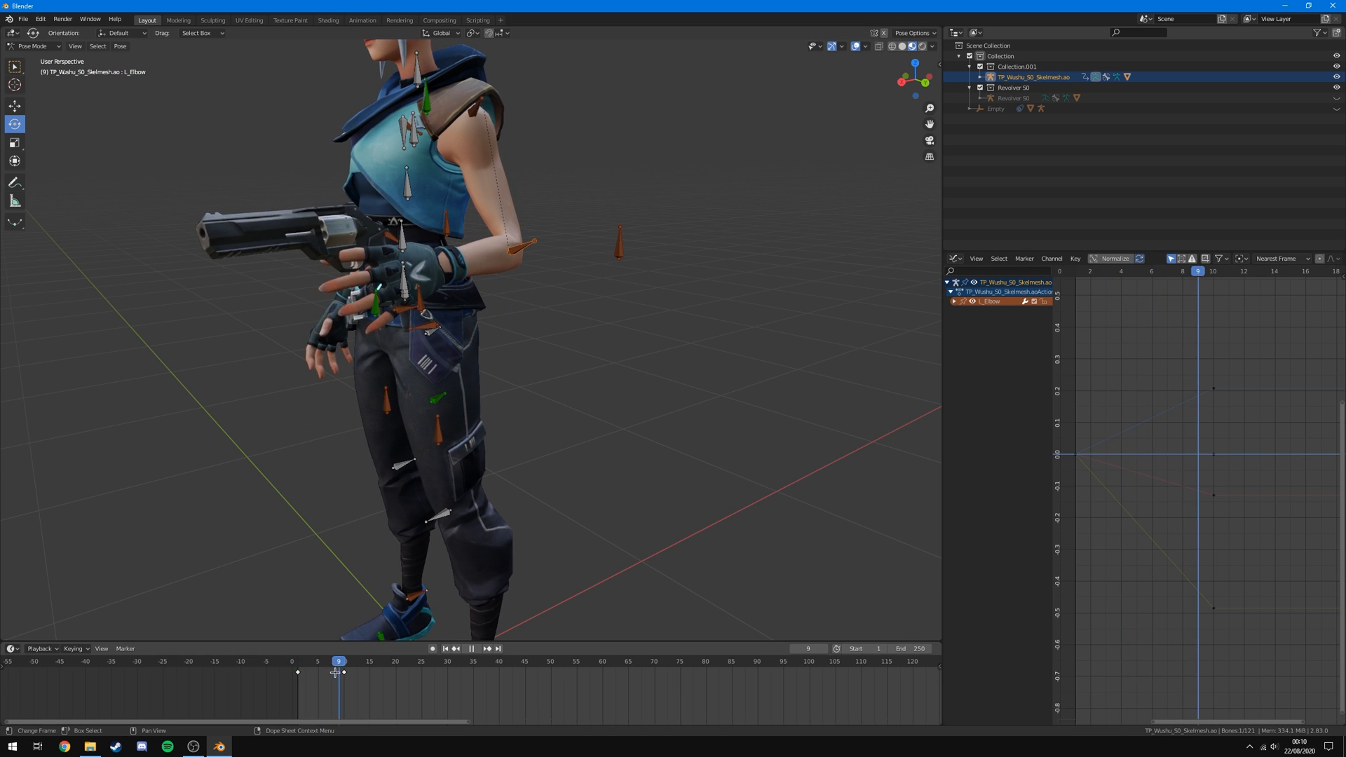
key("space")
Undo the linear interpolation change on the L_Elbow curves and deselect the keyframes.
key("ctrl+z")
key("ctrl+z")
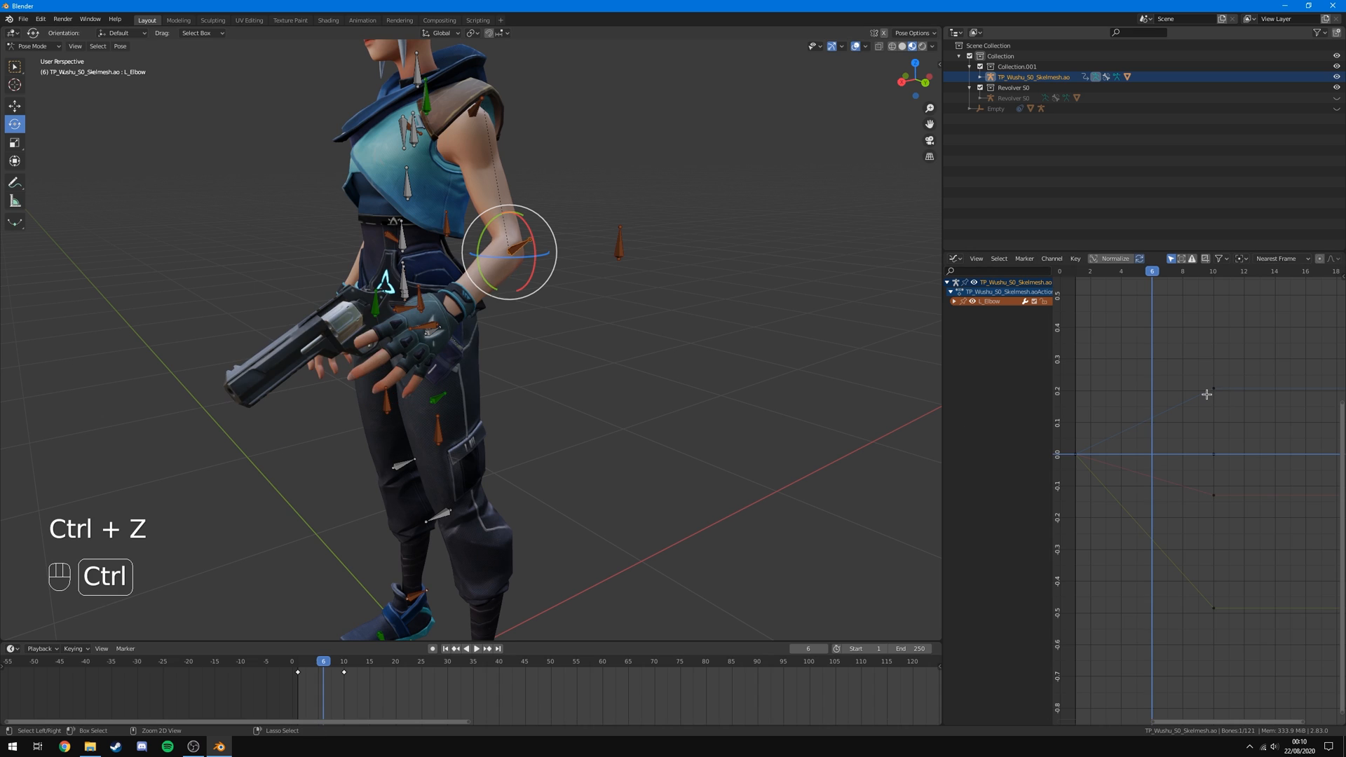
key("ctrl+z")
left_click(1254, 338)
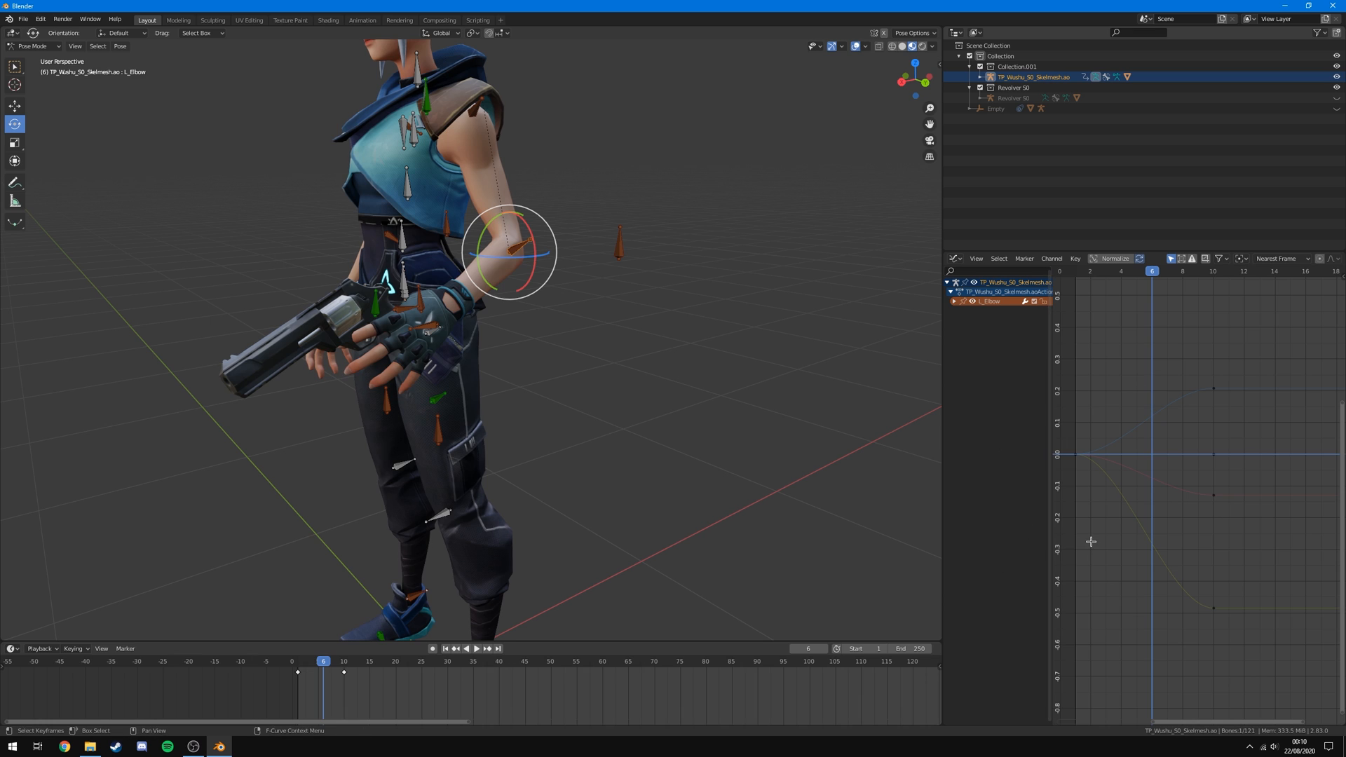
Switch the Graph Editor back to the Dope Sheet and frame the L_Elbow keyframes more closely.
left_click(957, 259)
left_click(957, 259)
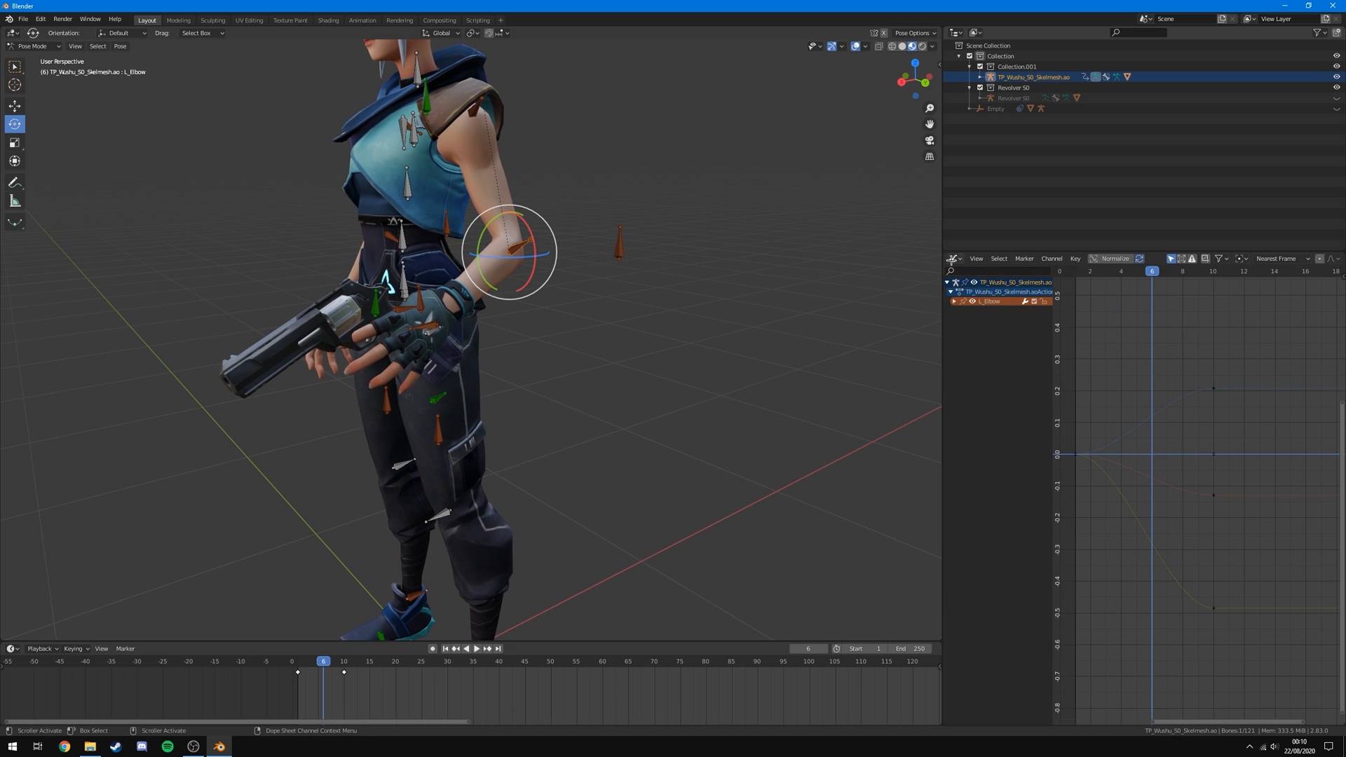
left_click(957, 259)
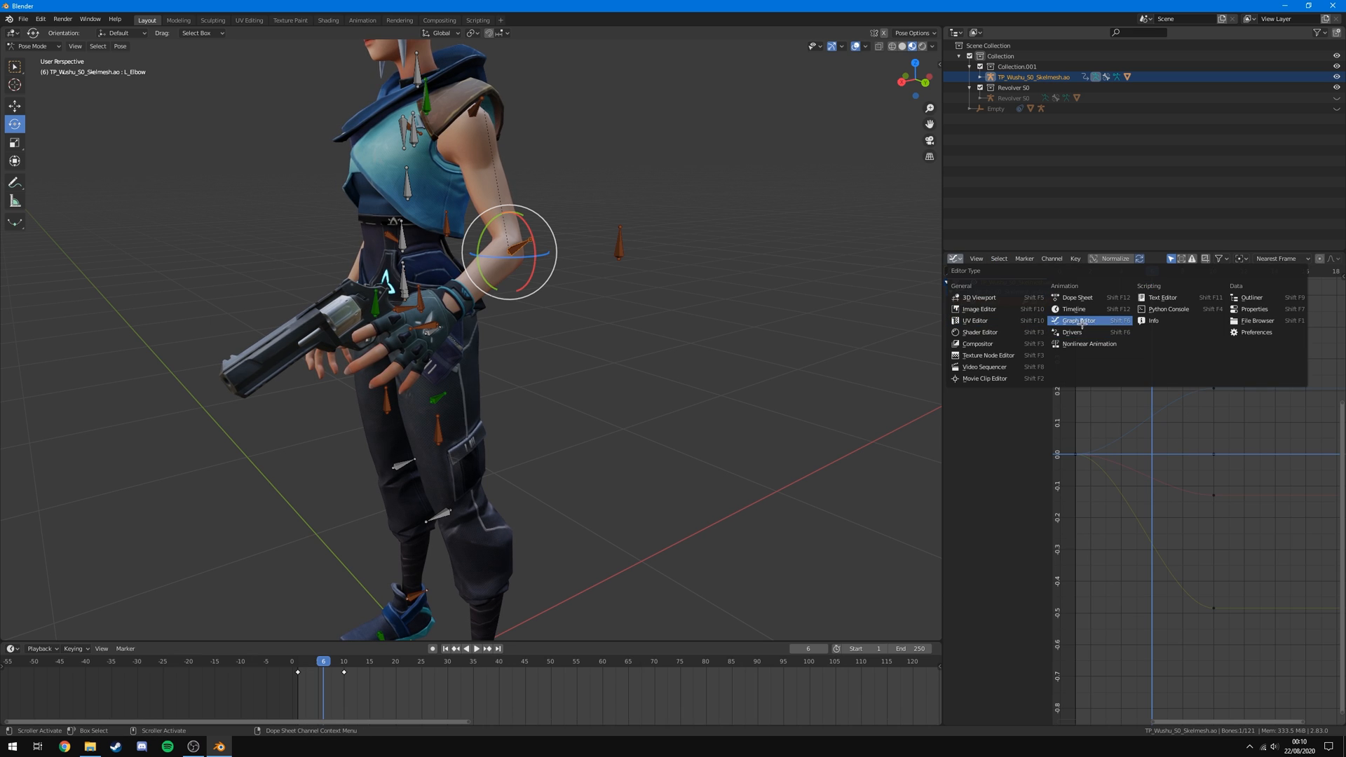
left_click(1083, 298)
scroll(1161, 393, "up", 7)
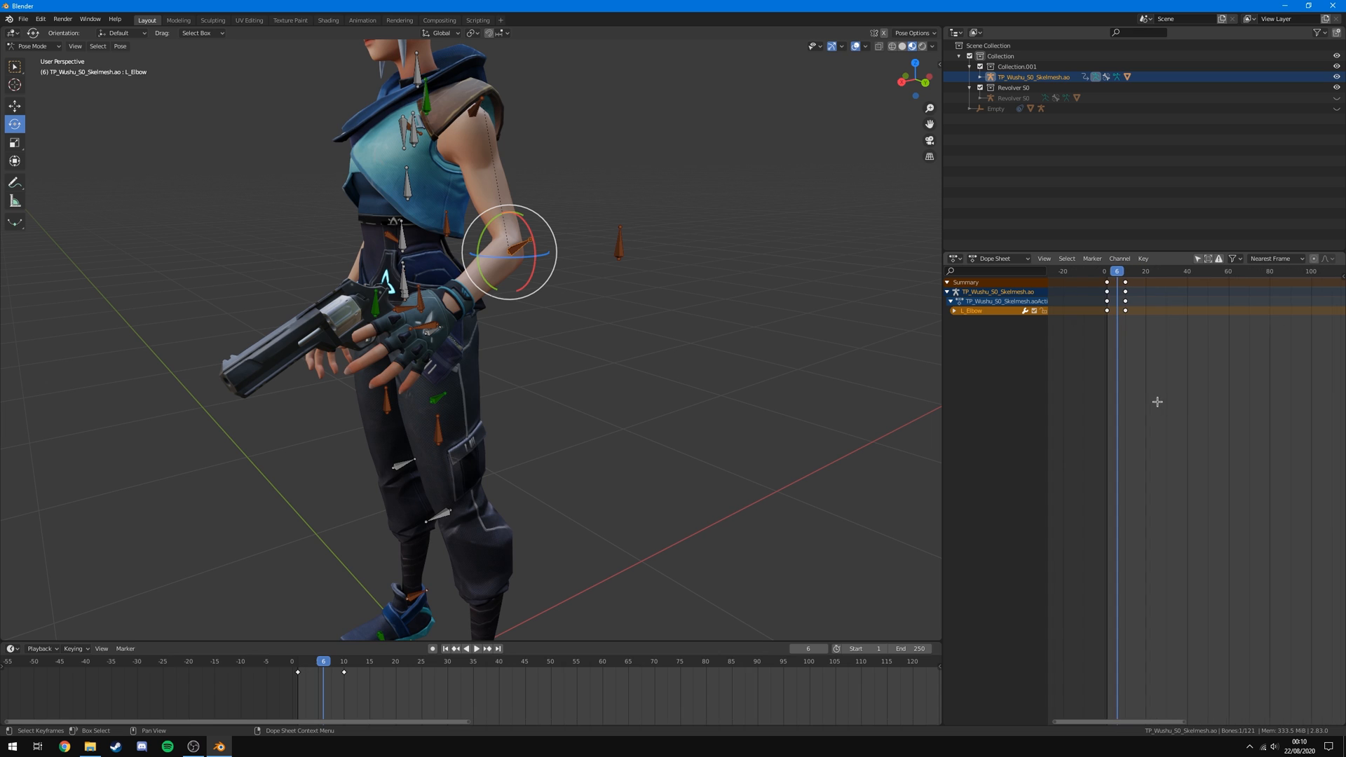
middle_click_drag(1110, 412, 1175, 454)
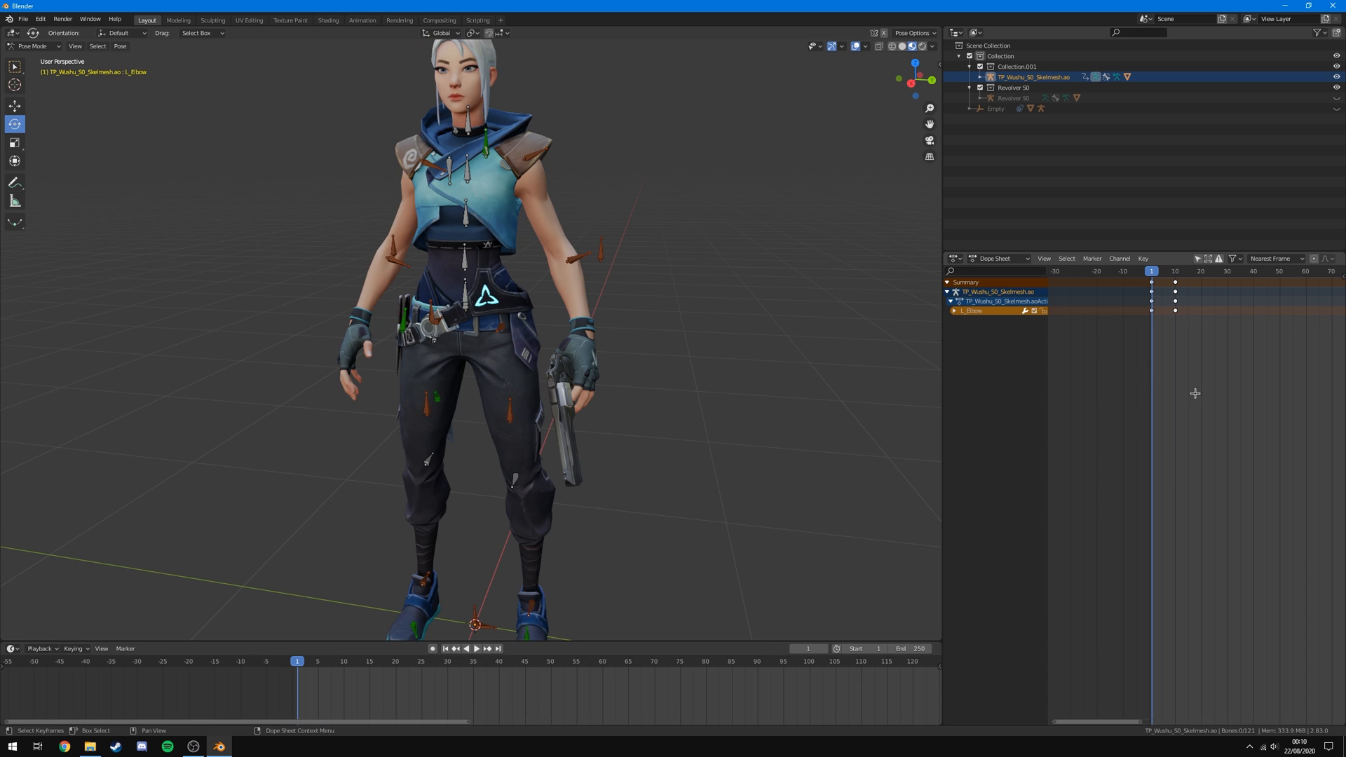
Delete all L_Elbow keyframes in the Dope Sheet.
left_click_drag(1212, 367, 1121, 269)
key("x")
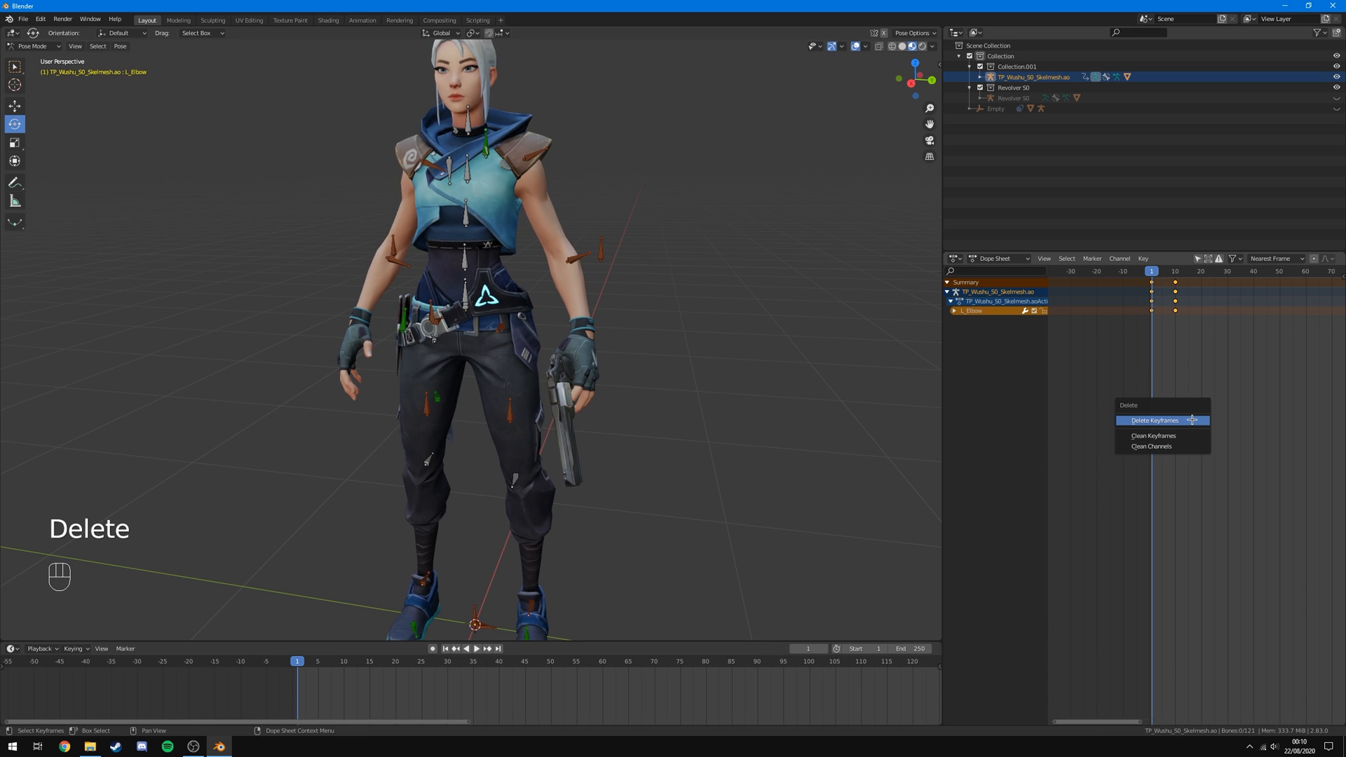
left_click(1193, 420)
Select all of the armature's bones, insert a LocRot keyframe for them at frame 1, and deselect the bones.
middle_click_drag(616, 401, 663, 275)
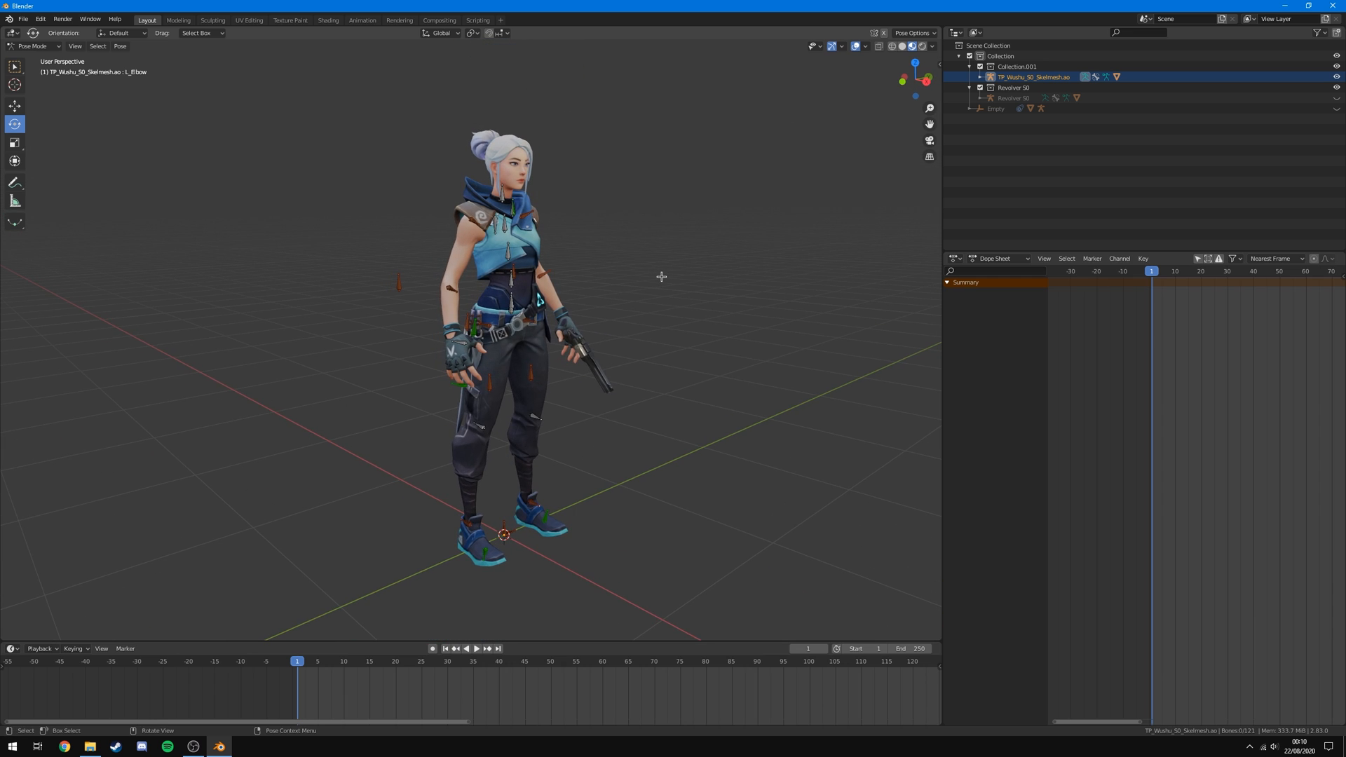
scroll(651, 295, "up", 1)
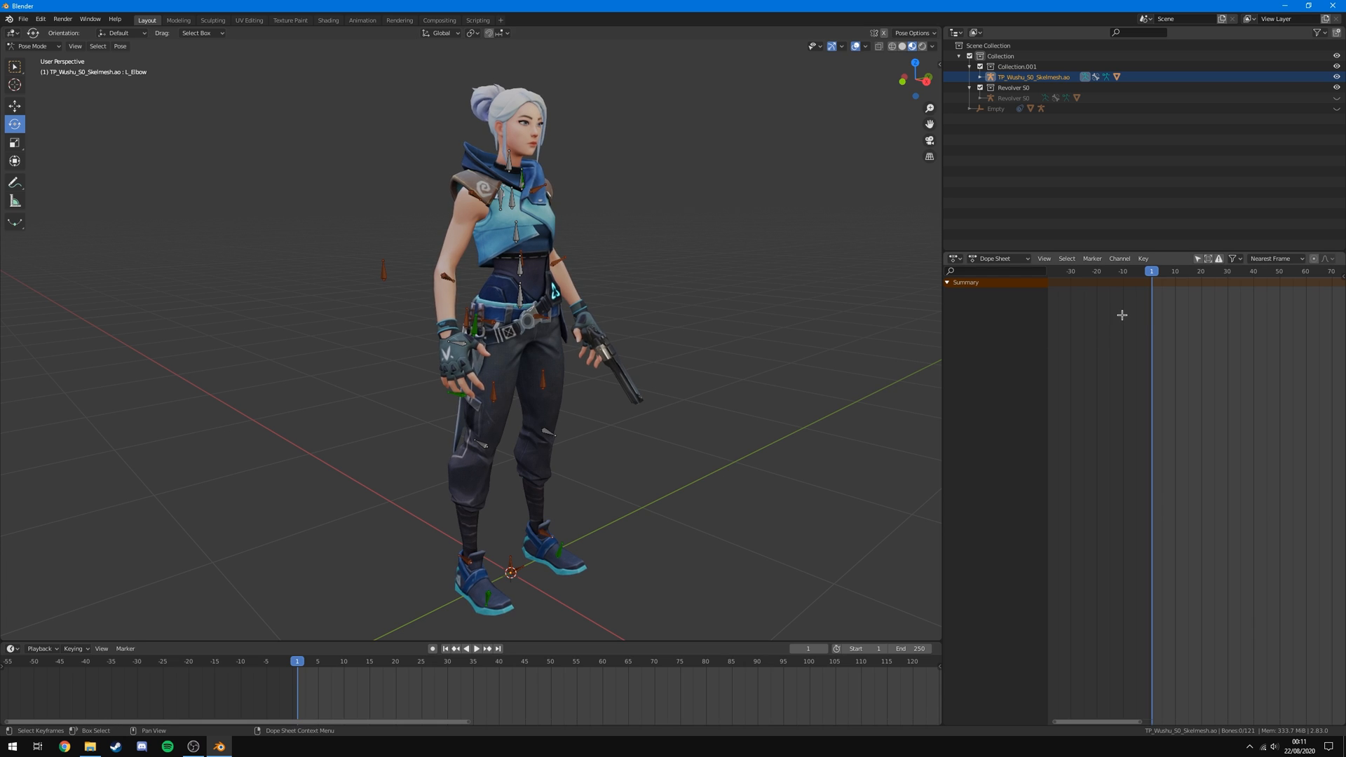
scroll(1168, 358, "down", 2)
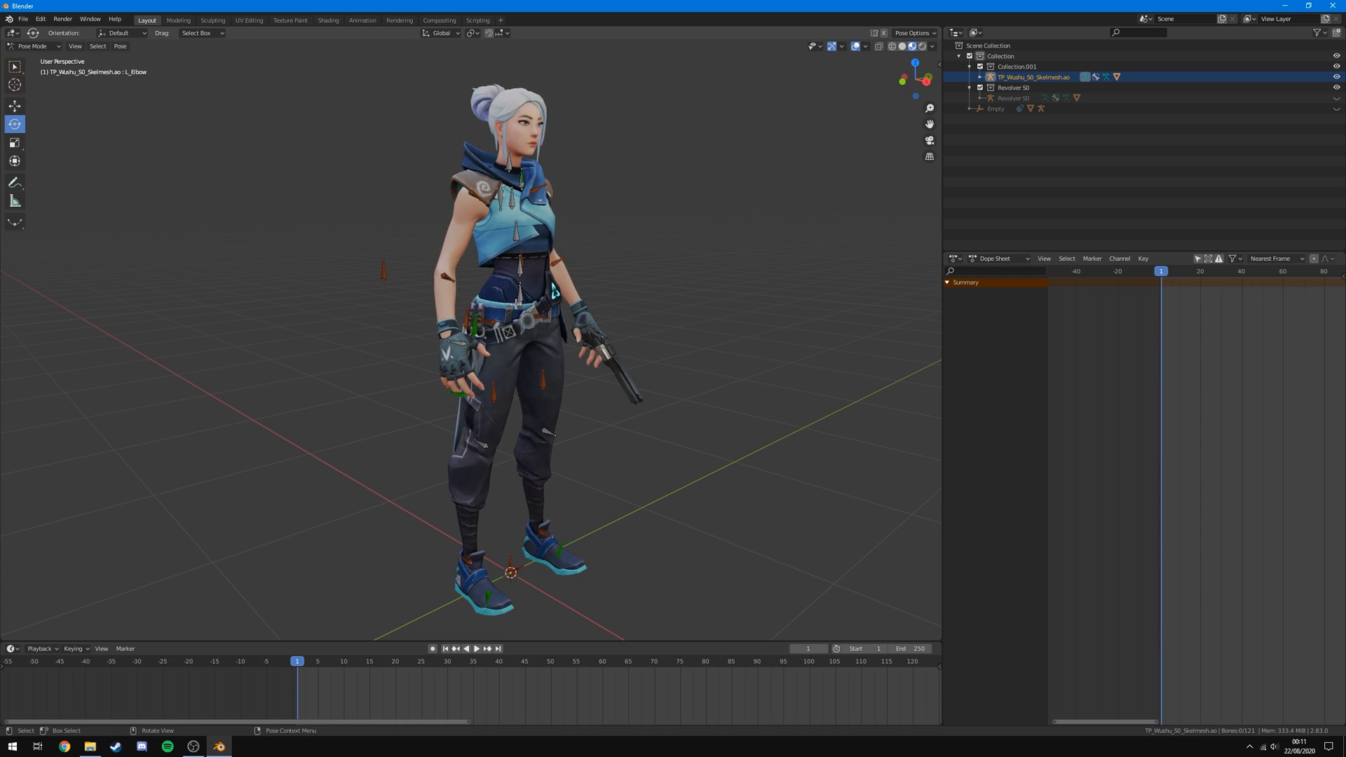
key("a")
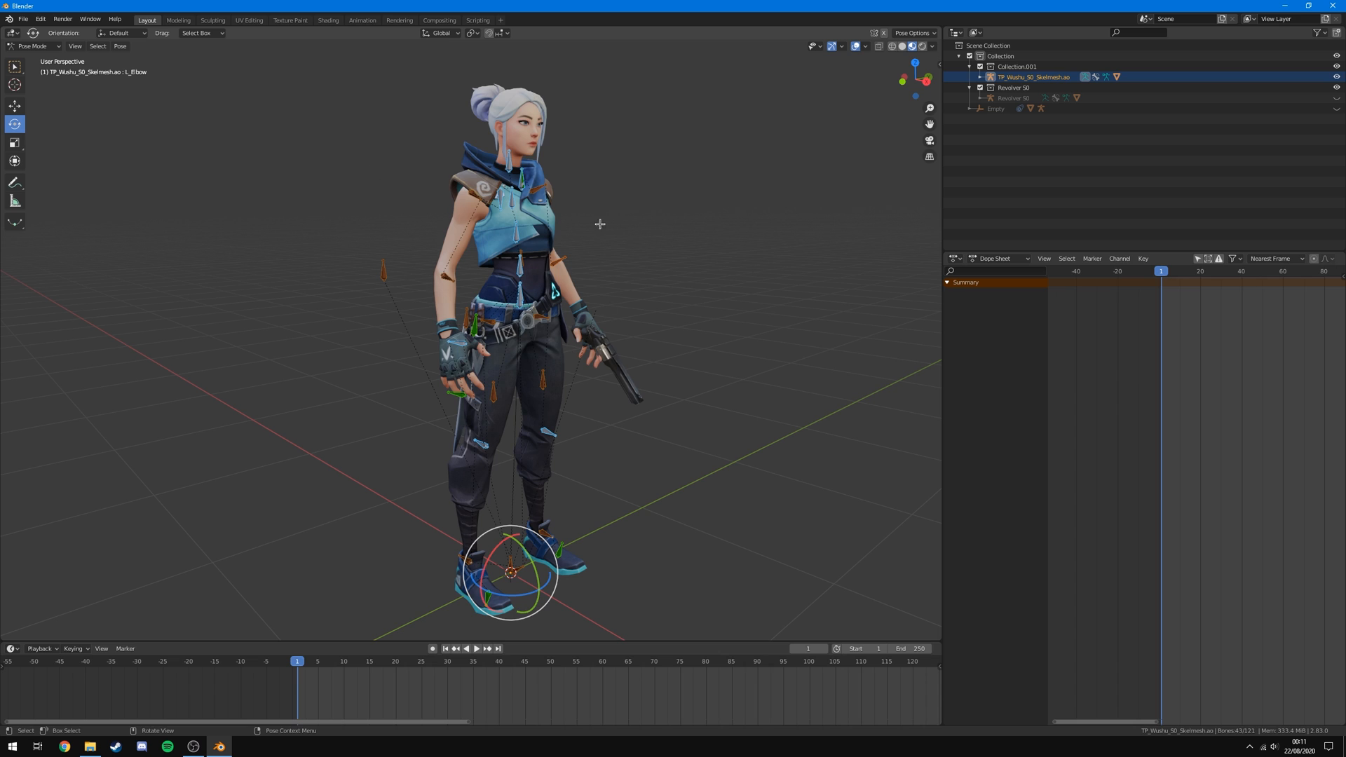
key("i")
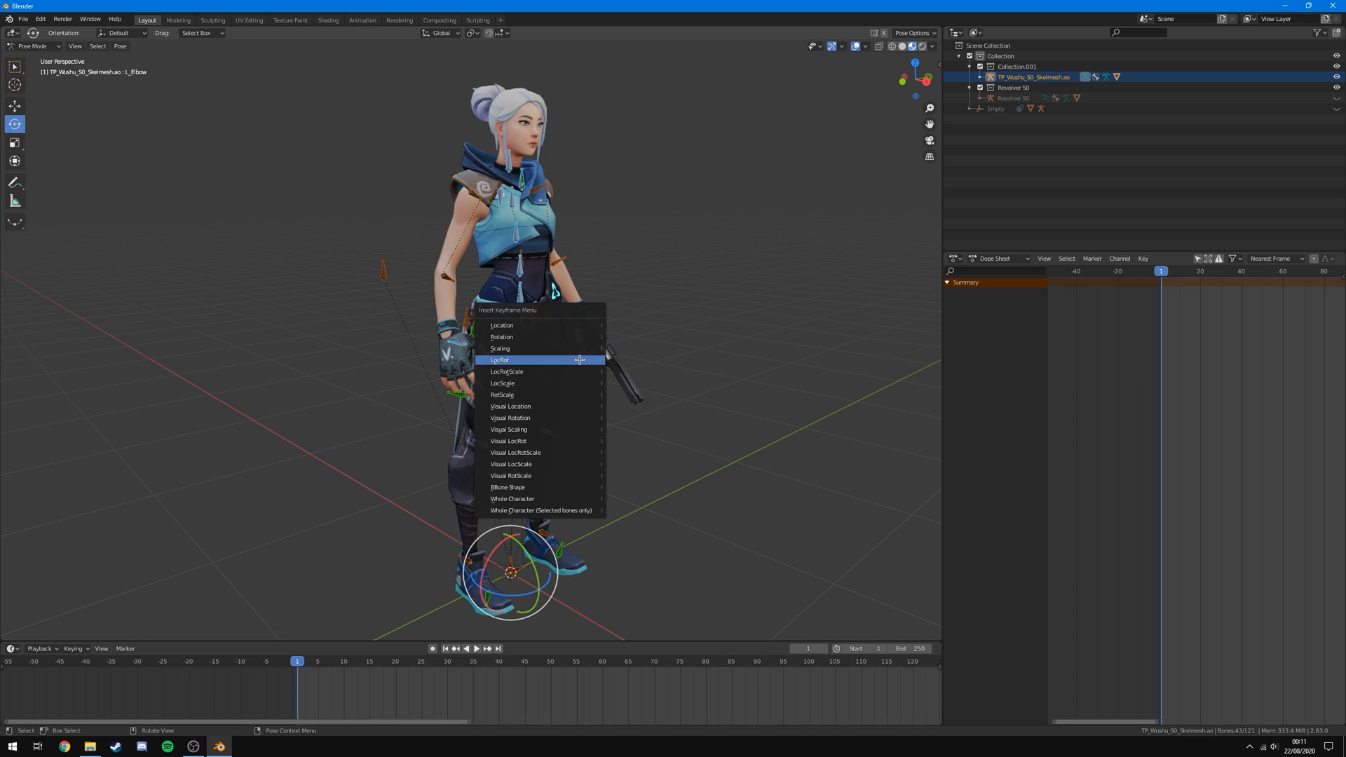
left_click(506, 360)
key("alt+a")
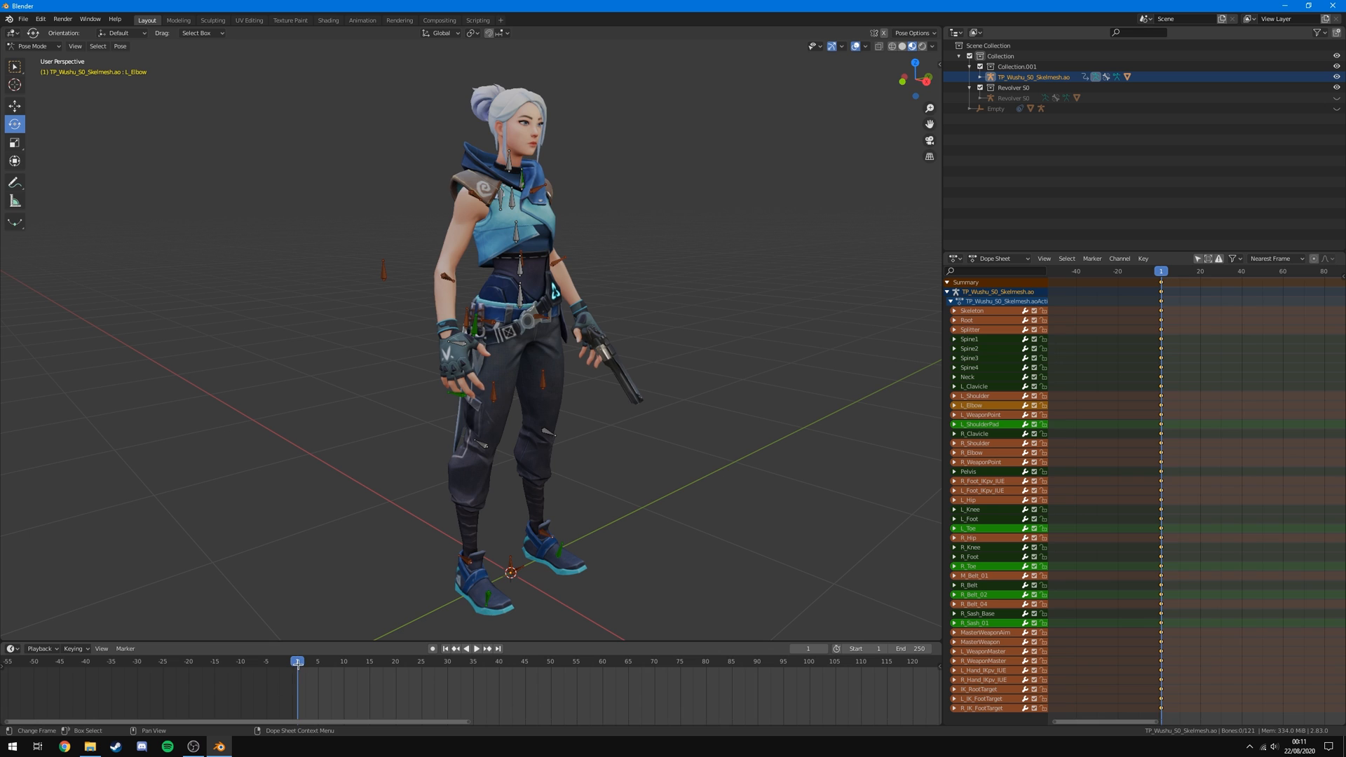
Deselect the new keyframes in the Dope Sheet and frame the bone channels around frame 1.
scroll(1098, 365, "down", 6)
scroll(1098, 366, "up", 8)
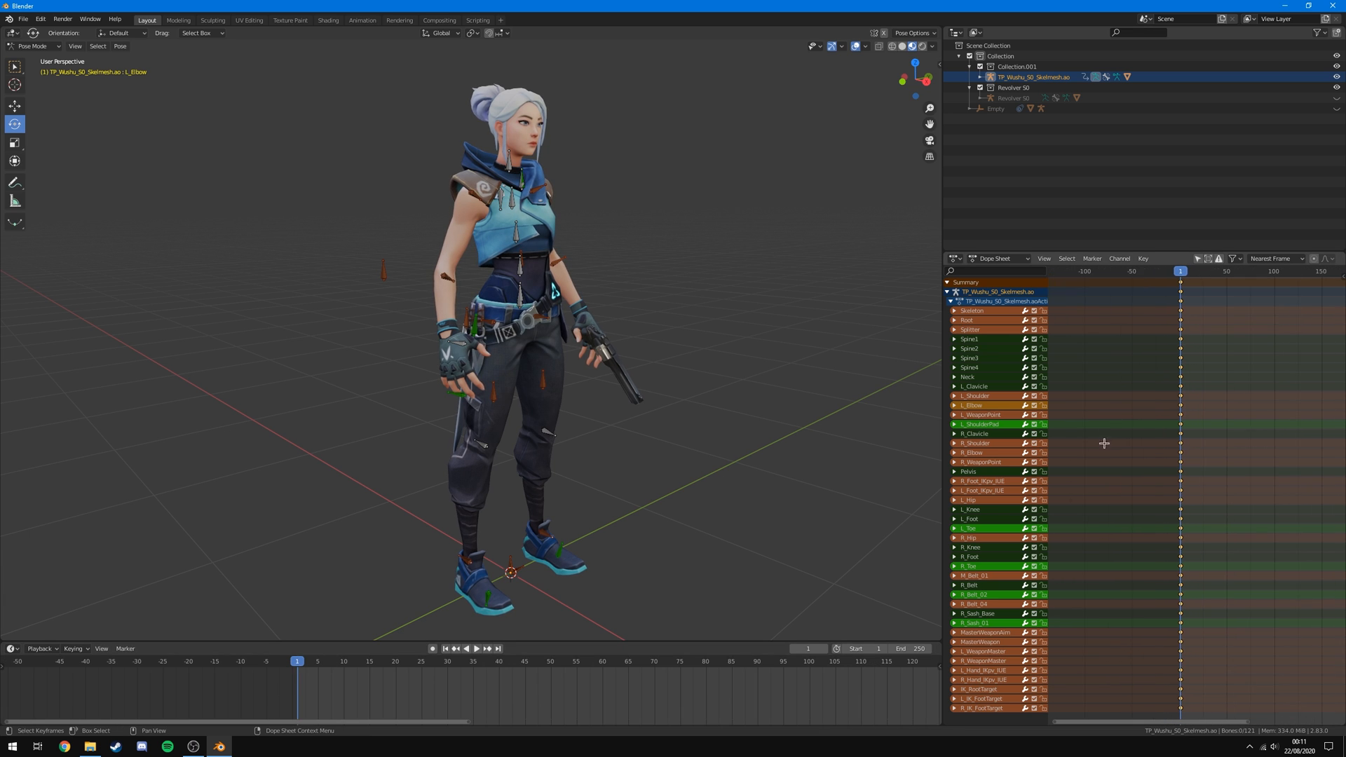
middle_click_drag(1101, 456, 1099, 348)
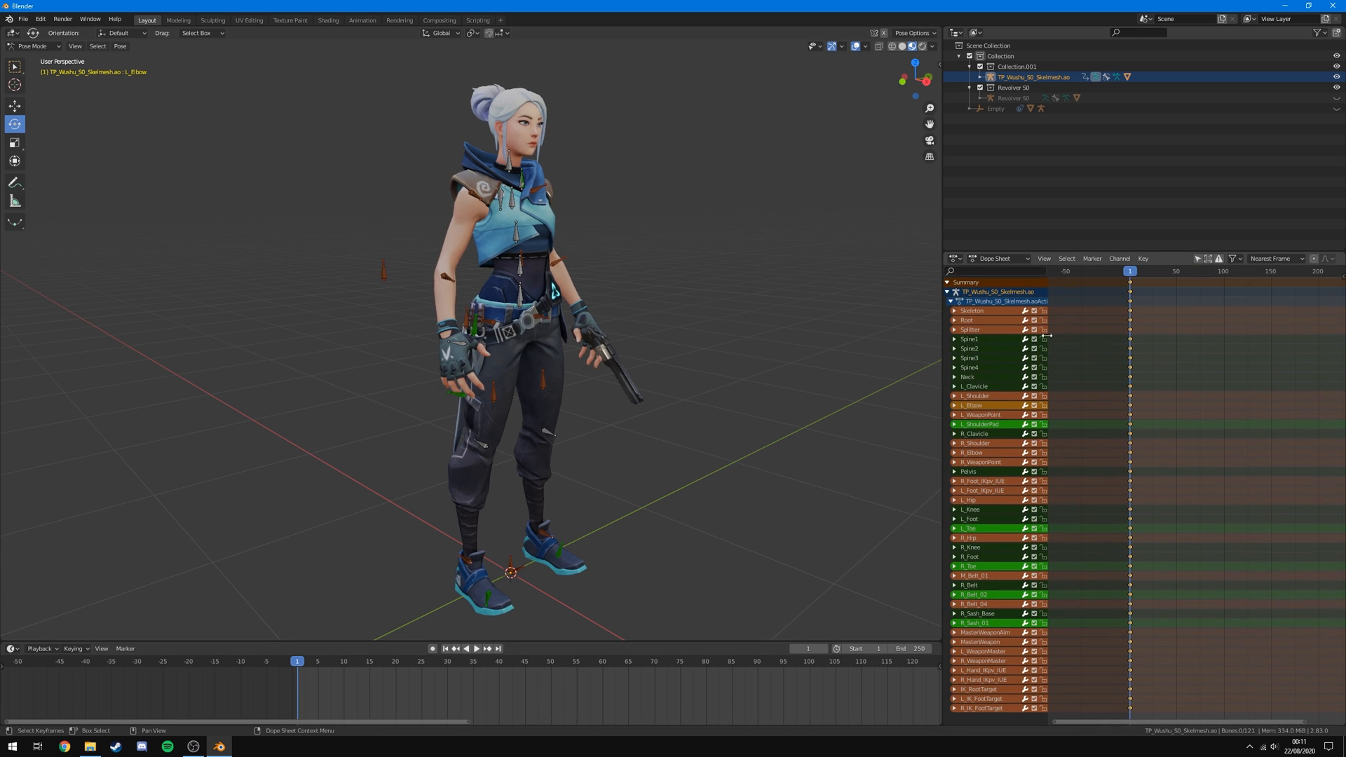
left_click(1087, 331)
middle_click_drag(1087, 330, 1104, 348)
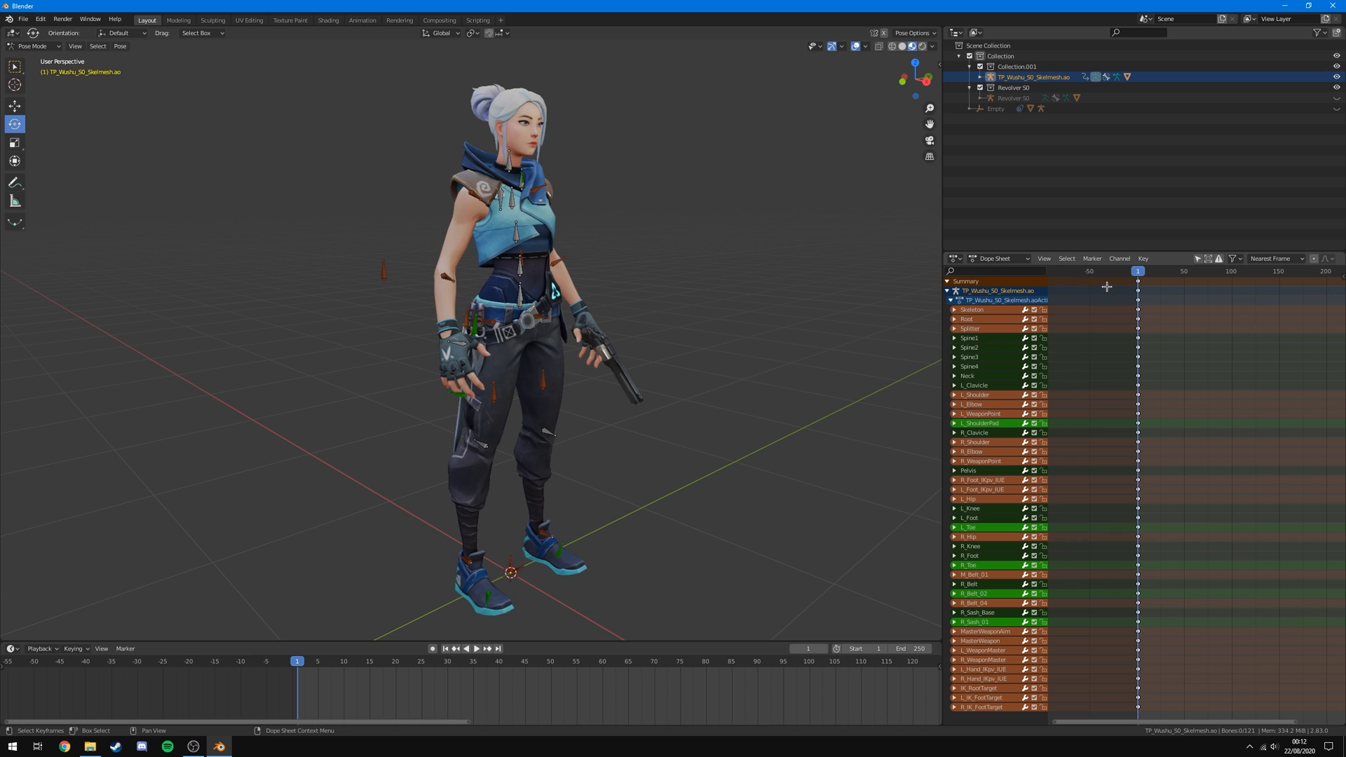
Play the animation briefly to check the new full-body keyframes, stop it, and return to frame 1.
key("space")
key("Escape")
key("space")
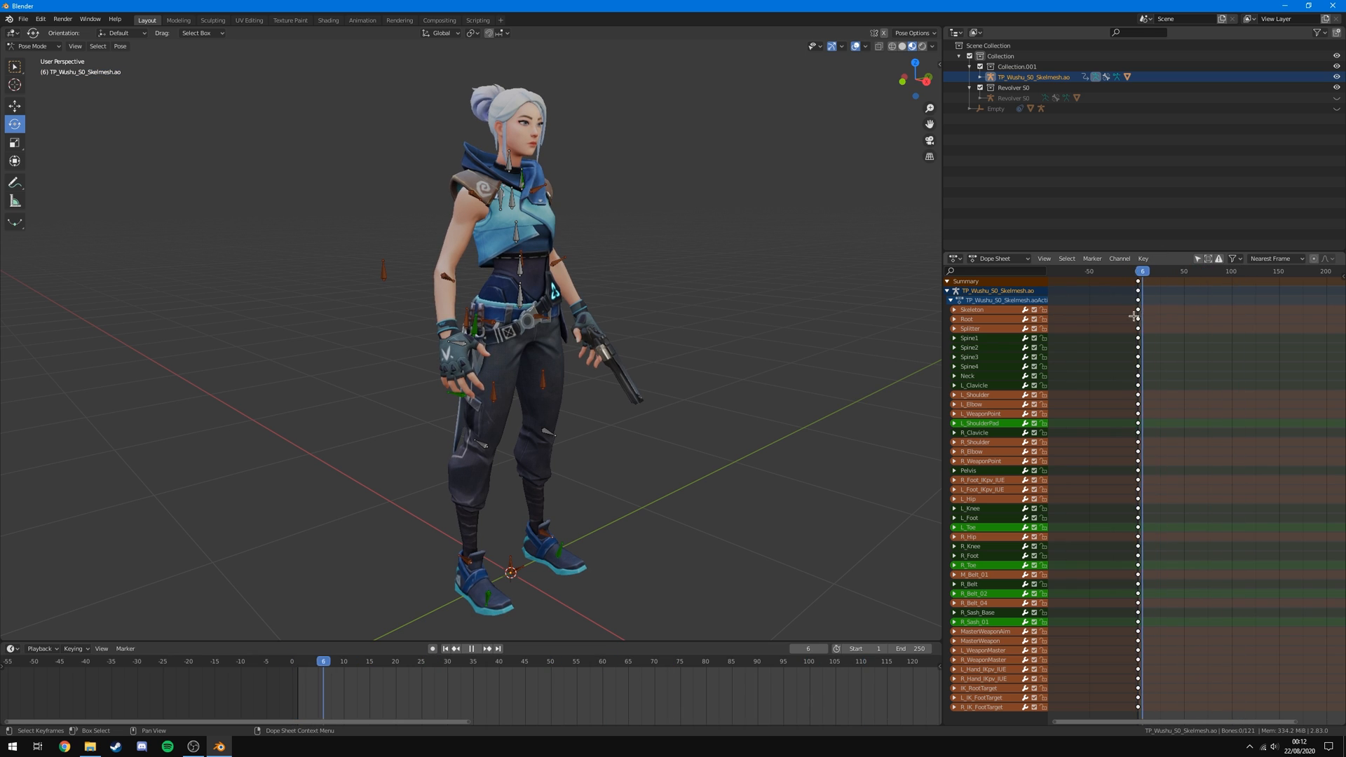
key("Escape")
key("Right")
key("Right")
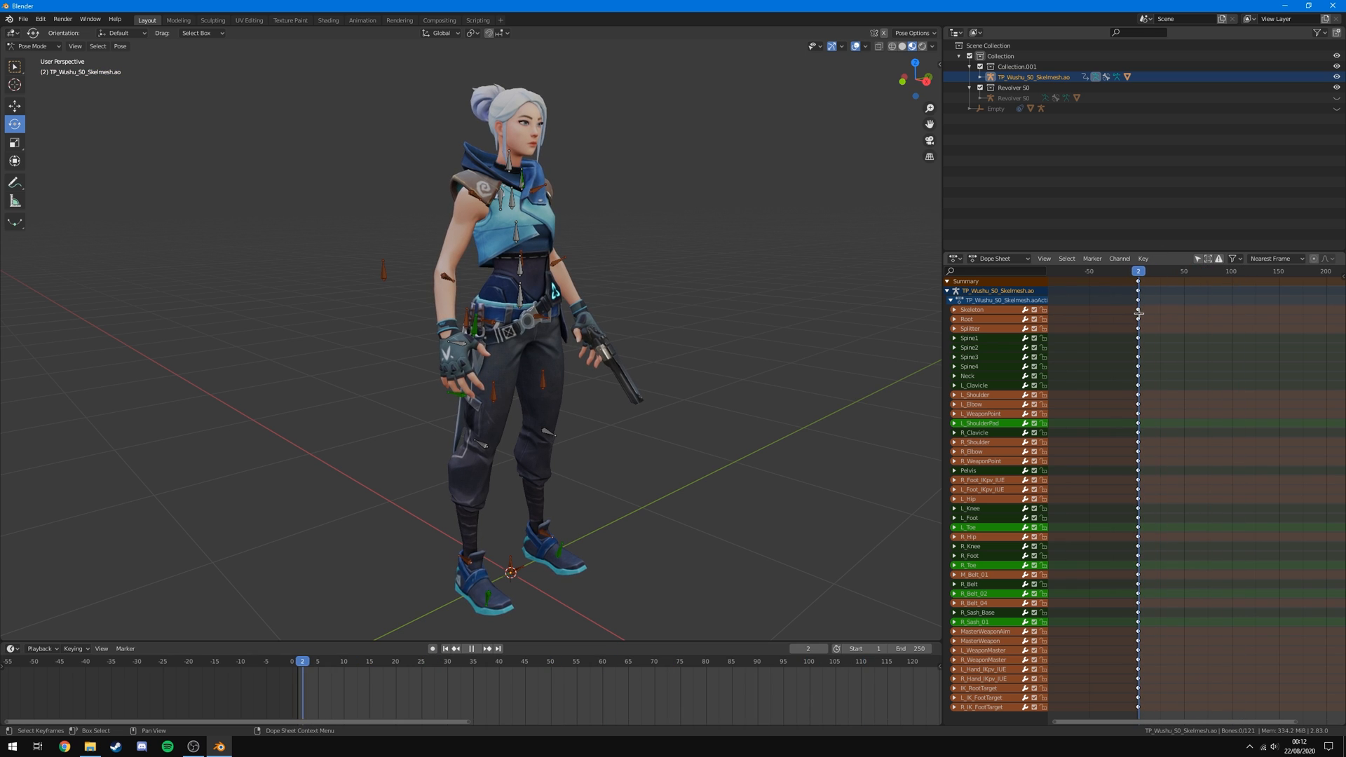
key("Left")
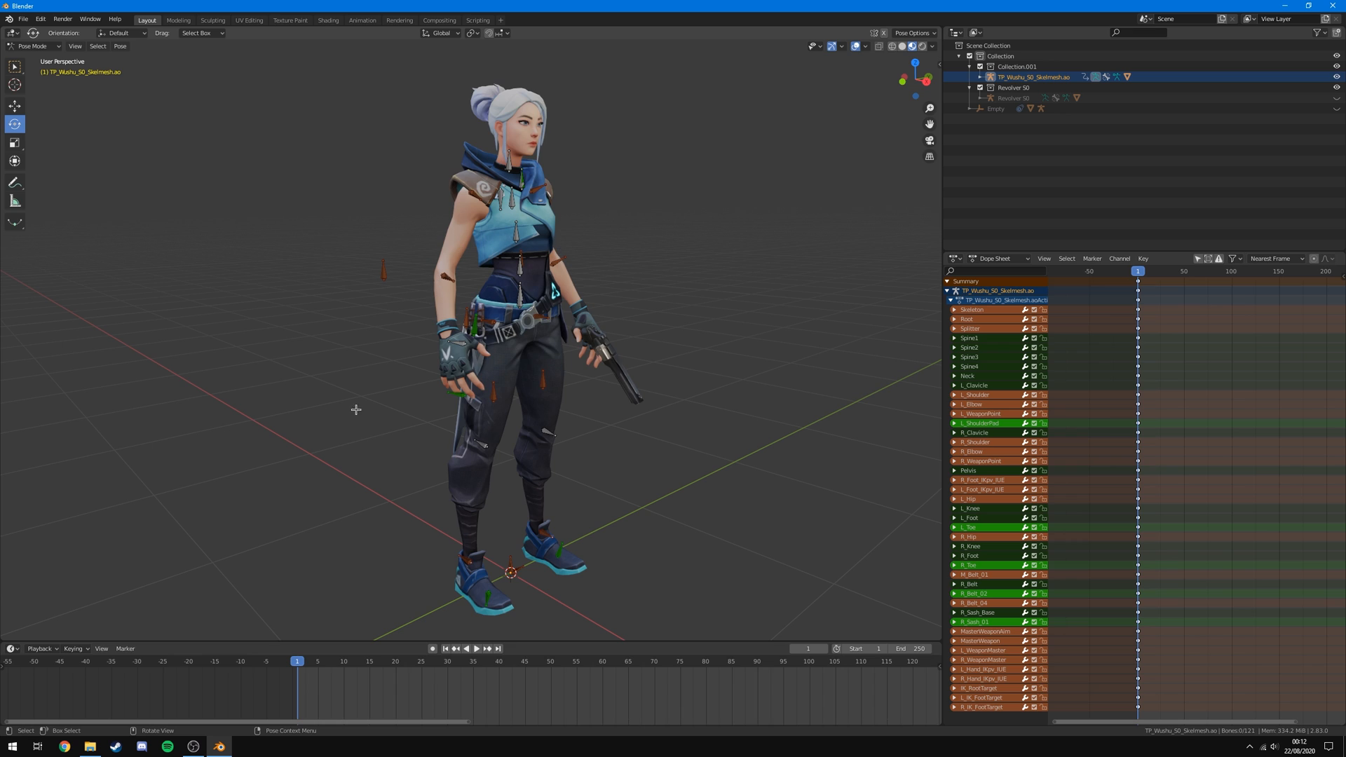
Move the playhead to frame 3 and turn on auto keying in the Timeline.
scroll(292, 666, "up", 1)
left_click_drag(292, 666, 305, 674)
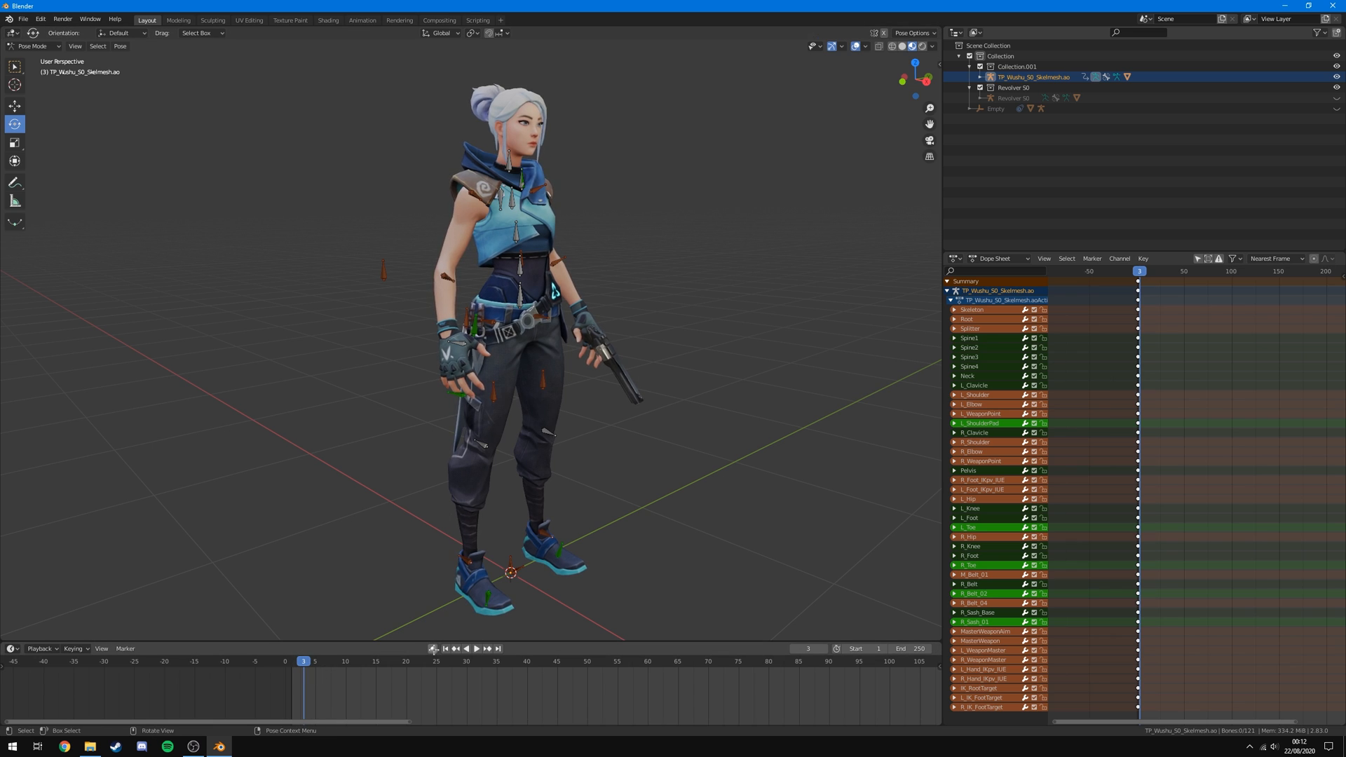
left_click(433, 649)
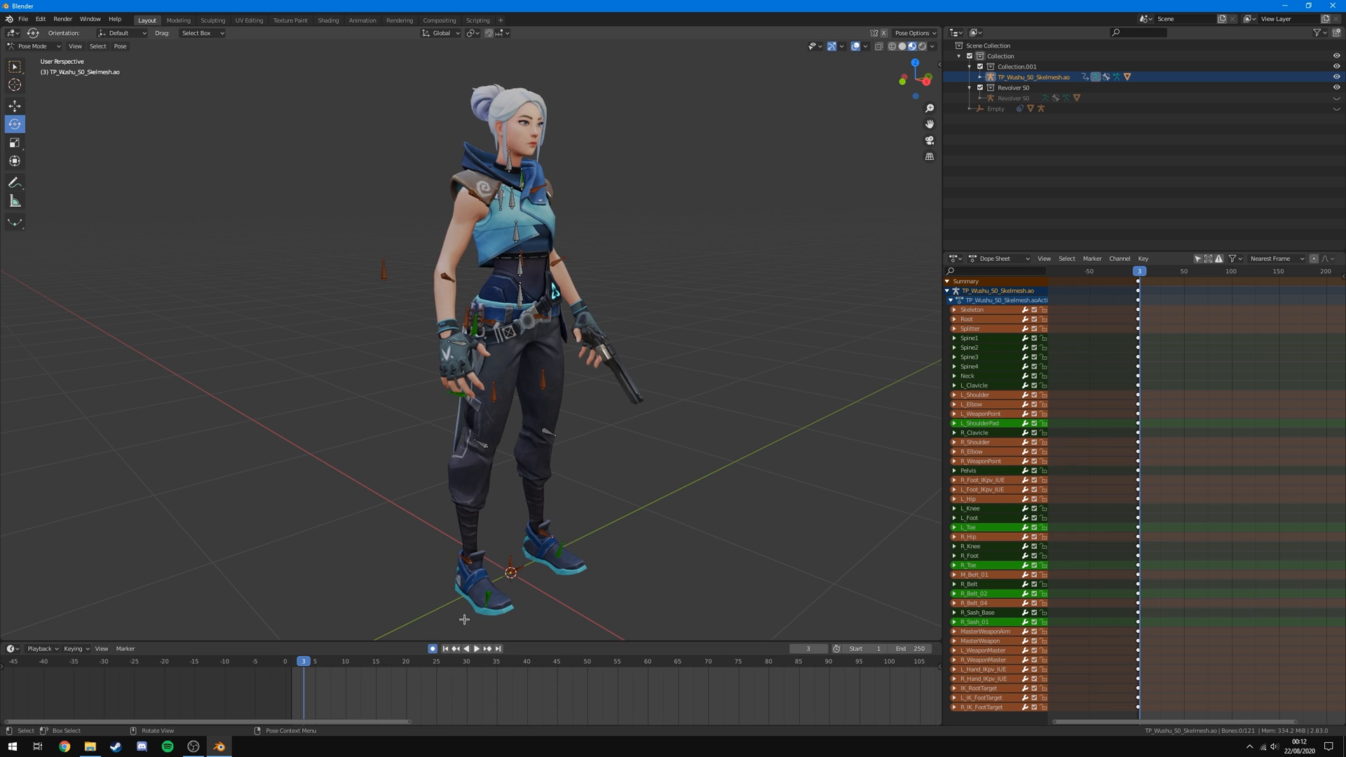
Rotate the L_Elbow bone at frame 3 so the forearm raises the revolver to point forward horizontally.
left_click(558, 262)
middle_click_drag(645, 256, 505, 258)
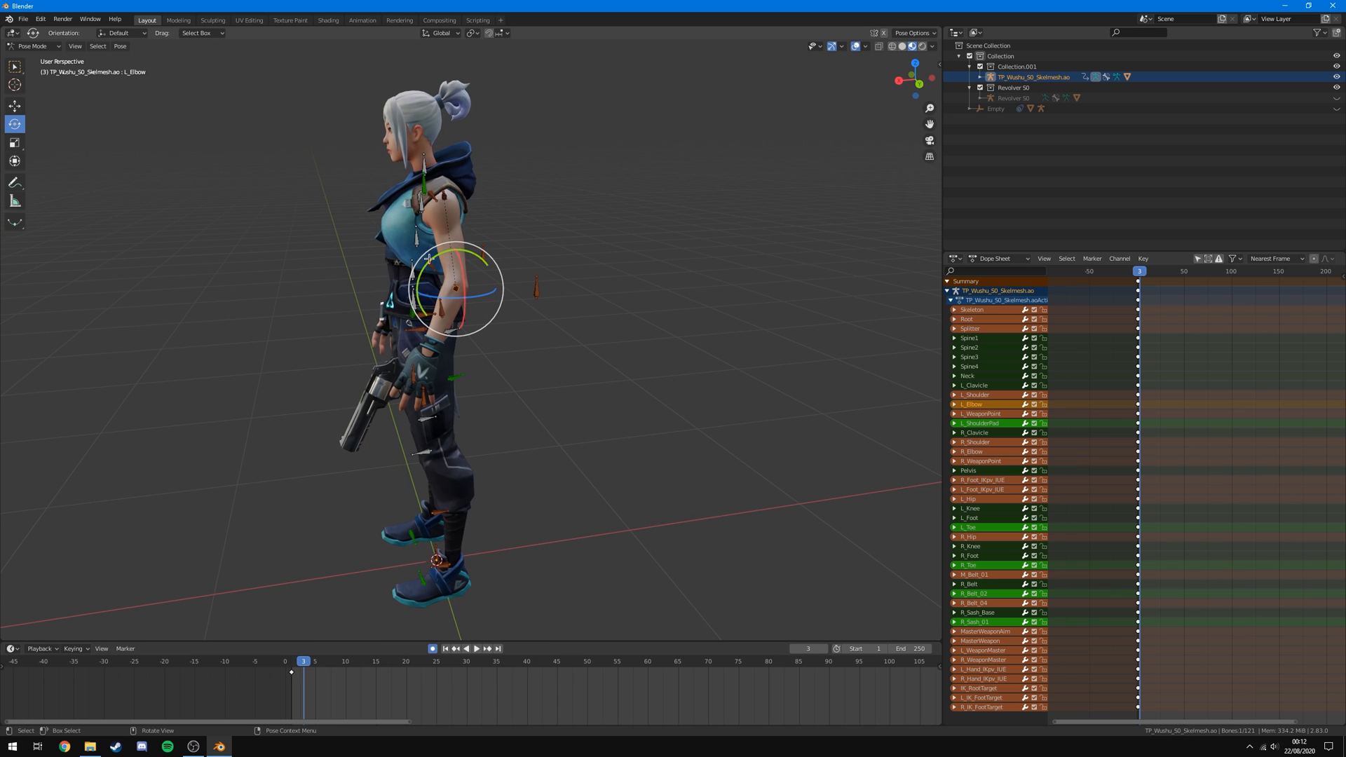
left_click_drag(427, 259, 370, 317)
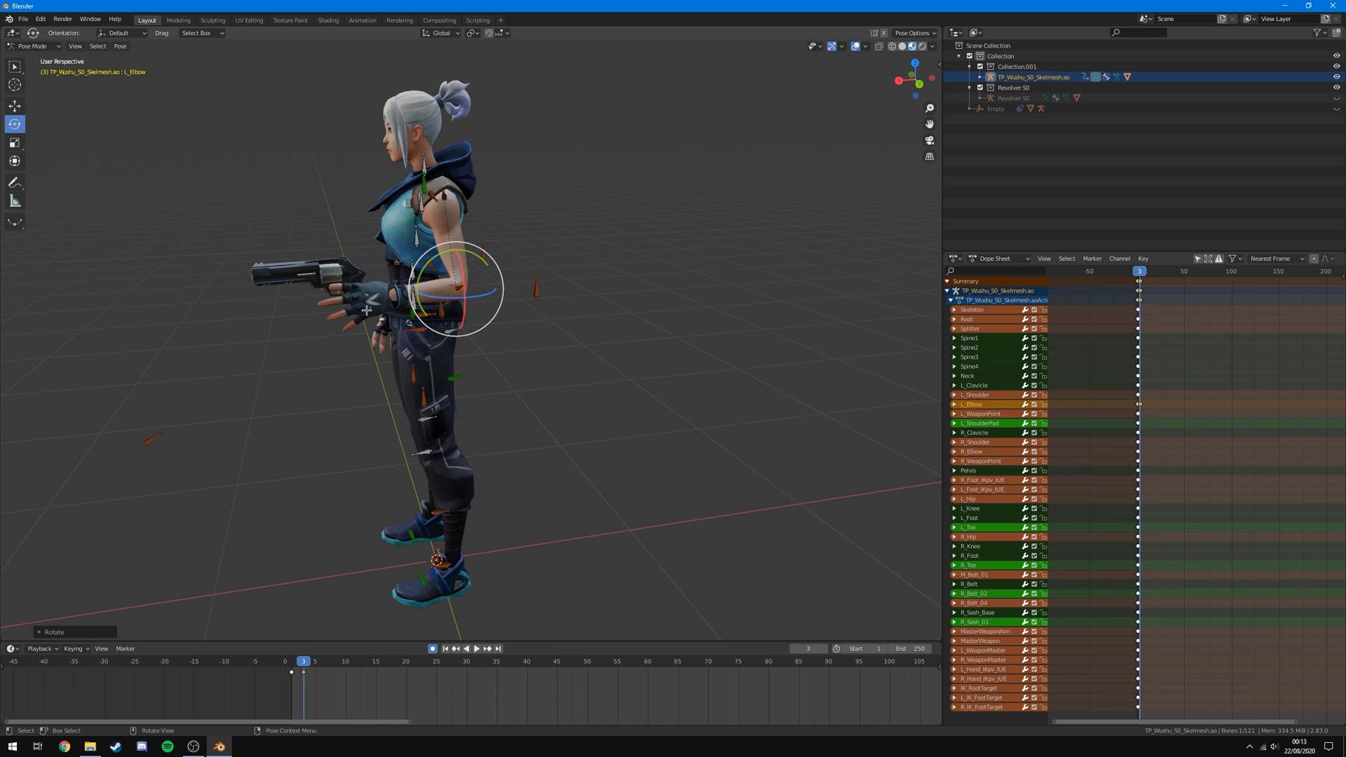
Examine the L_Elbow key at frame 3 in the Dope Sheet and preview the arm motion between frames 1 and 3.
scroll(1167, 410, "up", 3)
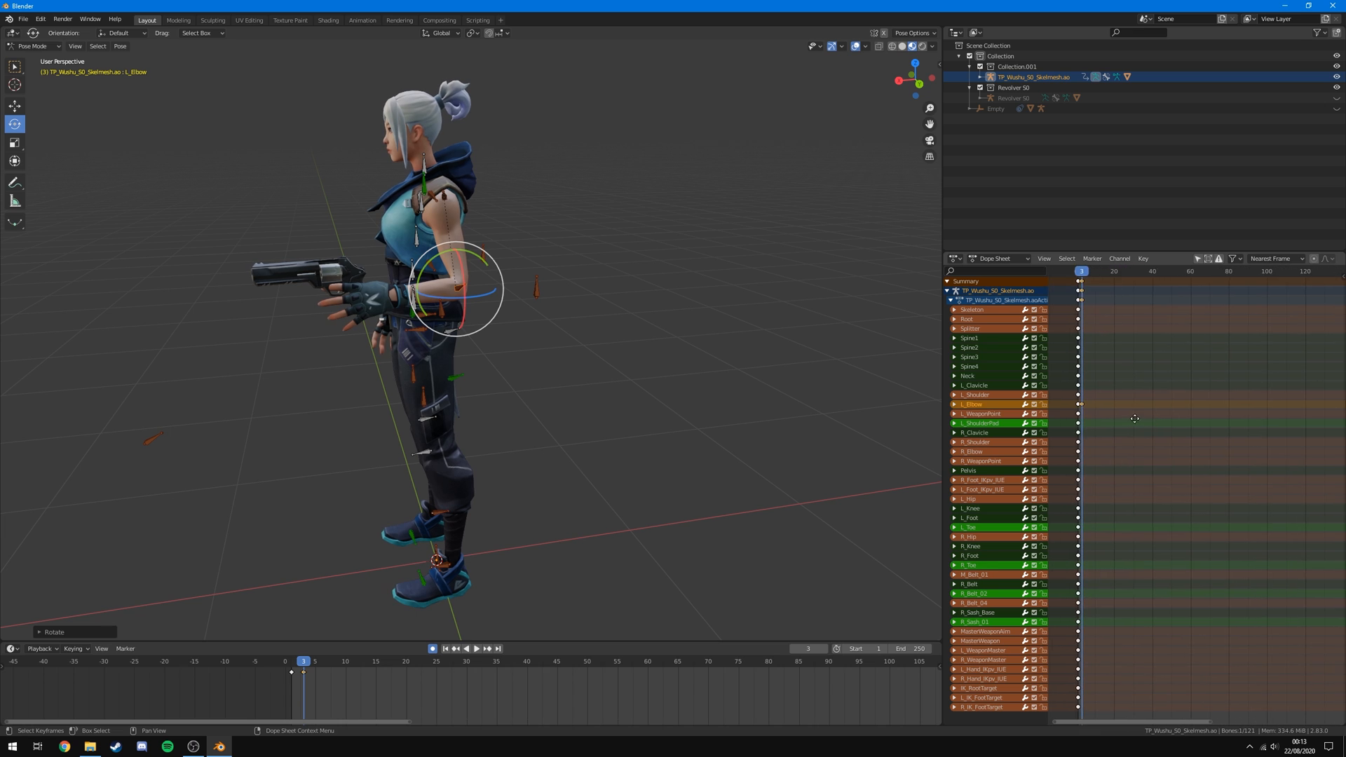
scroll(986, 397, "down", 1)
scroll(1151, 421, "up", 7)
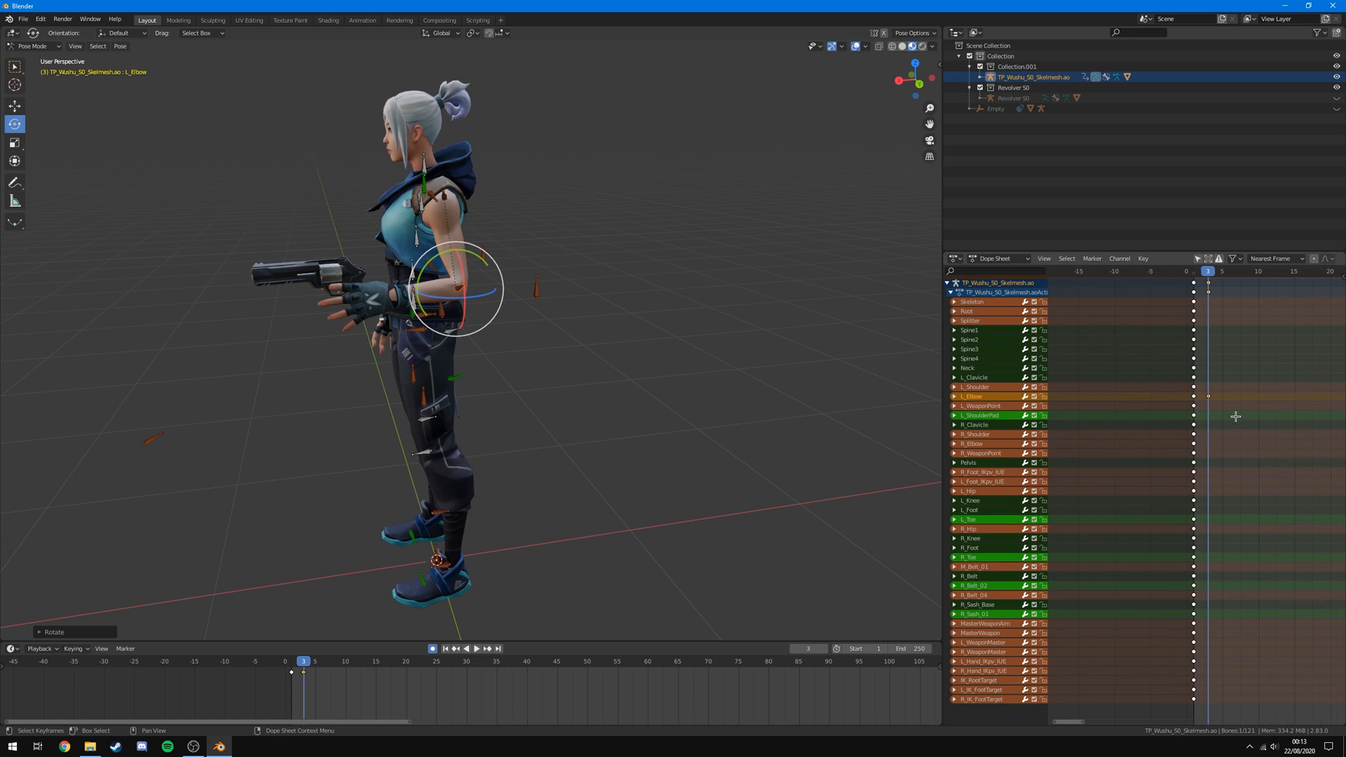
key("space")
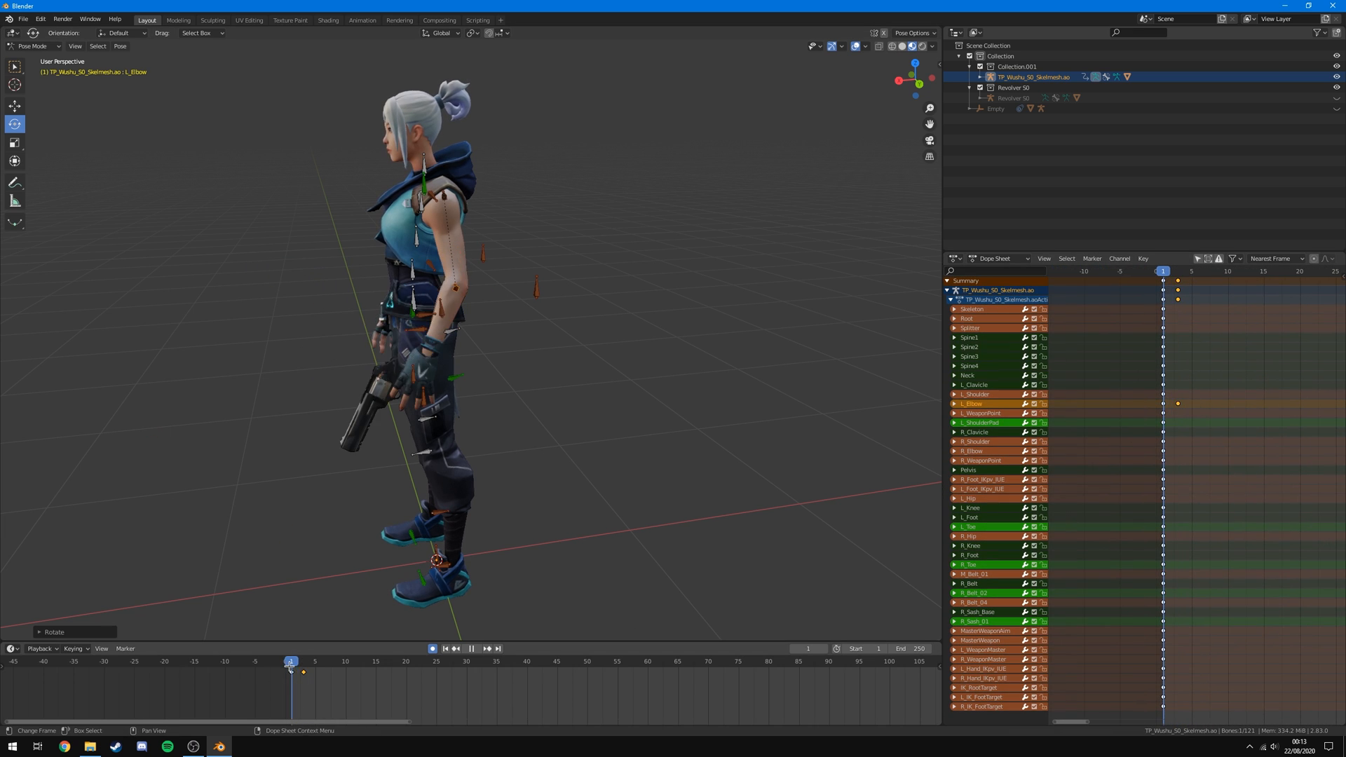
key("Escape")
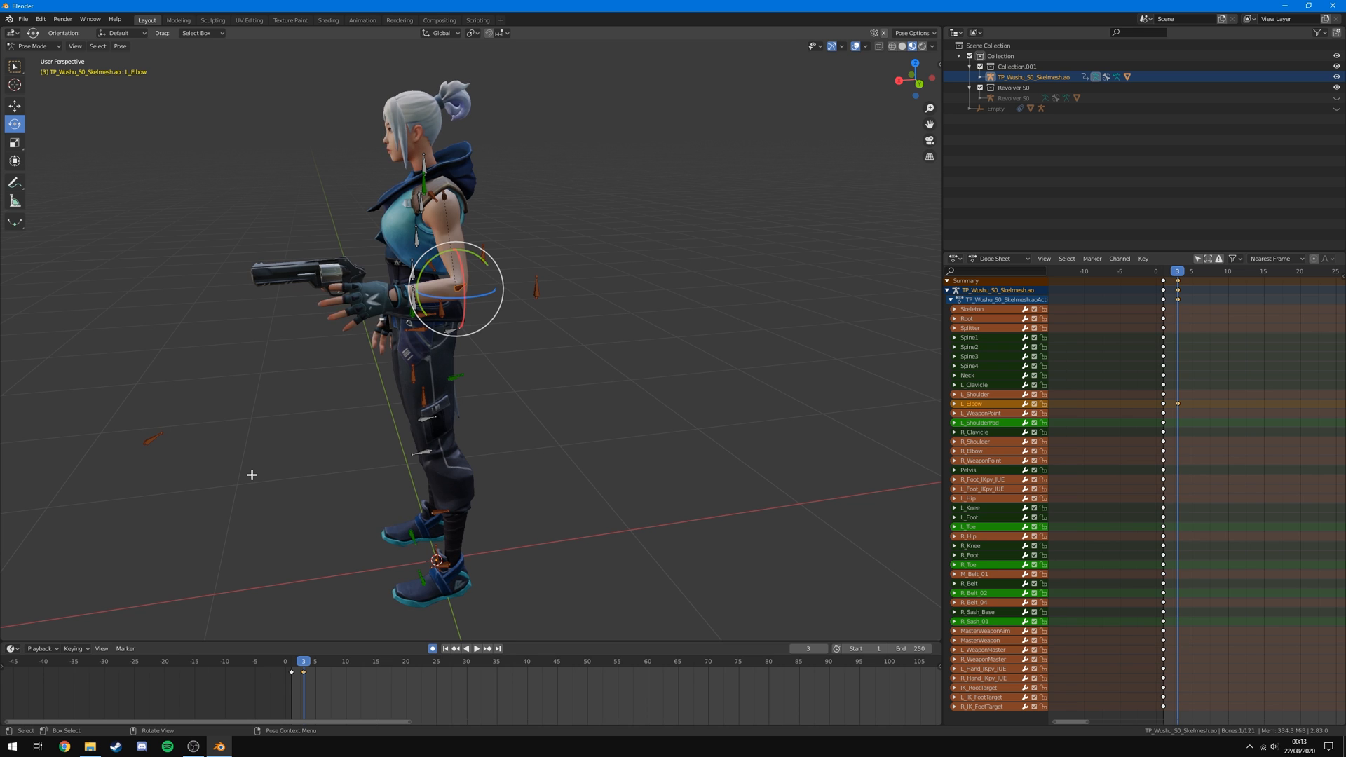
Undo the L_Elbow rotation and its keyframe at frame 3, and view Jett from the front.
key("ctrl+z")
key("ctrl+z")
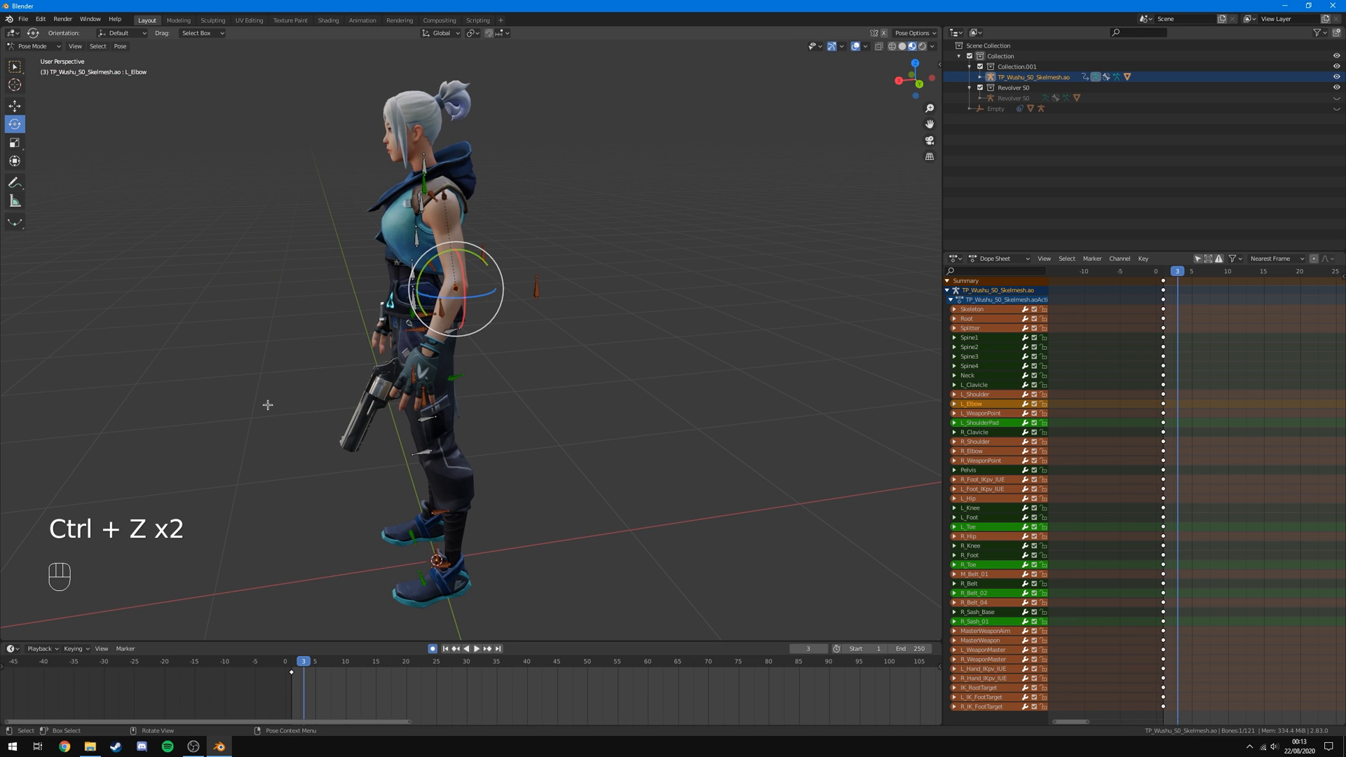
middle_click_drag(268, 405, 697, 342)
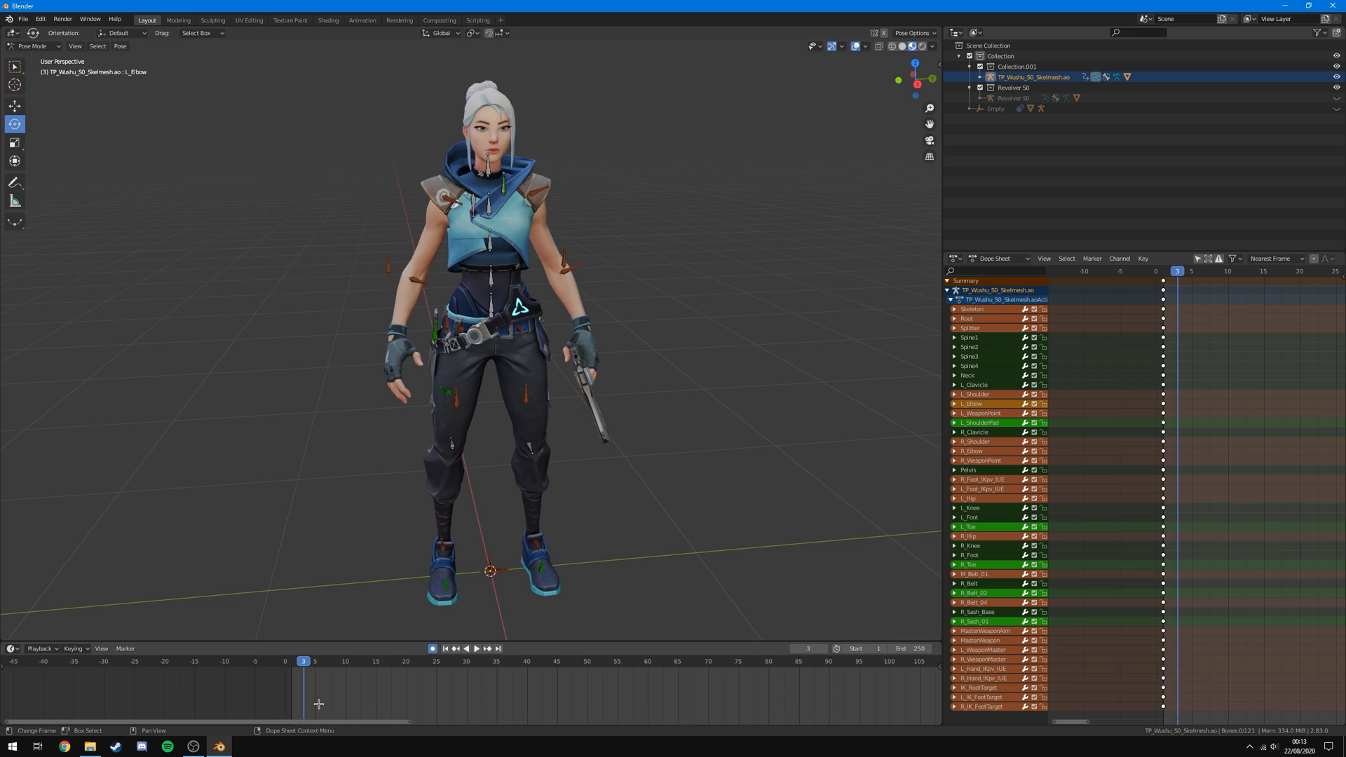
scroll(640, 267, "down", 1)
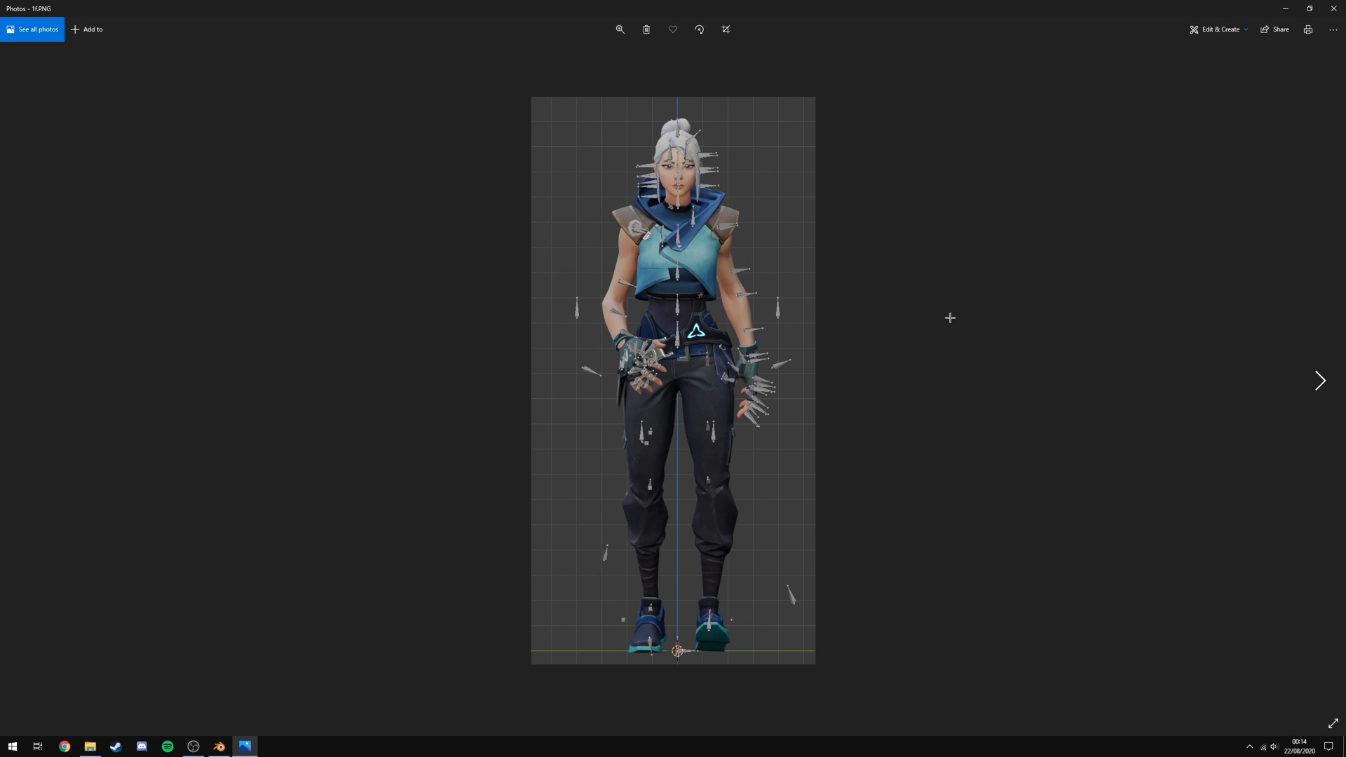
Look through the walk pose reference images in Photos, from 1f.PNG to 5s.PNG, and close the viewer.
left_click(1320, 381)
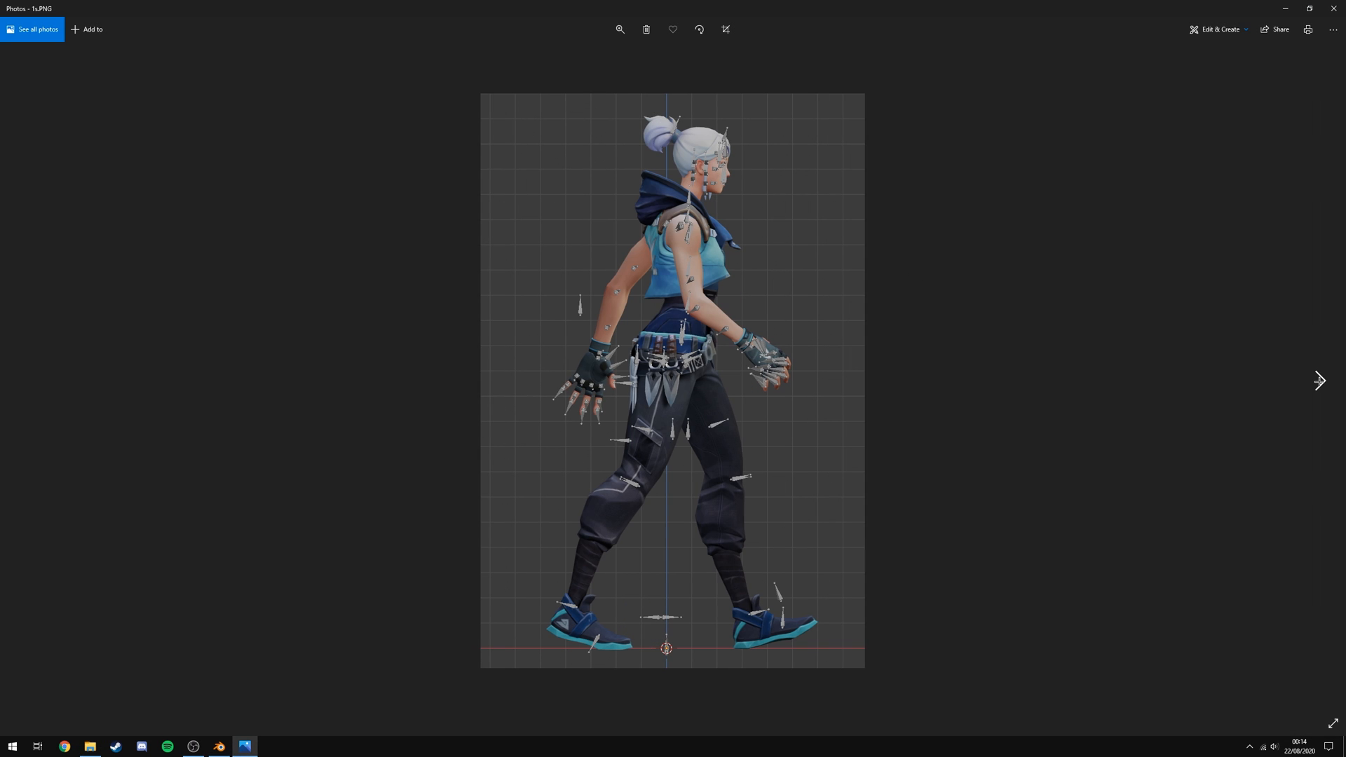
left_click(1319, 381)
left_click(1320, 381)
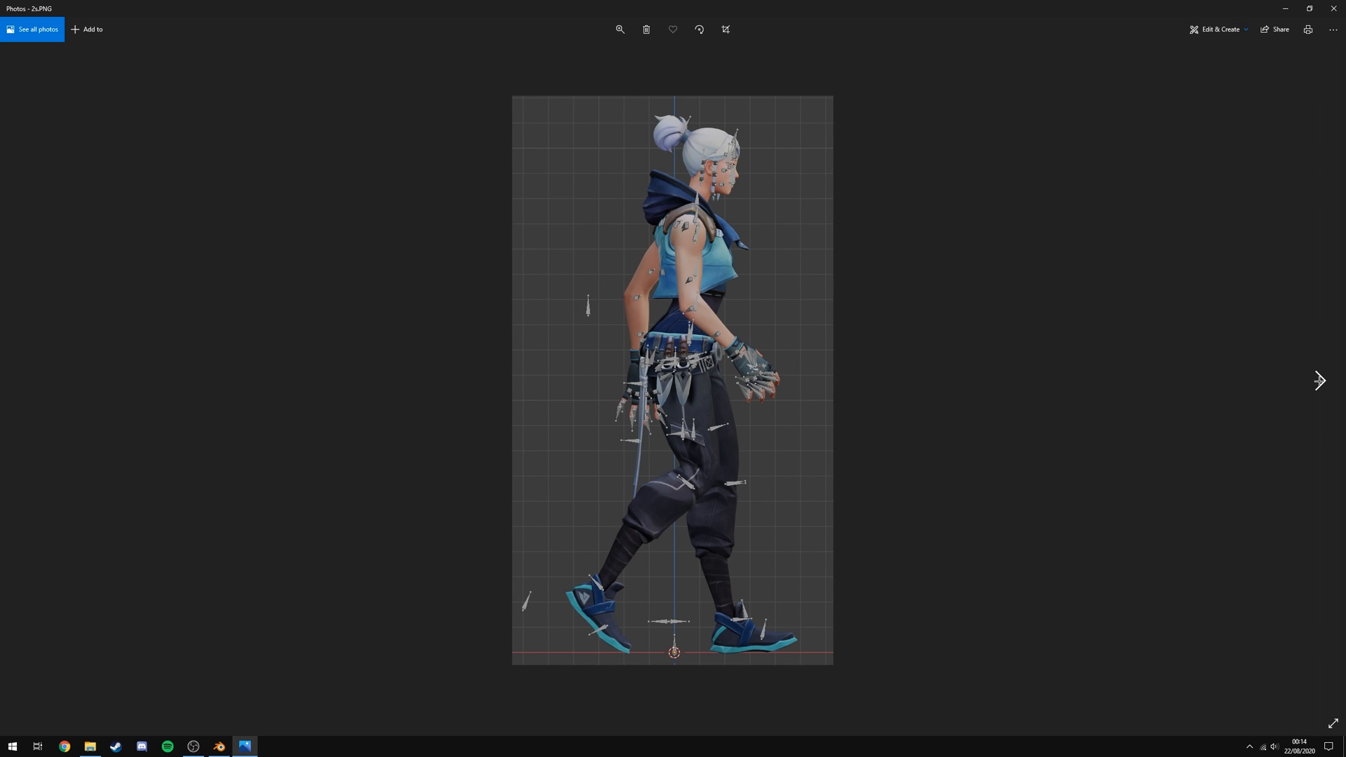
left_click(1319, 381)
left_click(1320, 381)
left_click(1320, 380)
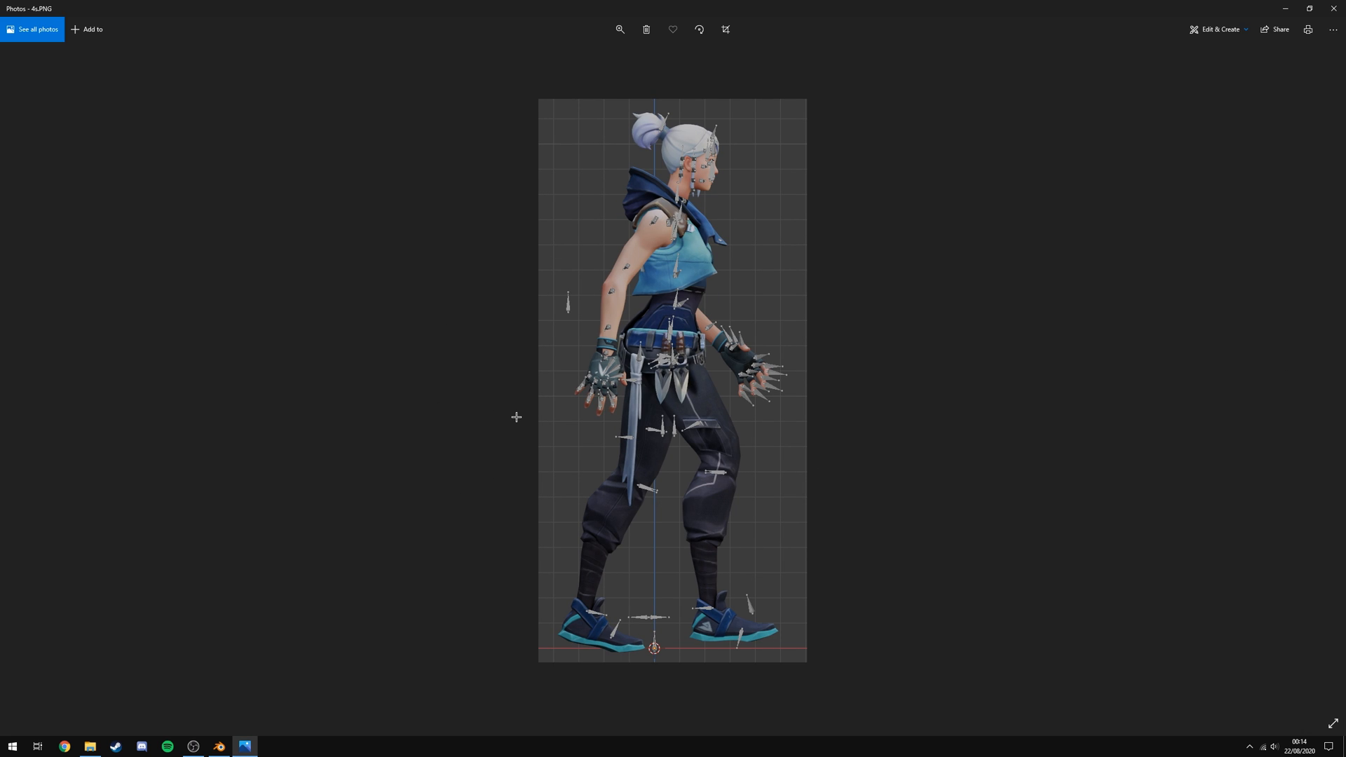
left_click(1320, 381)
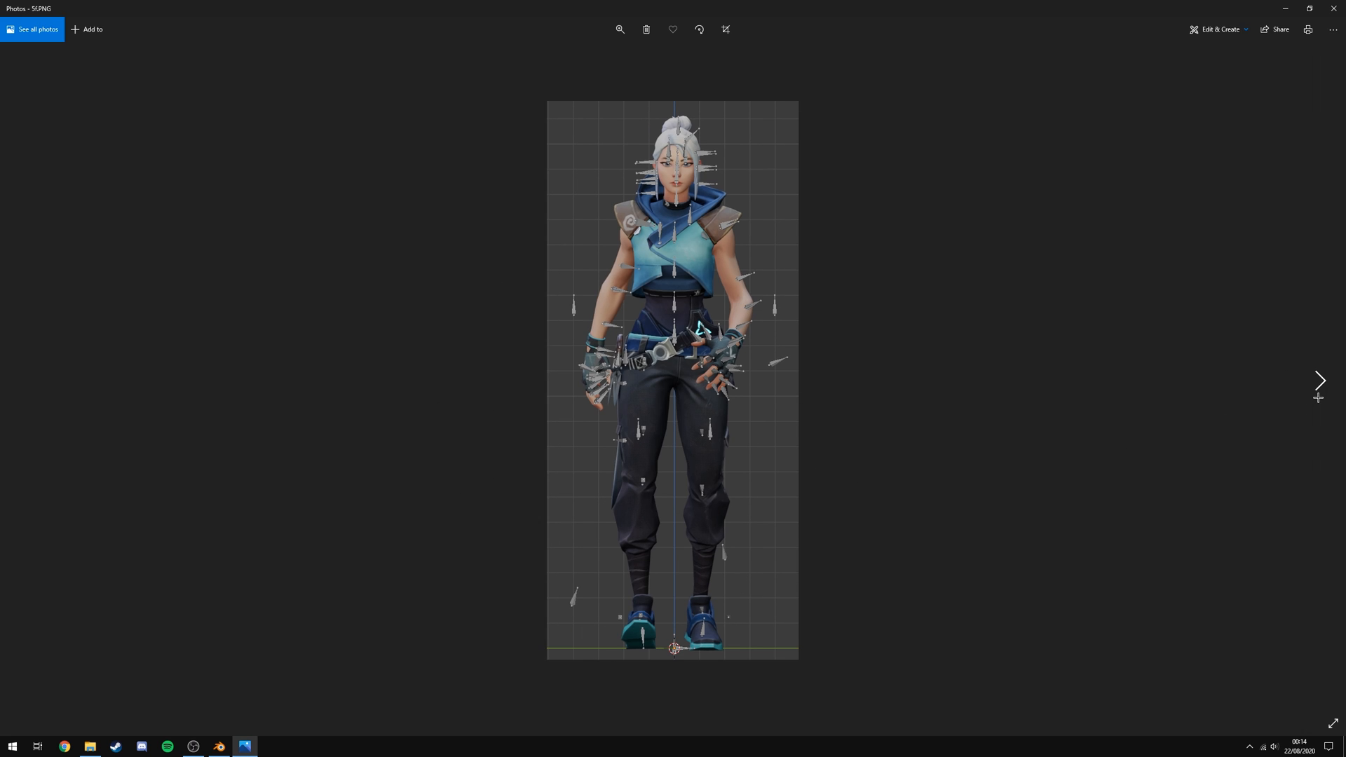
left_click(1319, 381)
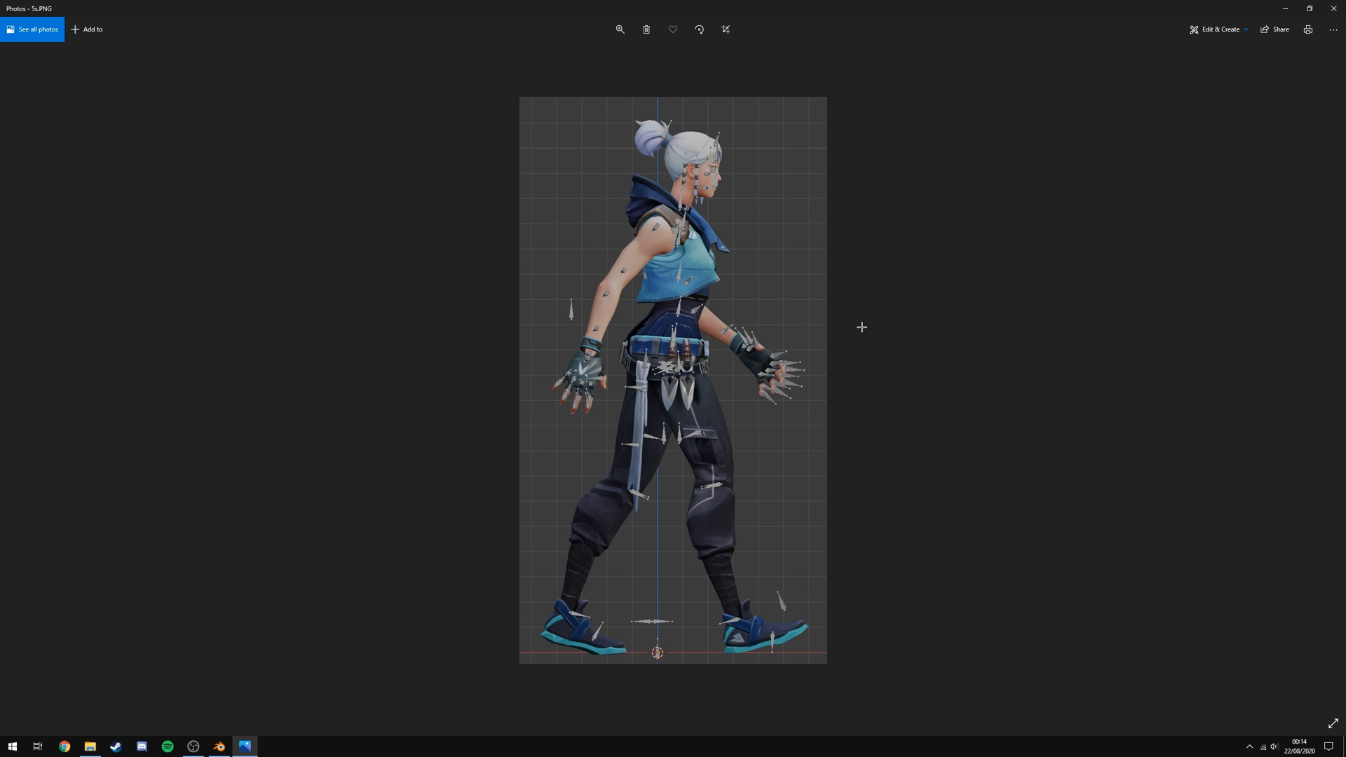
left_click(1334, 9)
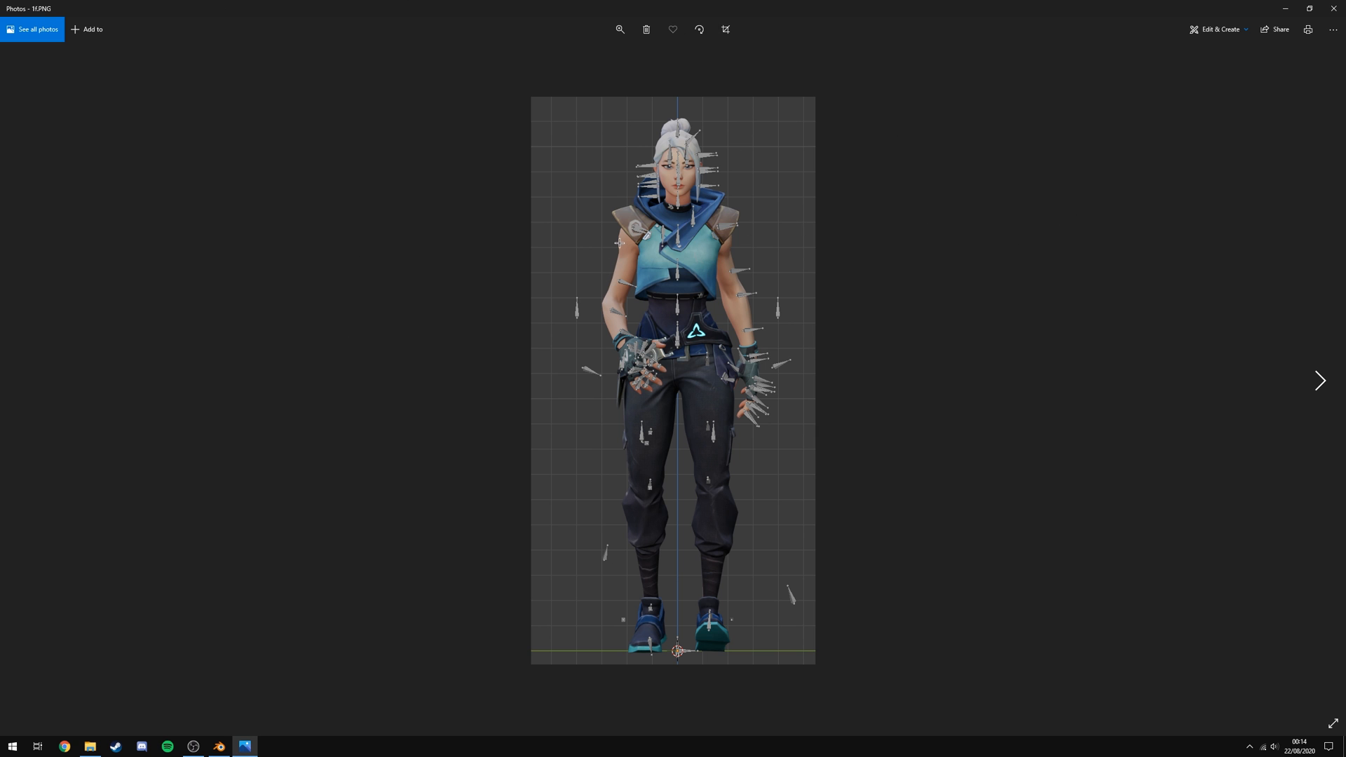
Compare the first pose's front and side references, 1f.PNG and 1s.PNG, and return to Blender.
left_click(1324, 387)
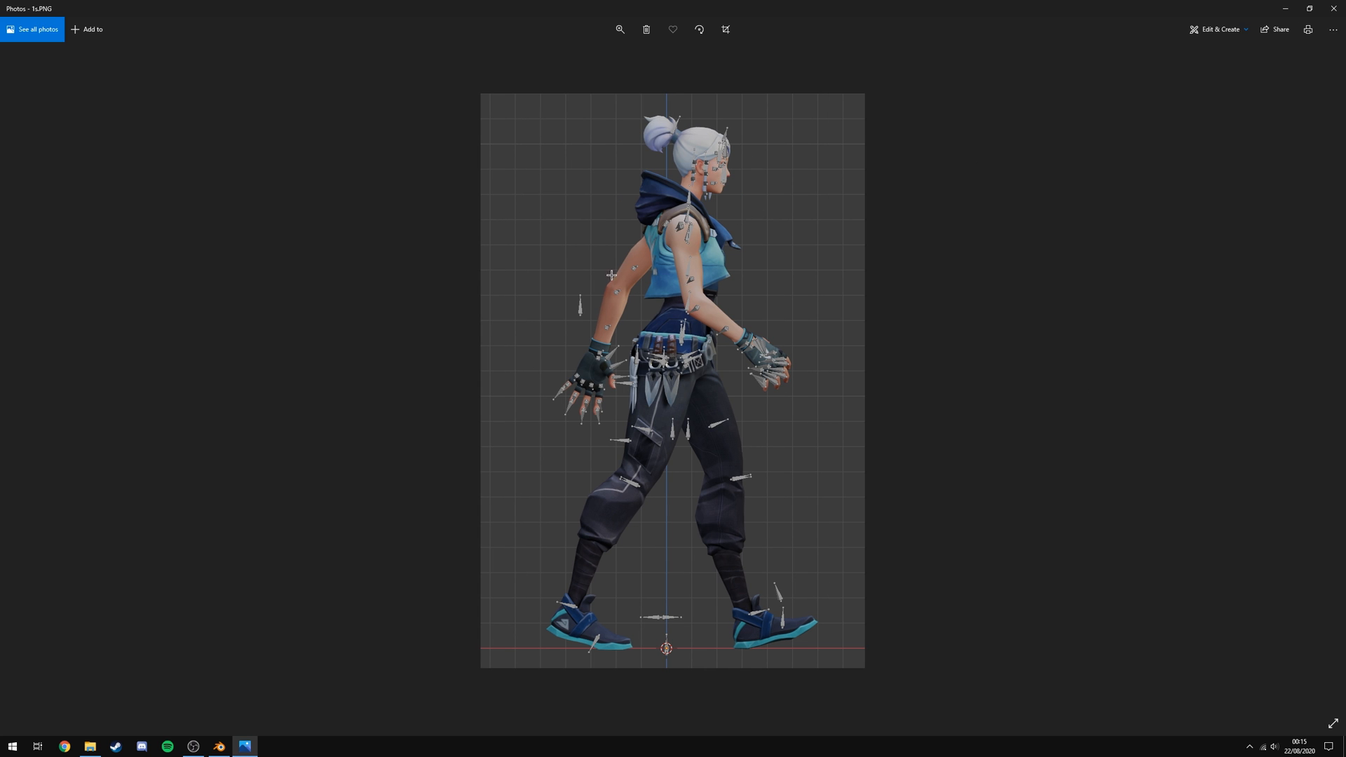
left_click(40, 382)
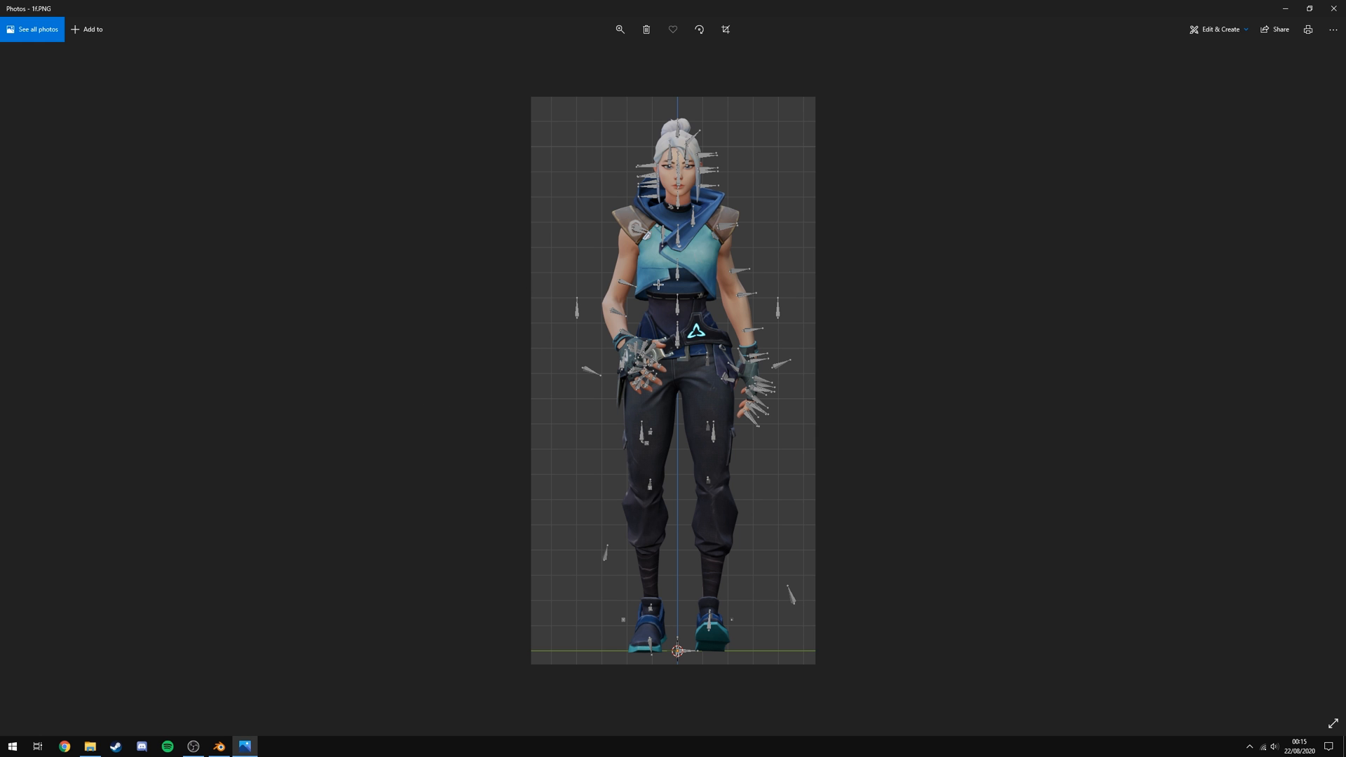
left_click(1334, 9)
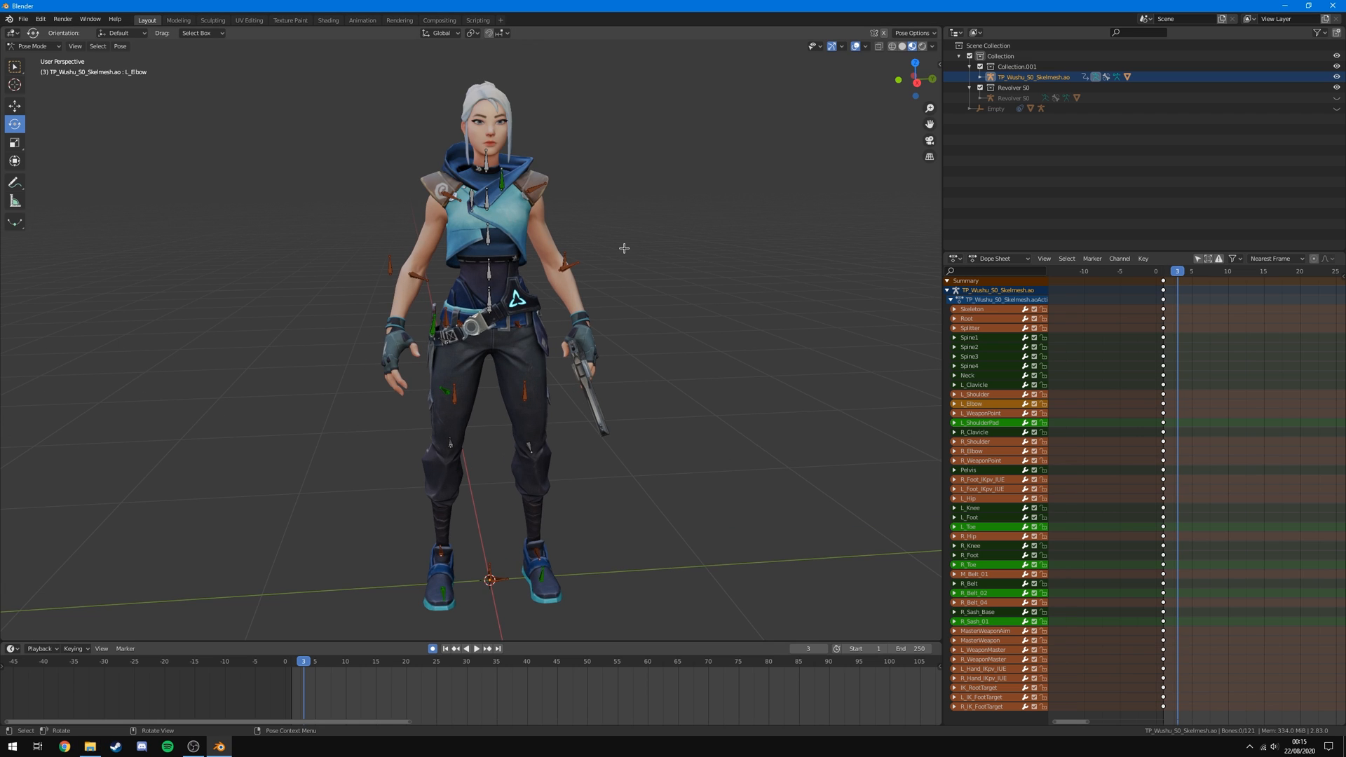
Check the character in the right and front orthographic views.
scroll(624, 246, "down", 1)
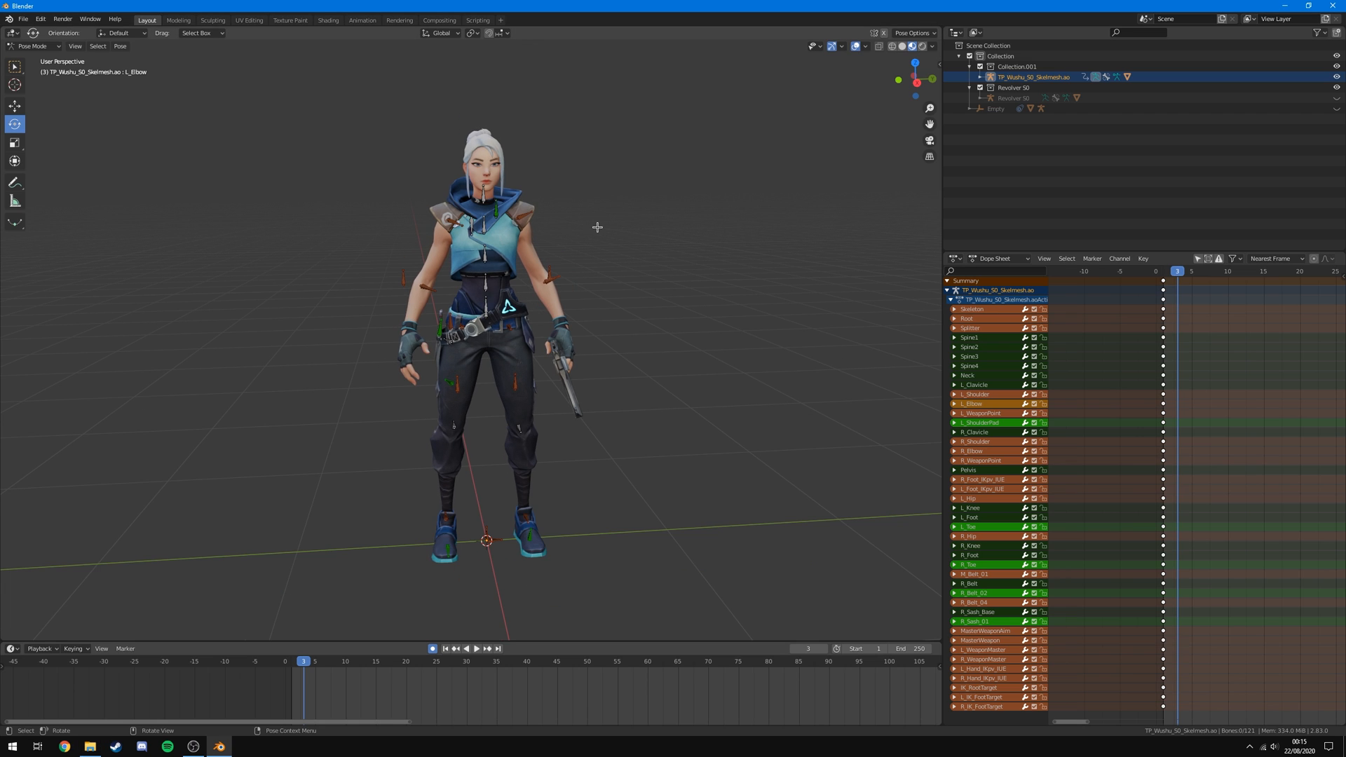
key("KP_3")
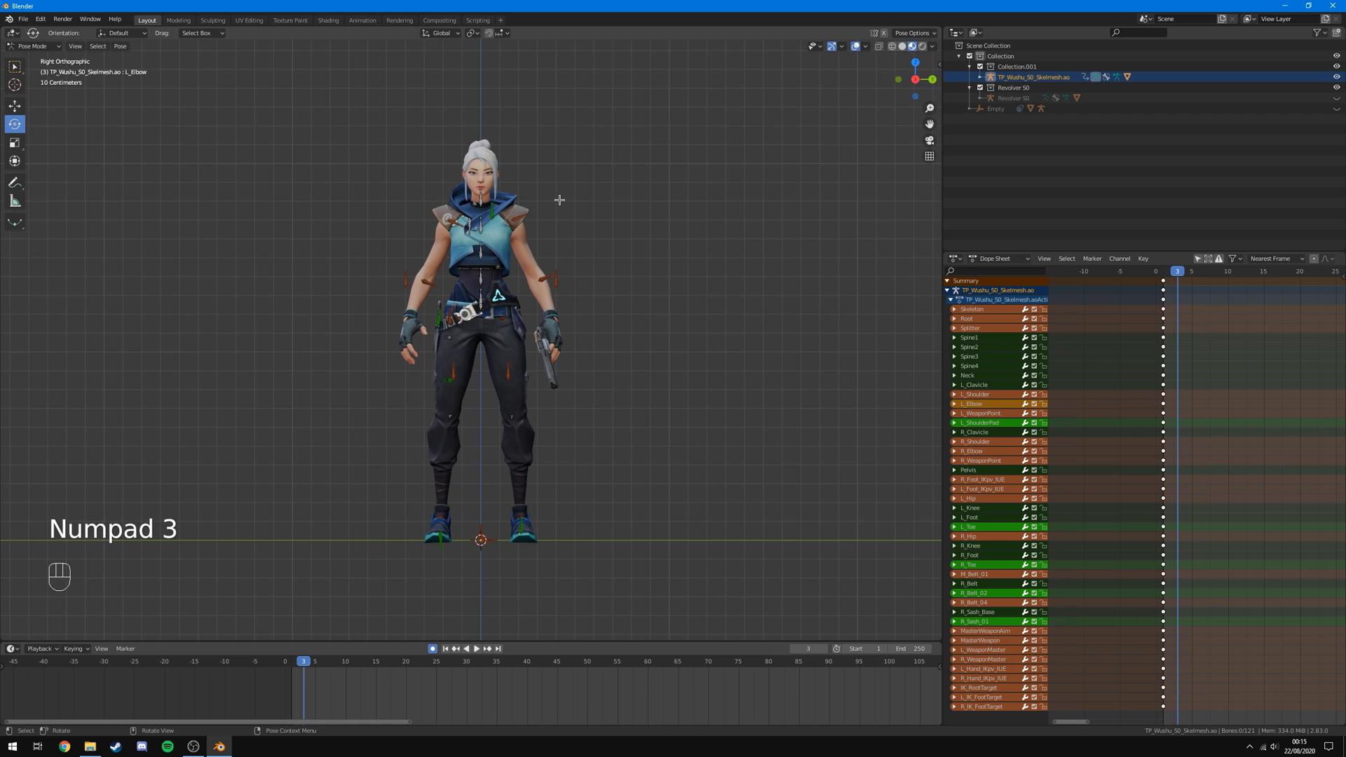
key("KP_1")
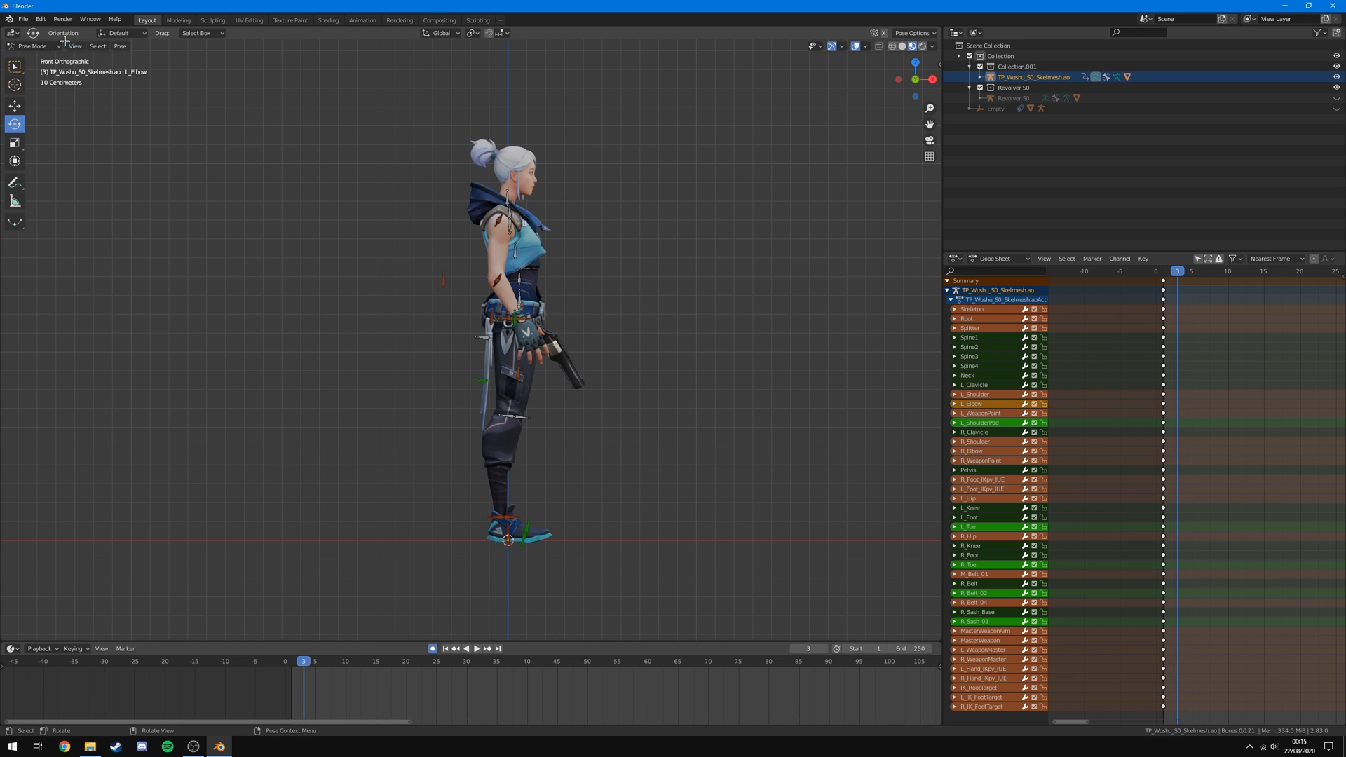
Search the keymap preferences by key binding for 3 to look up the view shortcuts, and close the preferences.
left_click(41, 18)
left_click(77, 170)
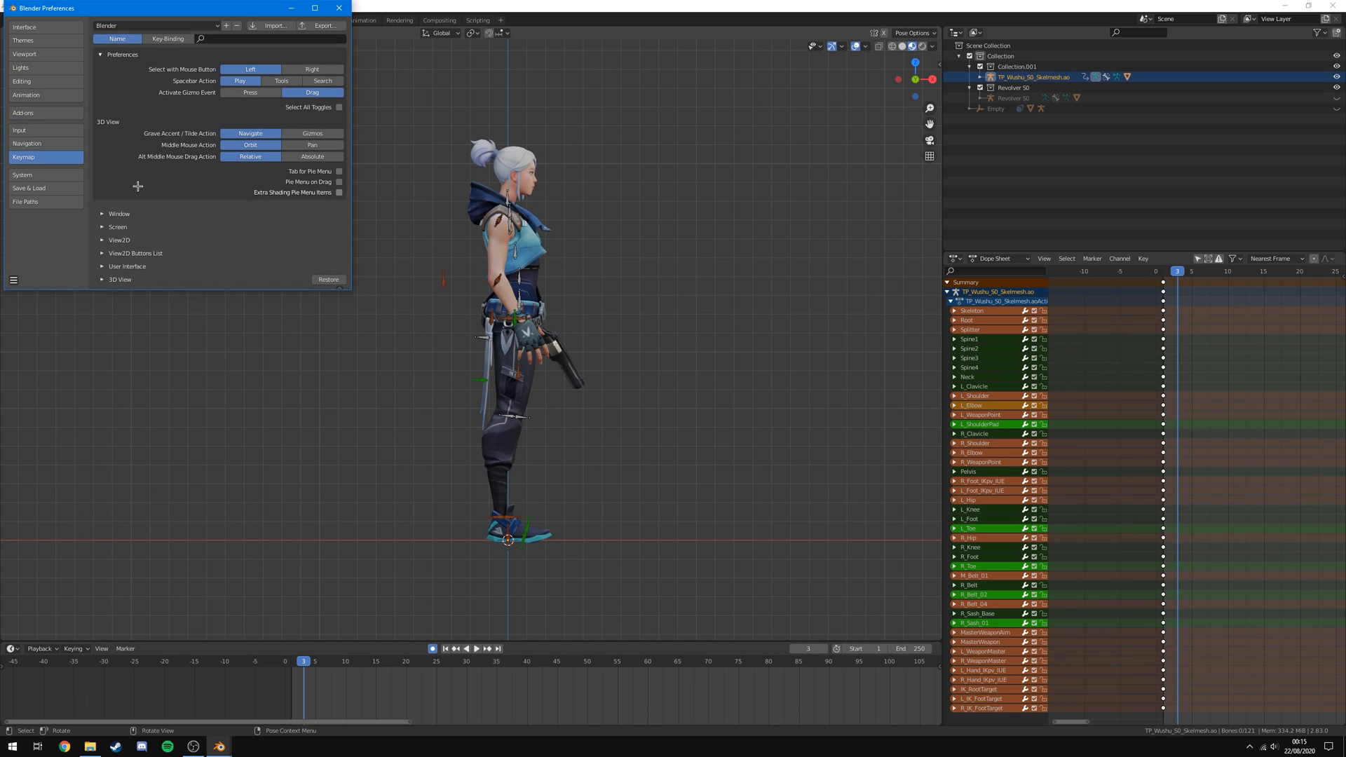
left_click(263, 38)
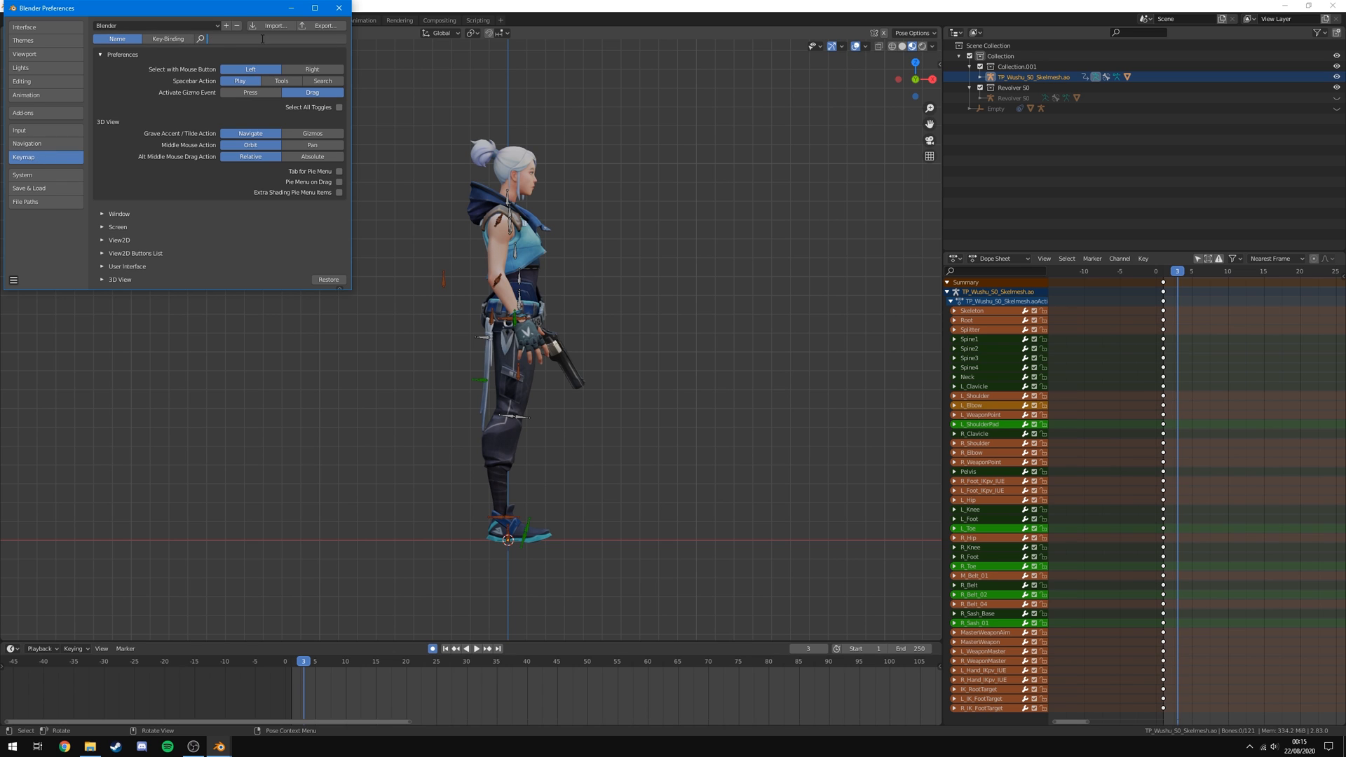
left_click(162, 39)
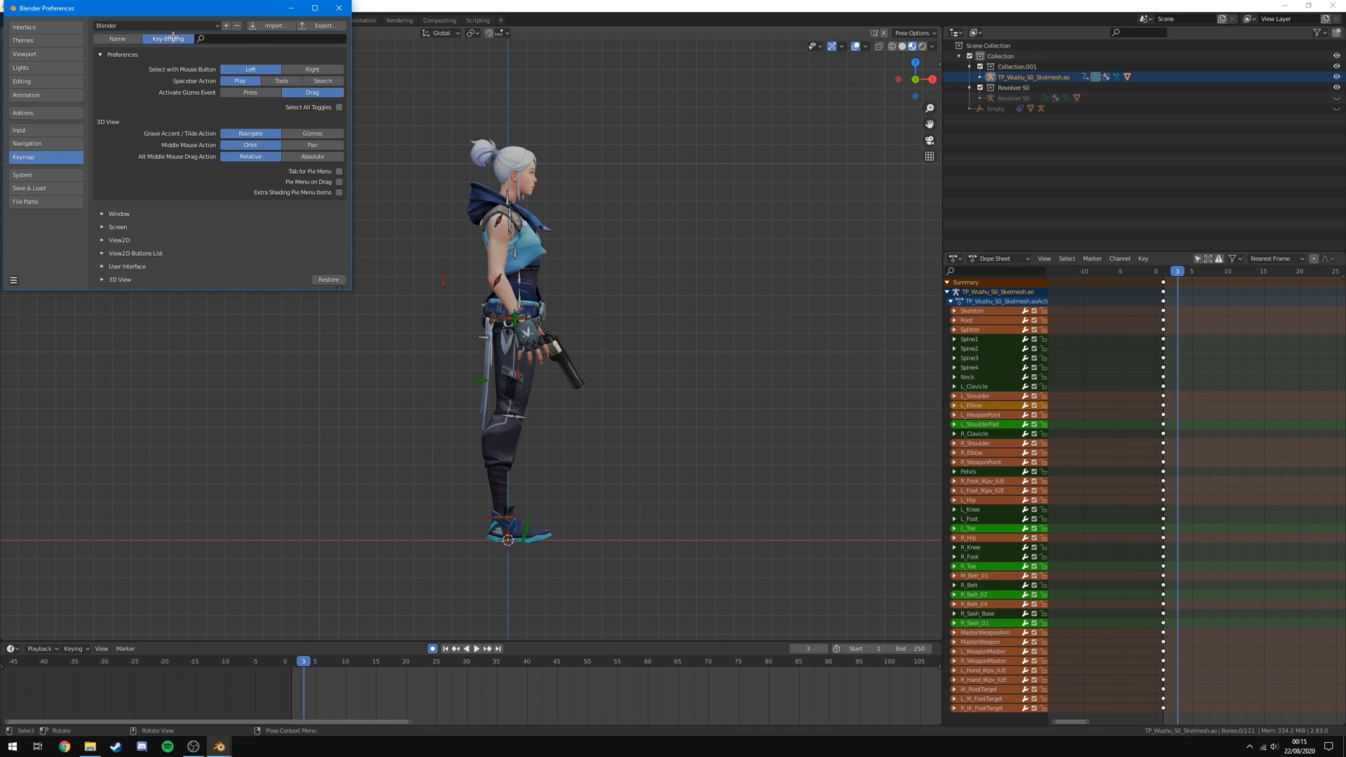
left_click(233, 40)
type("3")
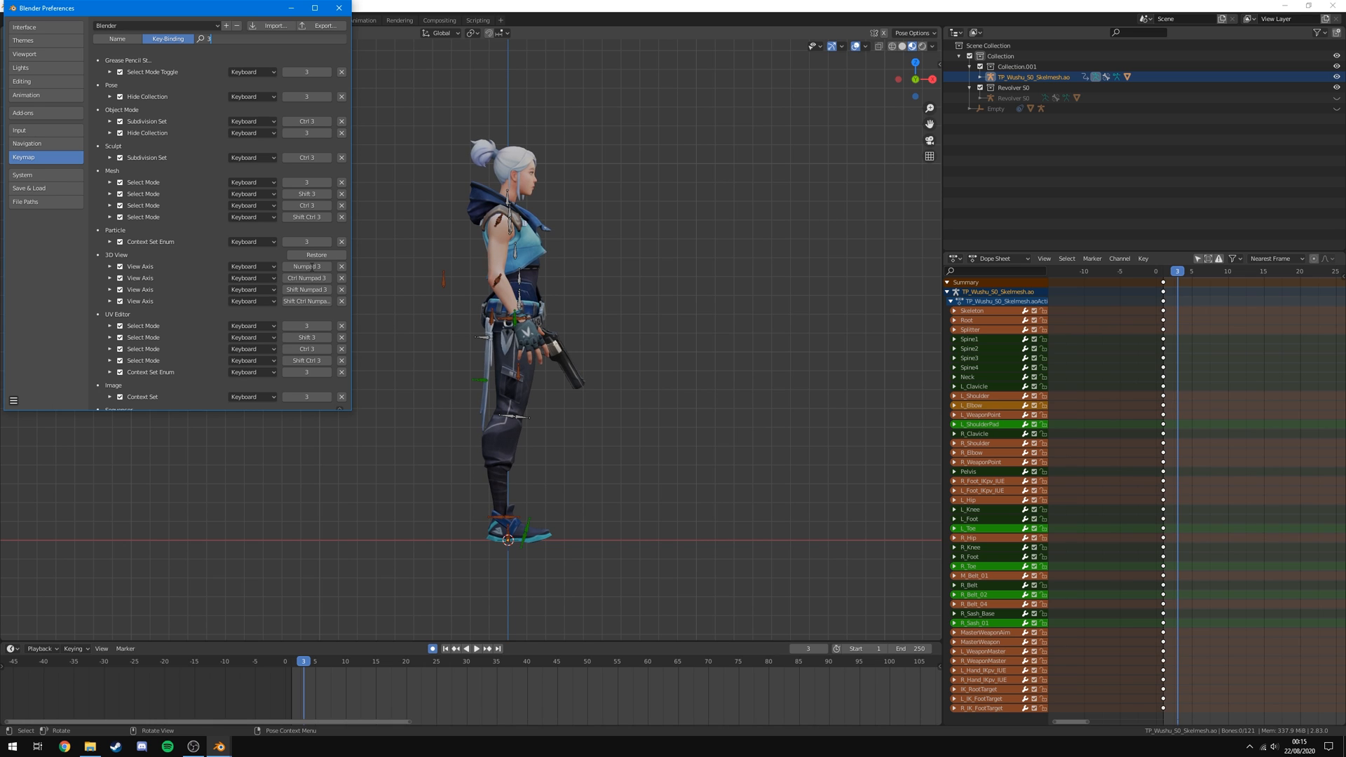
left_click(339, 8)
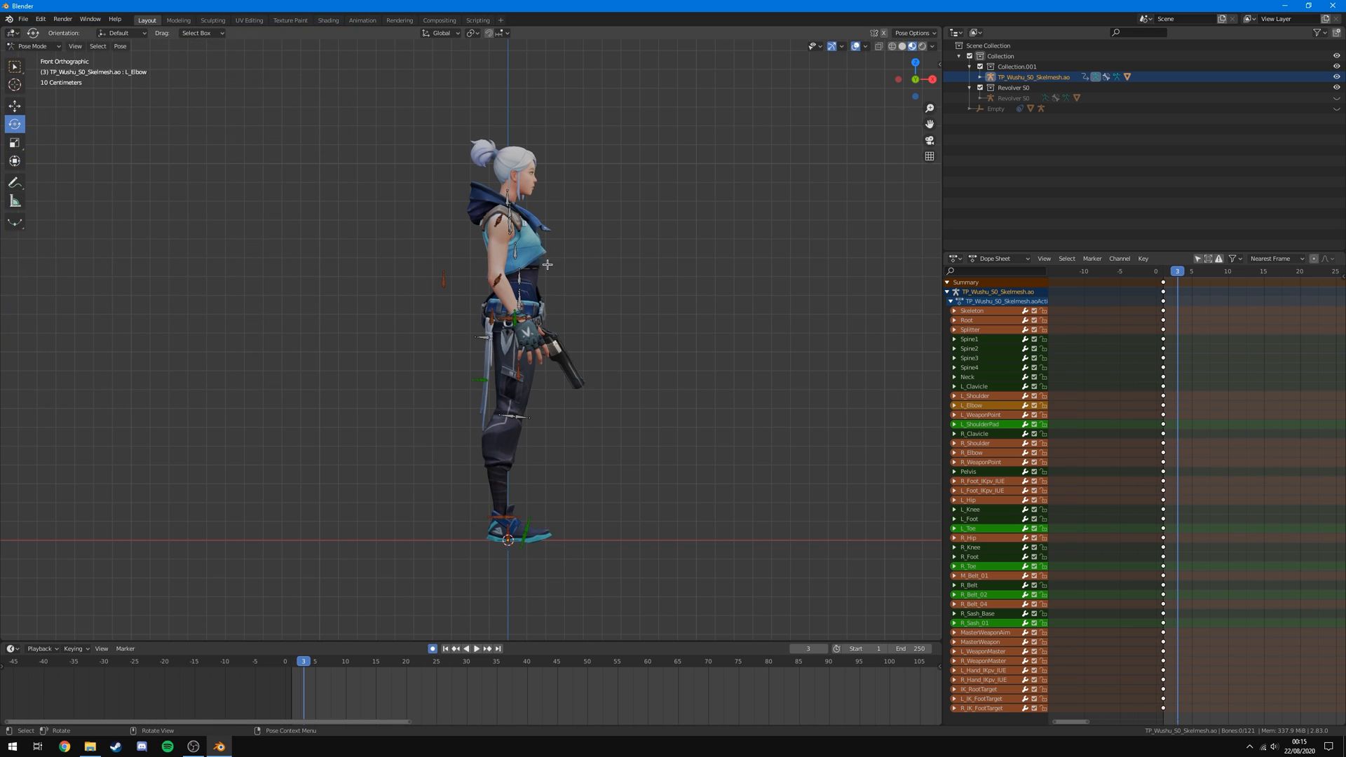
Show the character in right orthographic view and move the reference image window away from the 3D workspace.
scroll(207, 409, "up", 1)
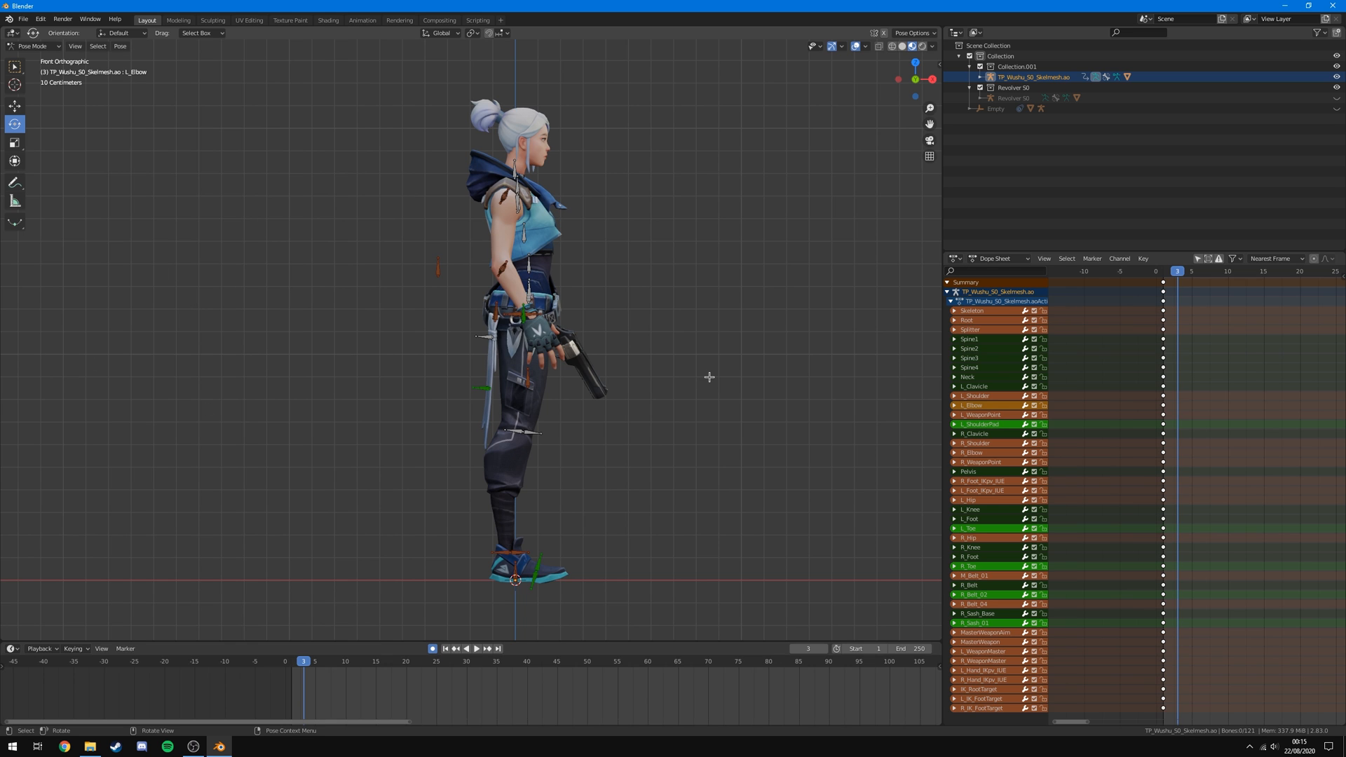
key("KP_3")
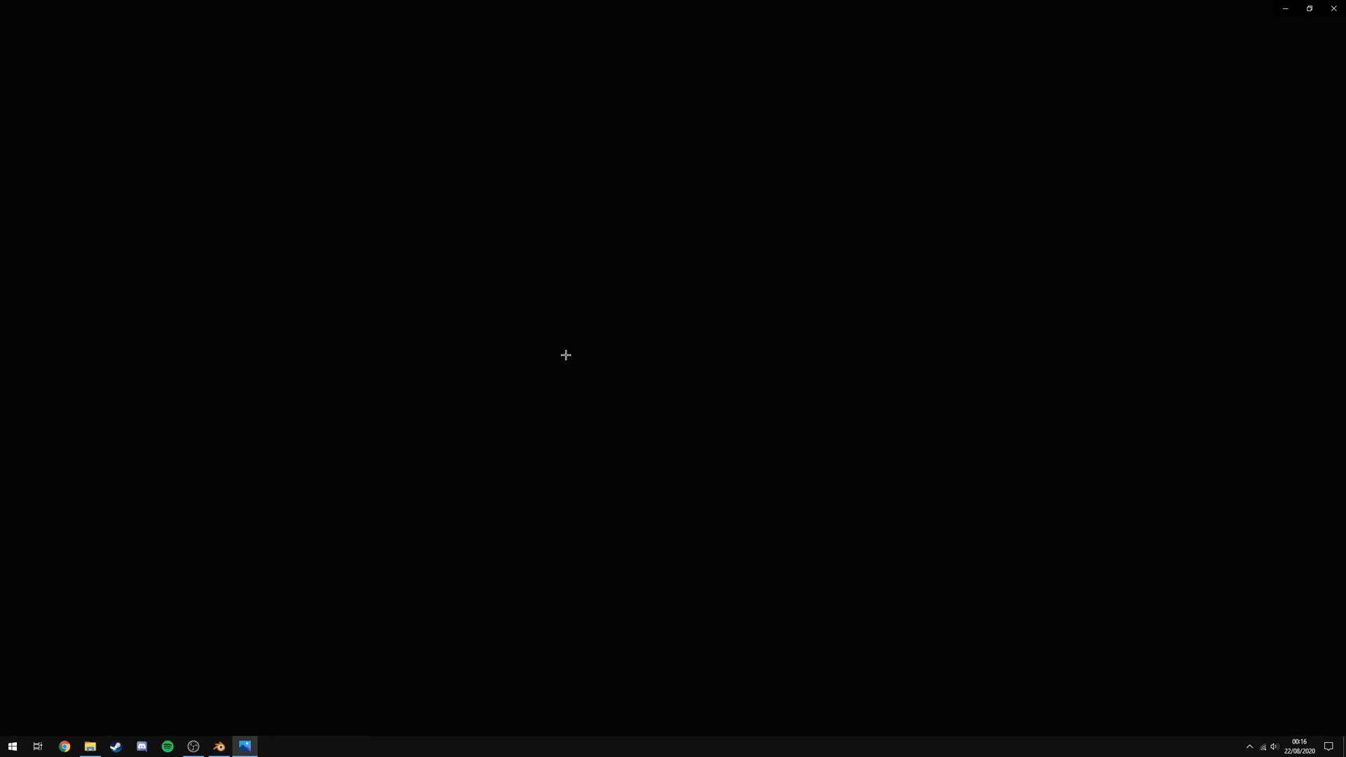
left_click_drag(673, 8, 1345, 61)
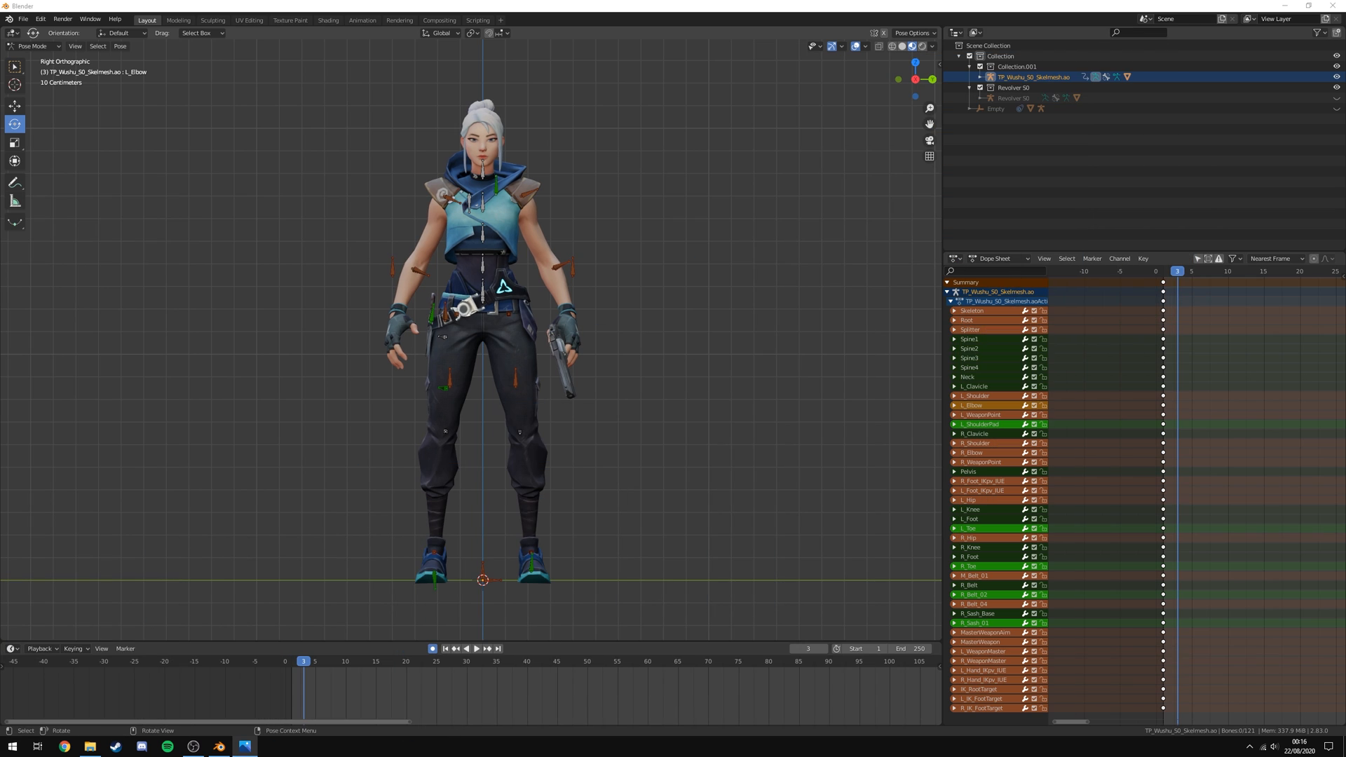
Select the Pelvis bone beneath Splitter in the armature hierarchy and twist it about the vertical axis.
scroll(677, 303, "up", 2)
middle_click_drag(677, 303, 695, 418, "shift")
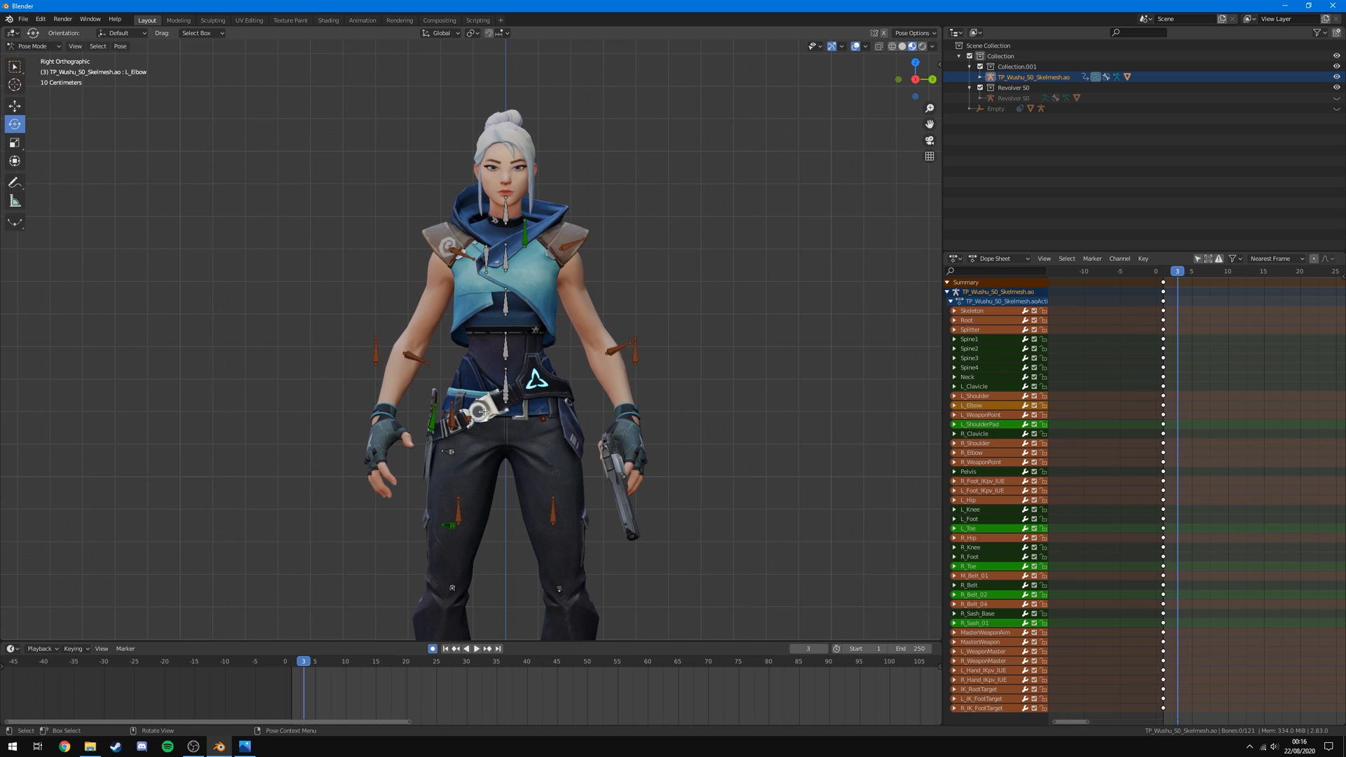
scroll(547, 421, "up", 2)
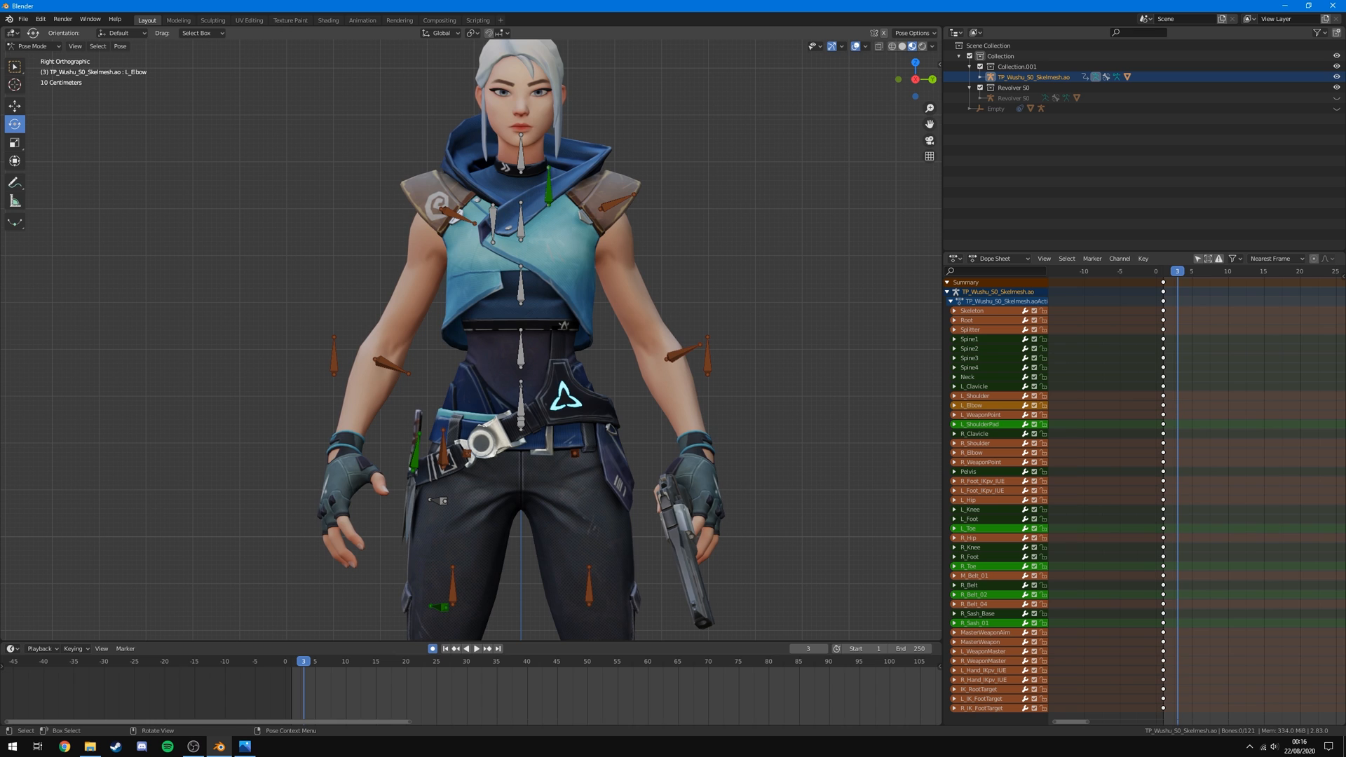
left_click(534, 425)
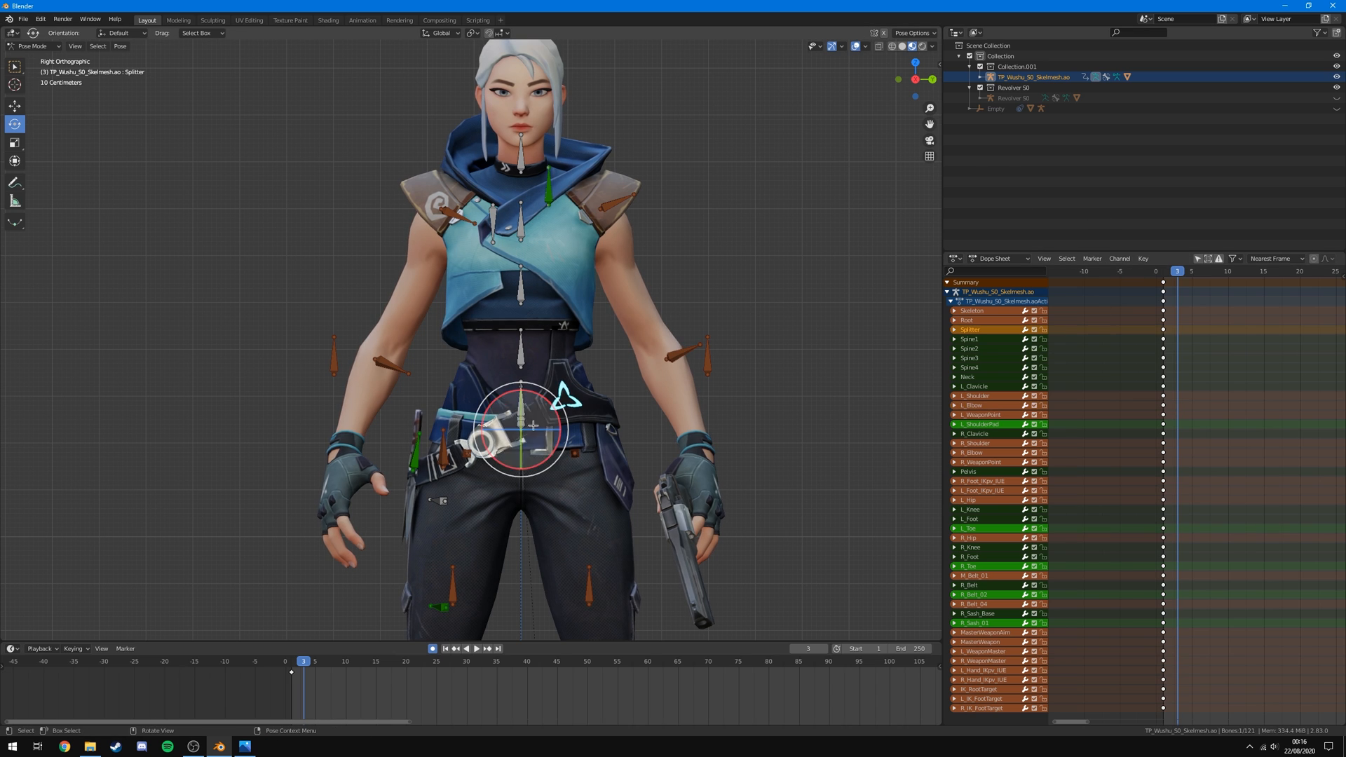
key("KP_Decimal")
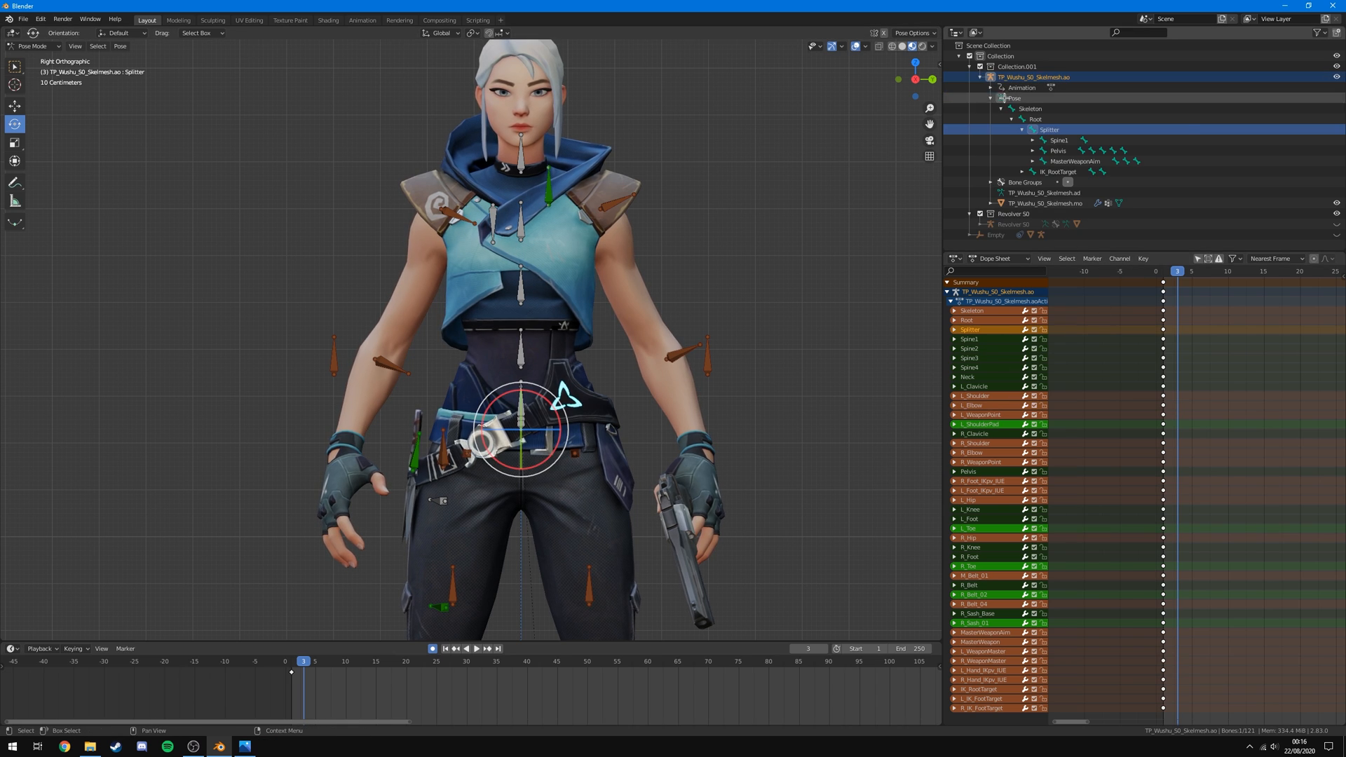
left_click(1058, 150)
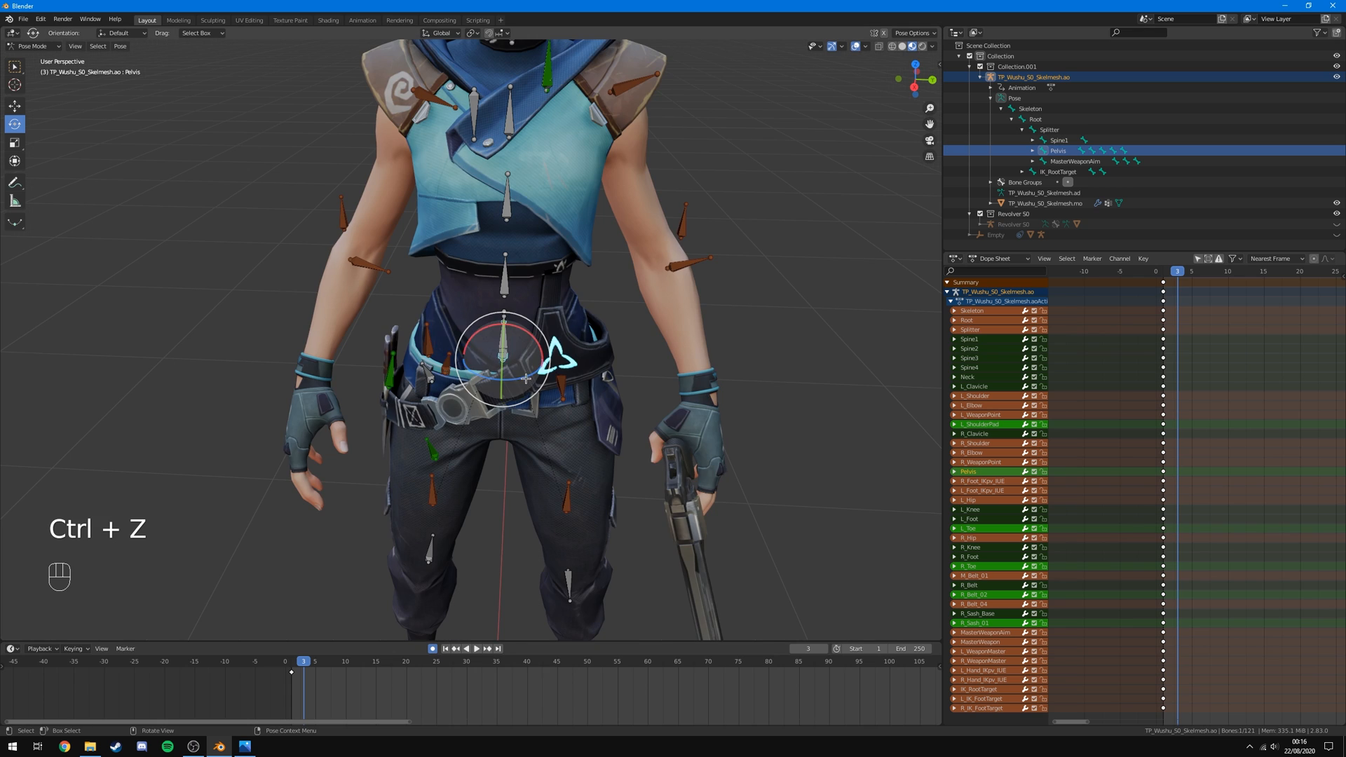
left_click_drag(522, 379, 535, 362)
Rotate the Spine4 bone about the vertical axis to turn the upper torso, and check it in right orthographic view.
left_click(509, 113)
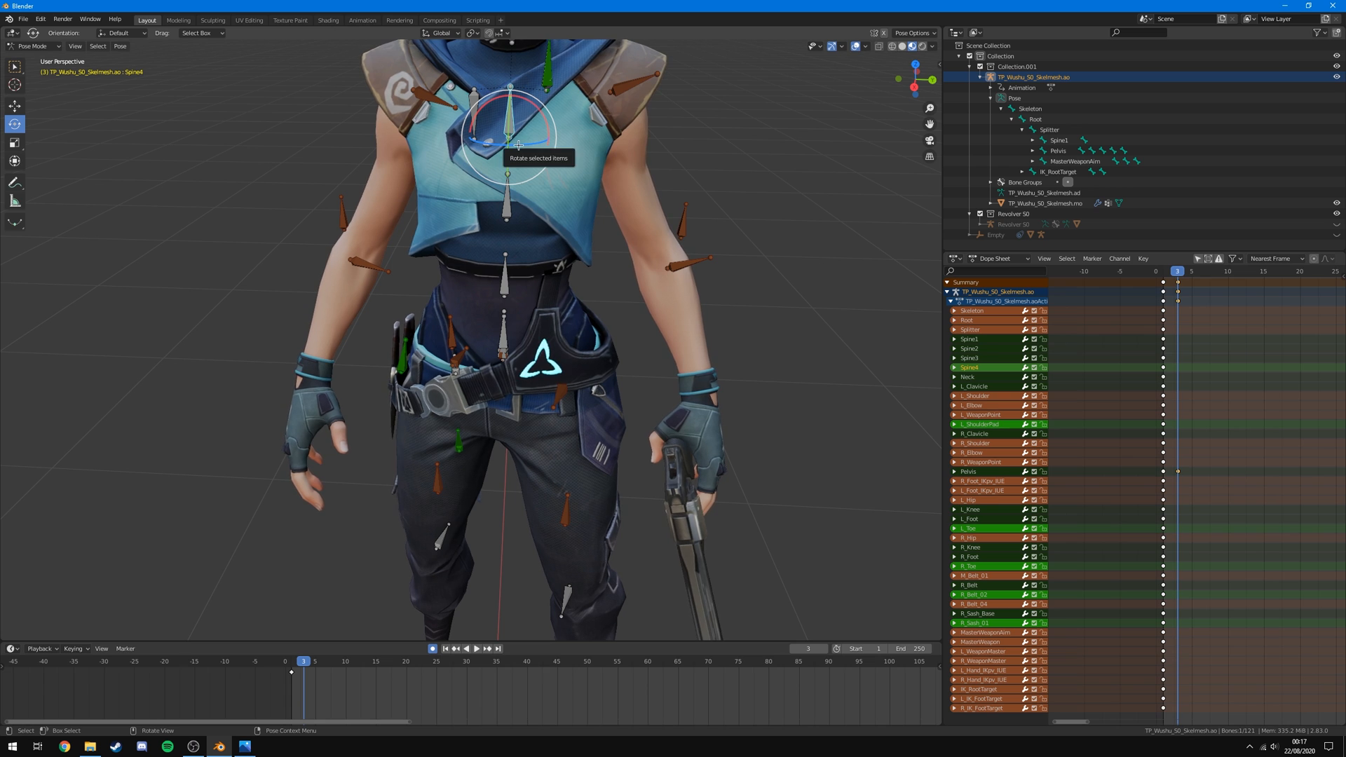
left_click_drag(526, 146, 532, 156)
key("KP_3")
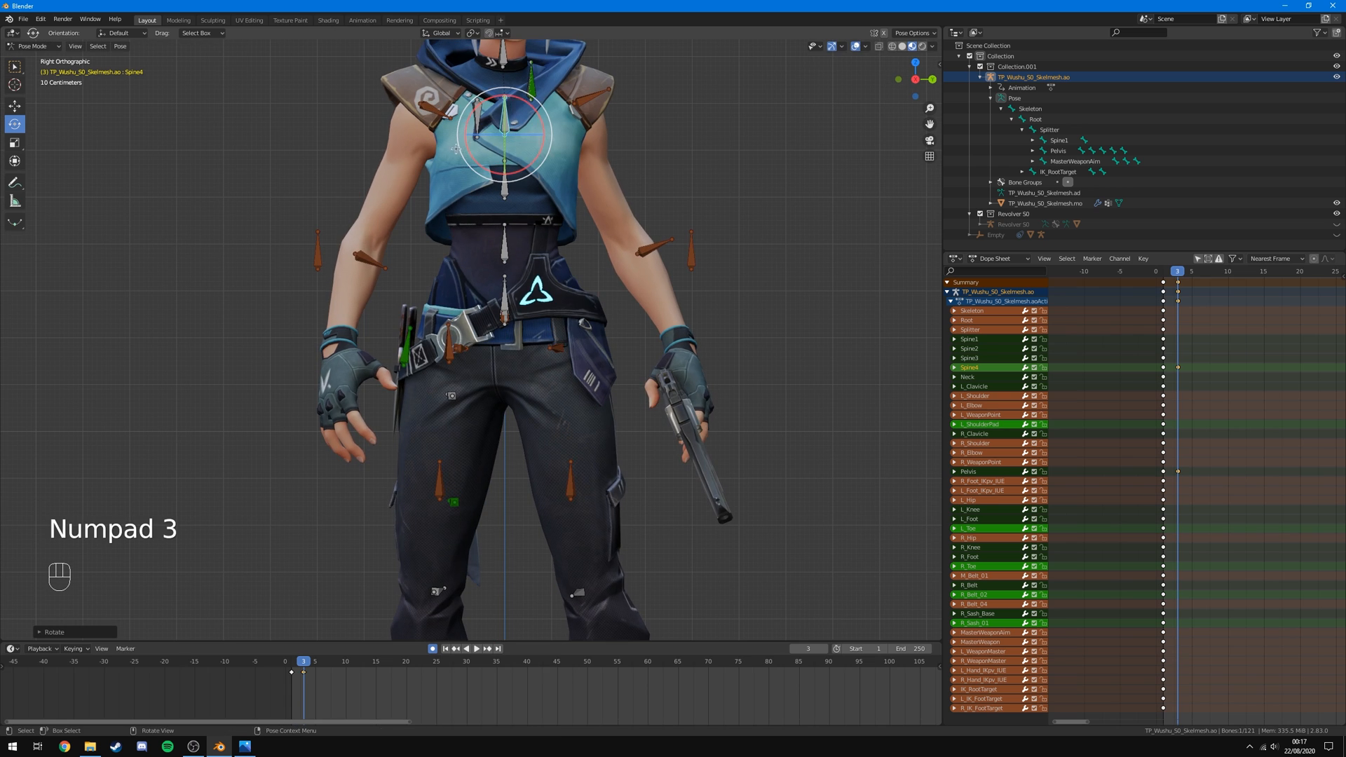
Rotate the Neck bone about -15° around the global vertical axis so the head faces straight ahead.
scroll(645, 193, "down", 3)
scroll(493, 168, "up", 2)
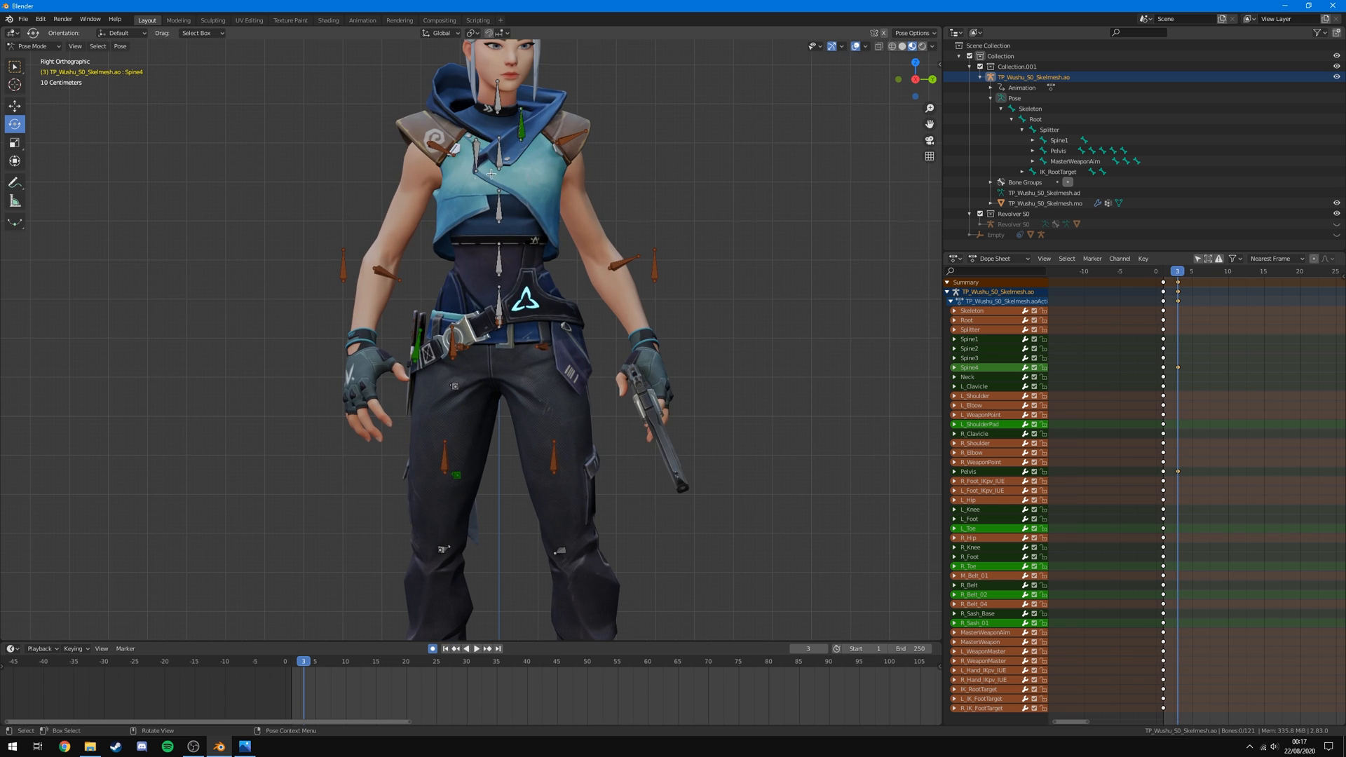
left_click(499, 91)
scroll(547, 112, "down", 1)
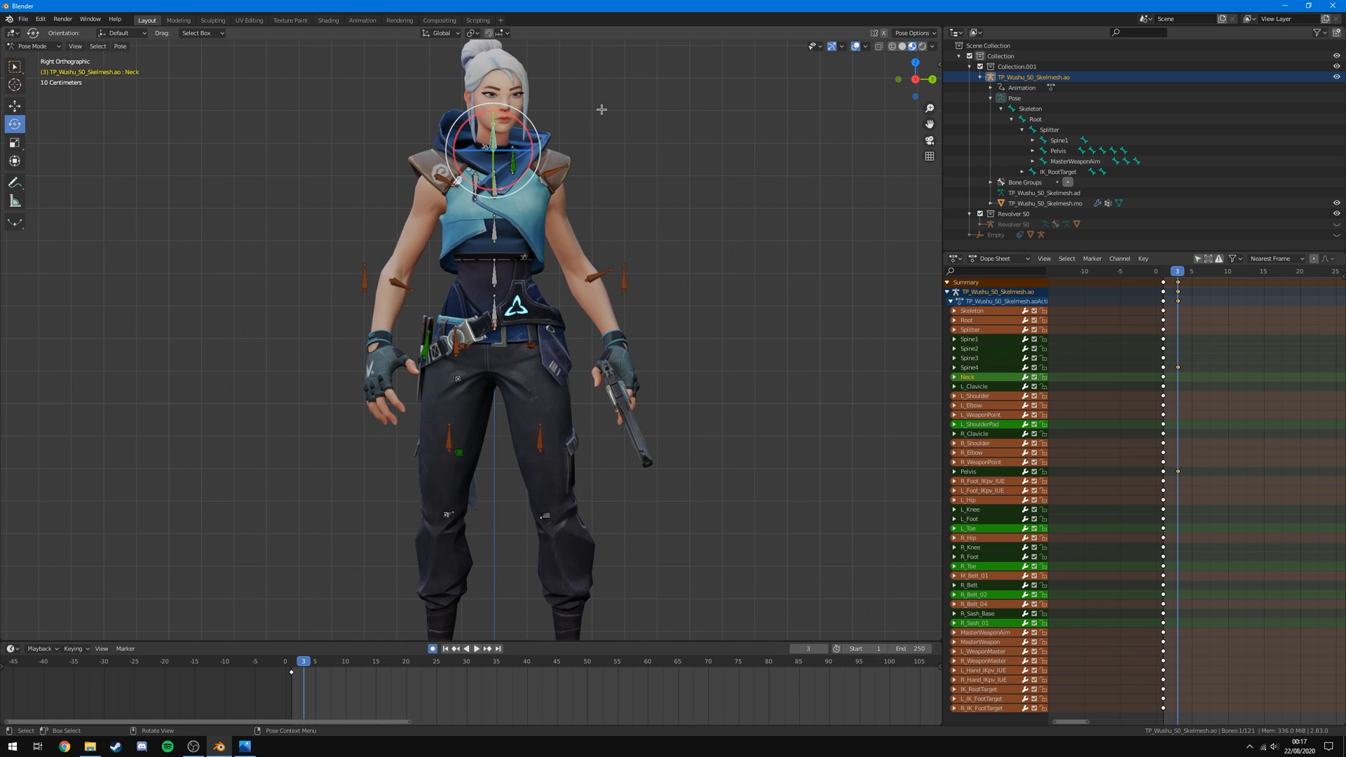
key("r")
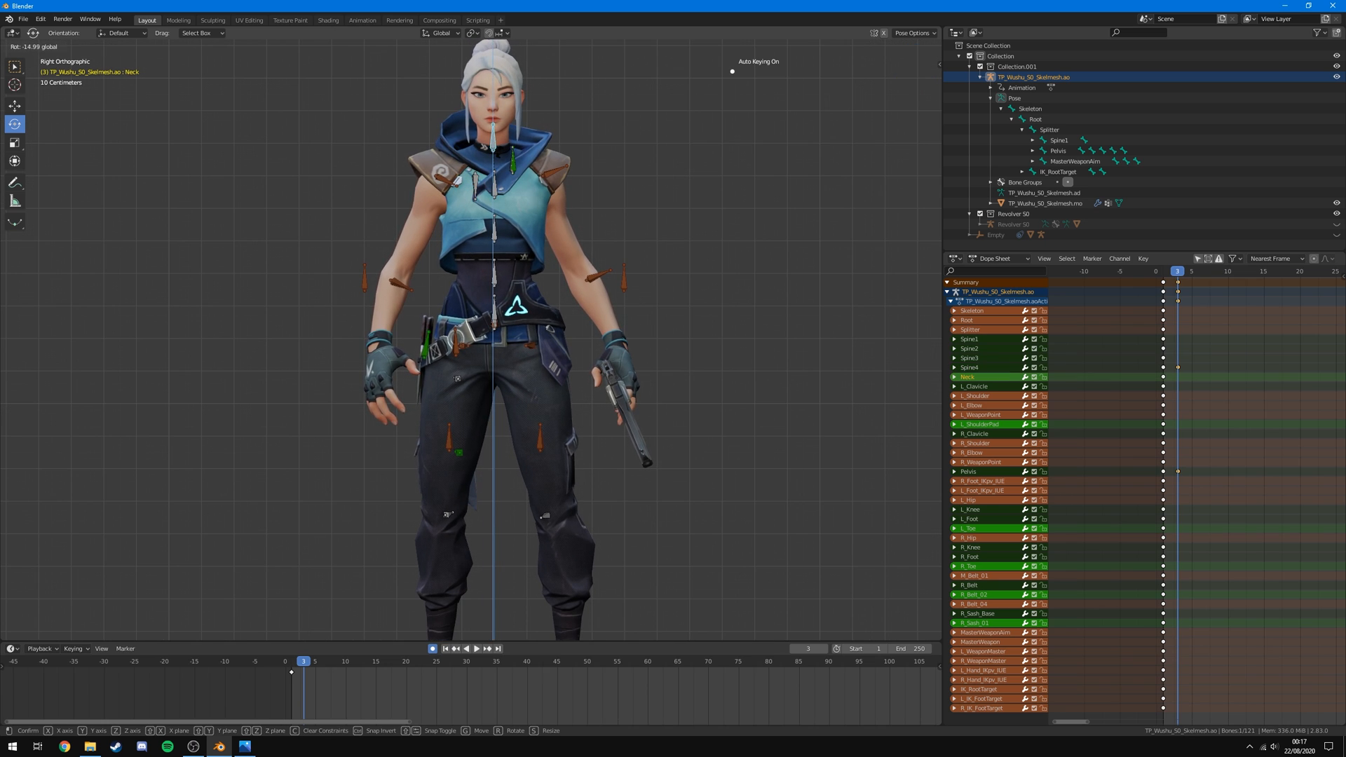
left_click(379, 175)
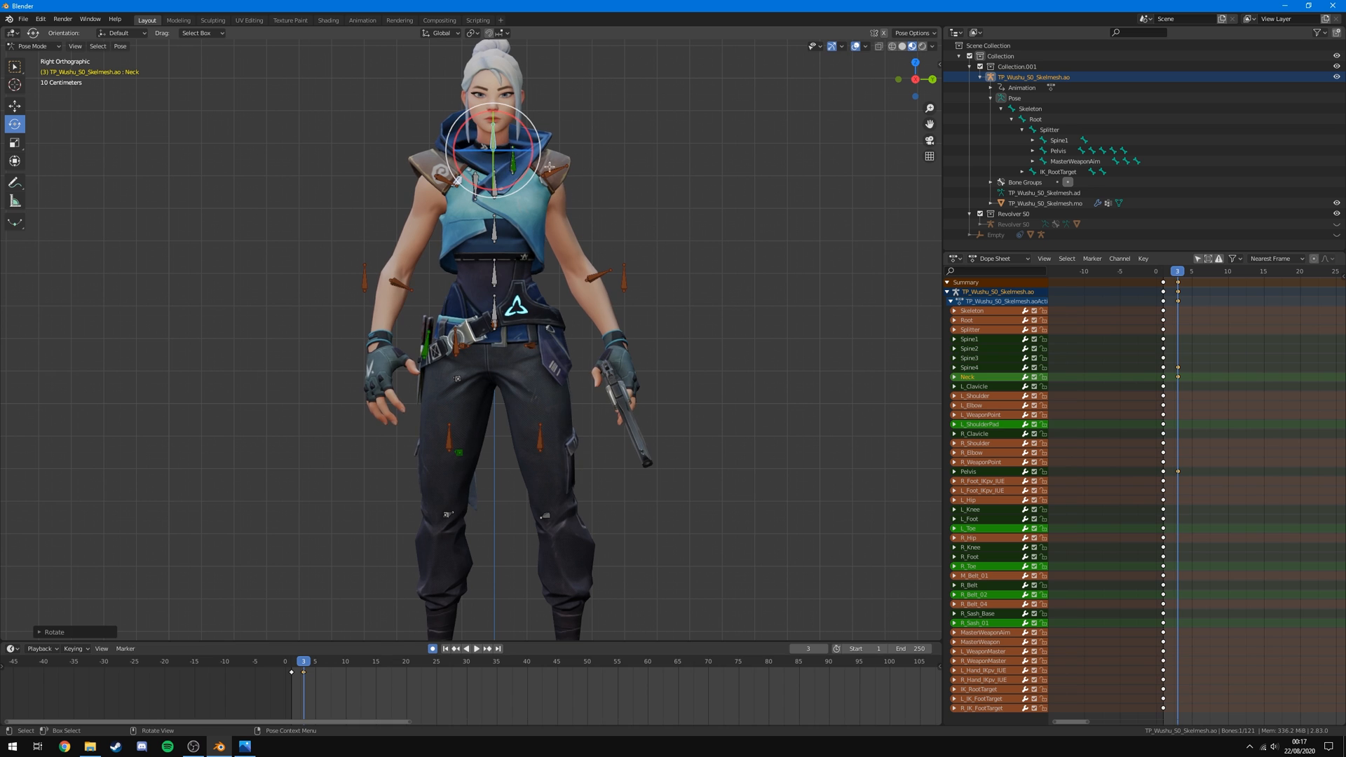
key("ctrl+z")
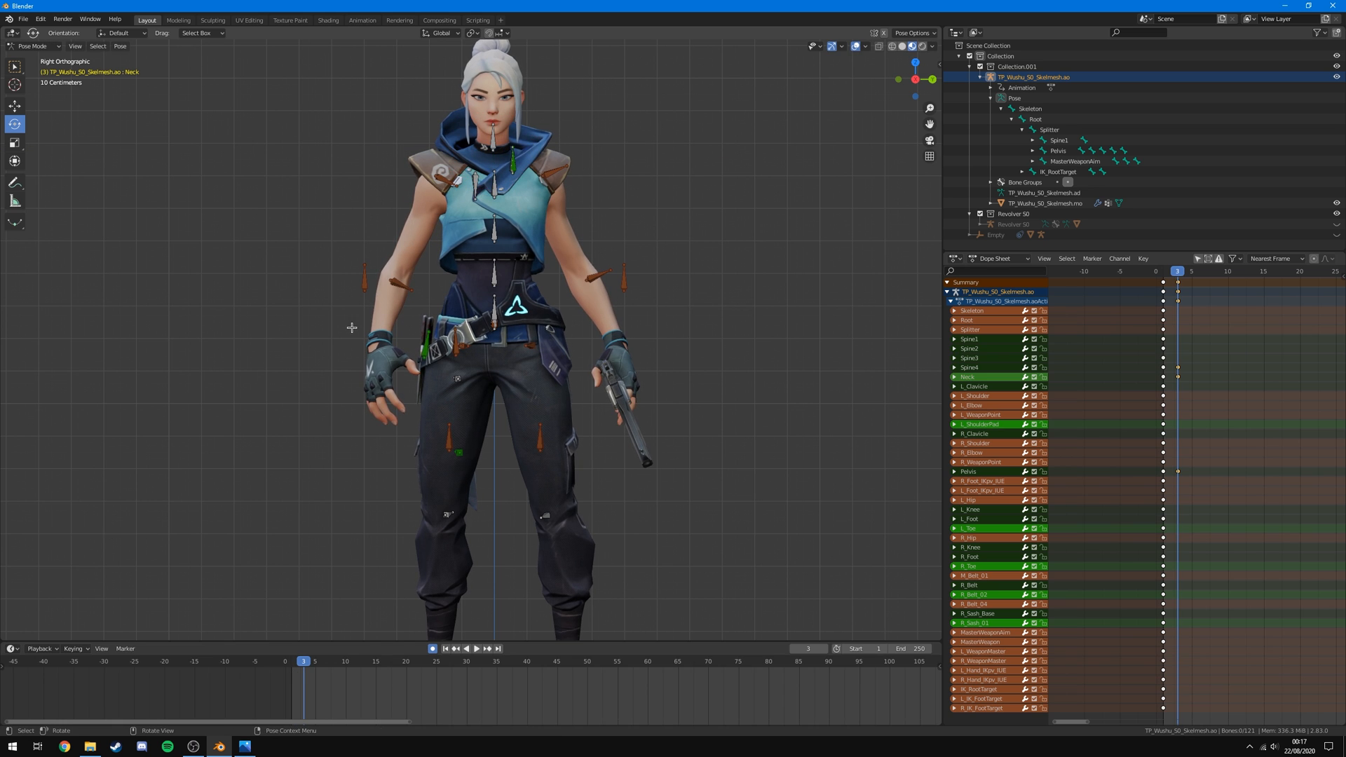
Rotate the L_Hip and R_Hip bones to bring the character's legs closer together.
middle_click_drag(758, 460, 459, 420)
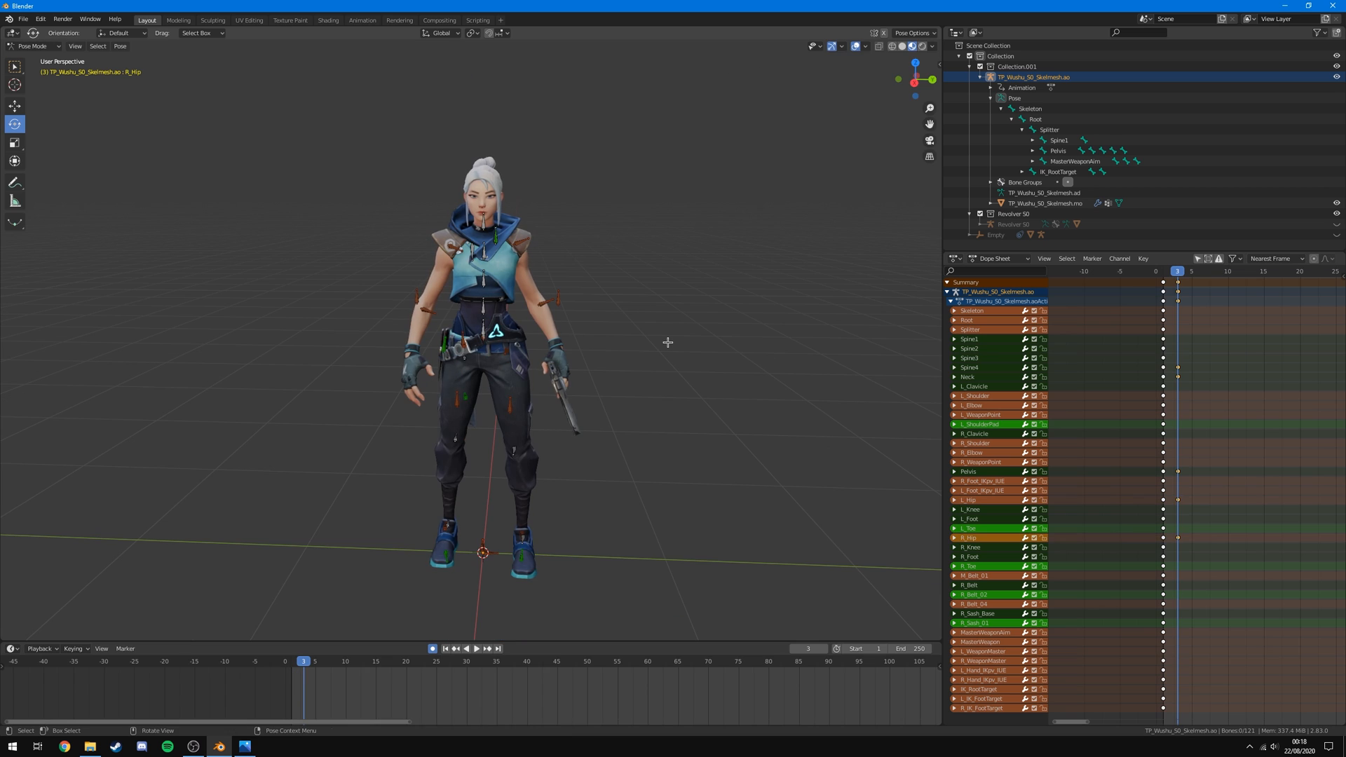
key("KP_3")
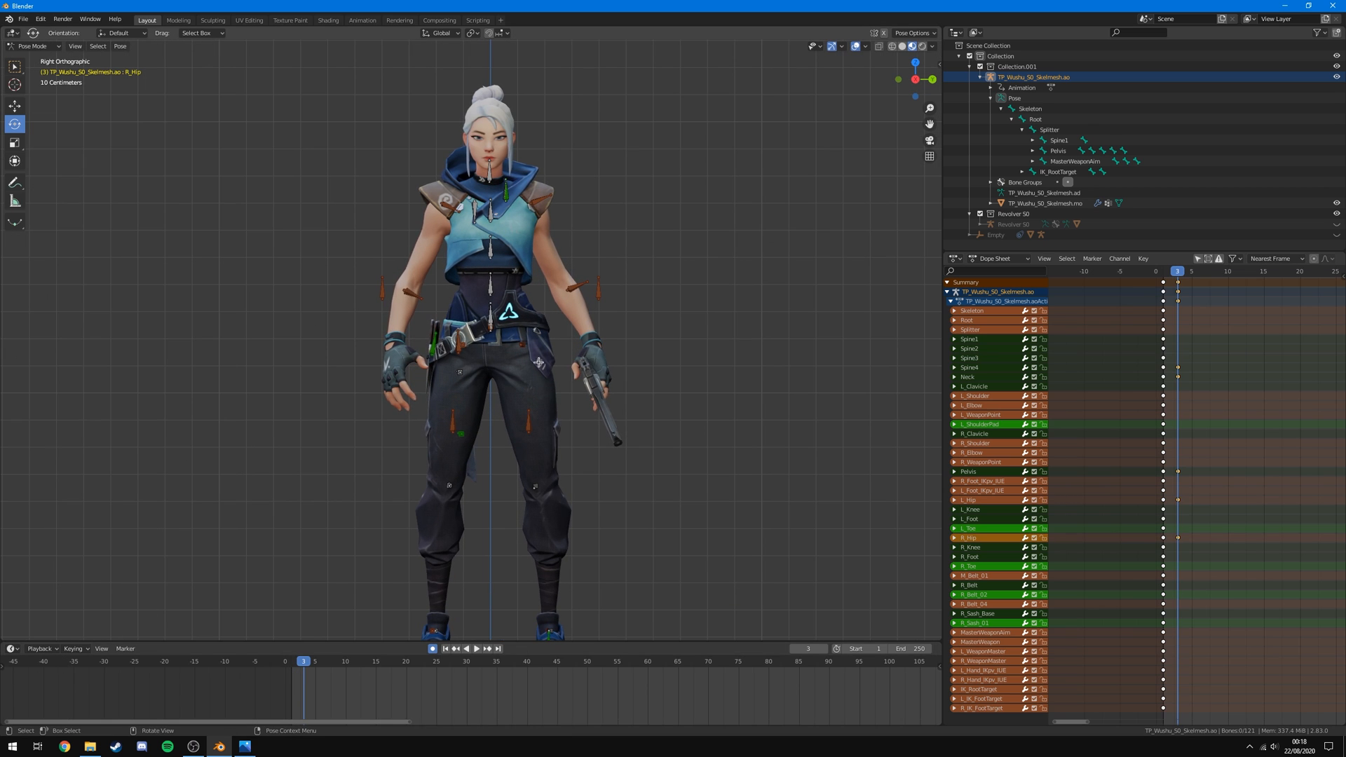
left_click(520, 344)
left_click_drag(559, 328, 560, 330)
left_click(460, 343)
key("ctrl+z")
left_click(662, 438)
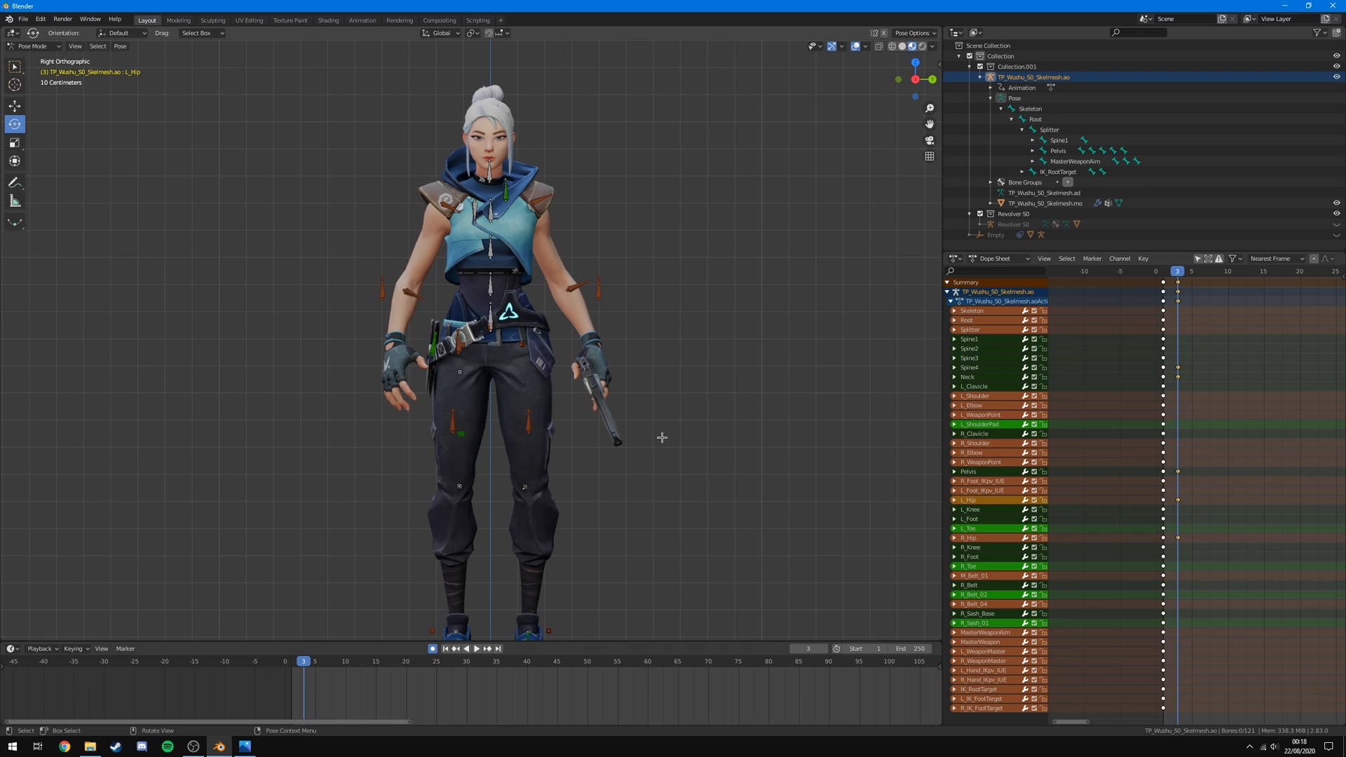
Bring up the reference image in Photos beside the character to compare the pose, and close it.
scroll(662, 440, "down", 2)
key("alt+Tab")
left_click_drag(824, 148, 813, 134)
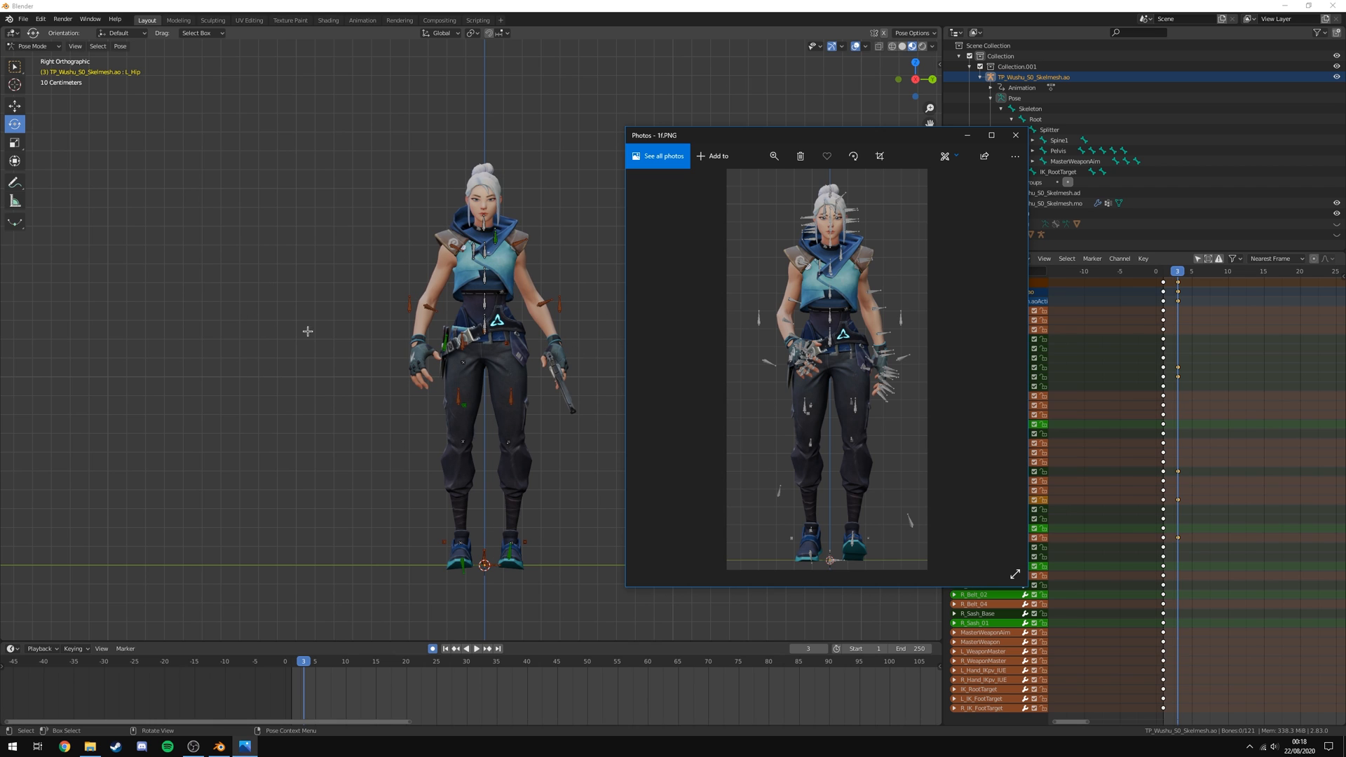
key("alt+F4")
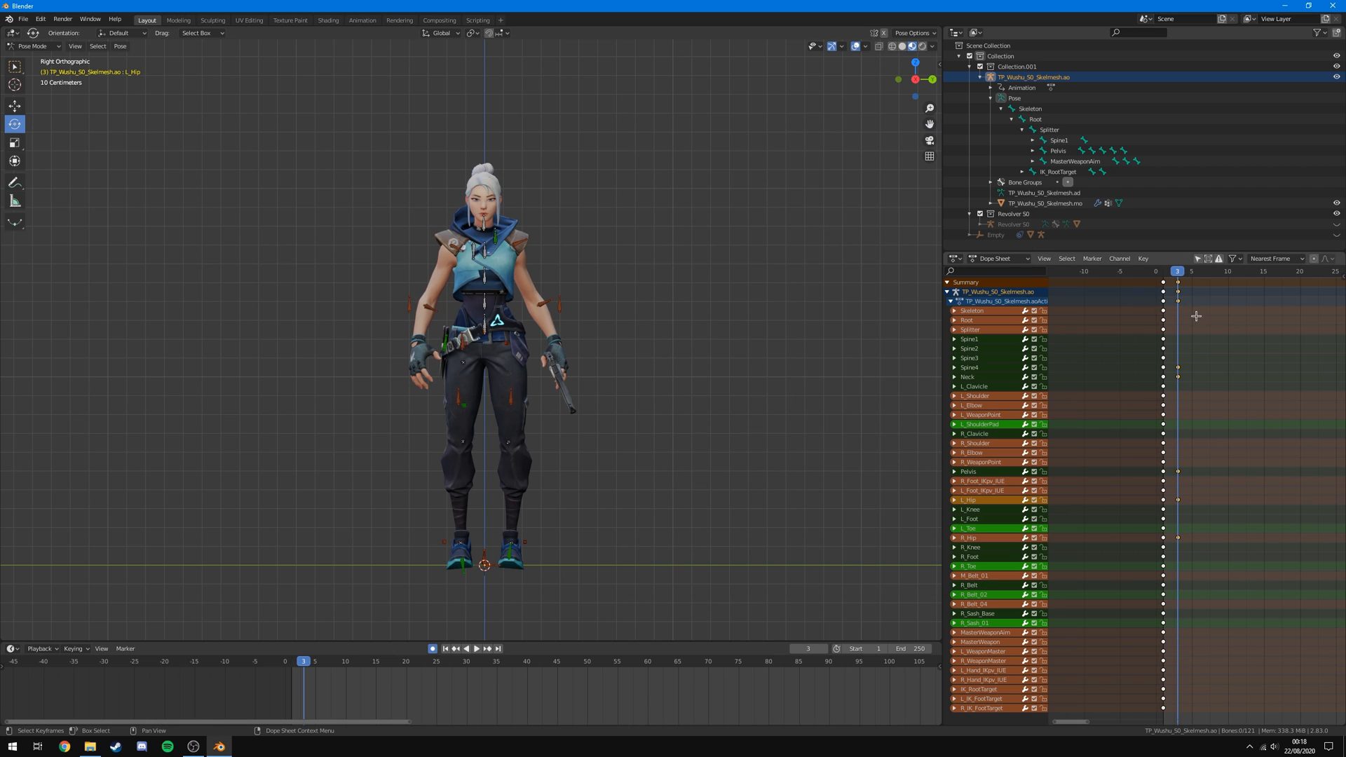
Rotate the L_Foot and R_Foot bones slightly at the ankles to adjust how the feet stand on the ground.
scroll(1196, 316, "up", 1)
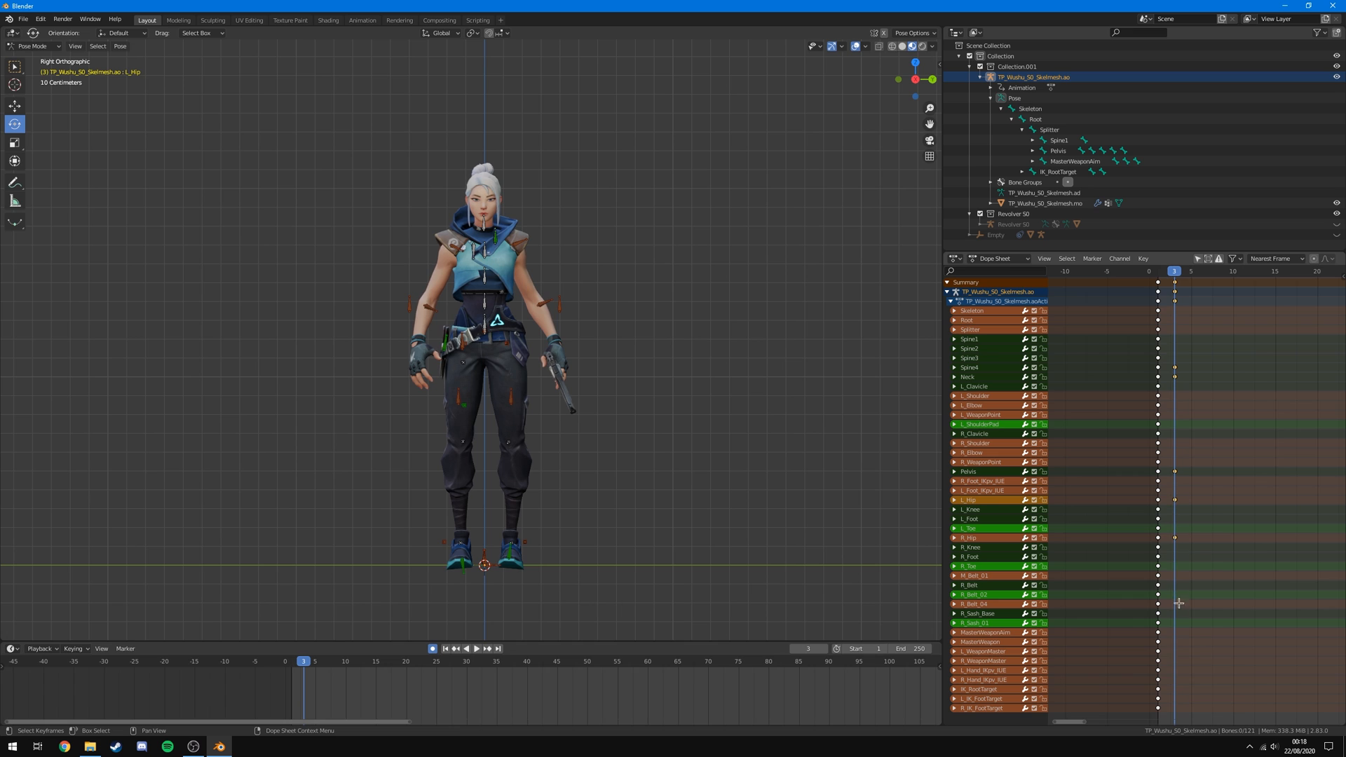
scroll(701, 592, "up", 4)
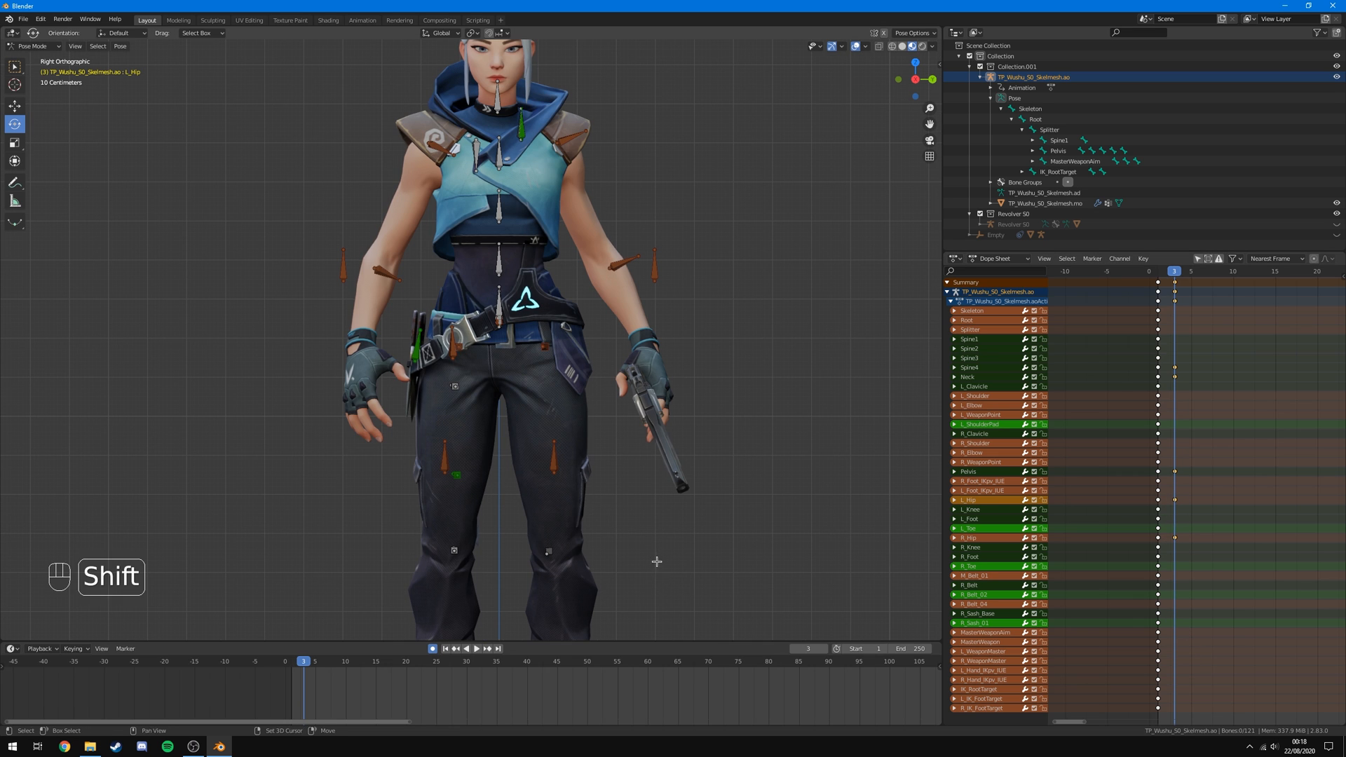
middle_click_drag(654, 544, 585, 235, "shift")
left_click(486, 455)
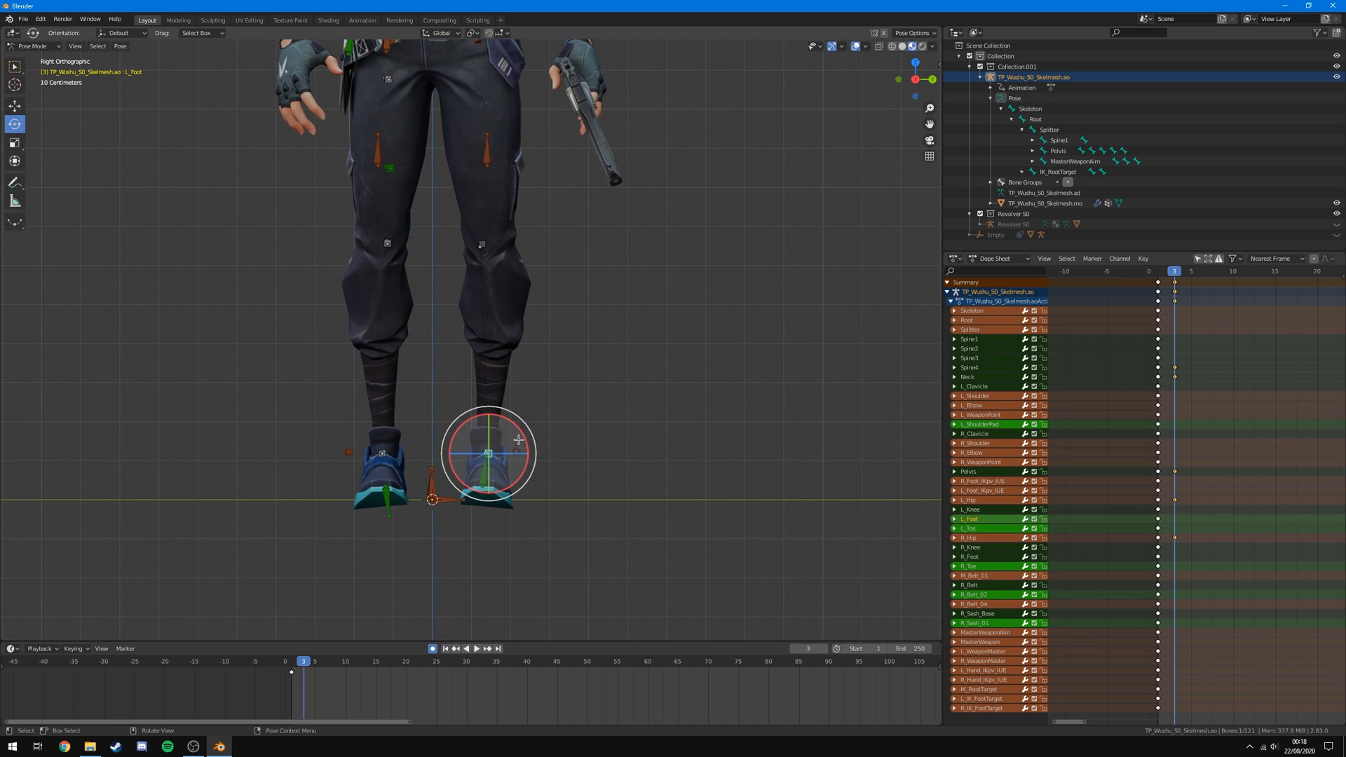
left_click_drag(516, 429, 520, 425)
left_click(385, 454)
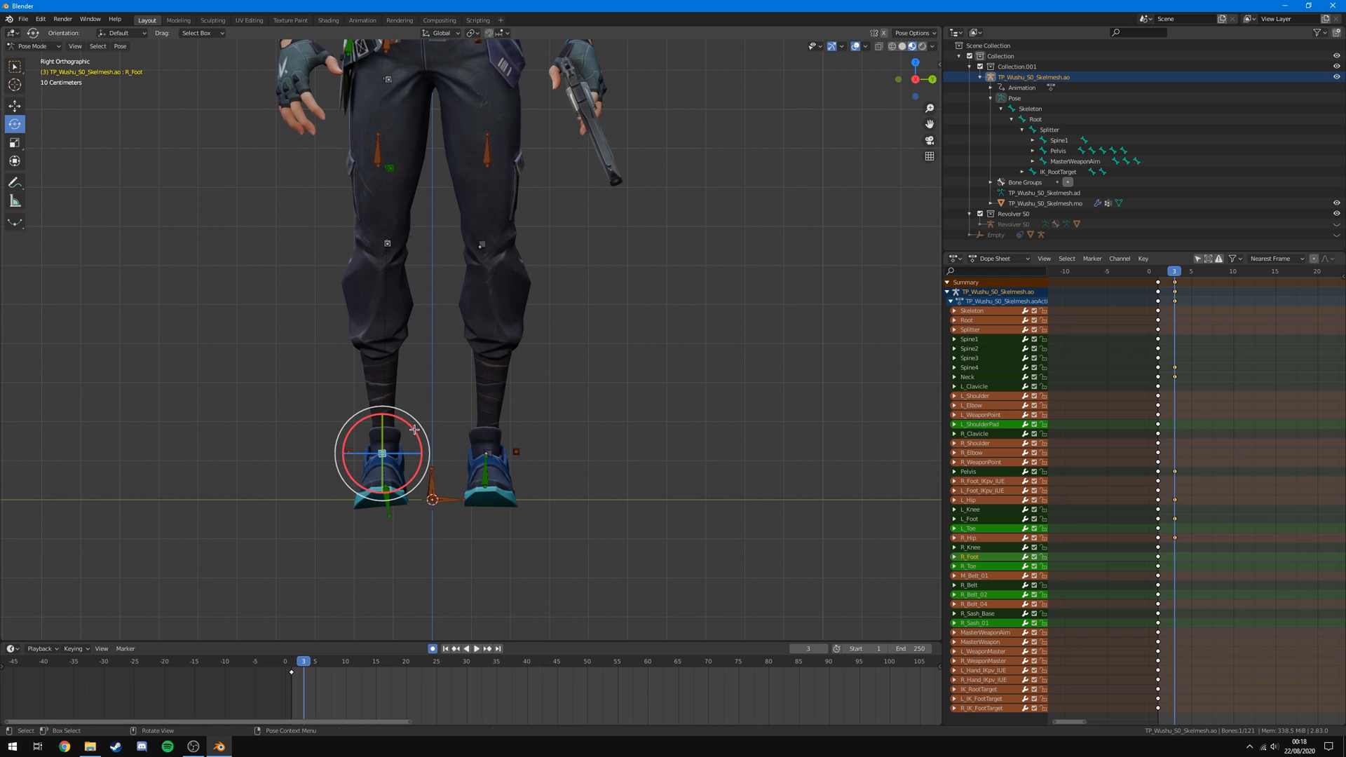
left_click_drag(390, 436, 389, 434)
Show the whole character in front orthographic view and move the reference image window aside.
scroll(632, 335, "down", 4)
middle_click_drag(610, 264, 643, 378, "shift")
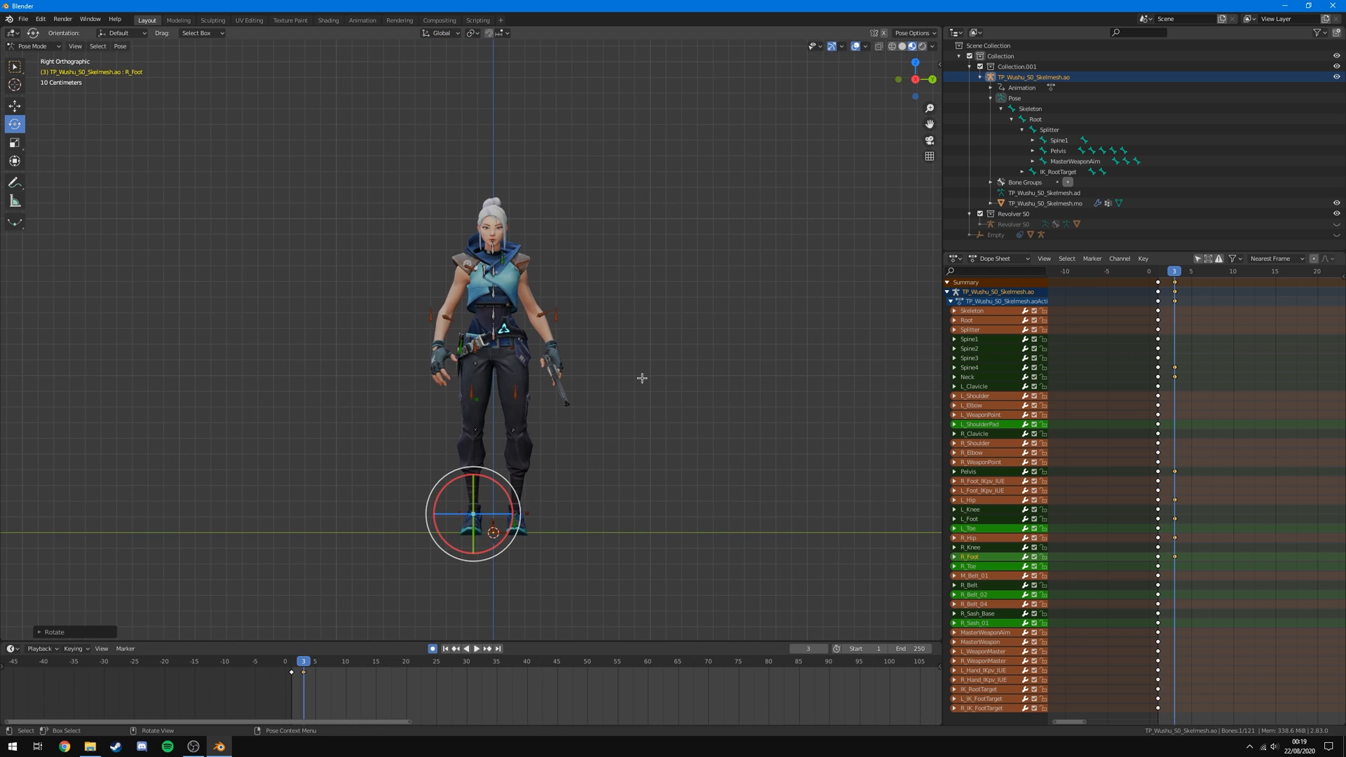
key("KP_1")
scroll(593, 428, "up", 3)
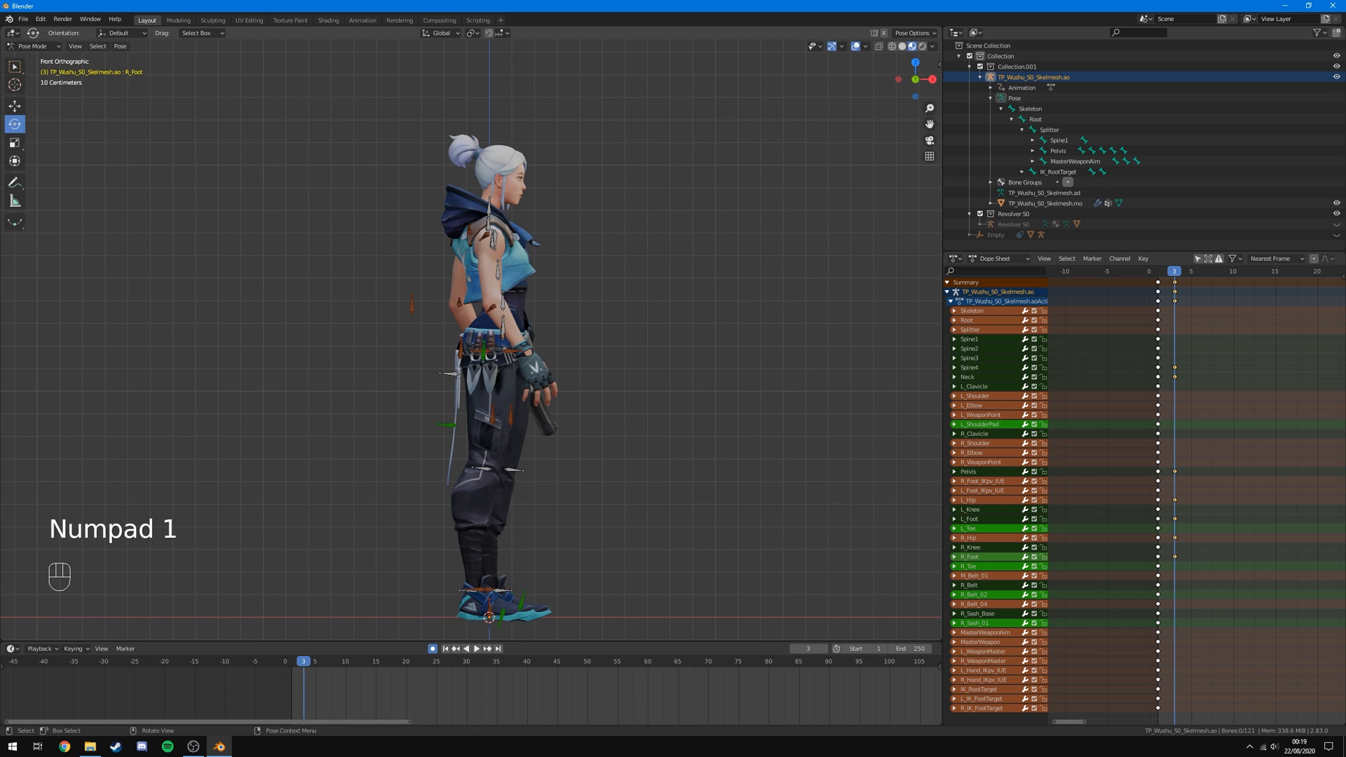
left_click_drag(833, 133, 0, 491)
scroll(535, 229, "up", 1)
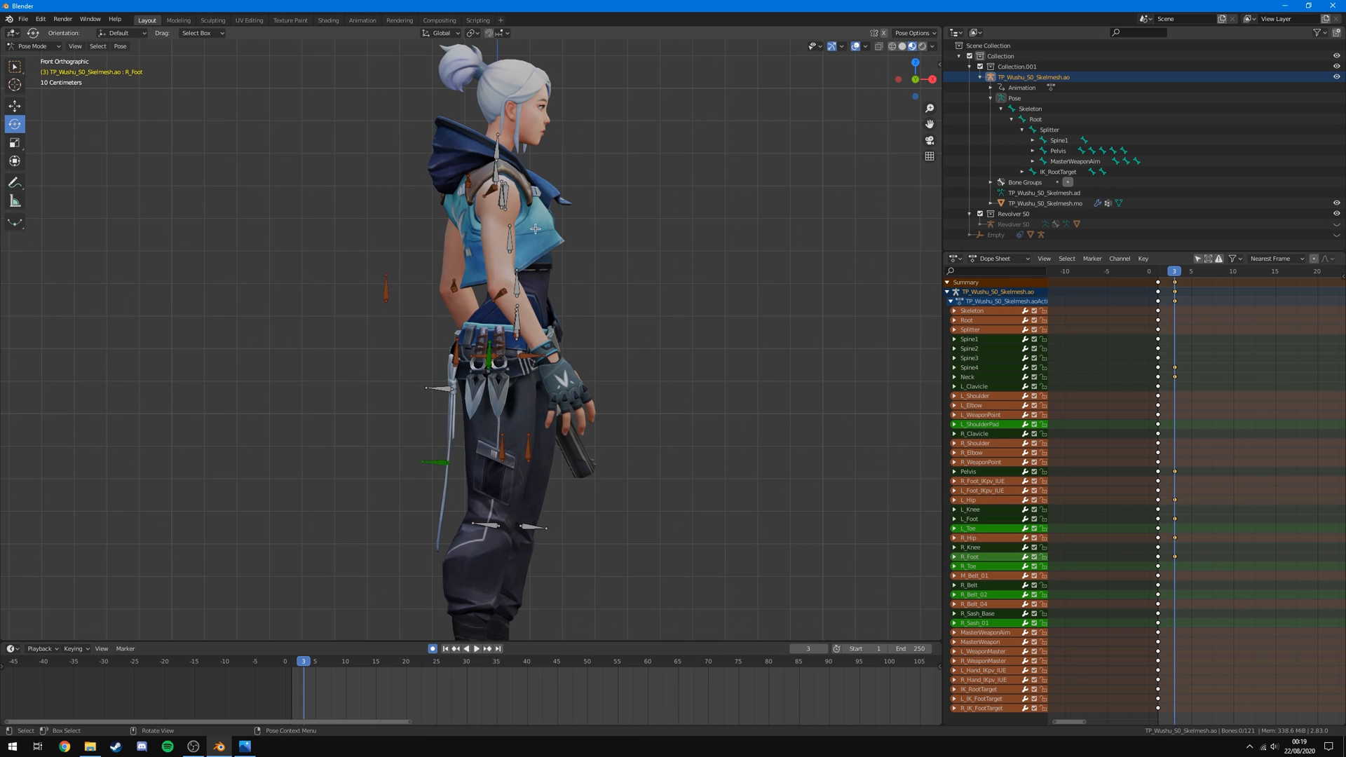
Rotate the shoulder and elbow bones to swing the left arm forward and the right arm back.
middle_click_drag(607, 179, 558, 231, "shift")
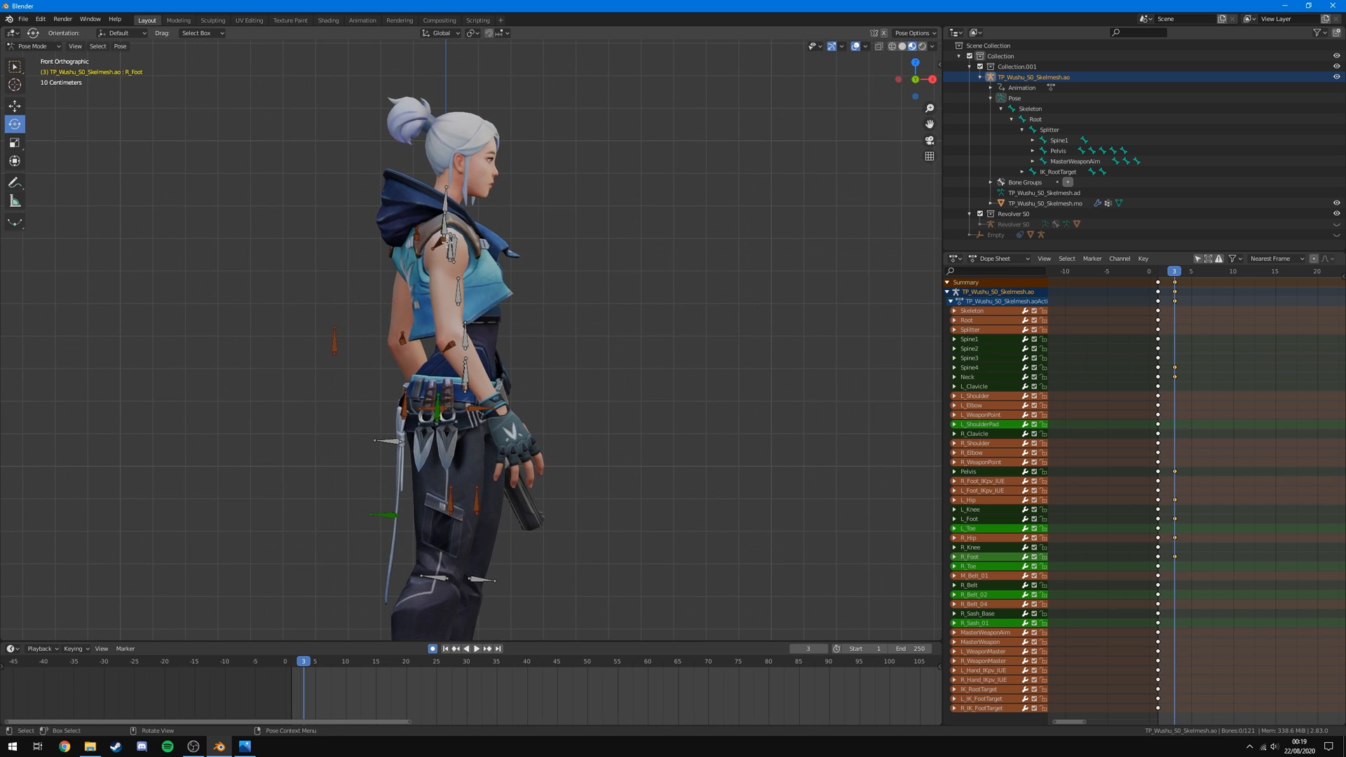
left_click(450, 239)
left_click_drag(486, 258, 521, 309)
left_click(484, 345)
key("KP_3")
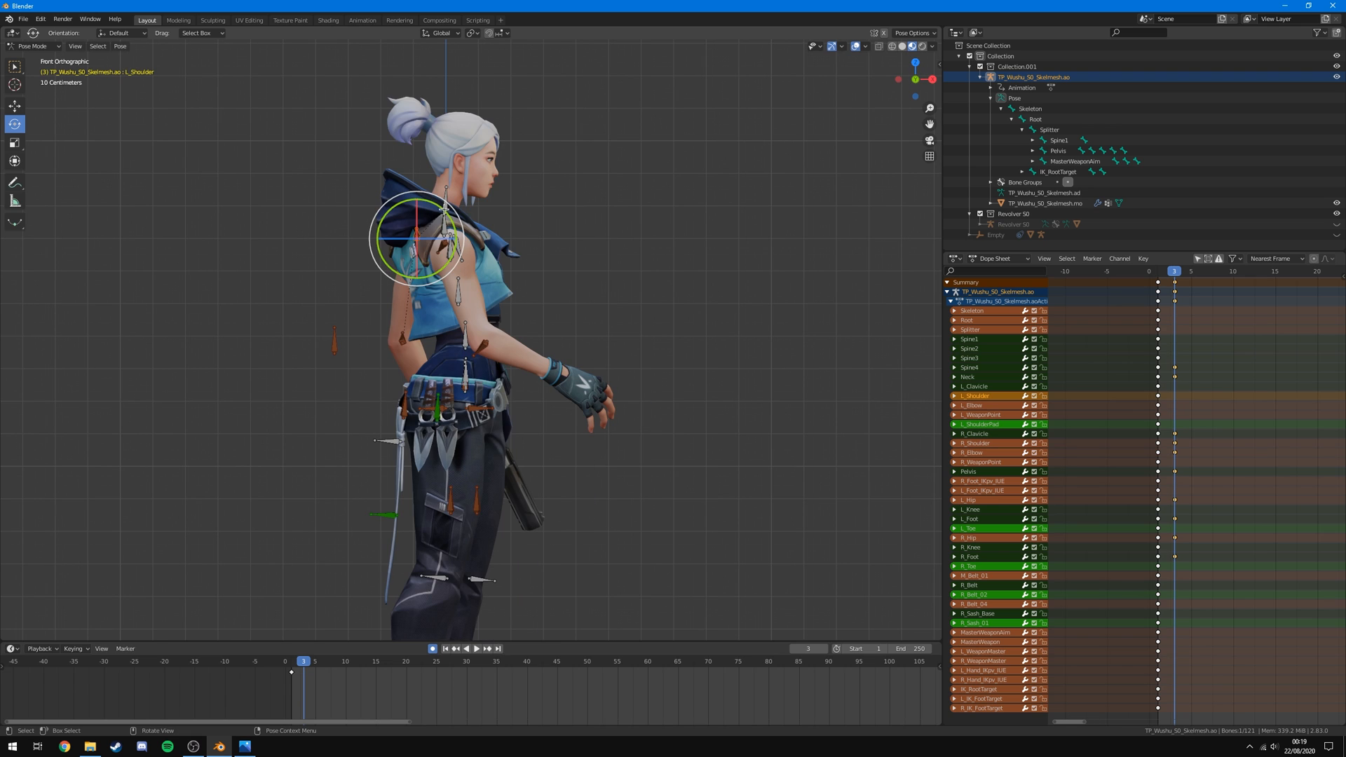
left_click_drag(447, 213, 456, 234)
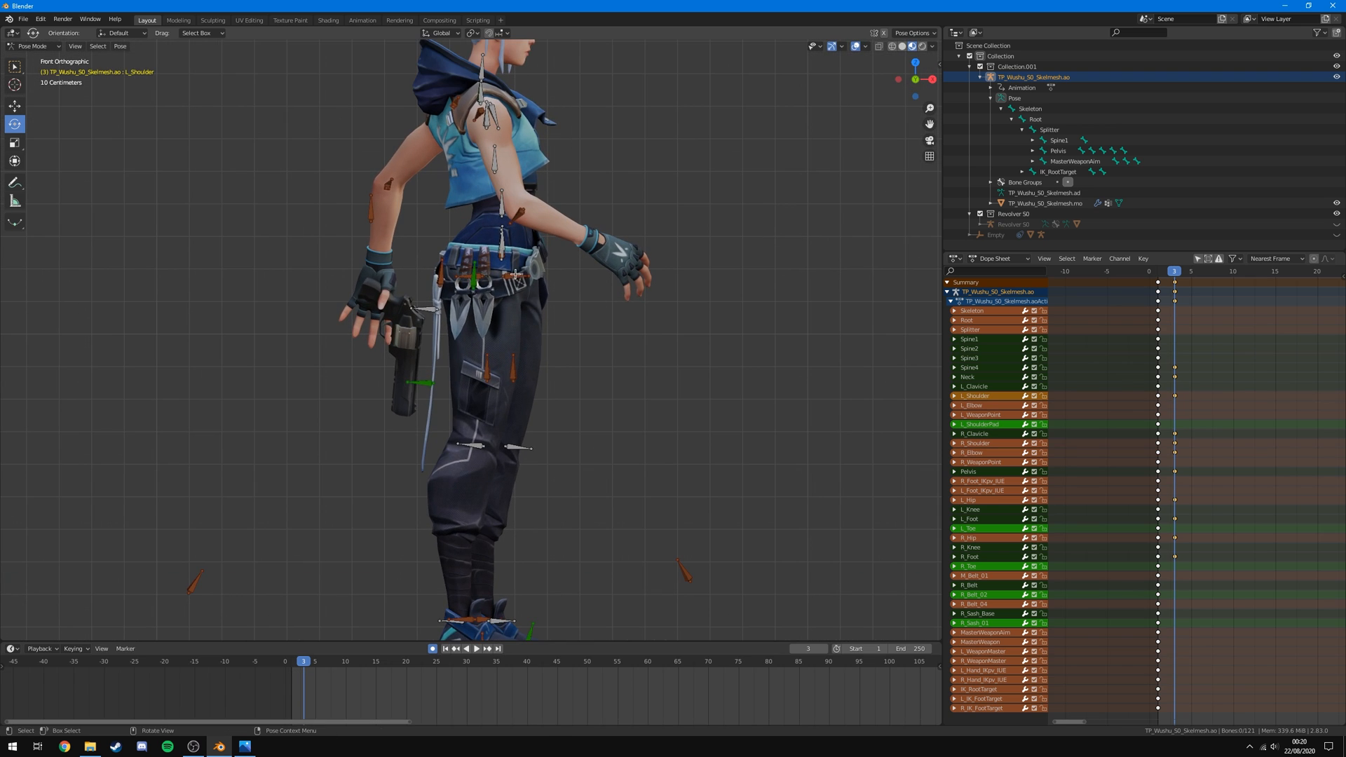
Rotate the L_Hip, L_Knee and L_Foot bones to swing the left leg forward into a stride.
left_click(516, 275)
scroll(628, 318, "down", 1)
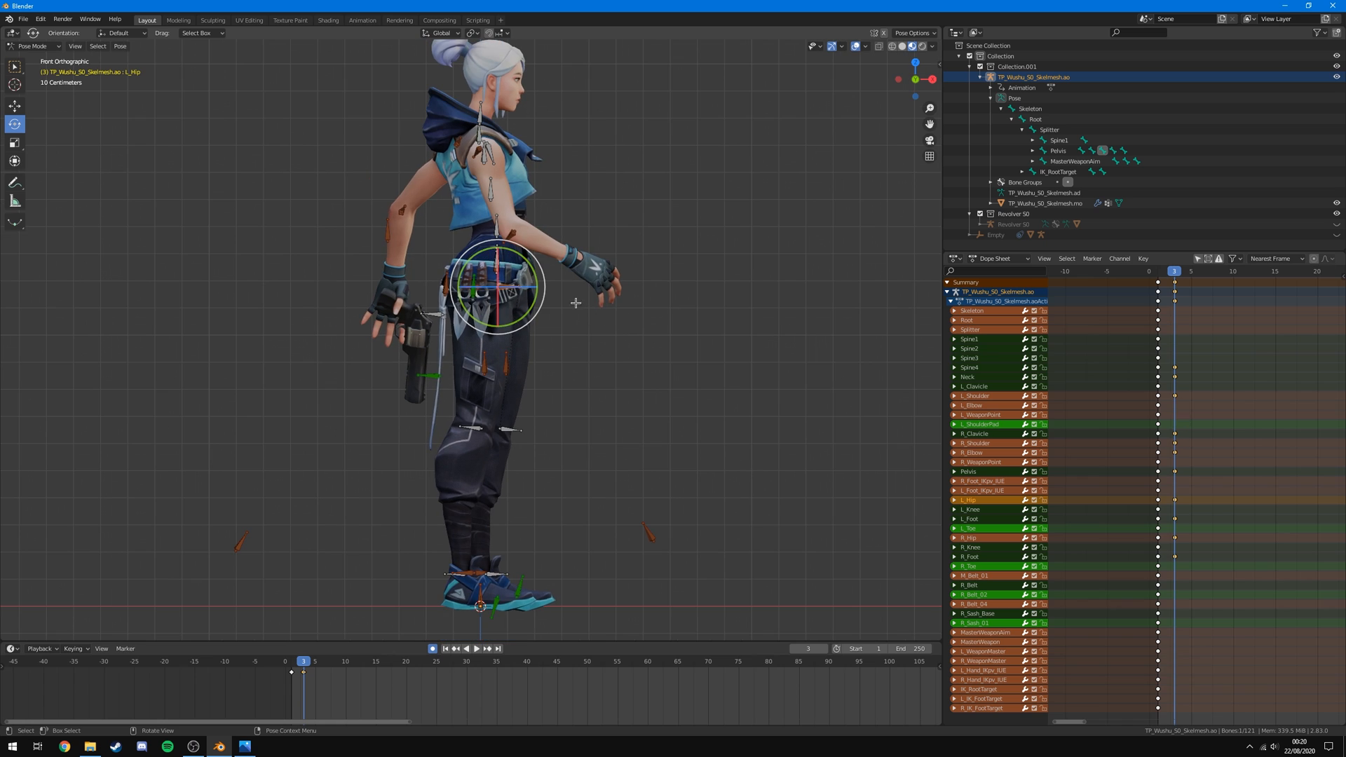
left_click_drag(536, 269, 525, 257)
left_click(573, 409)
left_click_drag(600, 403, 598, 397)
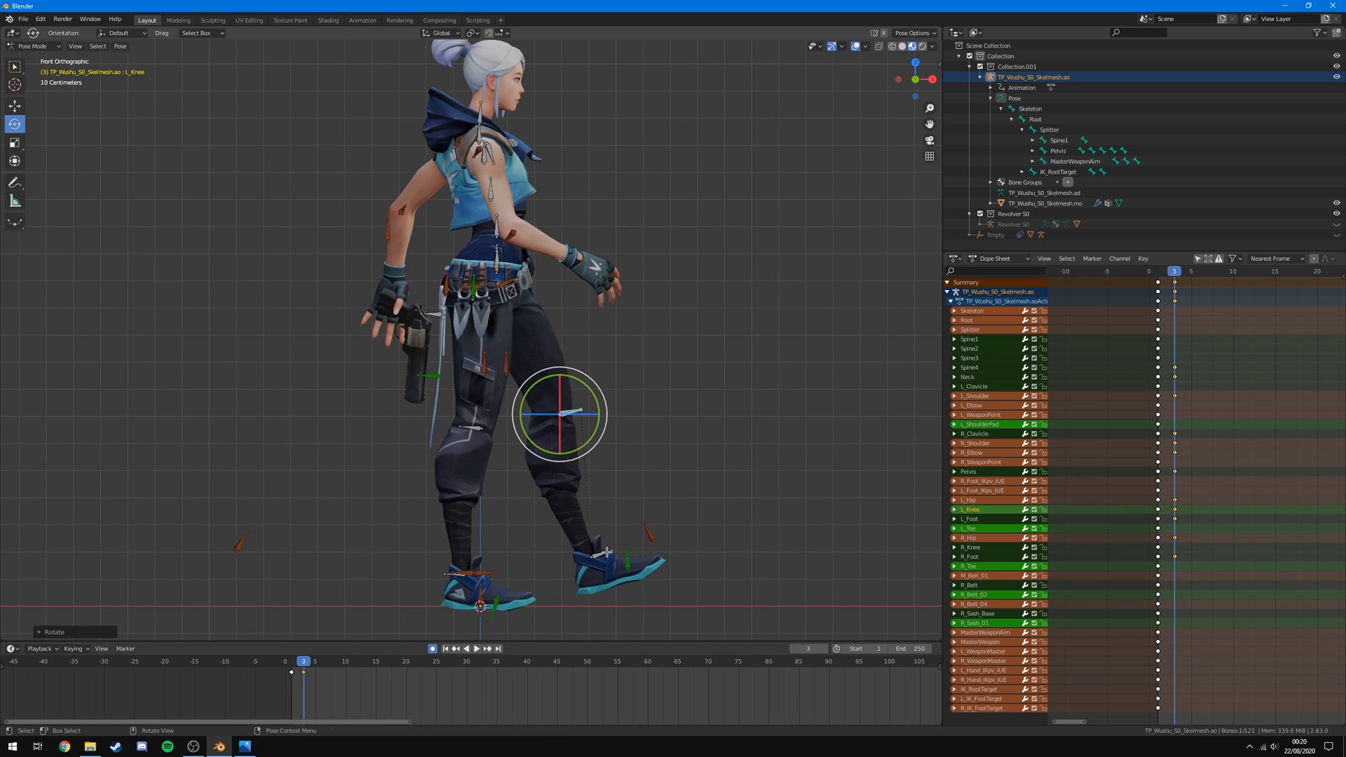
left_click(607, 550)
left_click_drag(620, 531, 620, 525)
left_click(619, 479)
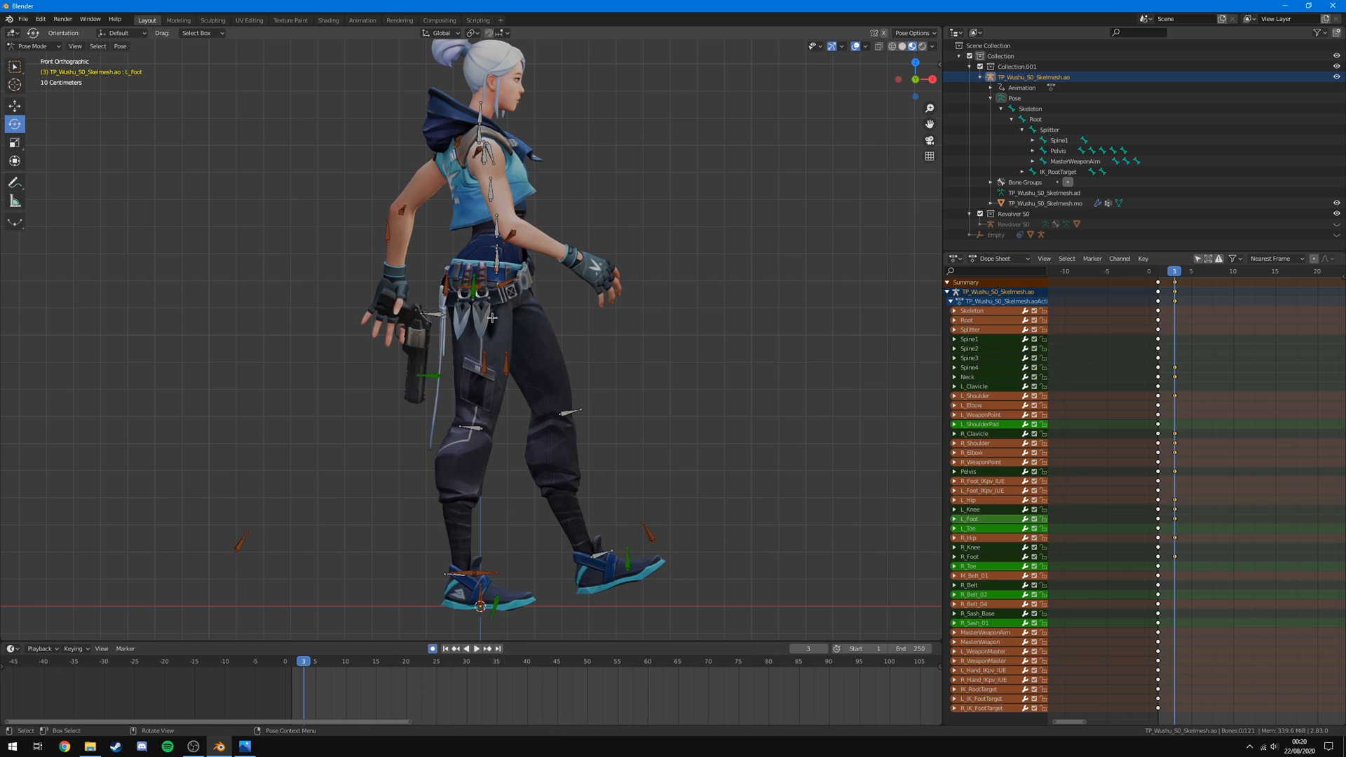
Rotate the R_Hip, R_Knee and R_Foot bones to stretch the right leg out behind the body.
left_click(501, 287)
left_click_drag(516, 301, 513, 308)
left_click(452, 423)
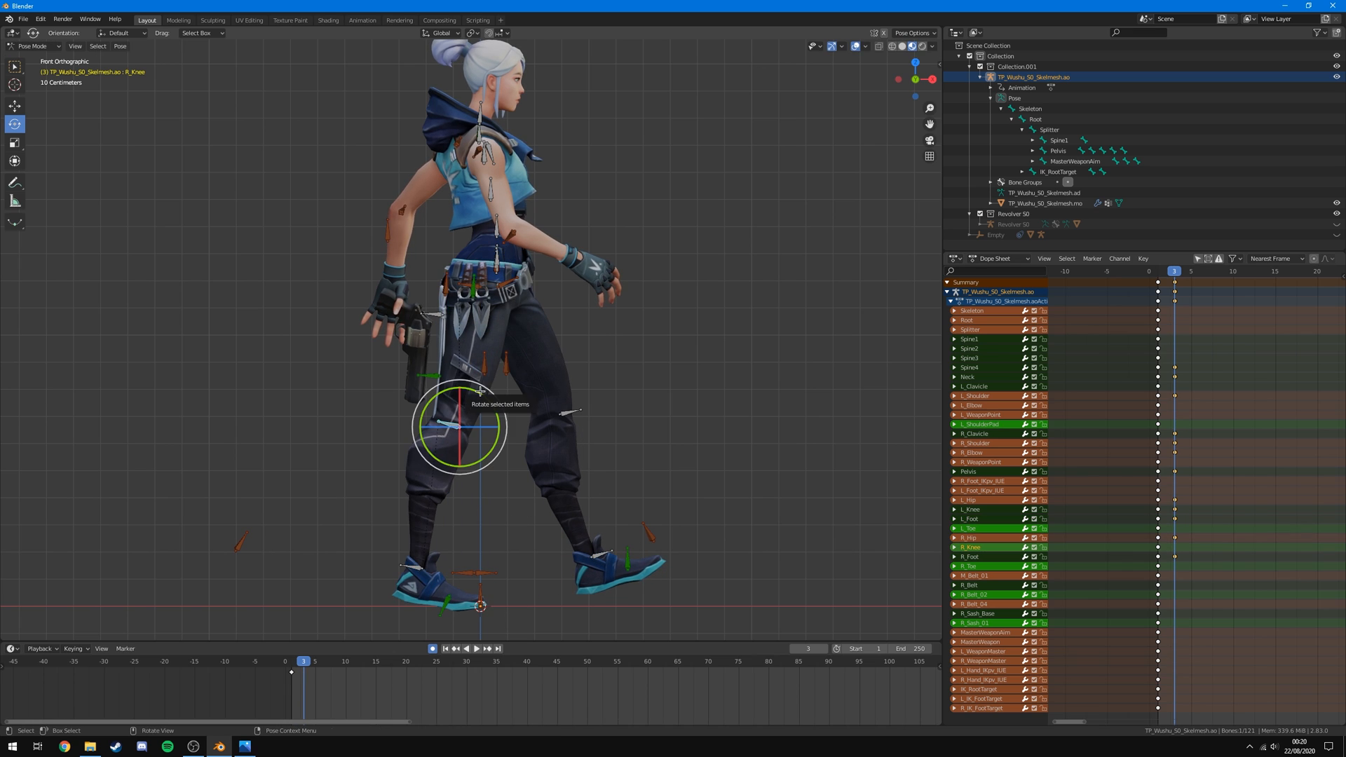
left_click_drag(482, 395, 490, 400)
left_click(385, 557)
left_click_drag(422, 531, 419, 527)
left_click(696, 427)
Move the Splitter bone slightly down to lower the whole body toward the ground line.
left_click(1050, 130)
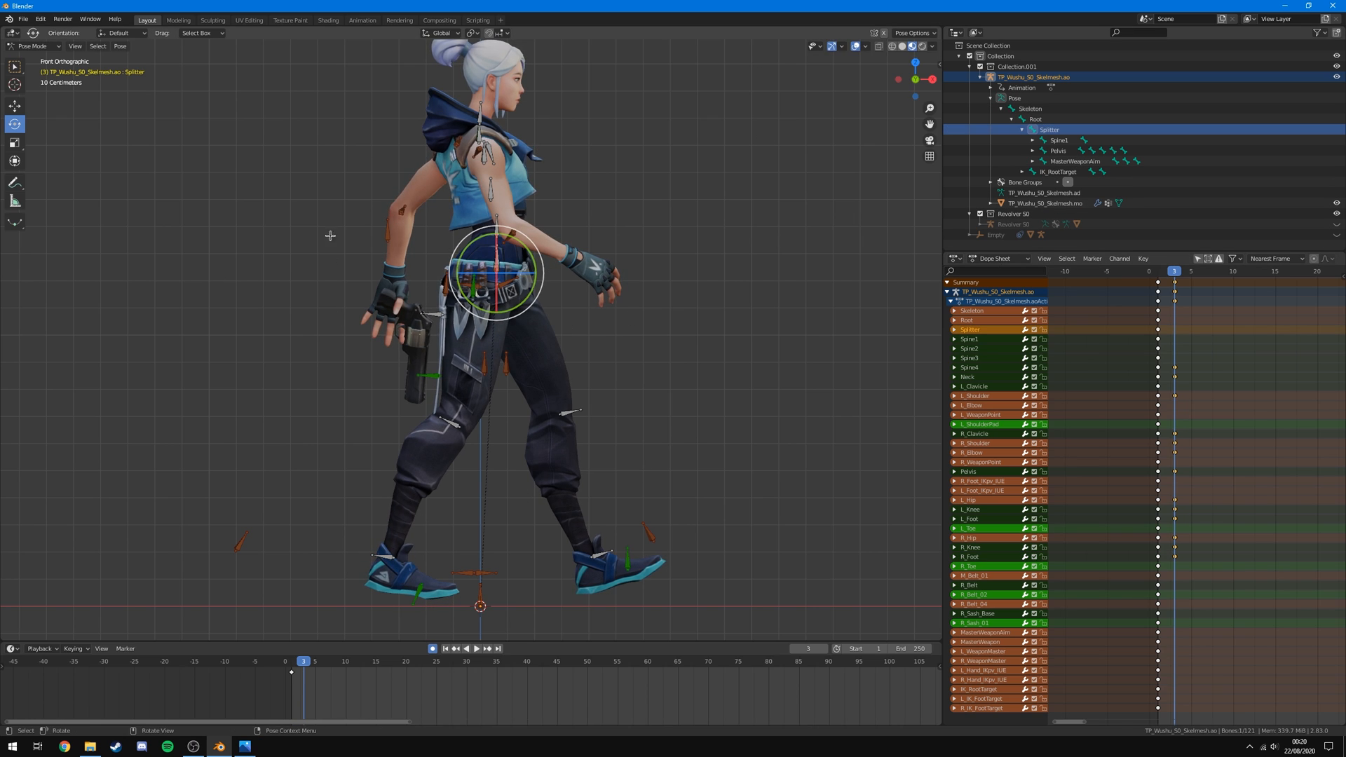
left_click(15, 105)
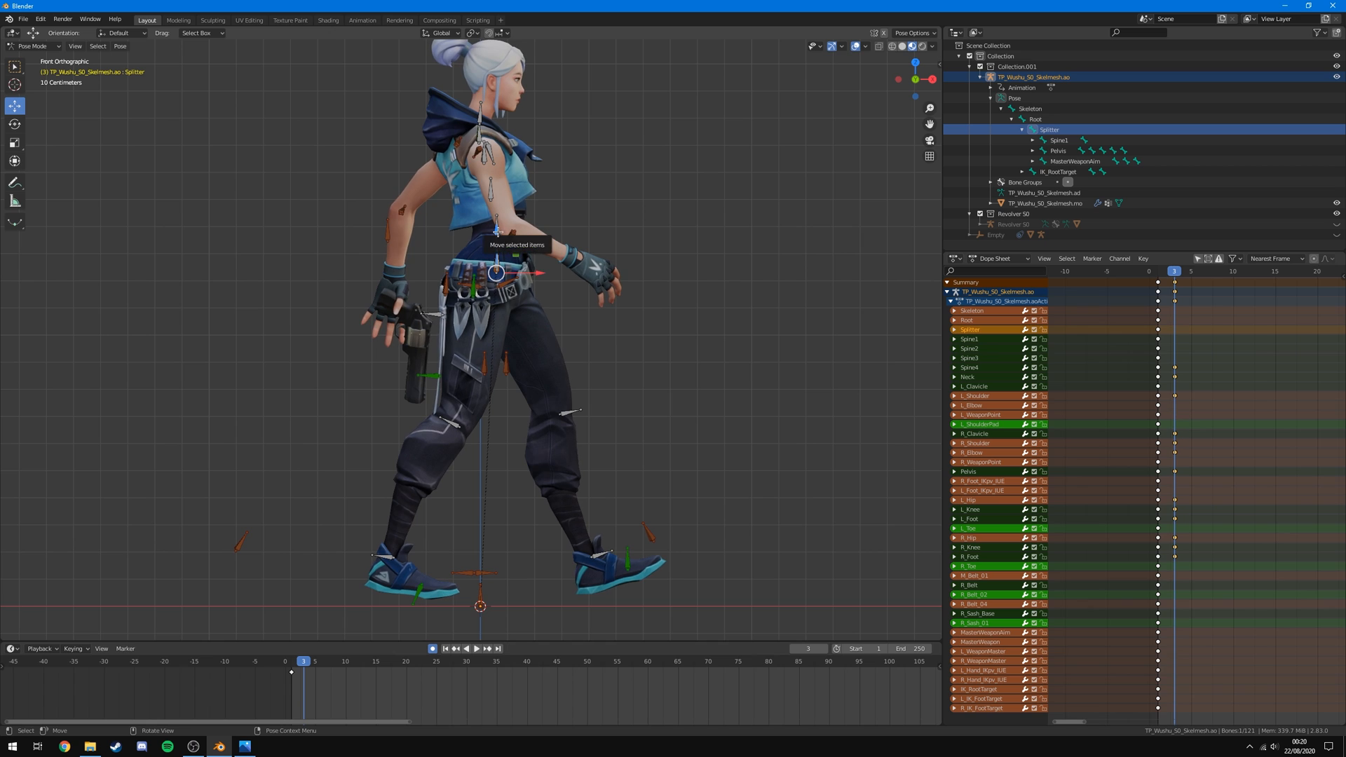
left_click_drag(497, 243, 497, 248)
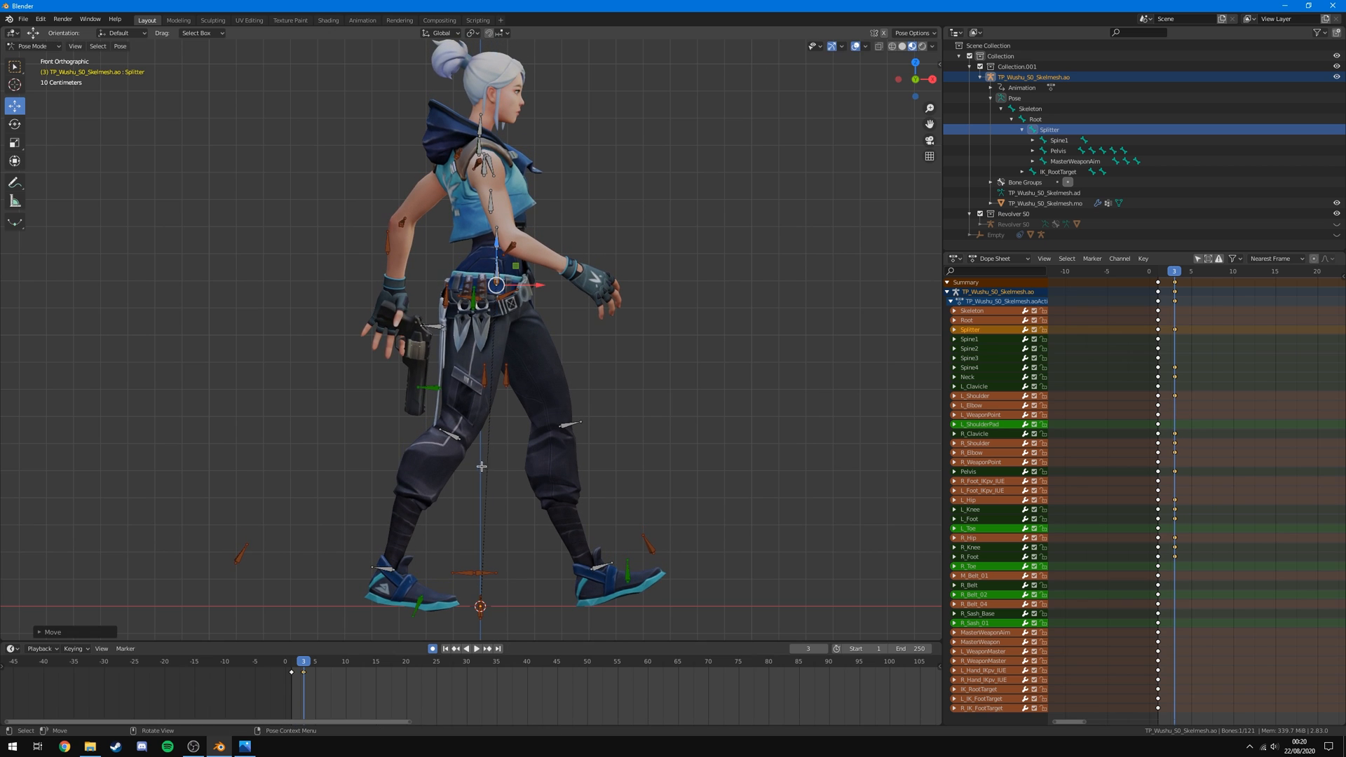
Fine-tune the stride by rotating the right leg bones slightly farther back and adjusting the upper spine and L_Shoulder.
left_click(454, 436)
left_click(476, 300)
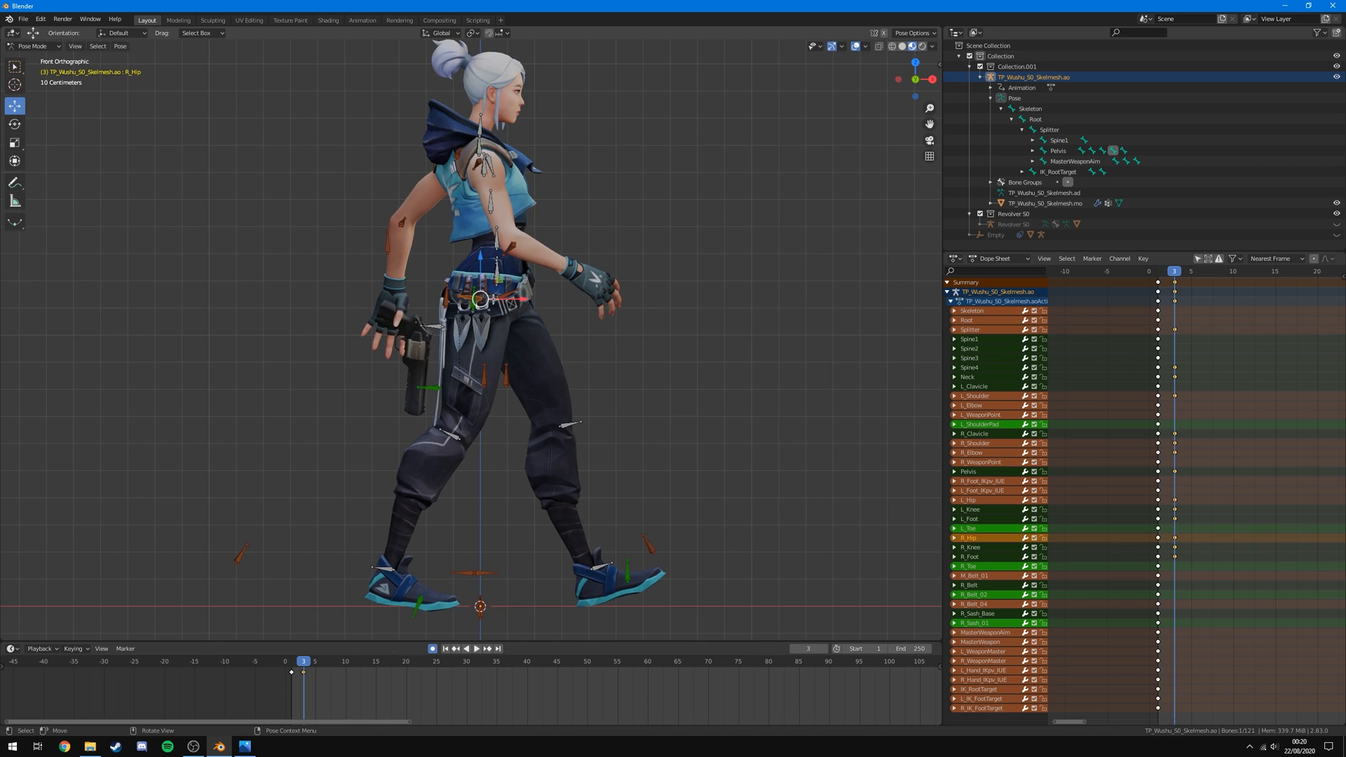
left_click(15, 123)
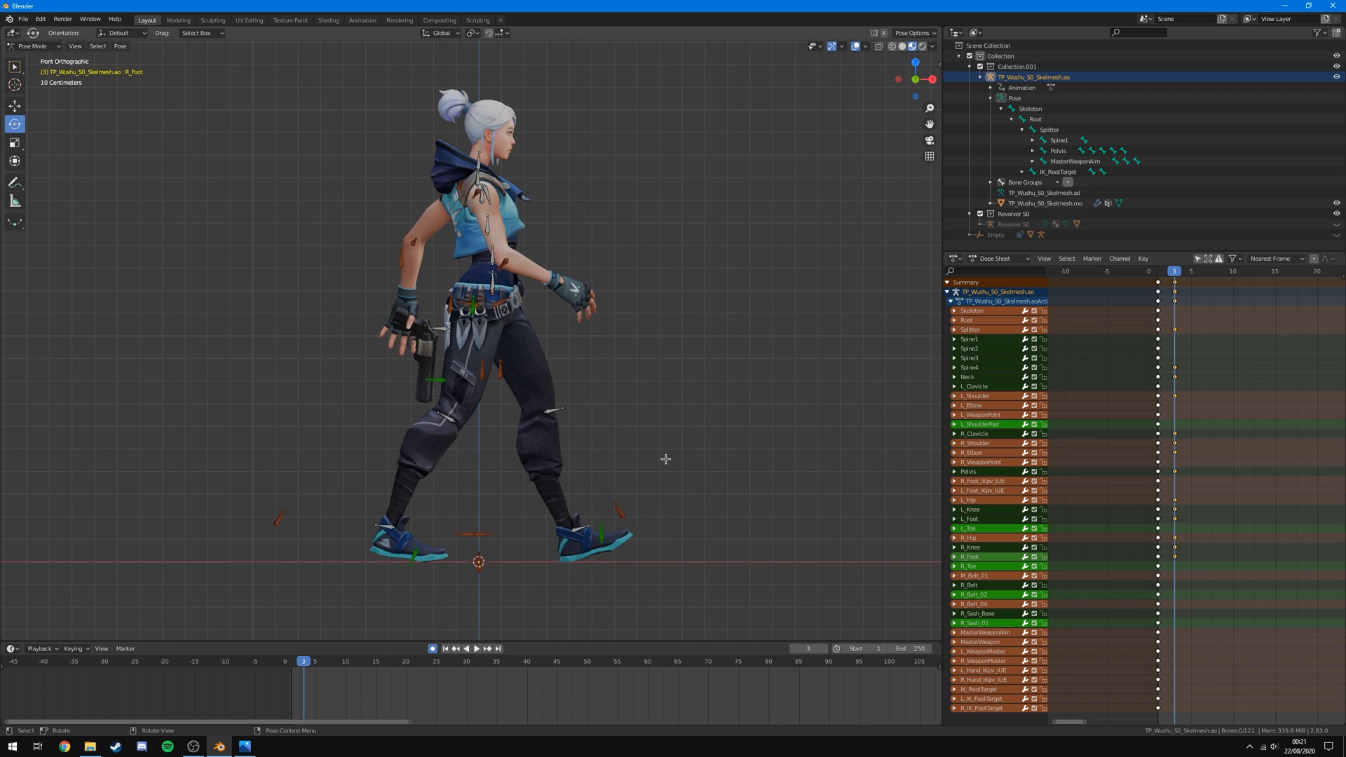
scroll(664, 457, "up", 1)
left_click(492, 203)
left_click_drag(516, 182, 734, 70)
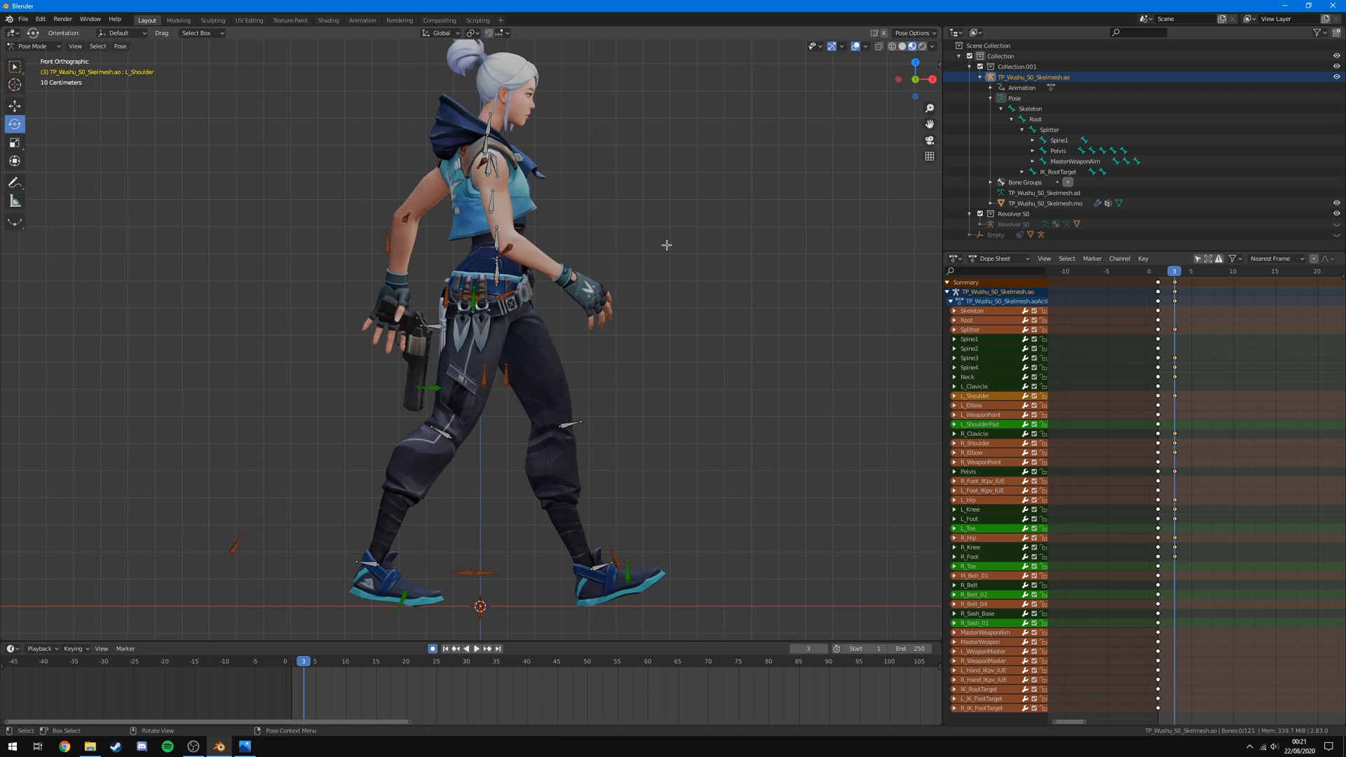
Examine the stride pose by alternating between the front and right orthographic views.
scroll(659, 248, "down", 2)
scroll(658, 250, "up", 1)
key("KP_3")
key("KP_1")
key("KP_3")
key("KP_1")
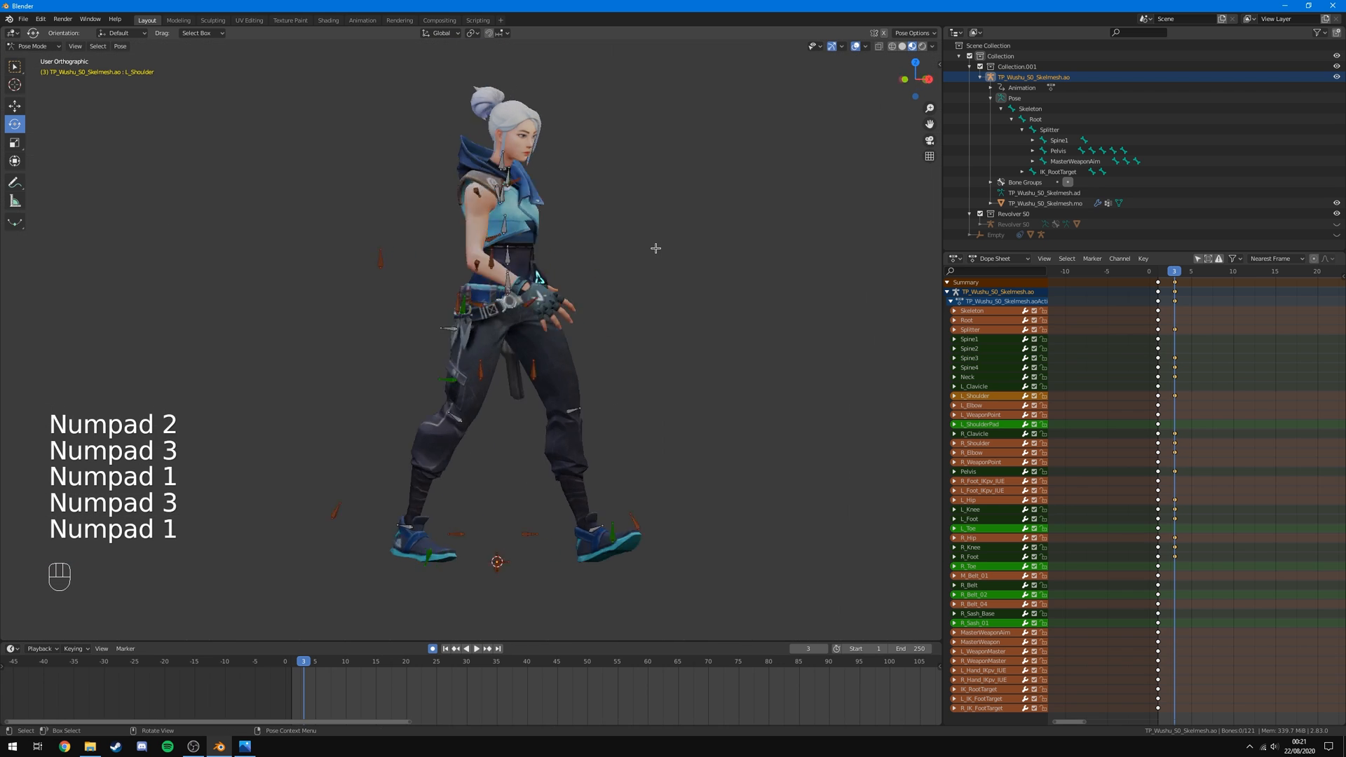
key("KP_3")
key("KP_1")
key("KP_3")
scroll(1192, 400, "up", 3)
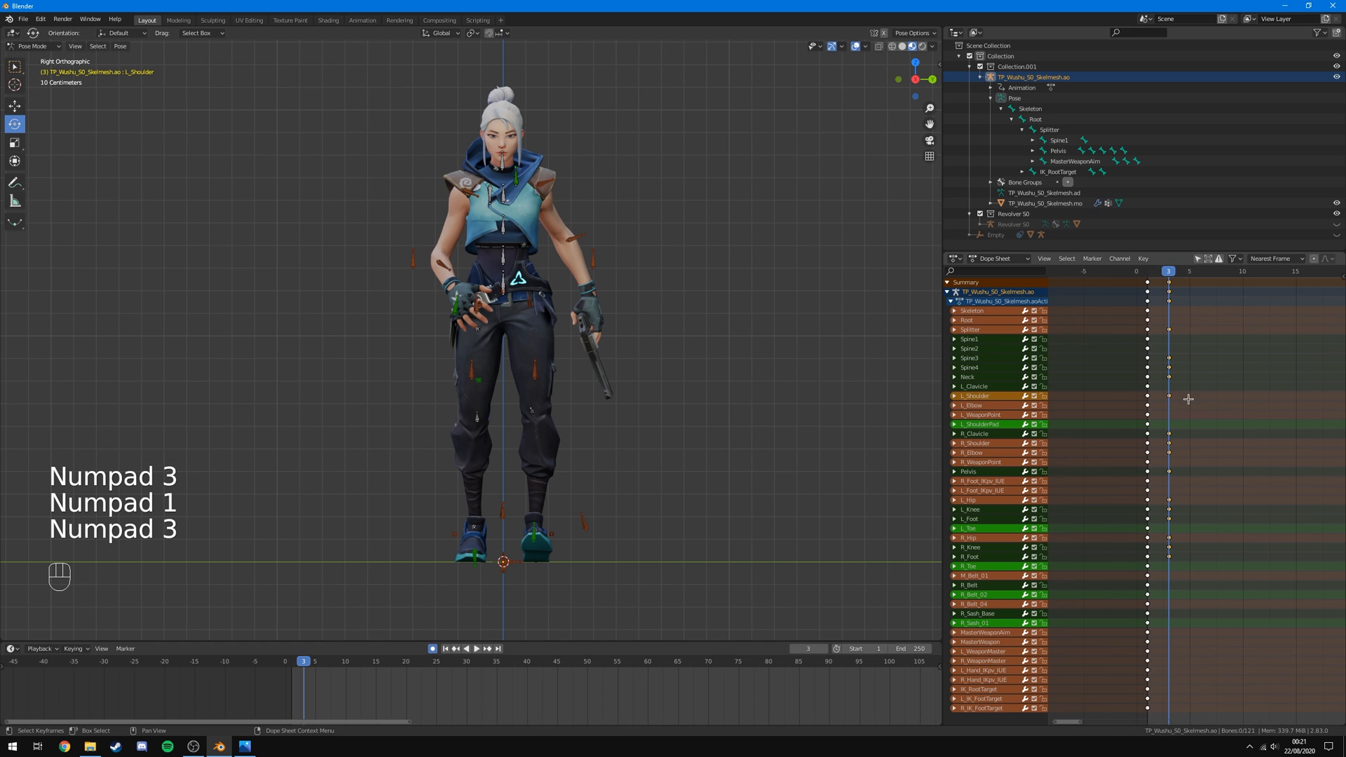
Move the stride pose's keyframes in the Dope Sheet from frame 3 to frame 4.
middle_click_drag(1190, 397, 1166, 438)
mouse_move(1142, 271)
left_mouse_down()
mouse_move(1158, 271)
mouse_move(1141, 271)
left_mouse_up()
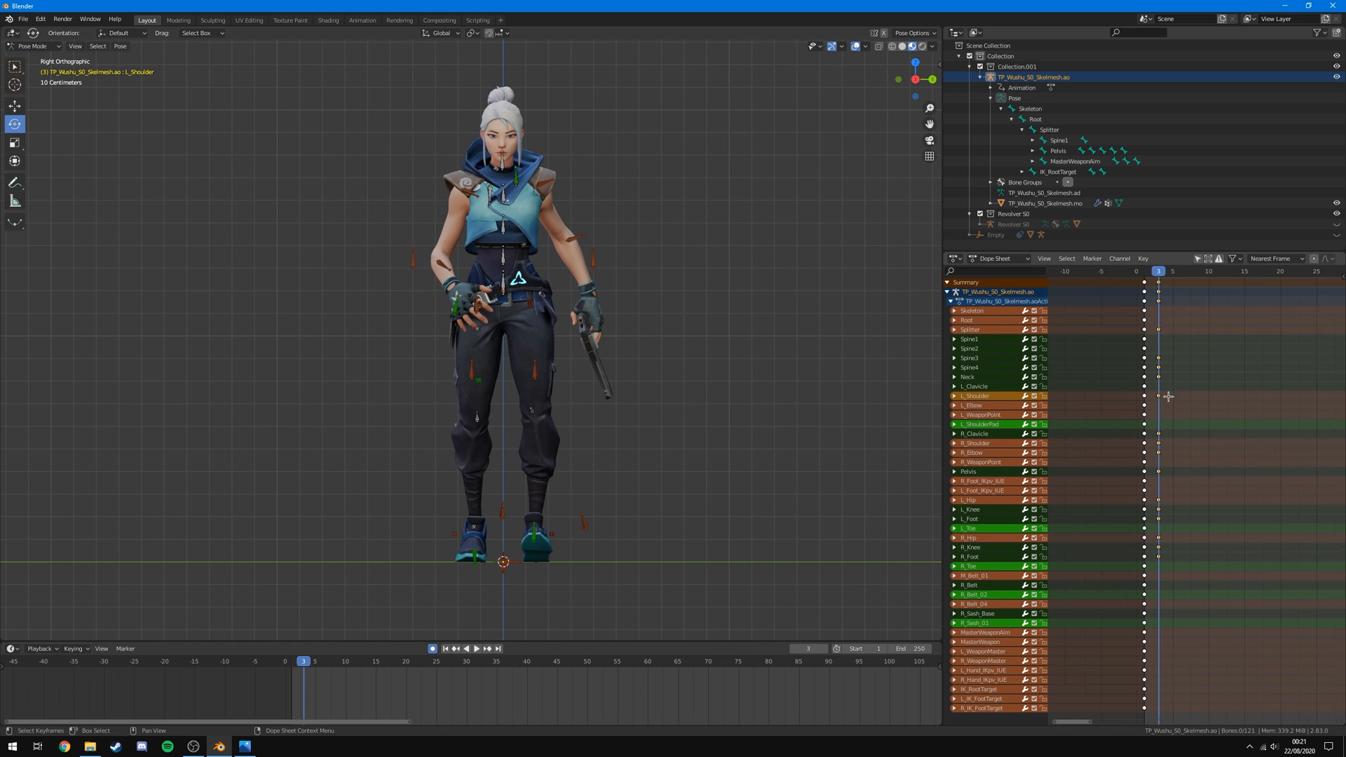
scroll(1204, 671, "down", 3)
scroll(1192, 477, "up", 4)
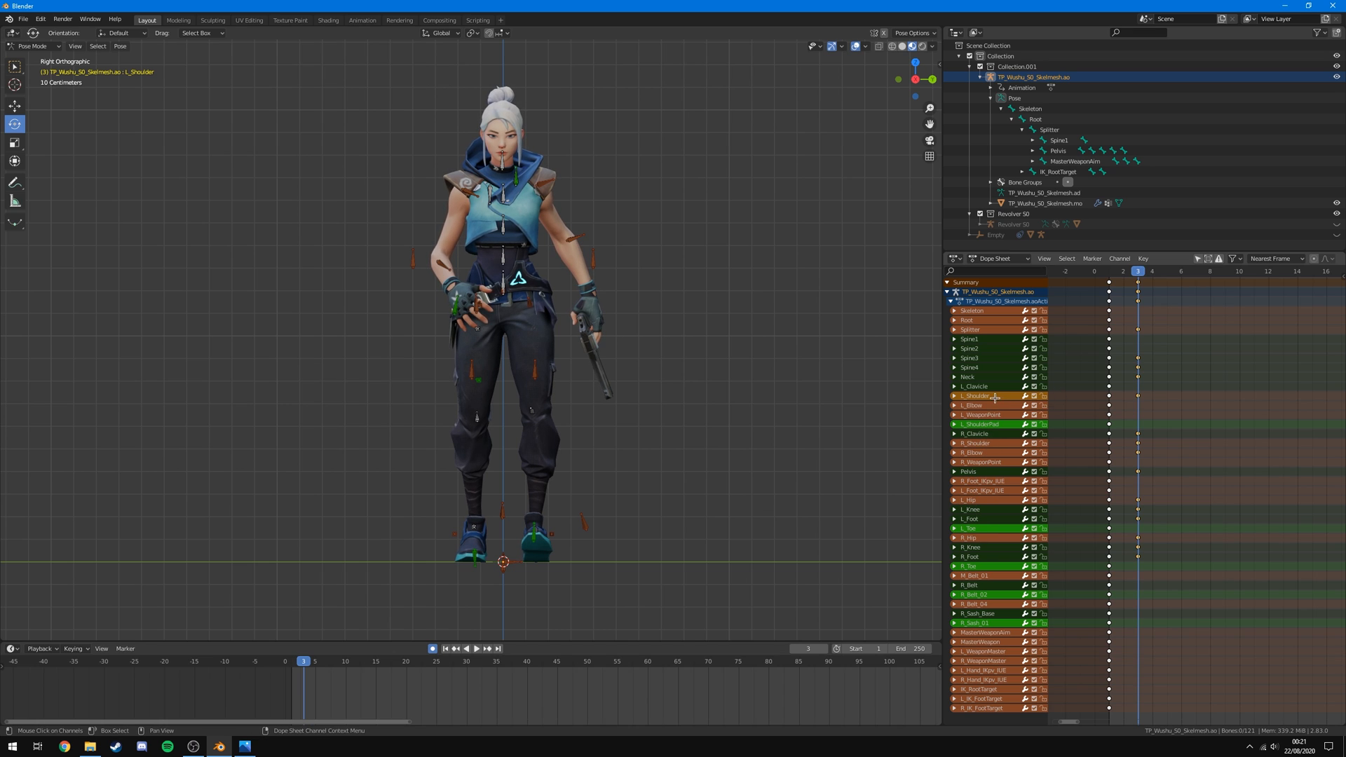
left_click_drag(1154, 282, 1147, 579)
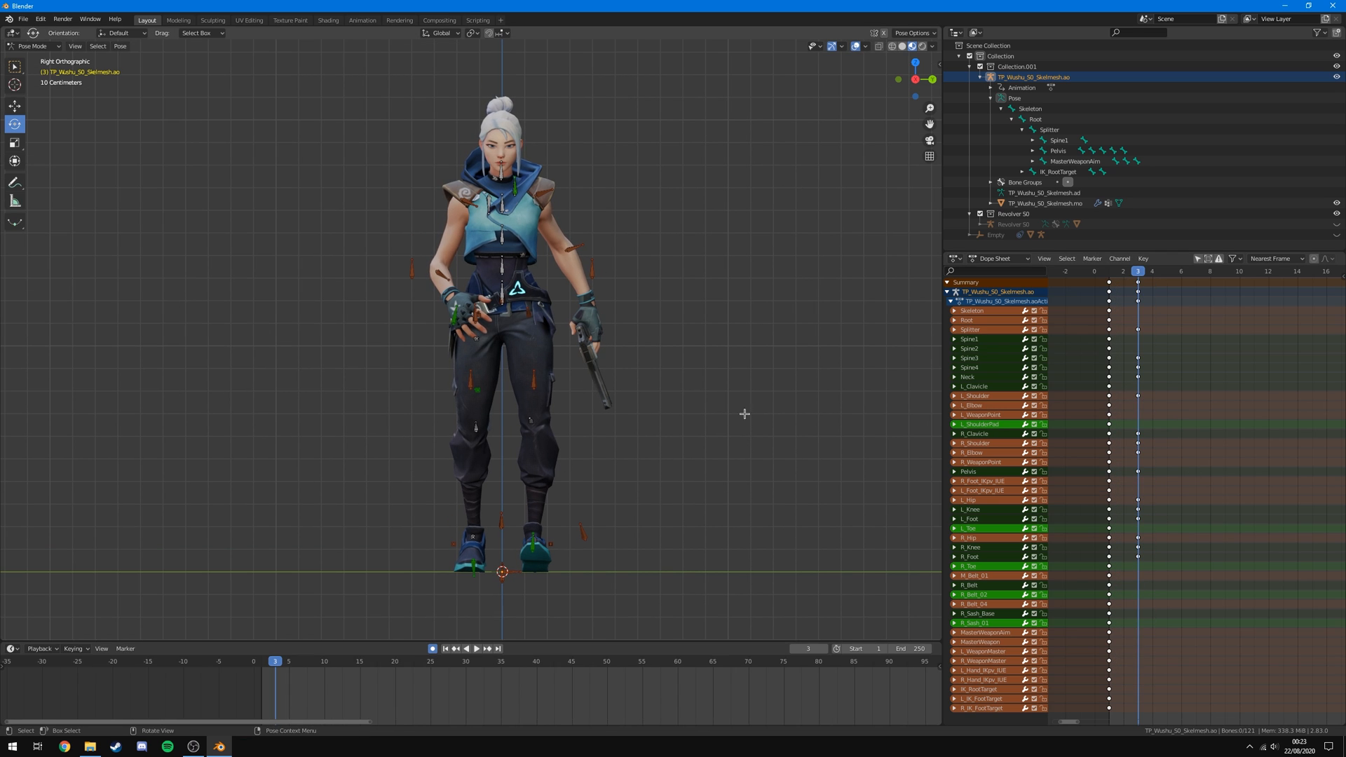
left_click_drag(1138, 270, 1130, 609)
middle_click_drag(1161, 589, 1180, 413, "ctrl")
key("g")
left_click(1176, 297)
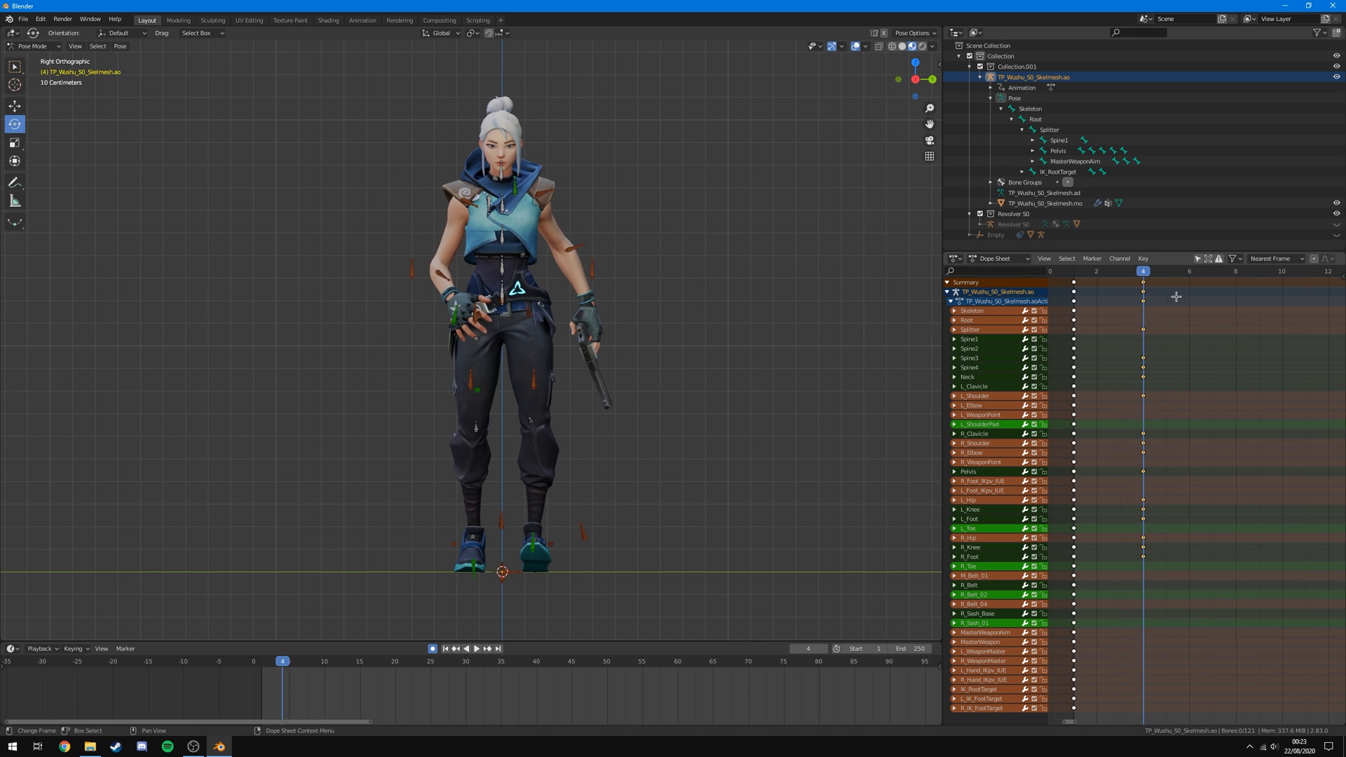
Scrub and play the animation from frame 1 to review the transition into the stride from several angles.
left_click_drag(1145, 272, 1212, 273)
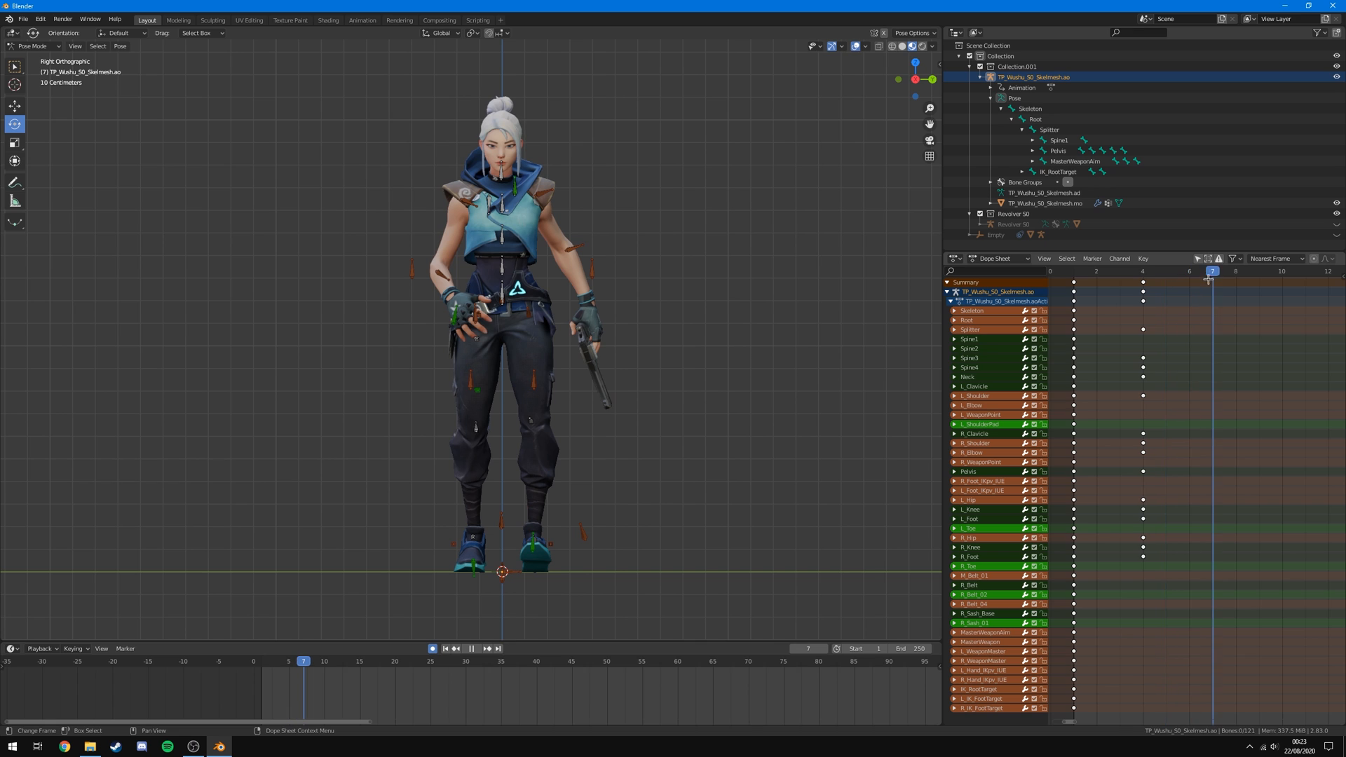
scroll(1224, 369, "down", 1)
scroll(1224, 369, "down", 4)
mouse_move(1126, 273)
left_mouse_down()
mouse_move(1205, 282)
mouse_move(1119, 286)
left_mouse_up()
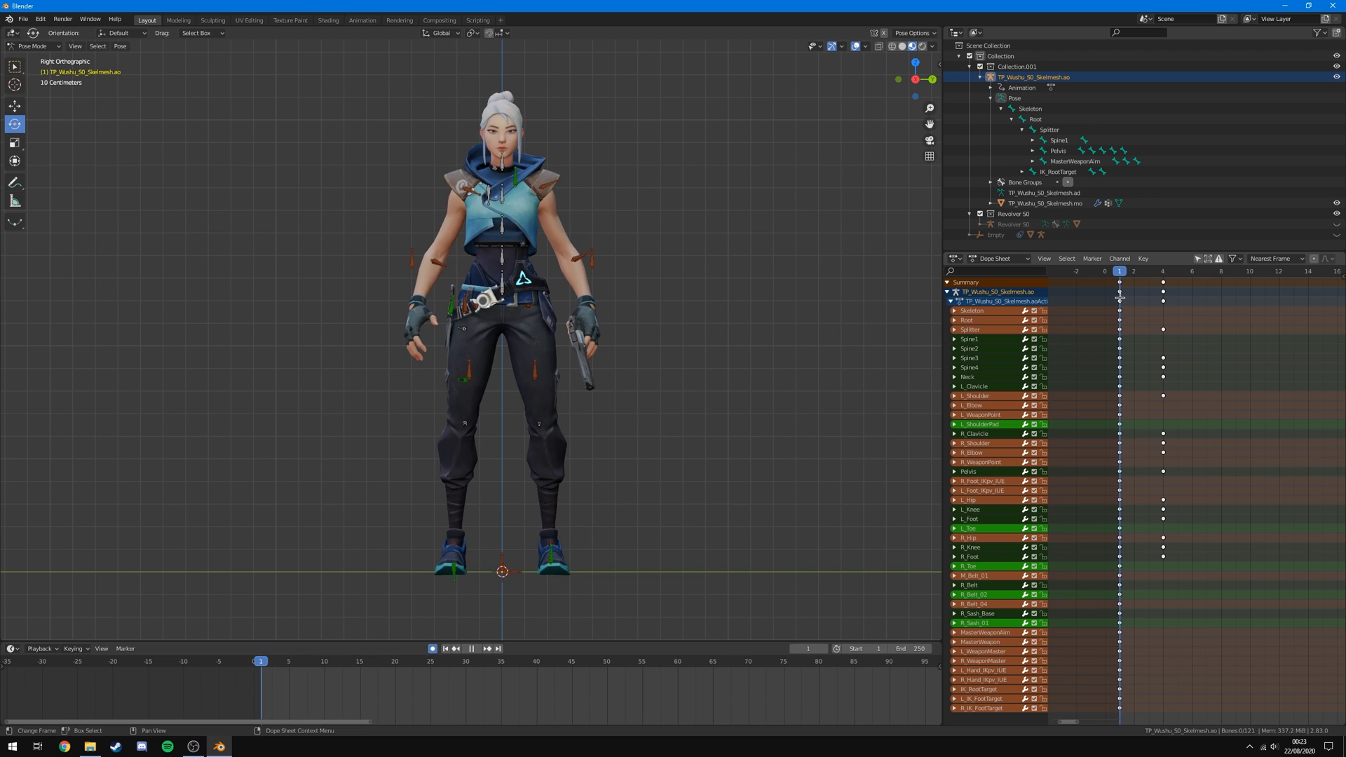
middle_click_drag(574, 395, 685, 379)
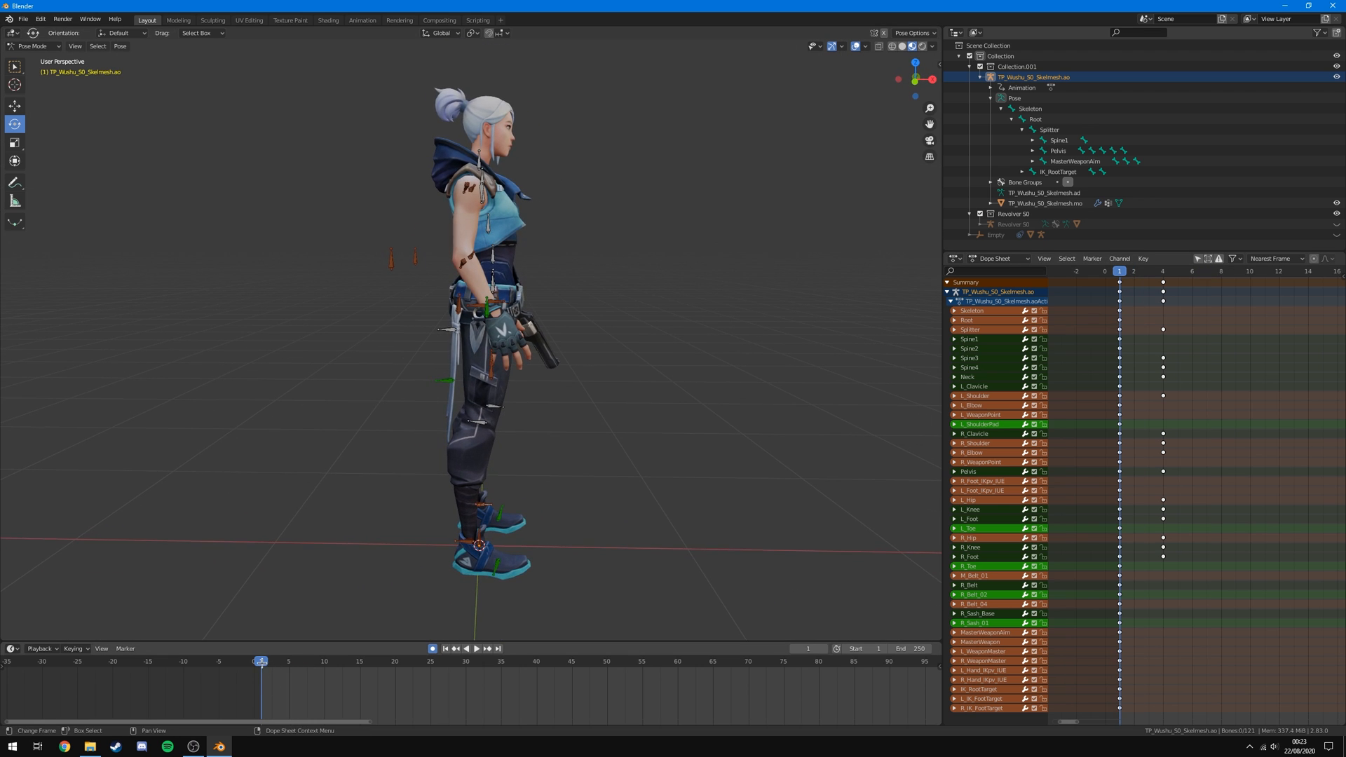
key("space")
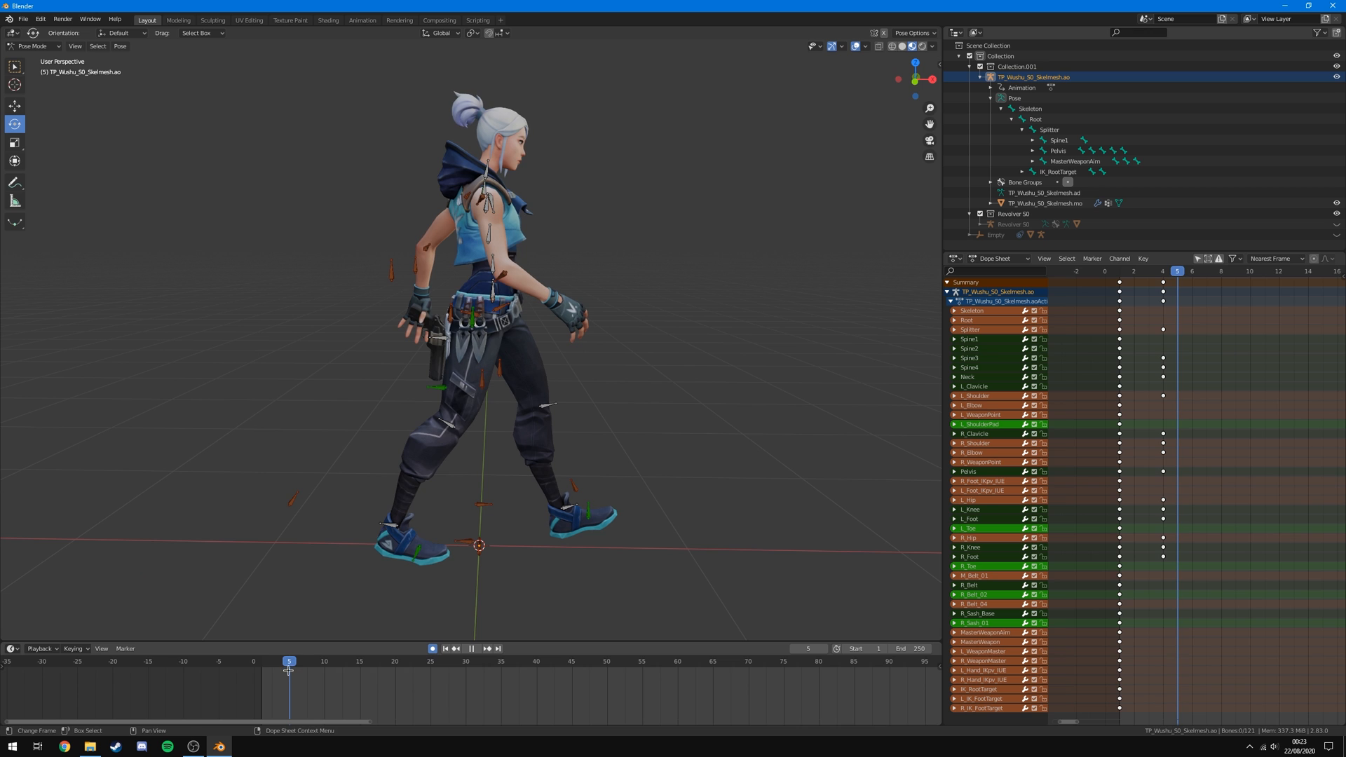
key("space")
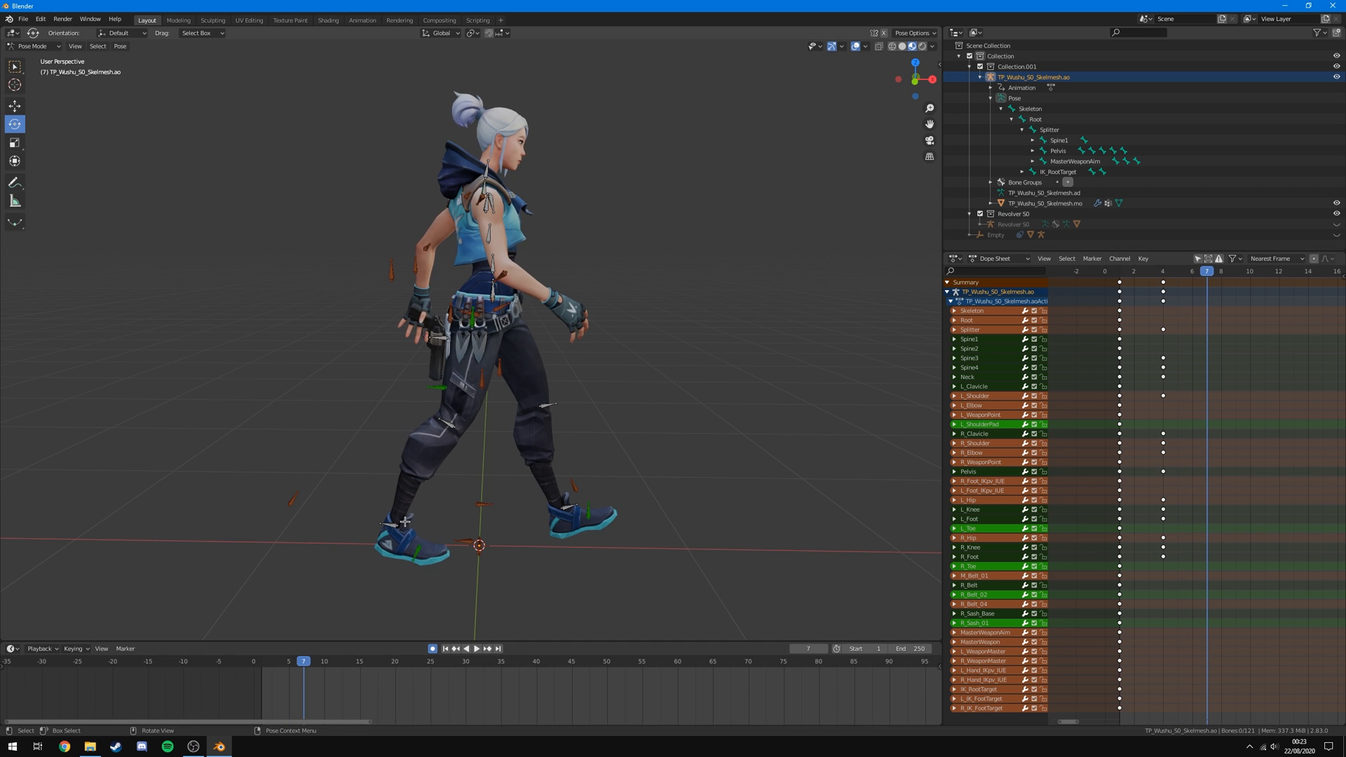
middle_click_drag(581, 547, 627, 458)
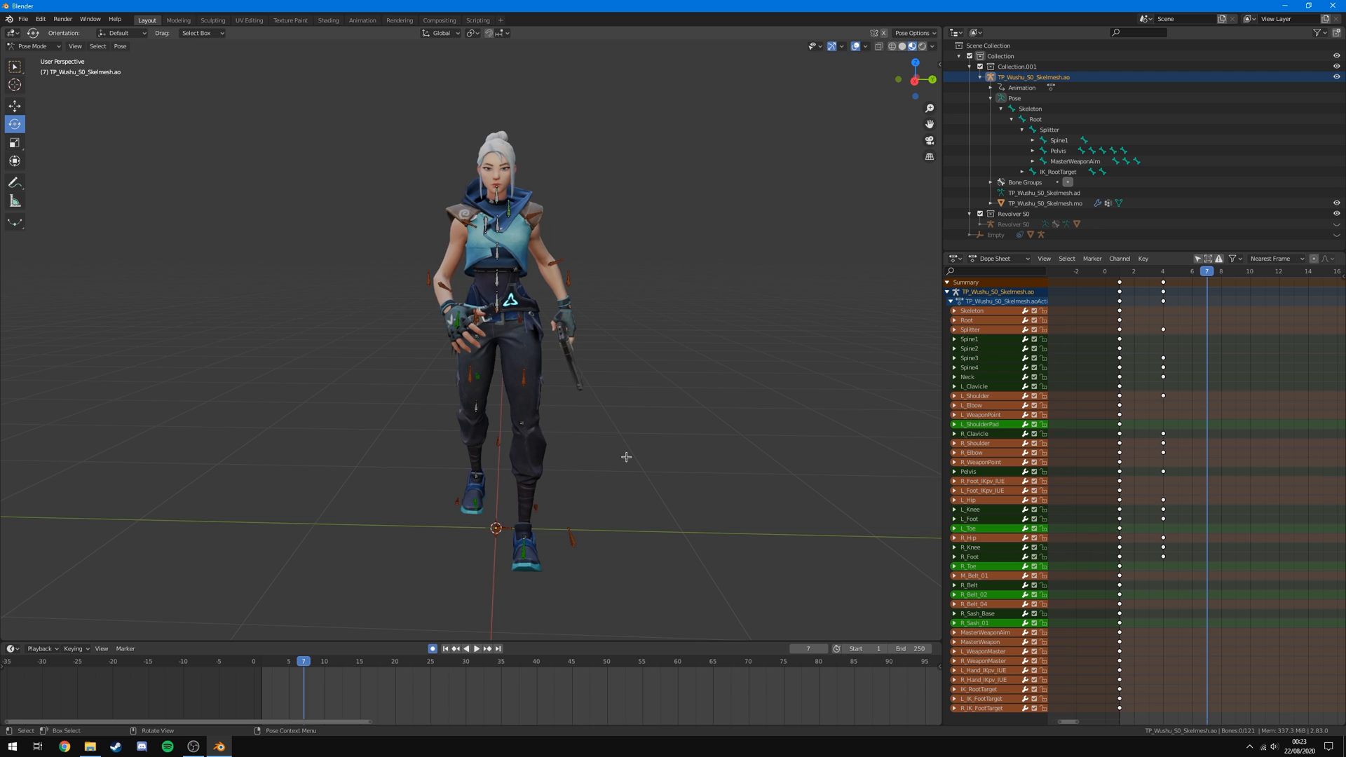
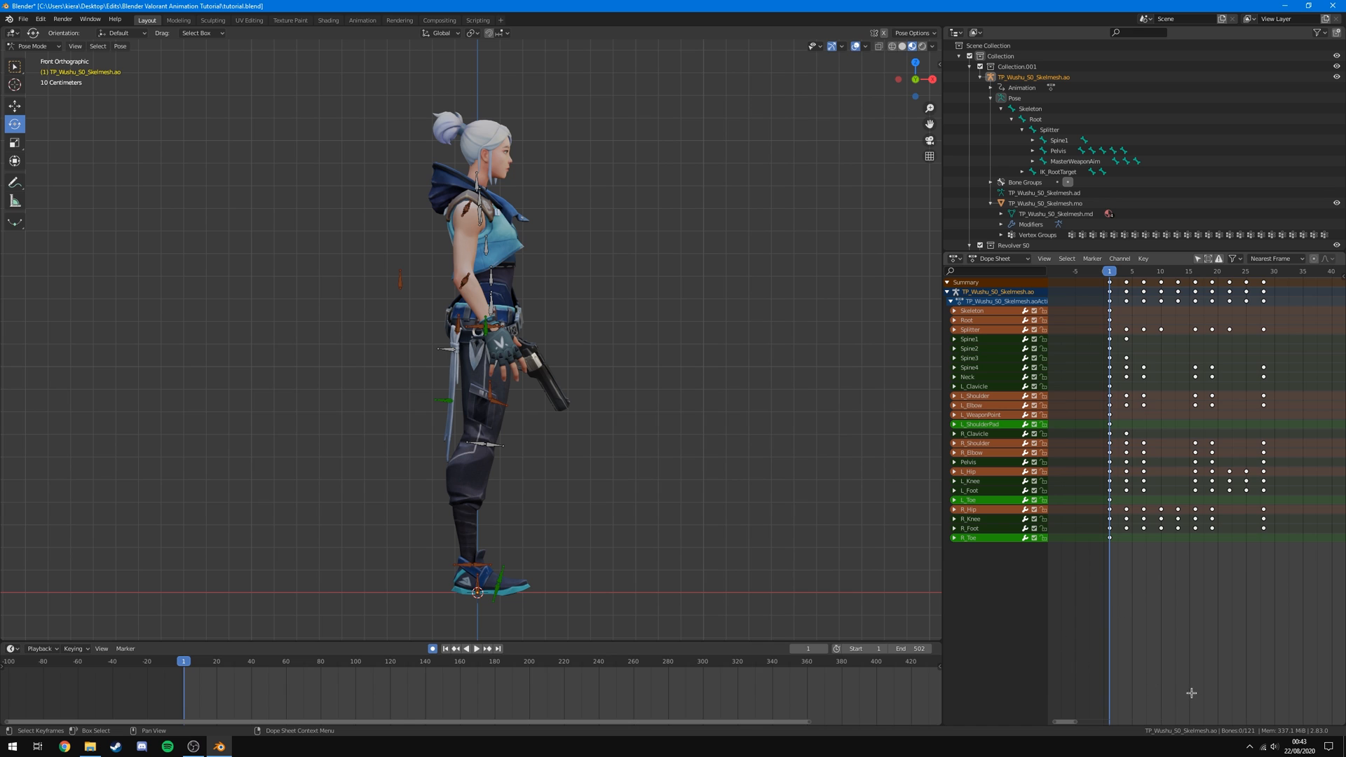
Scrub the walk animation from frame 1 to 28 and compare the poses at frames 4 and 28.
scroll(1120, 342, "up", 1)
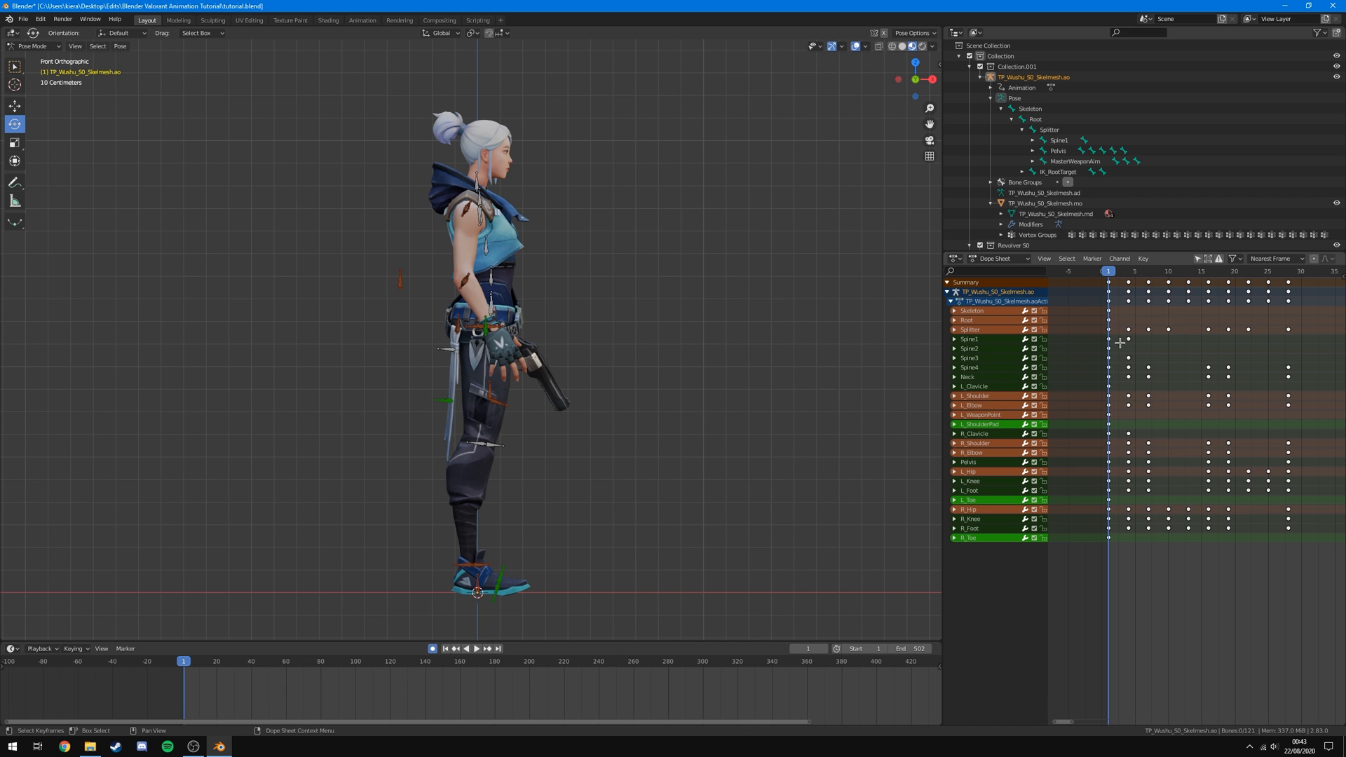
left_click_drag(1110, 271, 1287, 306)
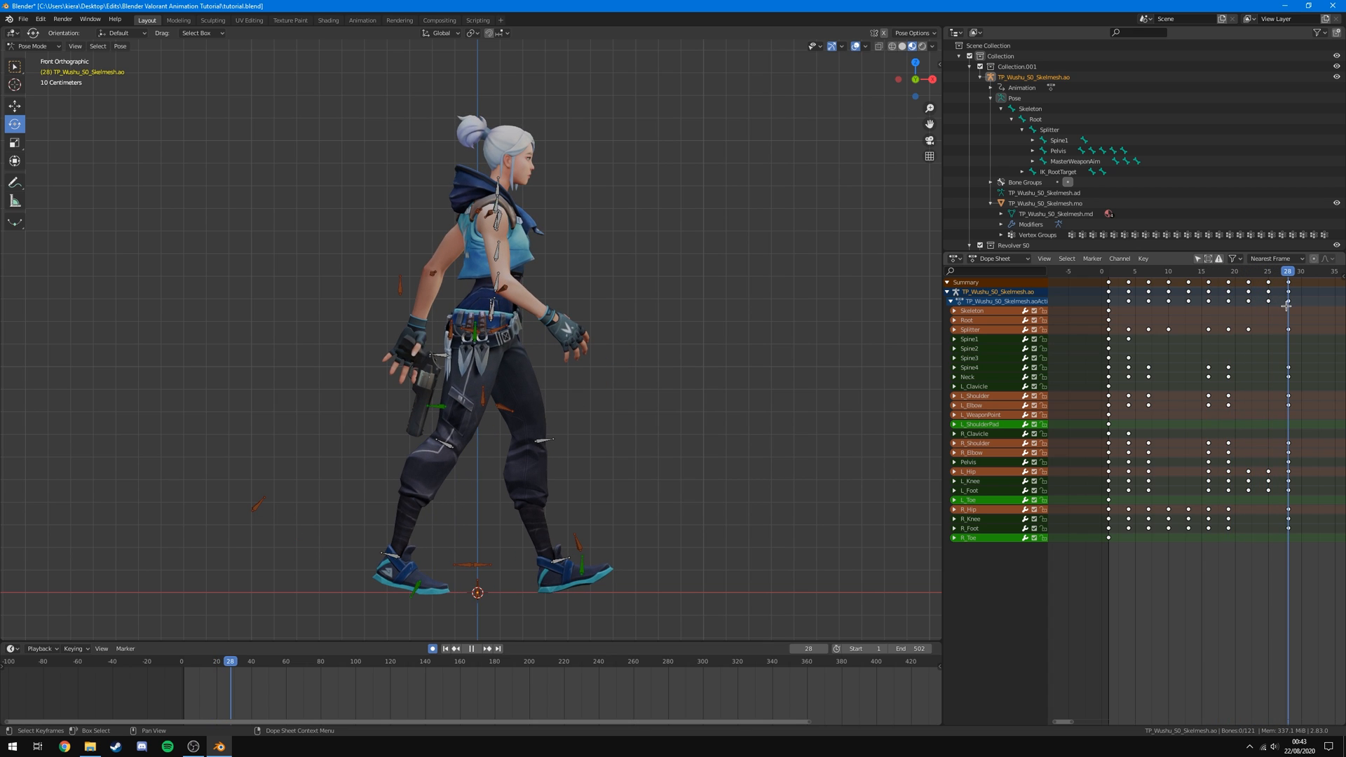
left_click(1128, 273)
key("space")
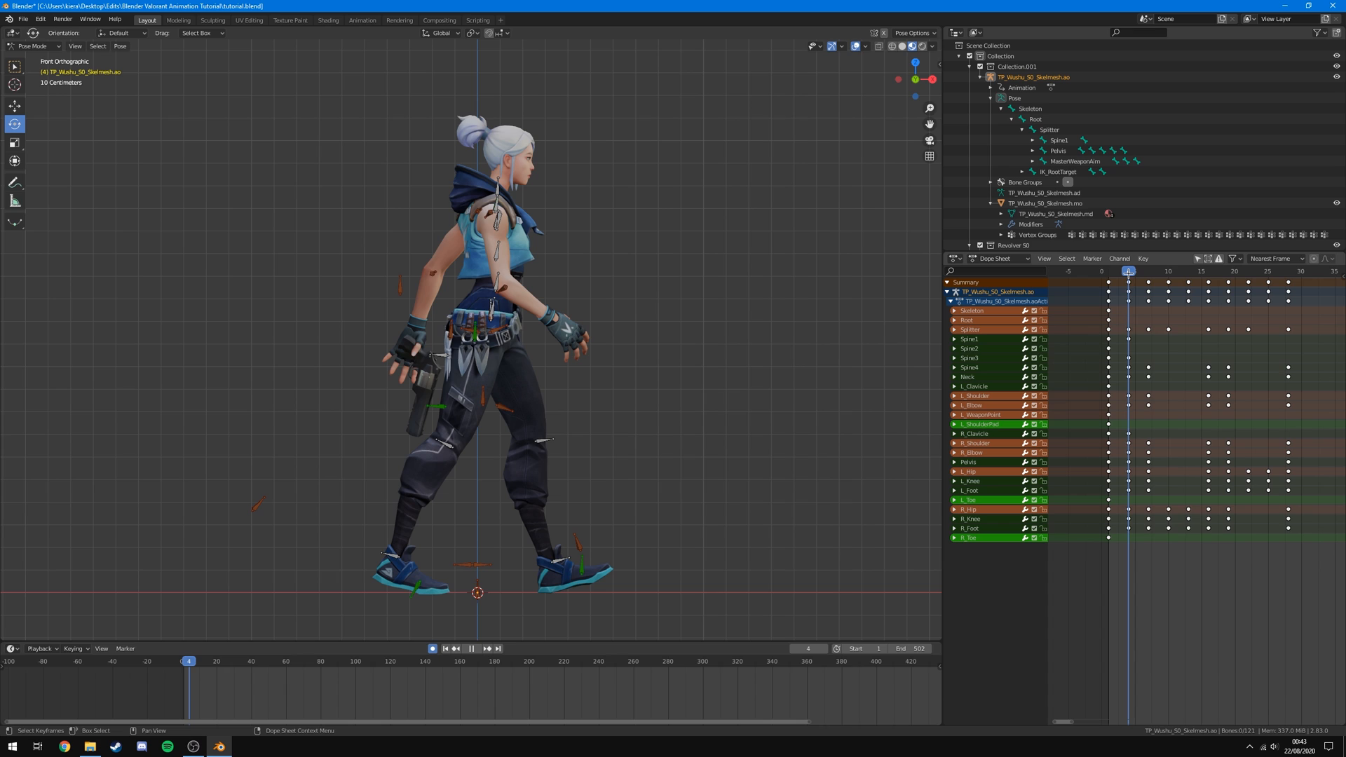
key("Escape")
left_click(1289, 273)
key("space")
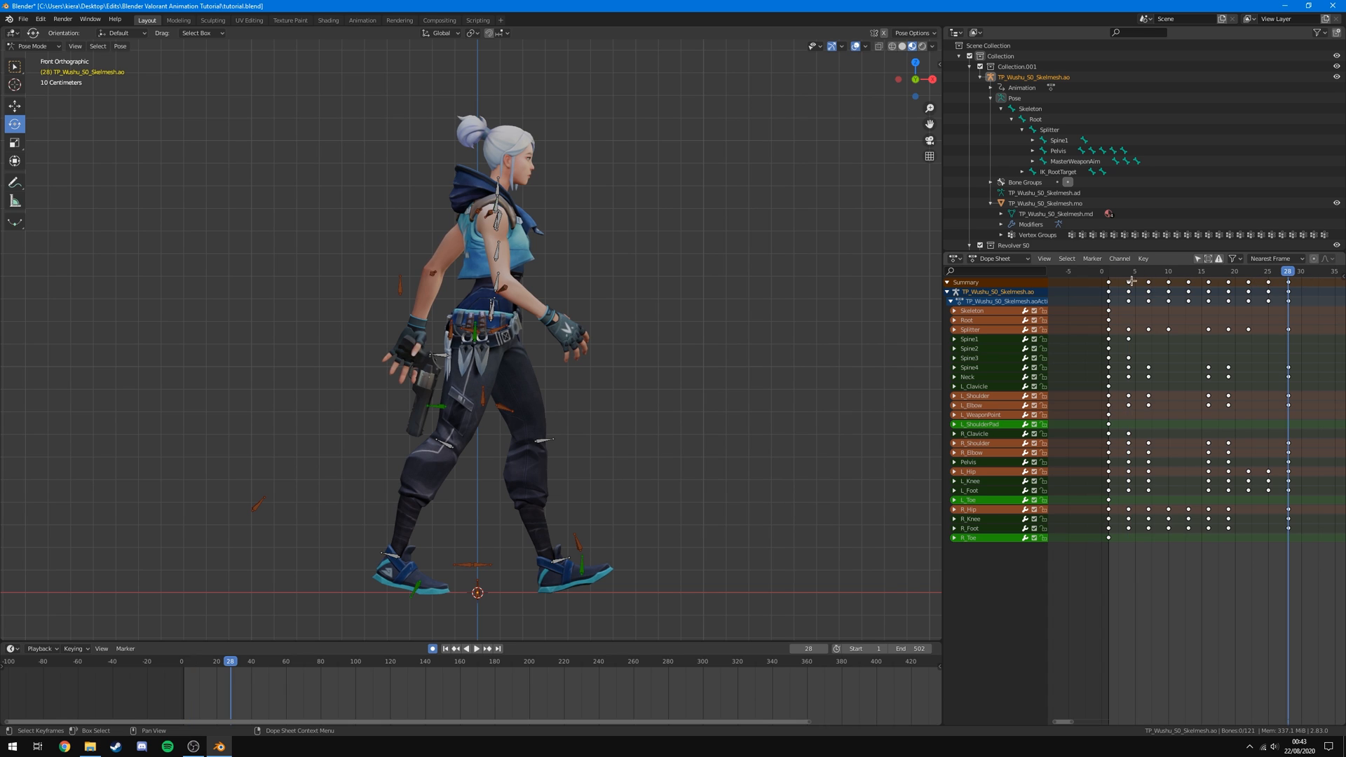
key("Escape")
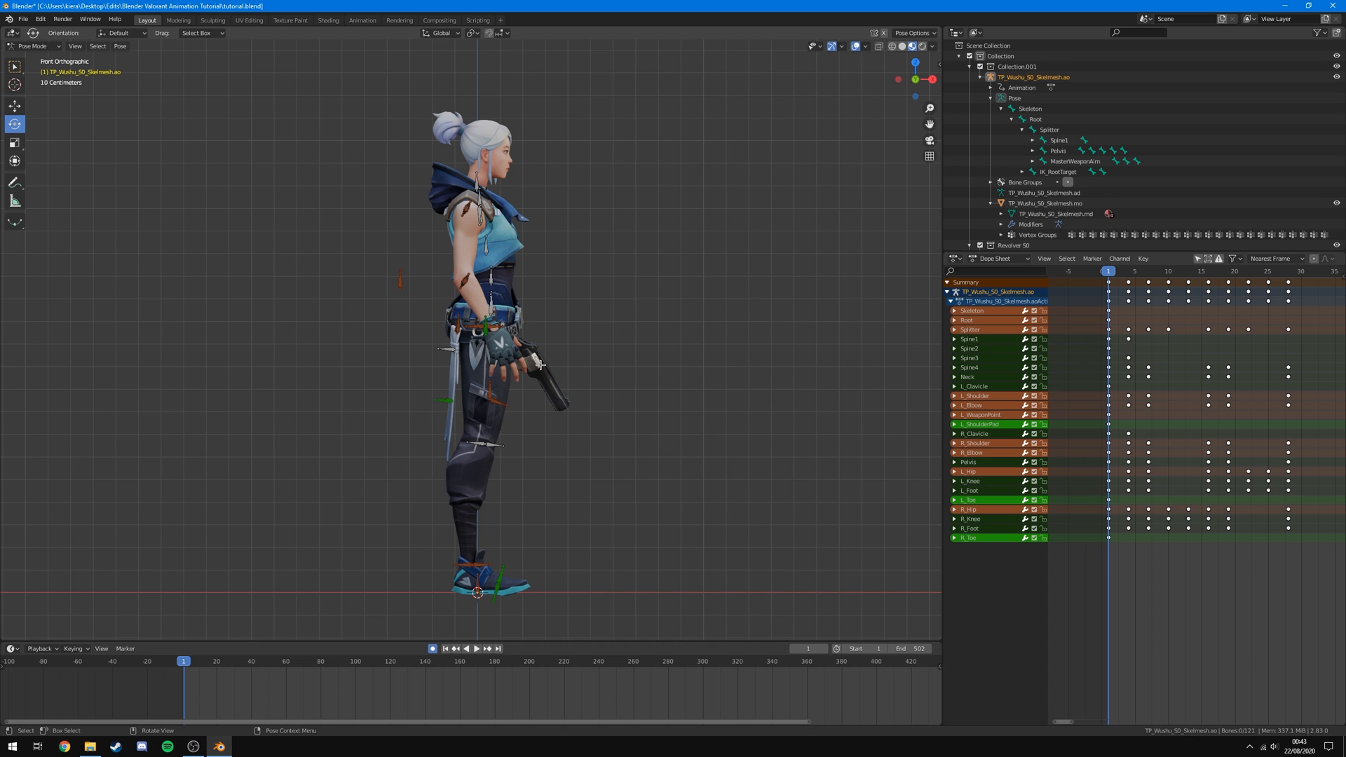
Play the walk animation and watch the motion in the front and right orthographic views.
key("space")
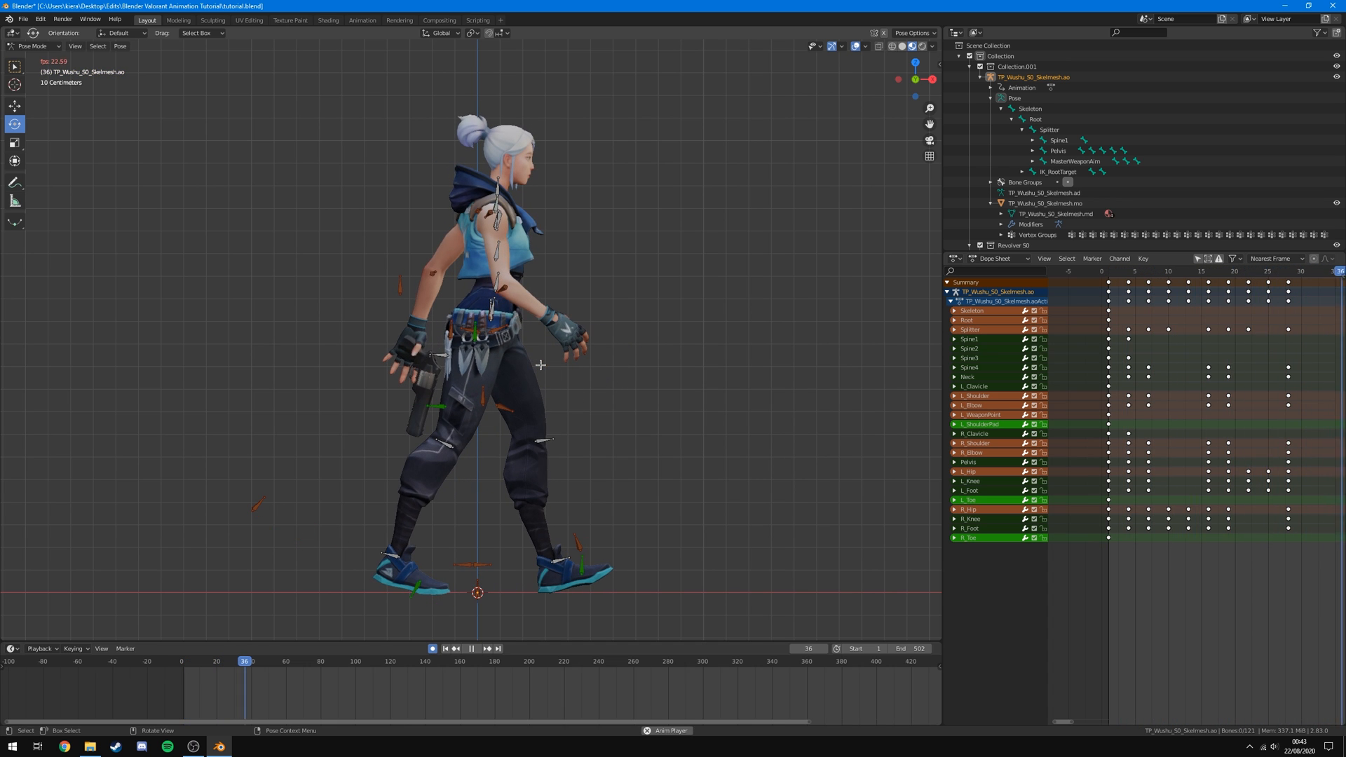
key("space")
middle_click_drag(1299, 360, 1087, 392)
key("space")
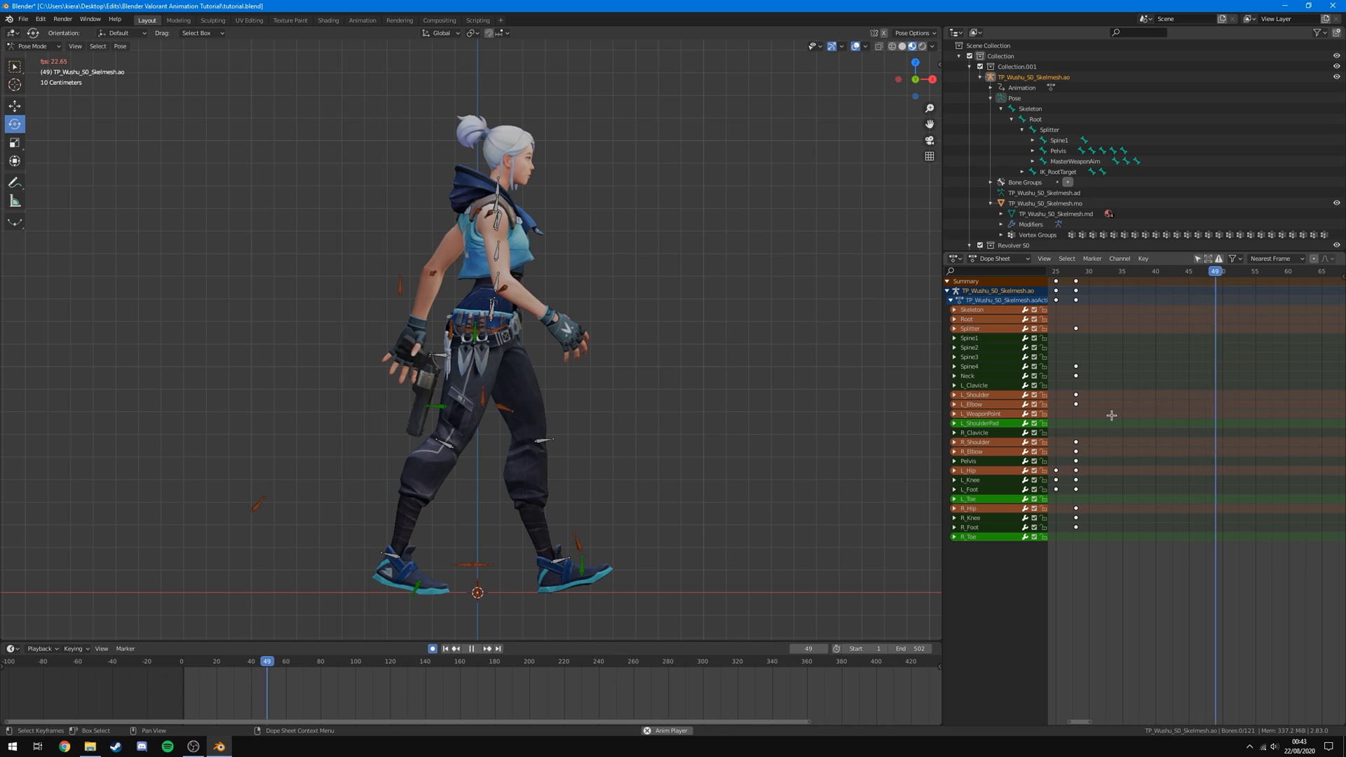
key("space")
key("space")
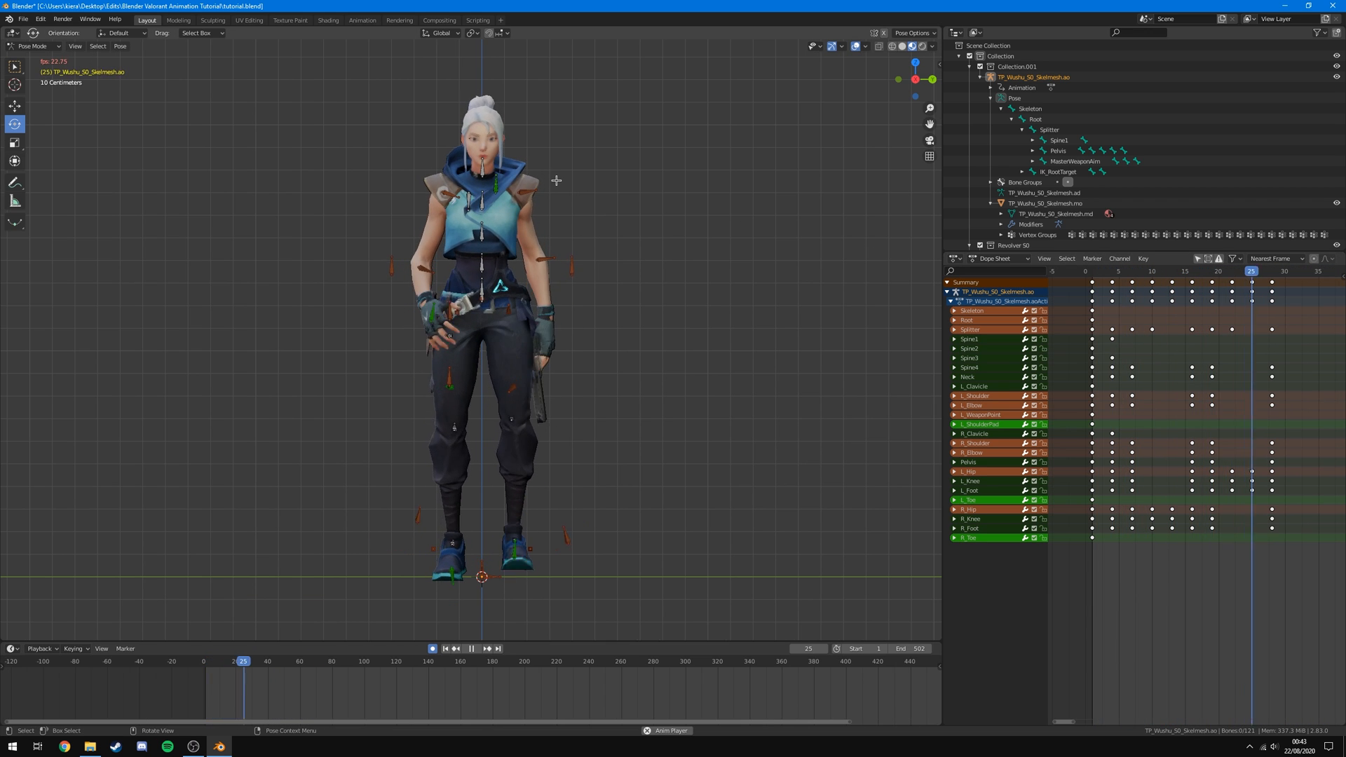
key("space")
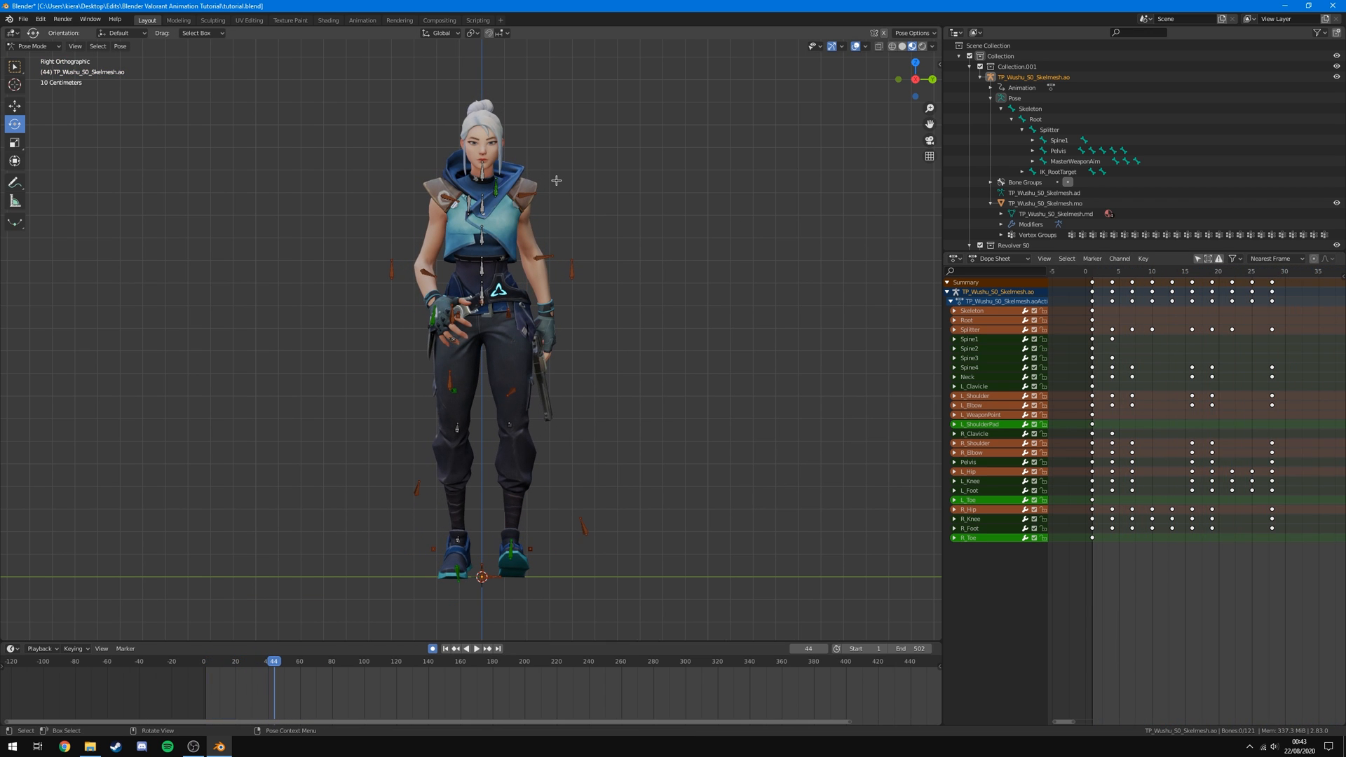
Review the walk playback from frame 1 in front orthographic view with Solid shading and overlays hidden.
key("shift+Left")
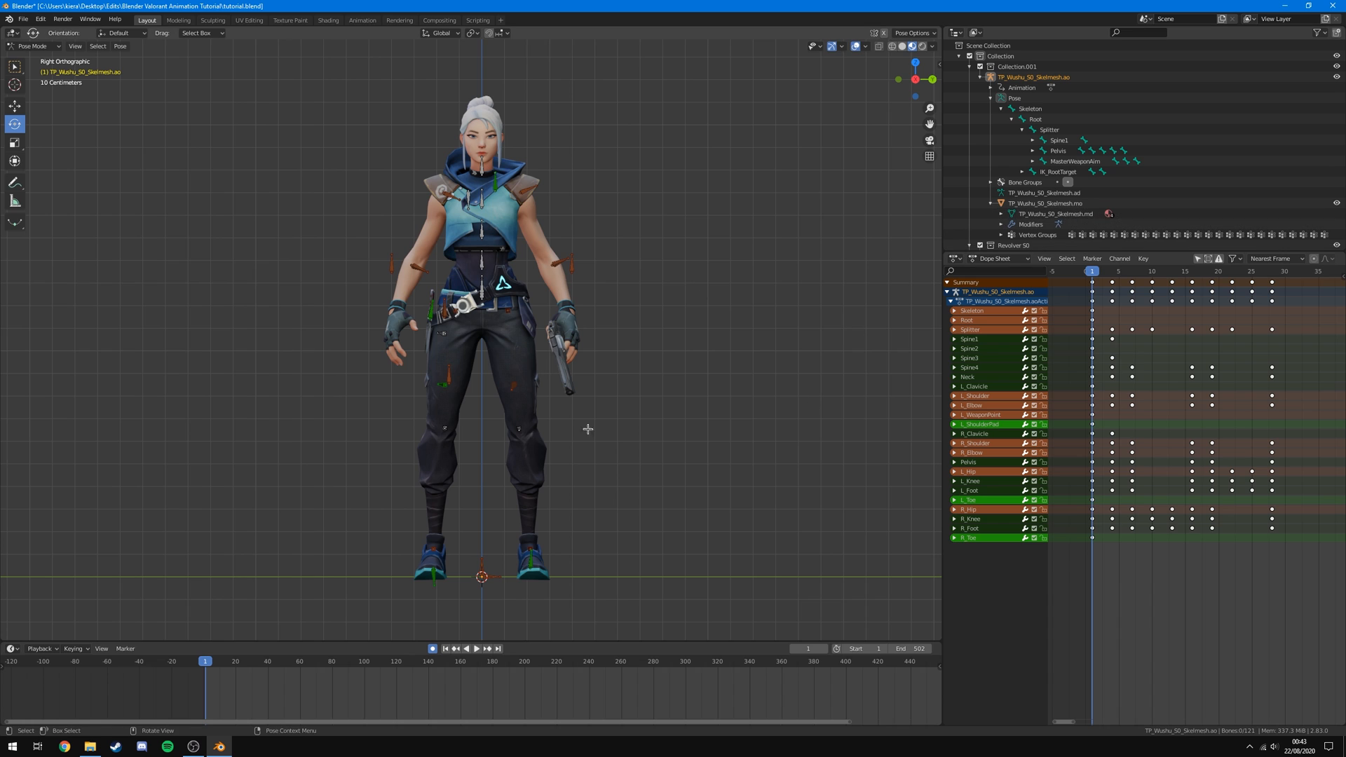
key("KP_1")
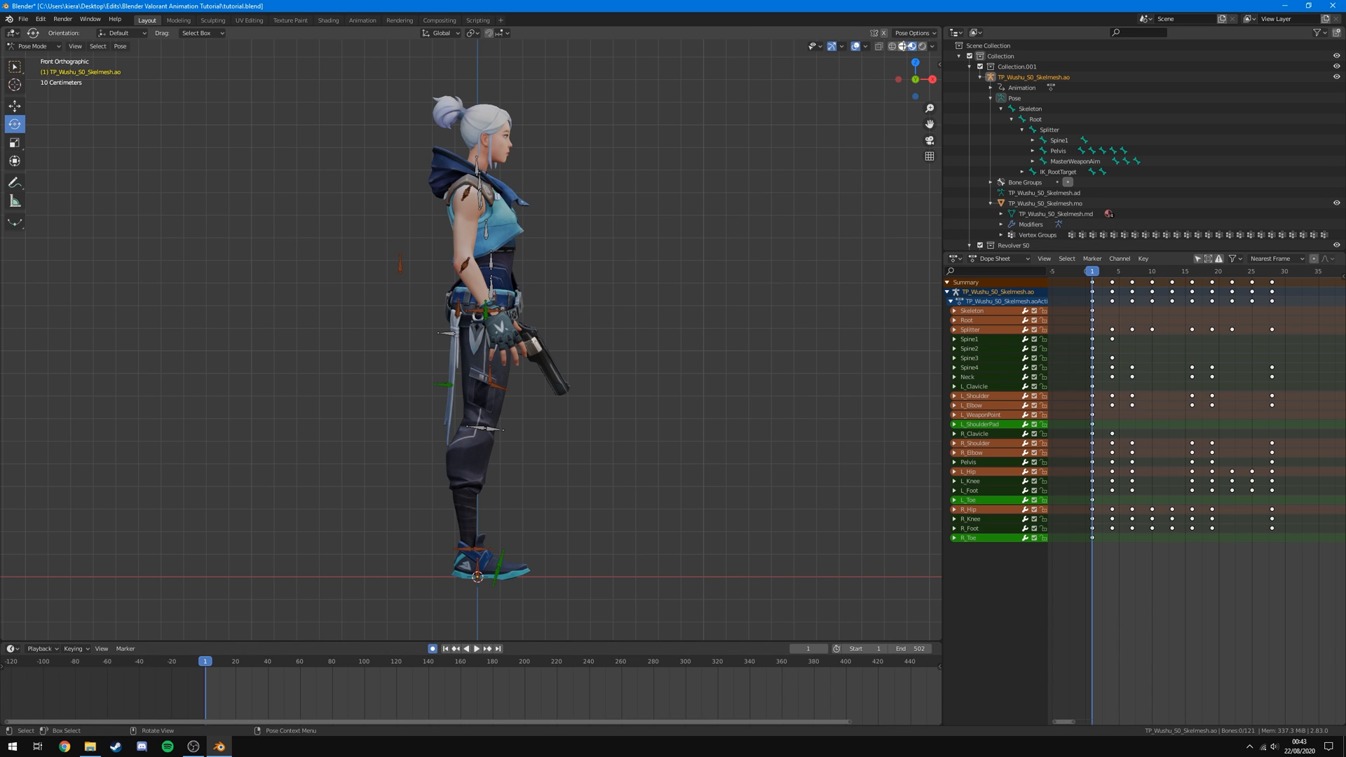
left_click(903, 46)
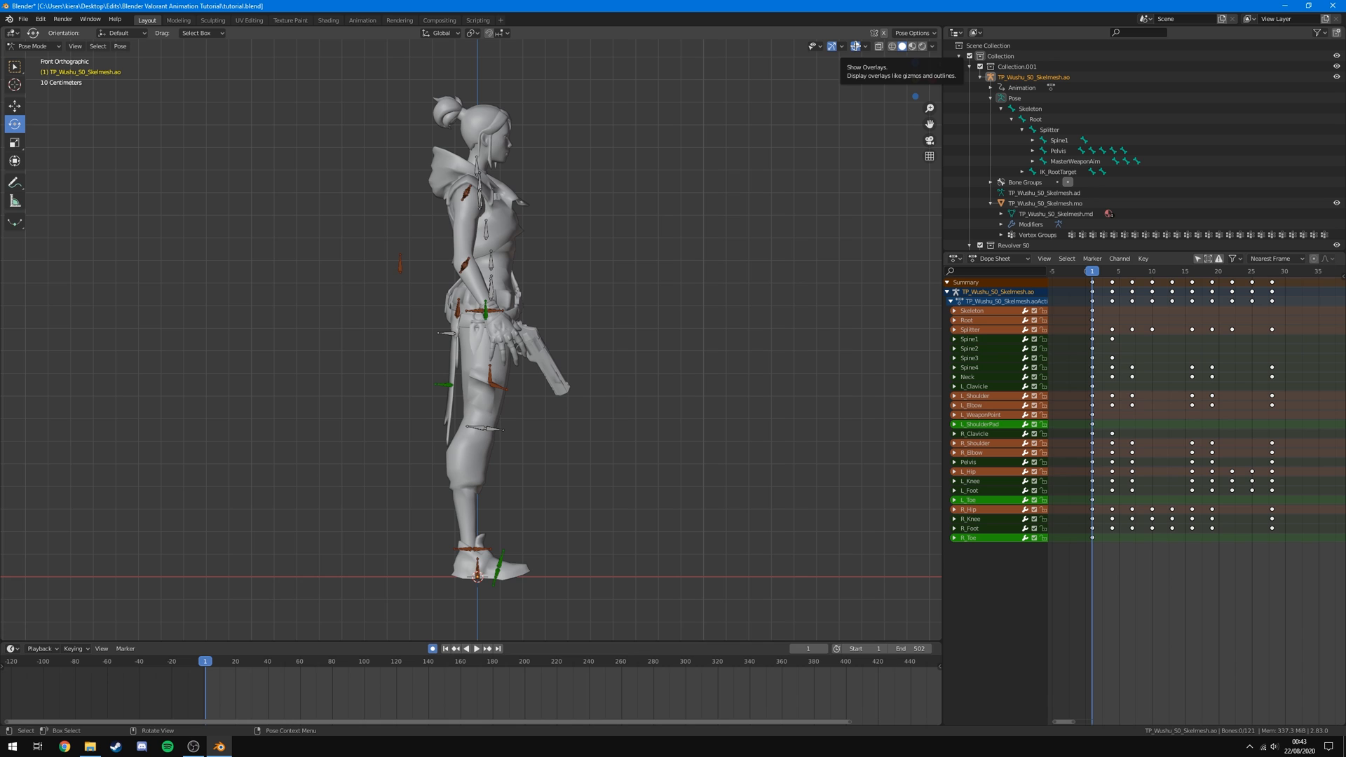
left_click(854, 46)
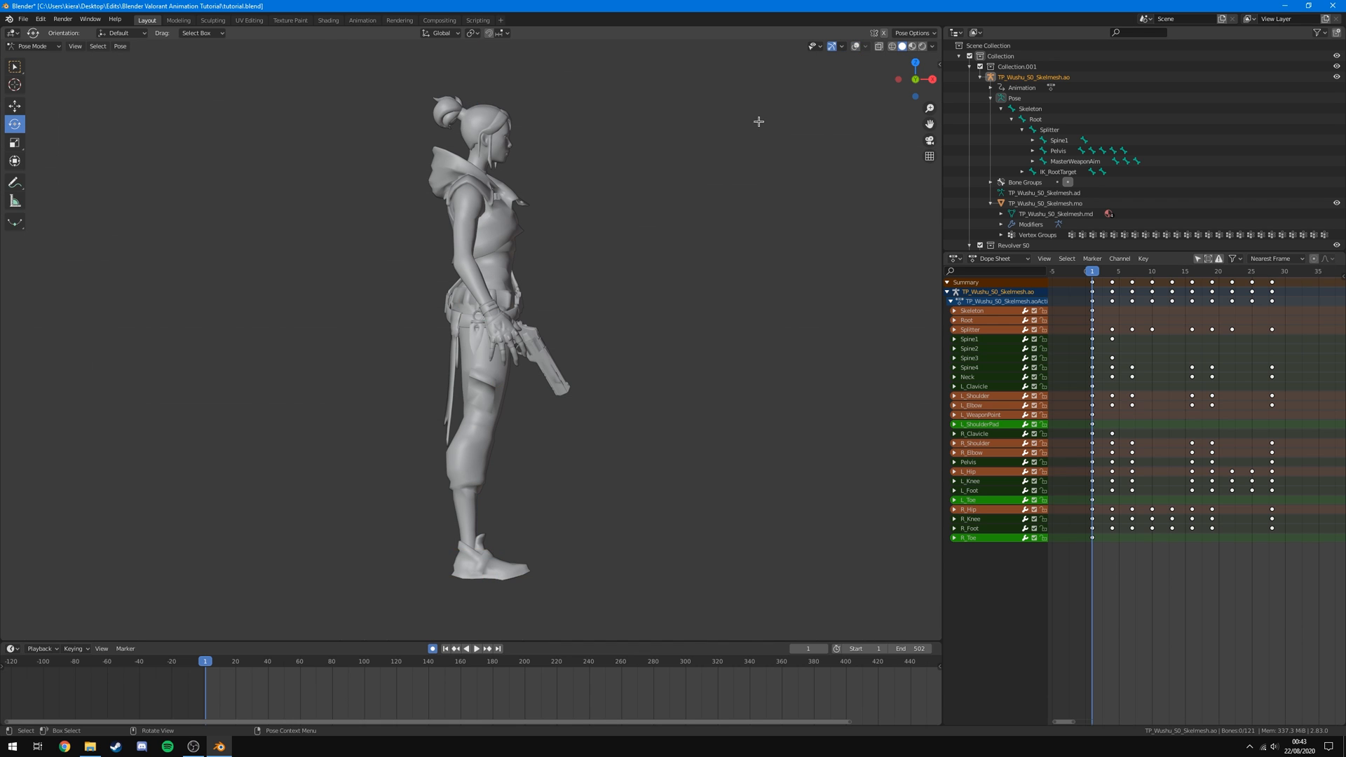
key("space")
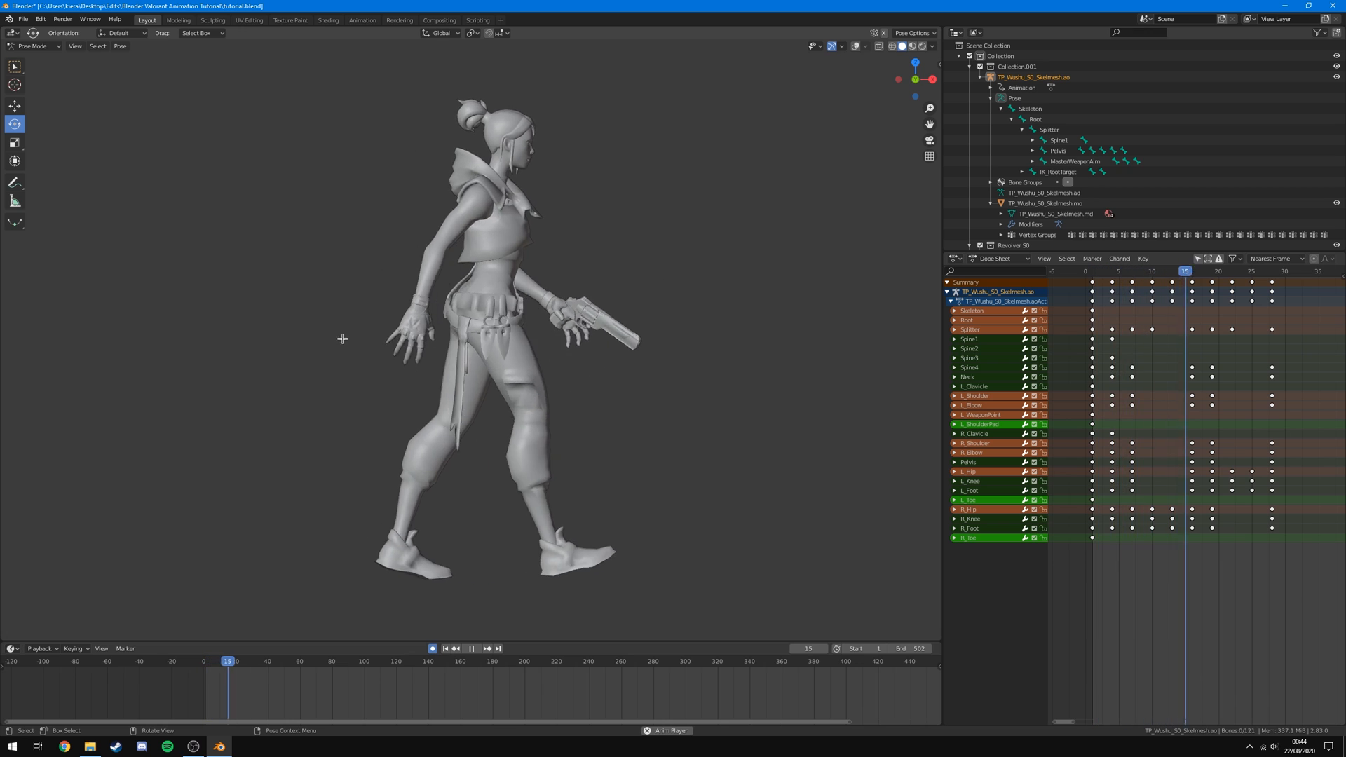
key("space")
left_click_drag(1108, 272, 1092, 273)
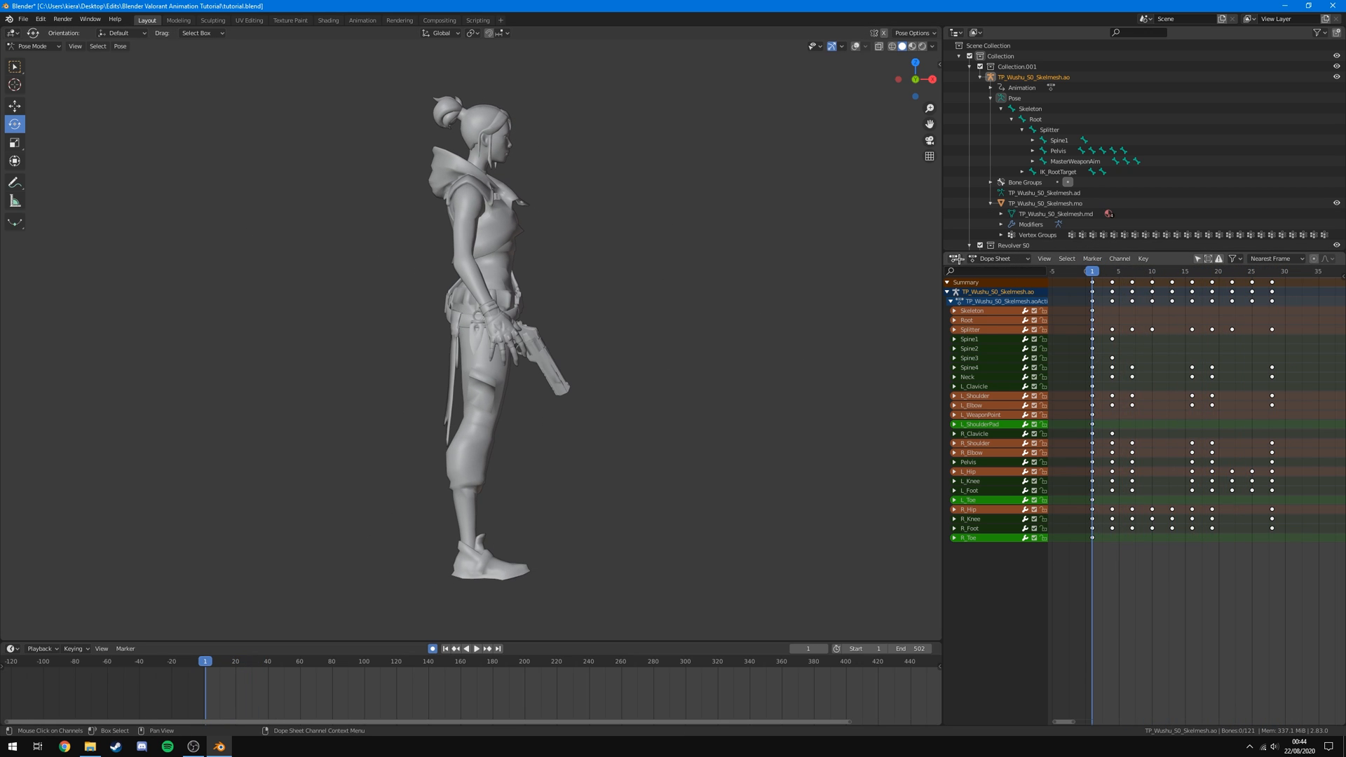
Set the output frame rate to 60 fps and return to the Dope Sheet.
left_click(956, 258)
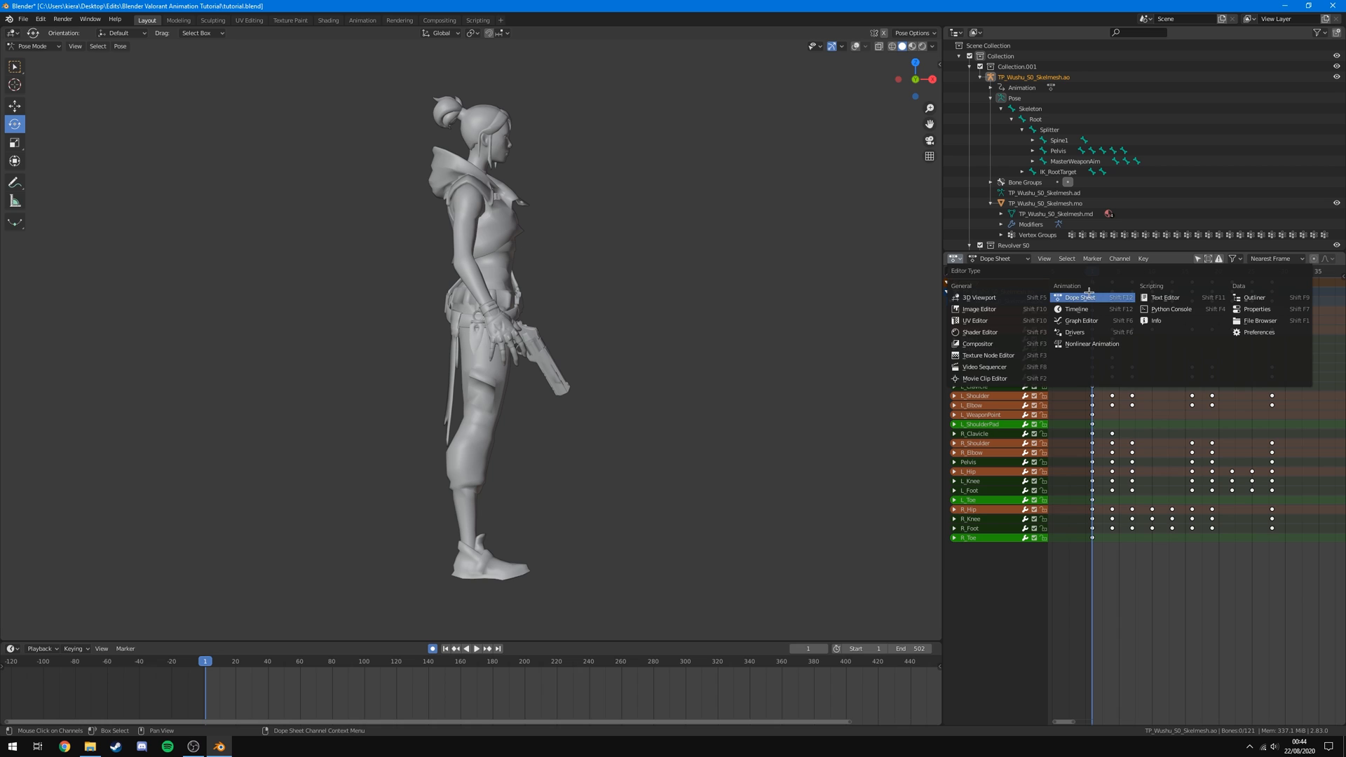
left_click(1236, 310)
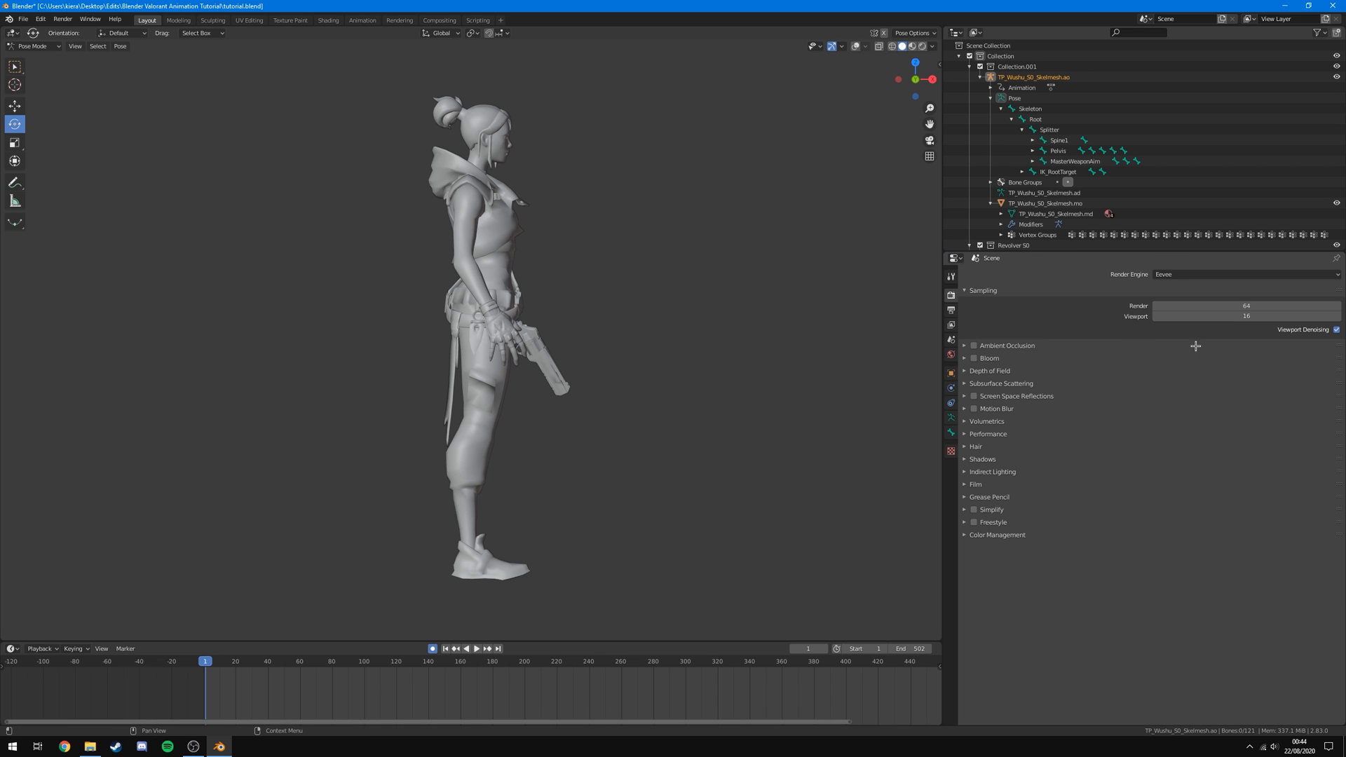
left_click(952, 309)
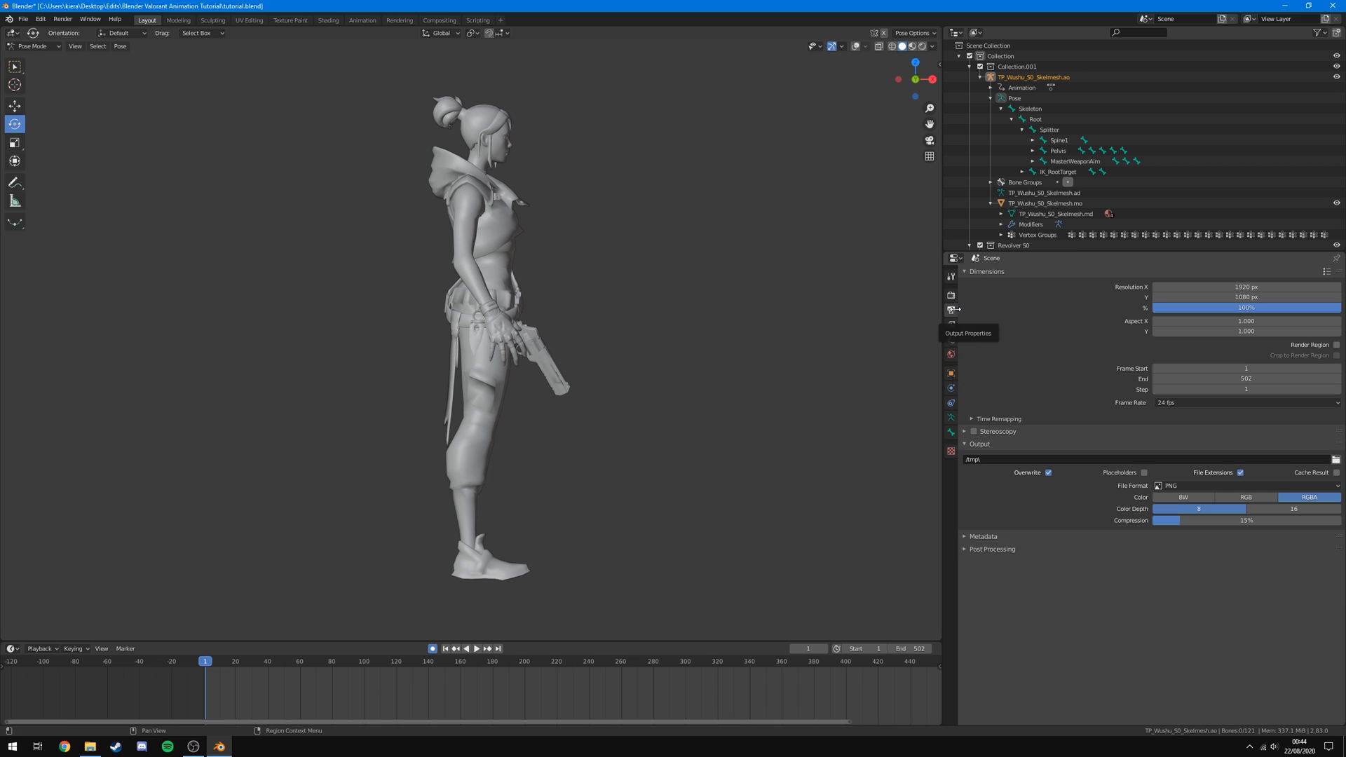
left_click(1174, 401)
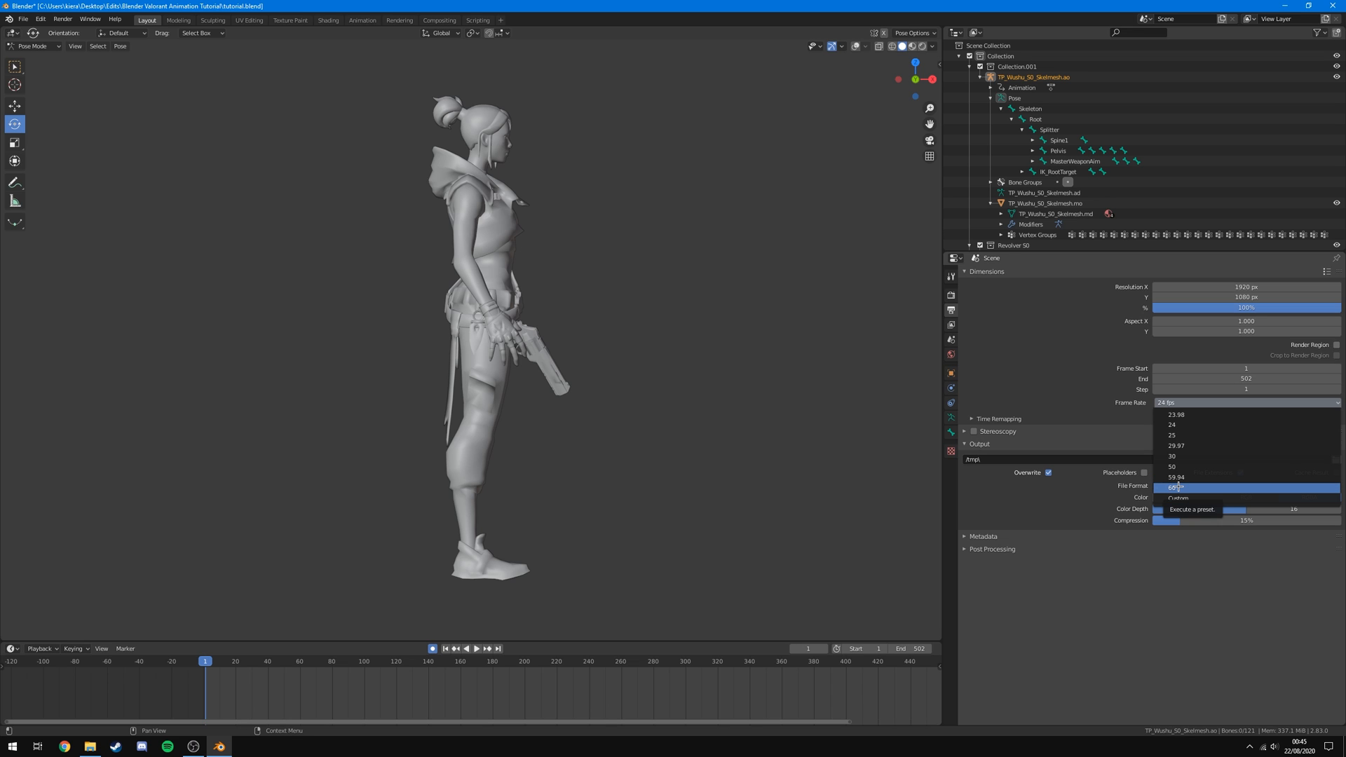
left_click(1178, 487)
left_click(956, 258)
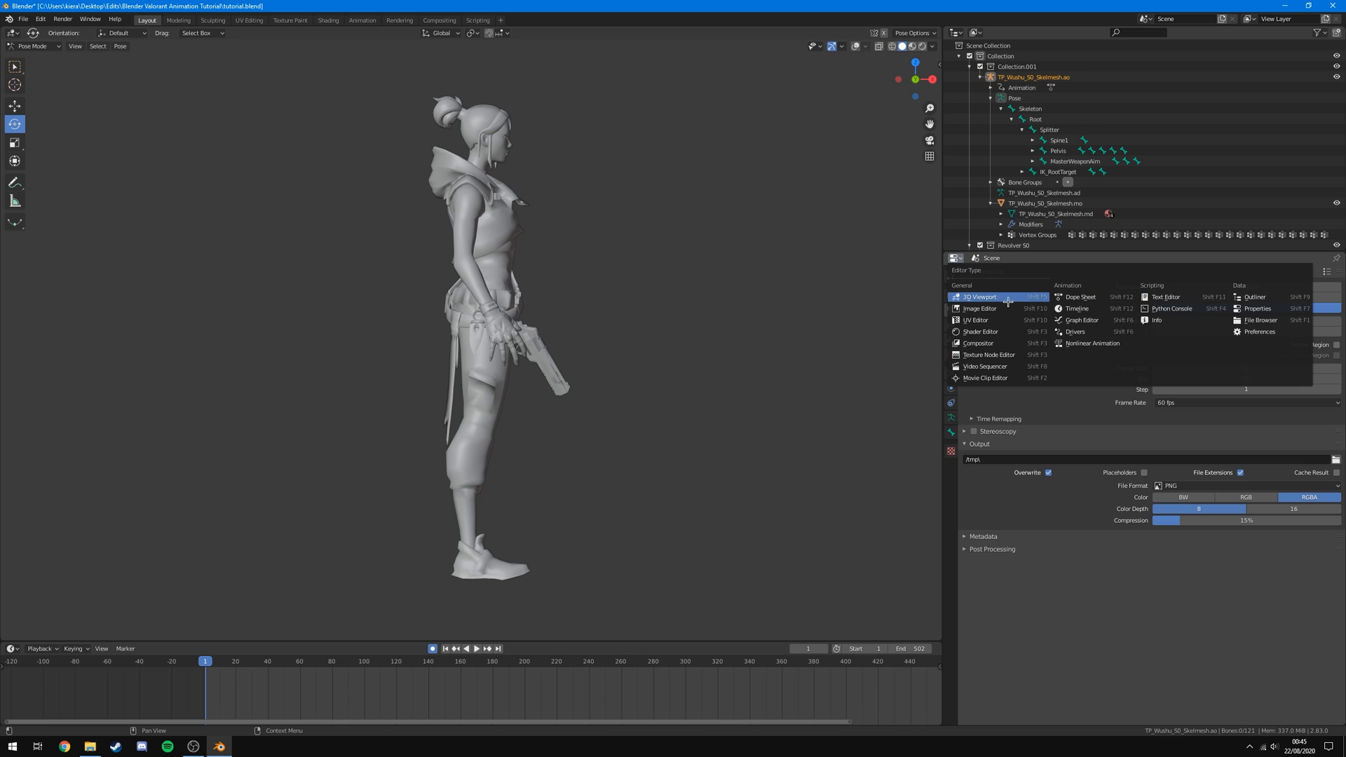
left_click(1080, 299)
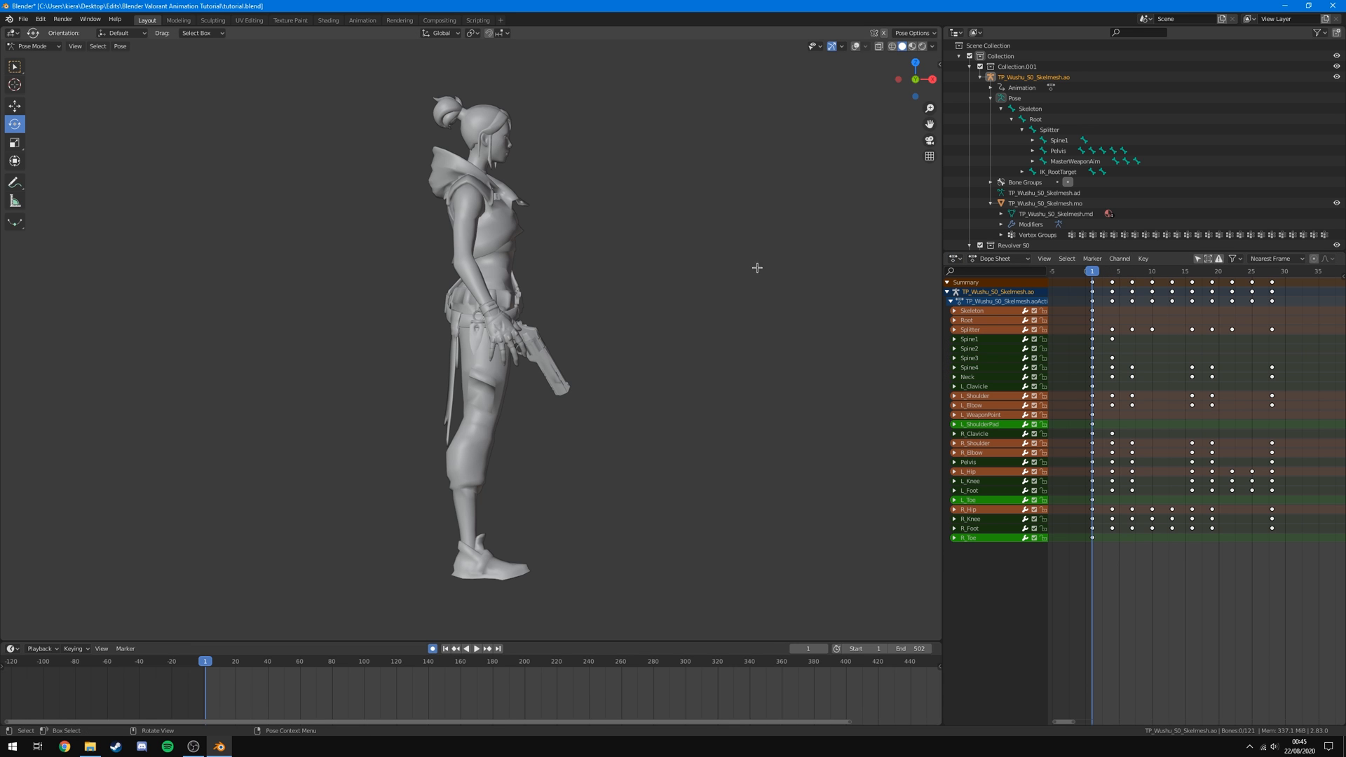
Play the walk animation repeatedly from frame 1 to judge its speed at 60 fps.
key("space")
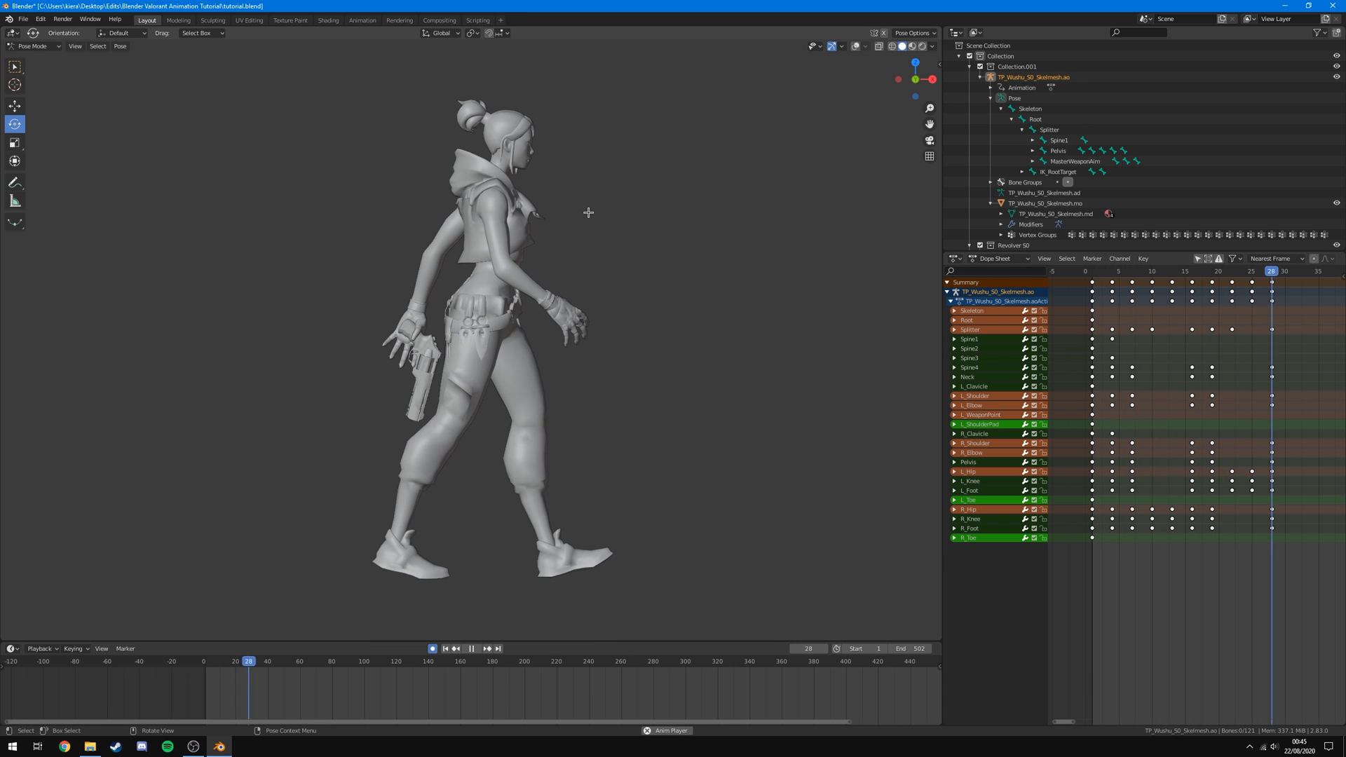
left_click(1133, 272)
left_click_drag(1134, 272, 1092, 294)
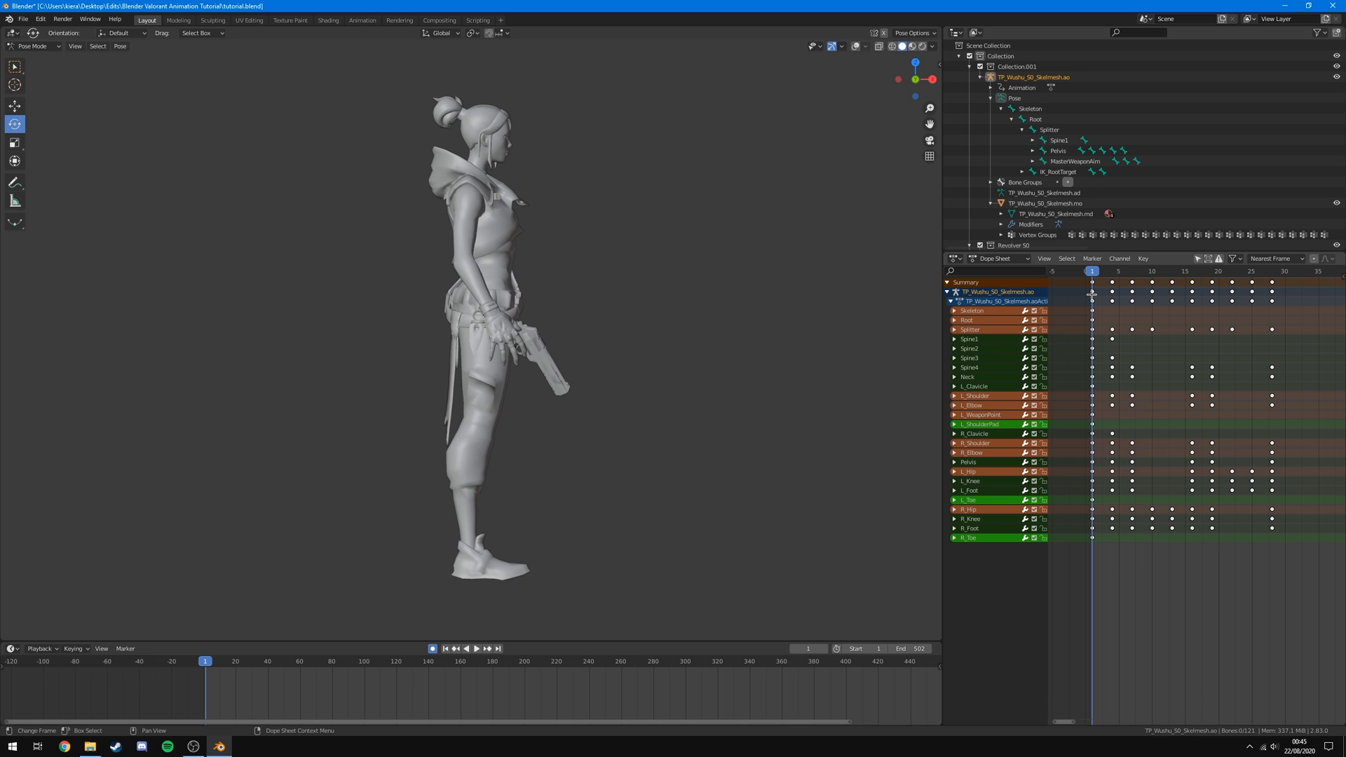
key("space")
key("space")
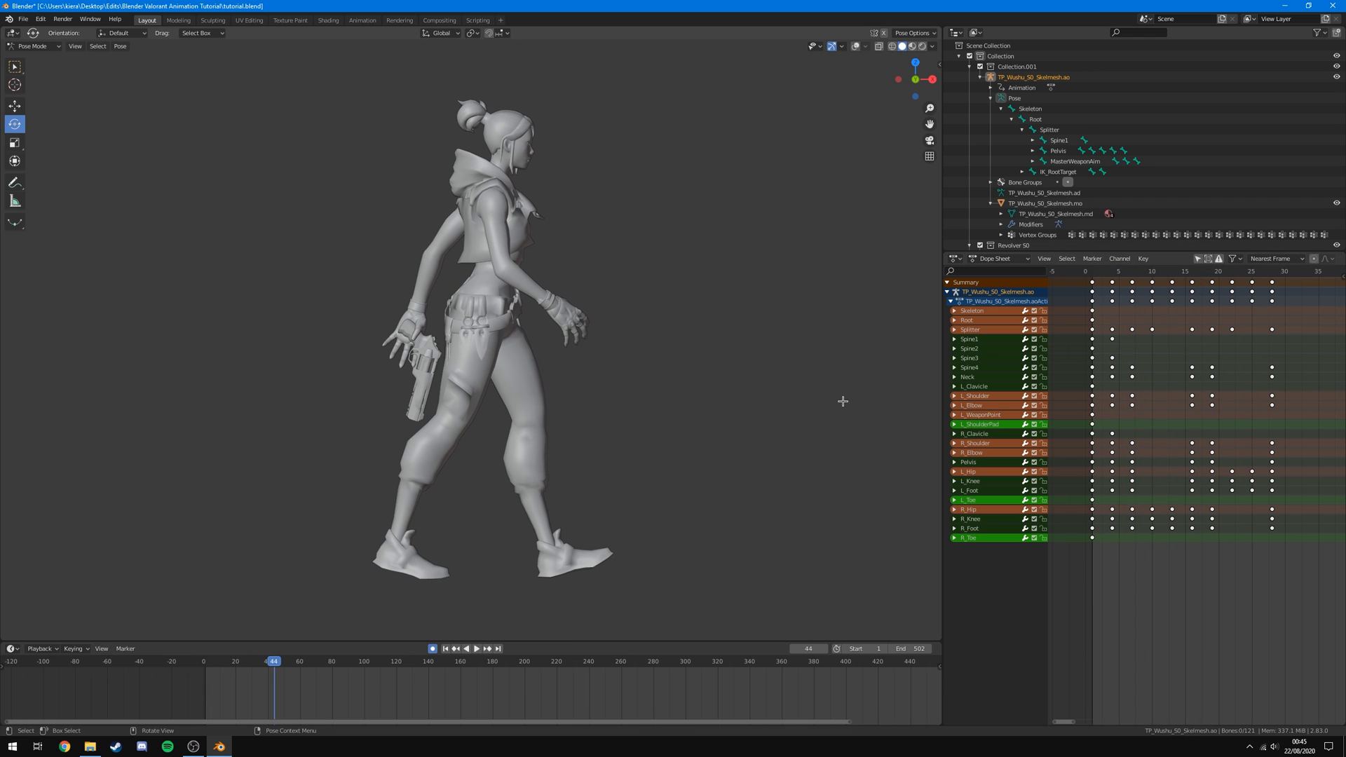
key("shift+Left")
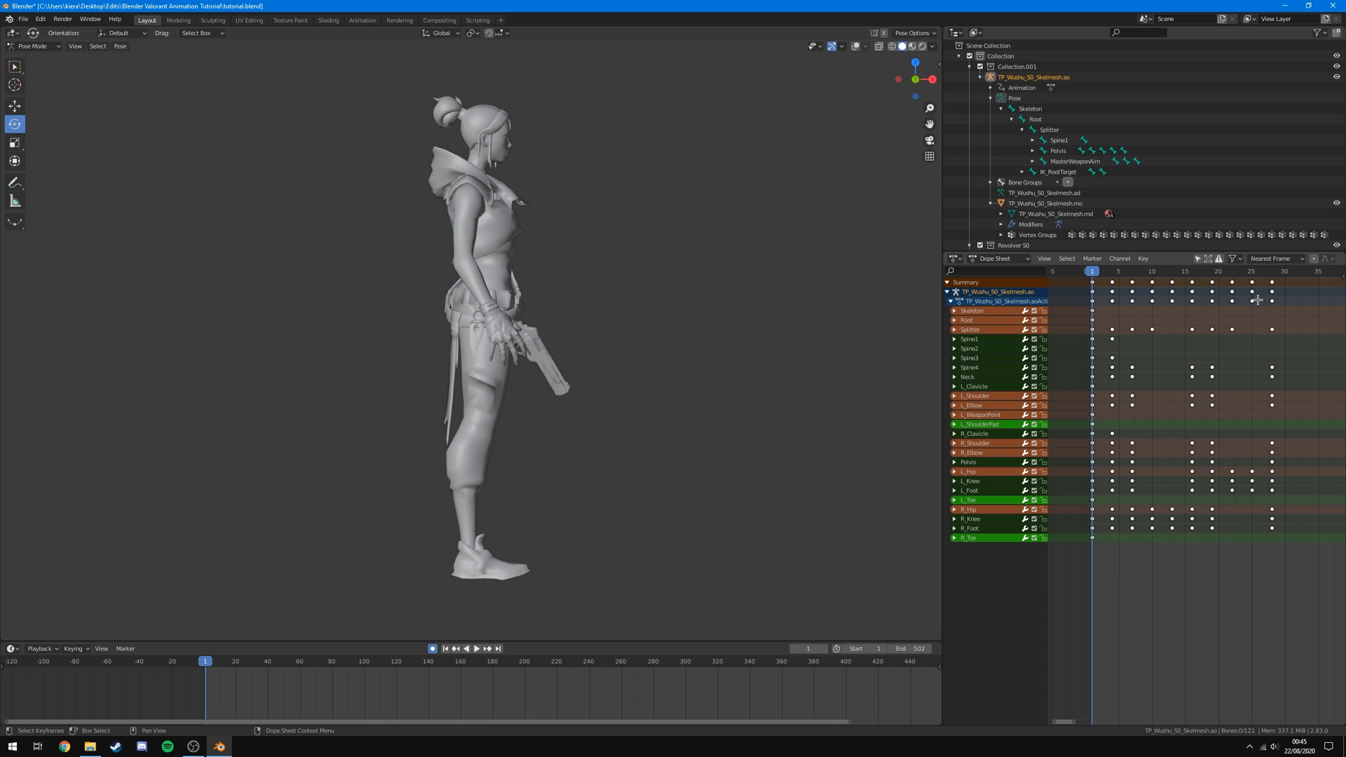
key("space")
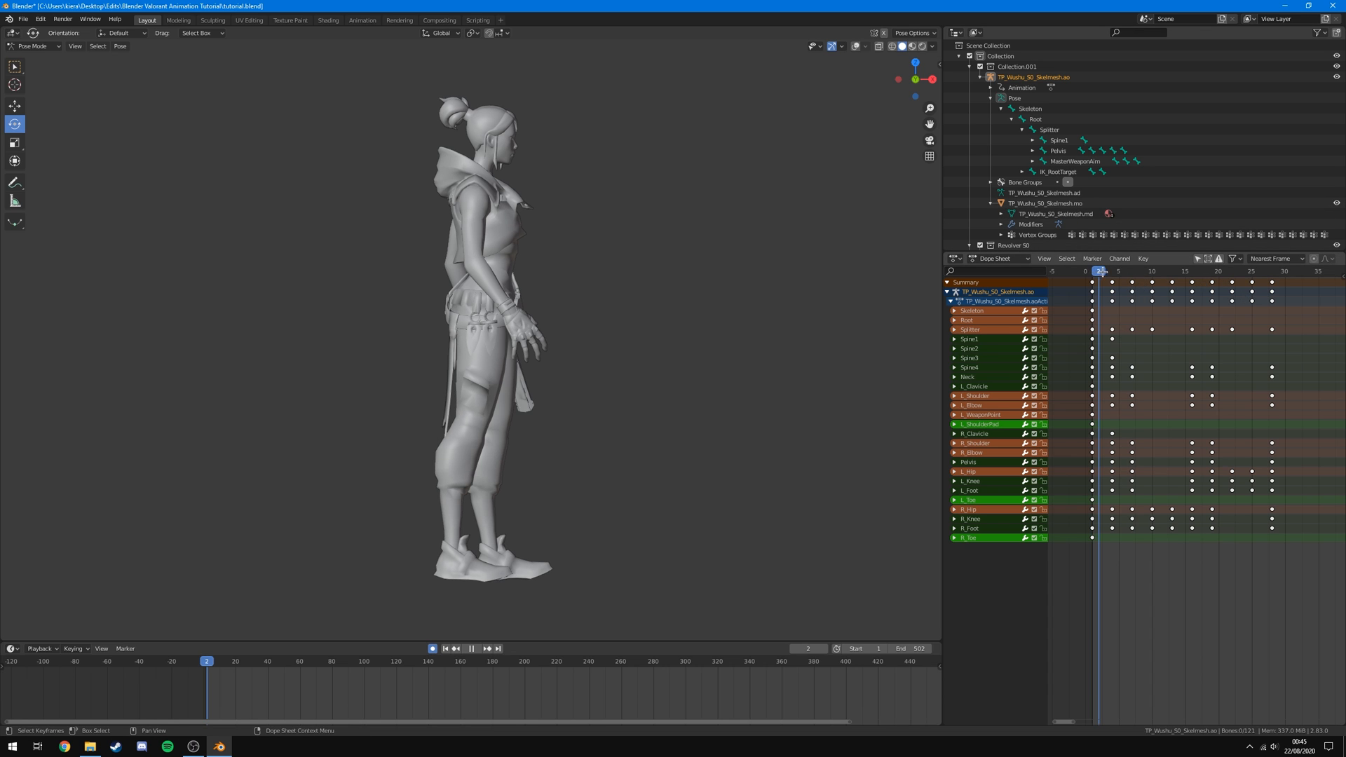
Stretch the timing of all keyframes from frame 4 onward by scaling them around frame 4.
mouse_move(1103, 272)
left_mouse_down()
mouse_move(1090, 273)
mouse_move(1117, 274)
mouse_move(1121, 290)
left_mouse_up()
middle_click_drag(1107, 282, 1092, 292)
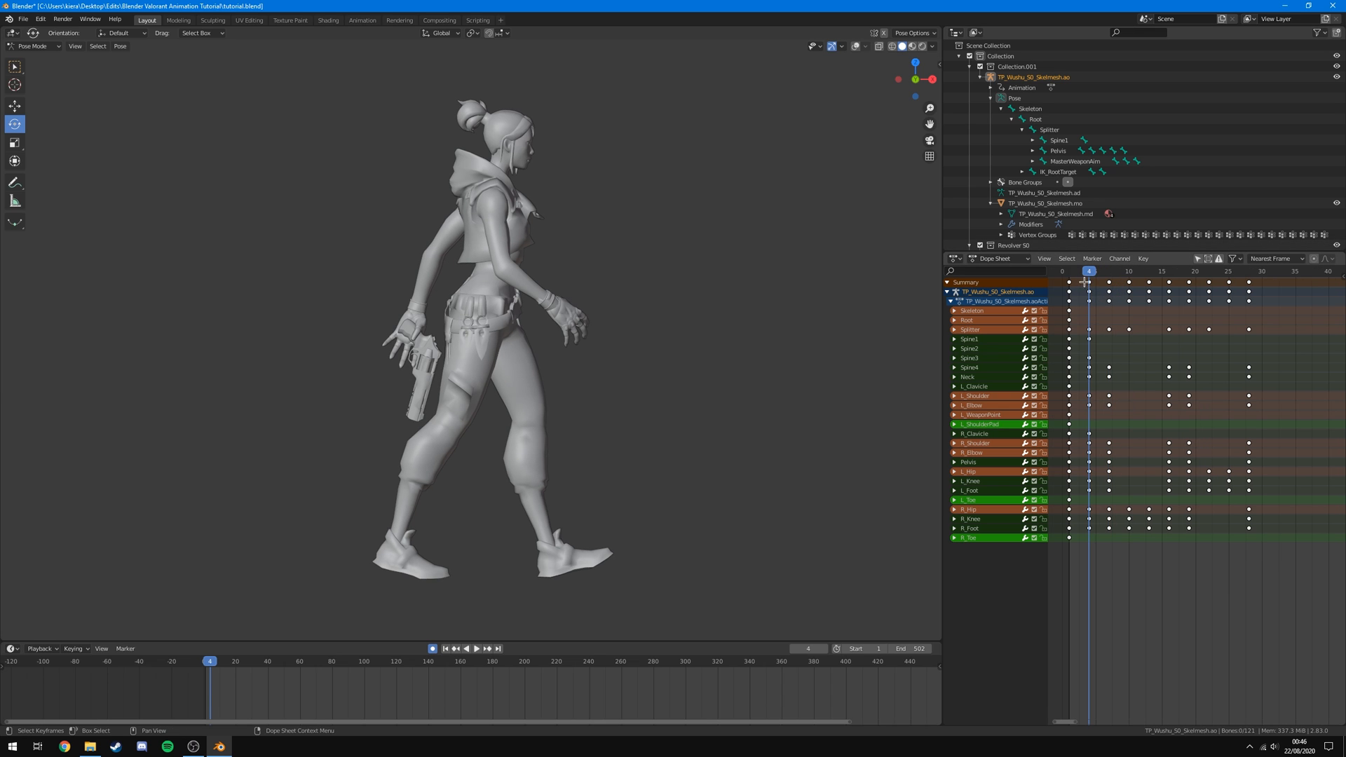
left_click_drag(1086, 282, 1274, 287)
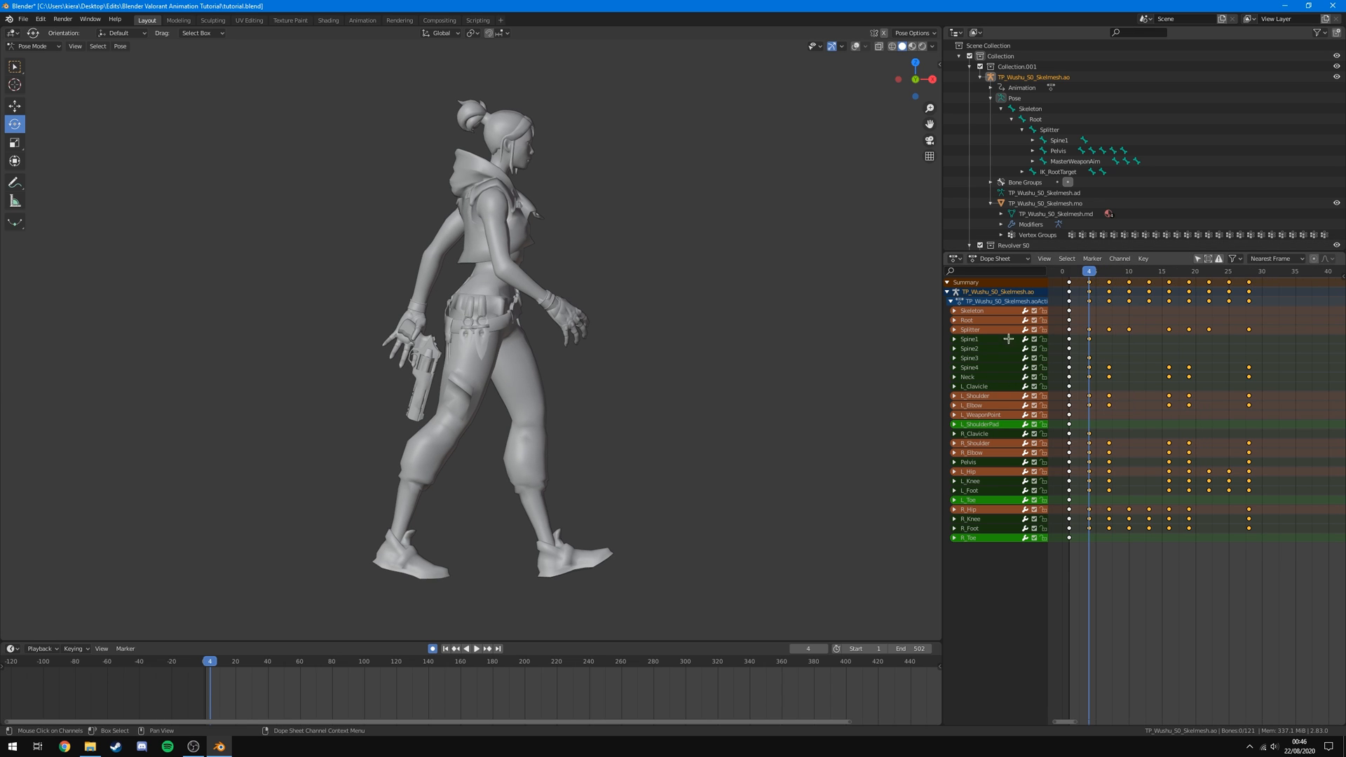
key("s")
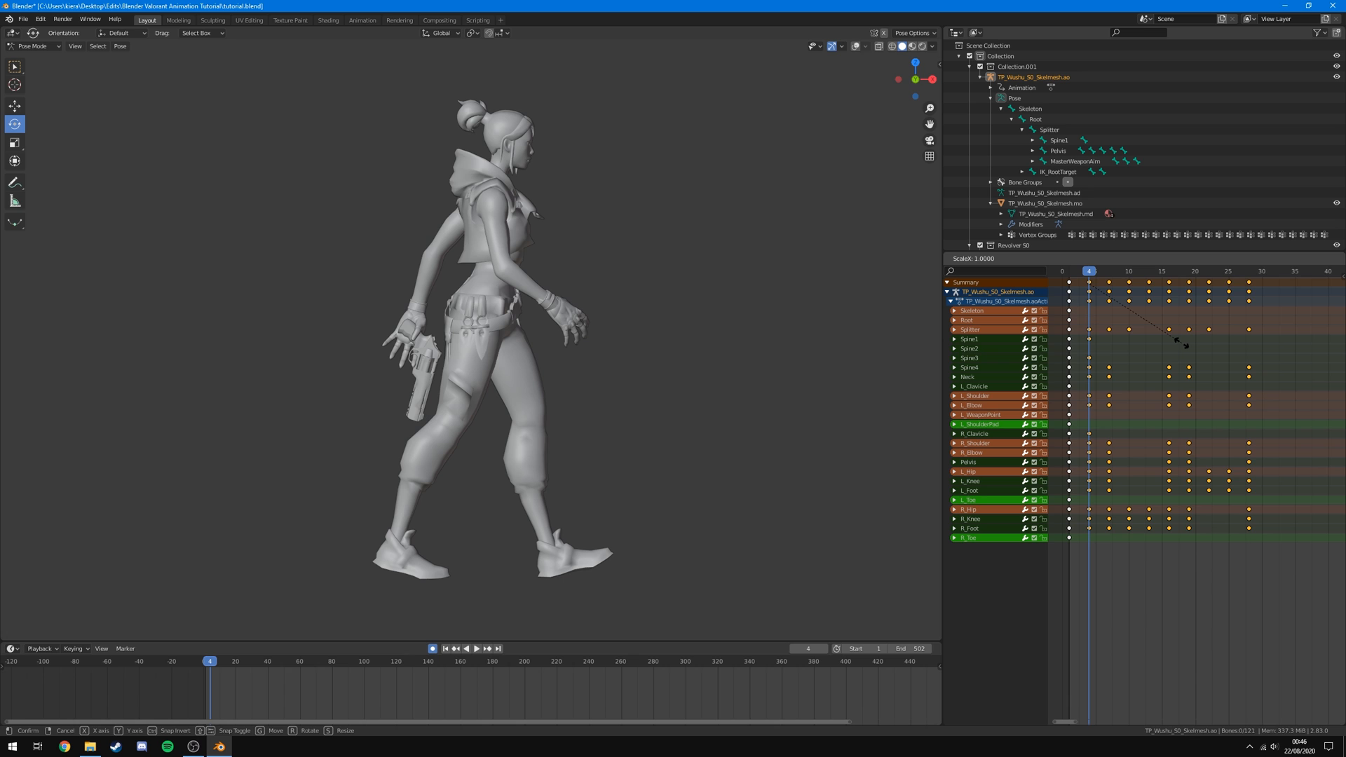
left_click(1254, 393)
Play the retimed walk animation from frame 1 and check its pace.
key("space")
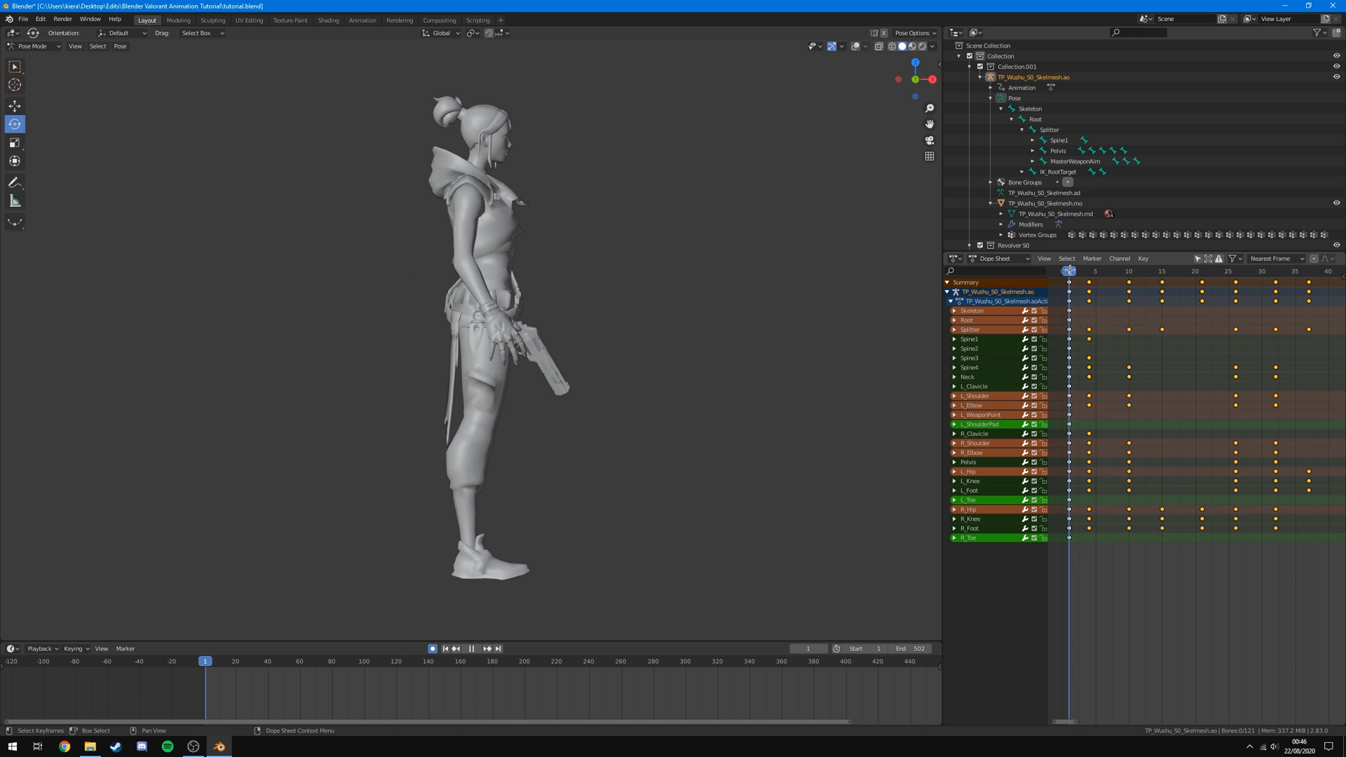
key("space")
scroll(771, 372, "down", 5)
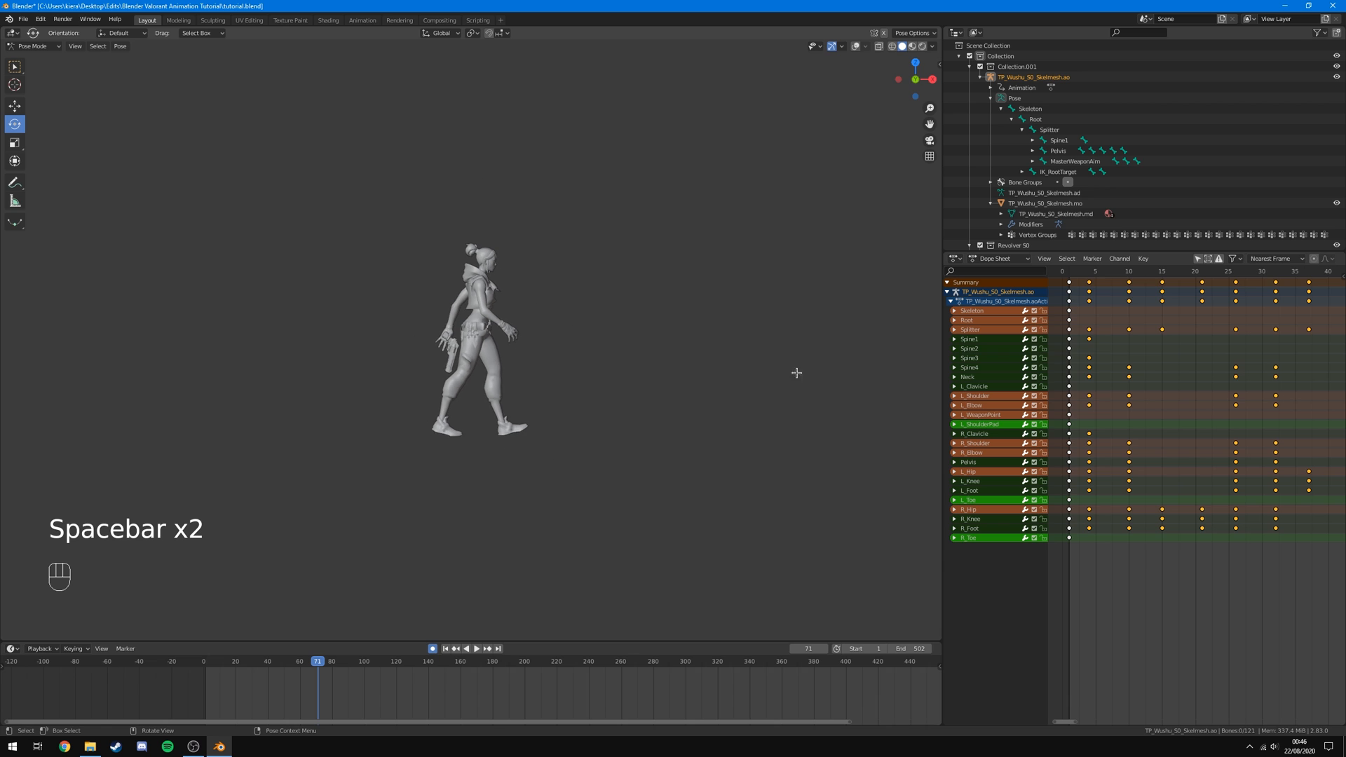
scroll(797, 373, "up", 4)
scroll(1127, 424, "down", 3)
Scale the selected keyframes around frame 4 by about 1.74 and play the slower walk.
left_click_drag(1091, 274, 1086, 272)
key("s")
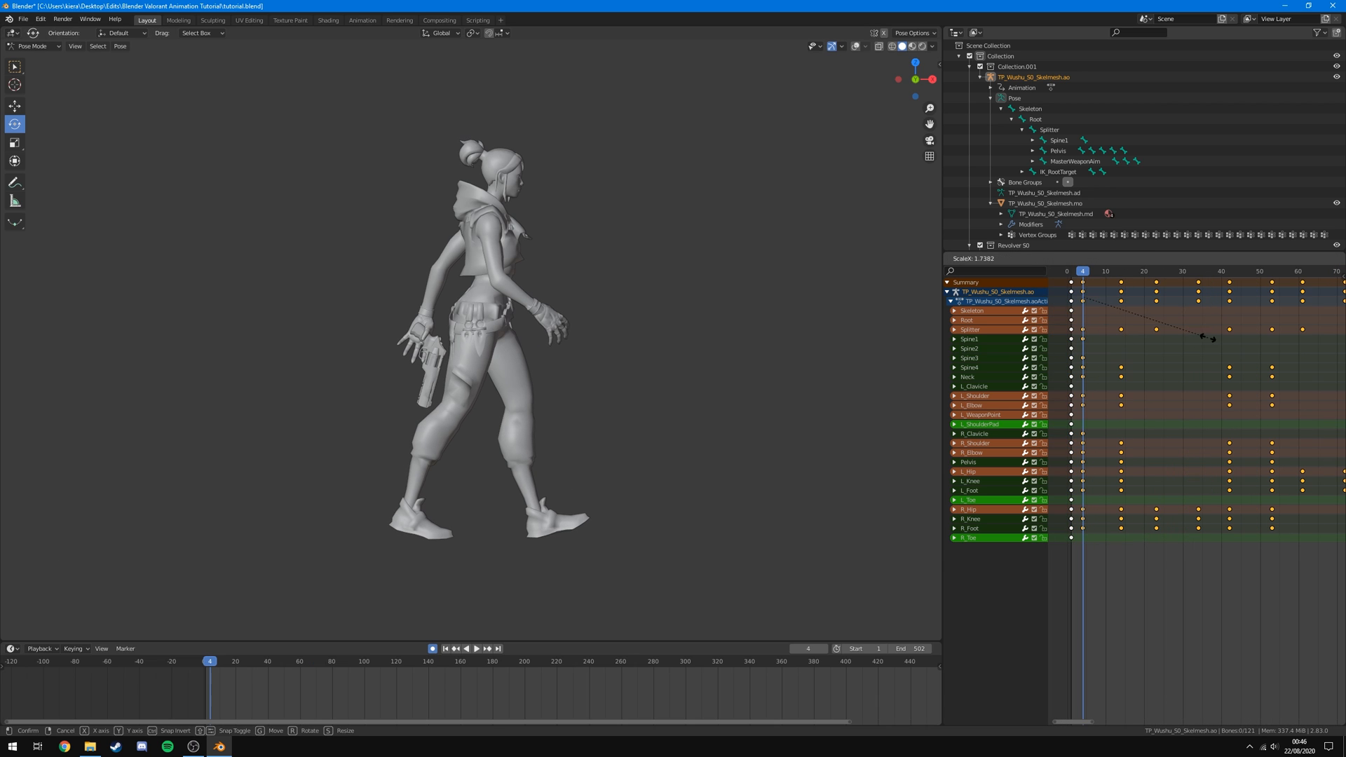
left_click(1087, 273)
key("space")
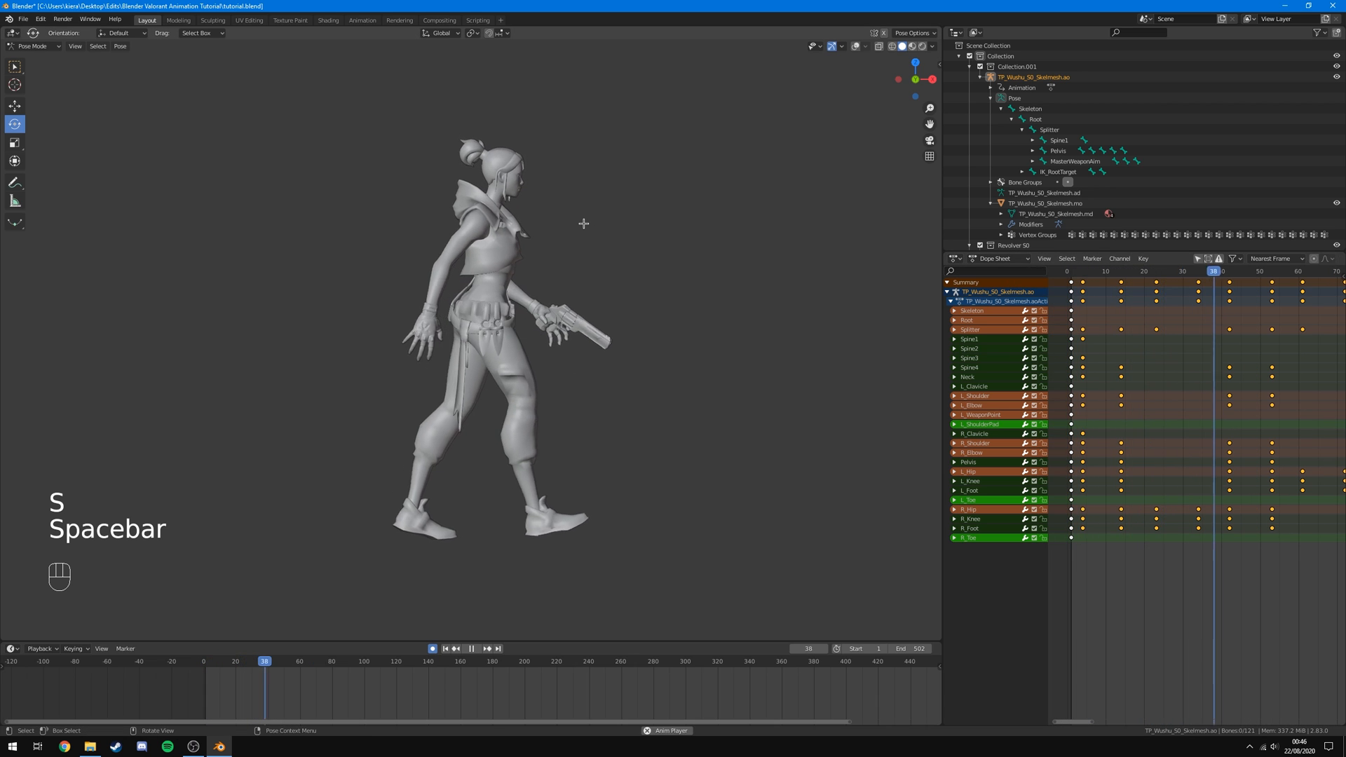
key("space")
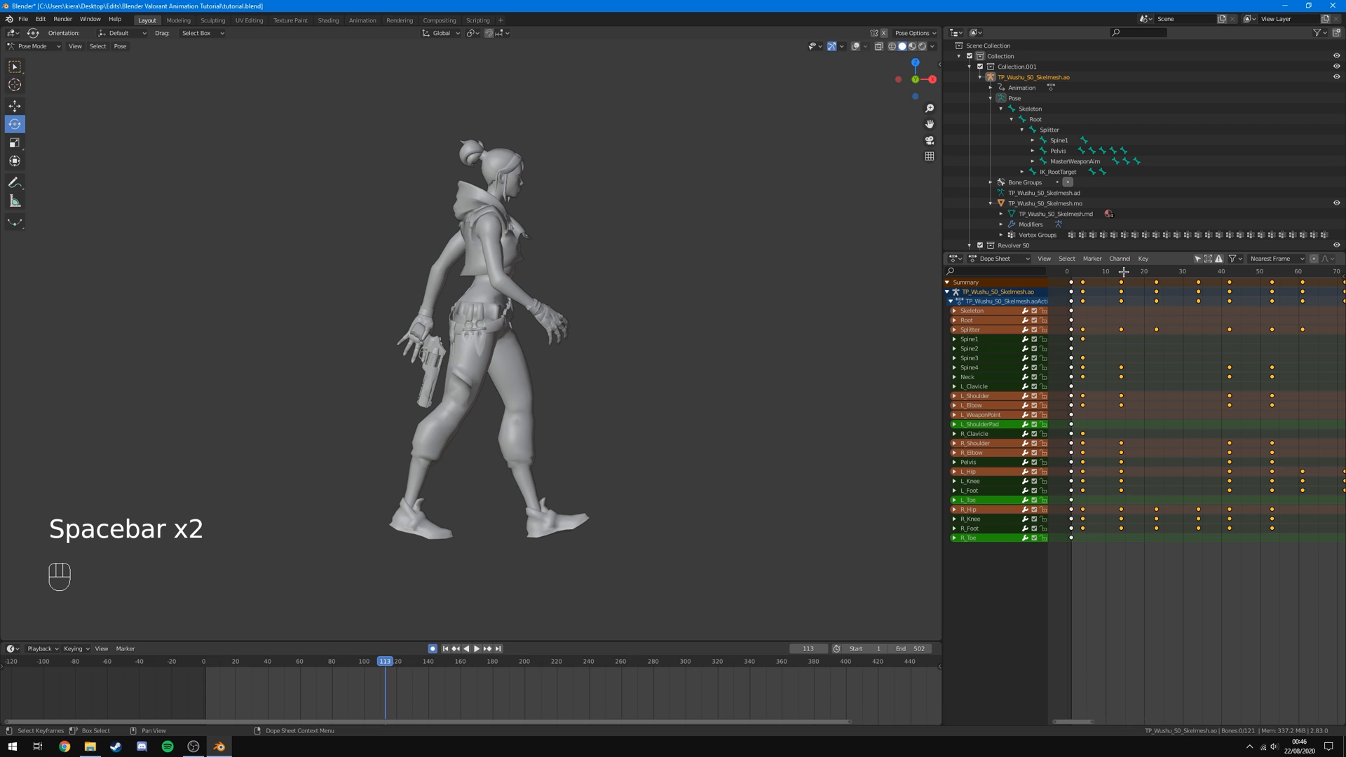
Undo the keyframe scaling to restore the original walk timing.
key("ctrl+z")
key("ctrl+z")
key("ctrl+z")
key("ctrl+z")
key("ctrl+z")
key("ctrl+z")
Set the output frame rate back to 24 fps and return to the Dope Sheet.
left_click(956, 259)
left_click(1273, 309)
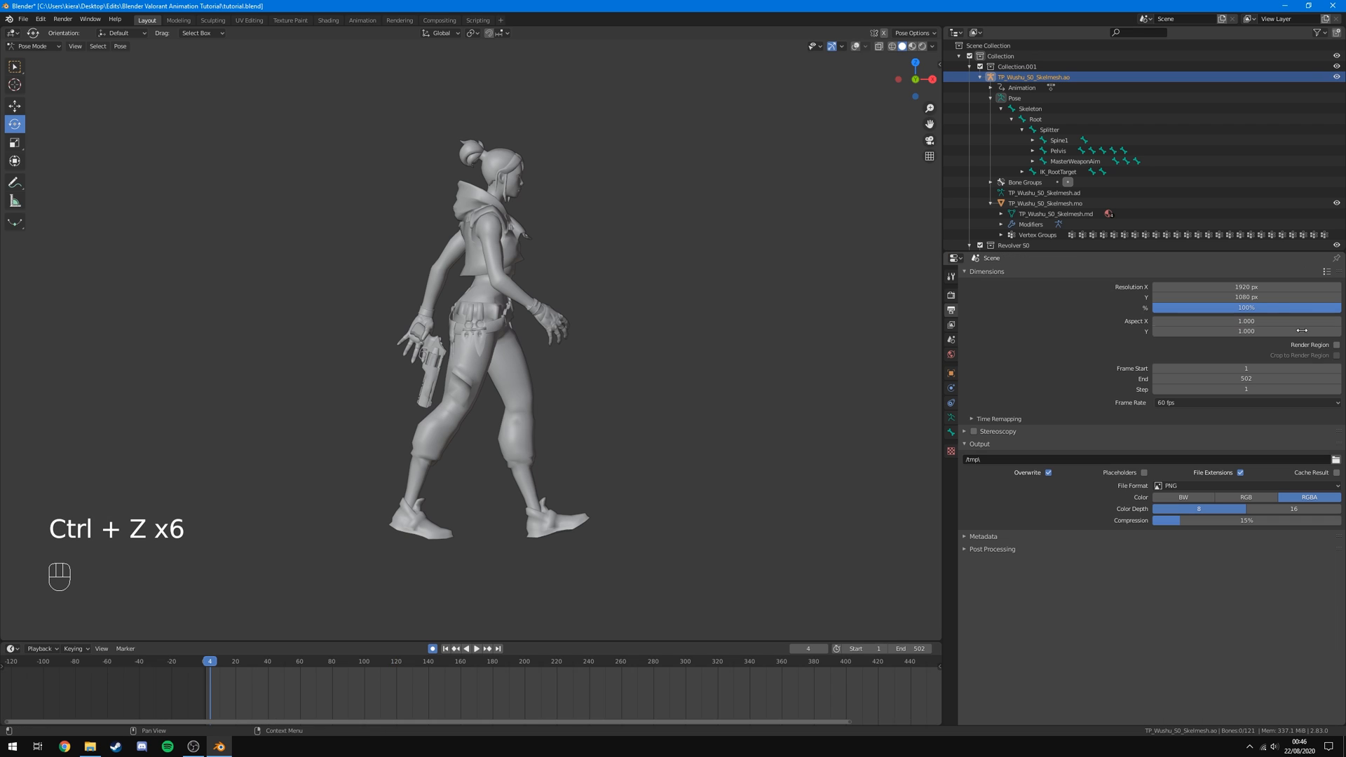
left_click(1260, 403)
left_click(1200, 426)
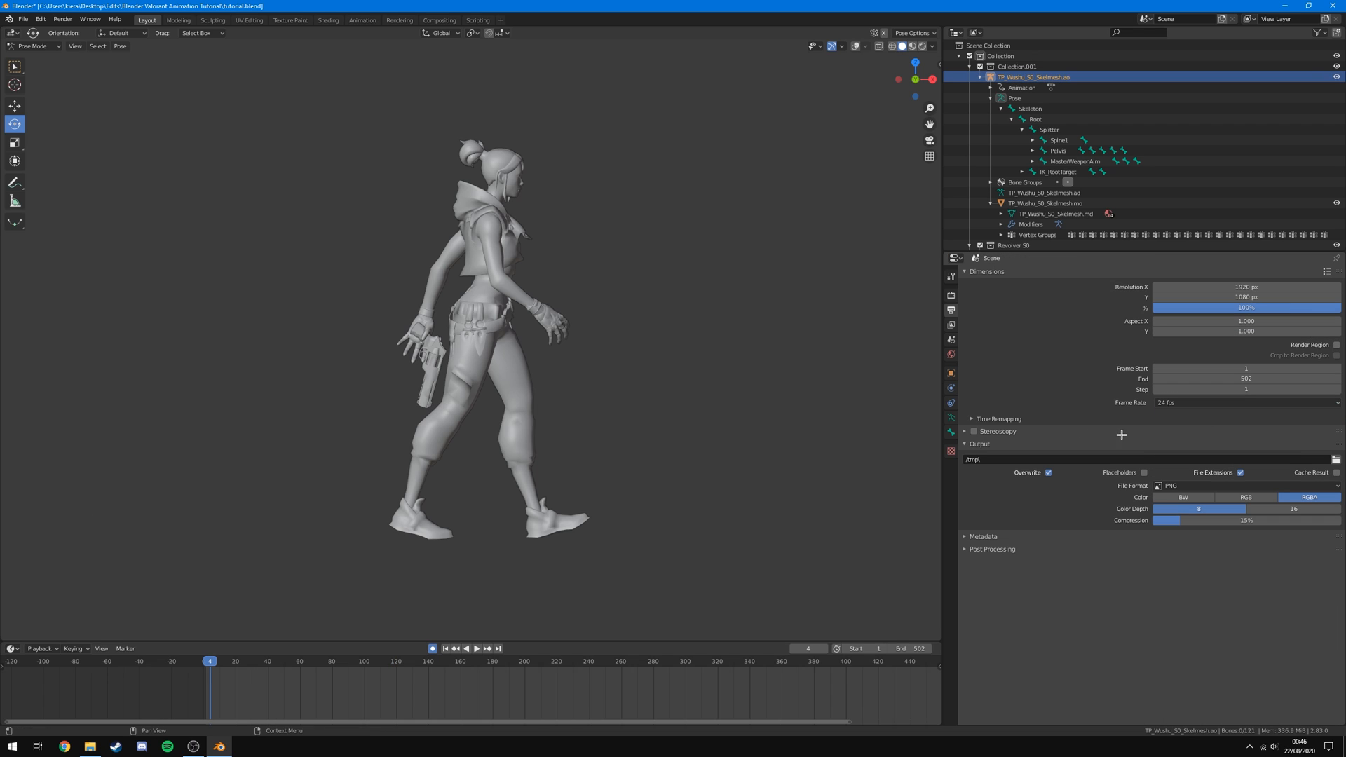
left_click(957, 259)
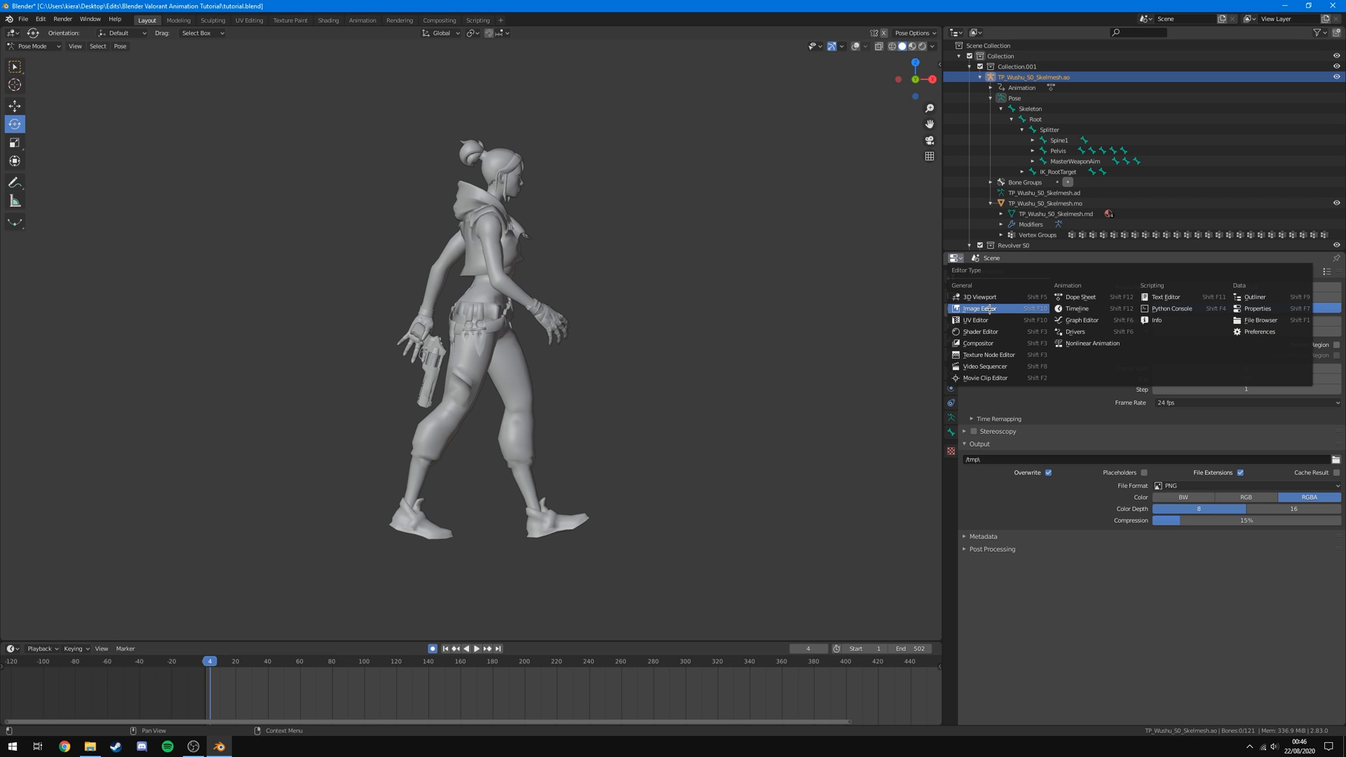
left_click(1080, 297)
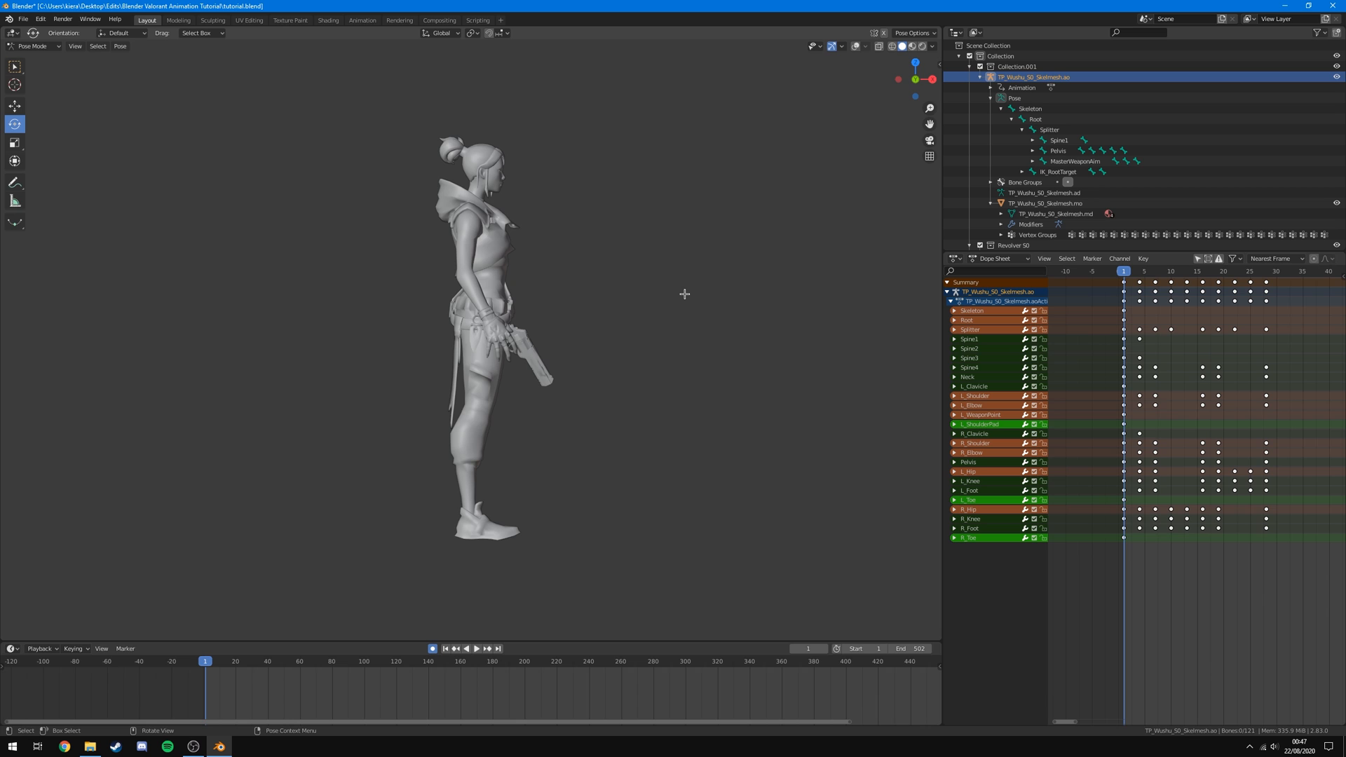
Play the walk at 24 fps, switch the viewport to Material Preview shading, and replay from frame 1.
key("space")
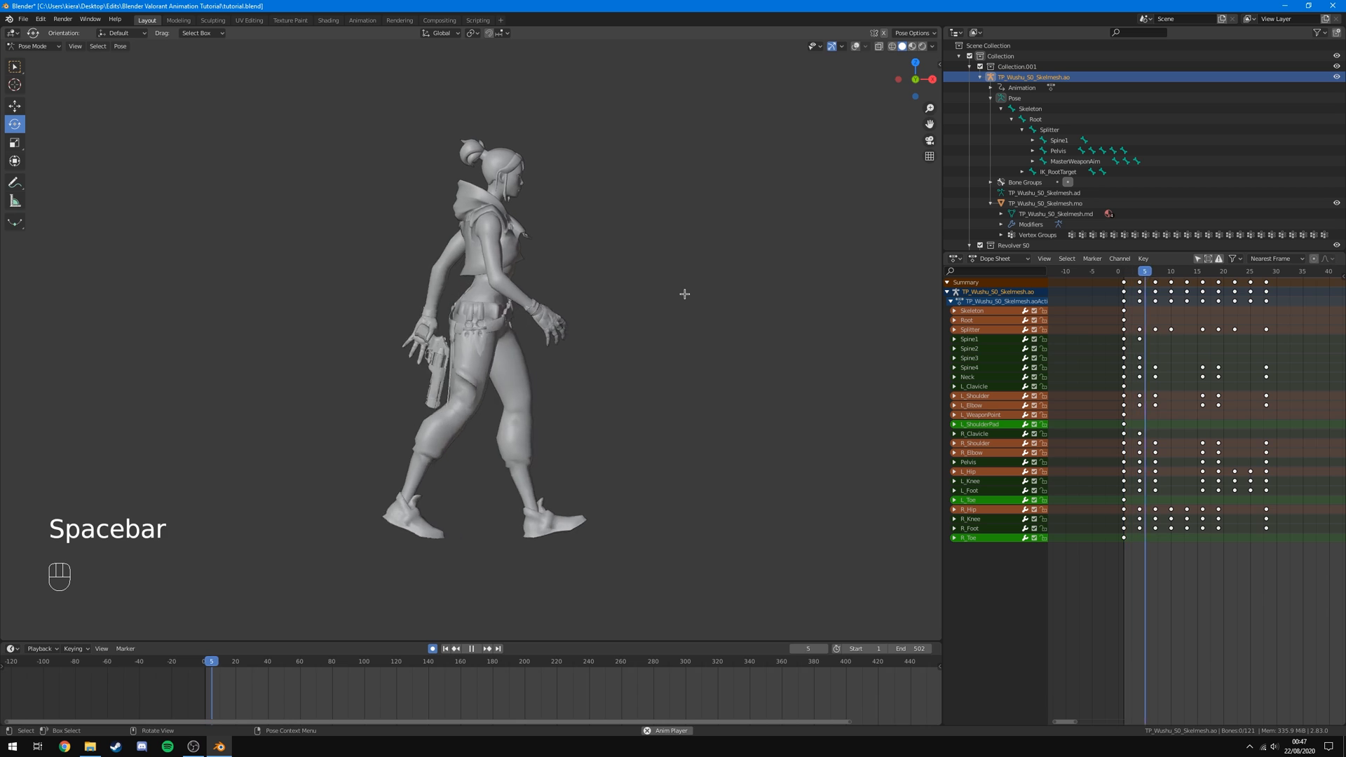
key("space")
left_click(913, 47)
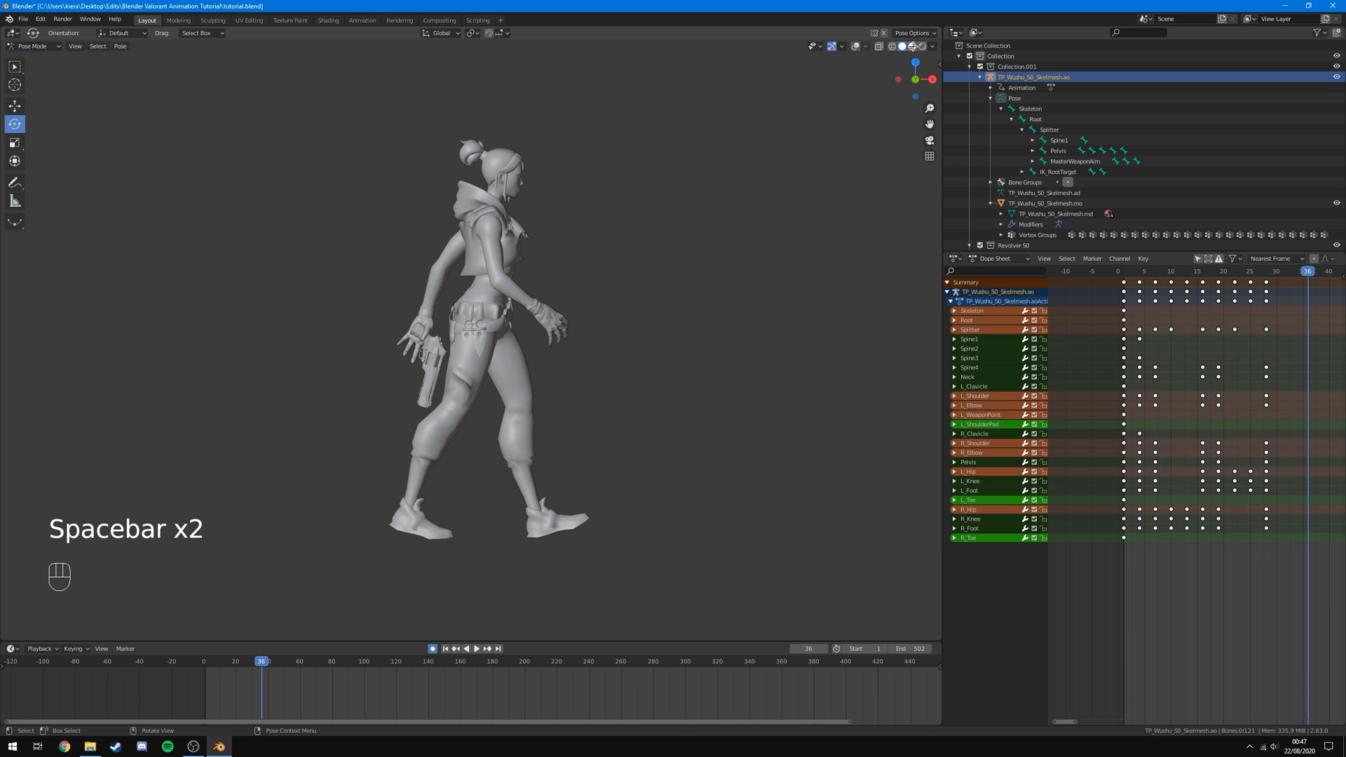
left_click(1125, 273)
key("space")
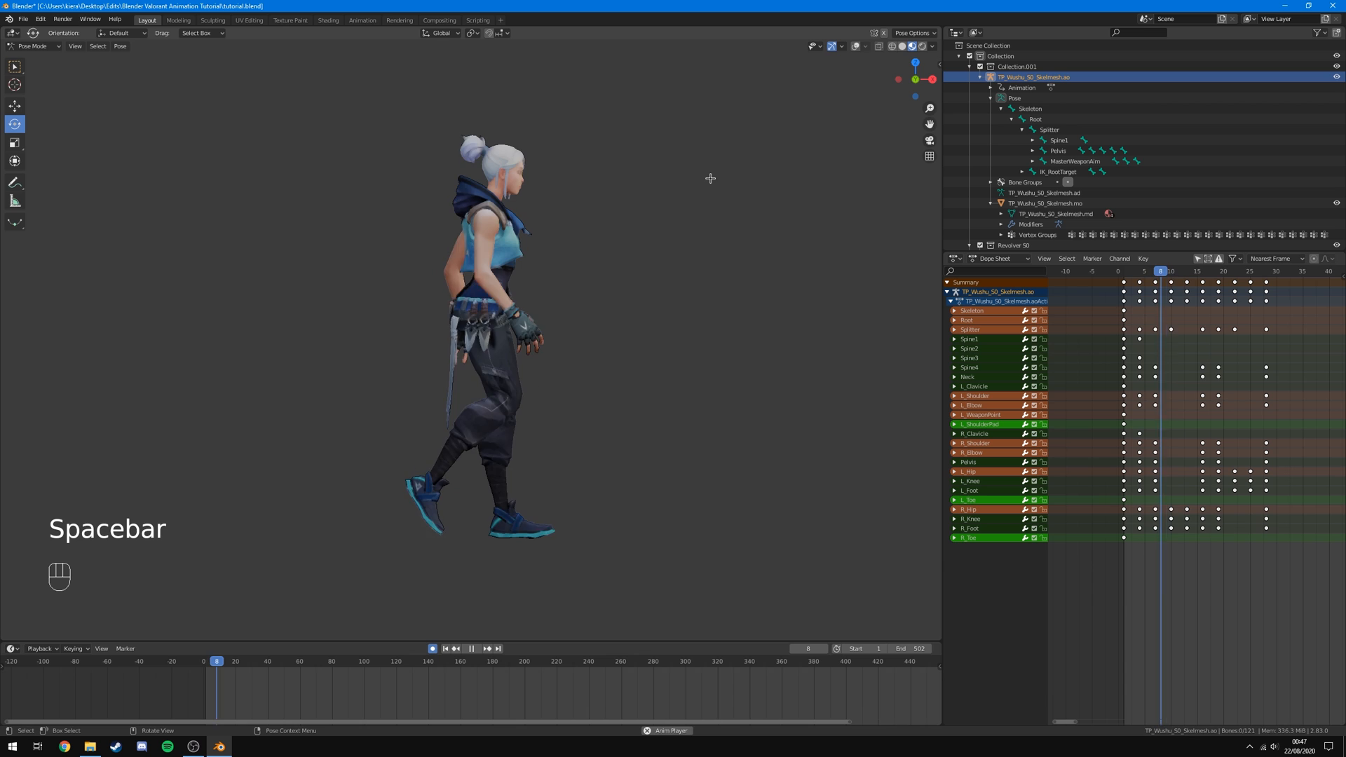
key("space")
Turn the viewport overlays back on and replay the walk from frame 1.
left_click(857, 46)
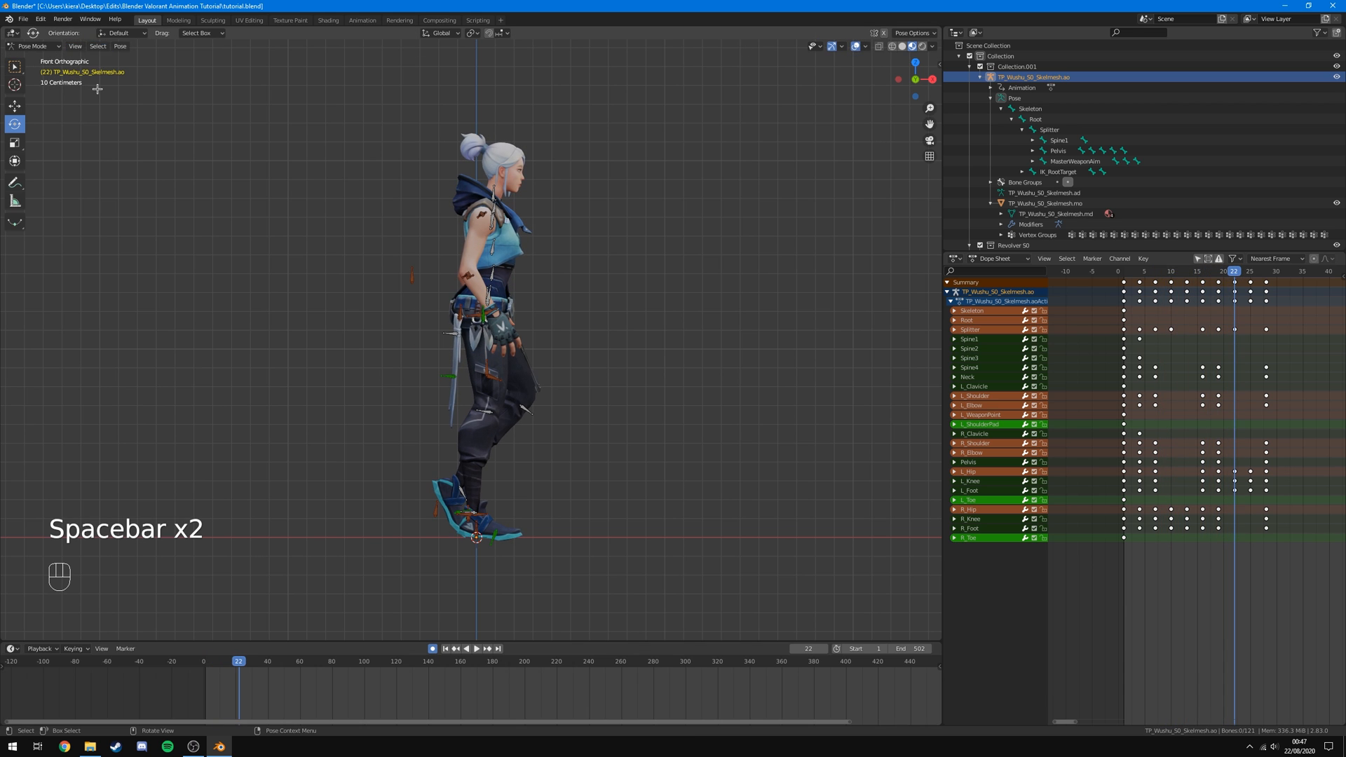
key("space")
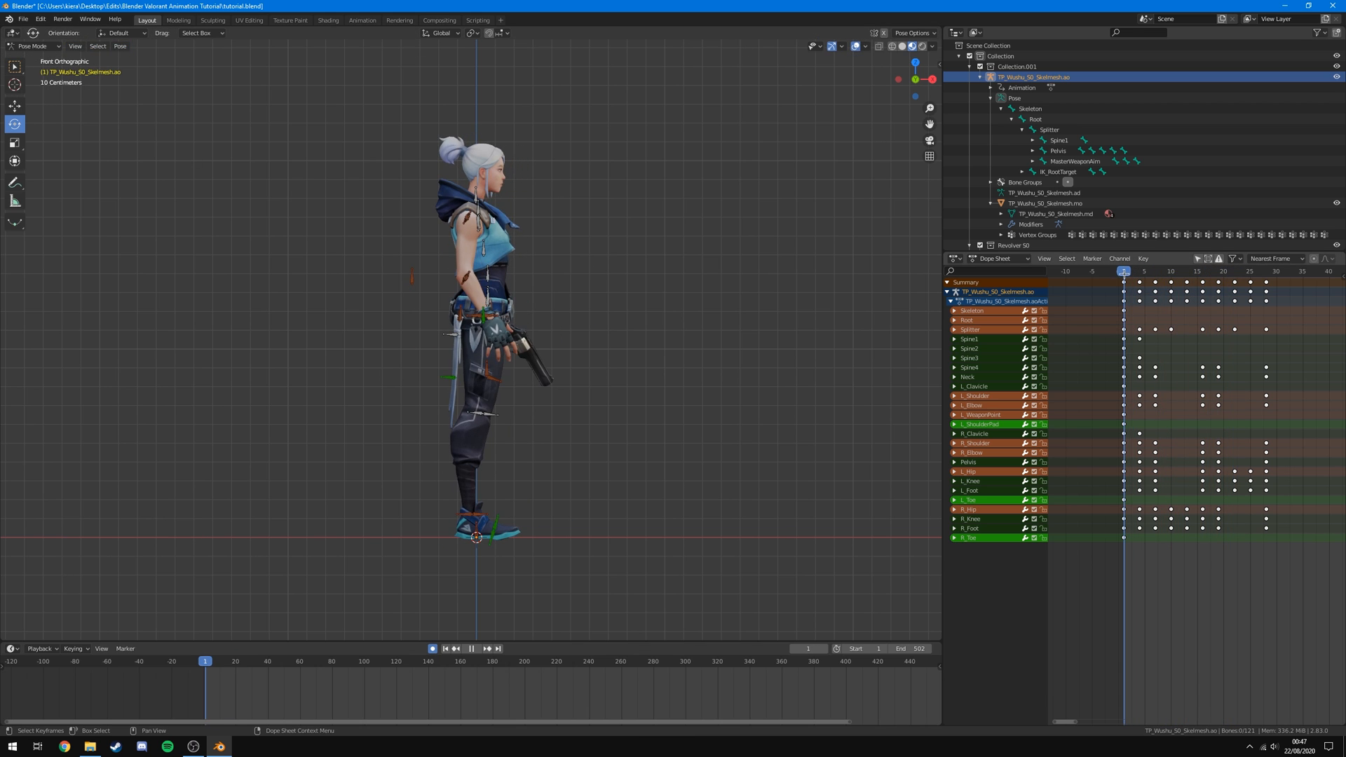
key("space")
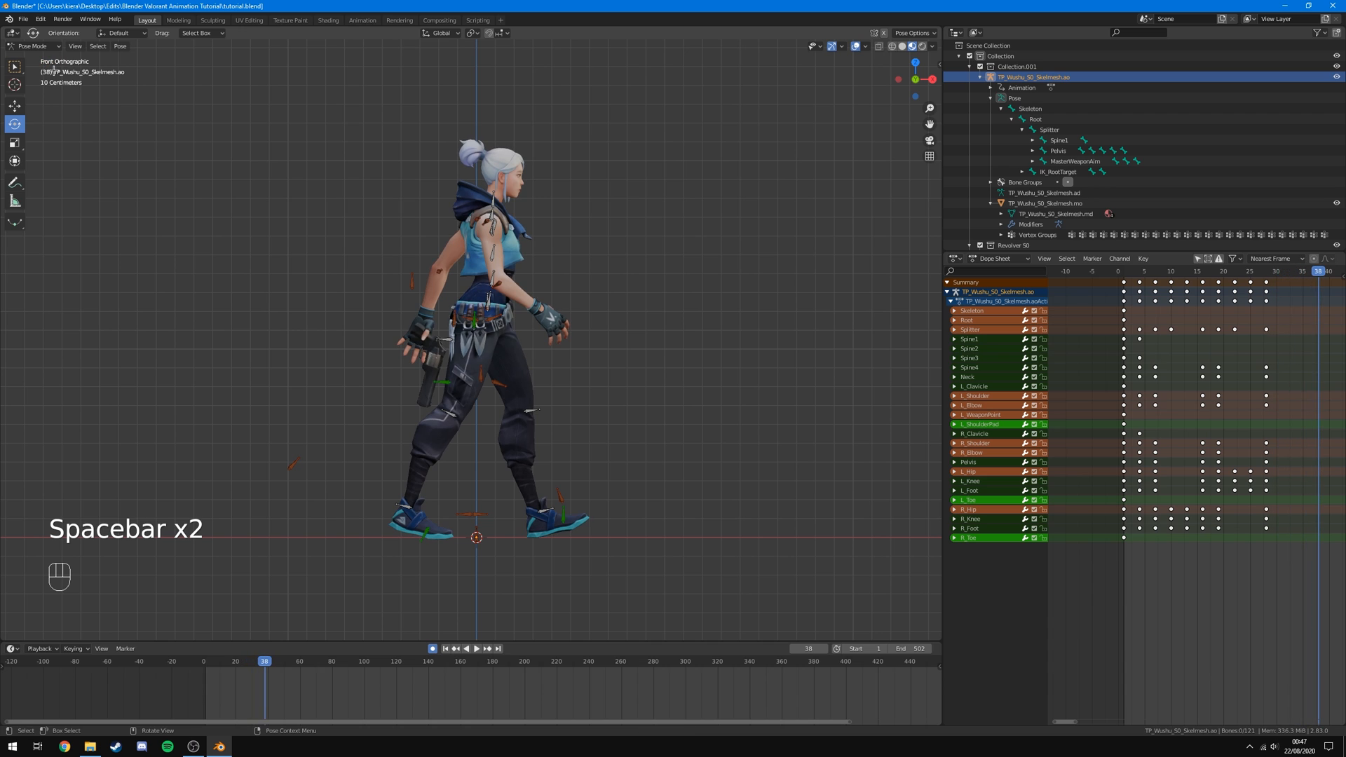
Play the walk from frame 1 while viewing the character from an angled perspective.
left_click(1124, 272)
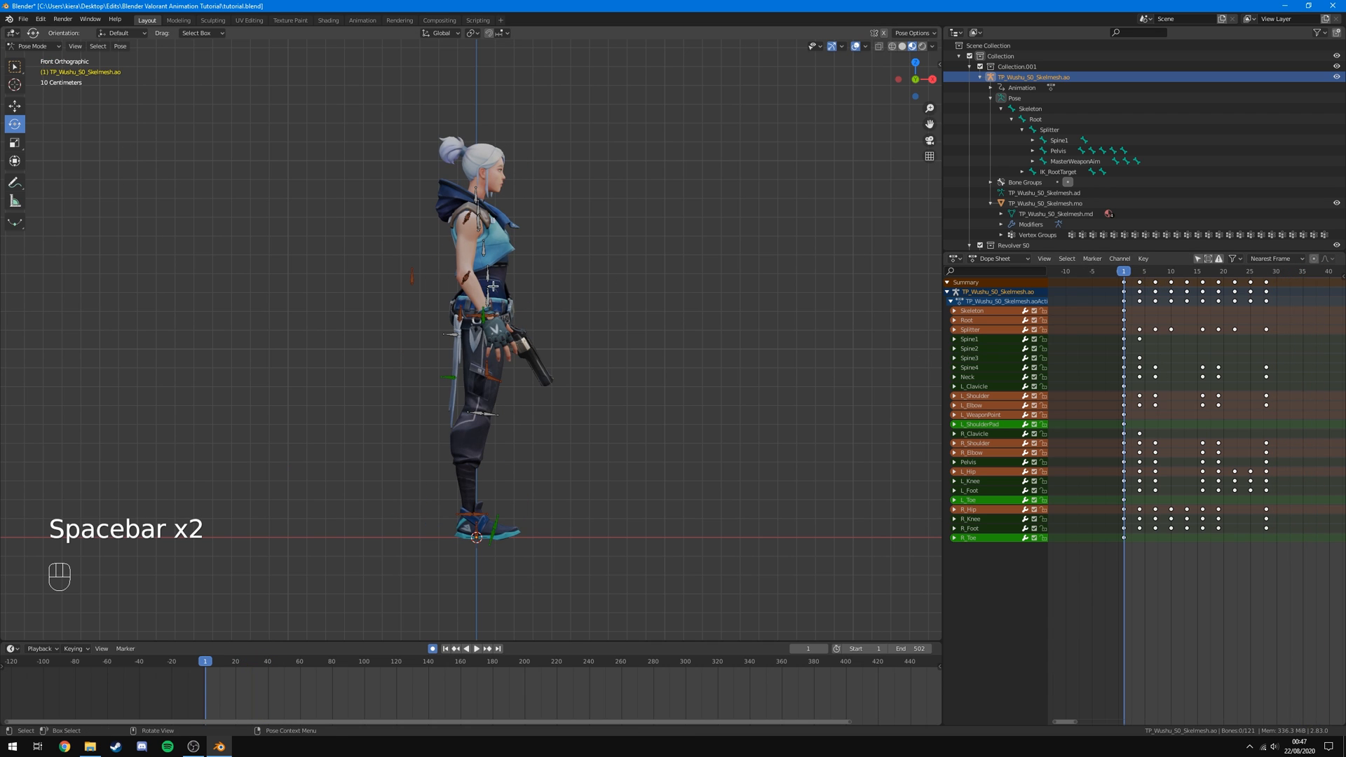
scroll(537, 308, "up", 1)
middle_click_drag(538, 307, 423, 213)
key("space")
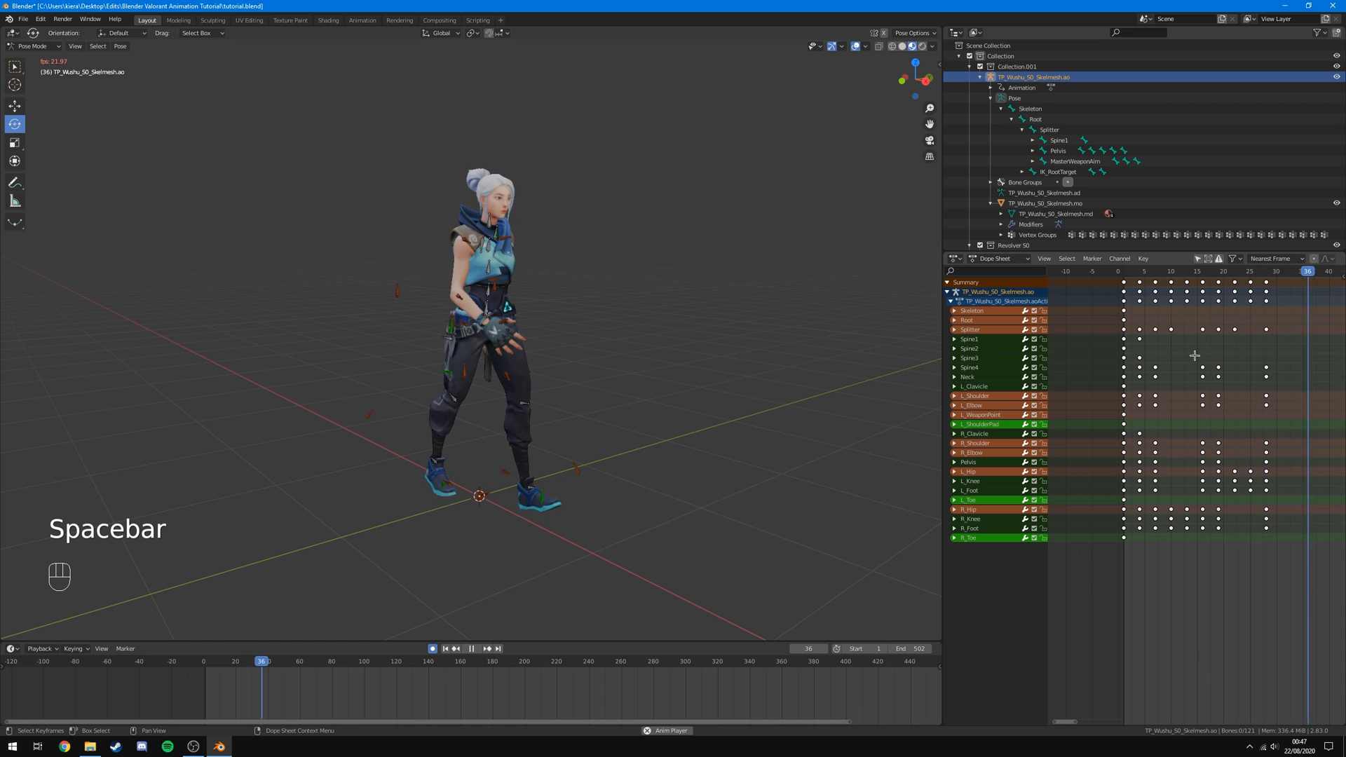
key("space")
Widen the Dope Sheet area and reframe its timeline to leave empty frames beyond the walk keyframes.
left_click_drag(944, 337, 545, 336)
scroll(1186, 441, "down", 3)
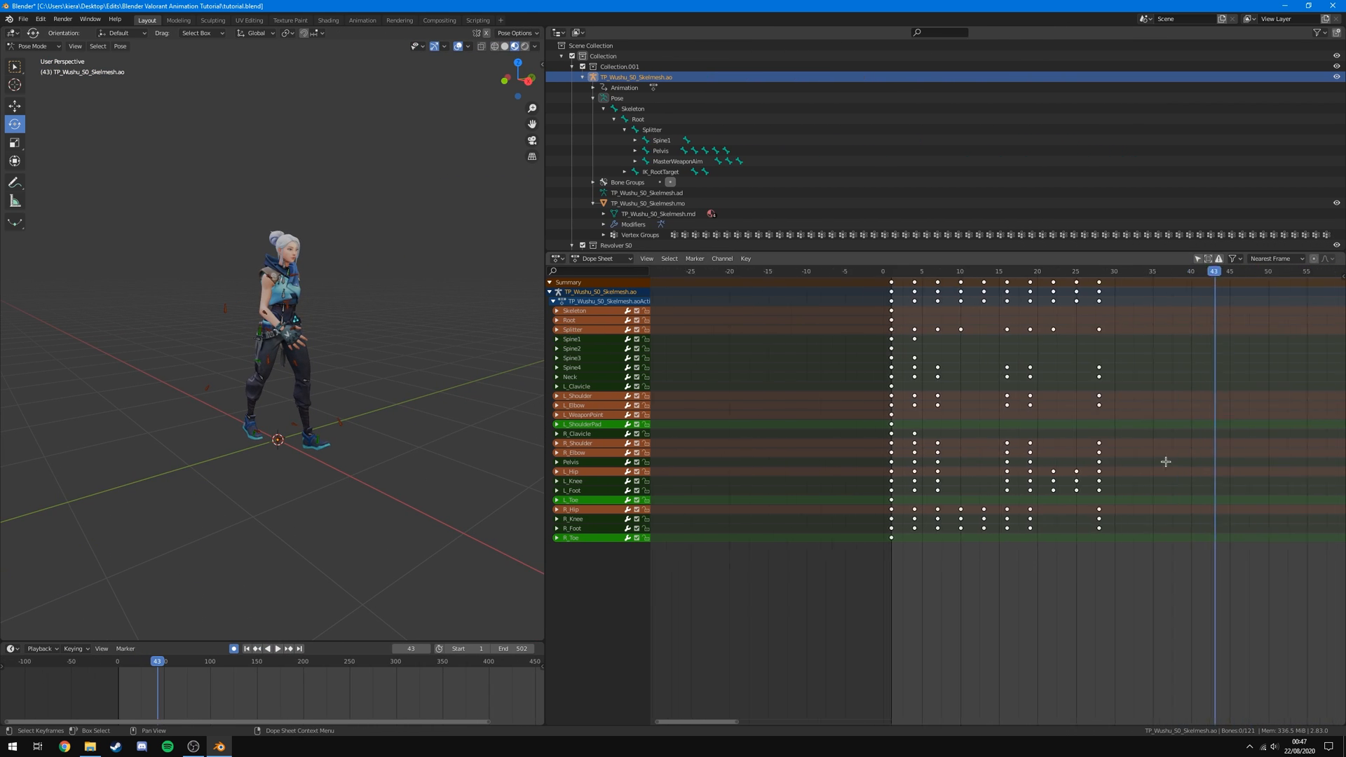
scroll(1149, 467, "down", 1)
scroll(1140, 469, "up", 4)
scroll(1132, 474, "down", 3)
scroll(1124, 469, "up", 1)
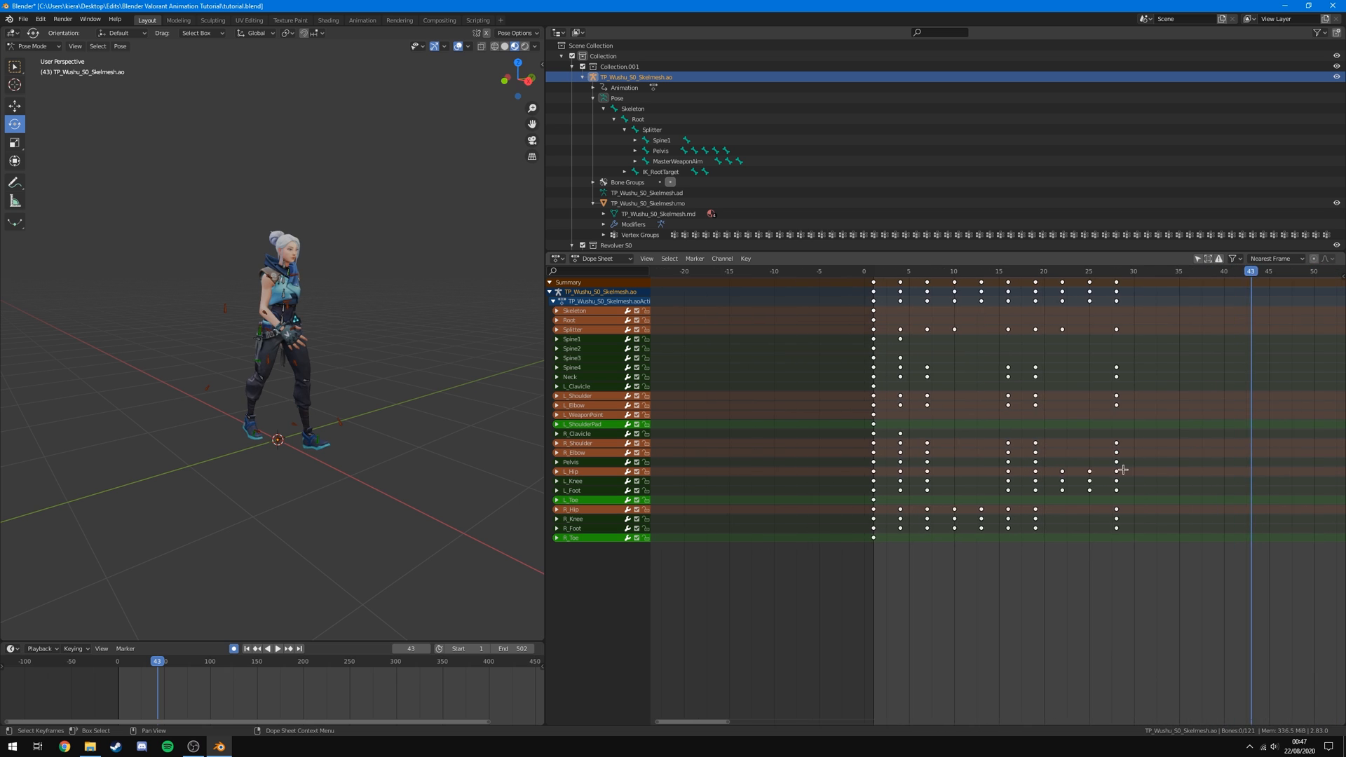
scroll(1121, 467, "down", 2)
middle_click_drag(1191, 382, 926, 421)
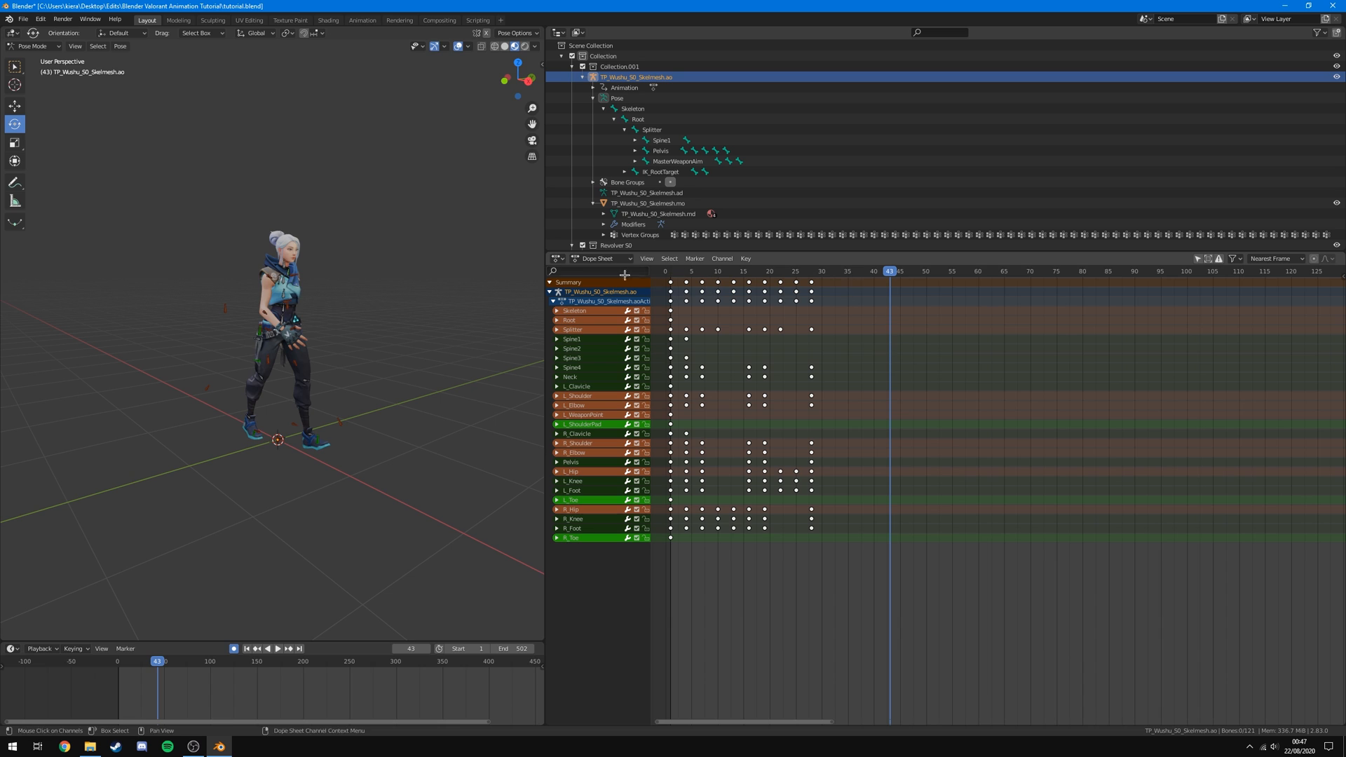
Copy all walk keyframes from frame 4 to frame 28 and paste them at frame 28.
left_click(670, 270)
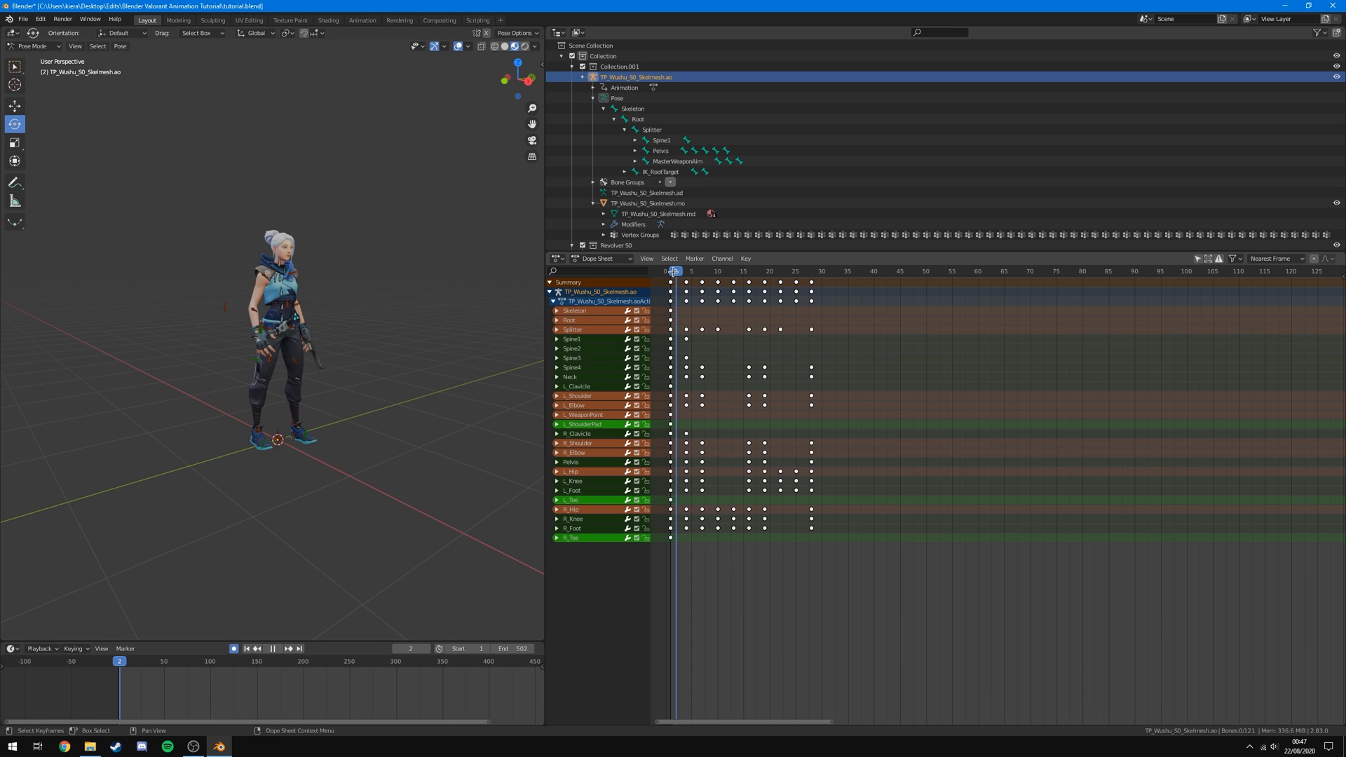
key("space")
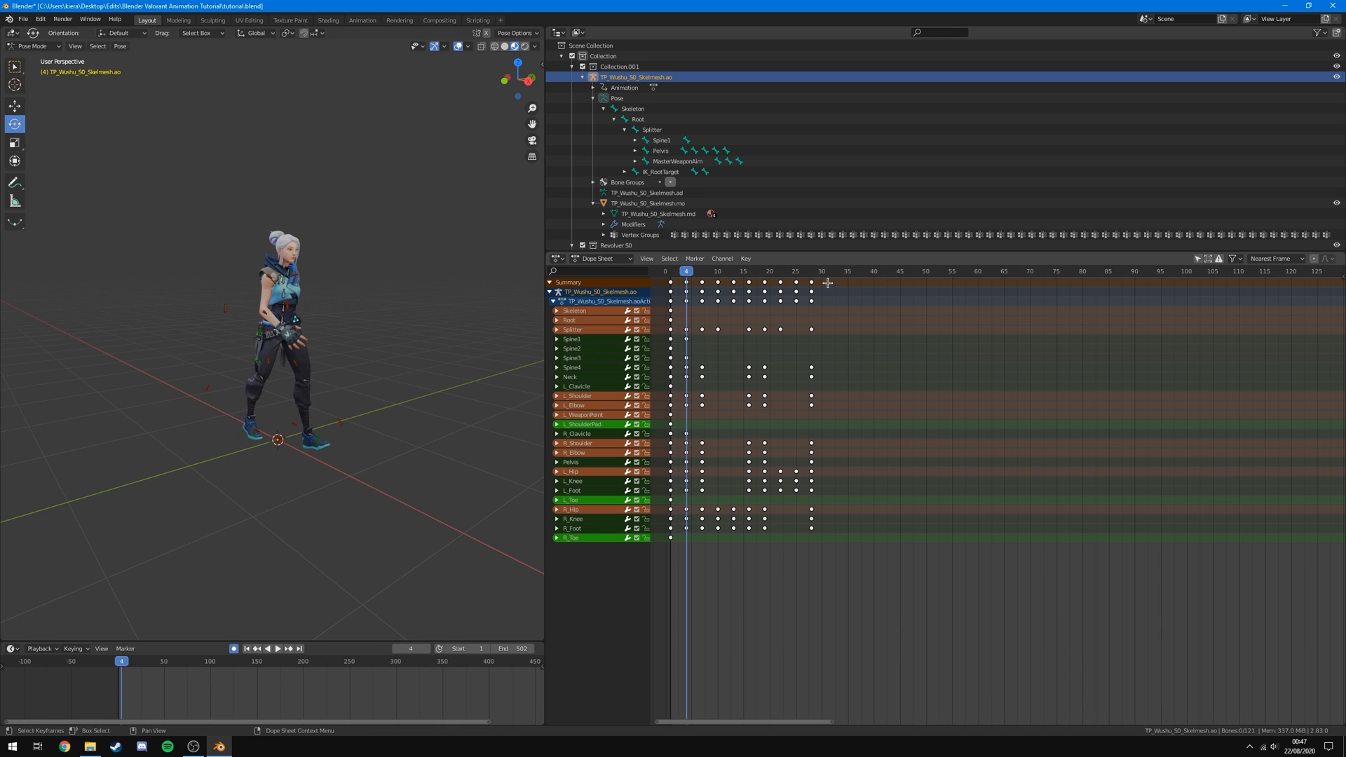
left_click_drag(827, 283, 699, 286)
key("ctrl")
key("ctrl+c")
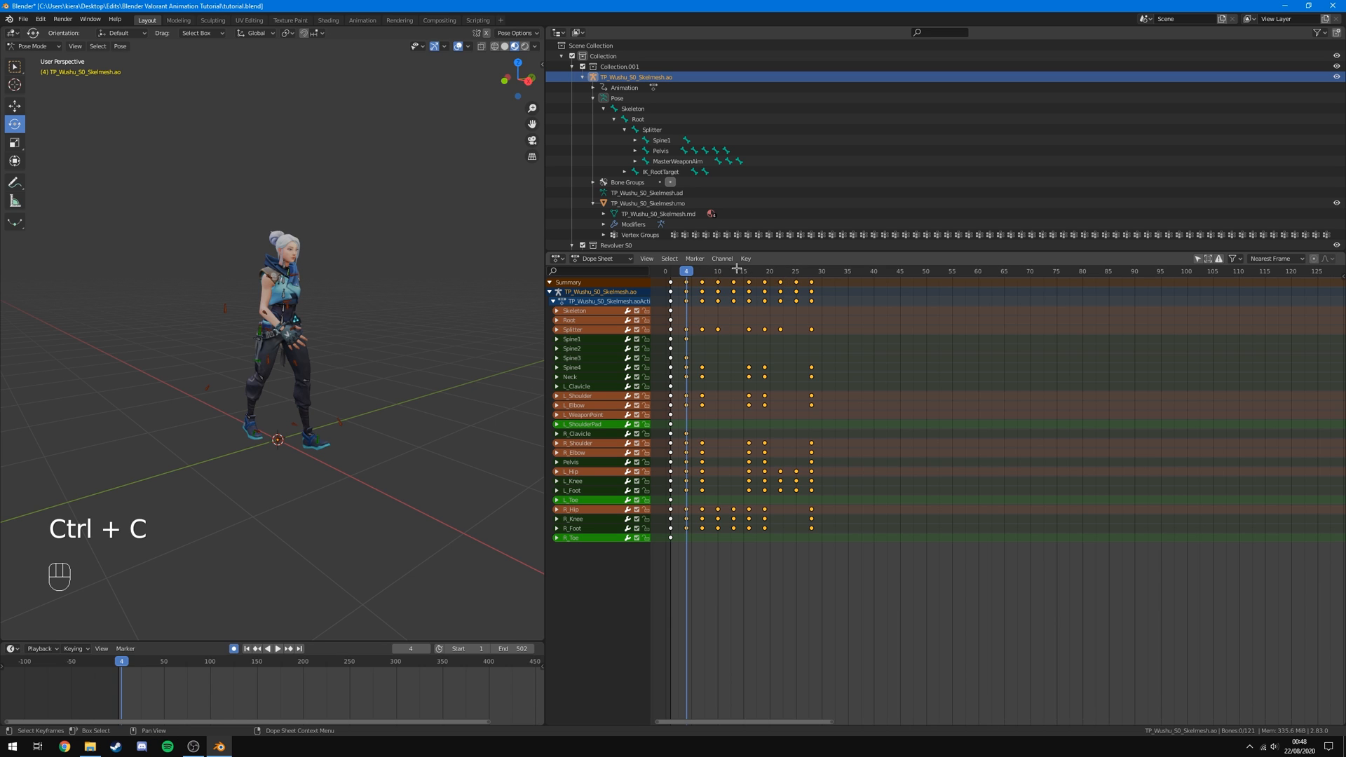
left_click_drag(738, 269, 694, 272)
key("ctrl")
key("ctrl+v")
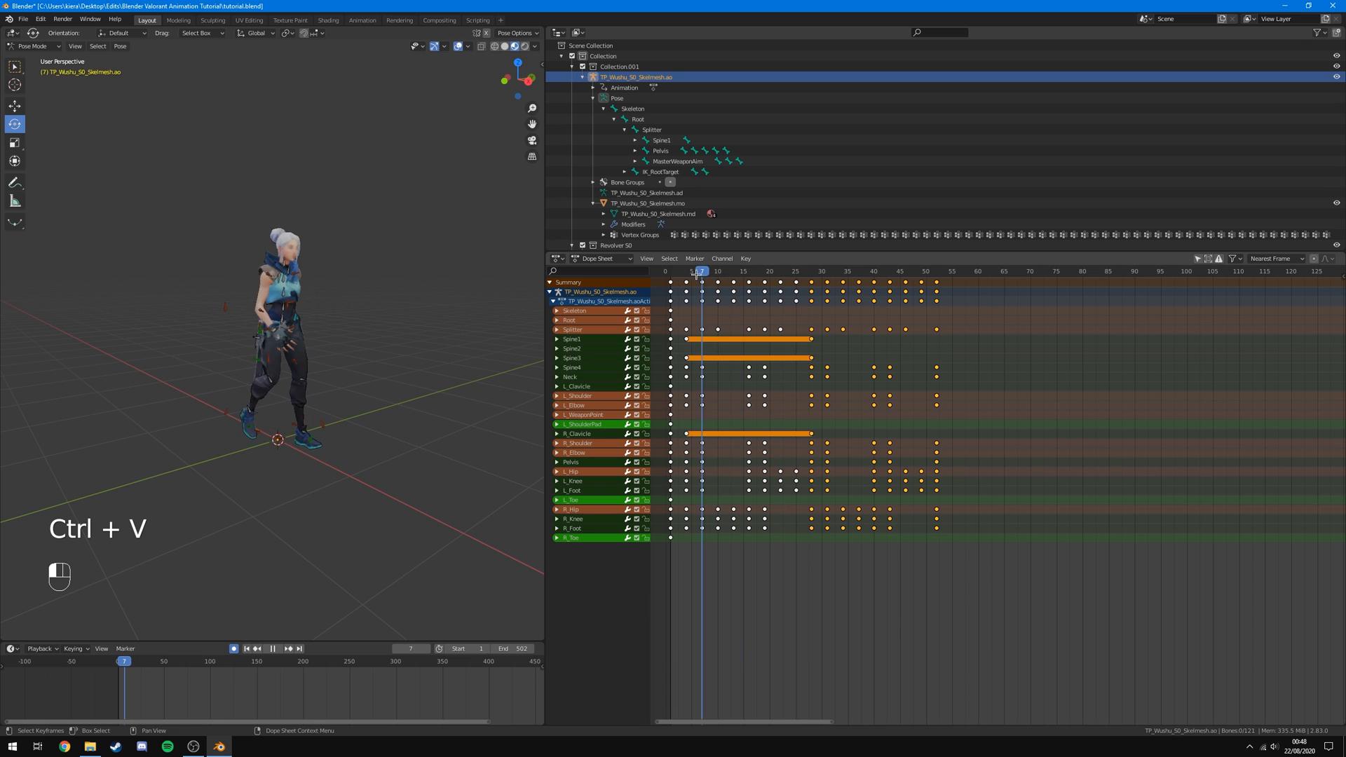
Play the duplicated walk from frame 7 and undo the paste at frame 28.
key("space")
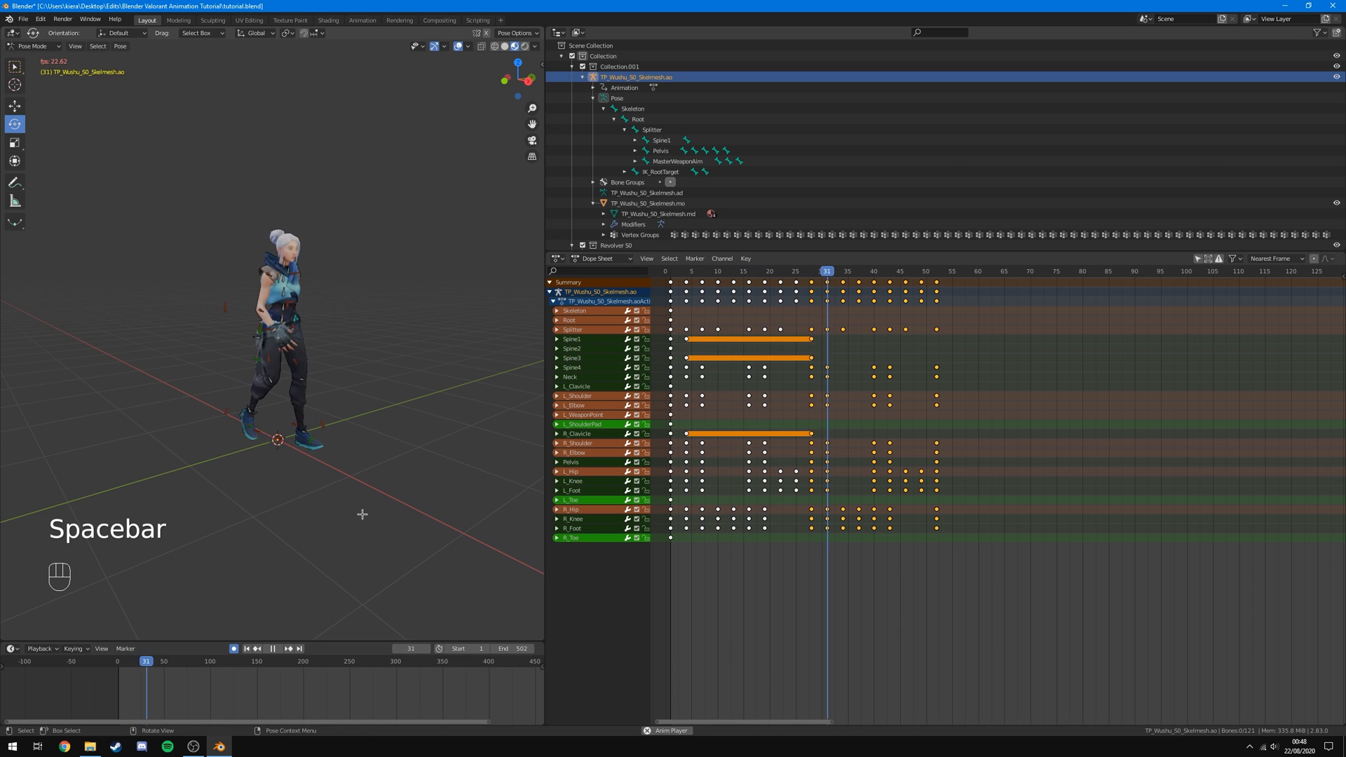
key("space")
key("ctrl+z")
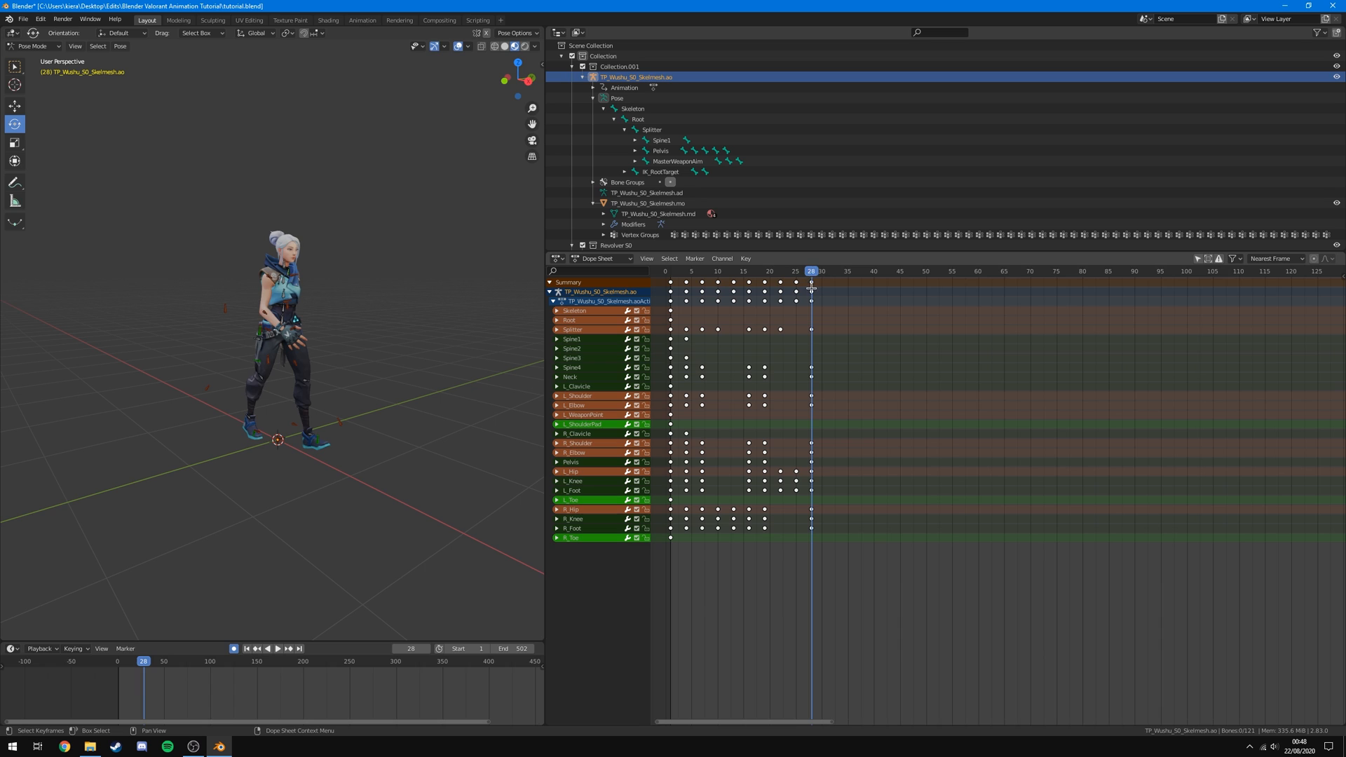
Replay the walk from frame 4 and try pasting the copied keyframes at frame 31.
left_click(687, 272)
key("space")
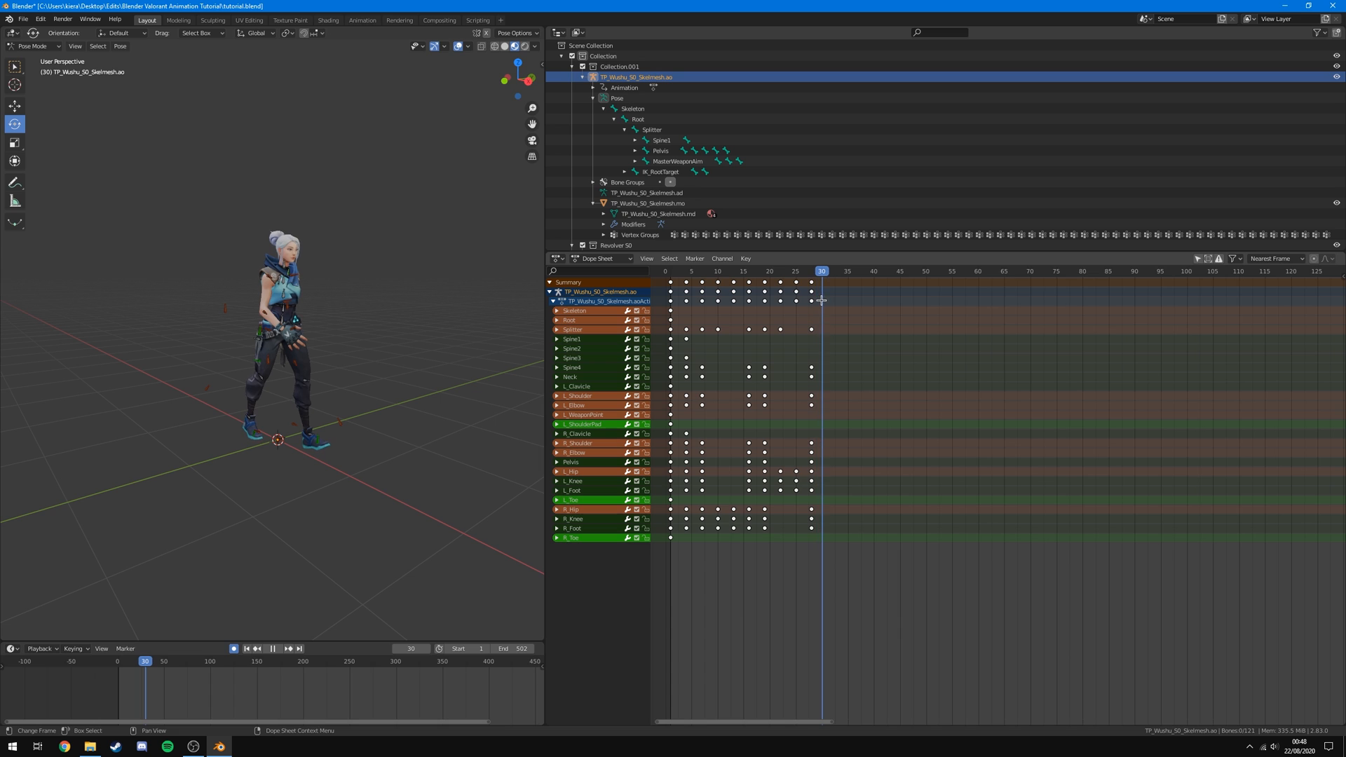
key("space")
key("ctrl+v")
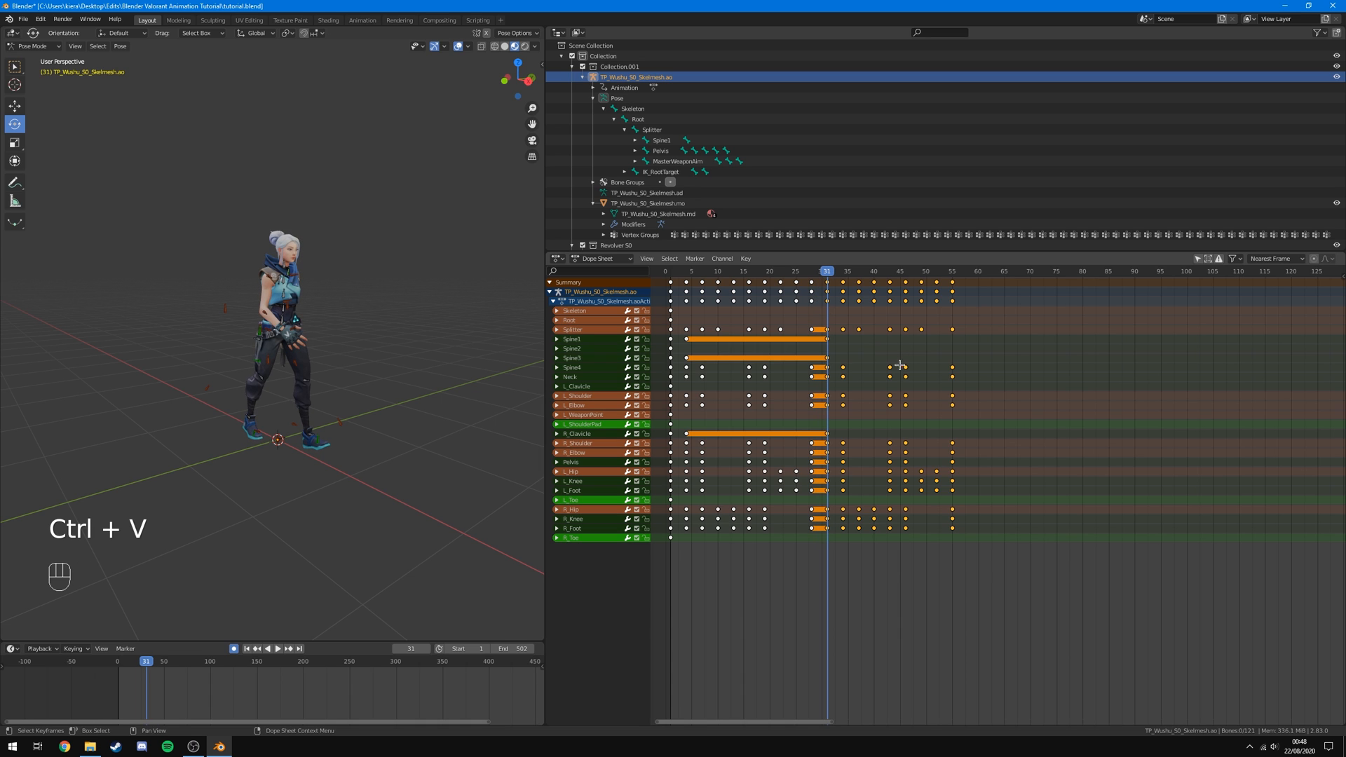
Play the walk across the join between the cycles and undo the paste at frame 31.
left_click(761, 272)
key("space")
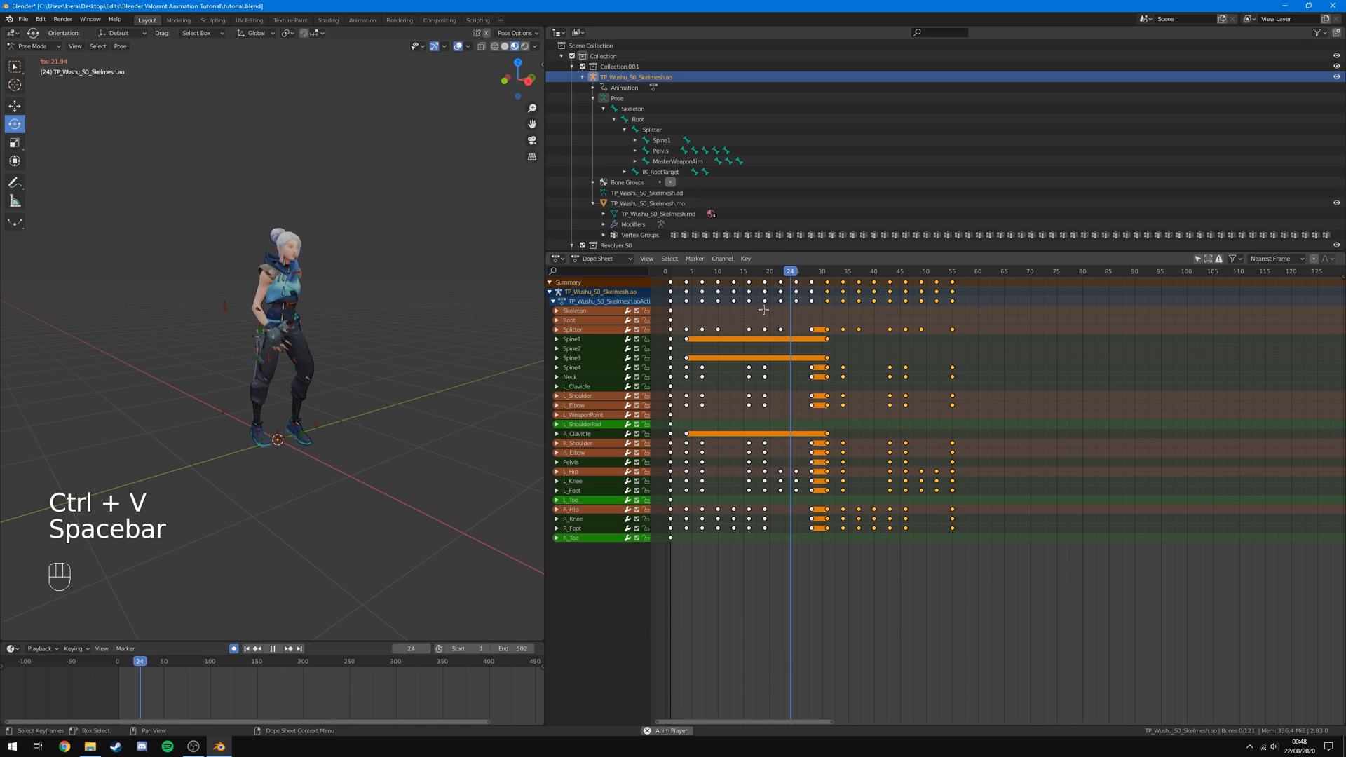
key("space")
key("ctrl+z")
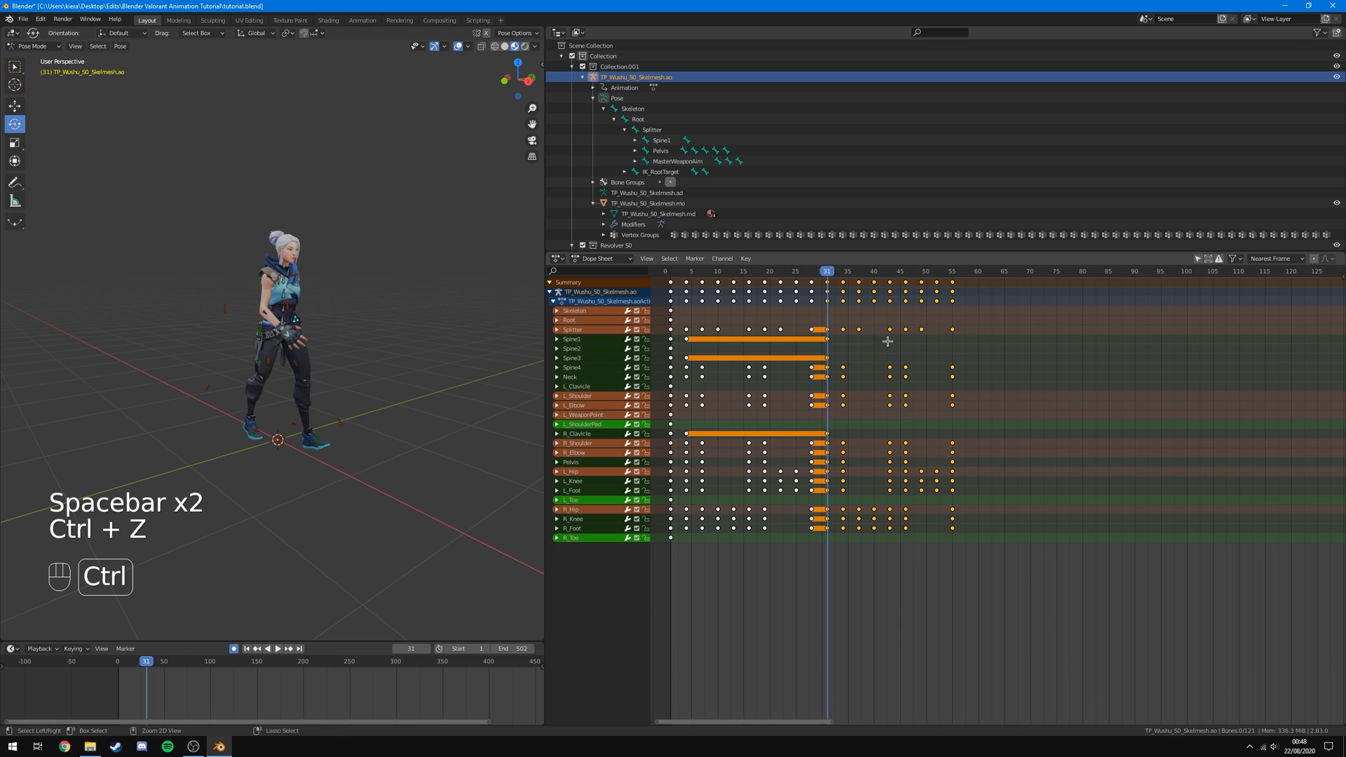
key("ctrl+z")
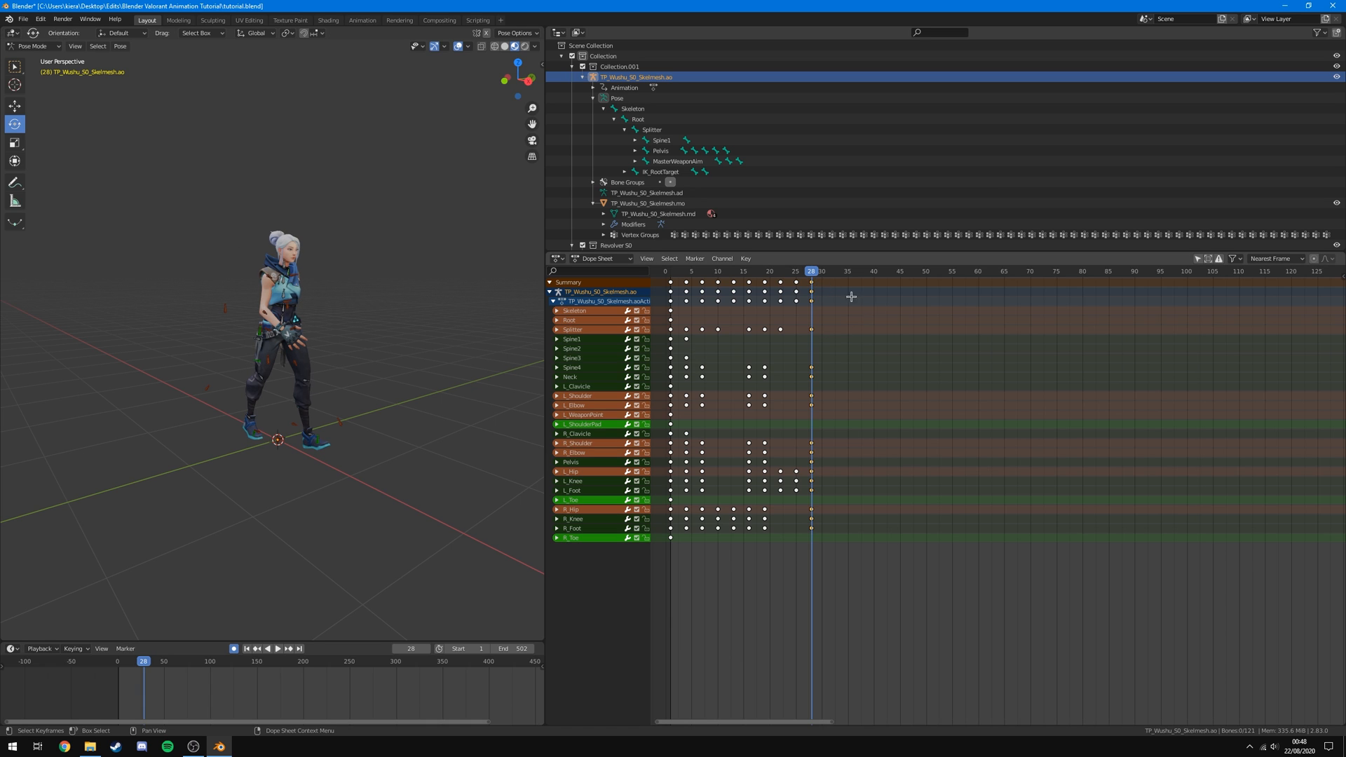
Delete the walk's last column of keyframes at frame 28.
key("Delete")
left_click(885, 336)
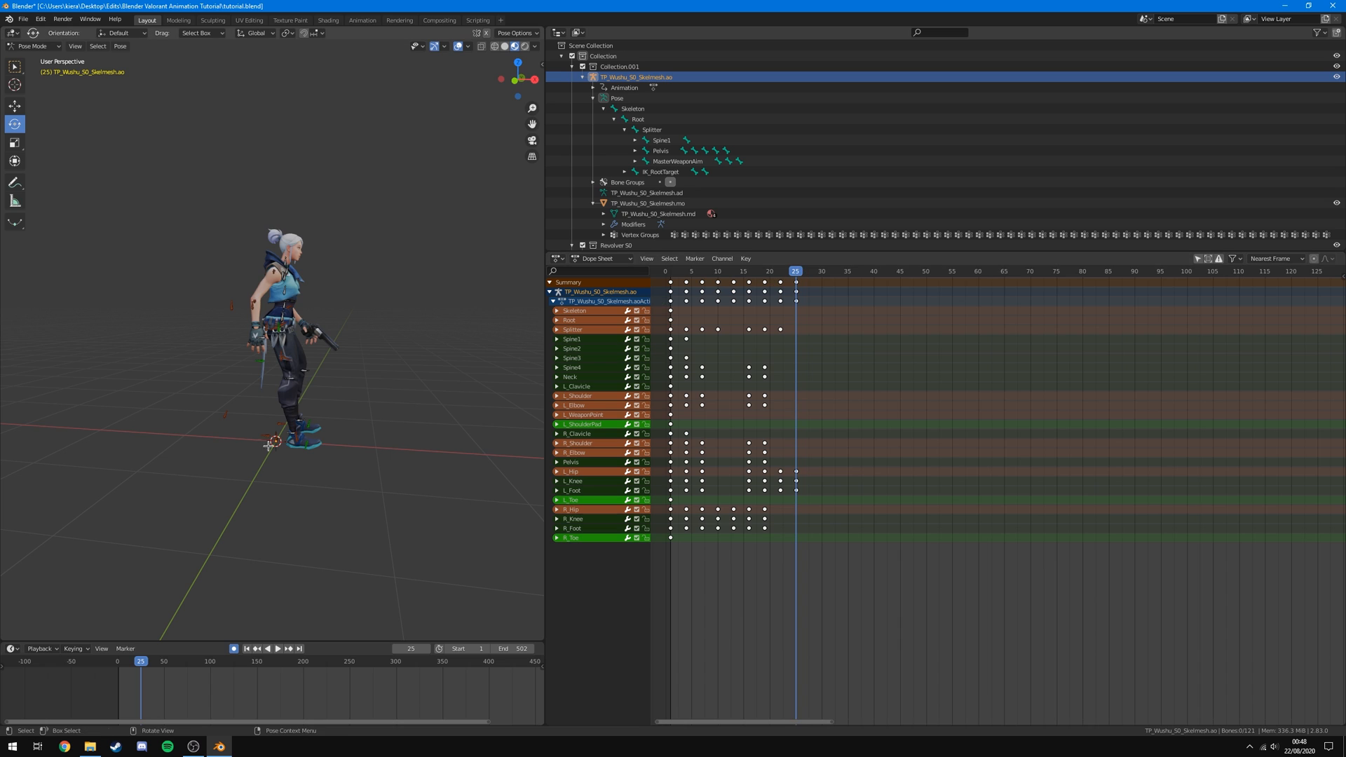
key("ctrl+shift+z")
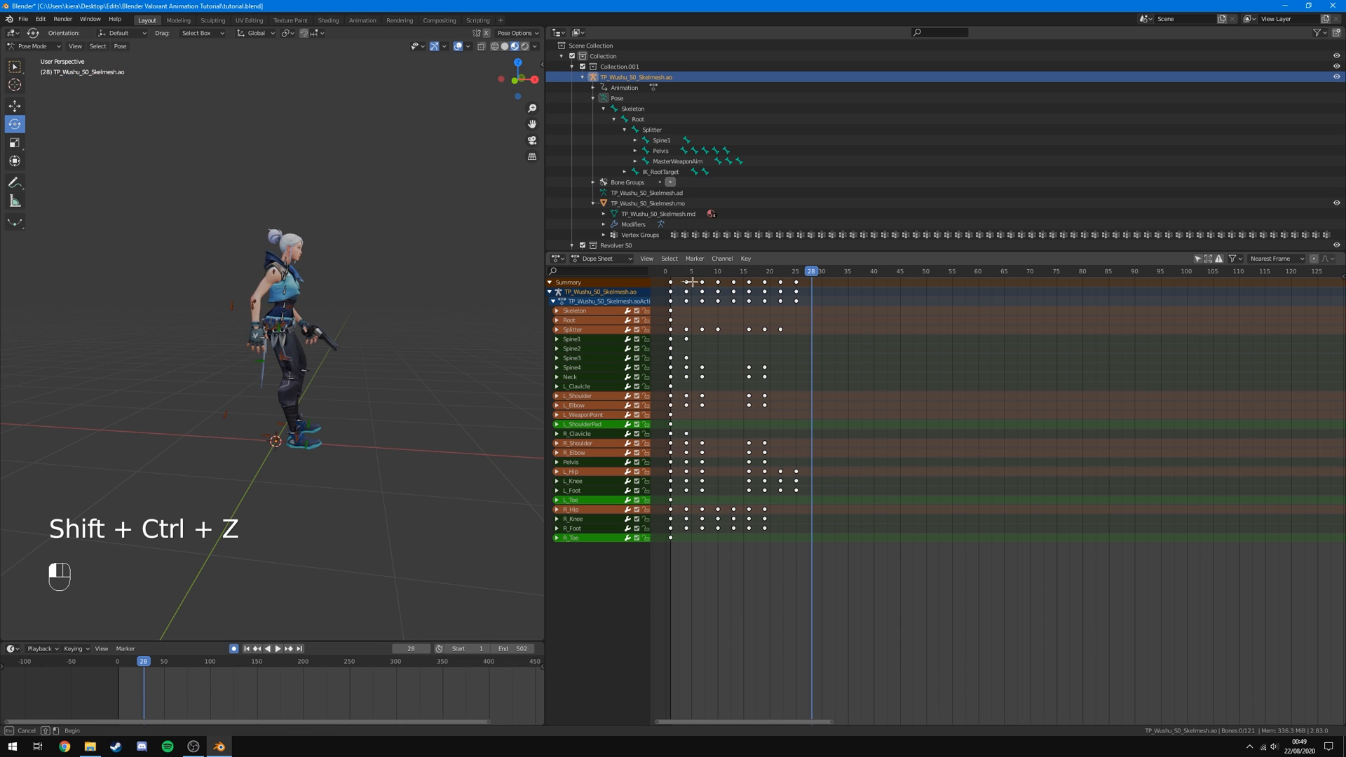
Copy the walk keyframes from frame 4 to frame 25 and paste them at frames 28 and 52.
key("ctrl+c")
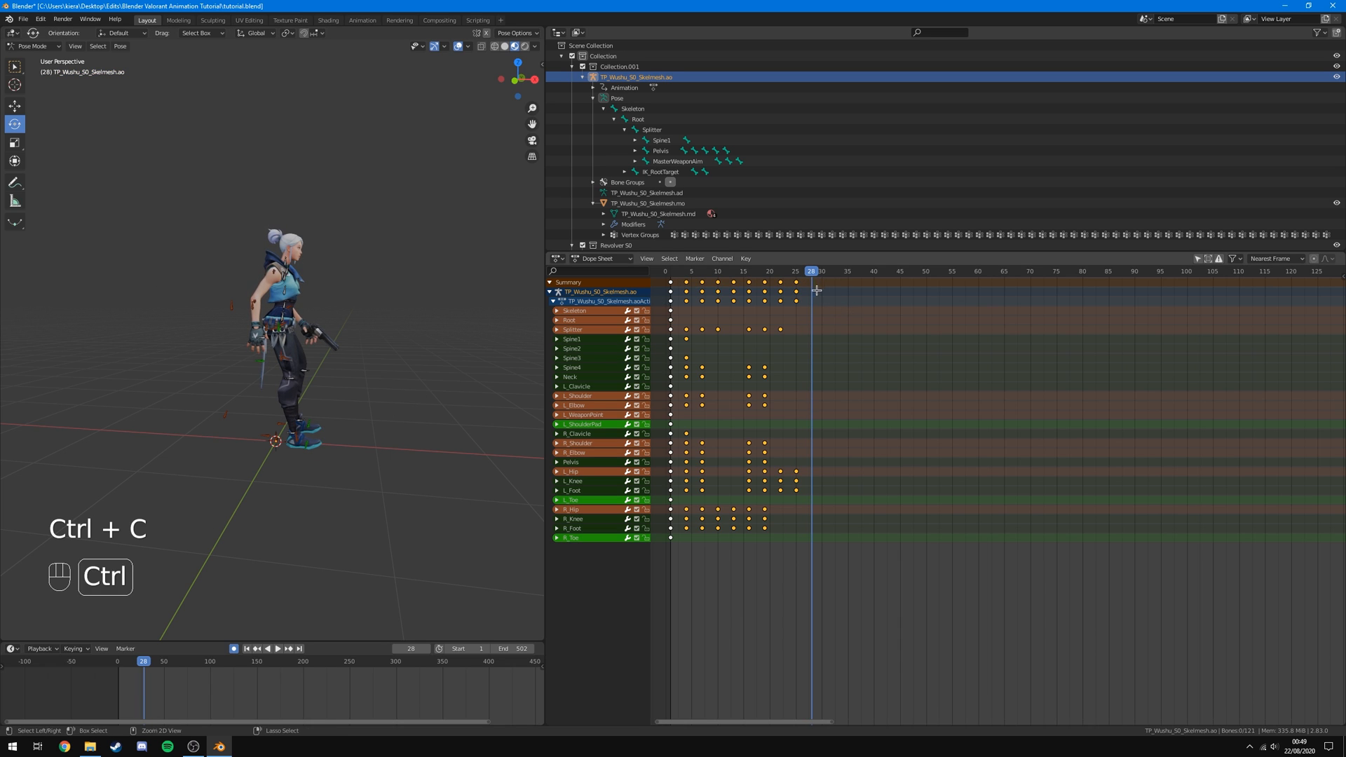
mouse_move(810, 272)
left_mouse_down()
mouse_move(796, 272)
mouse_move(812, 272)
left_mouse_up()
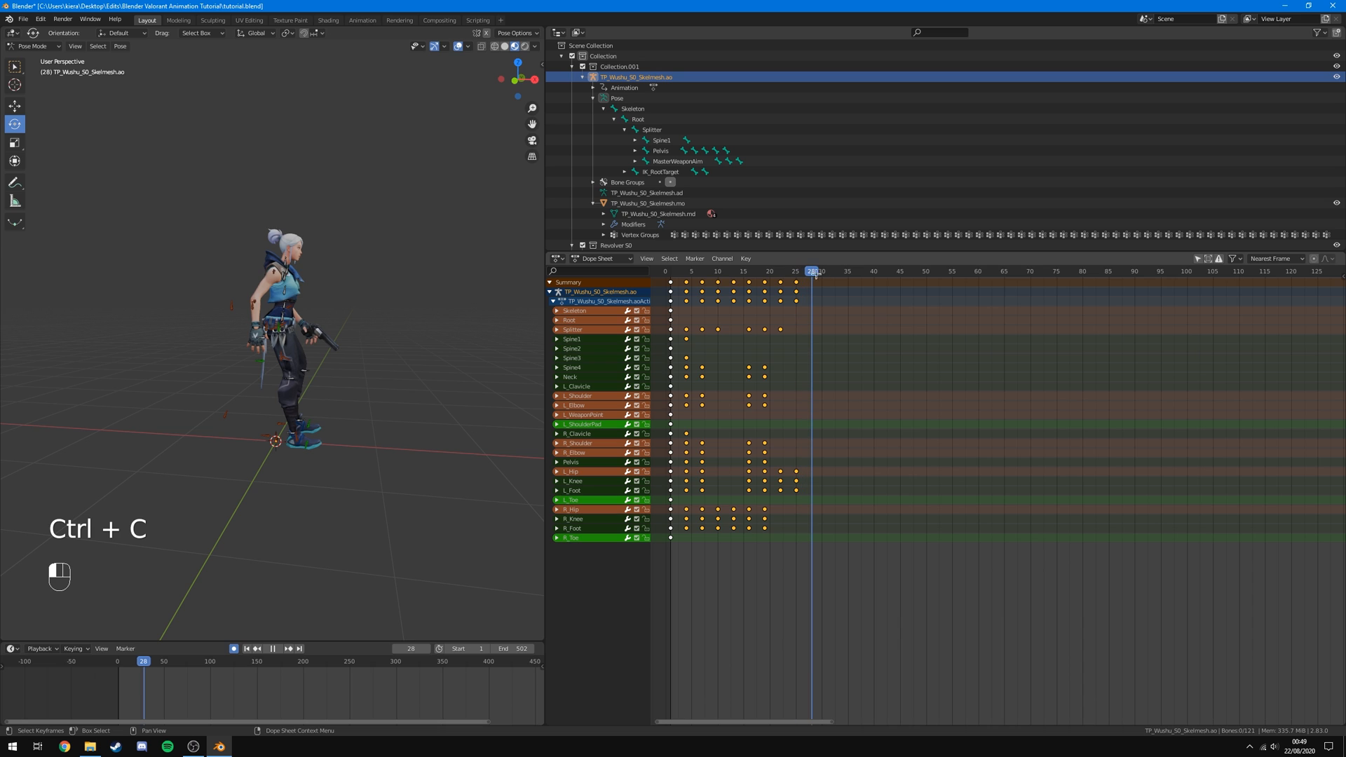
key("ctrl+v")
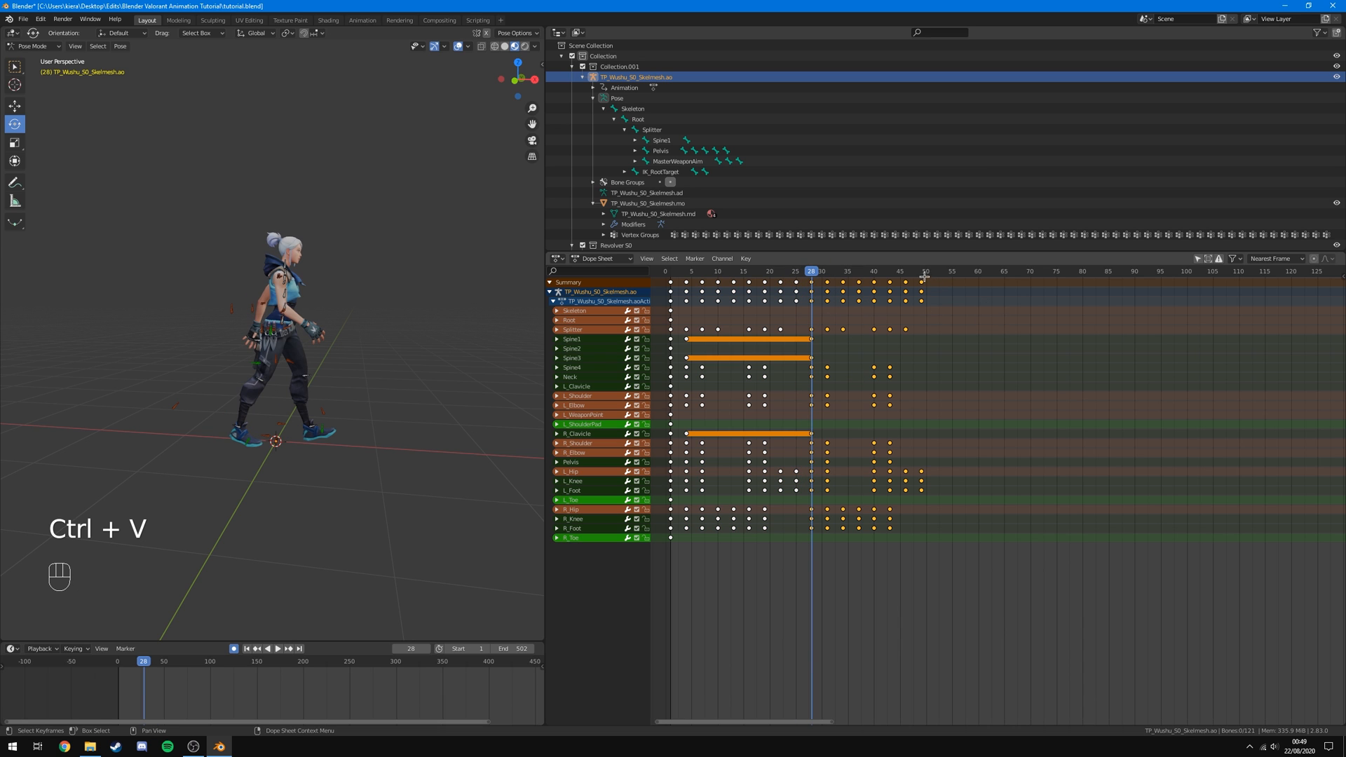
left_click_drag(924, 277, 671, 293)
key("ctrl+v")
Play the repeated walk, and undo the pastes and the deletion of the frame 28 keyframes.
key("space")
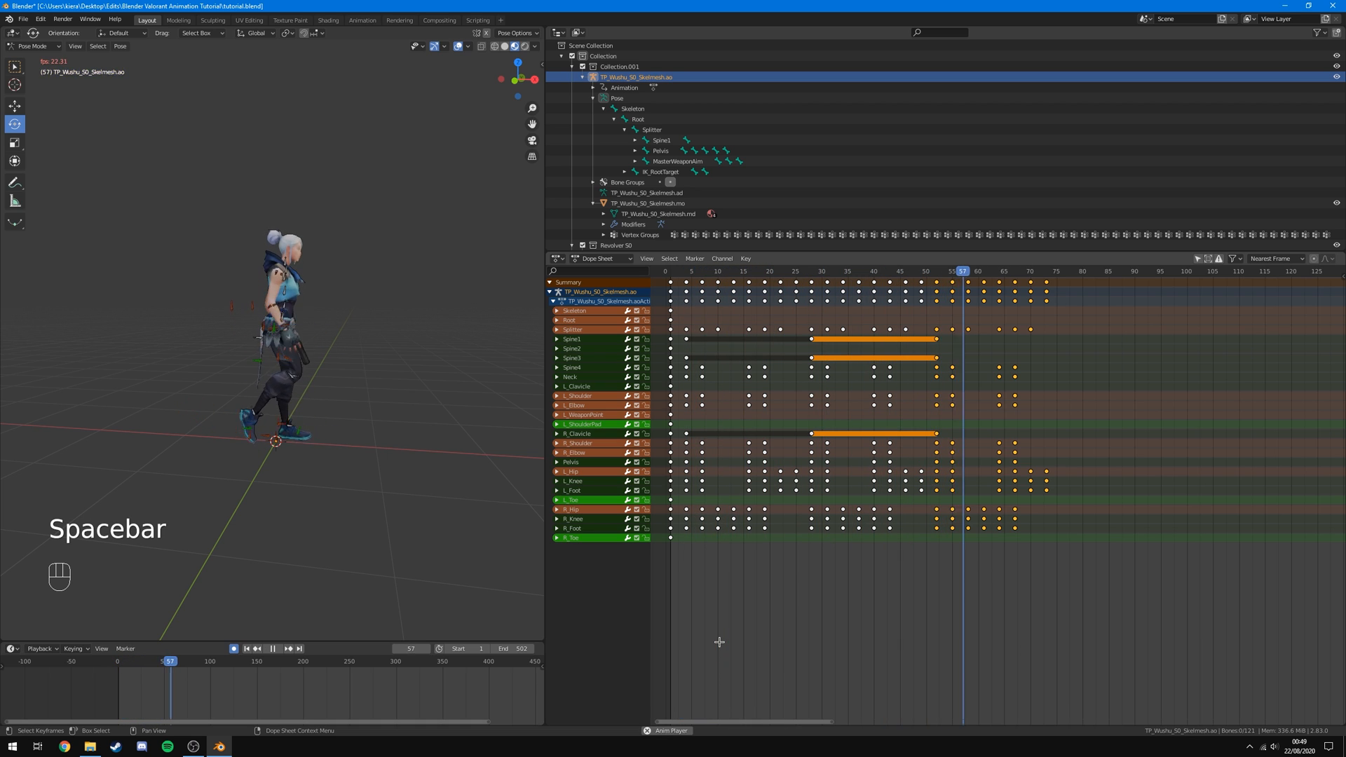
key("space")
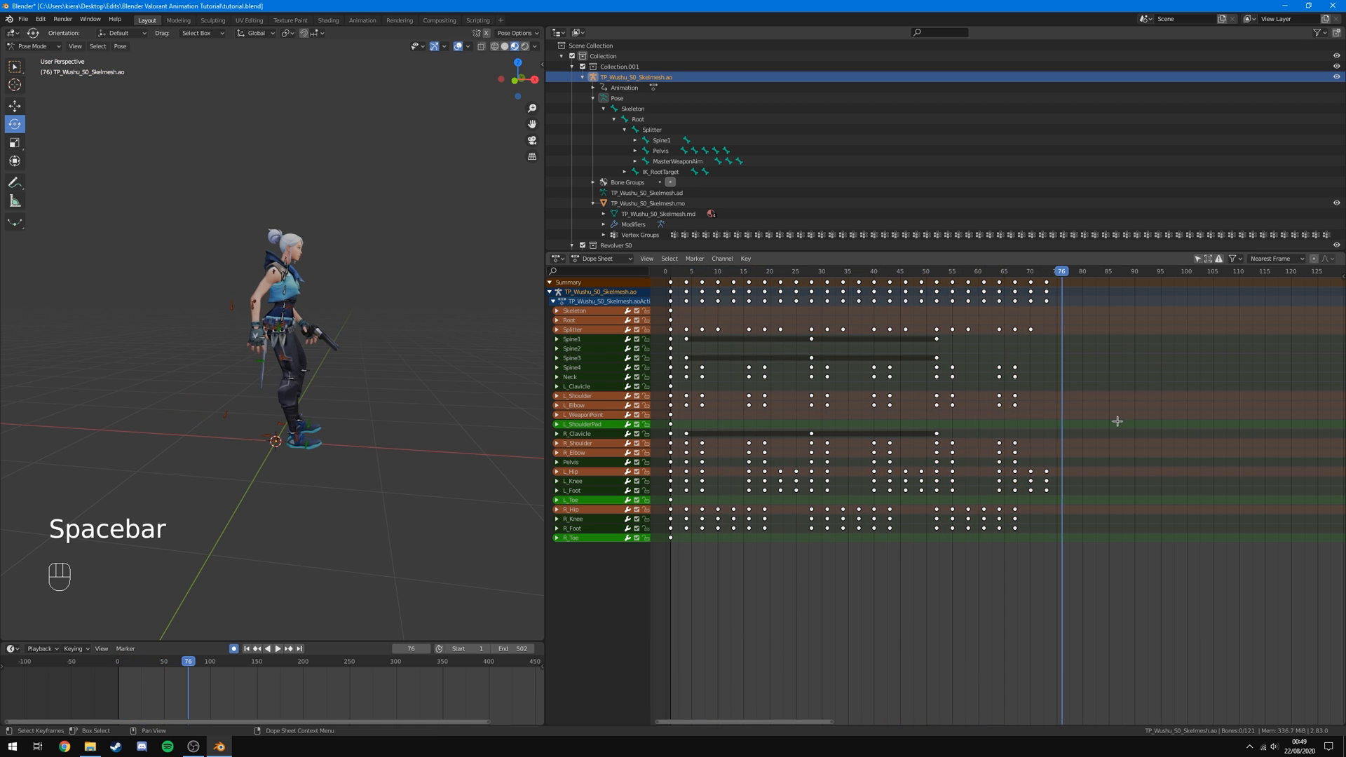
key("ctrl+z")
key("ctrl+z")
key("ctrl+z")
key("ctrl+z")
key("ctrl+z")
key("ctrl+z")
key("ctrl+z")
key("ctrl+z")
key("ctrl+z")
key("ctrl+z")
key("ctrl+z")
key("ctrl+z")
key("ctrl+z")
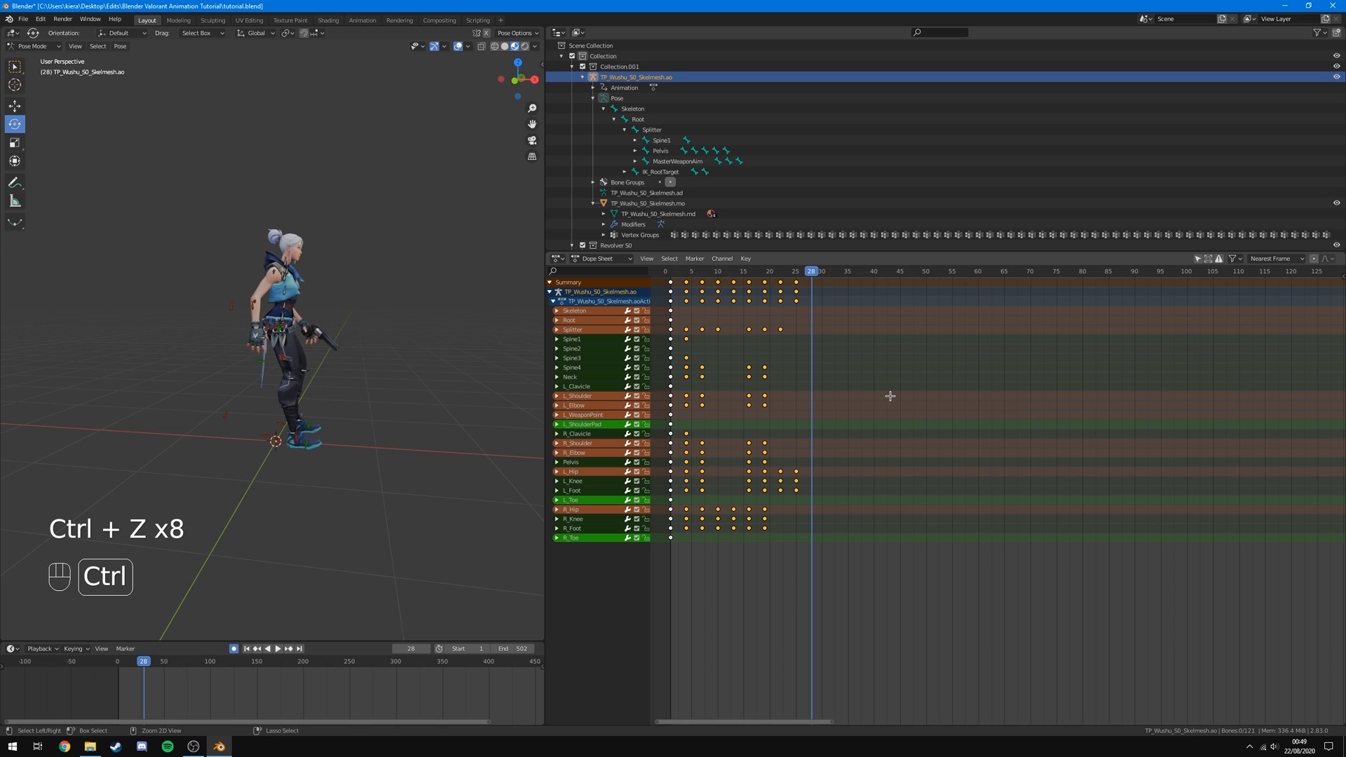
Copy the walk keyframes from frame 4 to frame 28 and paste them at frames 28, 52 and 76.
left_click_drag(812, 272, 680, 290)
key("ctrl+c")
key("ctrl+v")
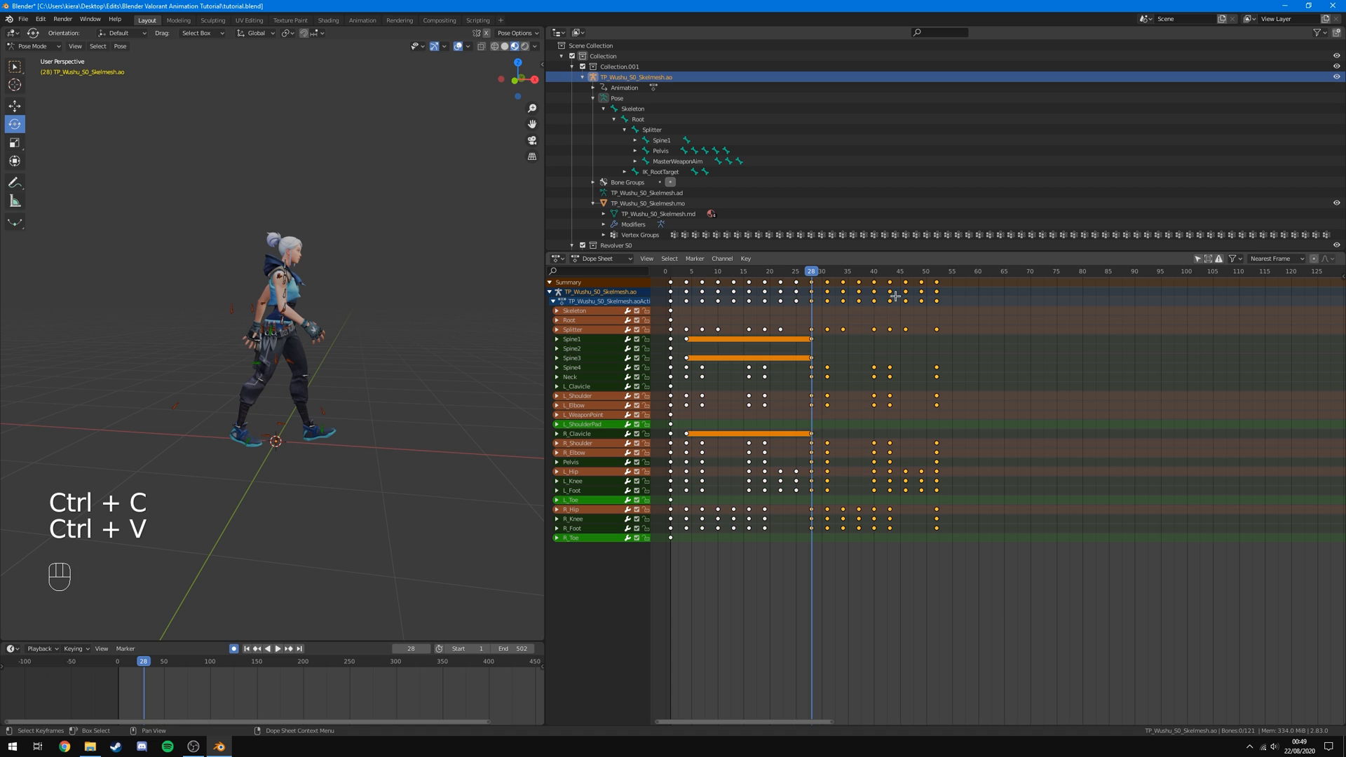
left_click(941, 278)
key("ctrl+v")
left_click(1063, 274)
key("ctrl+v")
Play the repeated walk cycles from frame 4 and replay them to check how the loops join.
left_click(687, 272)
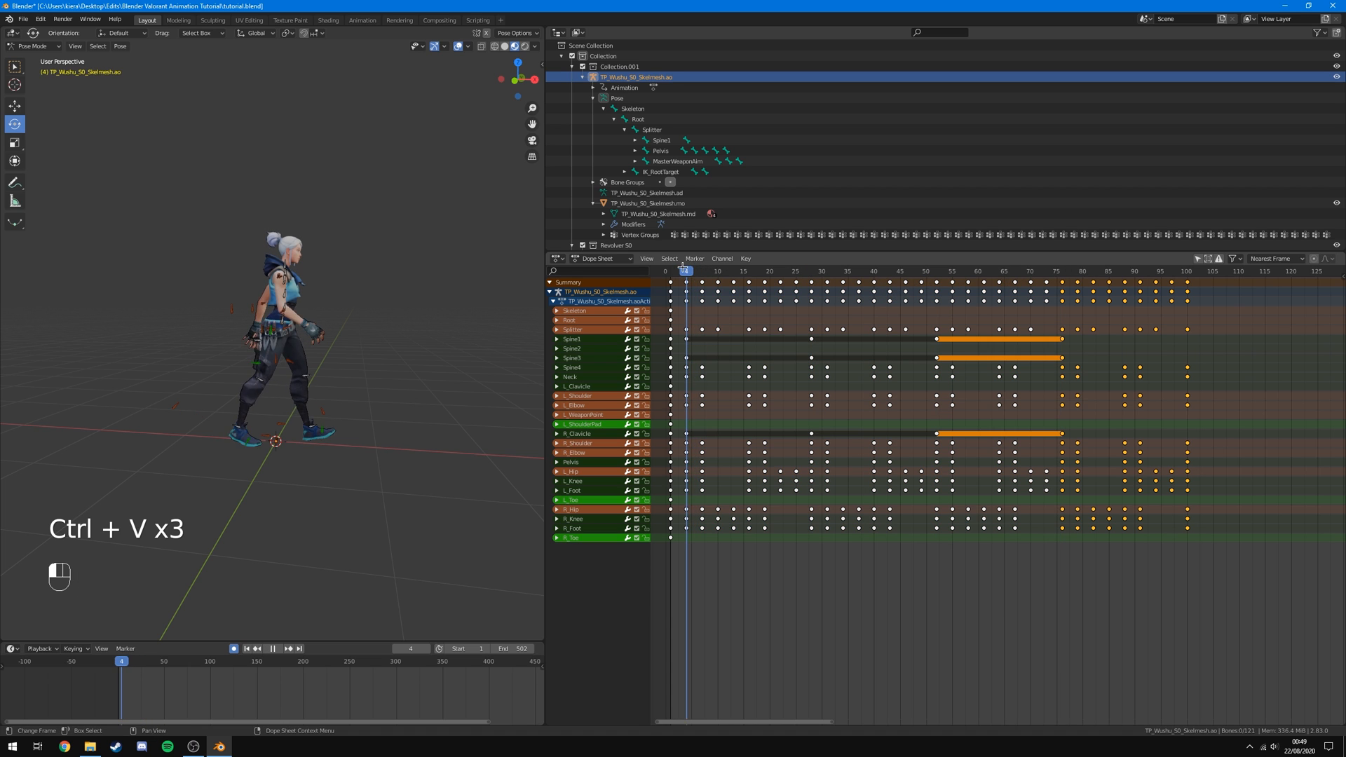
key("space")
left_click(781, 617)
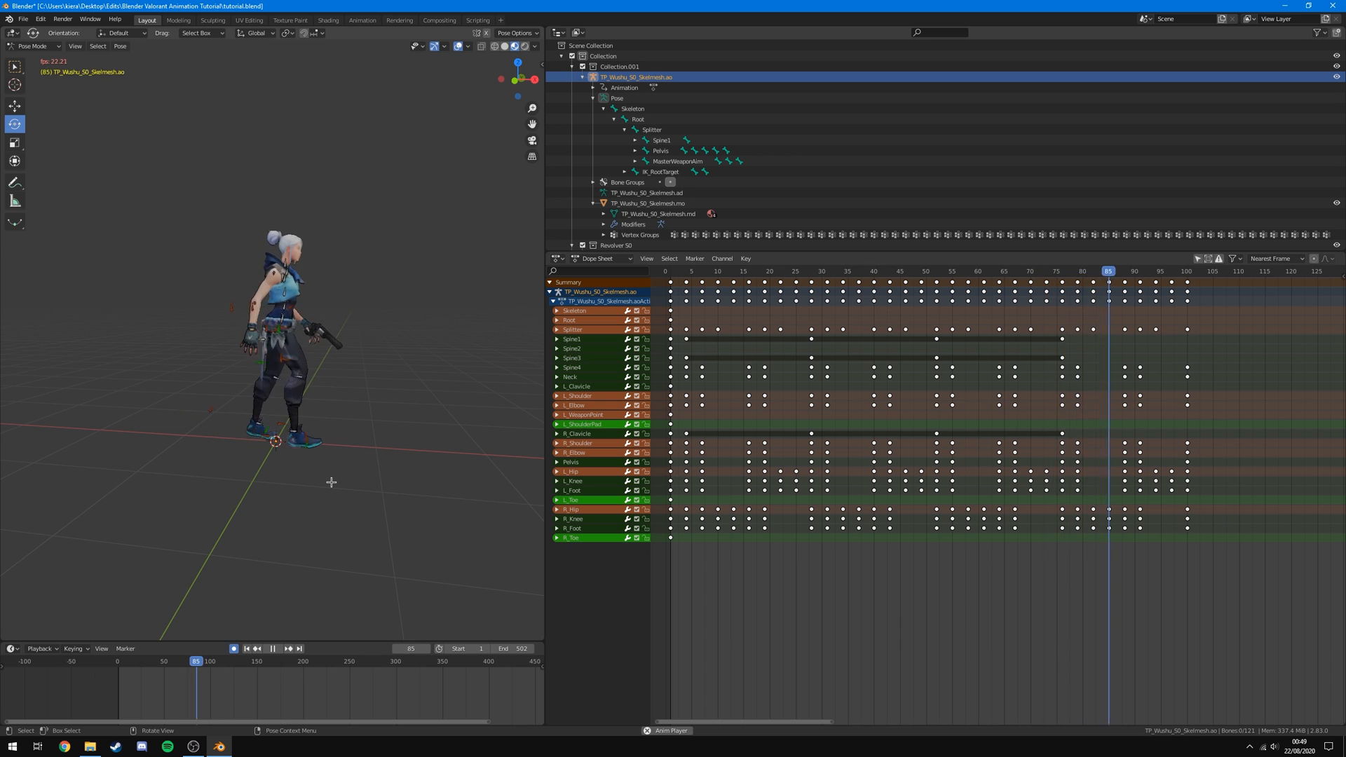
key("space")
key("Delete")
key("Delete")
key("ctrl+z")
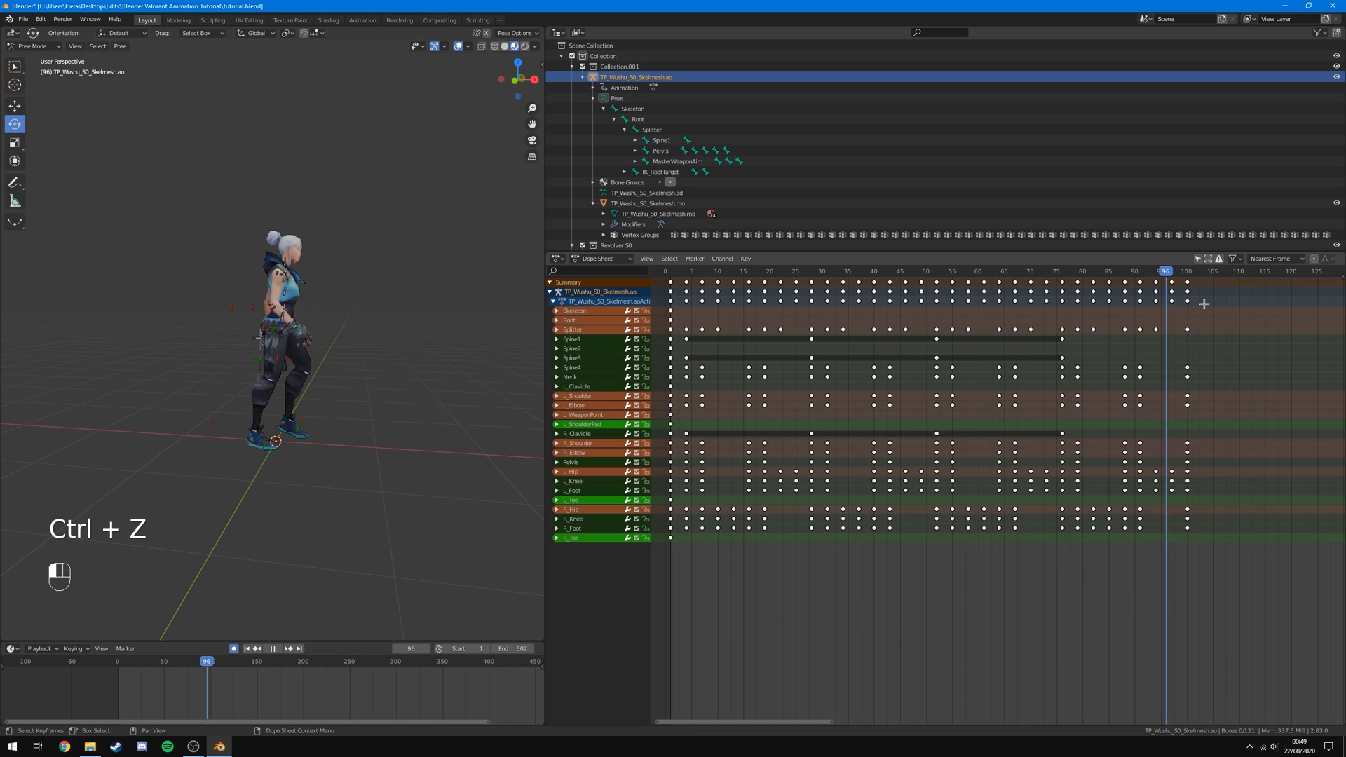
key("space")
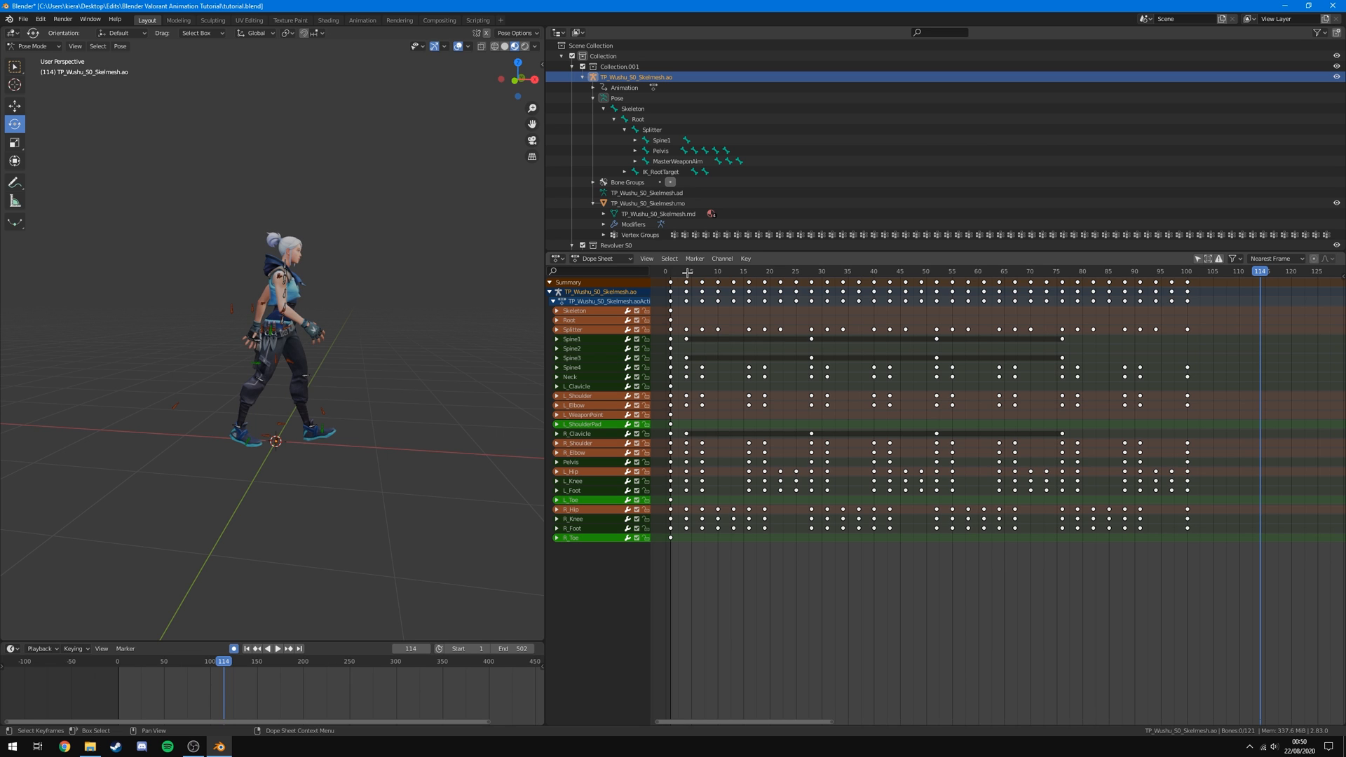
key("shift+Left")
key("space")
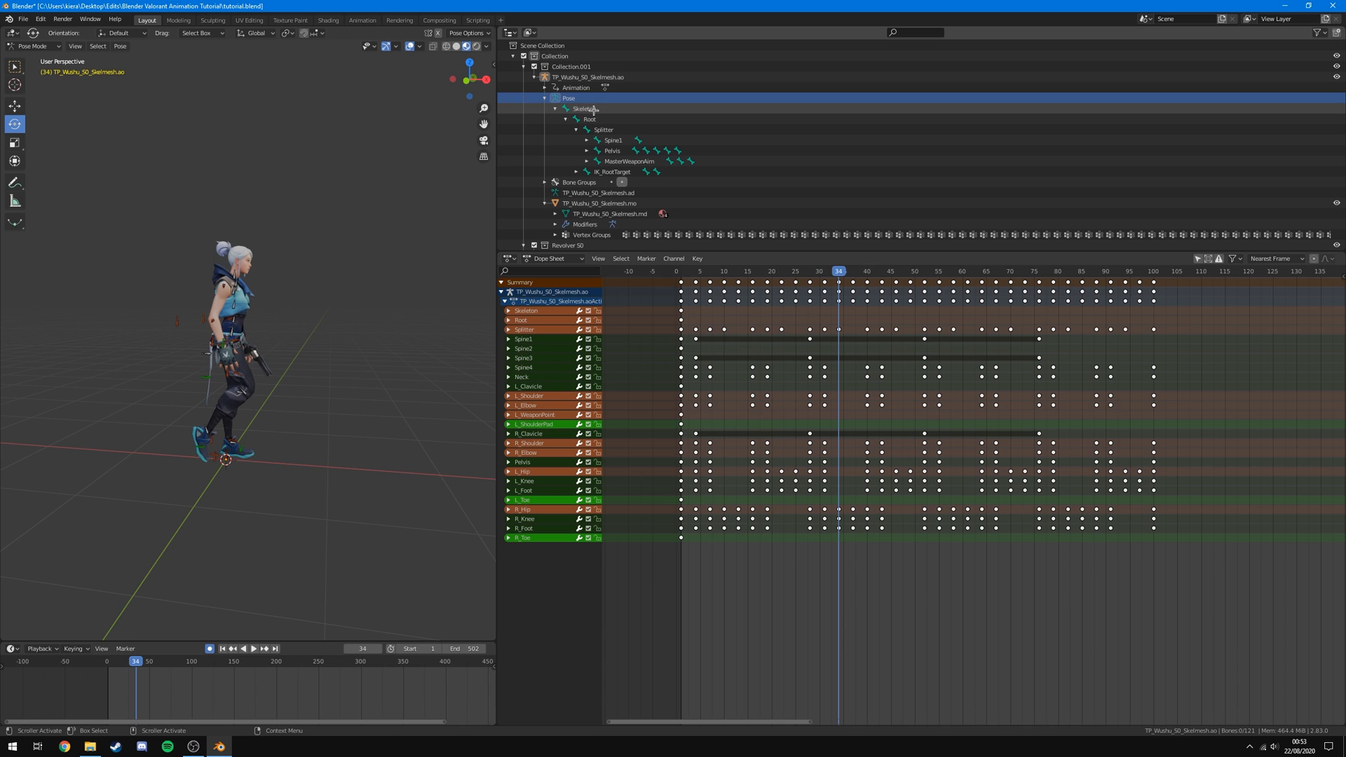
Insert a LocRotScale keyframe on the Root bone at frame 4.
left_click(589, 110)
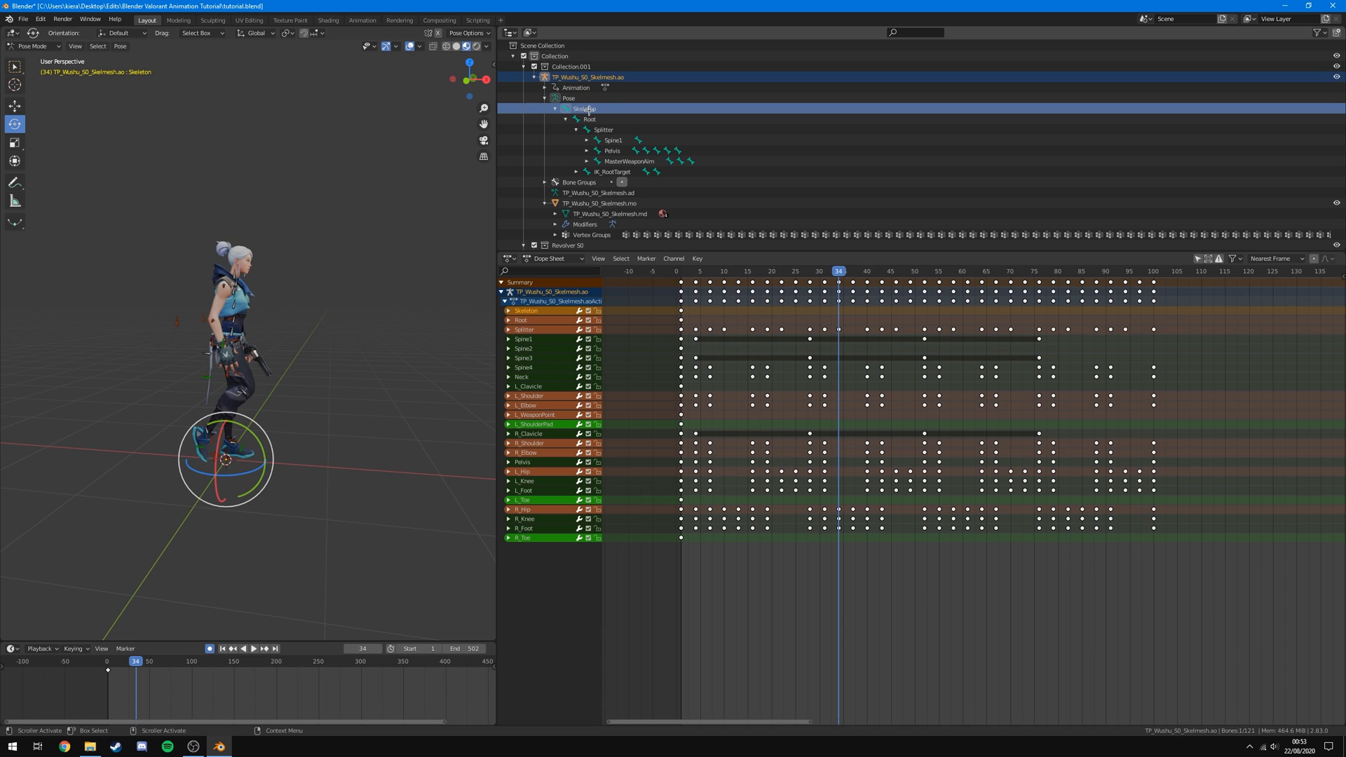
left_click(600, 119)
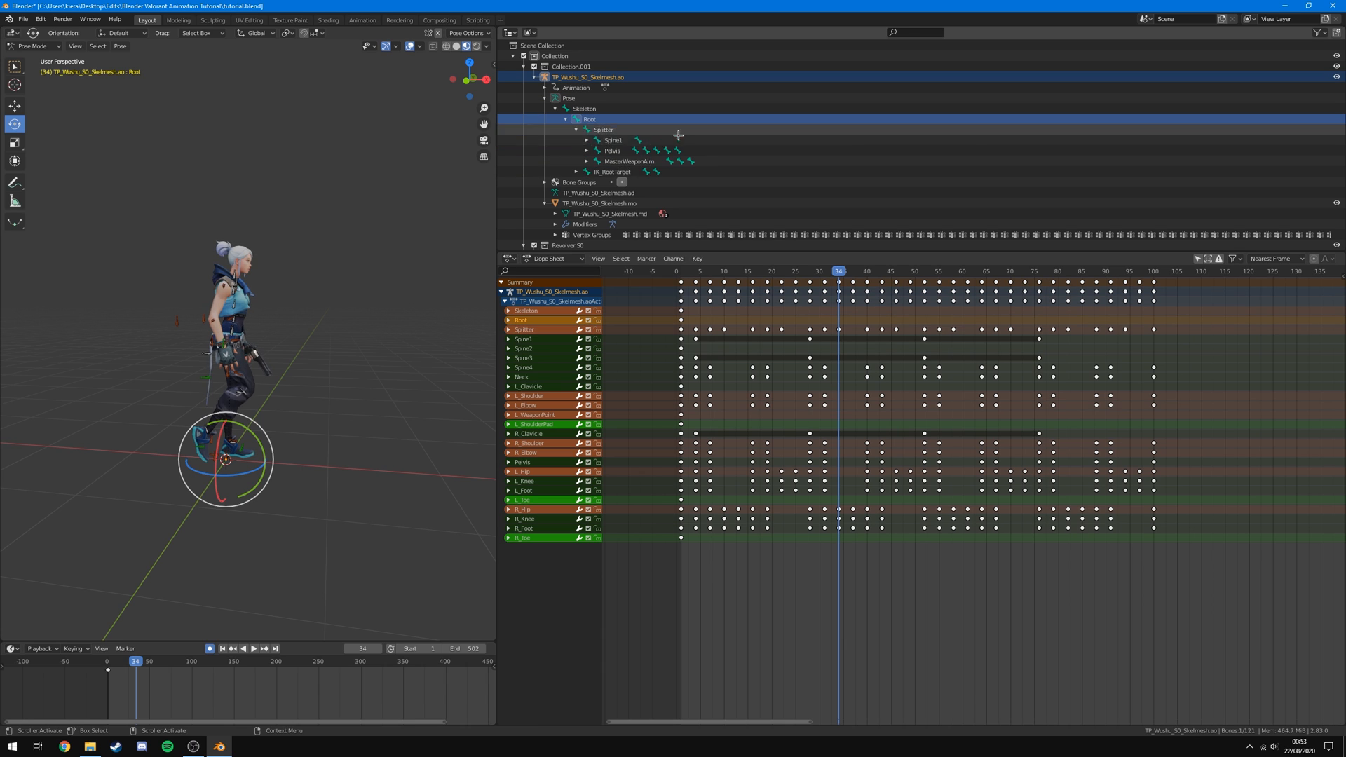
key("shift+ctrl+space")
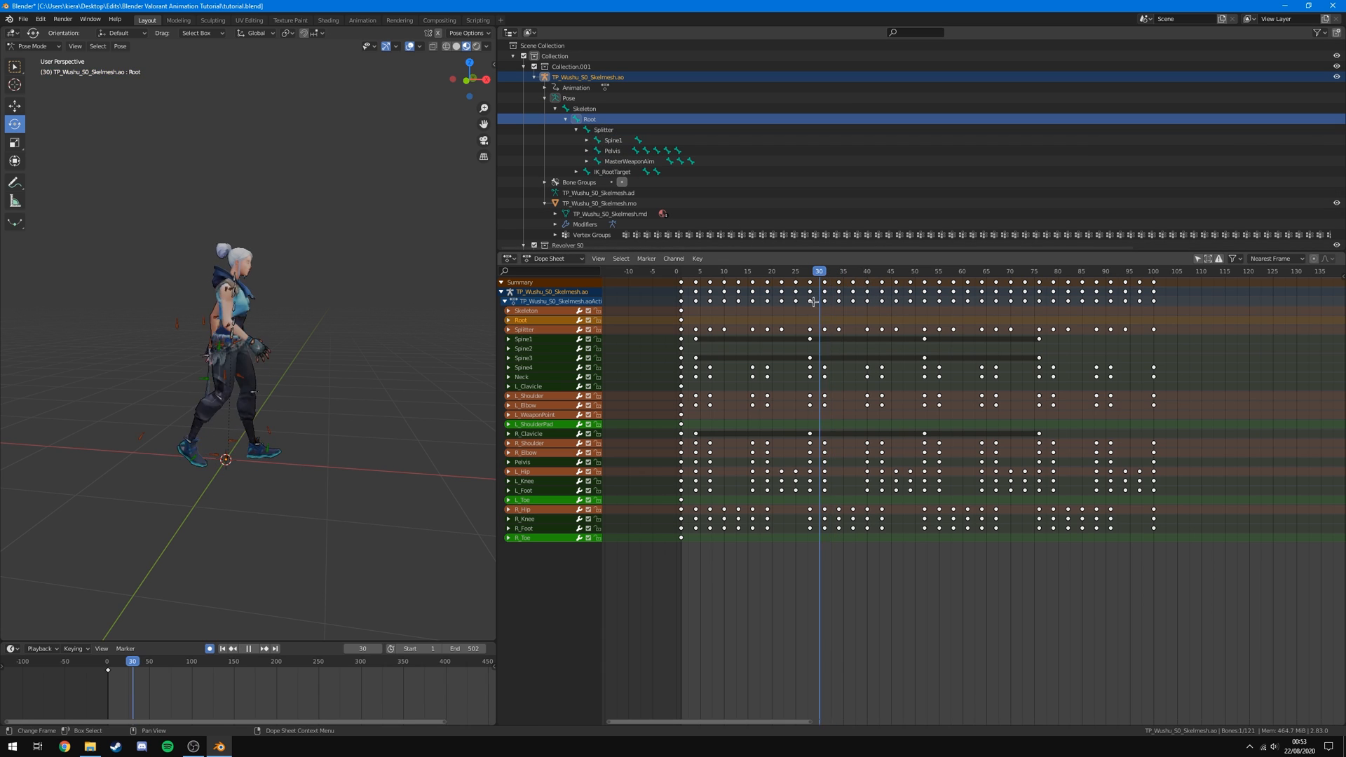
left_click_drag(814, 303, 695, 363)
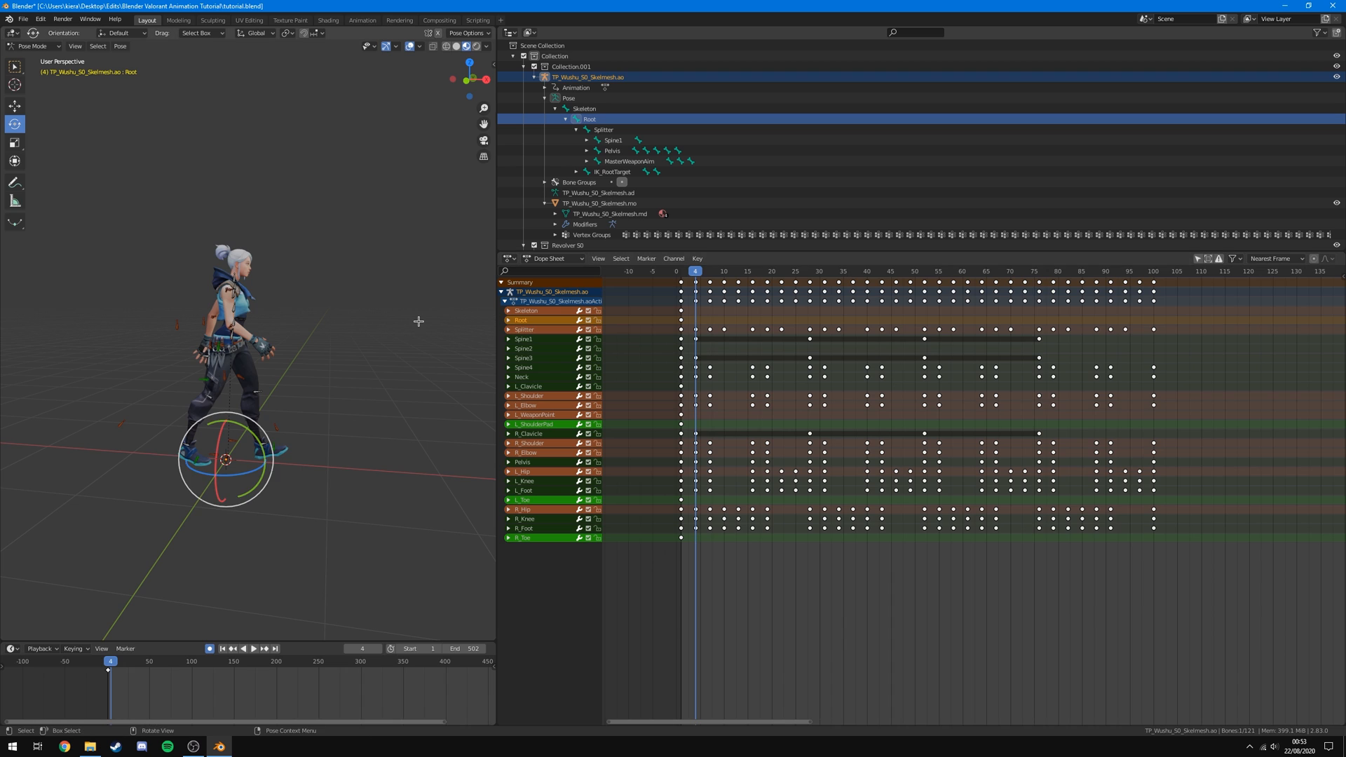
key("i")
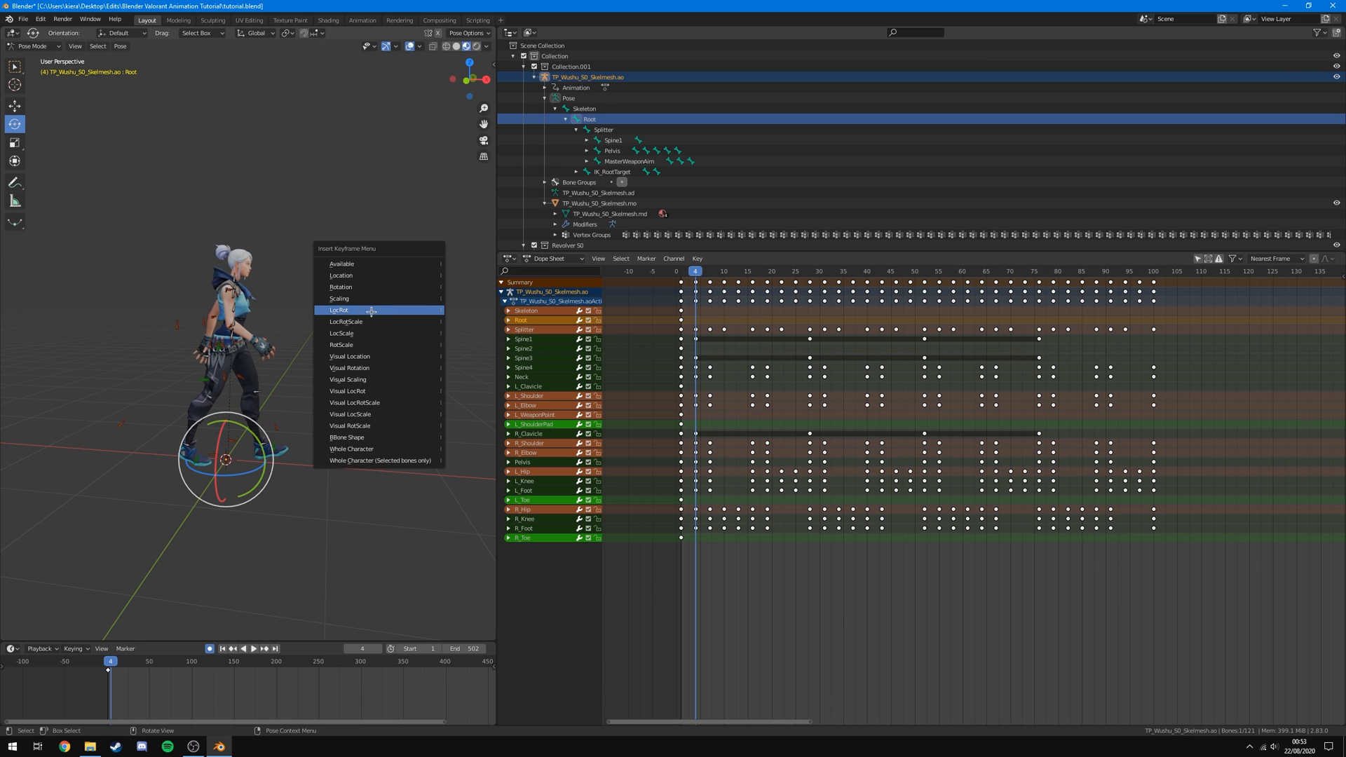
left_click(394, 322)
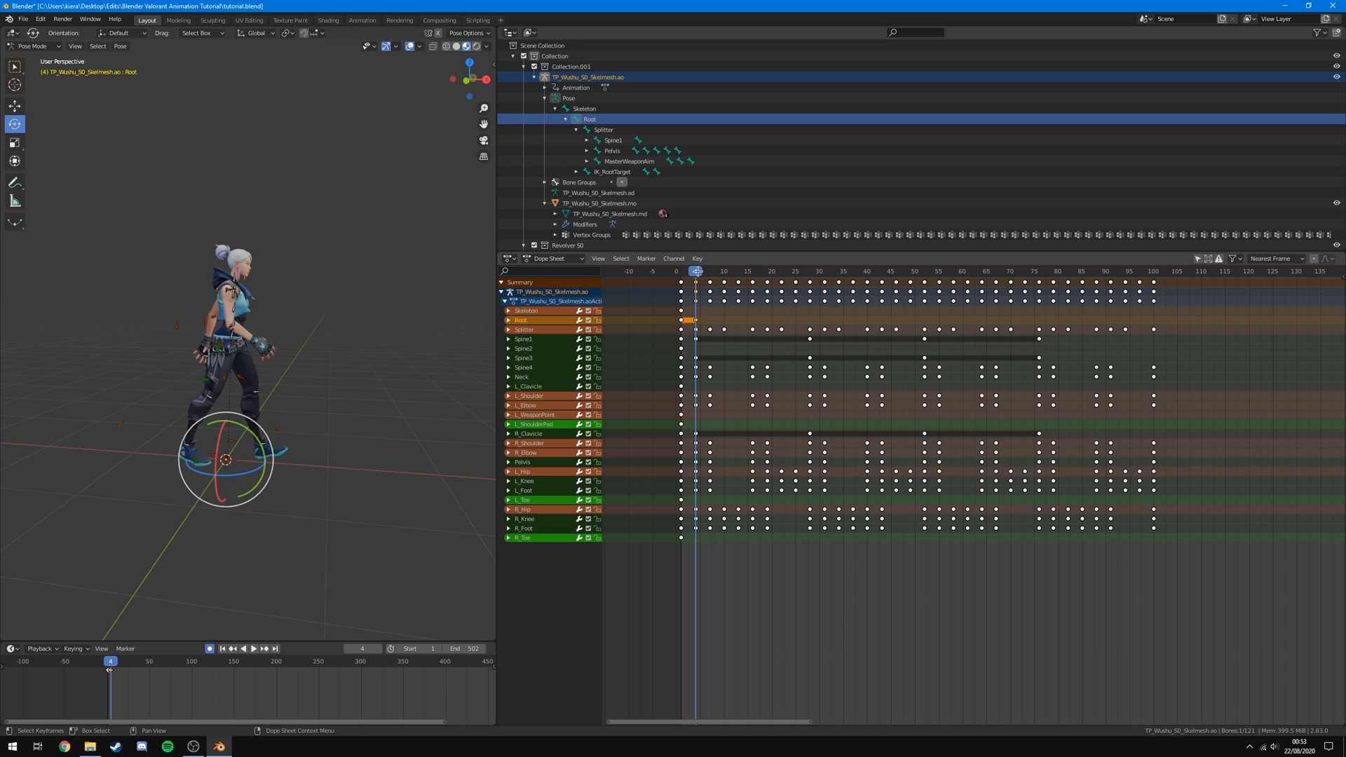
At frame 100, move the Root bone forward along the global X axis with auto keying so the character travels while walking.
left_click_drag(696, 270, 1155, 307)
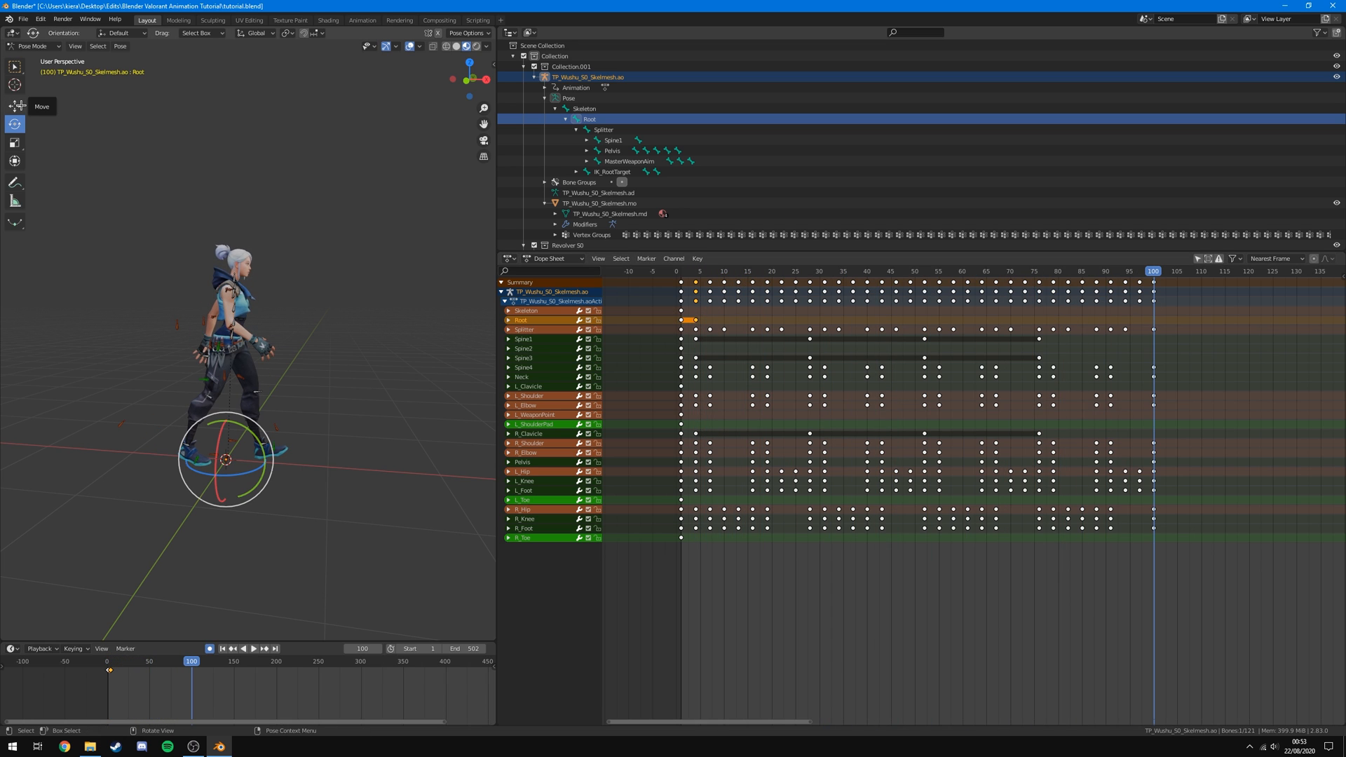
left_click(14, 106)
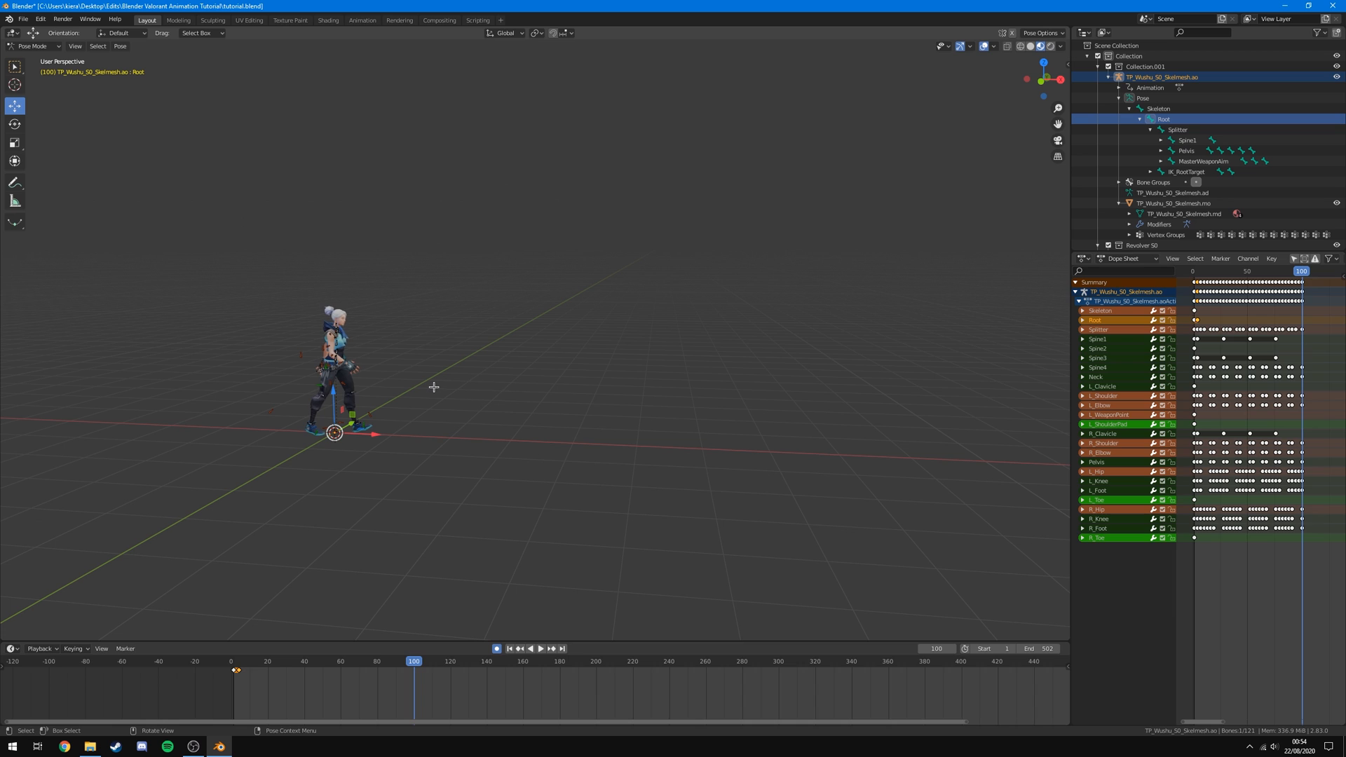
key("g")
key("x")
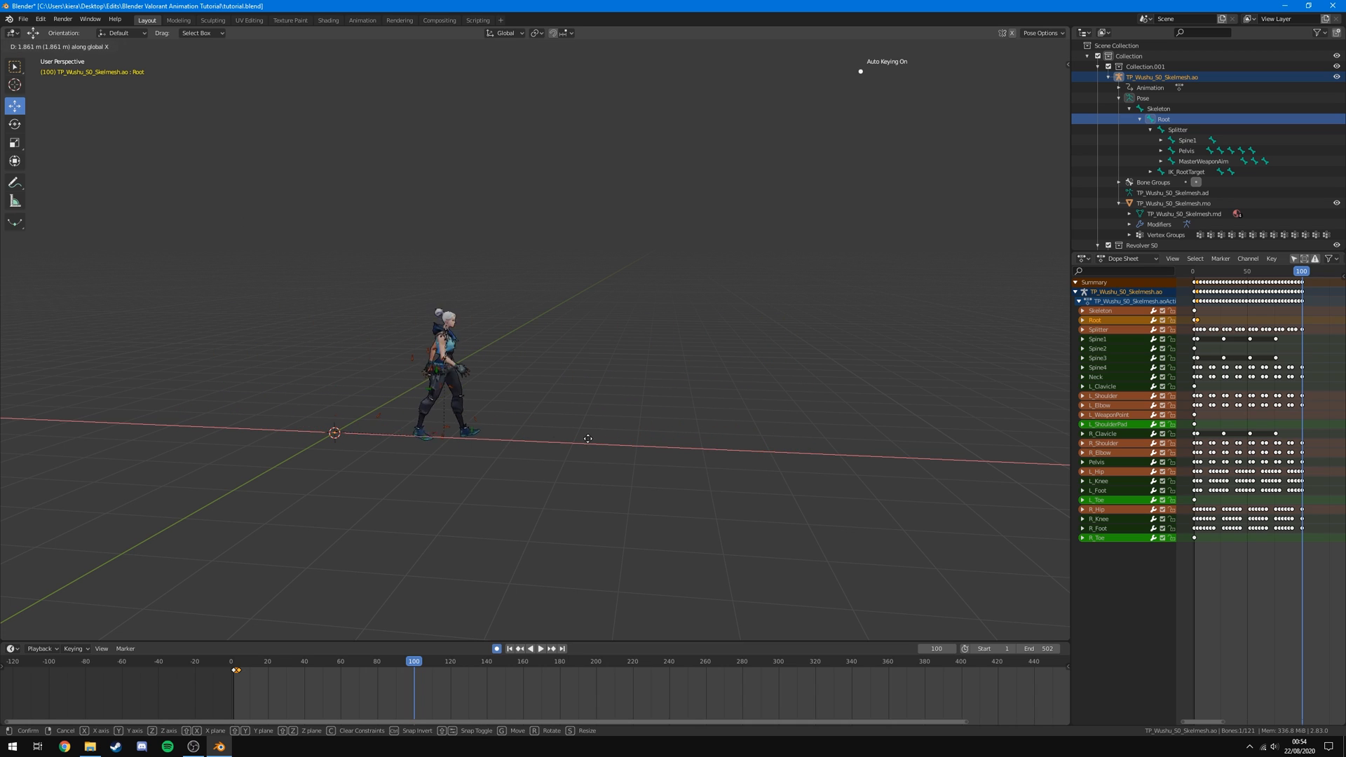
left_click(941, 443)
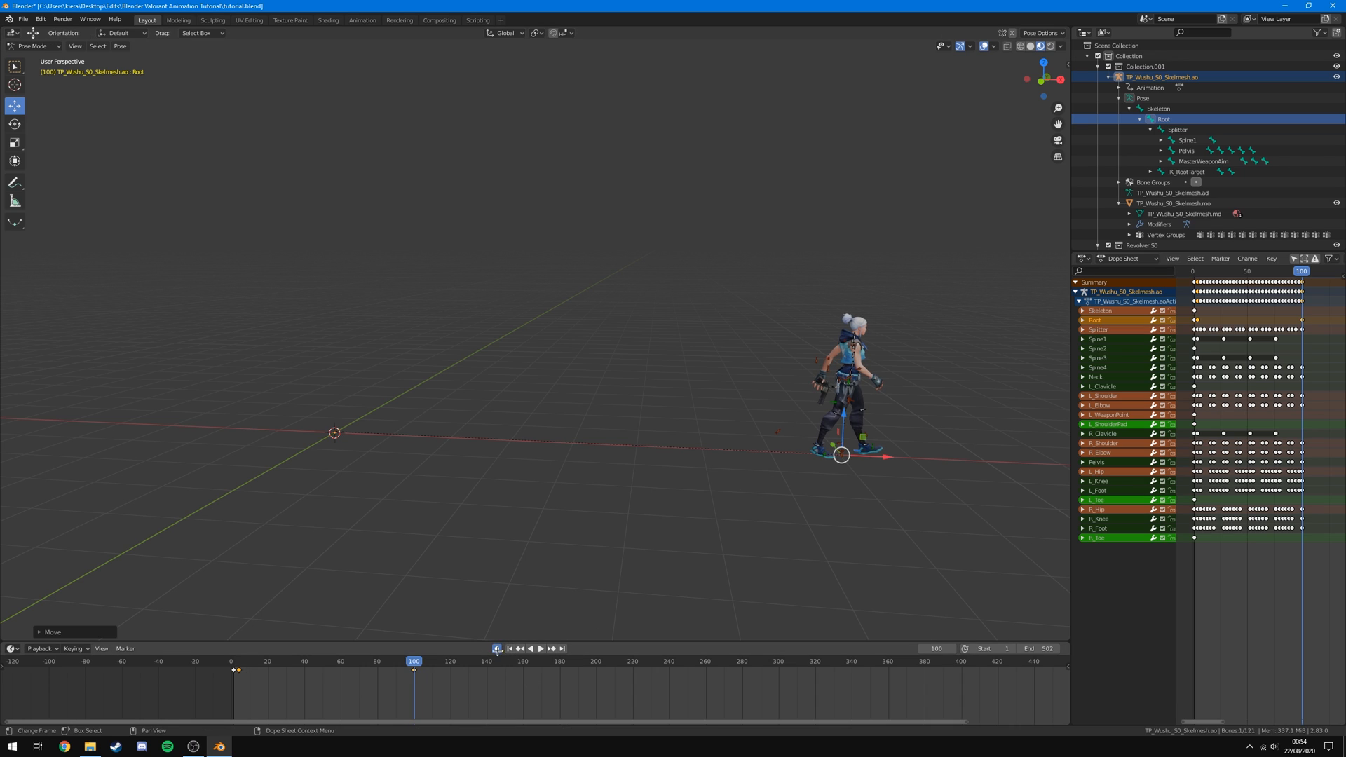
key("space")
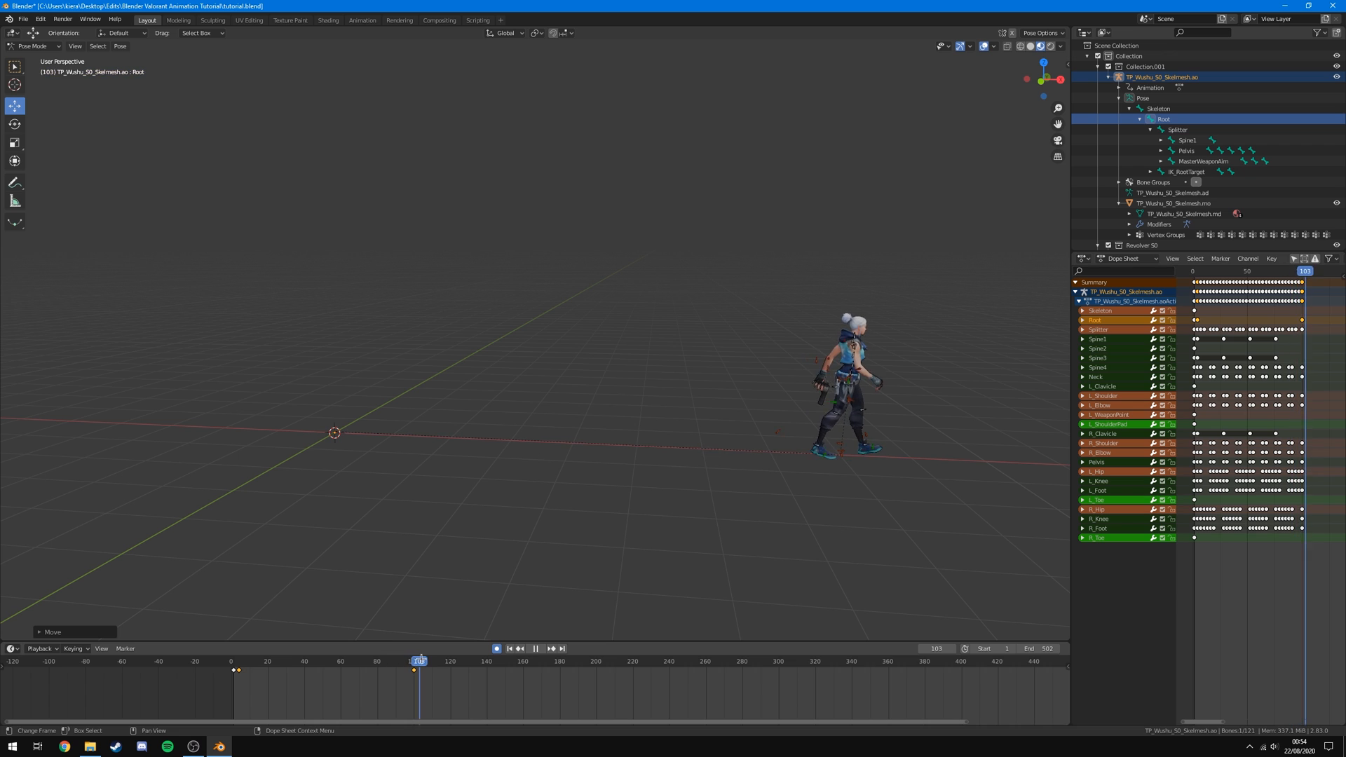
left_click_drag(419, 659, 415, 659)
key("space")
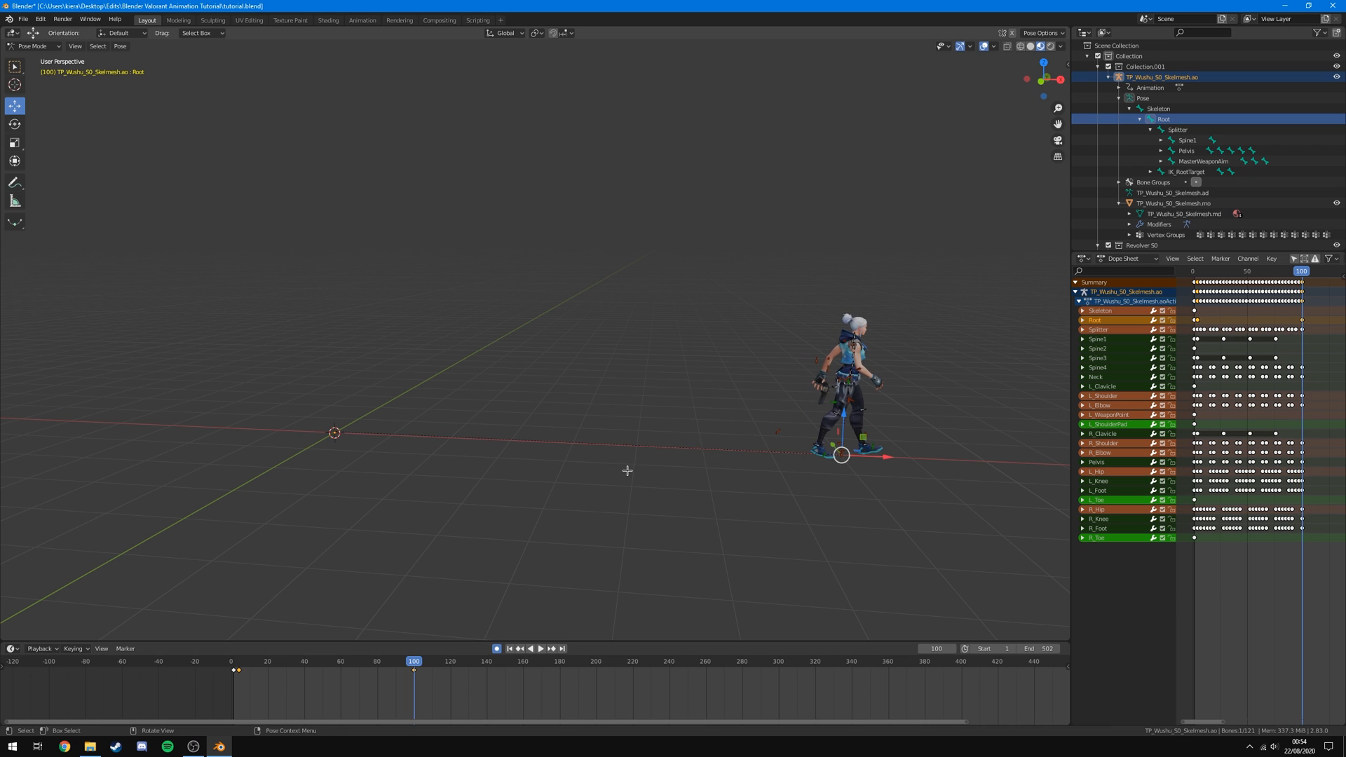
Set the interpolation mode of the Root bone's keyframes at frames 4 and 100 to Linear.
left_click_drag(1071, 435, 360, 414)
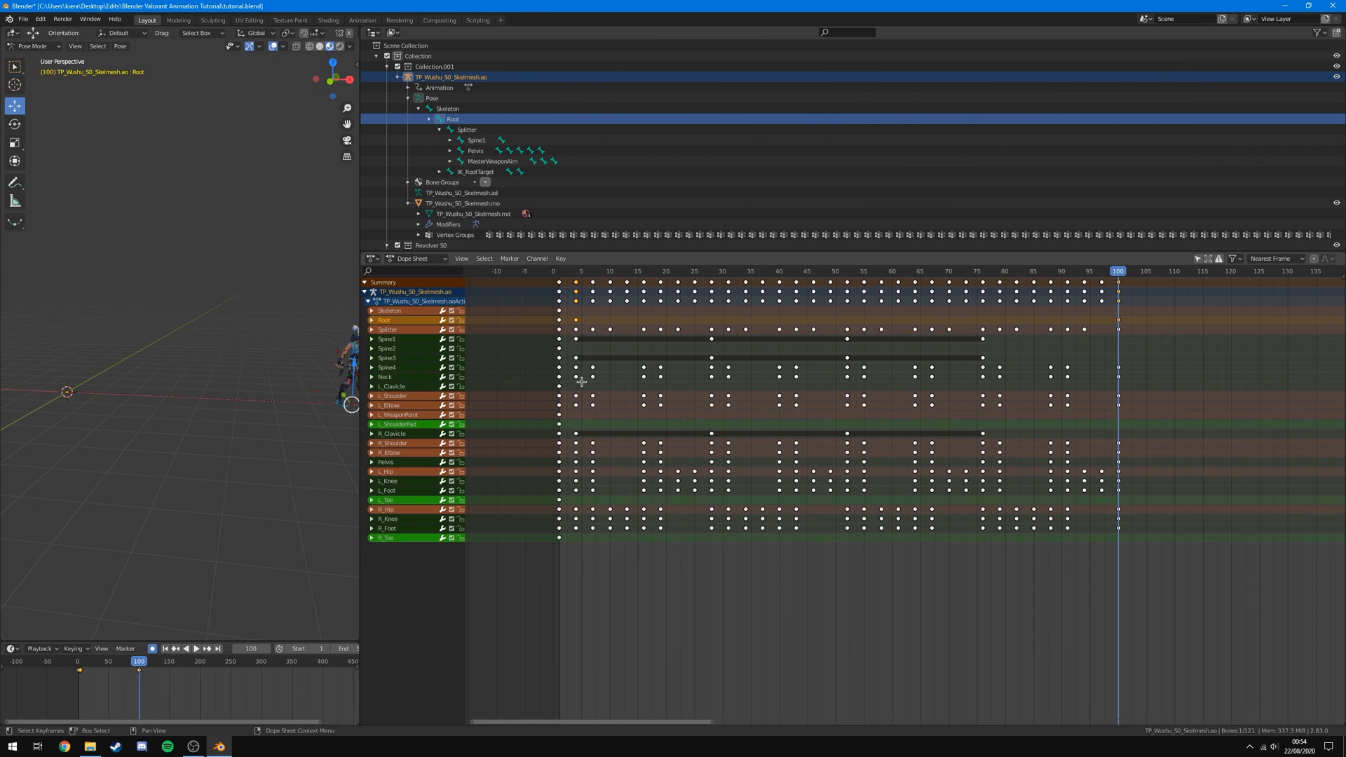
key("Right")
key("Right")
key("Right")
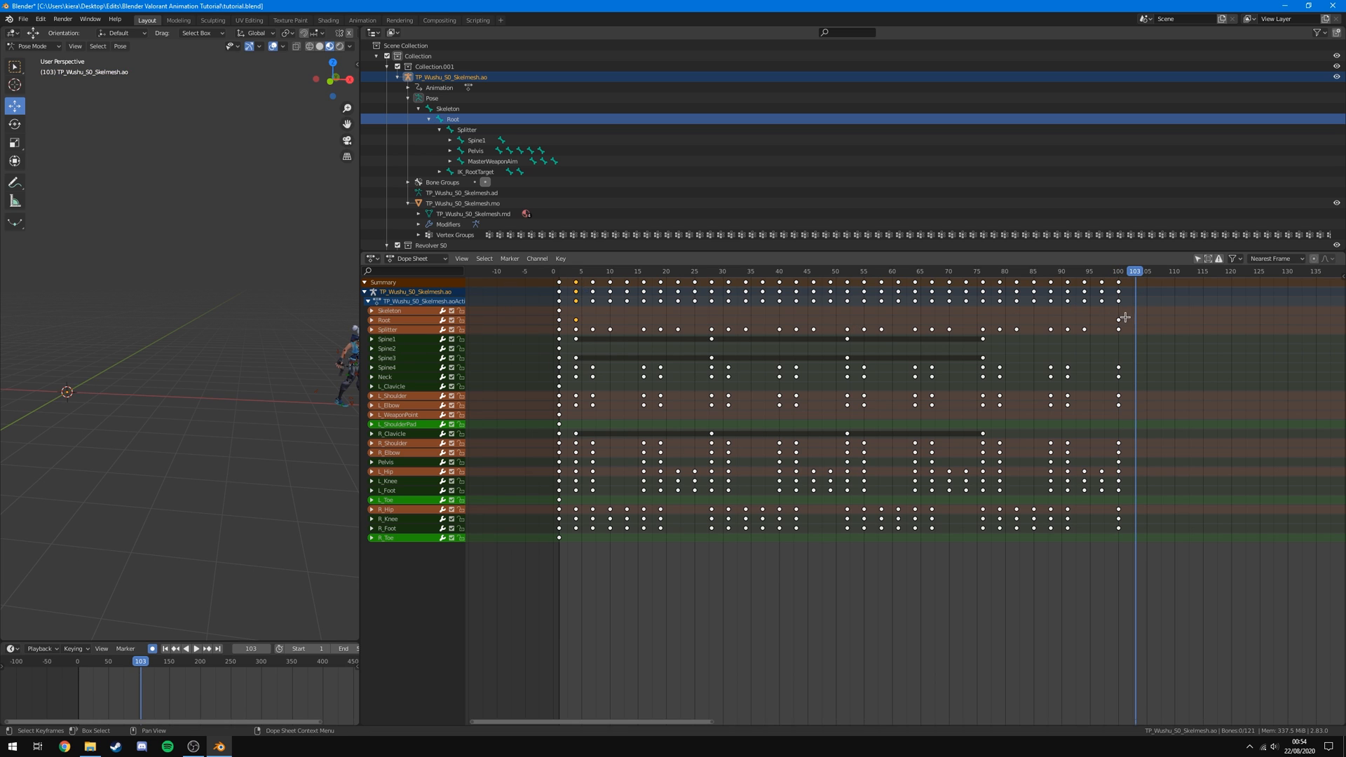
left_click(1119, 320, "shift")
right_click(570, 319)
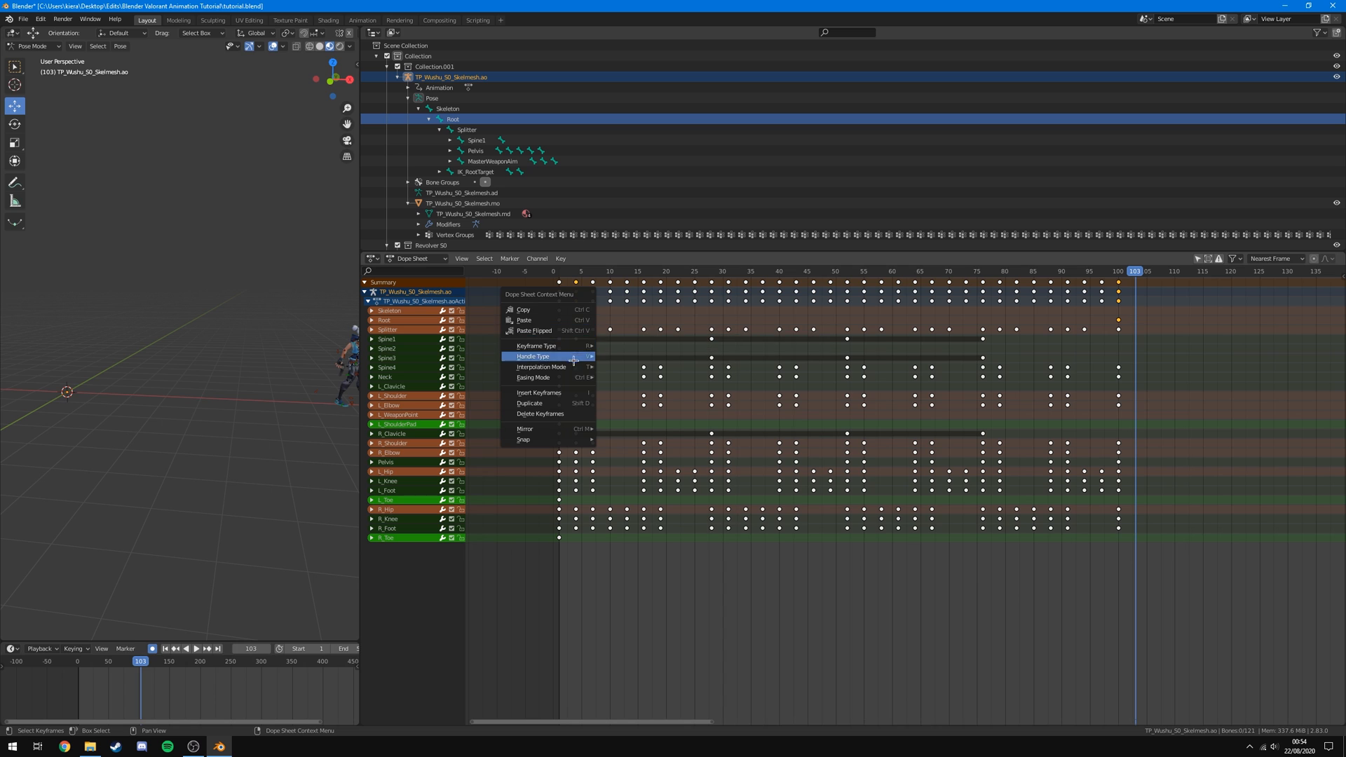
mouse_move(574, 367)
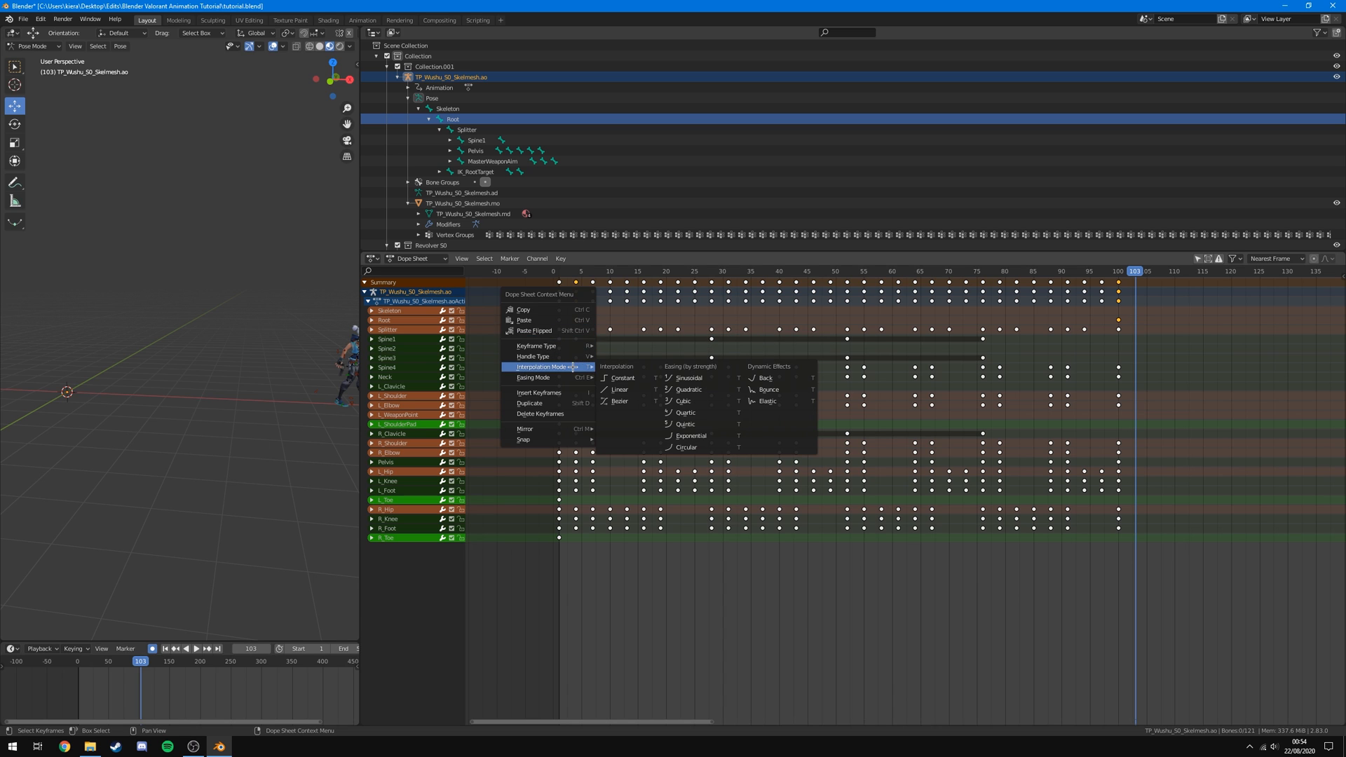
left_click(631, 390)
Play and scrub through the walk to check the Root bone's forward movement.
key("space")
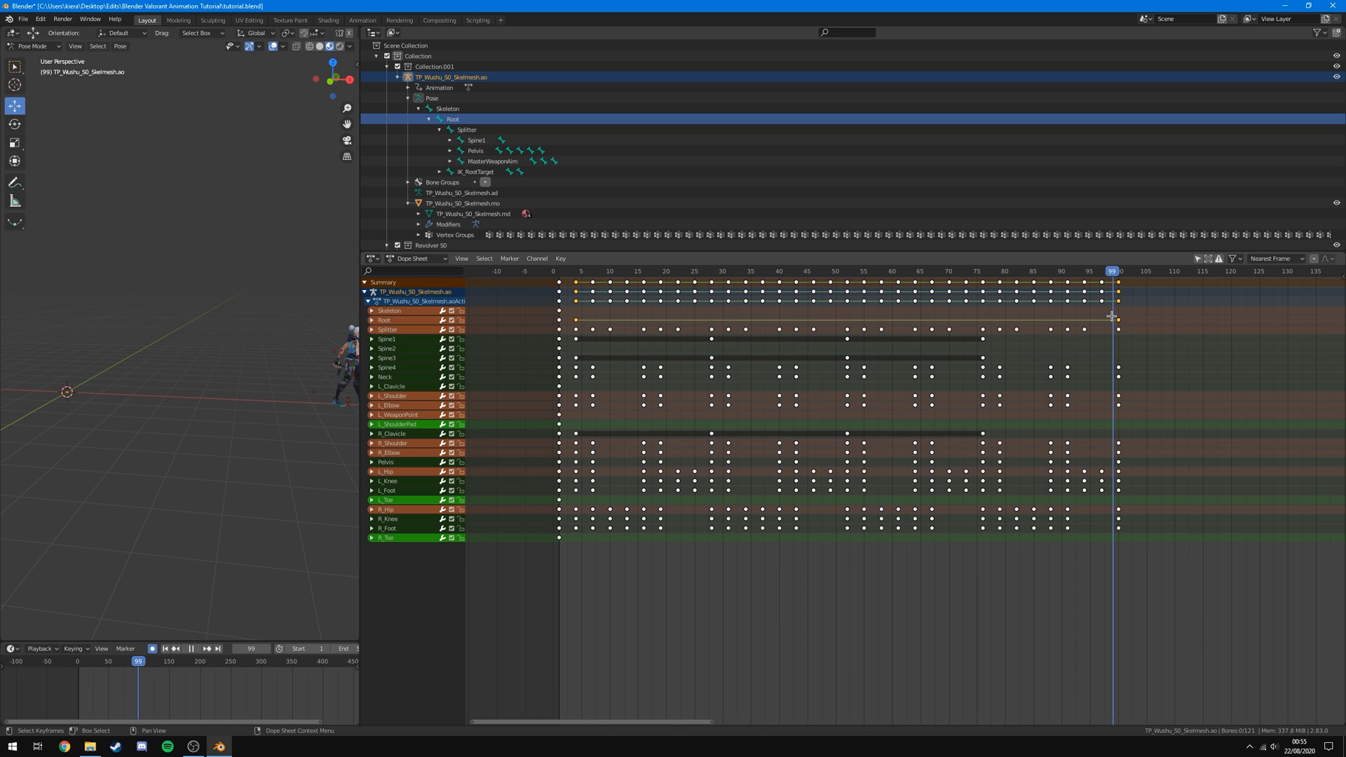
left_click_drag(1112, 316, 1040, 359)
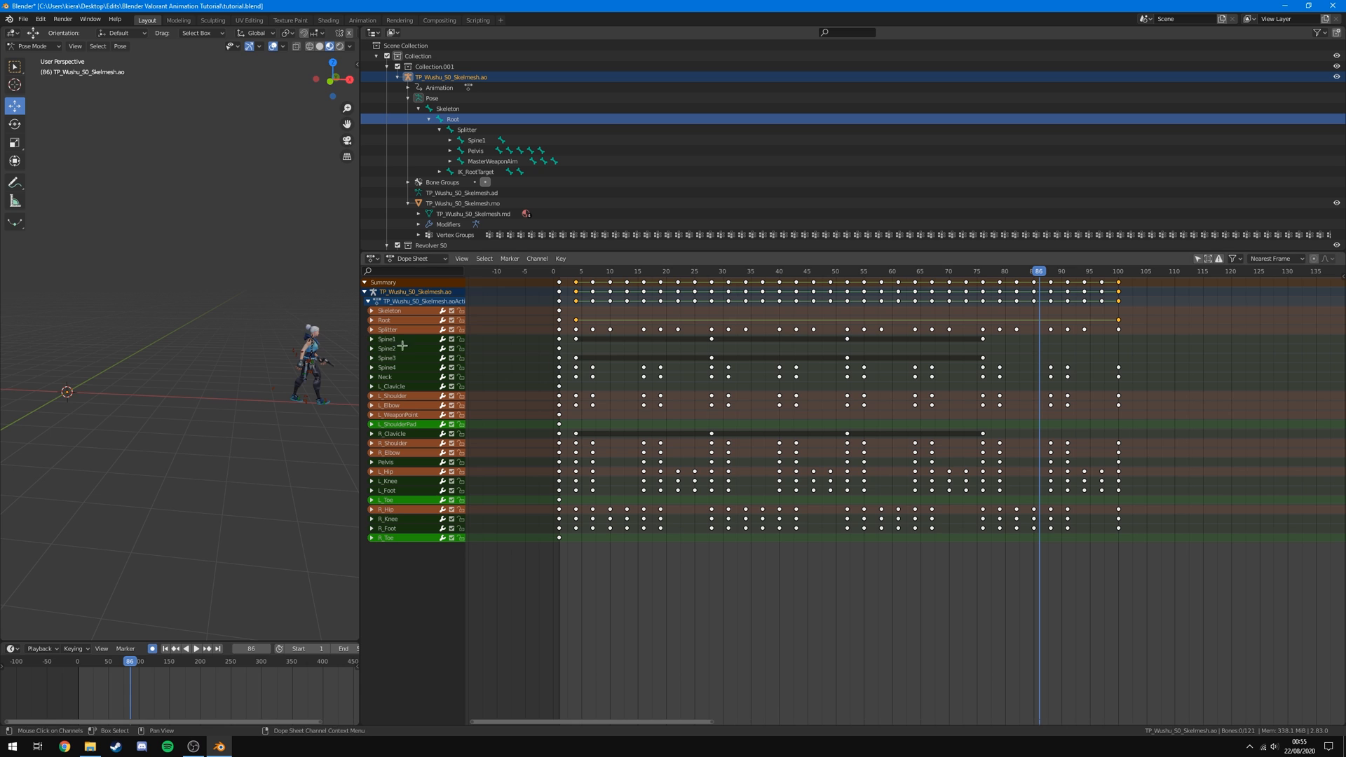
key("space")
left_click_drag(933, 331, 987, 360)
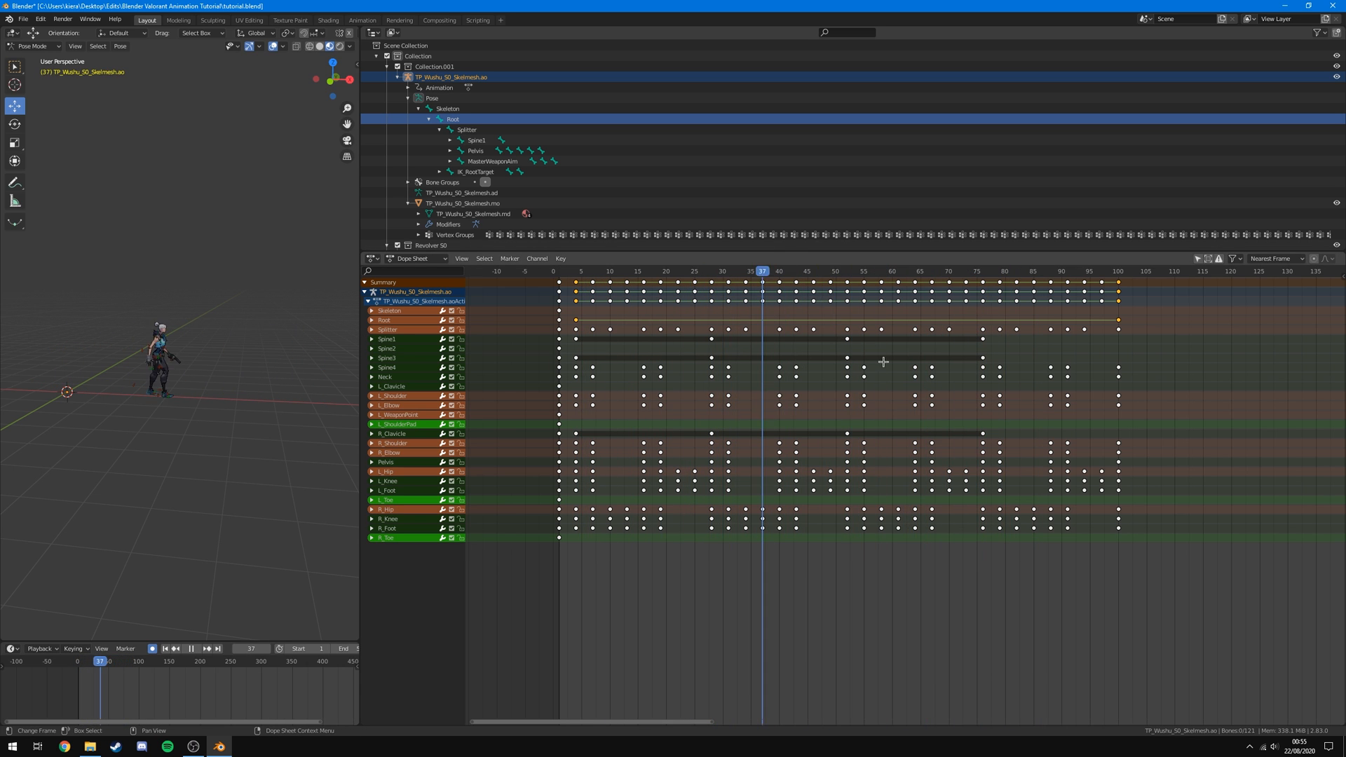
Switch to the front orthographic view with Solid shading and play the walk from frame 1 to check for foot sliding.
left_click_drag(359, 365, 1018, 365)
middle_click_drag(699, 363, 555, 407, "shift")
key("KP_3")
key("KP_1")
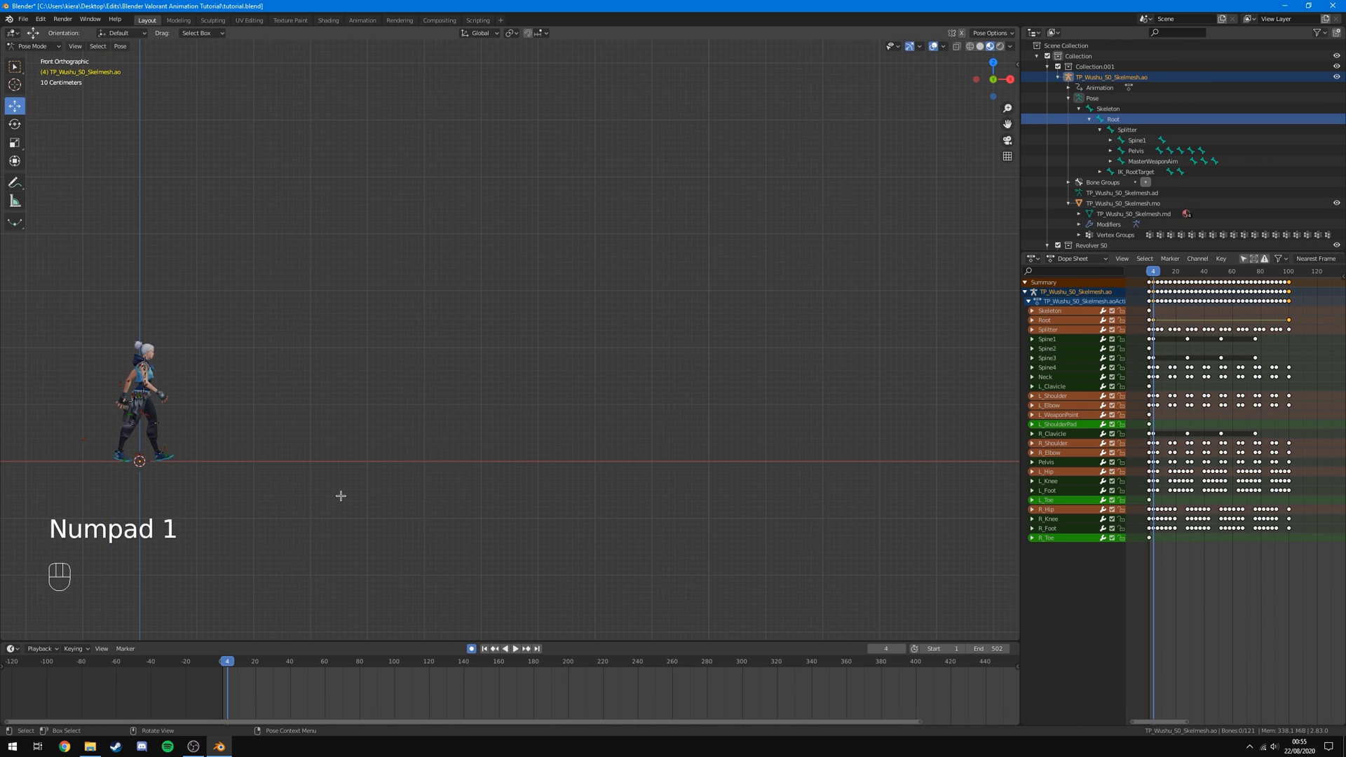
scroll(340, 496, "up", 1)
middle_click_drag(387, 484, 456, 455, "shift")
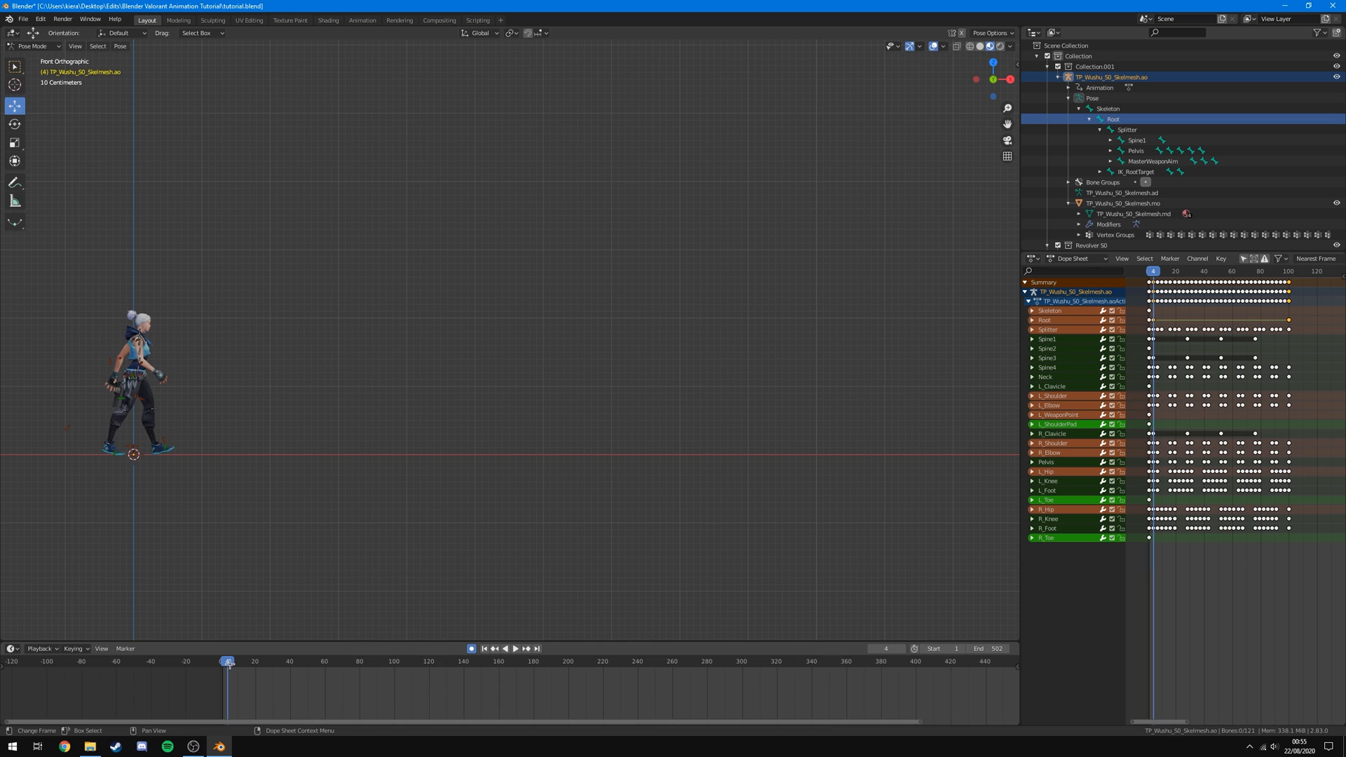
left_click_drag(230, 663, 222, 664)
left_click(980, 46)
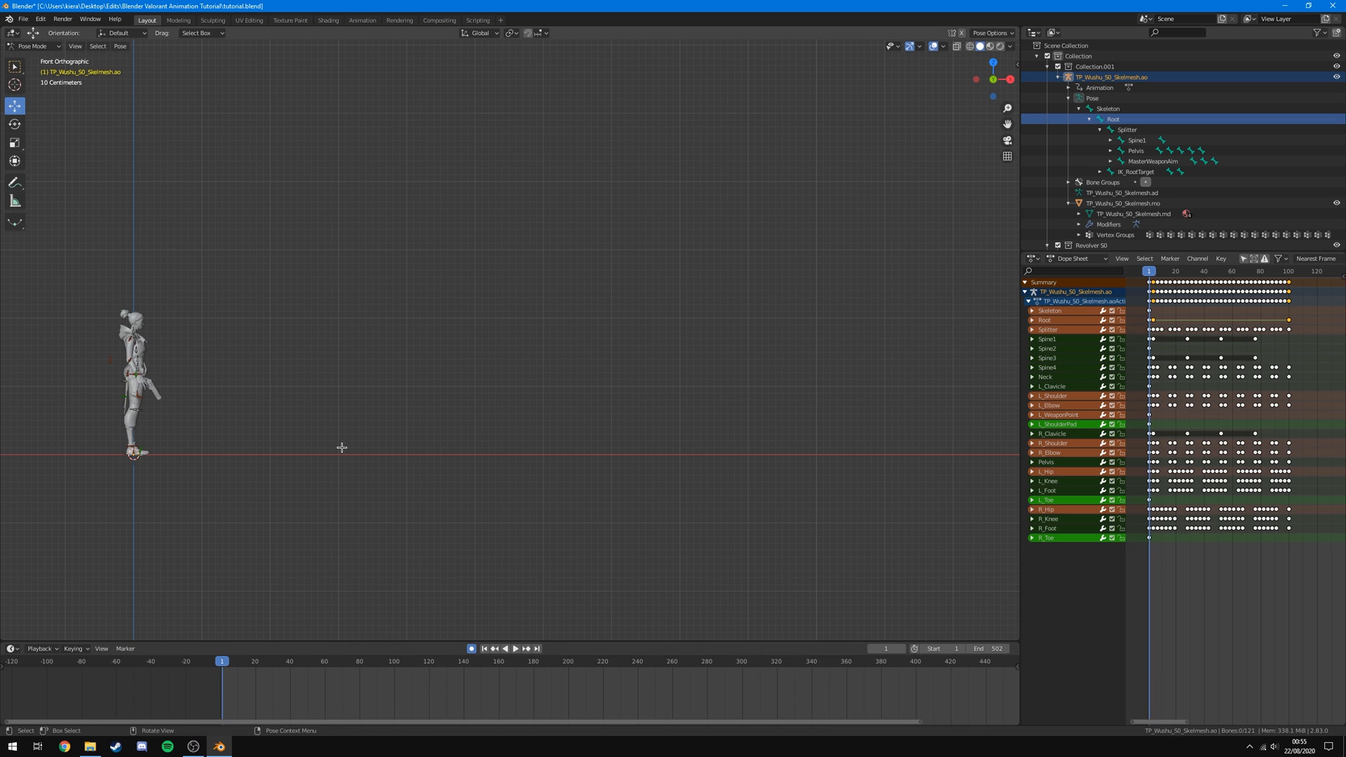
key("space")
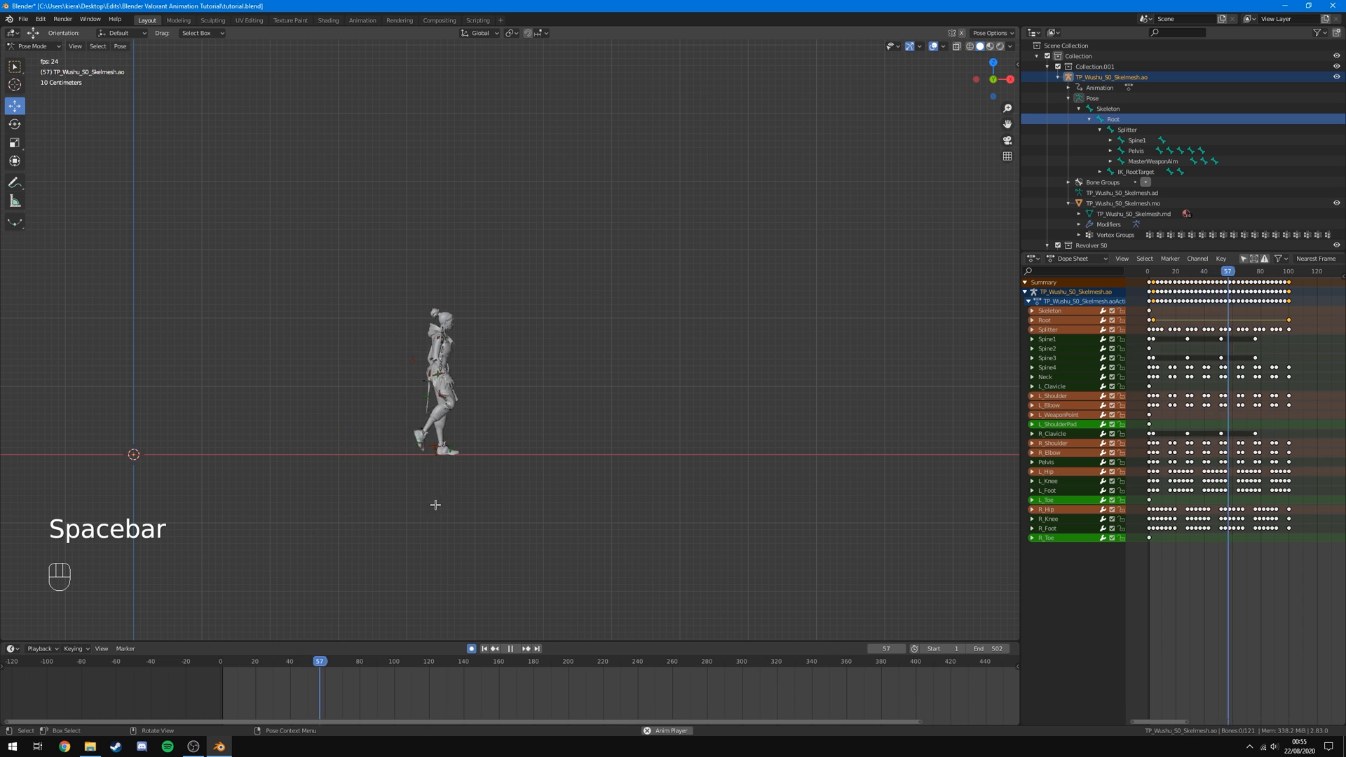
scroll(491, 484, "down", 2)
middle_click_drag(652, 434, 599, 469, "shift")
key("space")
Replay the walk from frame 1 and watch it in perspective from different angles.
left_click_drag(420, 686, 222, 683)
key("space")
key("space")
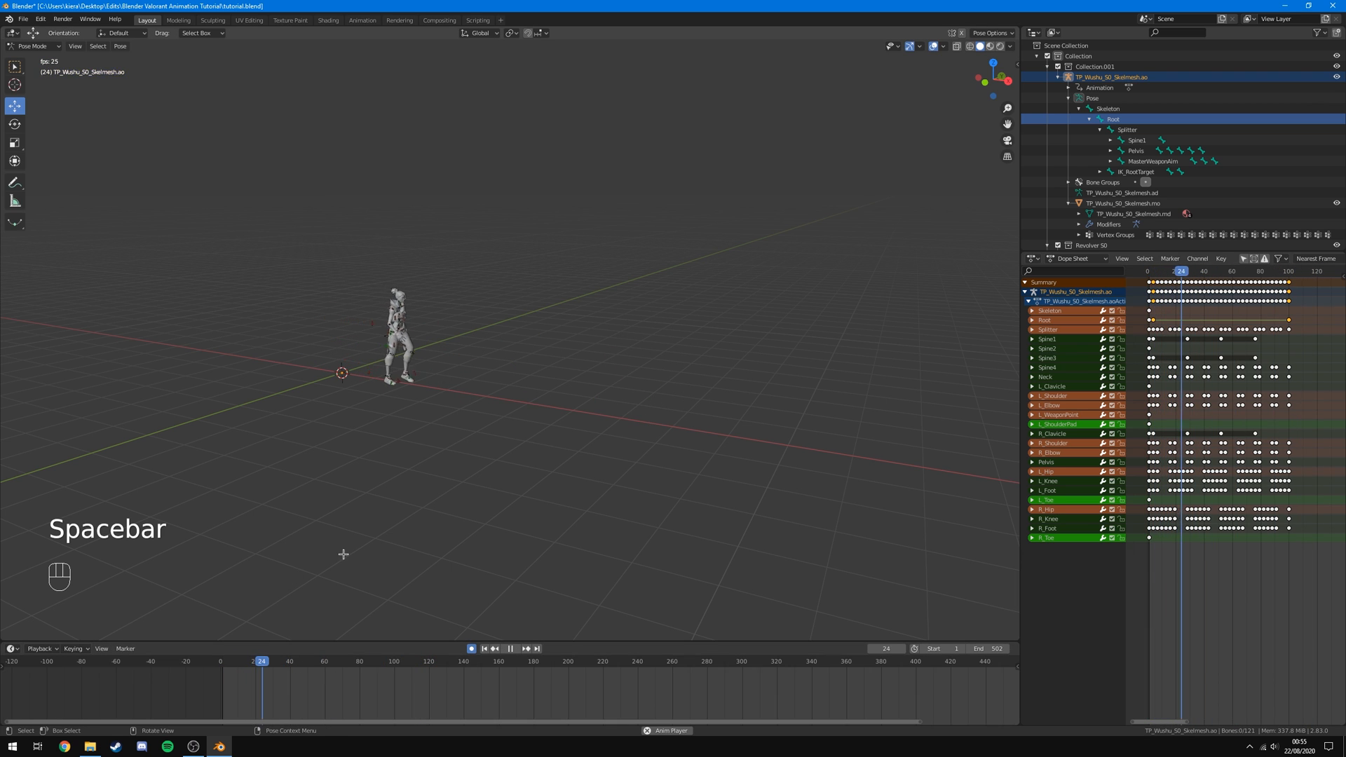
middle_click_drag(346, 554, 383, 545)
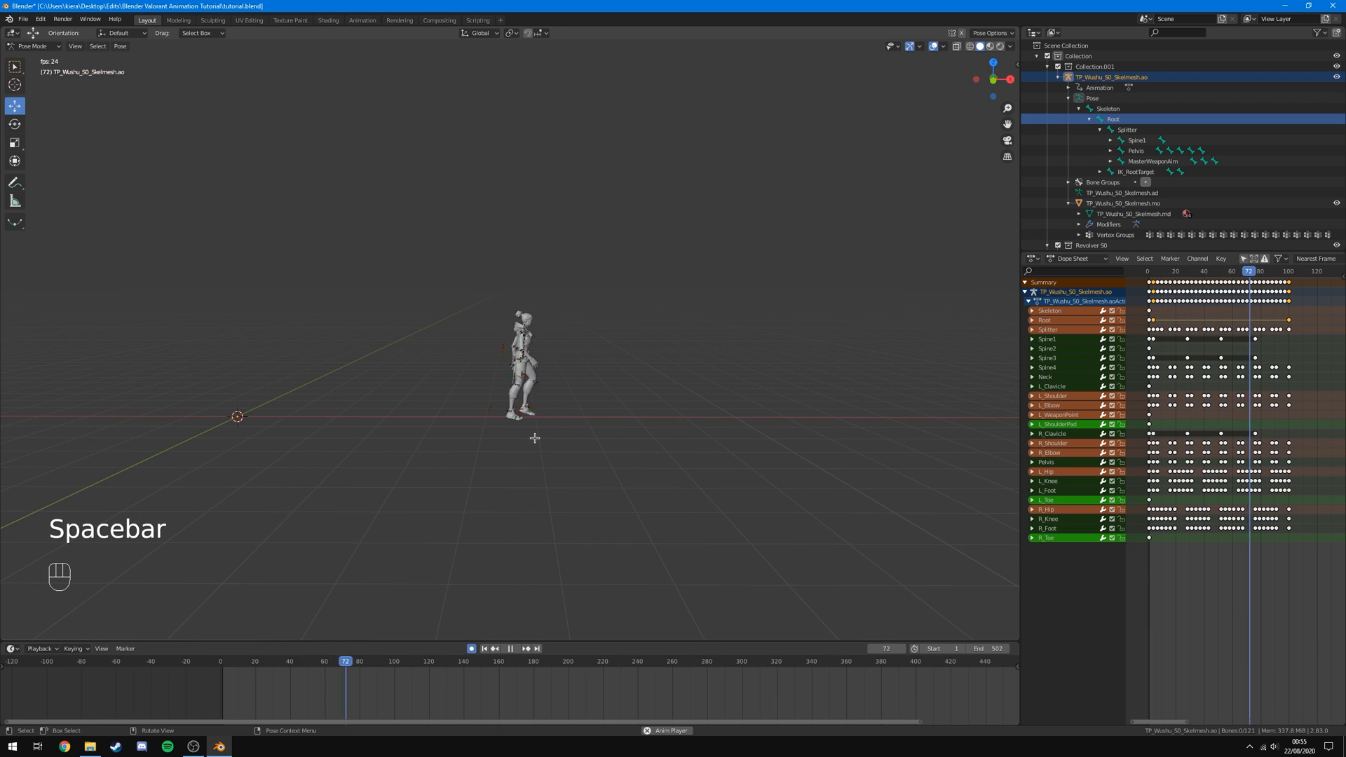
key("space")
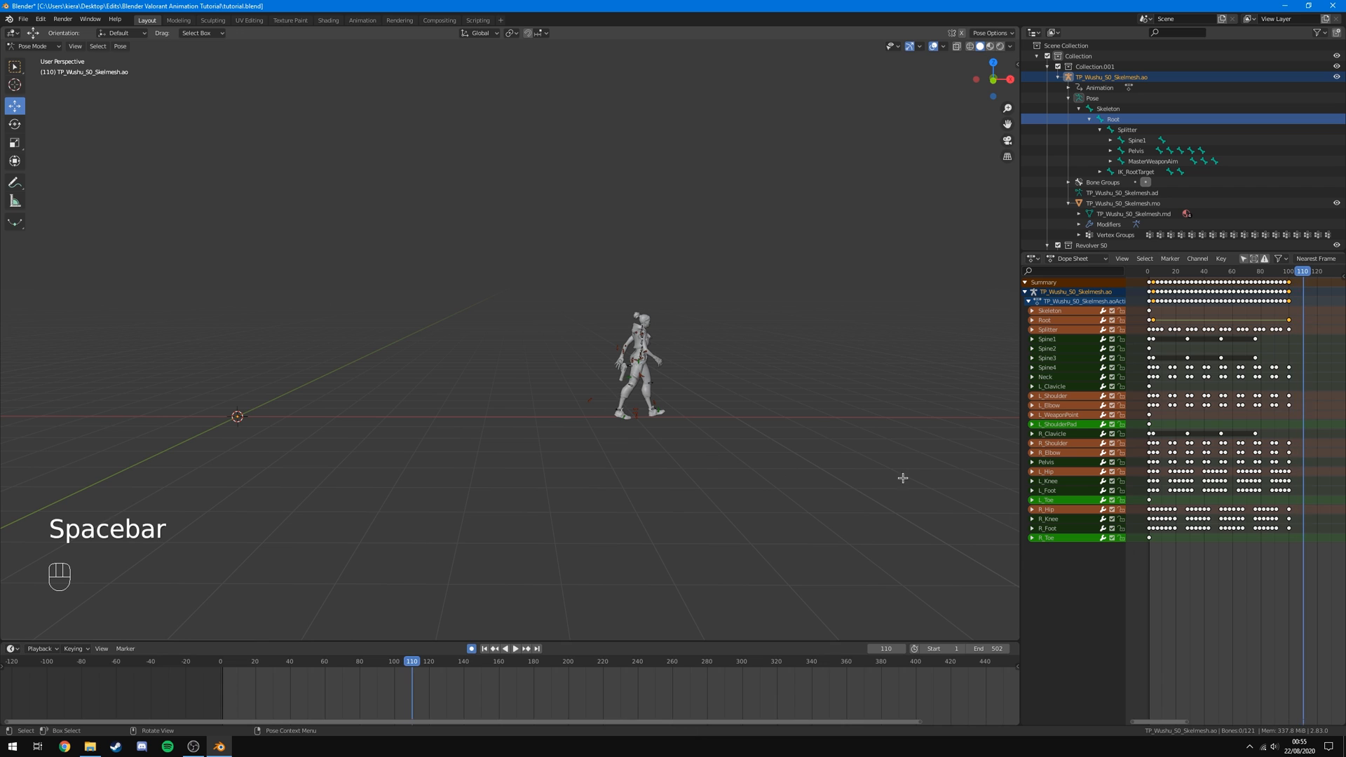
At frame 100, move the Root bone back slightly along the X axis to shorten the walking distance.
left_click_drag(1291, 272, 1289, 271)
scroll(1313, 326, "up", 5)
middle_click_drag(1318, 331, 1141, 360)
scroll(1164, 349, "up", 9)
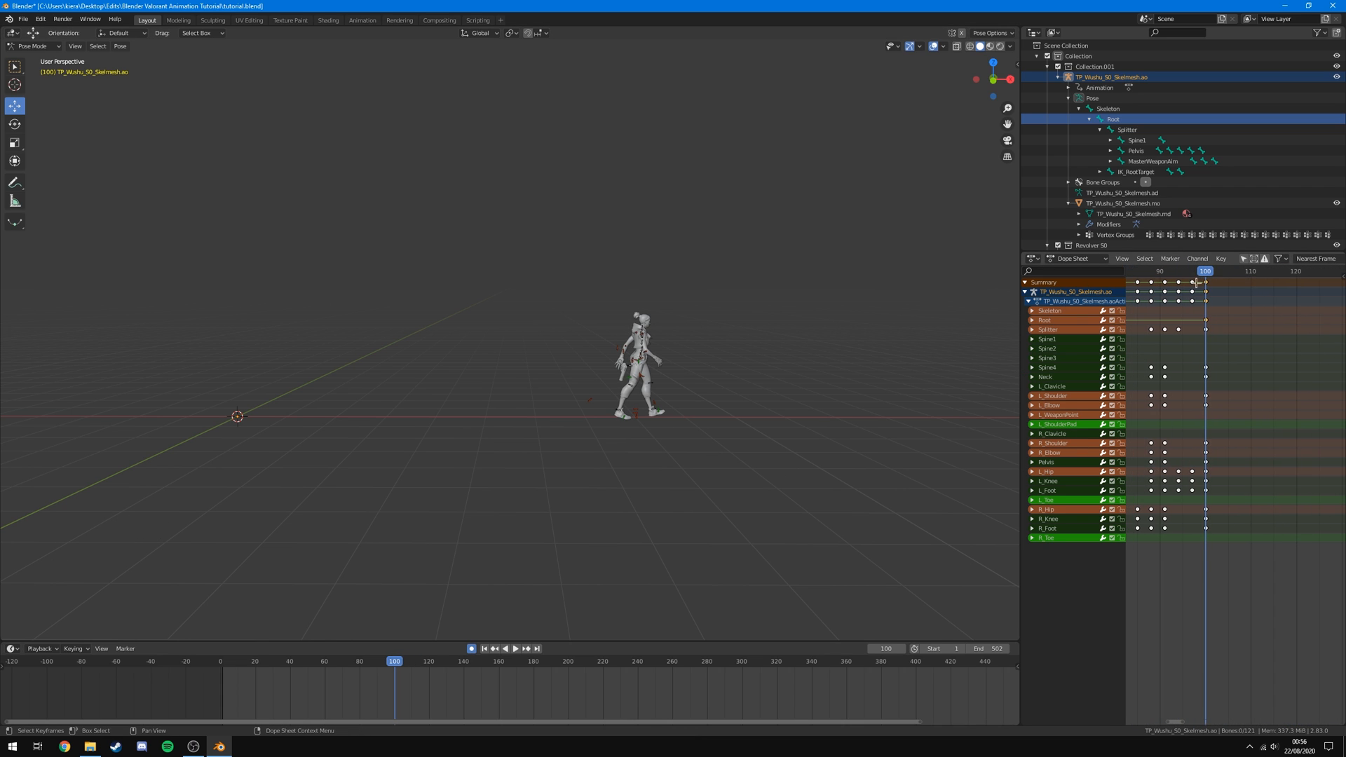
left_click(1113, 119)
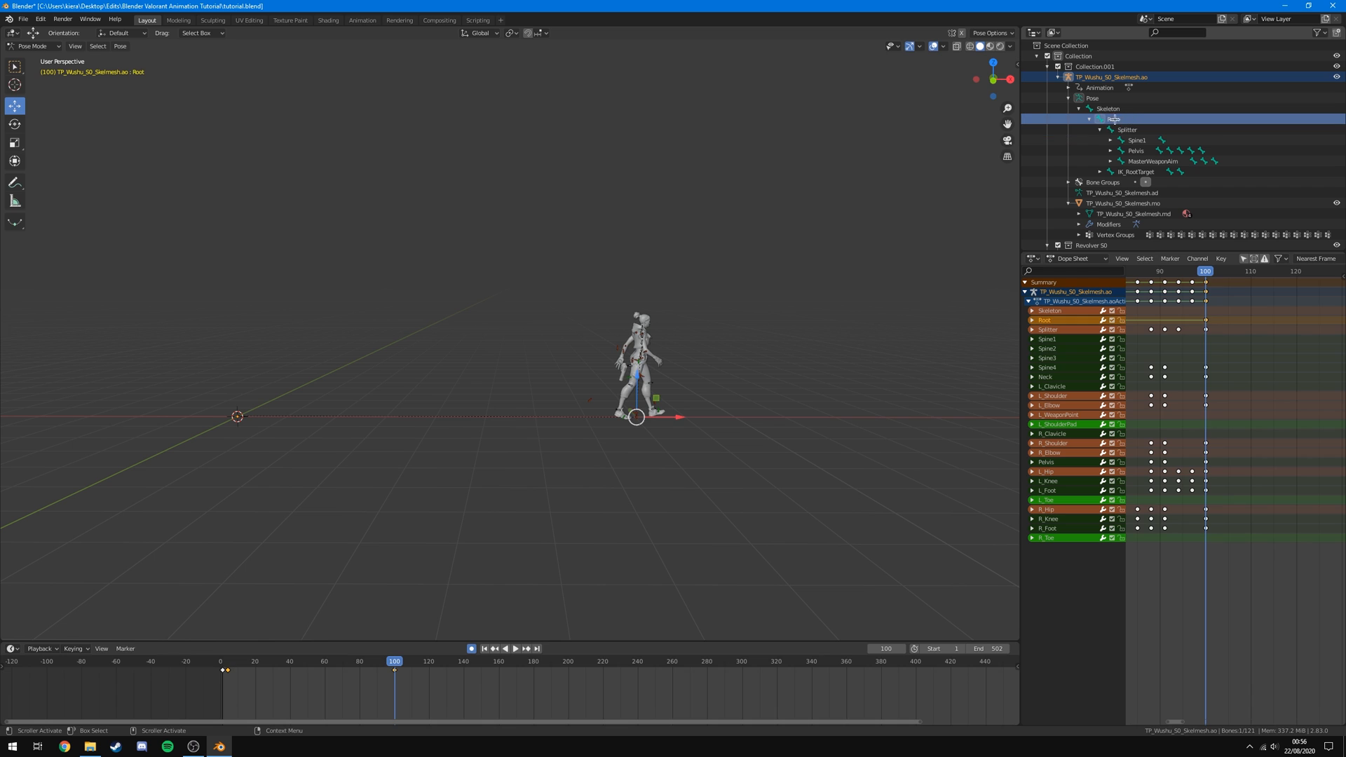
left_click_drag(678, 419, 657, 419)
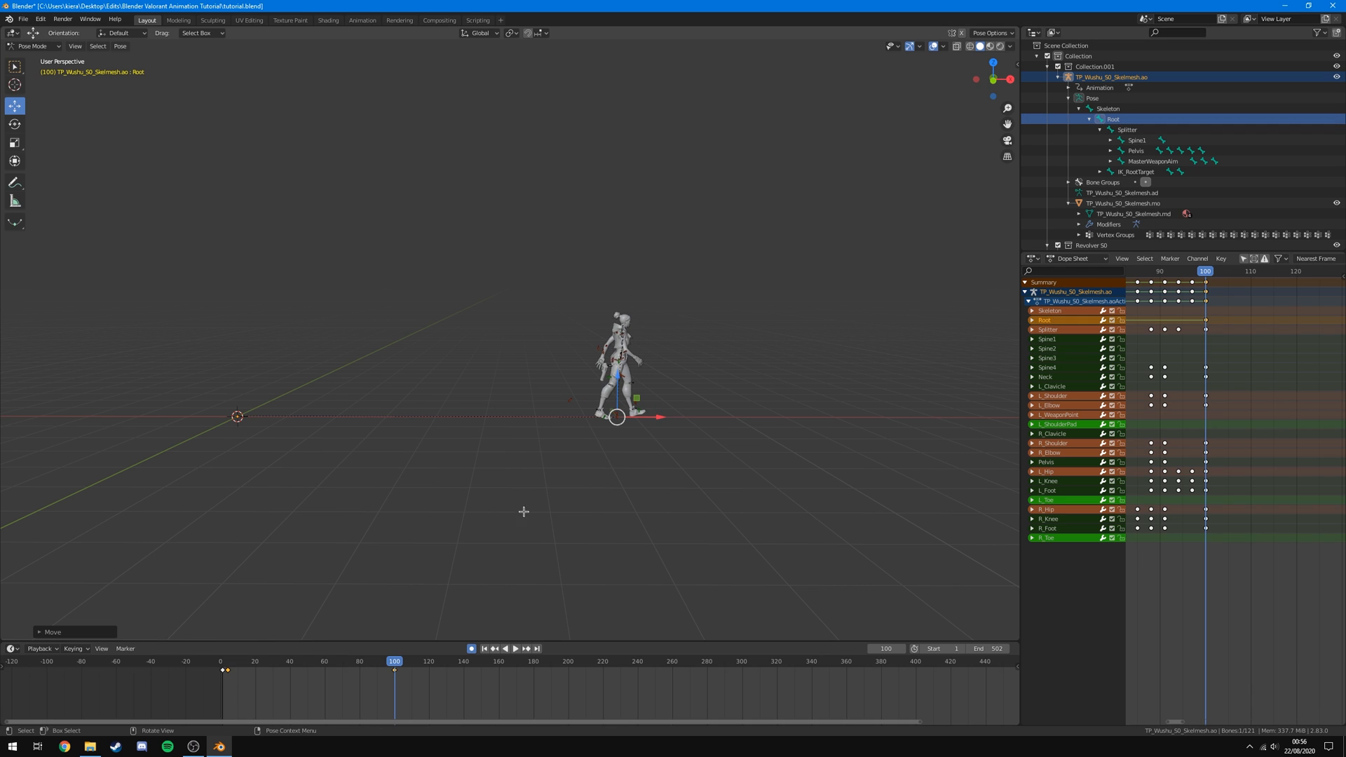
Play the walk several times to compare the shortened travel distance with the footsteps.
left_click_drag(322, 665, 237, 665)
key("space")
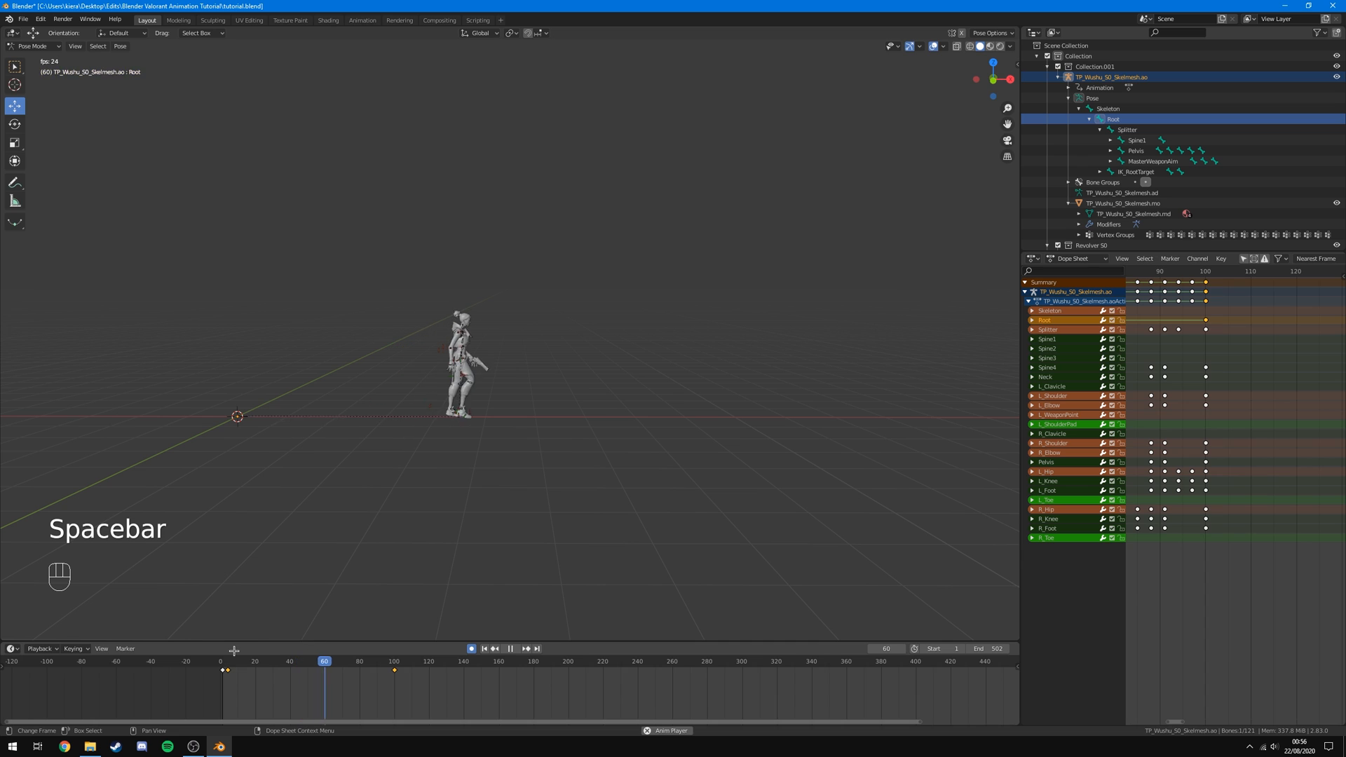
key("space")
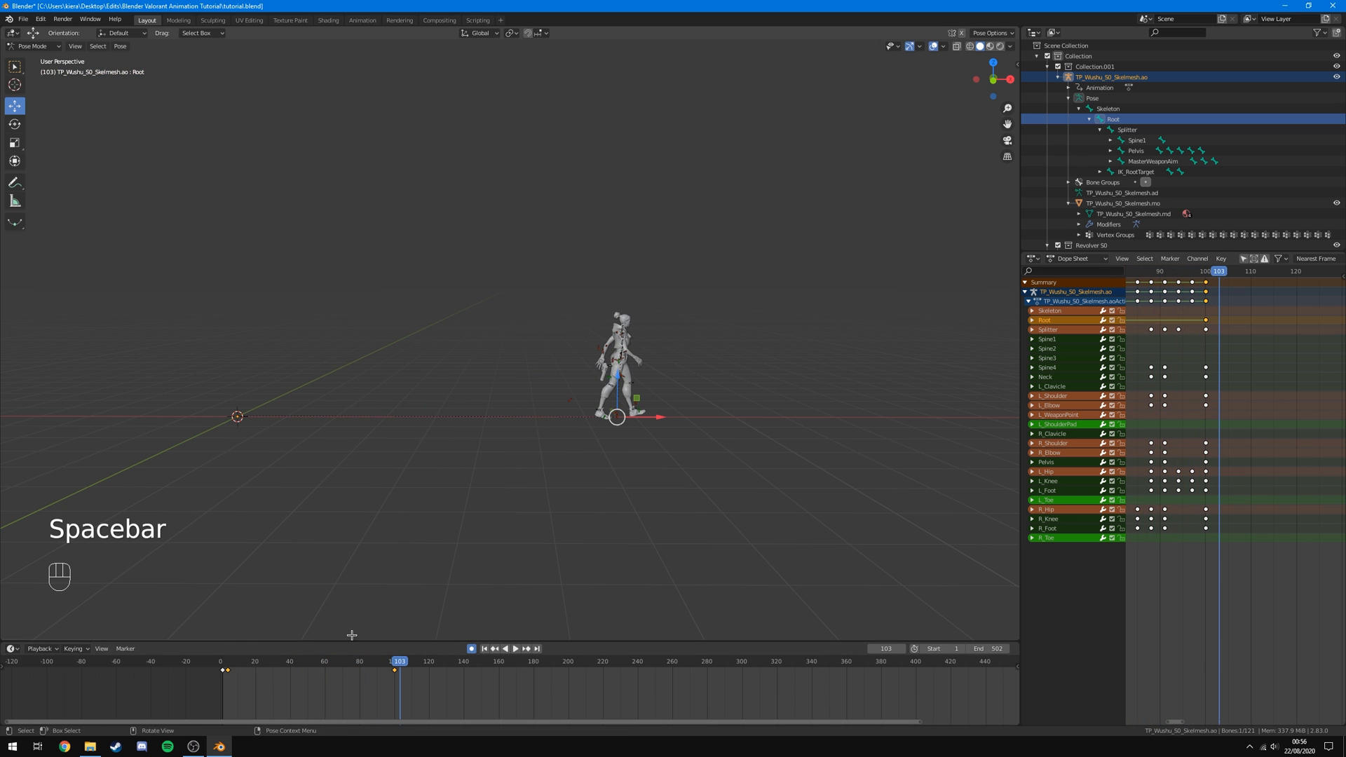
left_click_drag(396, 662, 394, 662)
key("space")
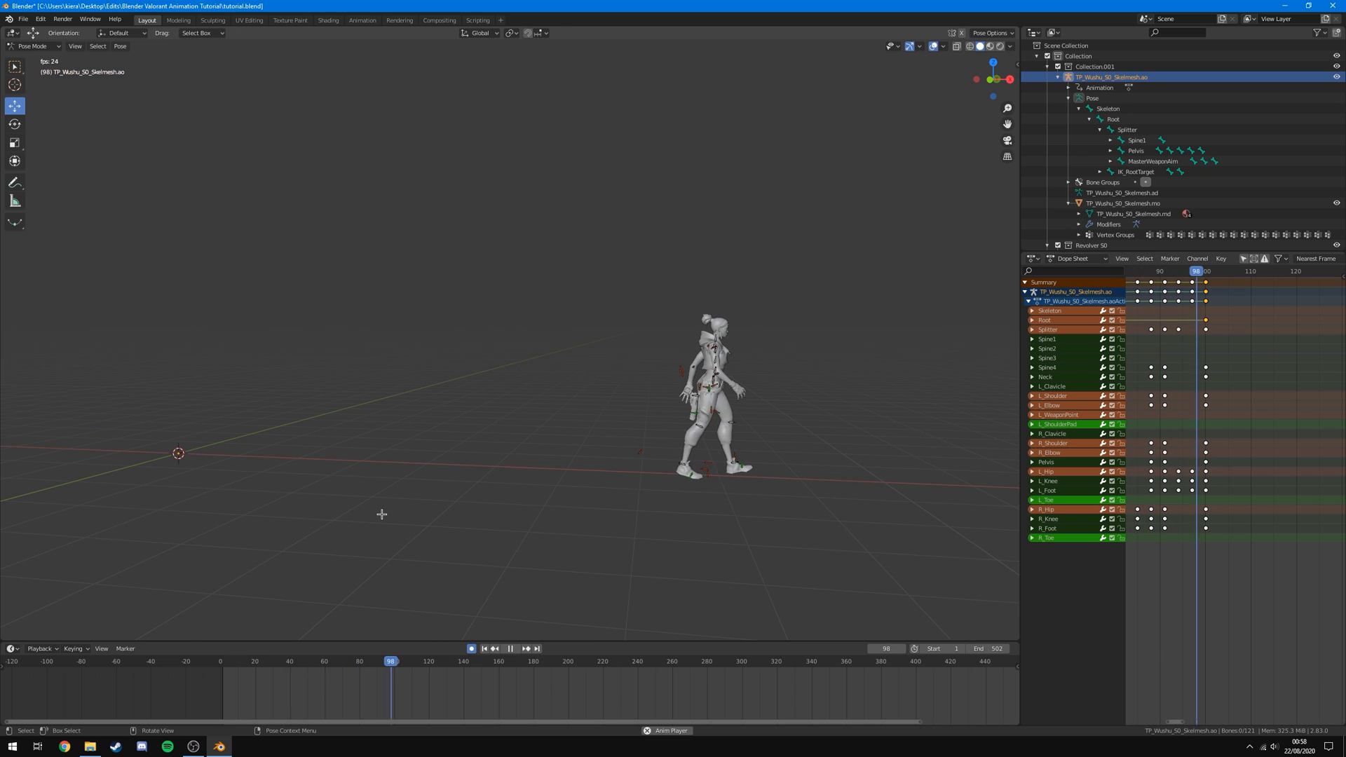
key("space")
left_click_drag(421, 666, 221, 667)
key("space")
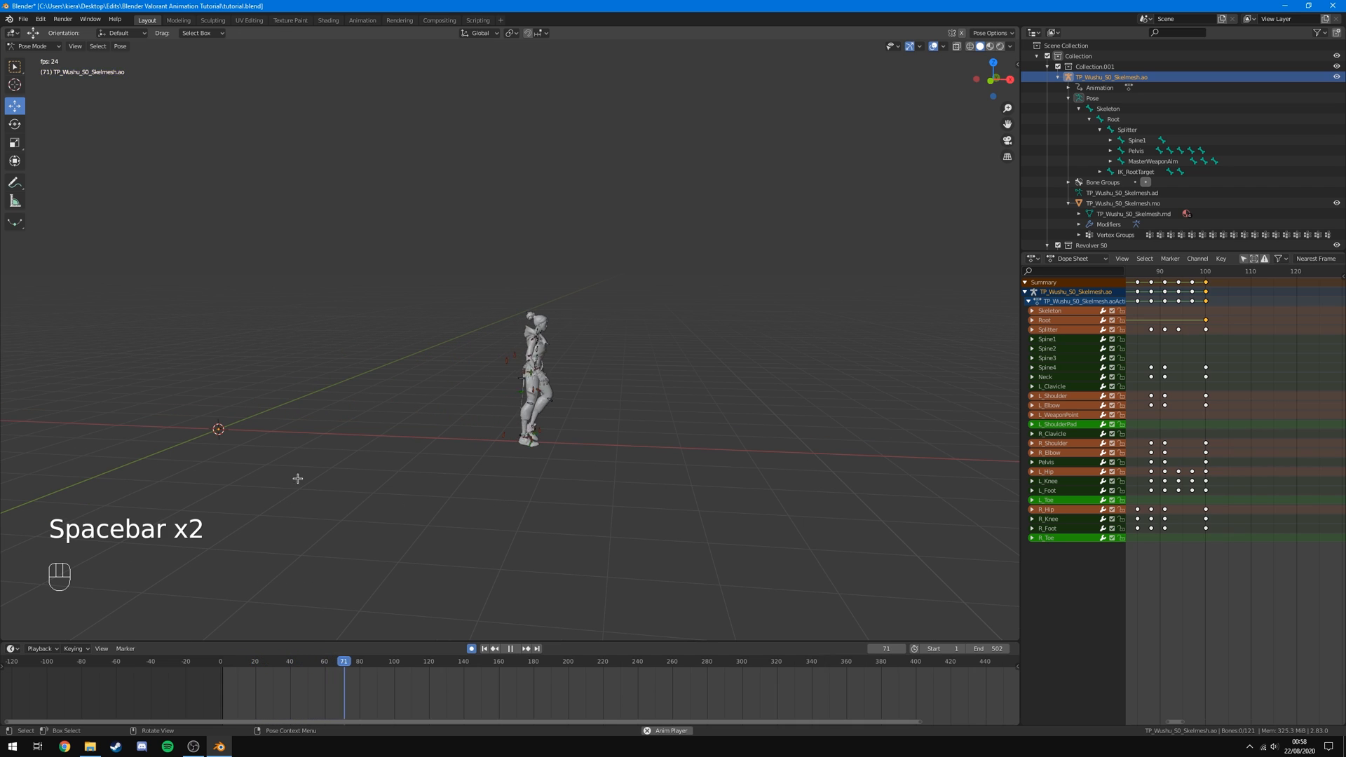
key("space")
Return the viewport to Material Preview shading and play the walk from the start.
left_click(990, 46)
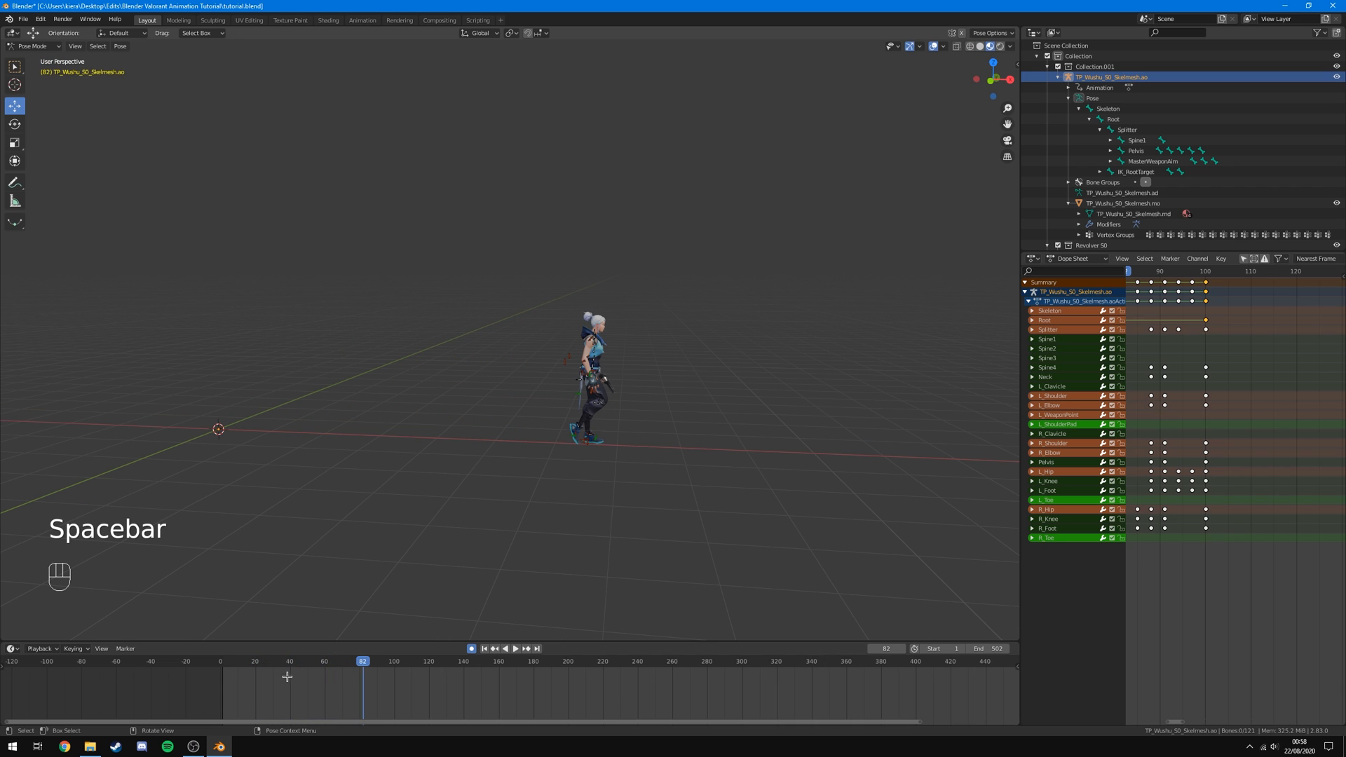
left_click(216, 662)
key("space")
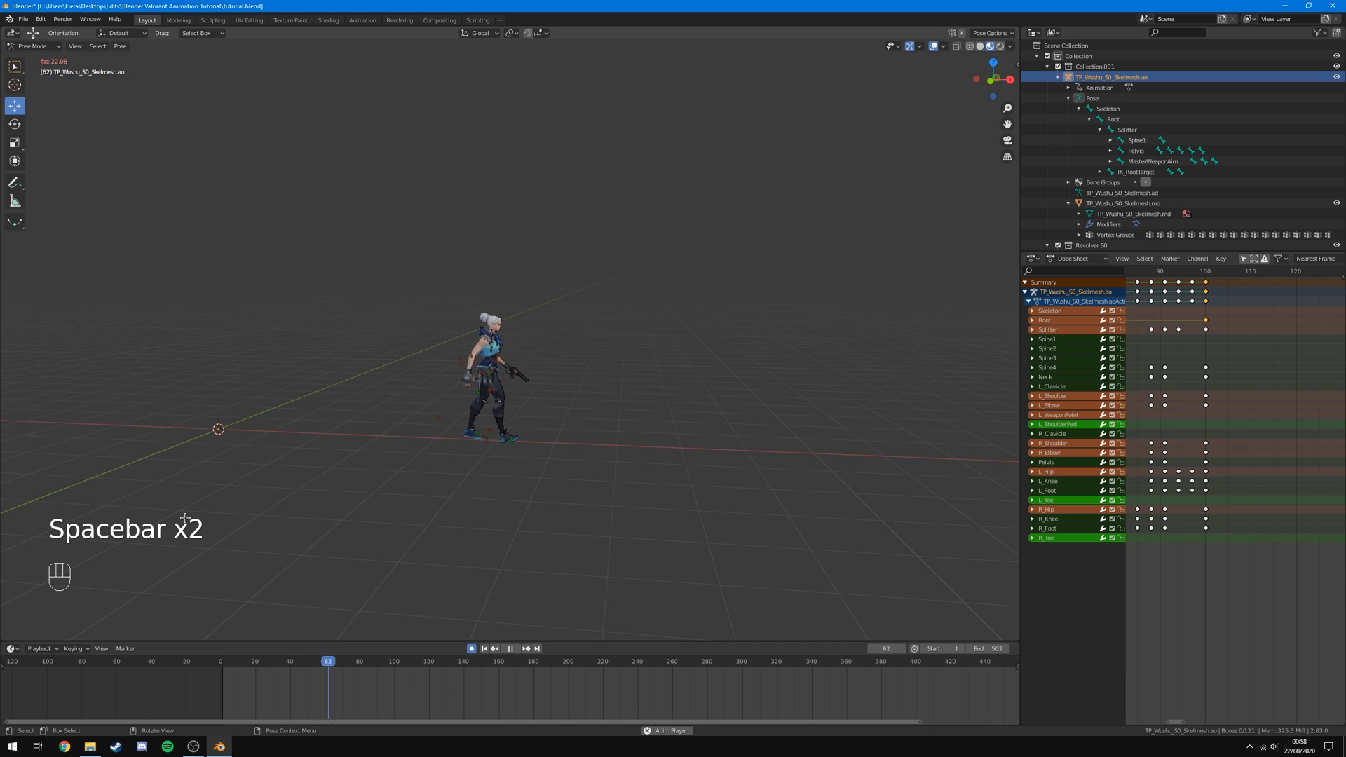
Replay the walk from the start and check the footsteps against the forward travel around frames 95 to 100.
key("space")
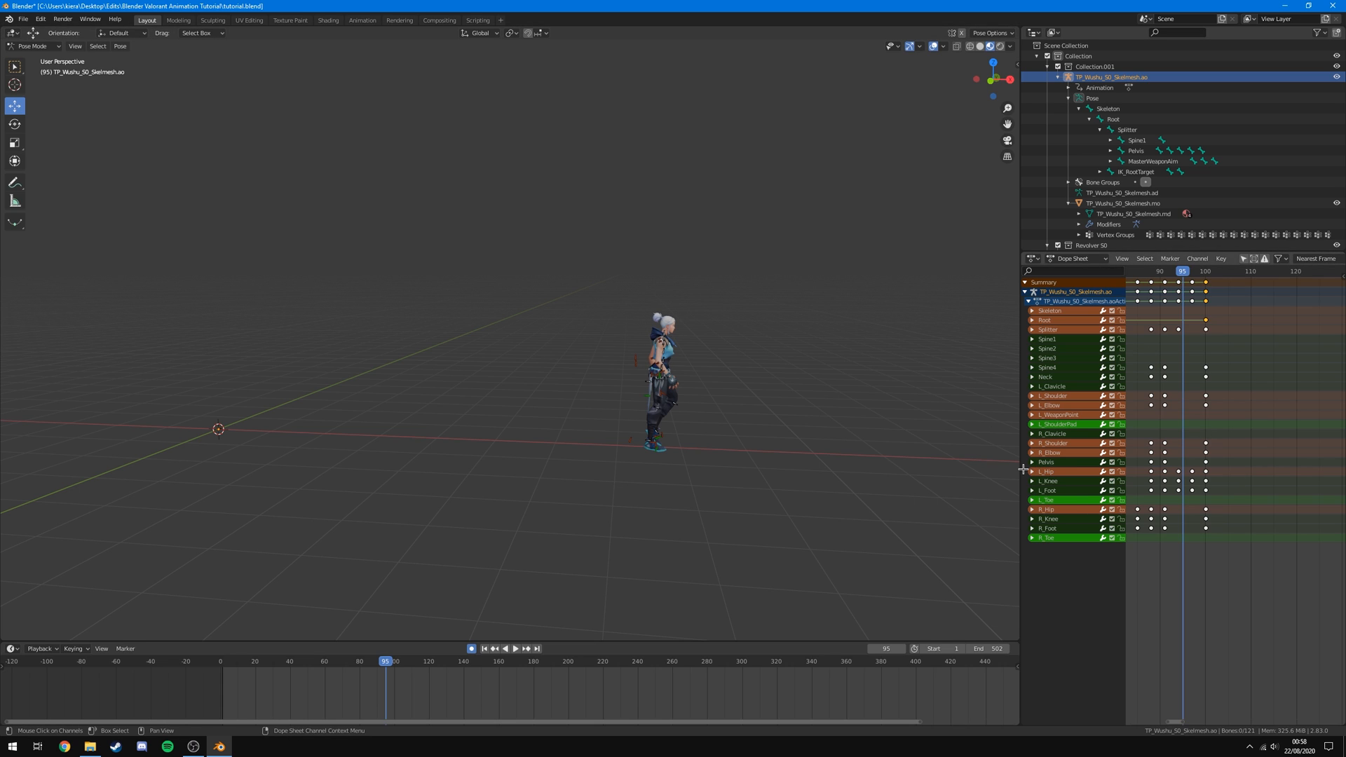
key("space")
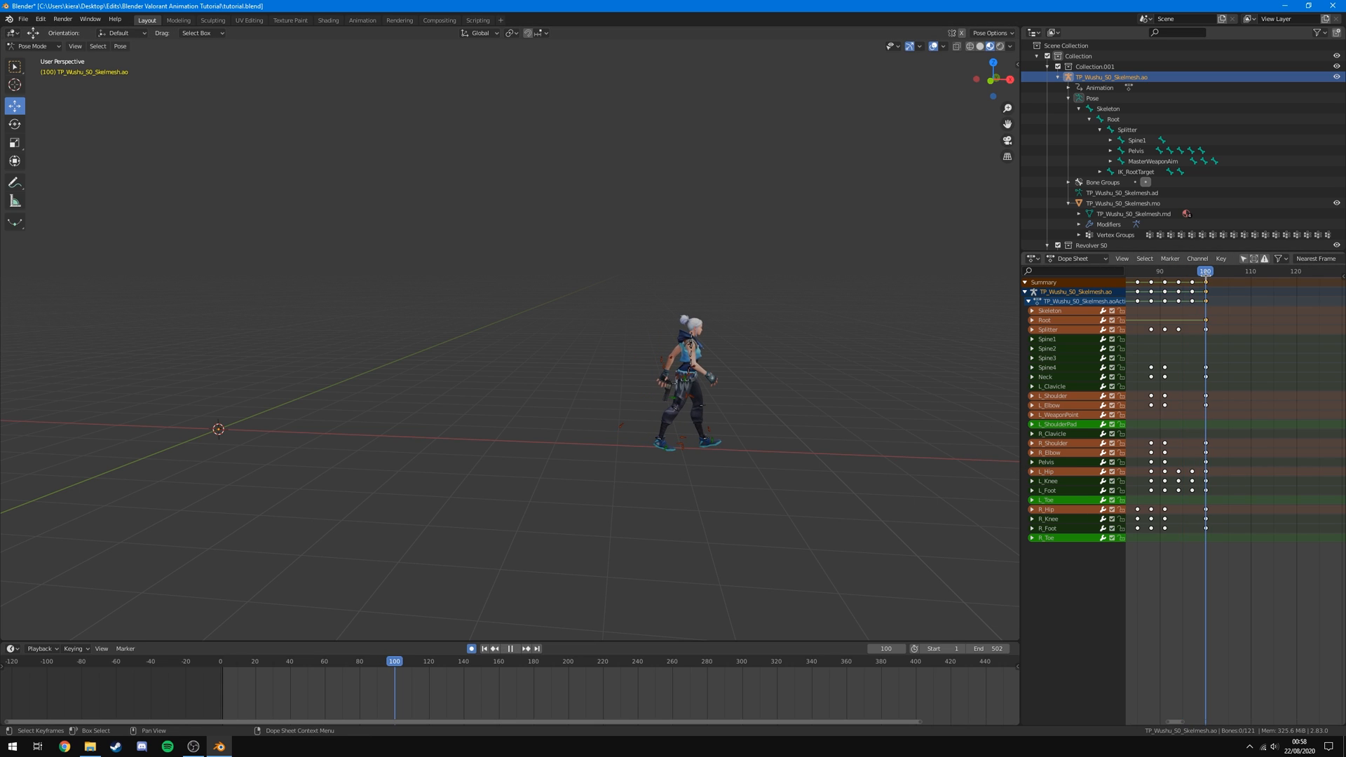
key("space")
left_click_drag(261, 670, 217, 671)
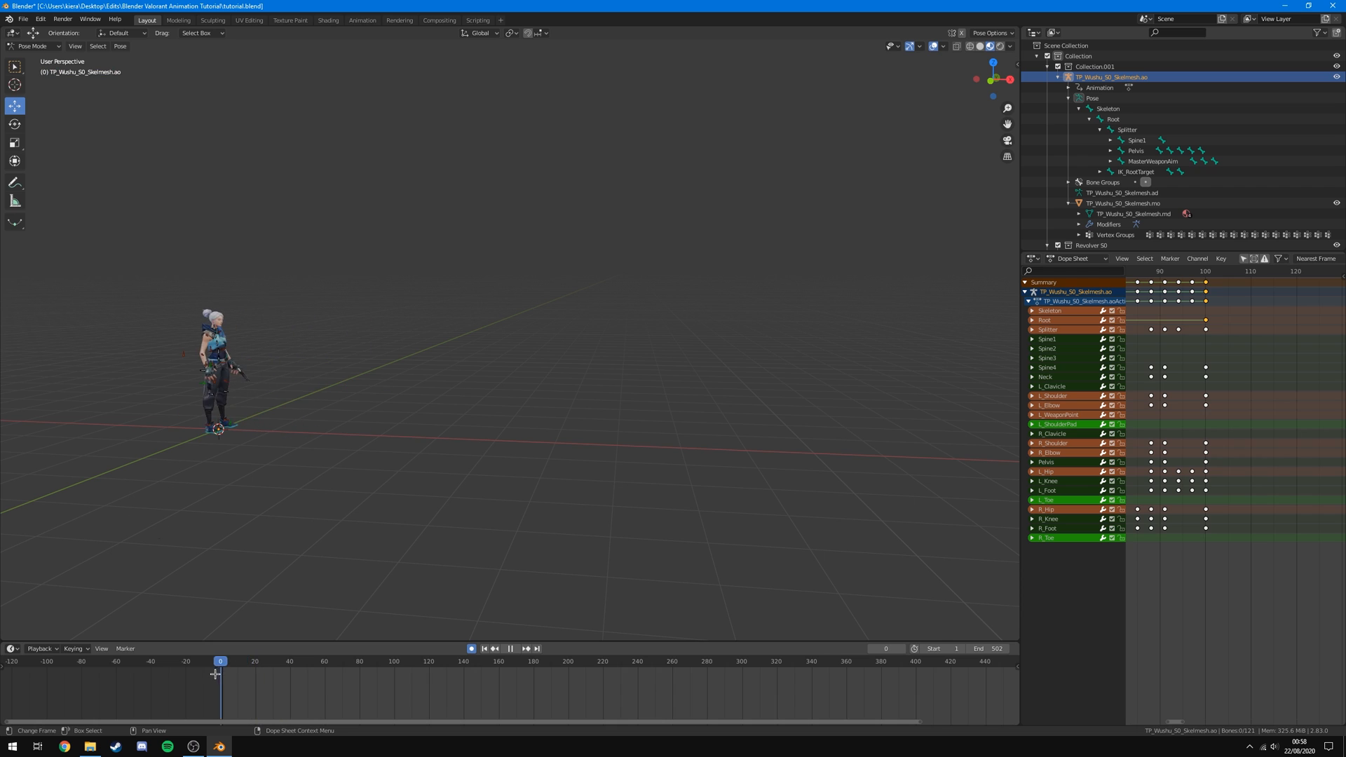
key("space")
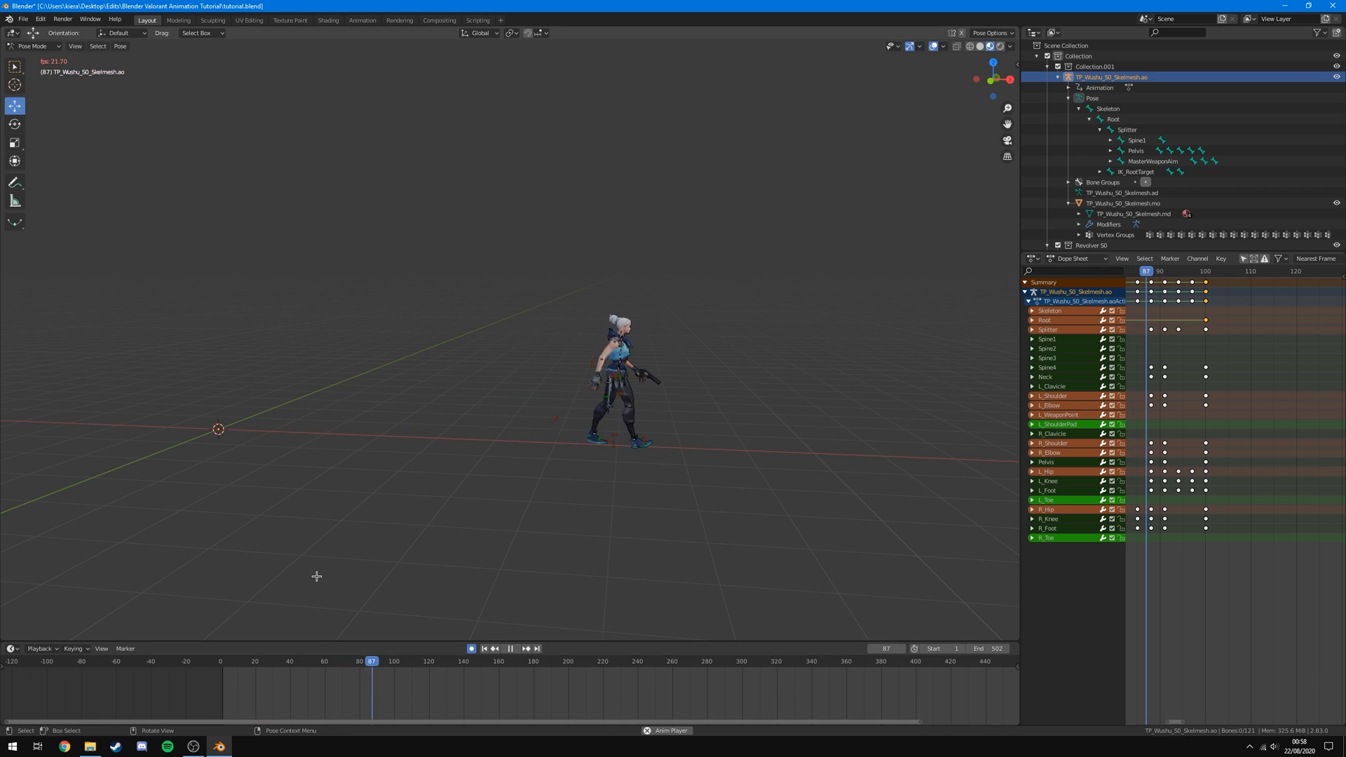
key("space")
scroll(507, 422, "up", 1)
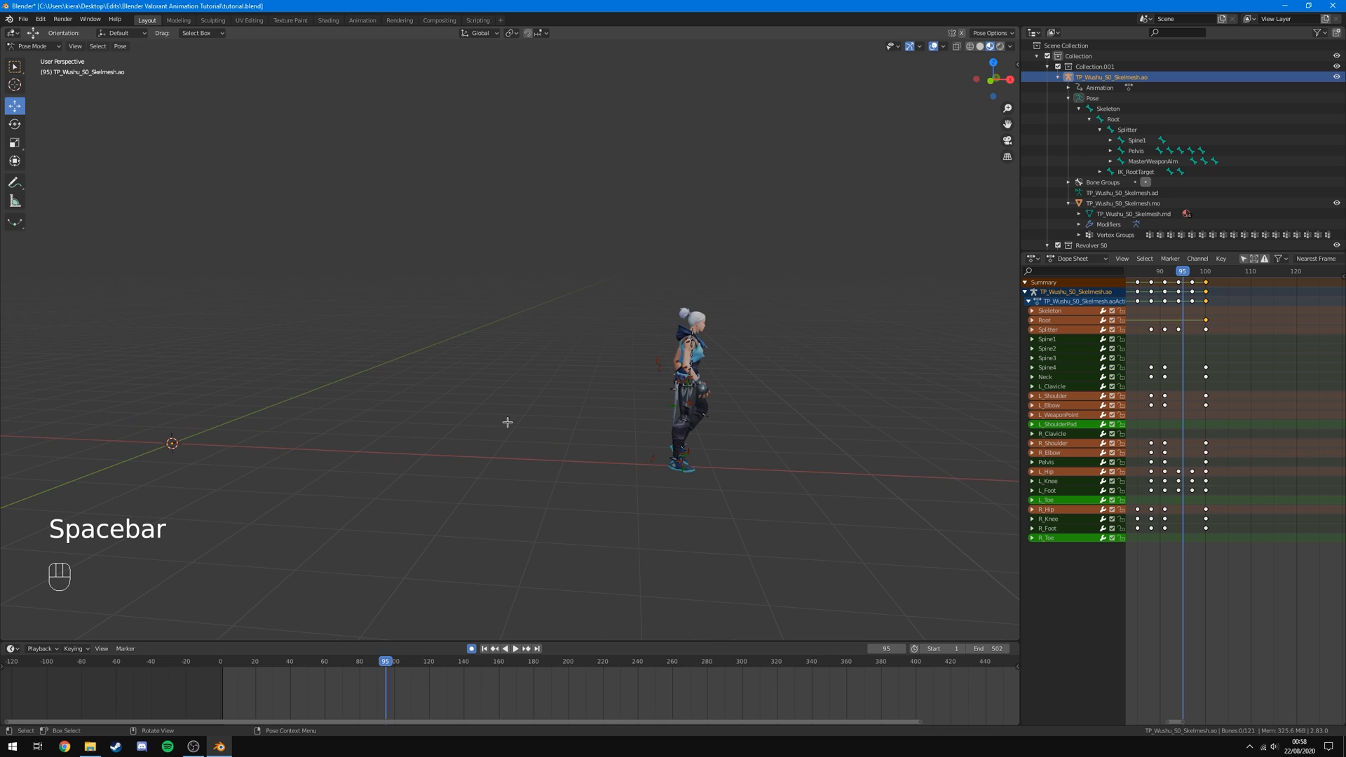
key("Left")
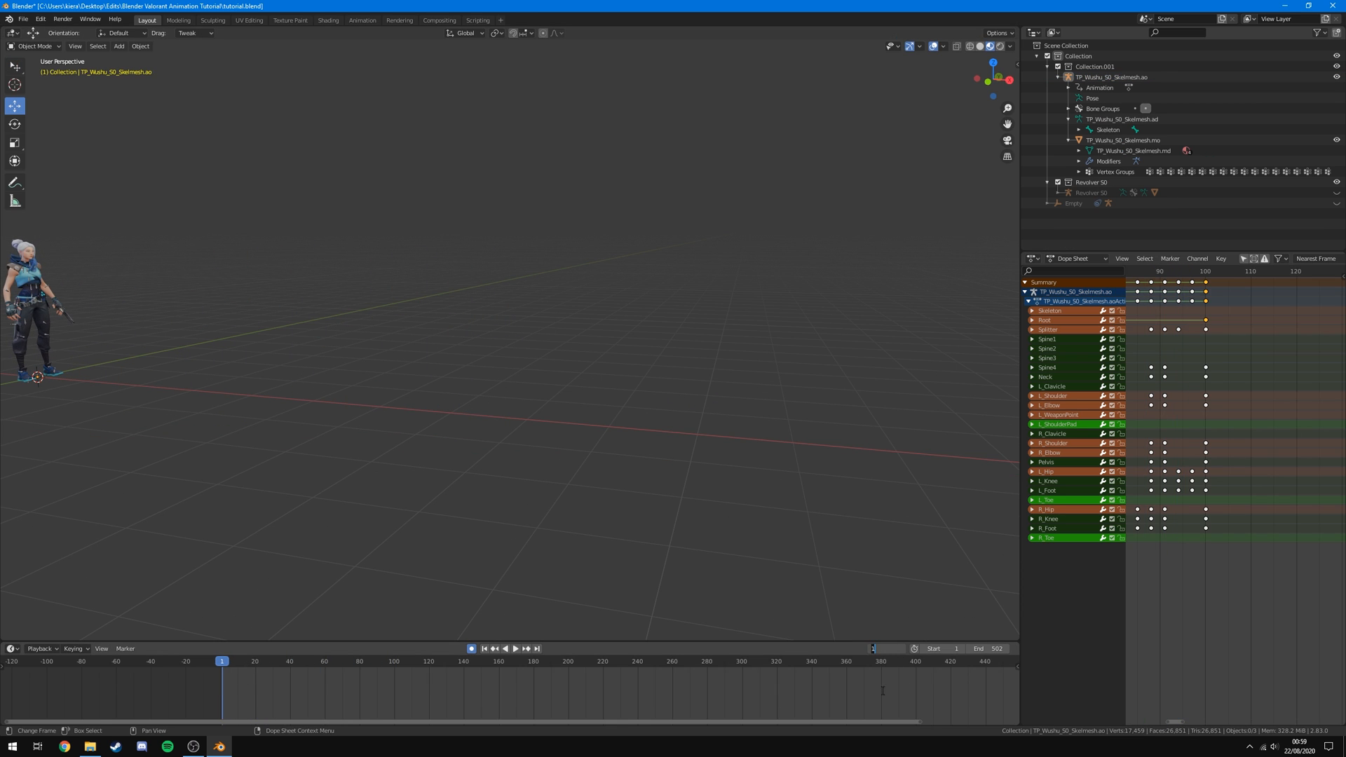
At frame 1, add a camera to the scene and look through it.
key("Return")
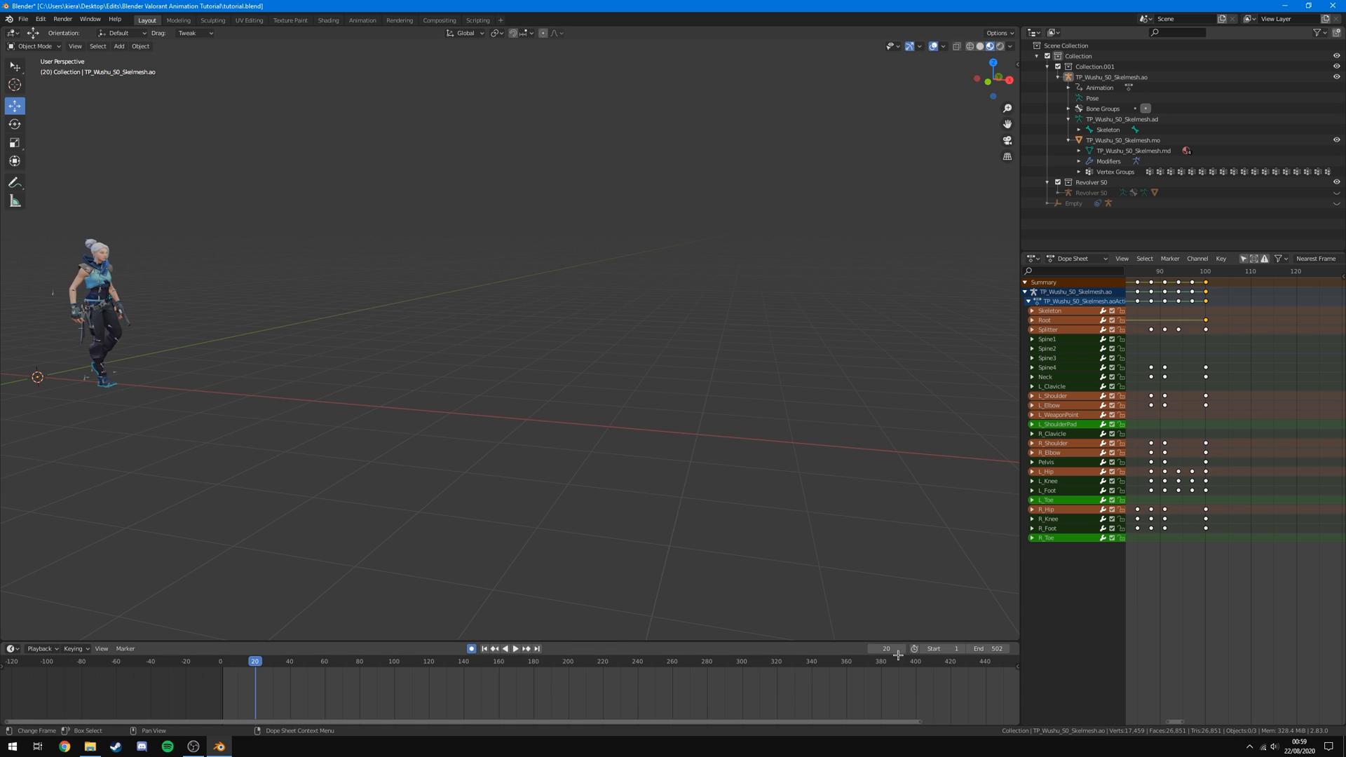
key("shift+Left")
middle_click_drag(295, 512, 712, 459, "shift")
key("shift")
key("shift+a")
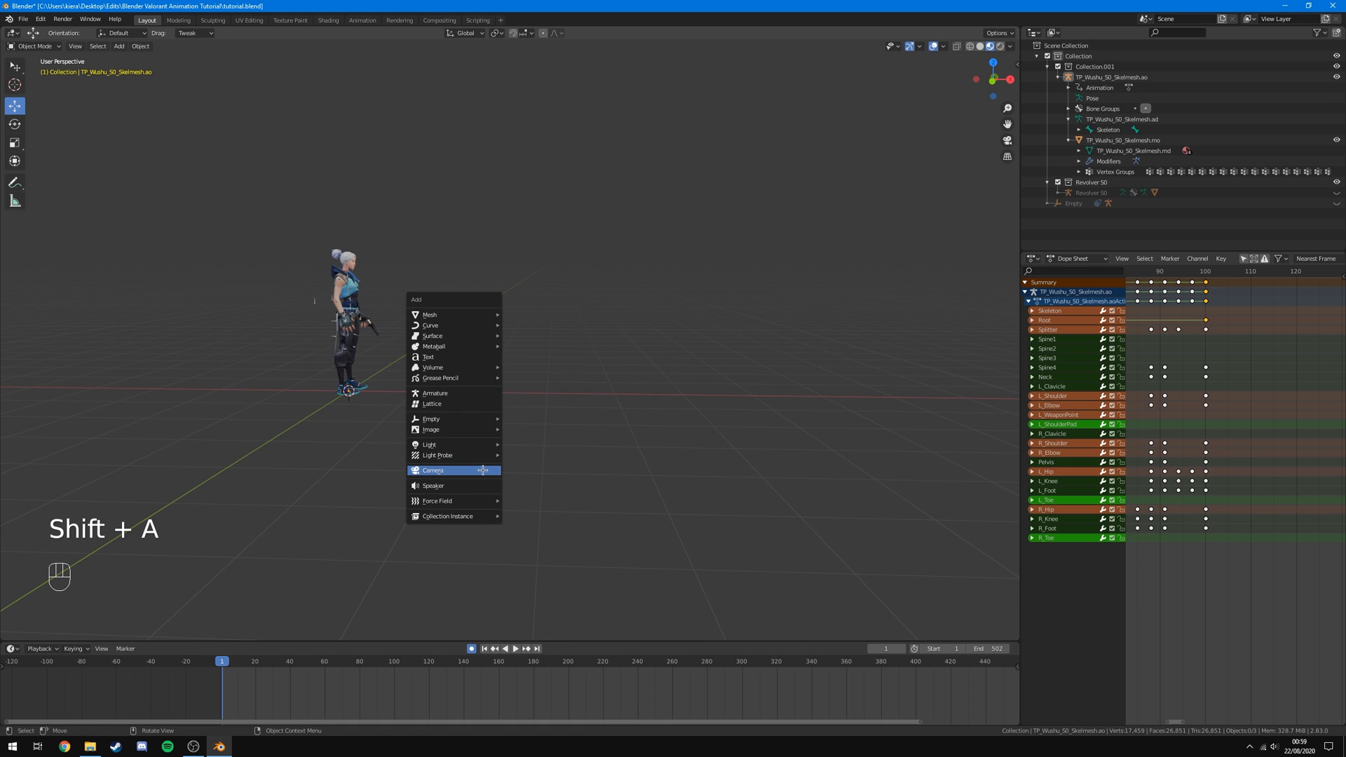
left_click(459, 477)
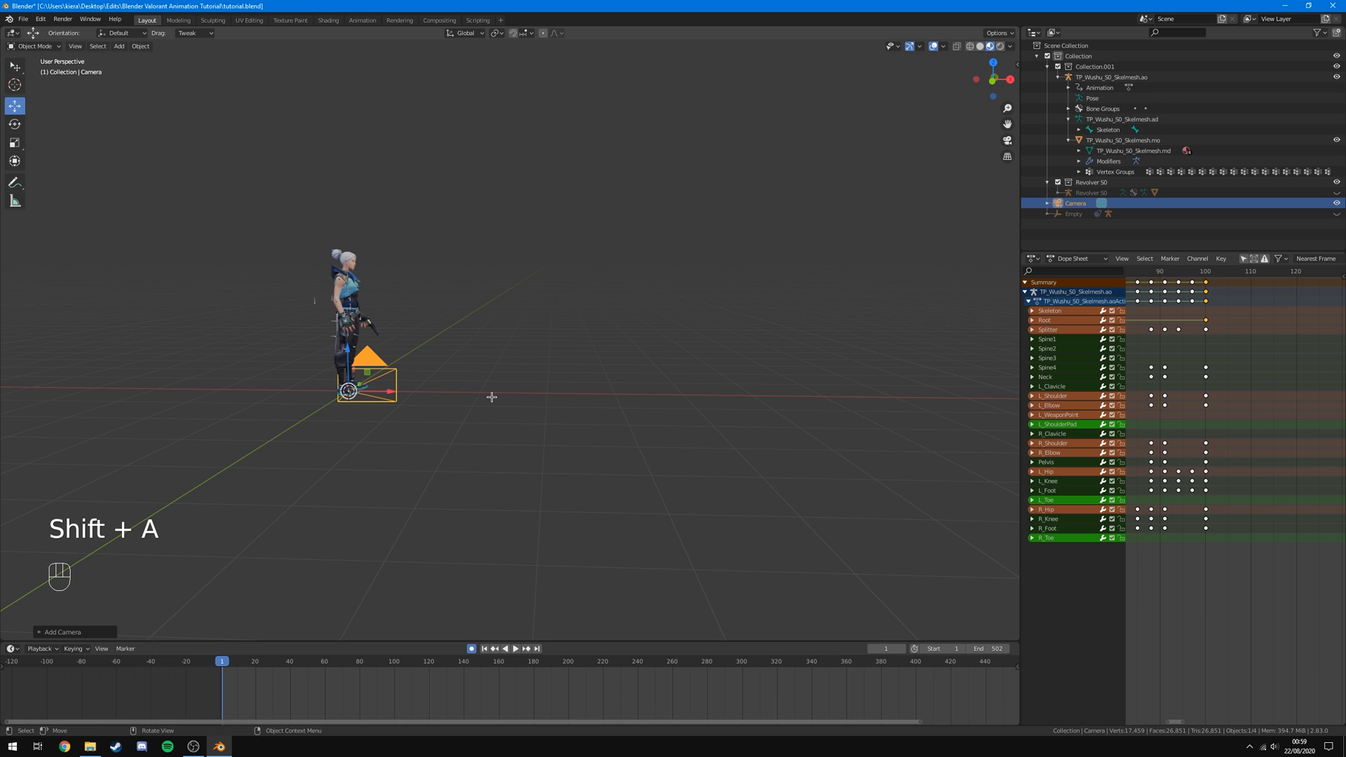
key("KP_0")
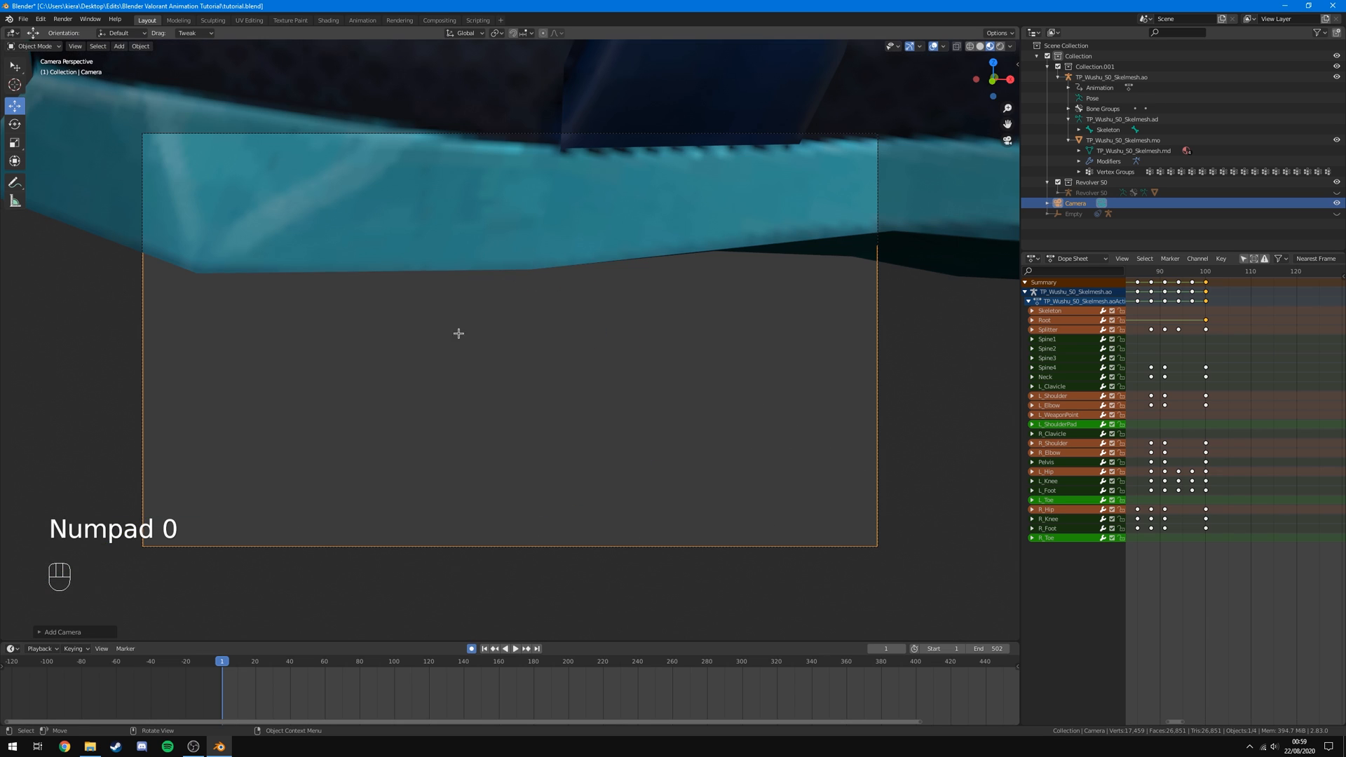
Move the camera with Walk Navigation until the whole character is framed in side view, off-centre with space ahead of her.
left_click(41, 19)
left_click(74, 159)
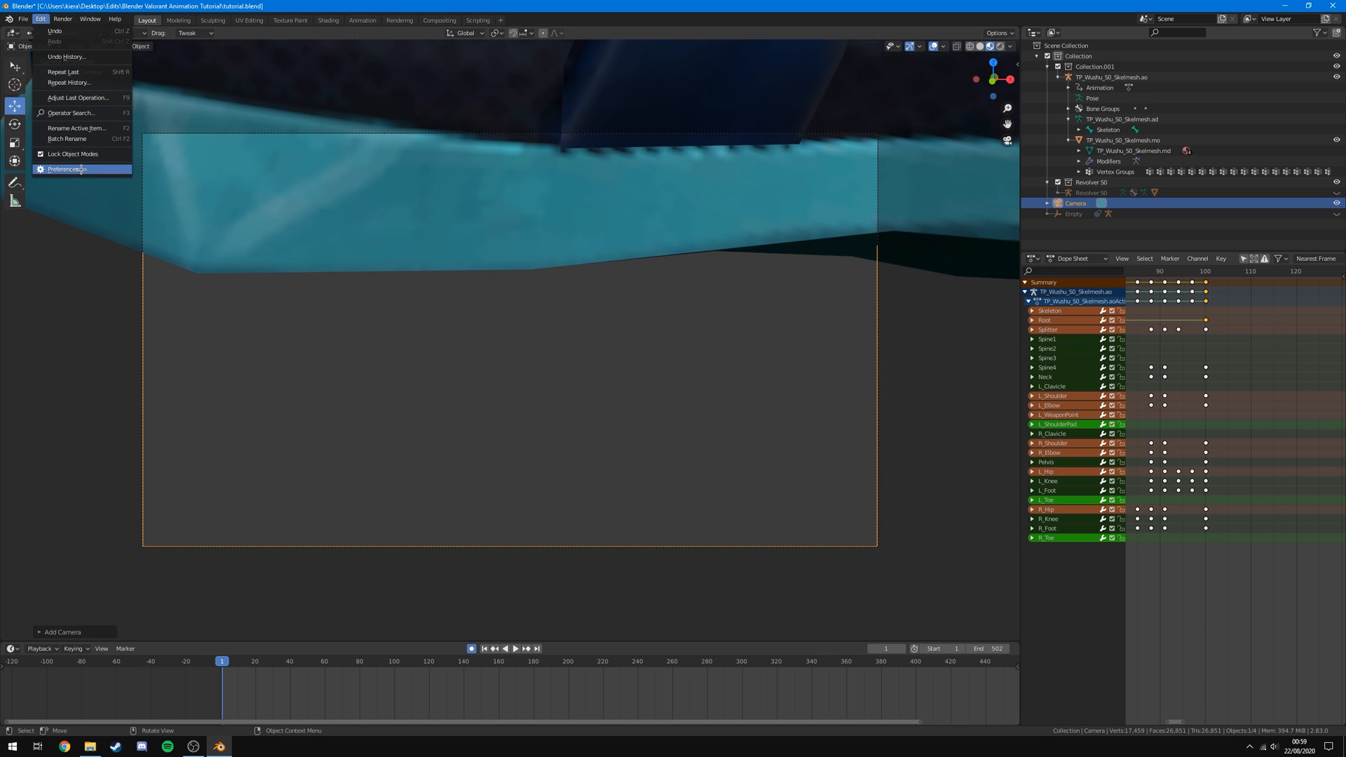
key("shift+f")
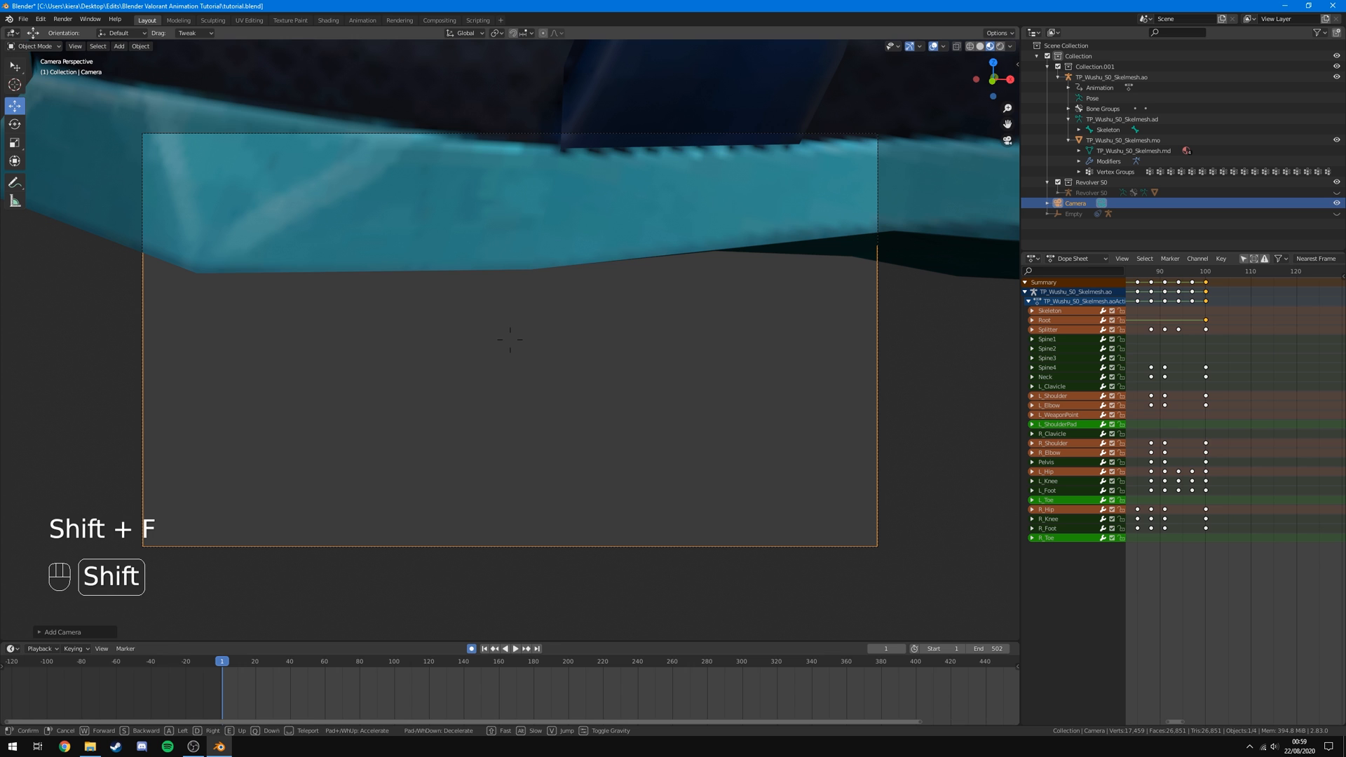
key("s")
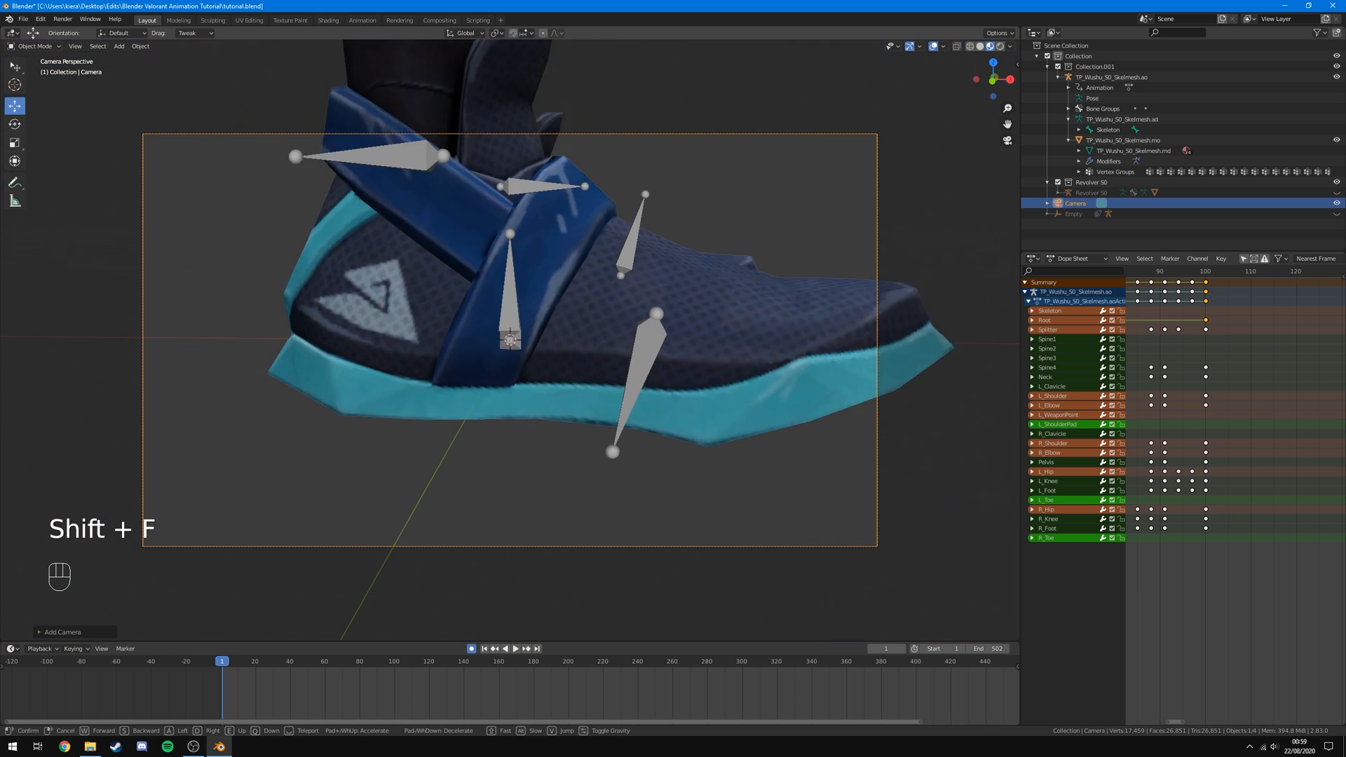
key("e")
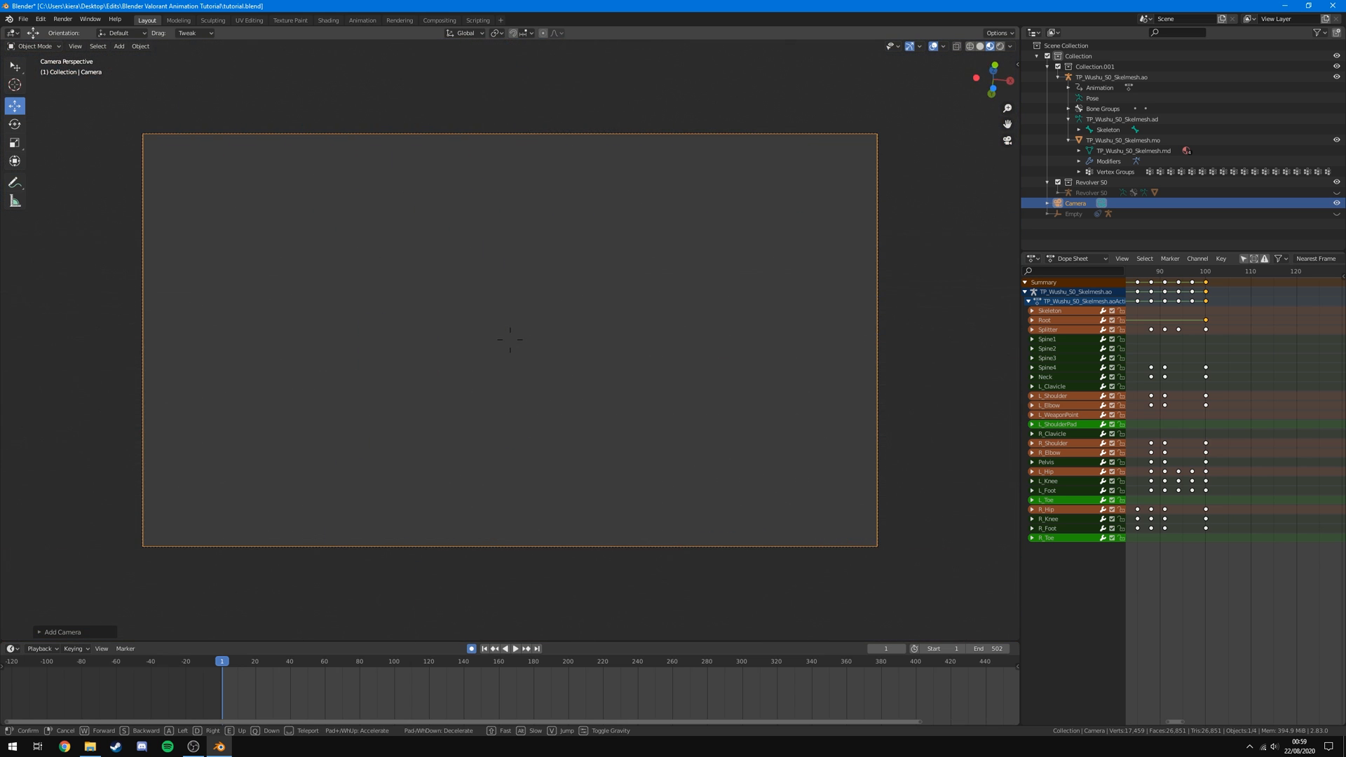
key("s")
key("s")
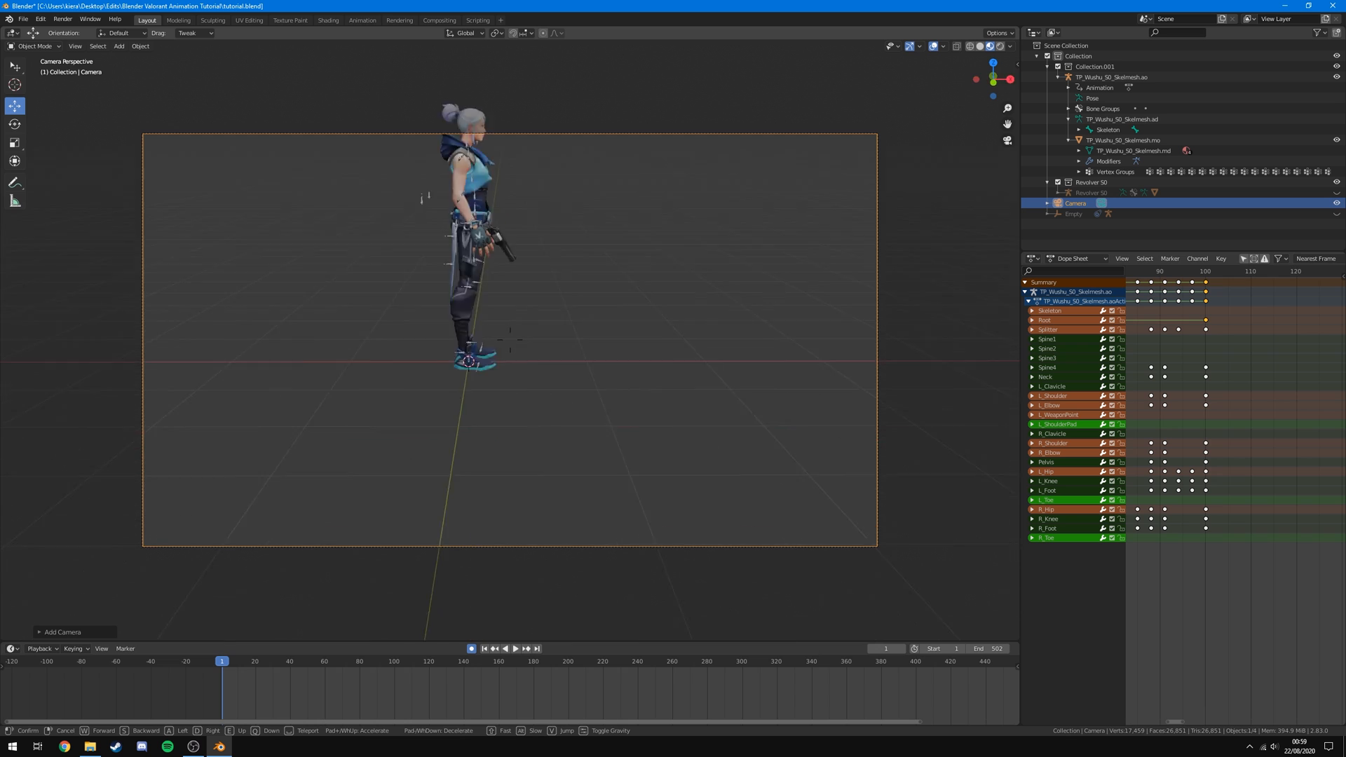
key("w")
key("s")
key("d")
key("w")
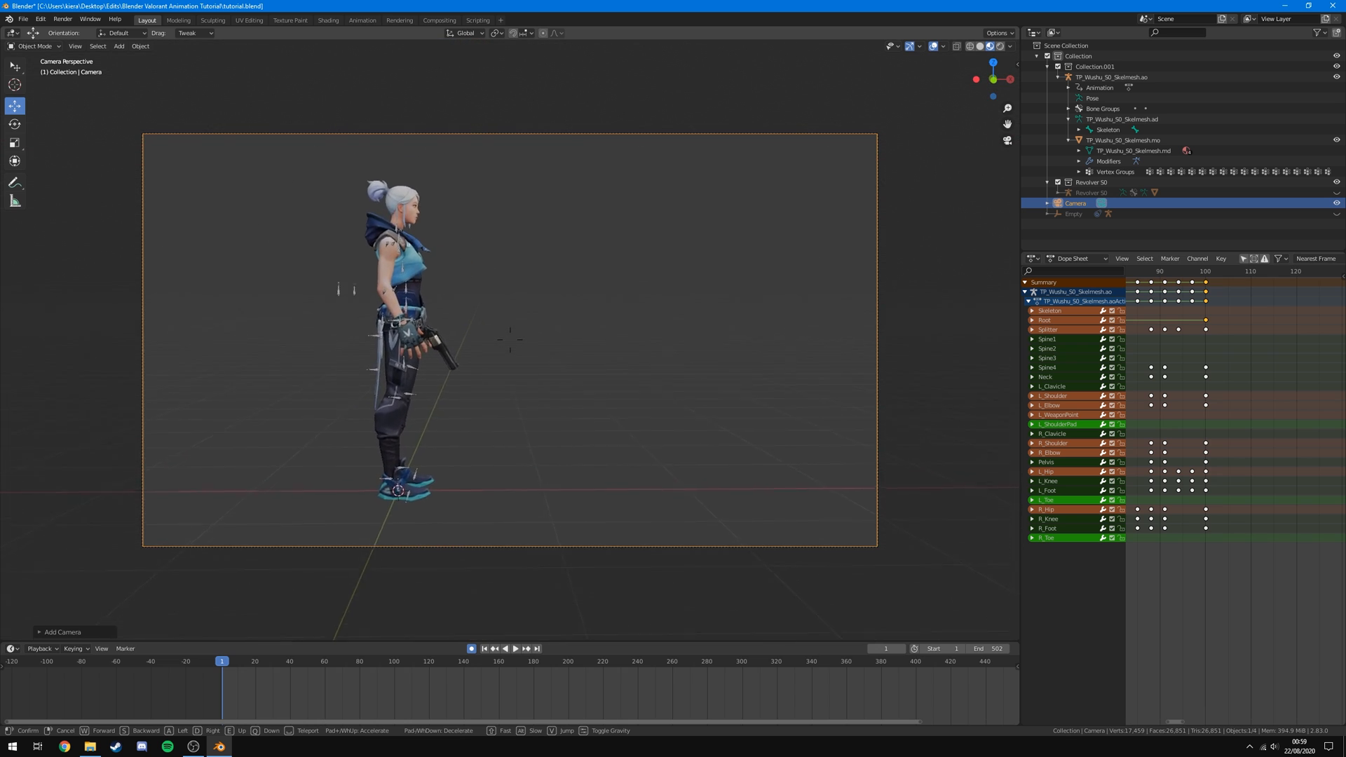
key("s")
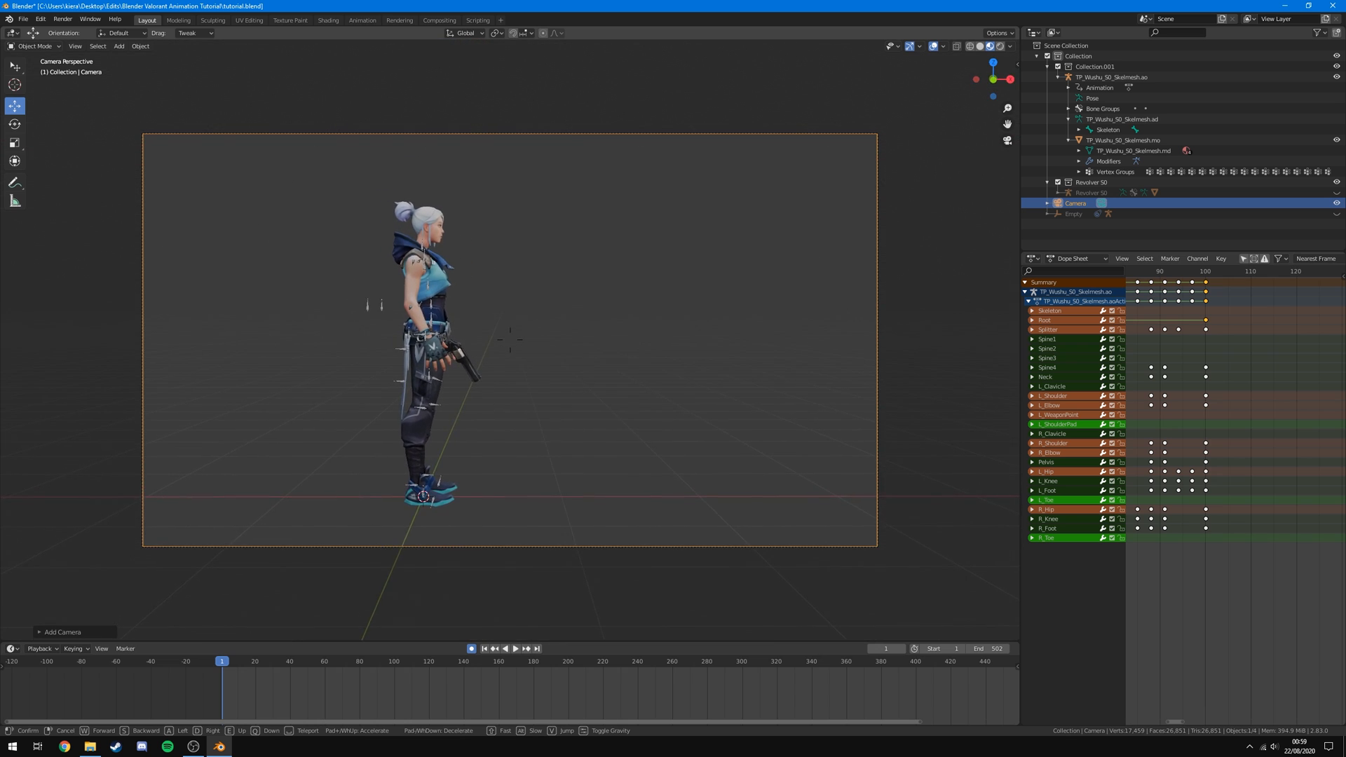
key("d")
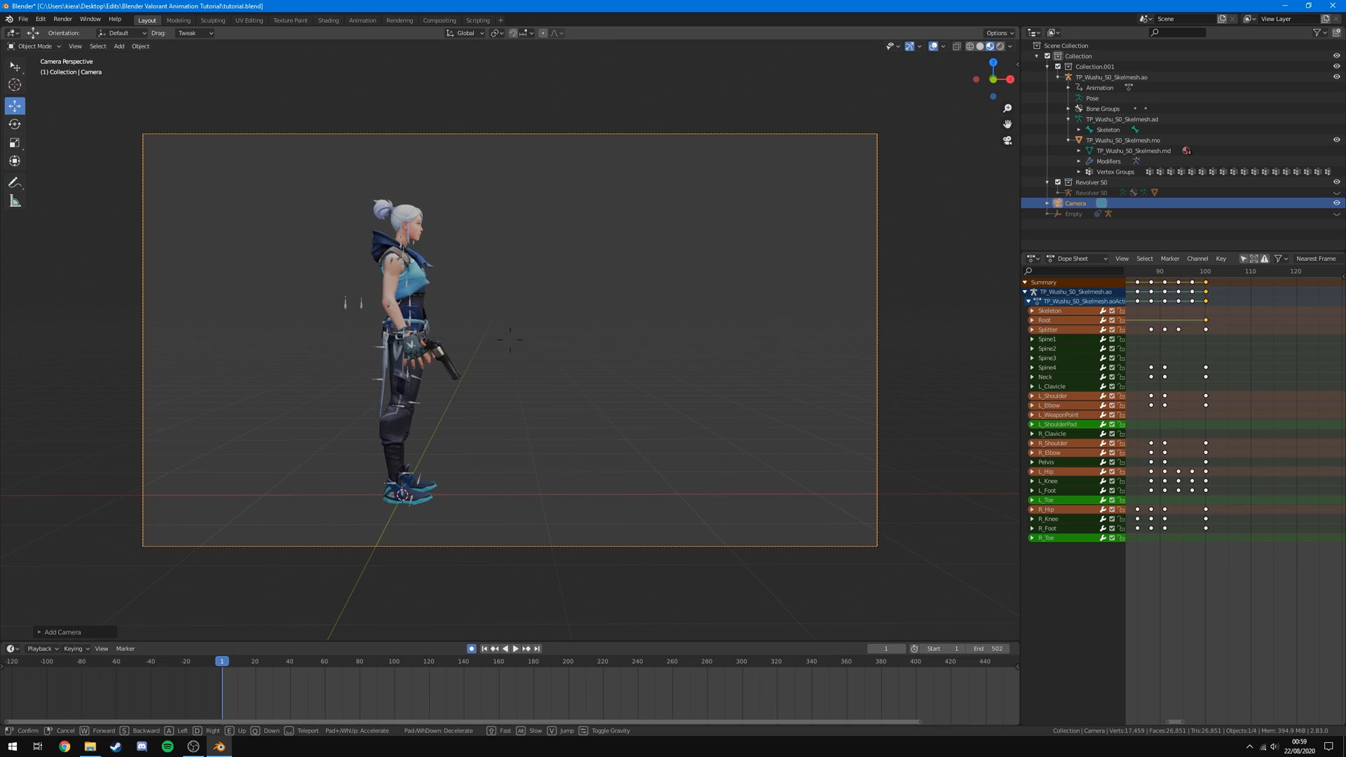
left_click(510, 339)
In the camera's object transform properties, set Rotation to X 90°, Y 0°, Z 0° and Location Z to 1.0843 m.
left_click(1033, 259)
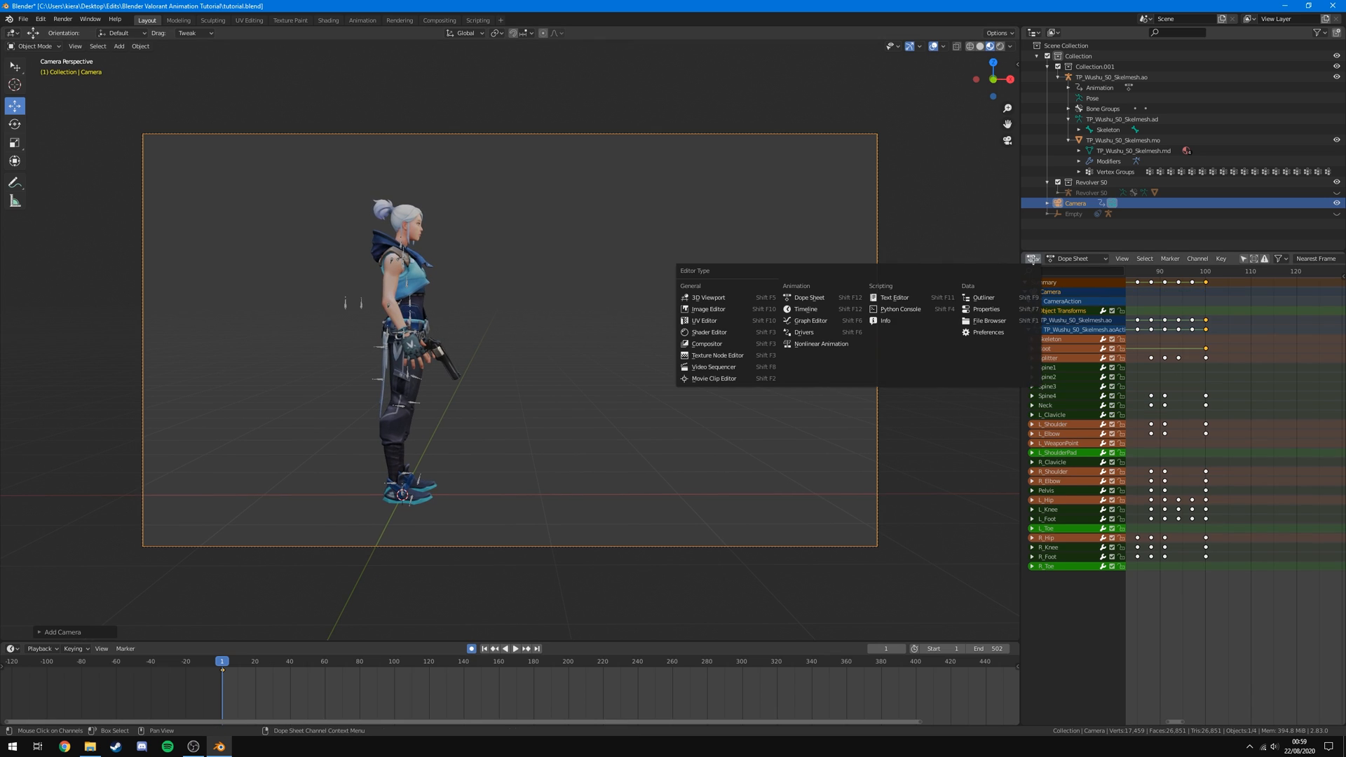
left_click(990, 309)
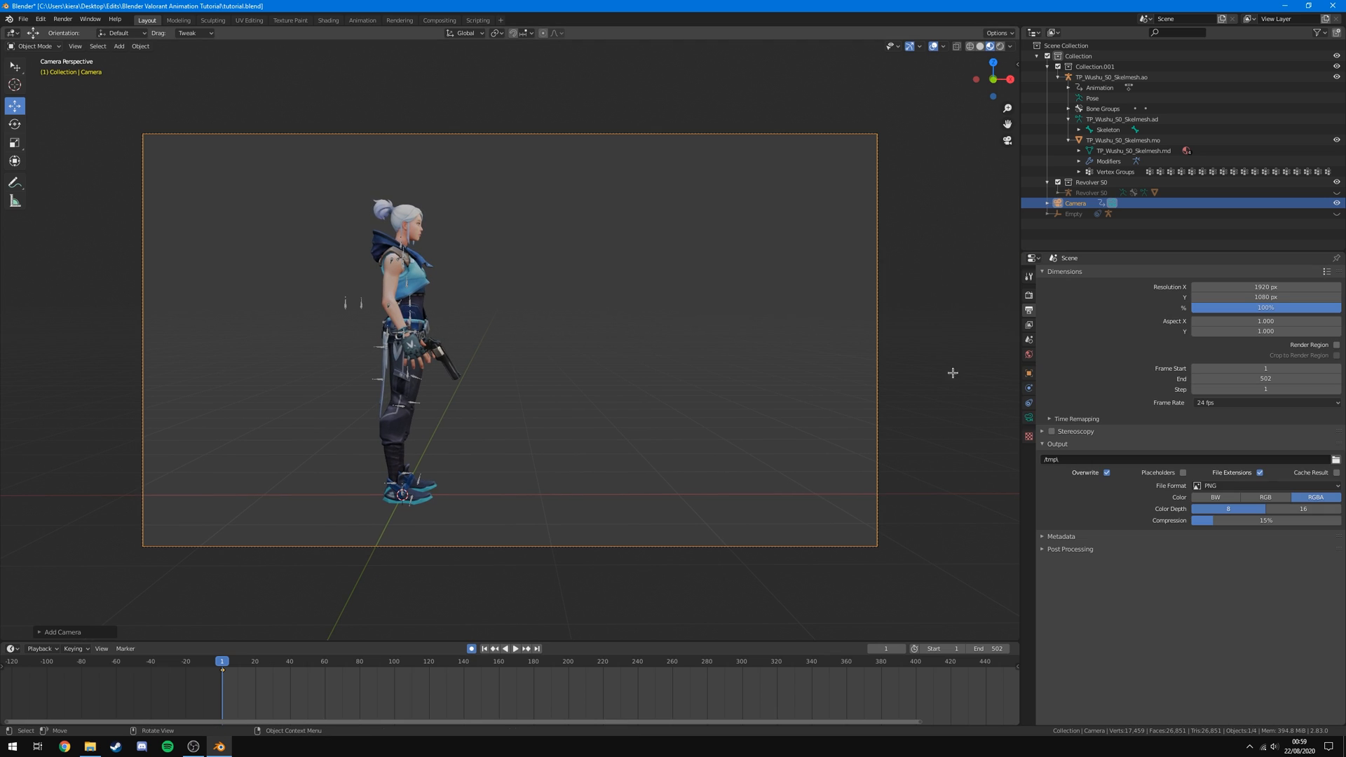
left_click(1029, 373)
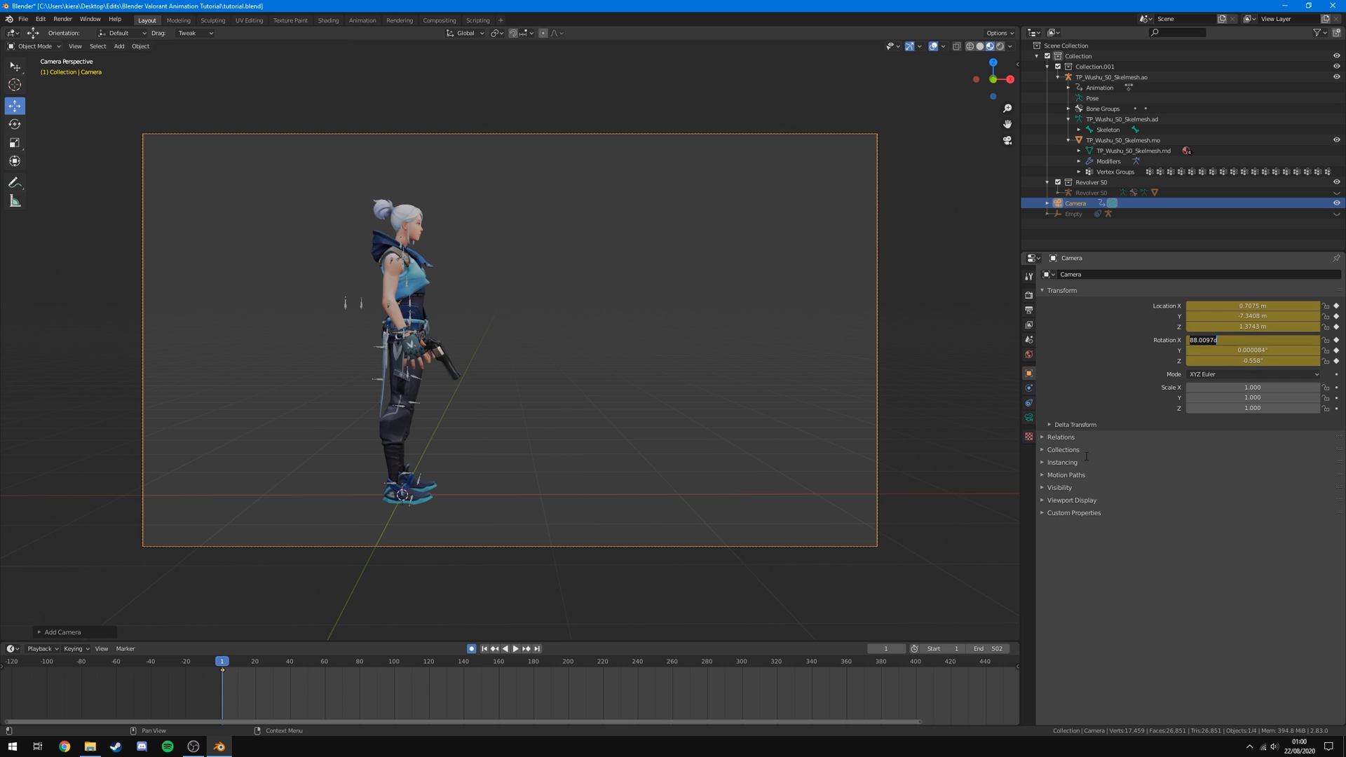
key("Return")
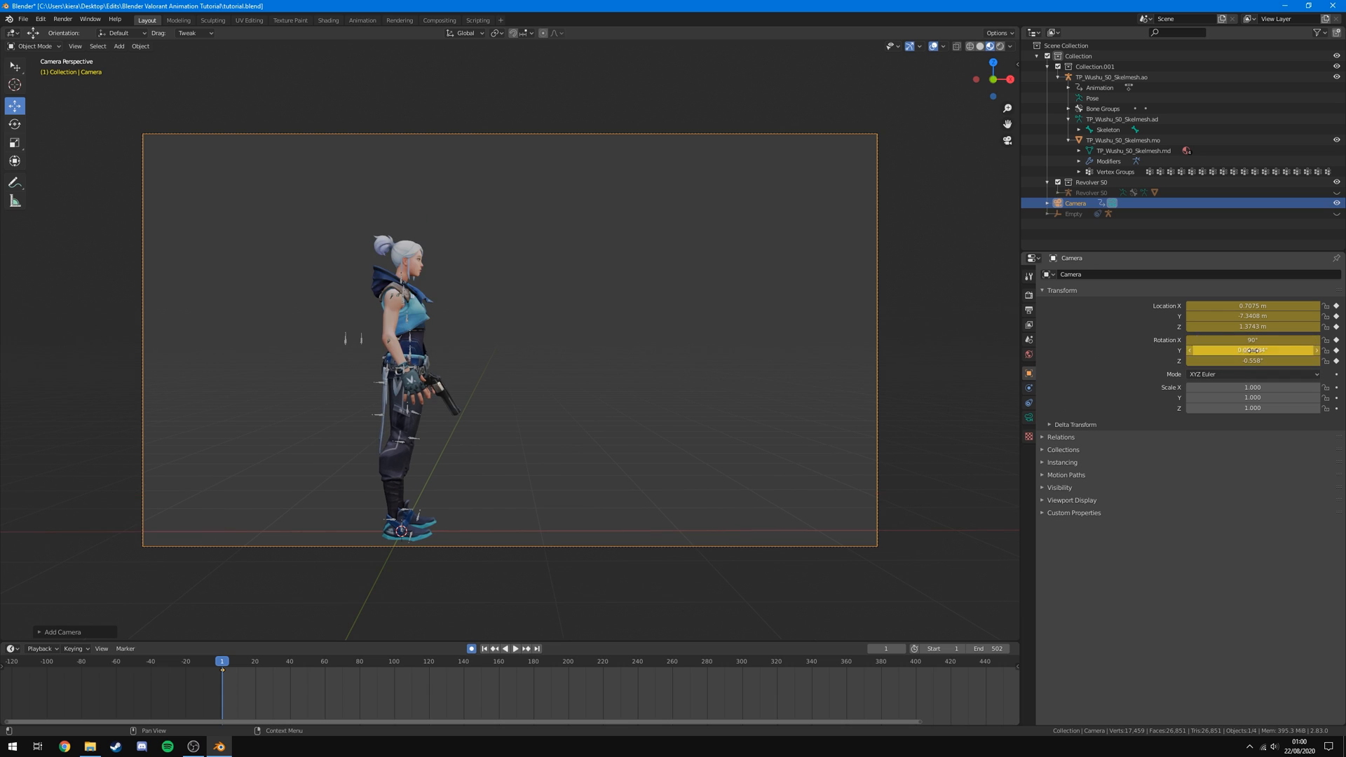
key("Return")
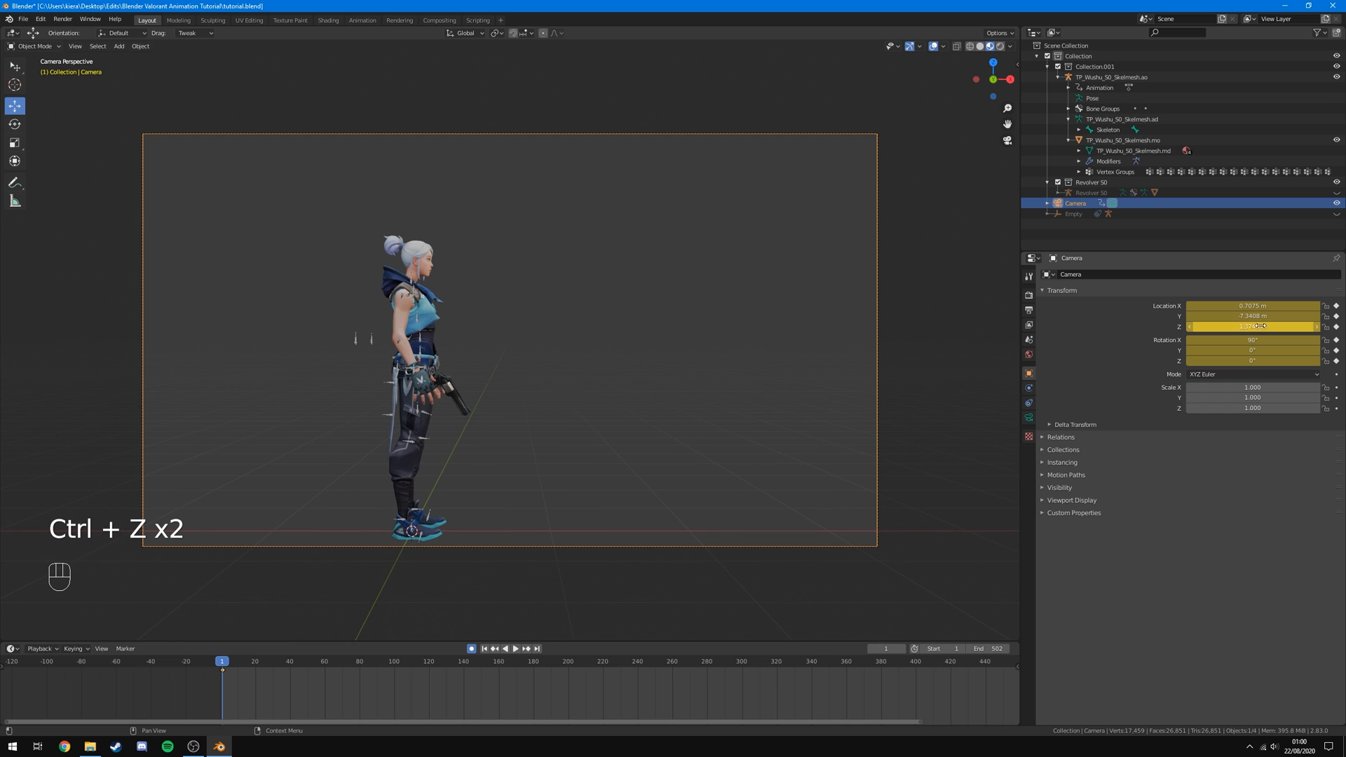
mouse_move(1253, 327)
left_mouse_down()
mouse_move(1215, 327)
mouse_move(1233, 327)
left_mouse_up()
left_click(967, 326)
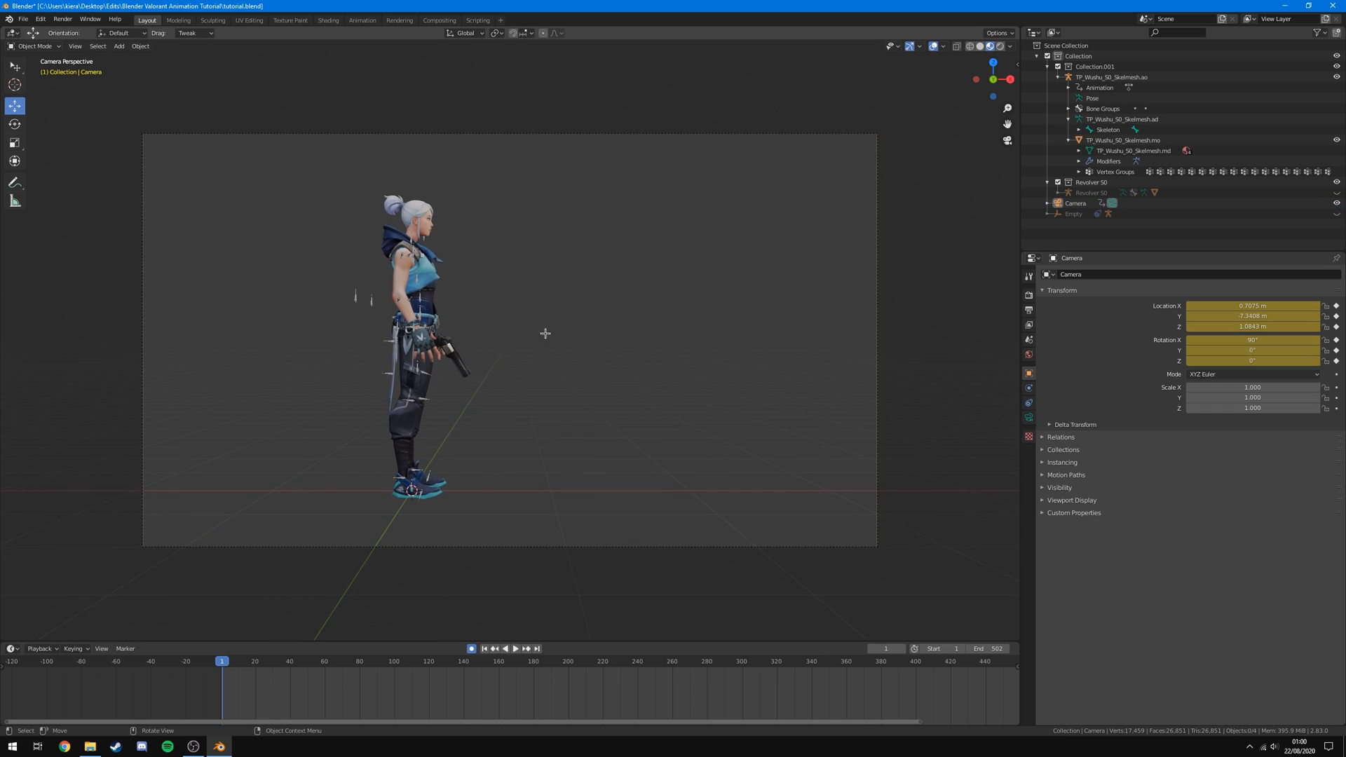
scroll(510, 360, "down", 1)
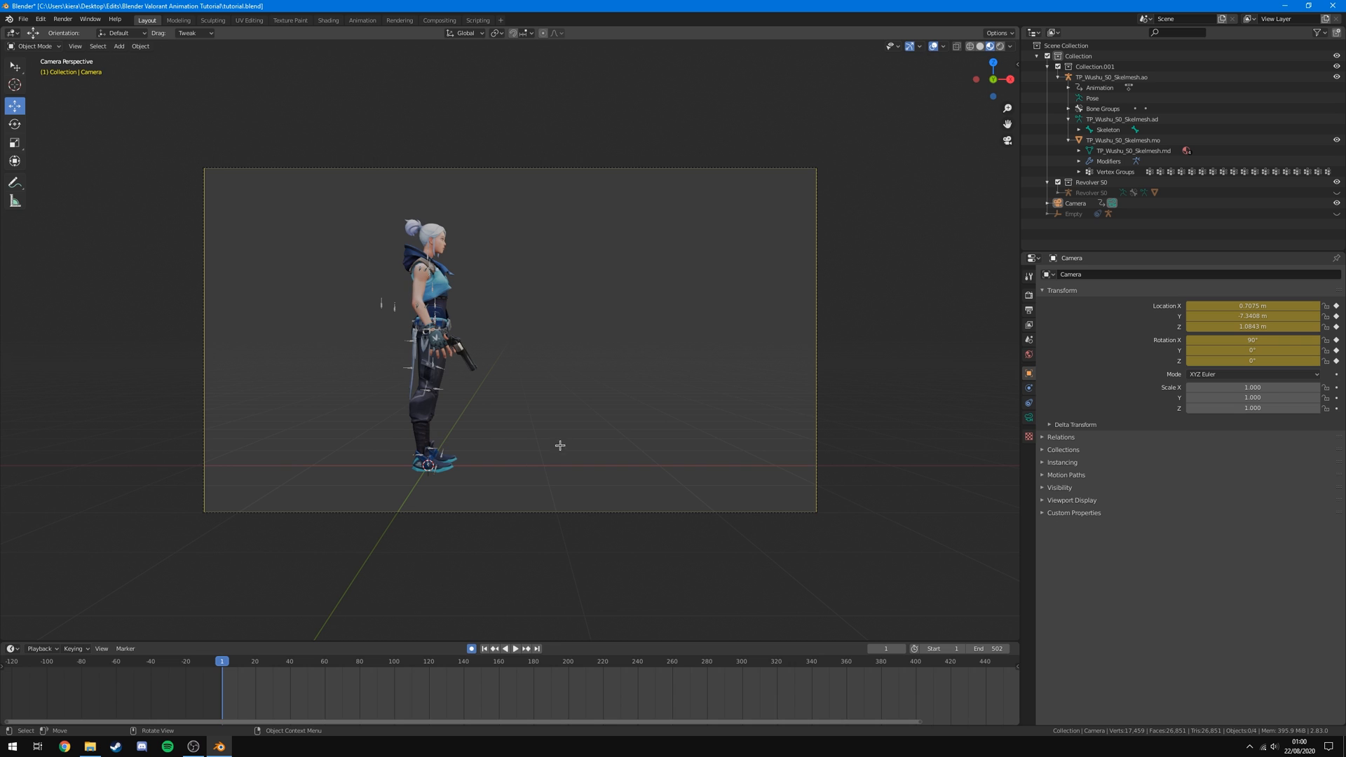
Switch the Properties area to the Dope Sheet and select the Camera channel.
left_click(1034, 259)
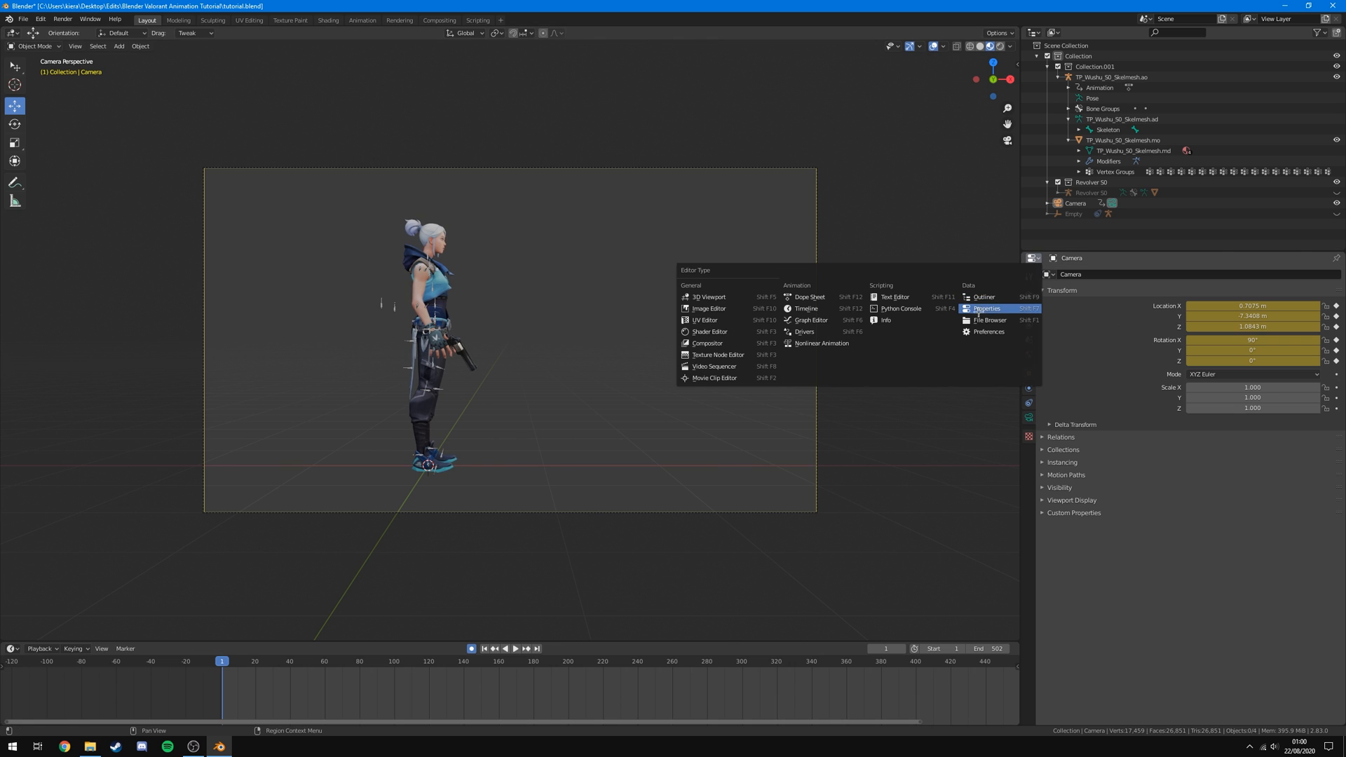
left_click(810, 297)
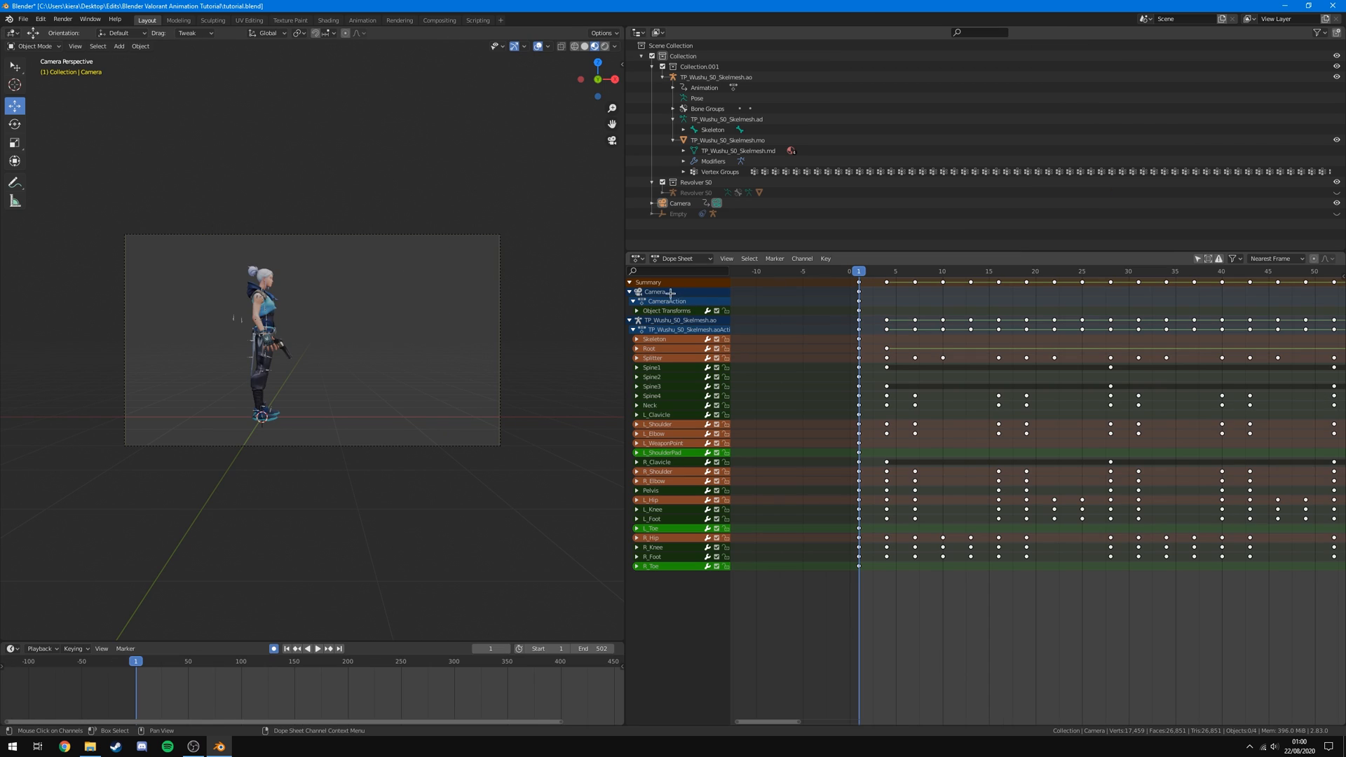
left_click(669, 292)
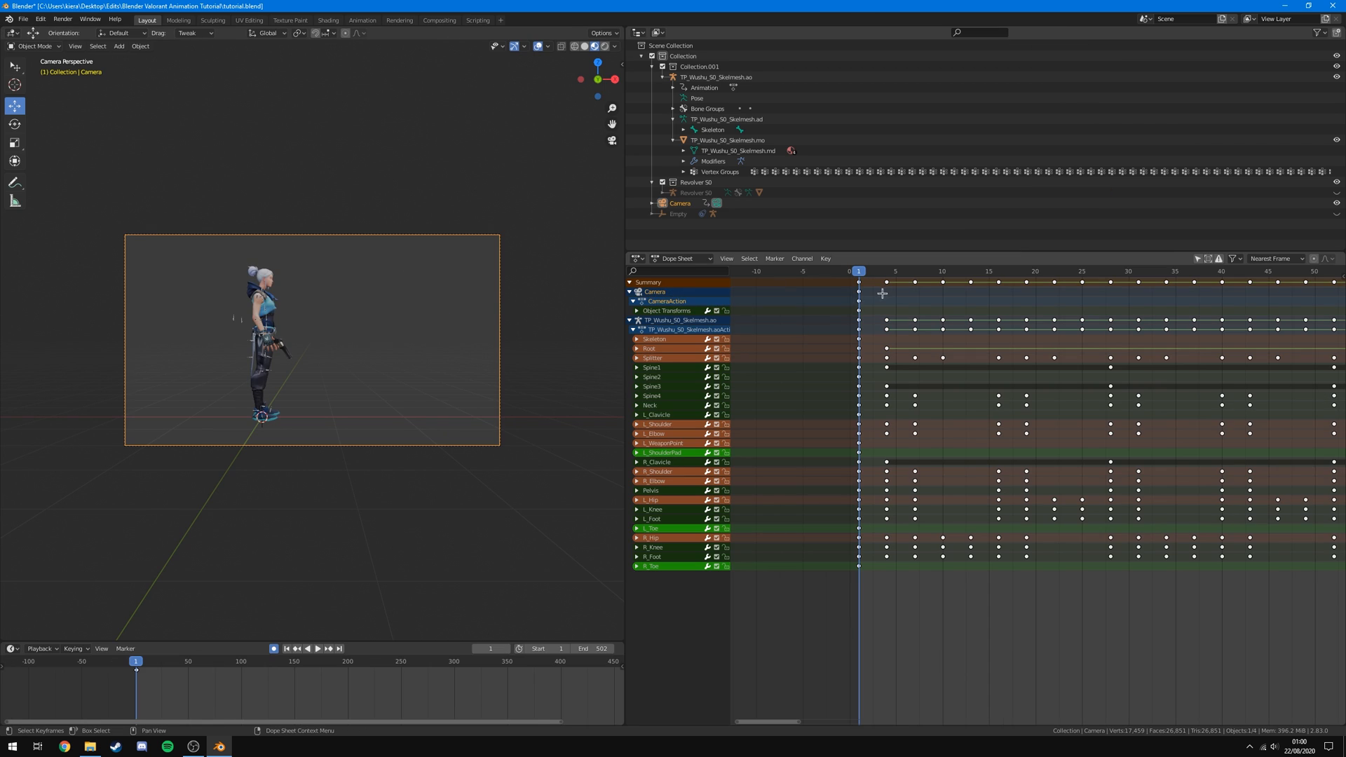
mouse_move(861, 271)
left_mouse_down()
mouse_move(877, 271)
mouse_move(860, 271)
left_mouse_up()
scroll(881, 310, "up", 3)
middle_click_drag(817, 296, 854, 294)
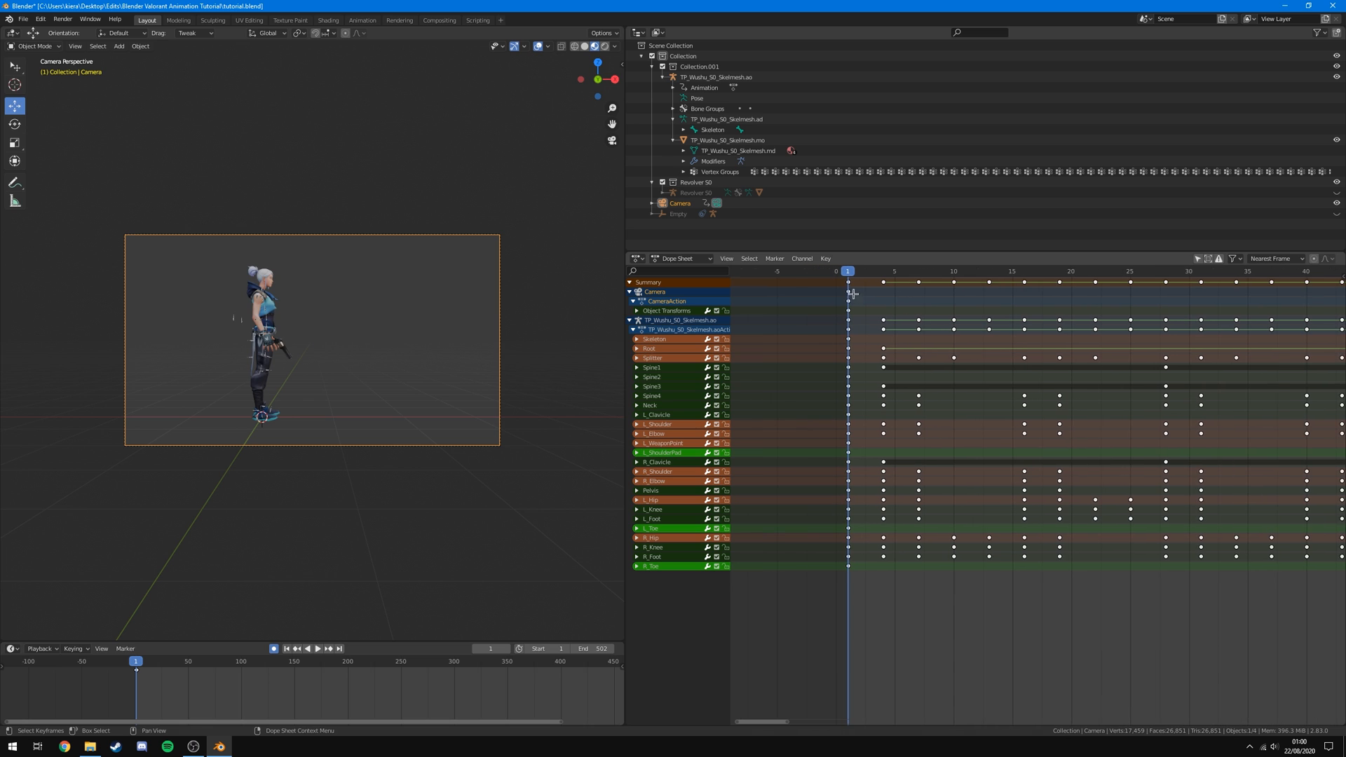
Step through frames 1 to 4 in the camera view to compare the starting poses, and return to frame 1.
key("Right")
key("Right")
key("Right")
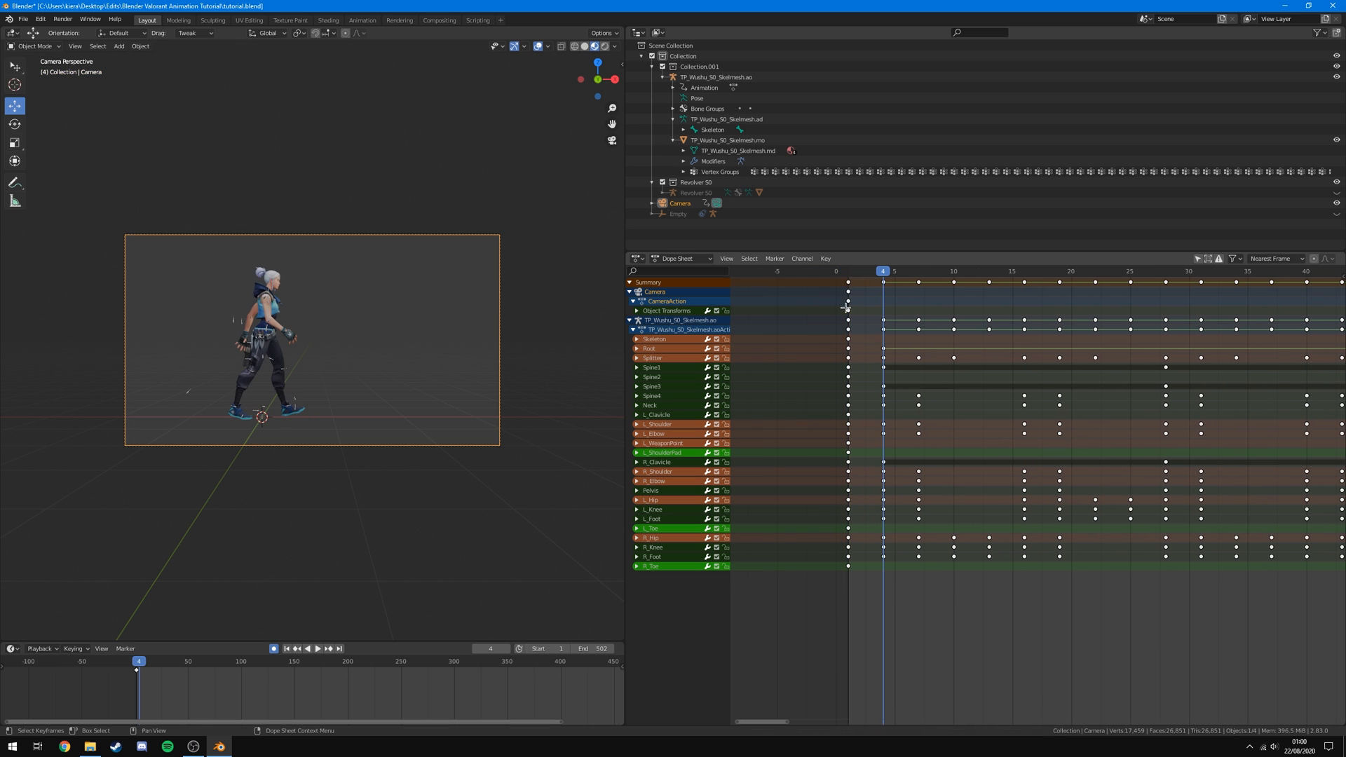
key("Left")
key("Left")
key("Left")
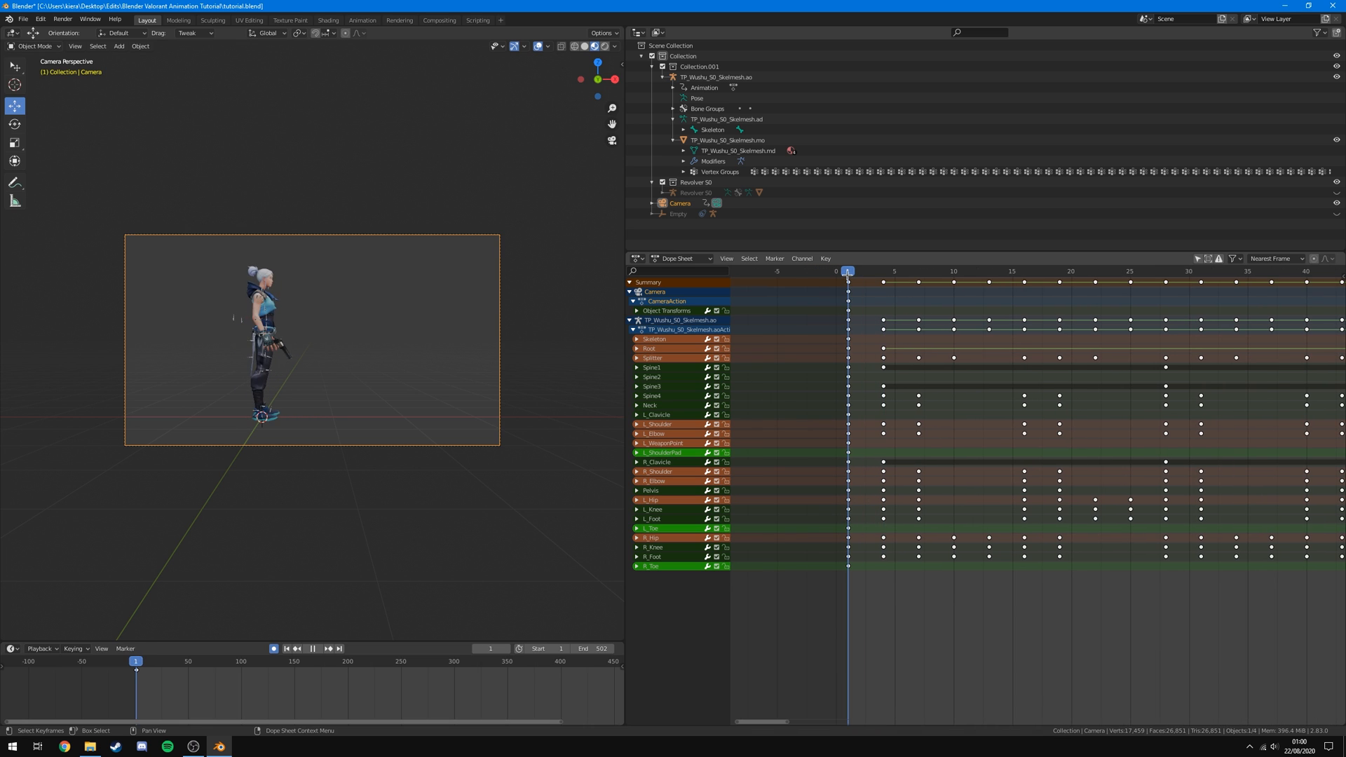
At frame 100, set the Camera's Location X to about 8.6 m so it frames the character again.
scroll(1040, 312, "down", 5)
middle_click_drag(1040, 312, 886, 301)
key("space")
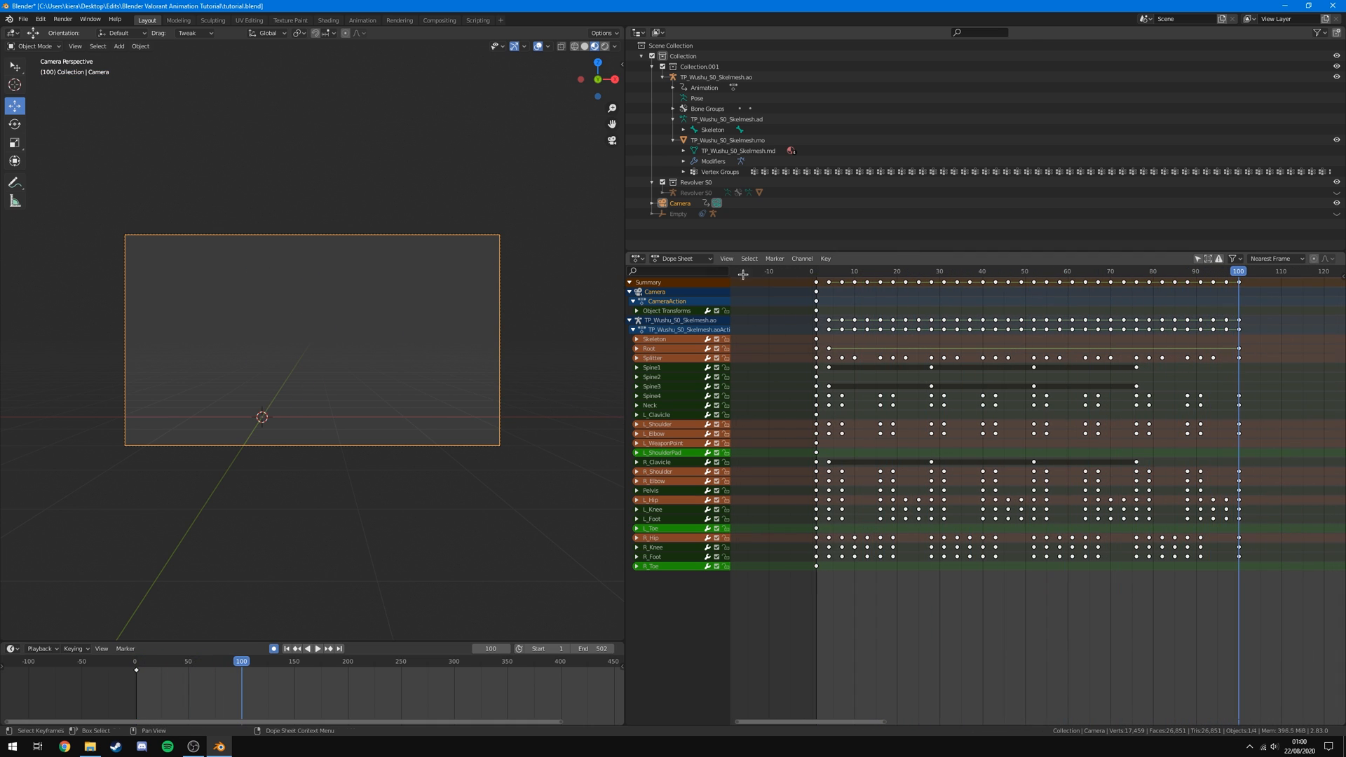
left_click(636, 259)
left_click(938, 309)
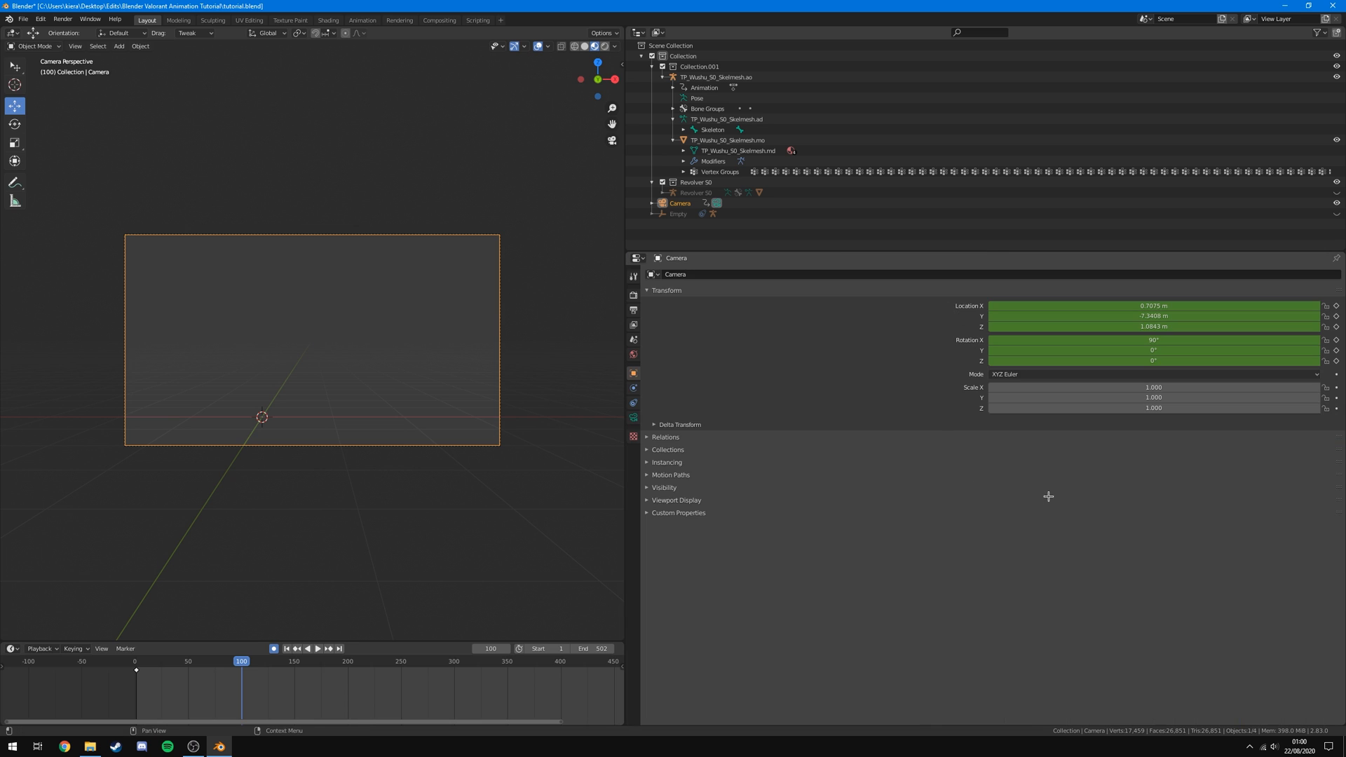
key("ctrl+z")
left_click(1137, 305)
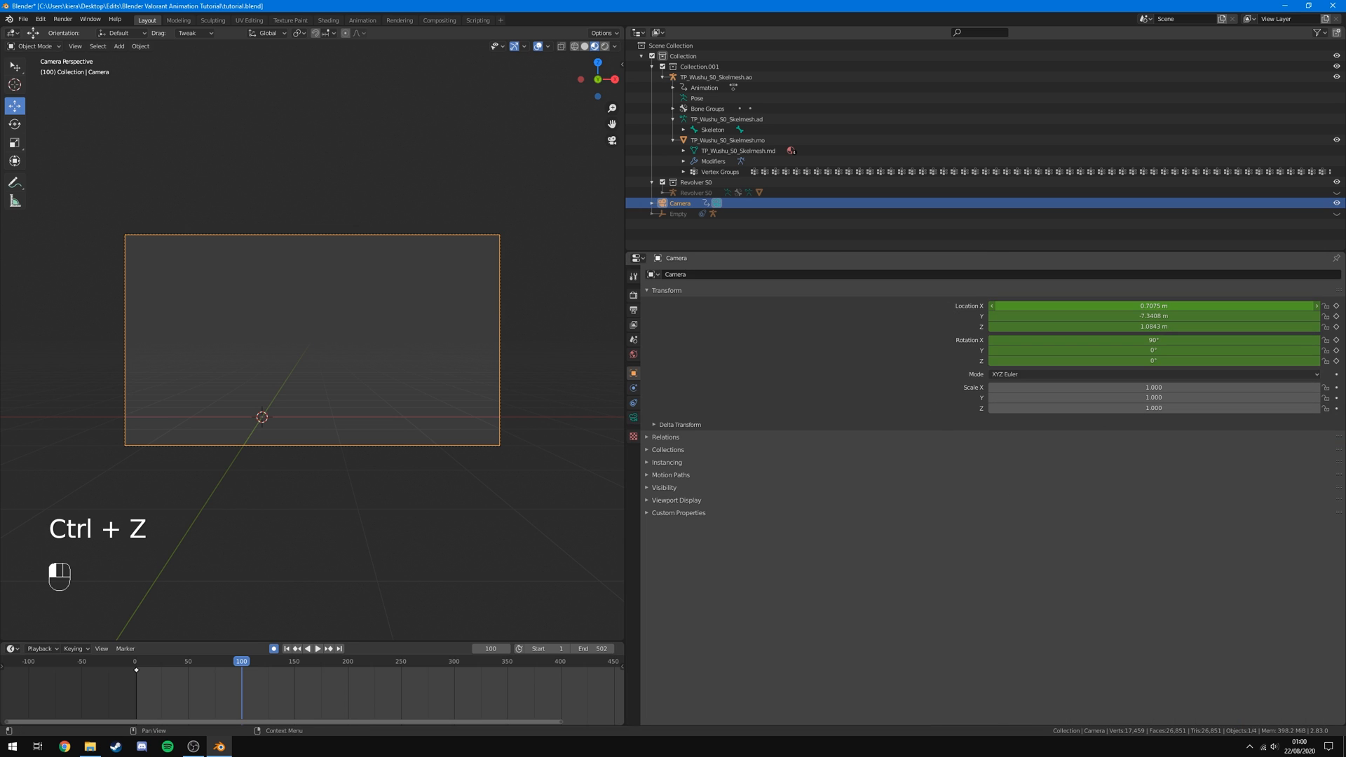
left_click_drag(1136, 305, 1229, 304)
Switch the Properties area to the Dope Sheet and play the camera move over frames 1 to 100.
left_click(638, 258)
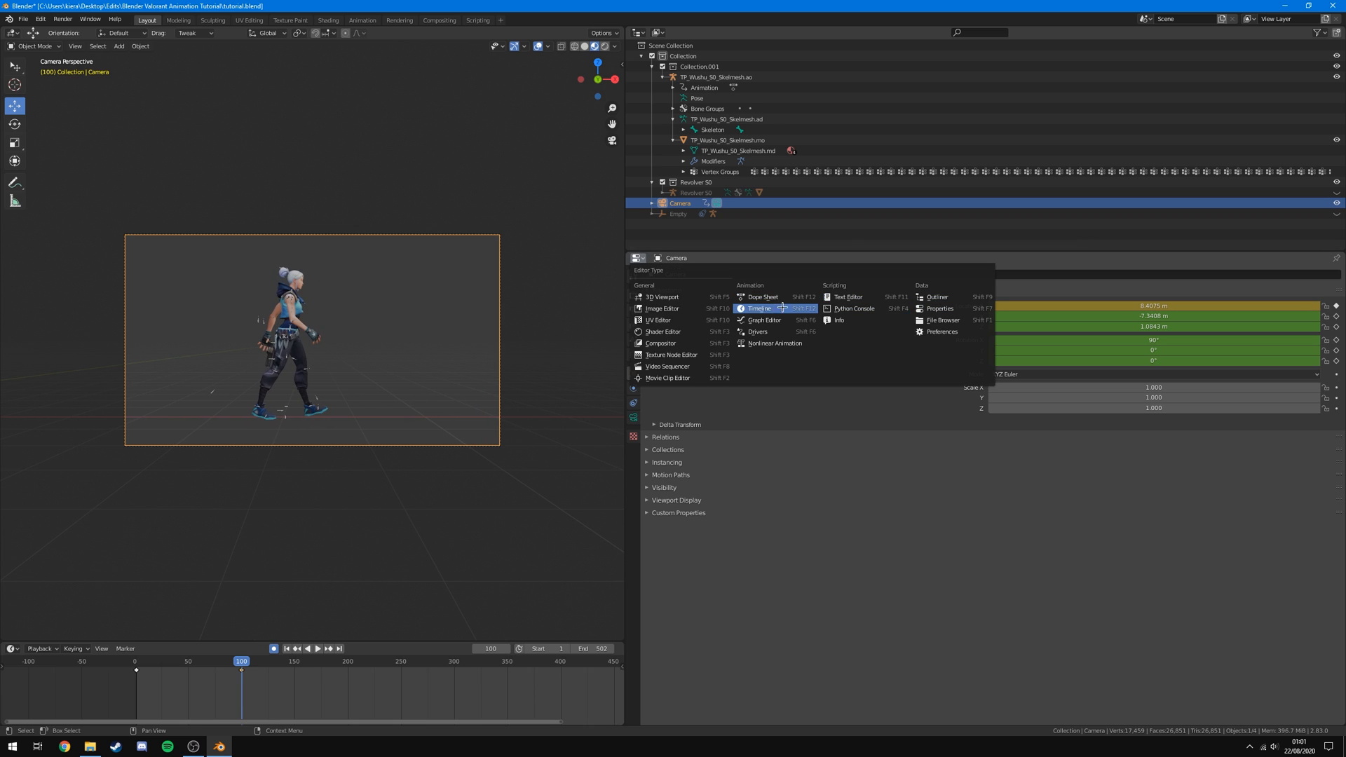
left_click(761, 297)
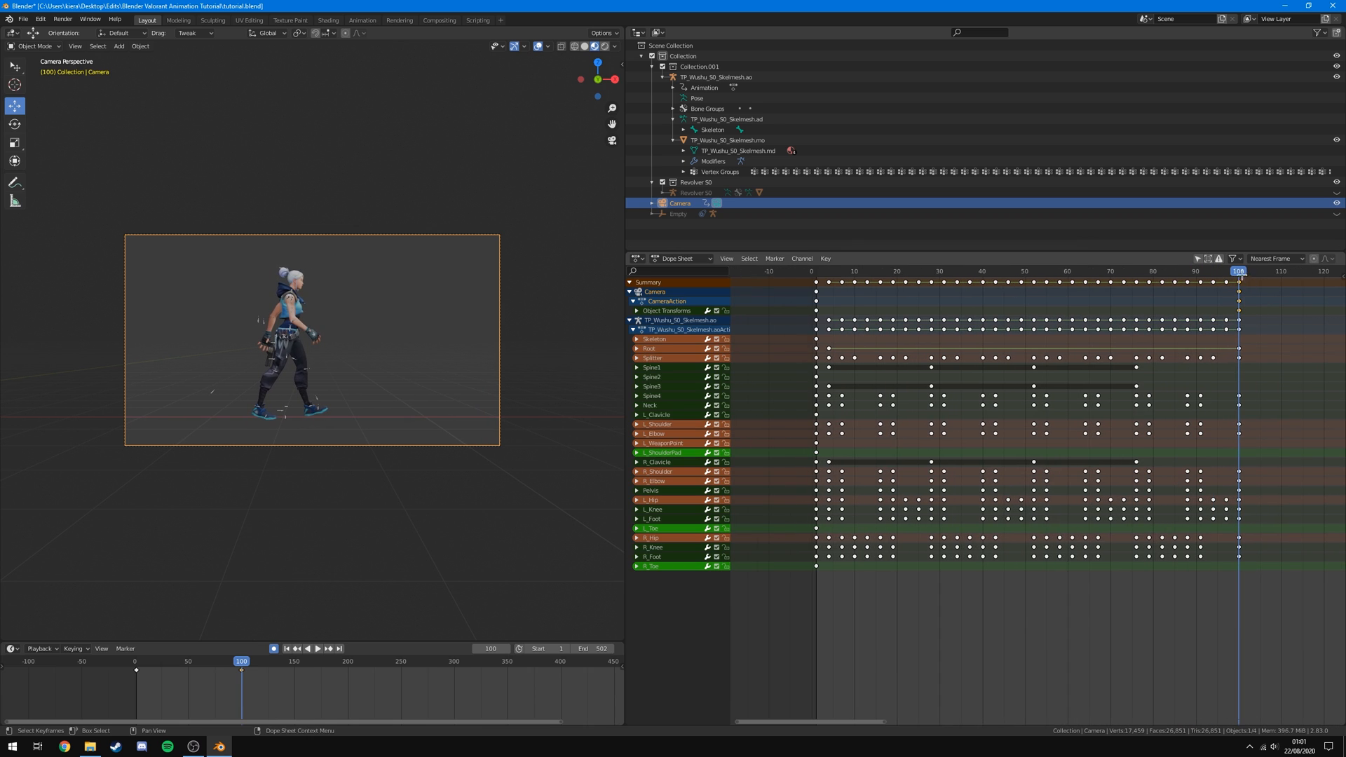
key("space")
left_click(813, 271)
key("space")
left_click_drag(818, 271, 957, 286)
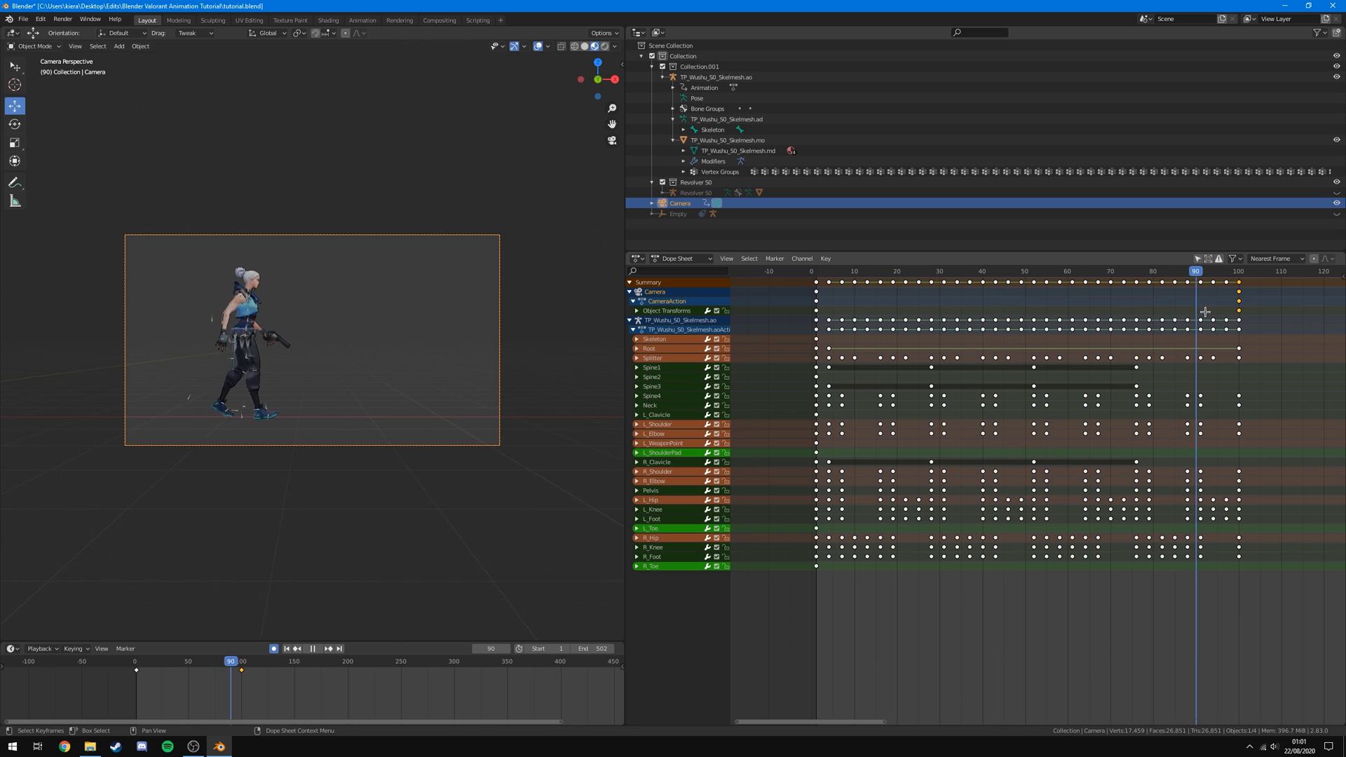
key("space")
Enlarge the camera view and play the walk from frame 1 to check how the camera tracks the character.
left_click(637, 260)
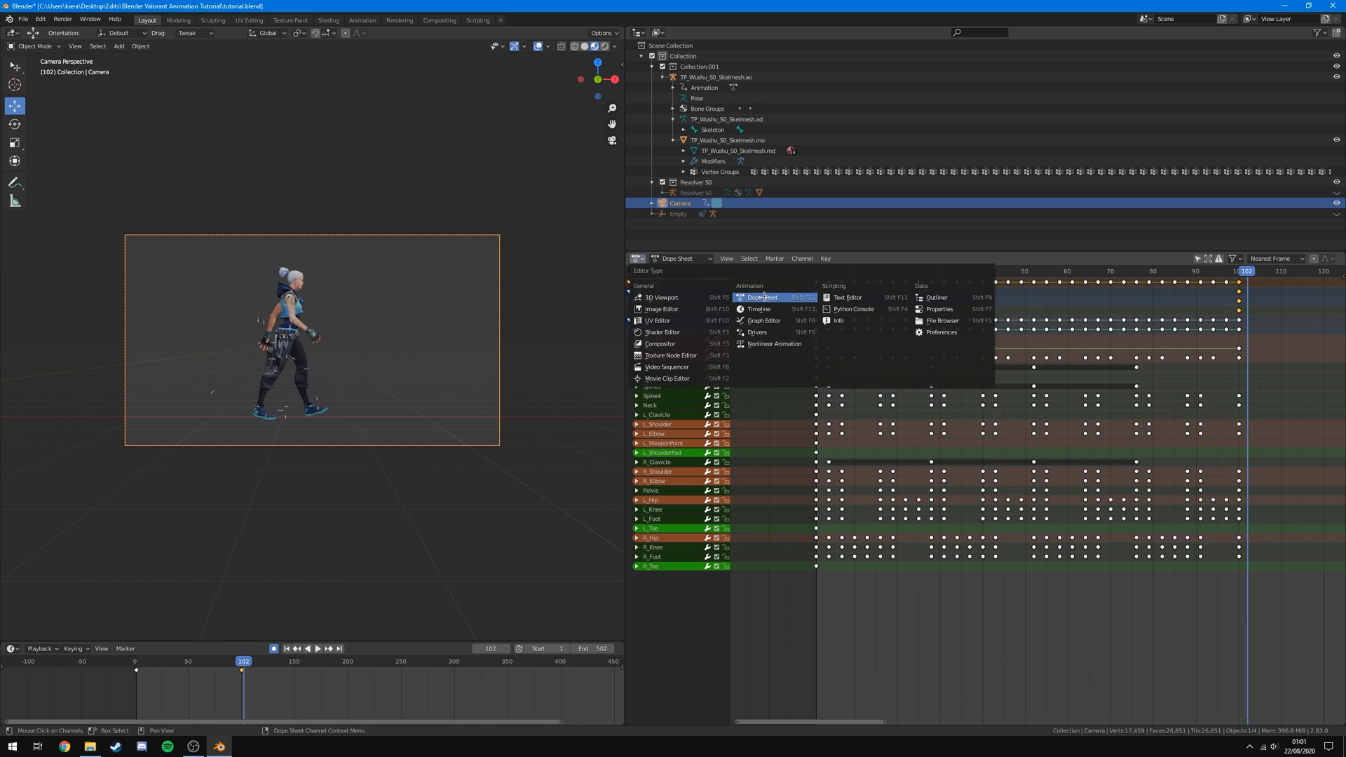
left_click_drag(626, 297, 1130, 299)
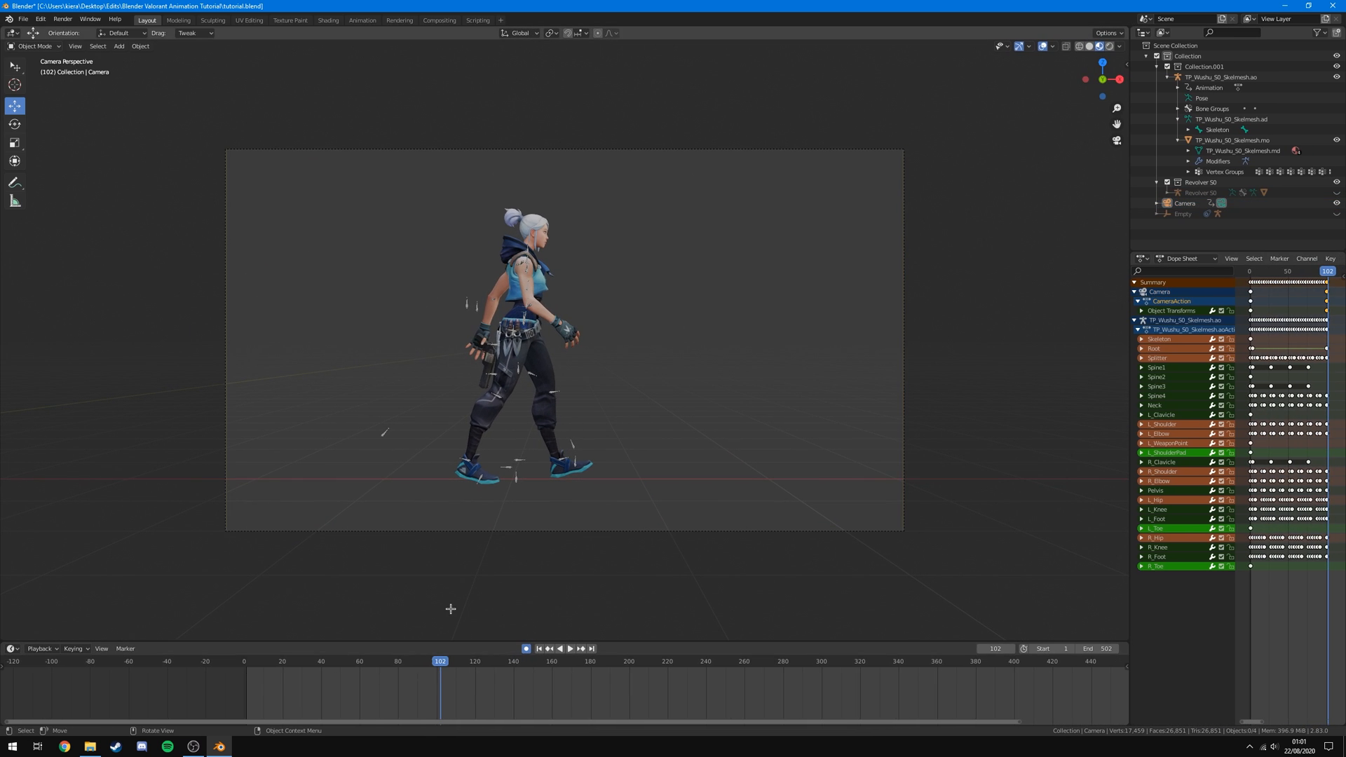
left_click_drag(439, 662, 246, 662)
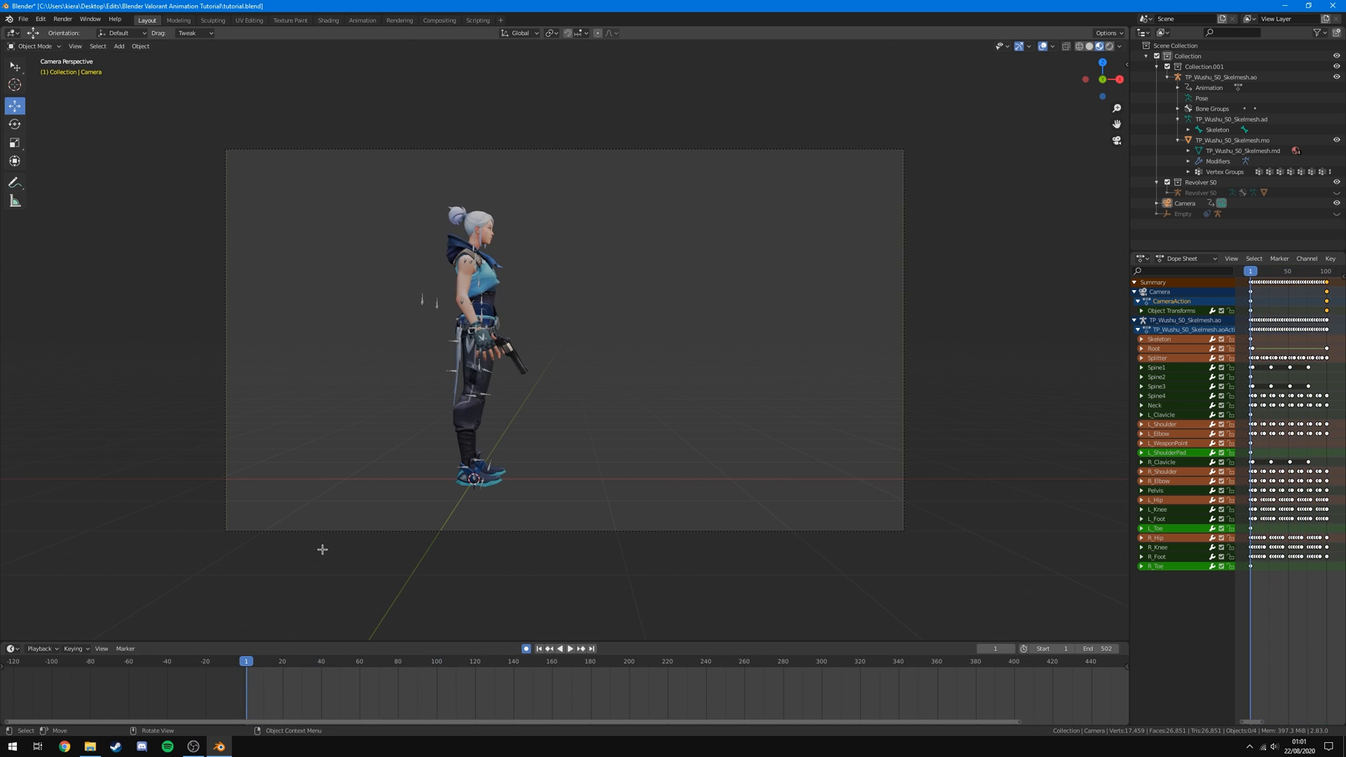
key("space")
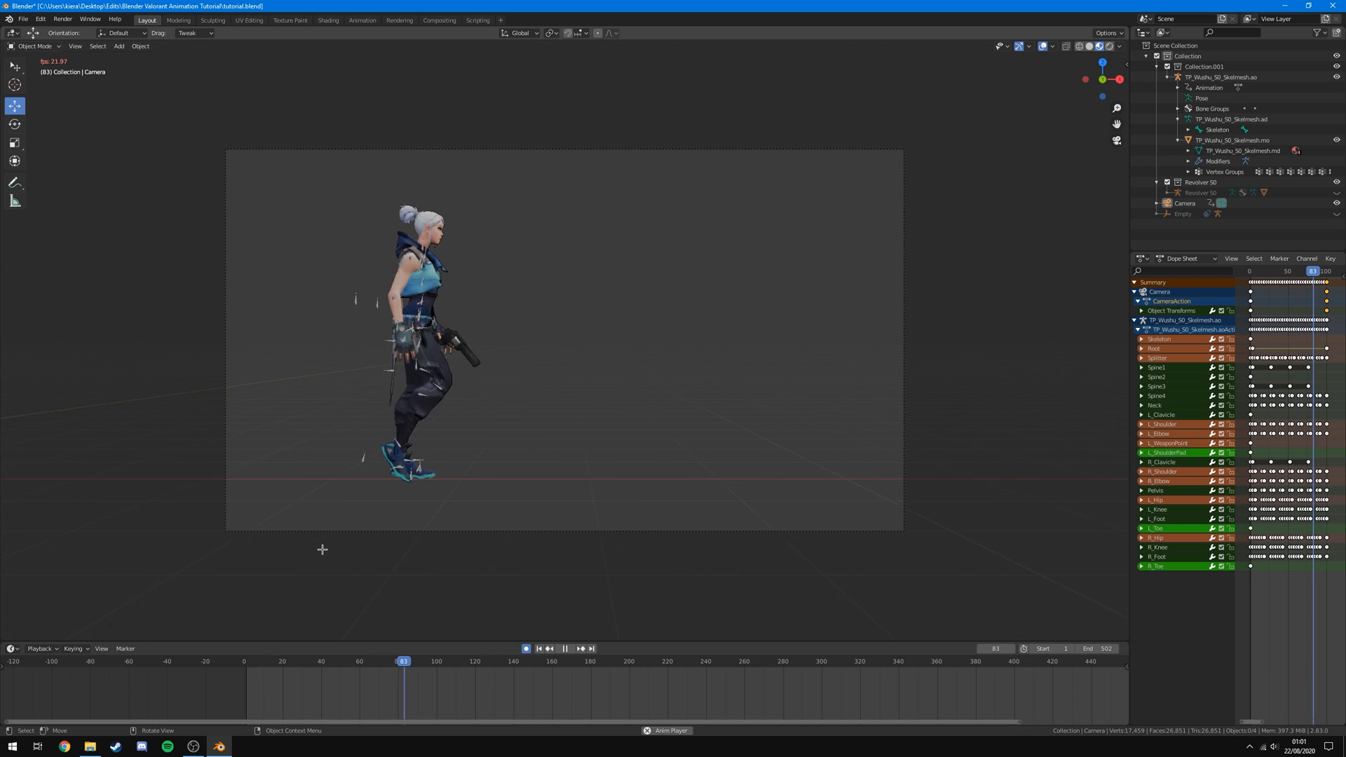
key("space")
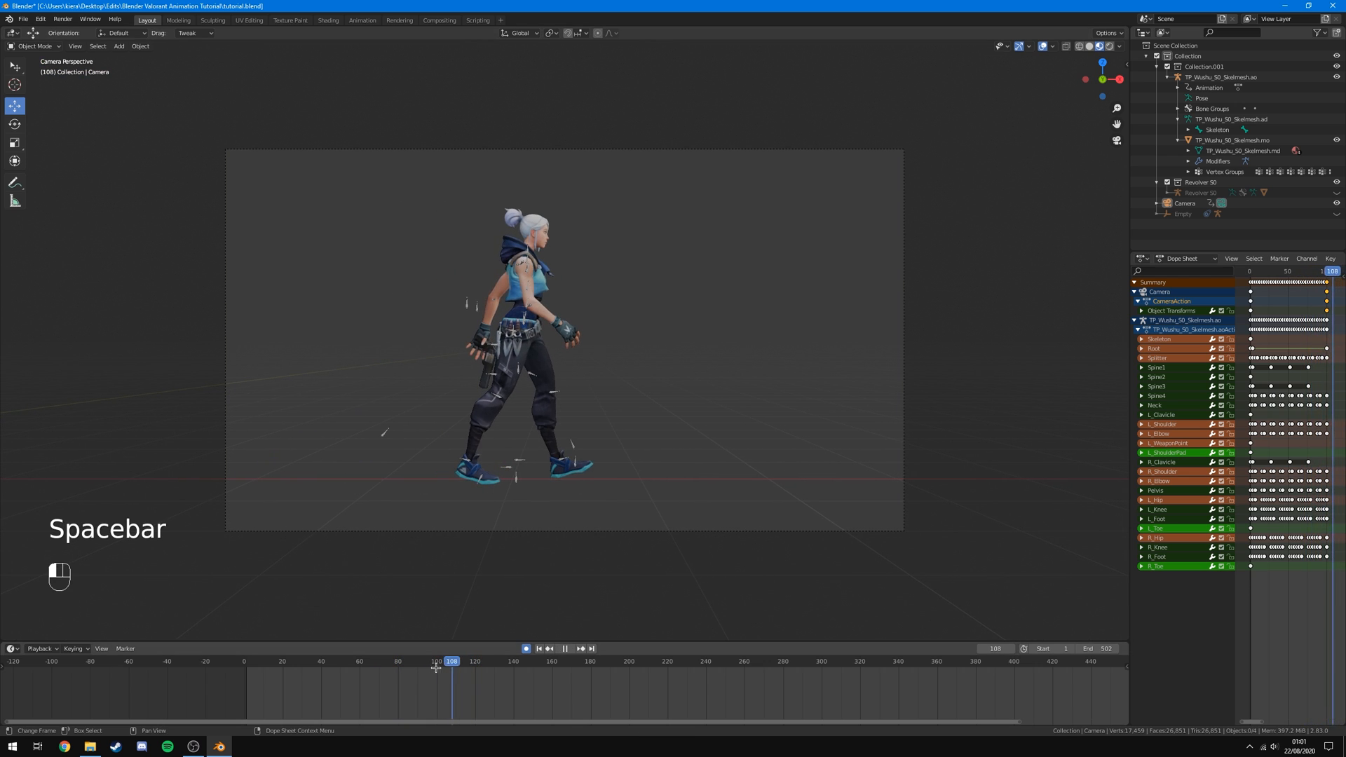
Widen the Dope Sheet at frame 100 and set the Camera keyframes' interpolation mode to Linear.
left_click(436, 667)
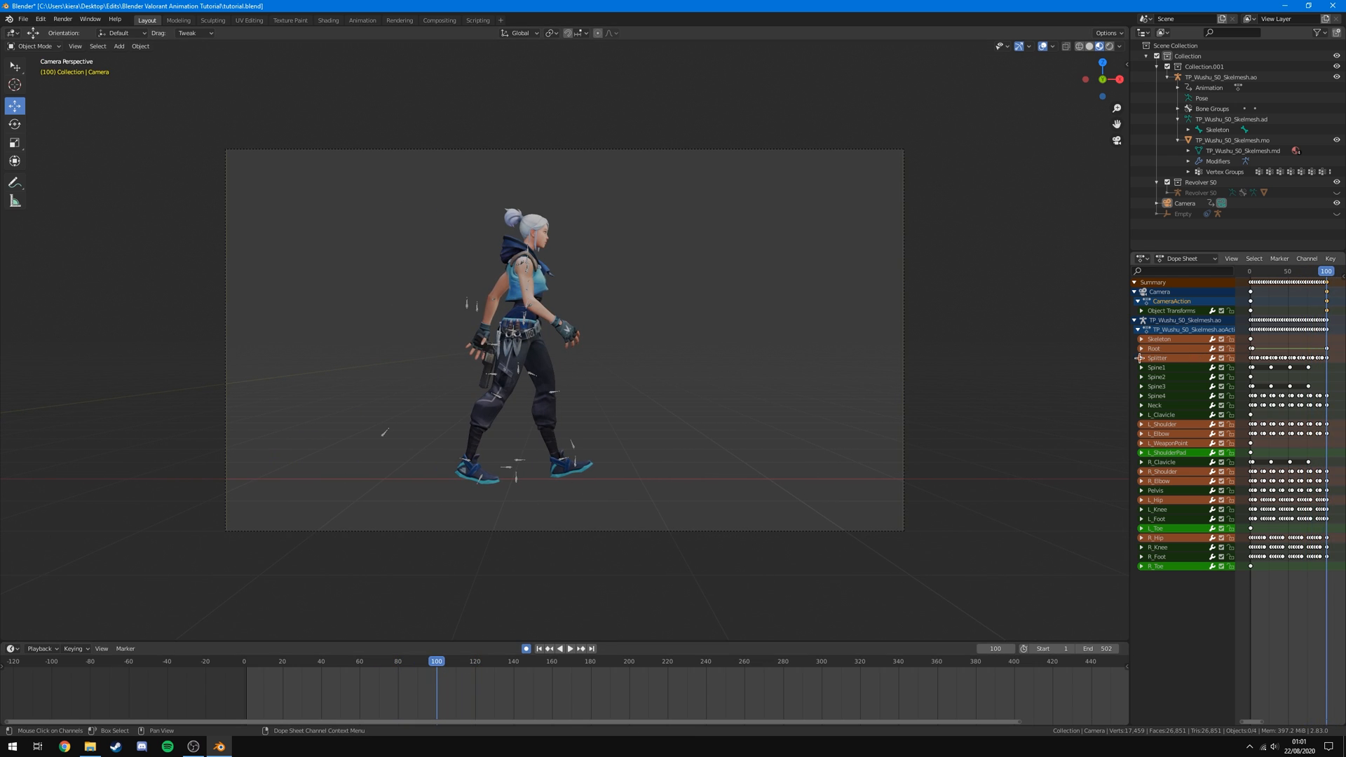
left_click_drag(1131, 358, 563, 358)
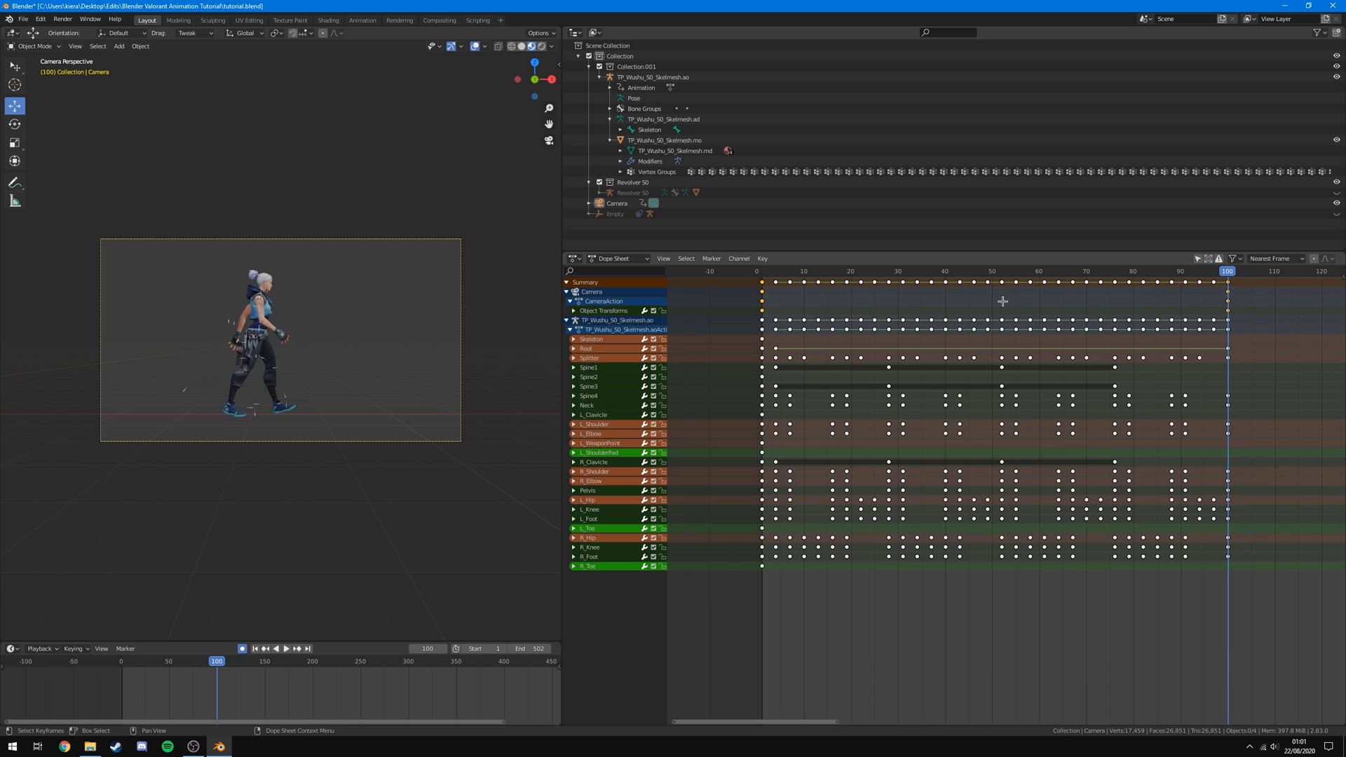
right_click(784, 298)
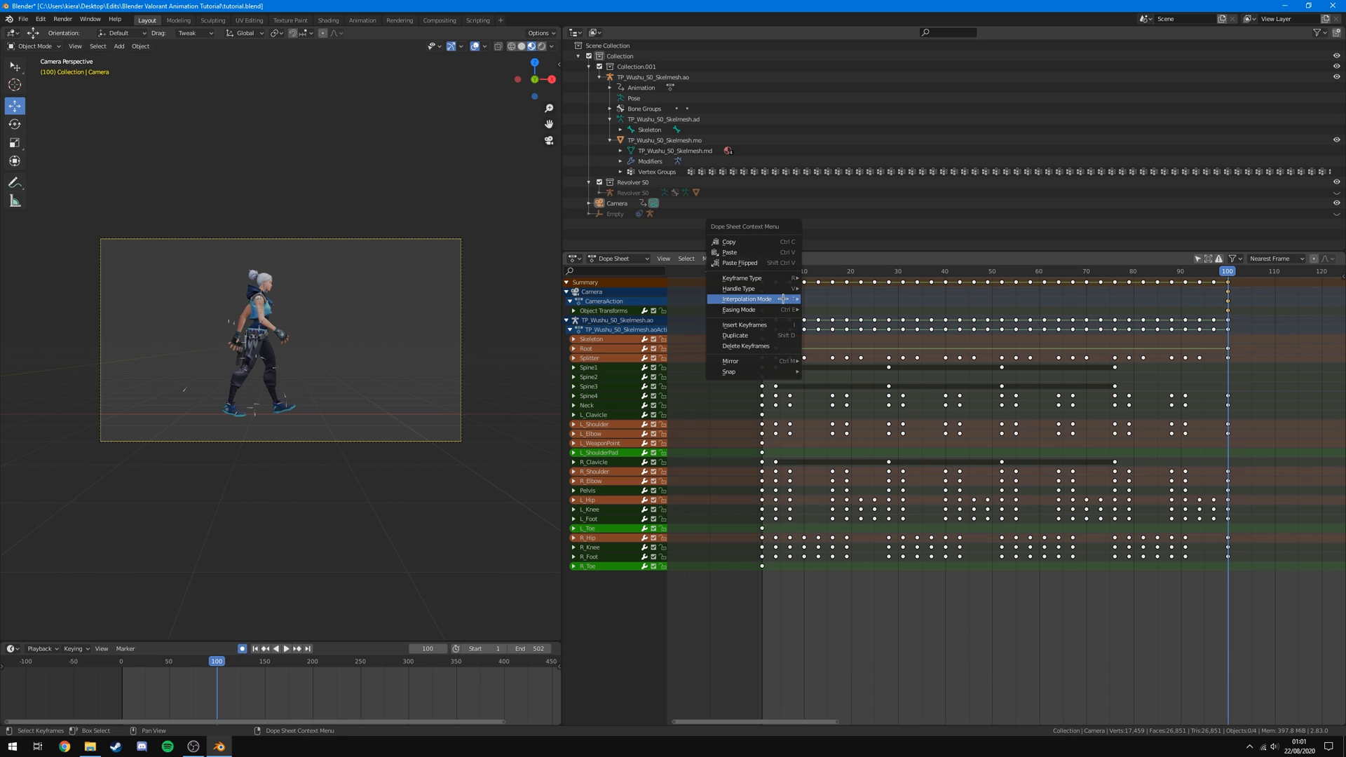
mouse_move(772, 300)
left_click(835, 321)
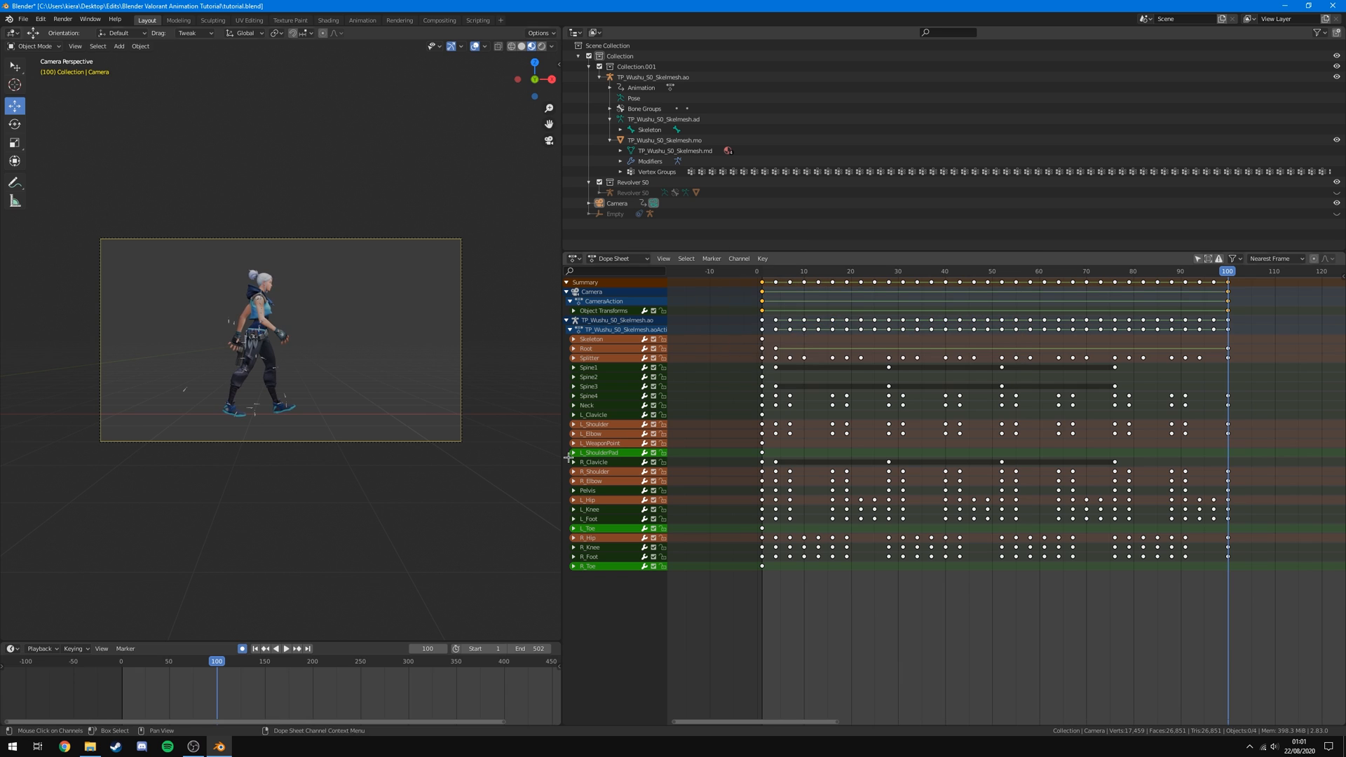
Enlarge the camera view again and replay the walk from the start to check the camera's pace with the new interpolation.
left_click_drag(562, 541, 926, 544)
left_click_drag(347, 663, 236, 672)
key("space")
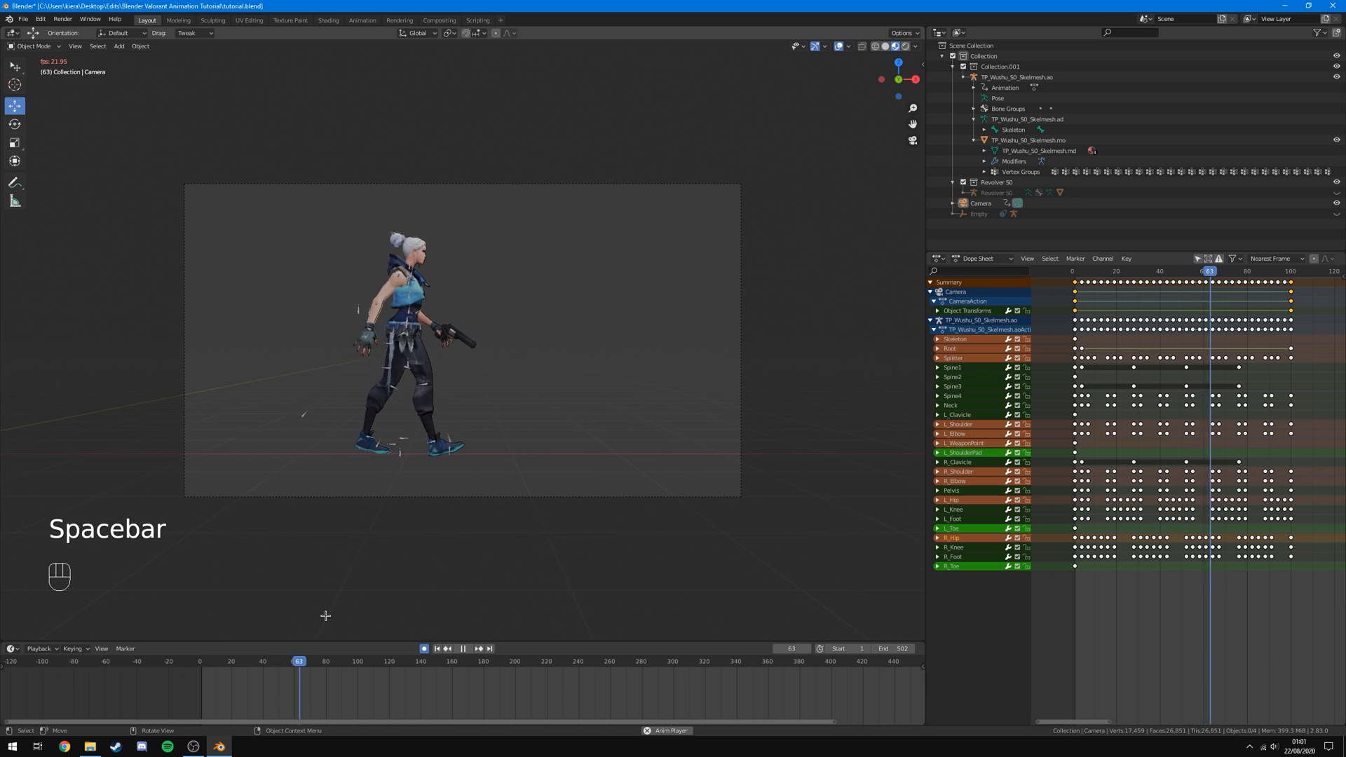
key("space")
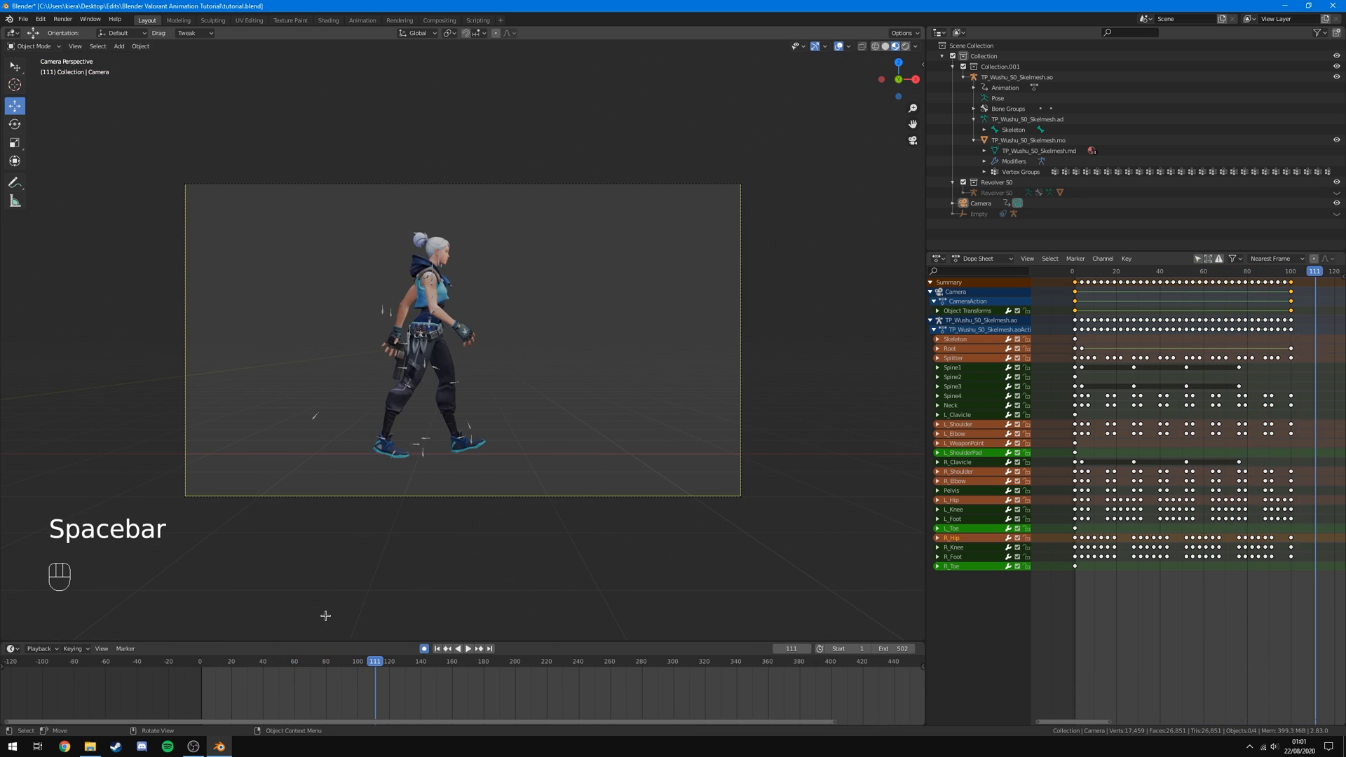
Undo the interpolation change on the Camera keyframes and return to frame 100.
left_click_drag(301, 694, 270, 696)
key("ctrl+z")
key("ctrl+z")
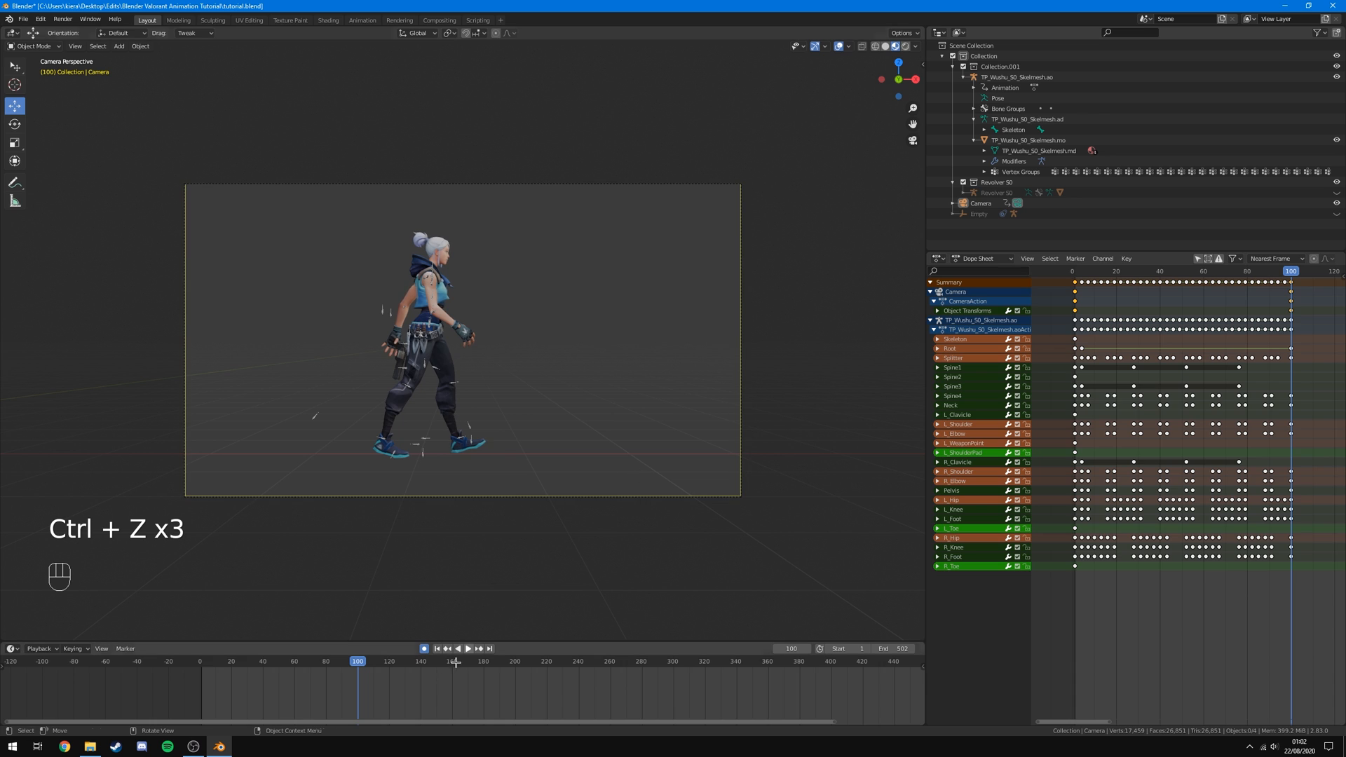
At frame 100, use walk navigation to swing the camera round to face the character's front, and play the move from the start.
key("shift+f")
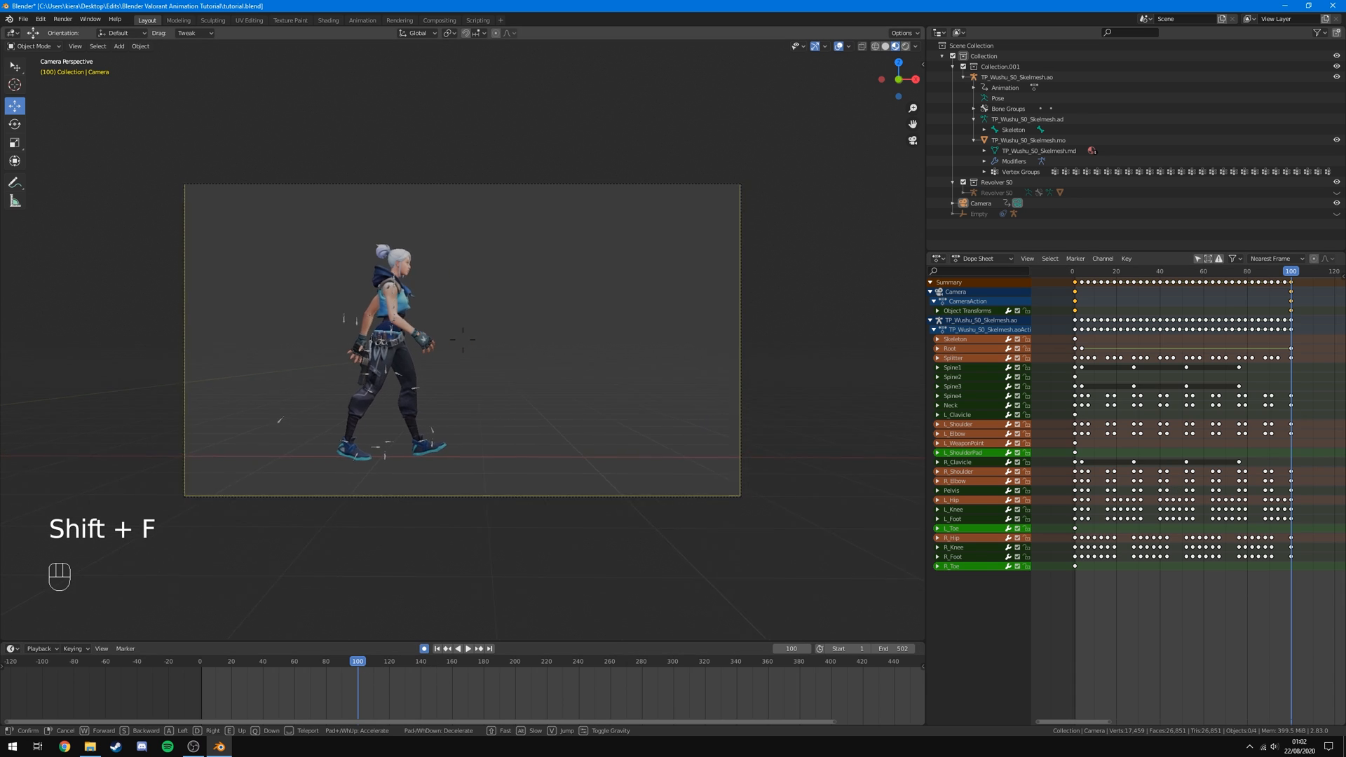
left_click(463, 340)
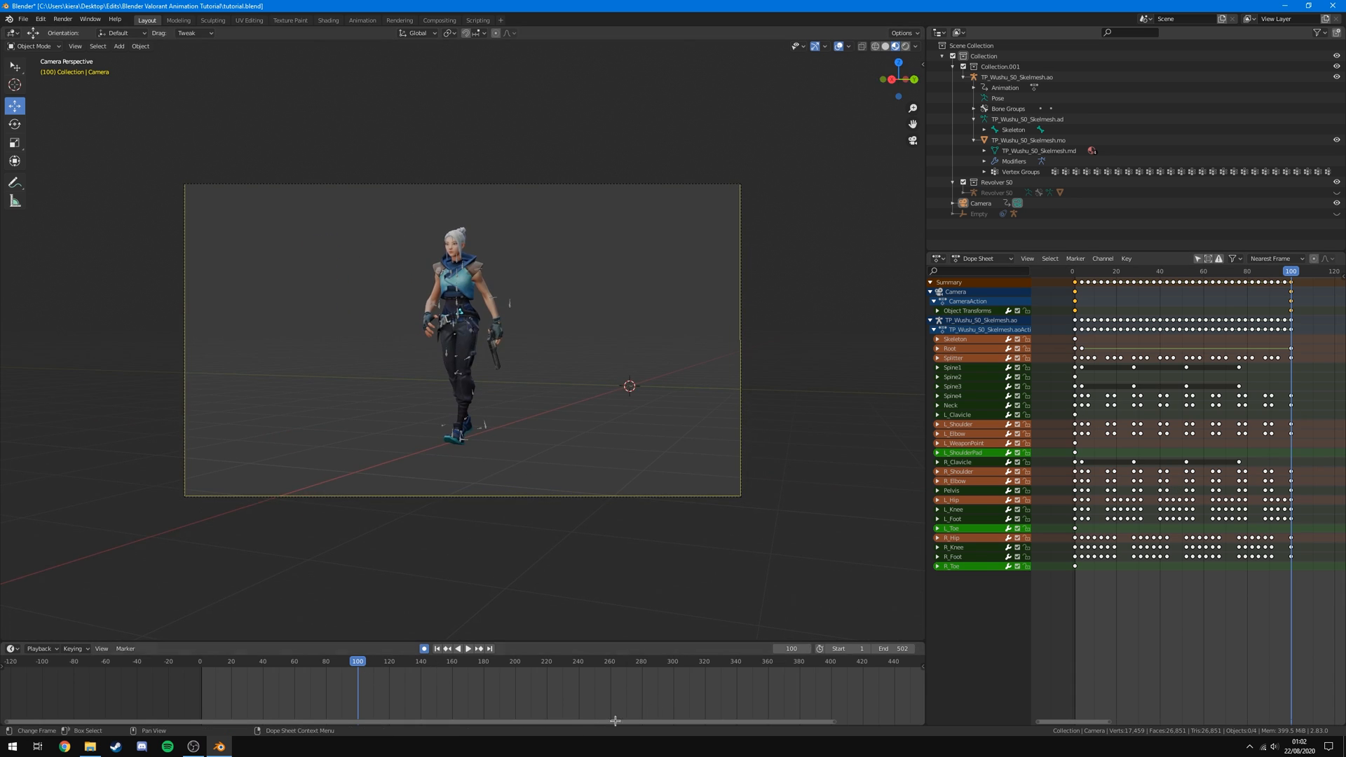
scroll(785, 519, "up", 2)
left_click_drag(1160, 272, 1076, 271)
key("space")
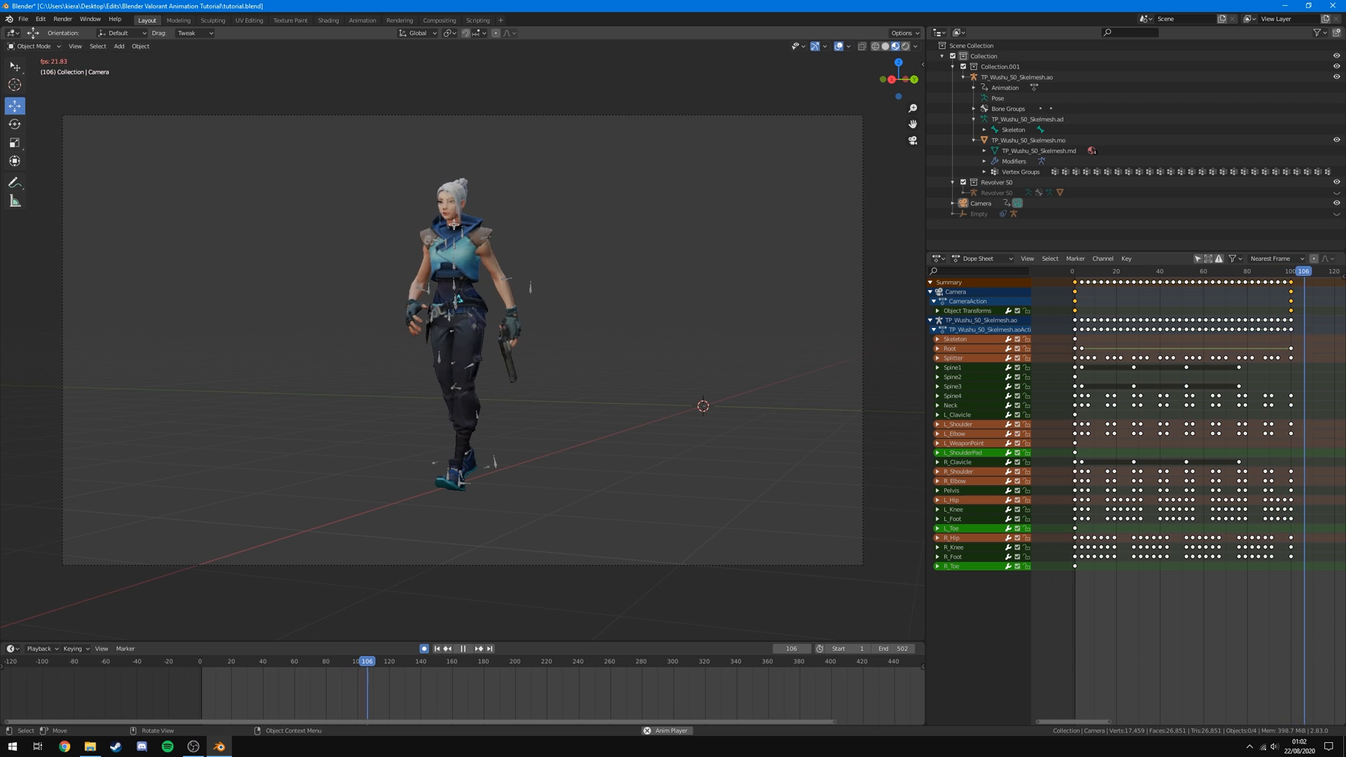
key("space")
Keyframe the camera at frame 49 with a front three-quarter view of the character, play the move, and return to frame 0.
left_click_drag(1289, 303, 1180, 303)
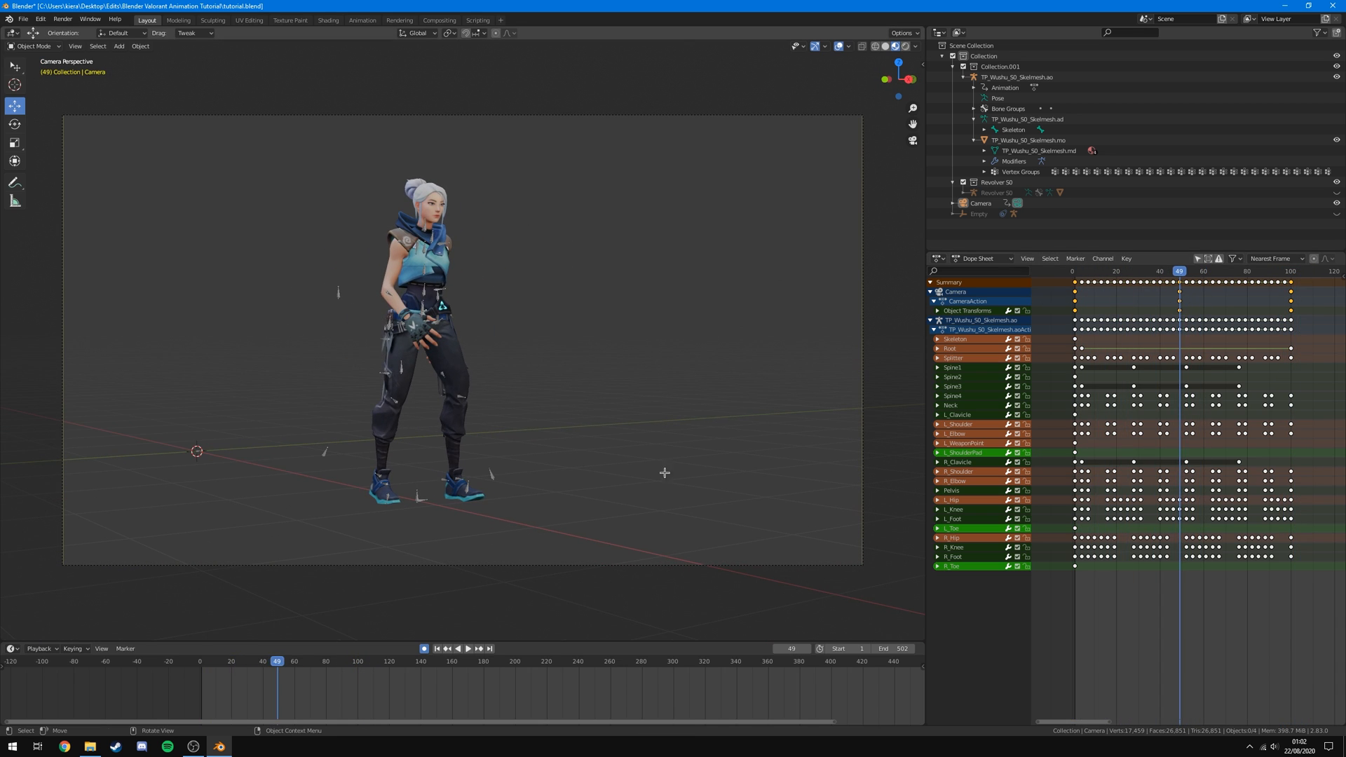
left_click_drag(1106, 271, 1072, 272)
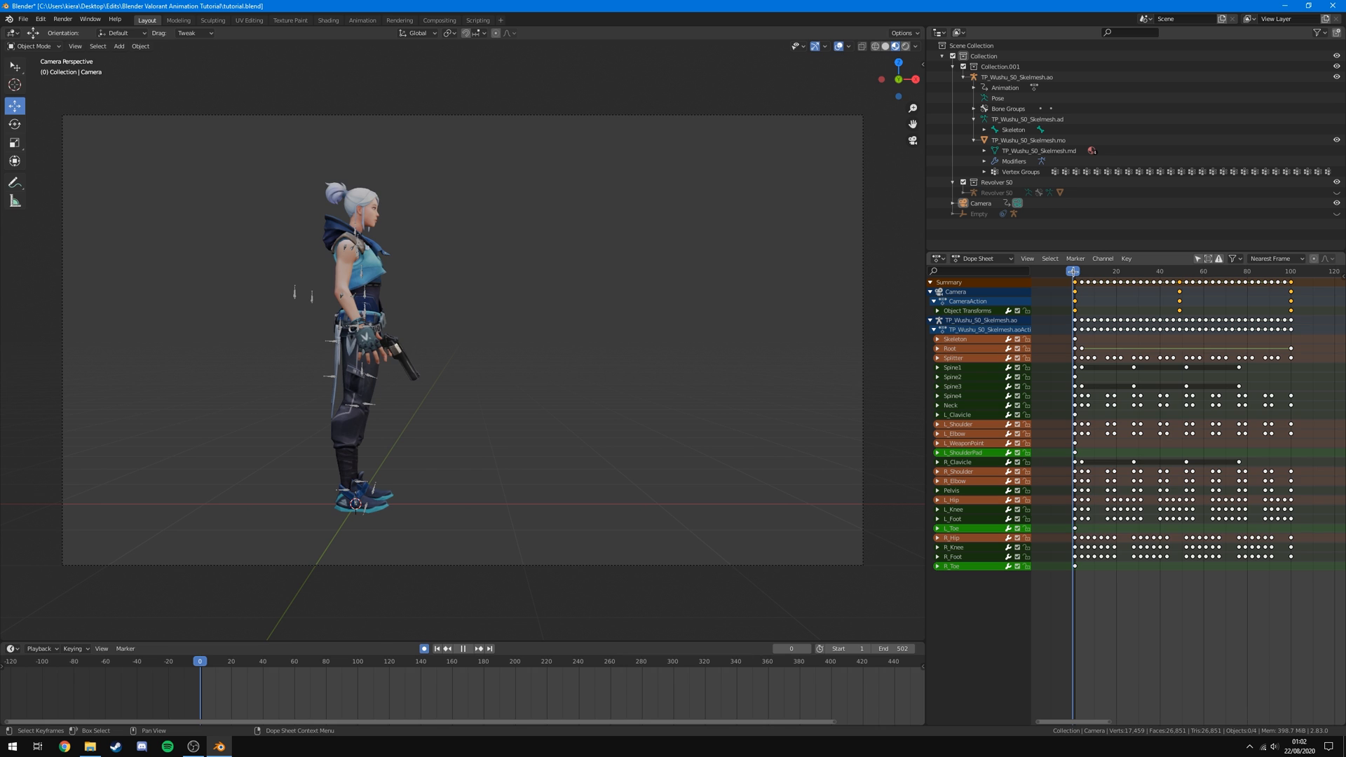
key("space")
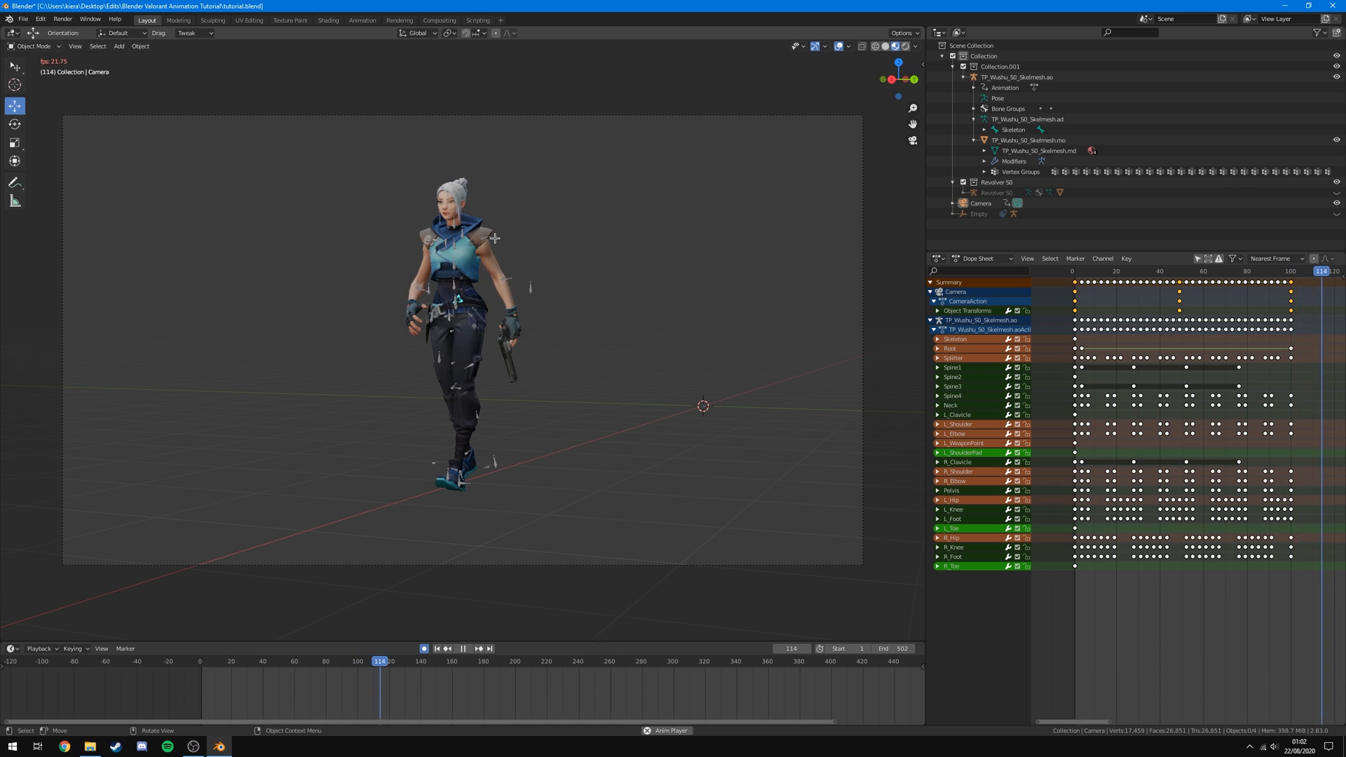
key("space")
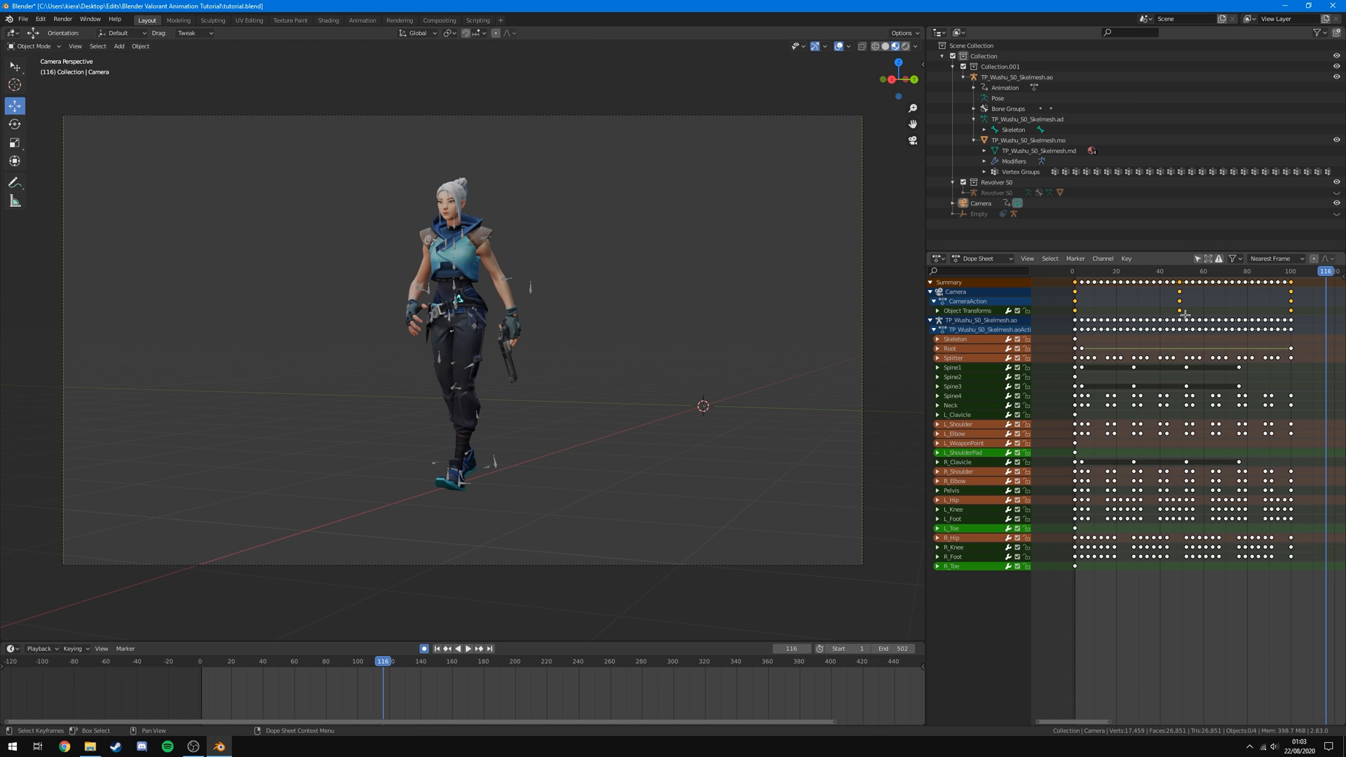
left_click_drag(1104, 272, 1072, 295)
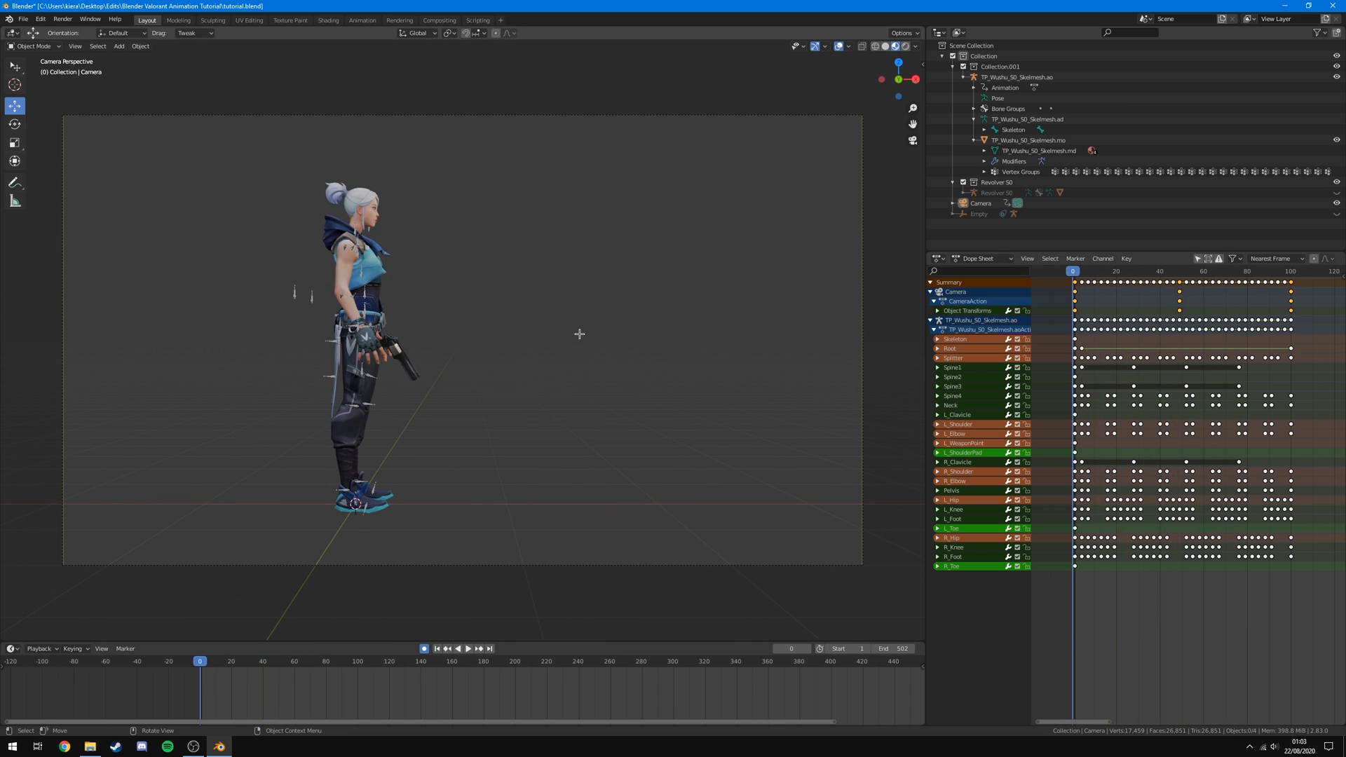